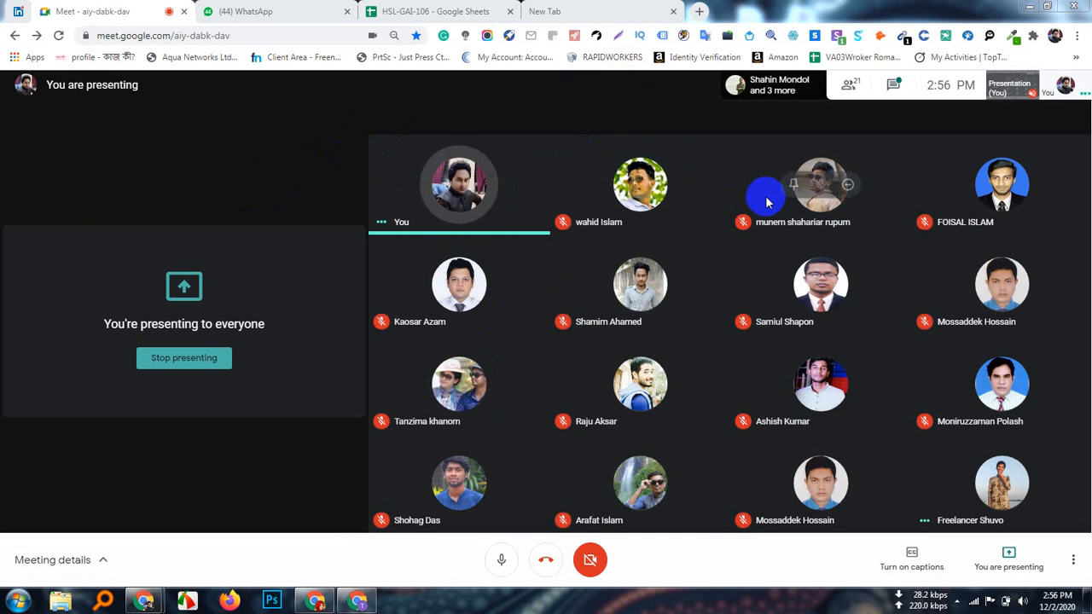
Step: Bring Chrome to the front and put the cursor in the New Tab address bar
click(359, 602)
click(209, 35)
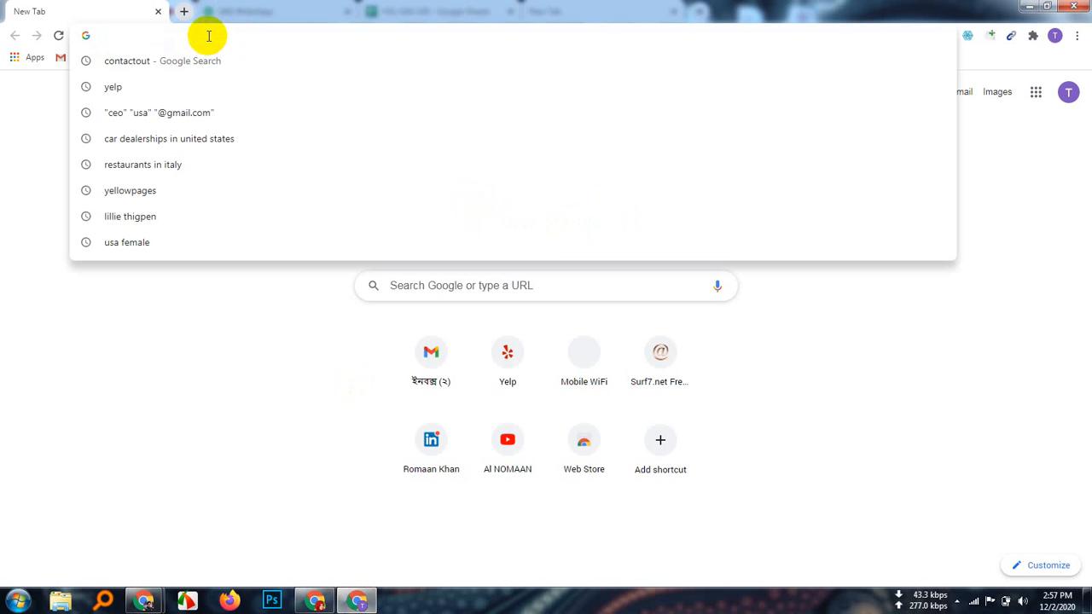
Step: Search Google for 'mailchimp' and highlight the 'Email marketing company' description
text(mailch)
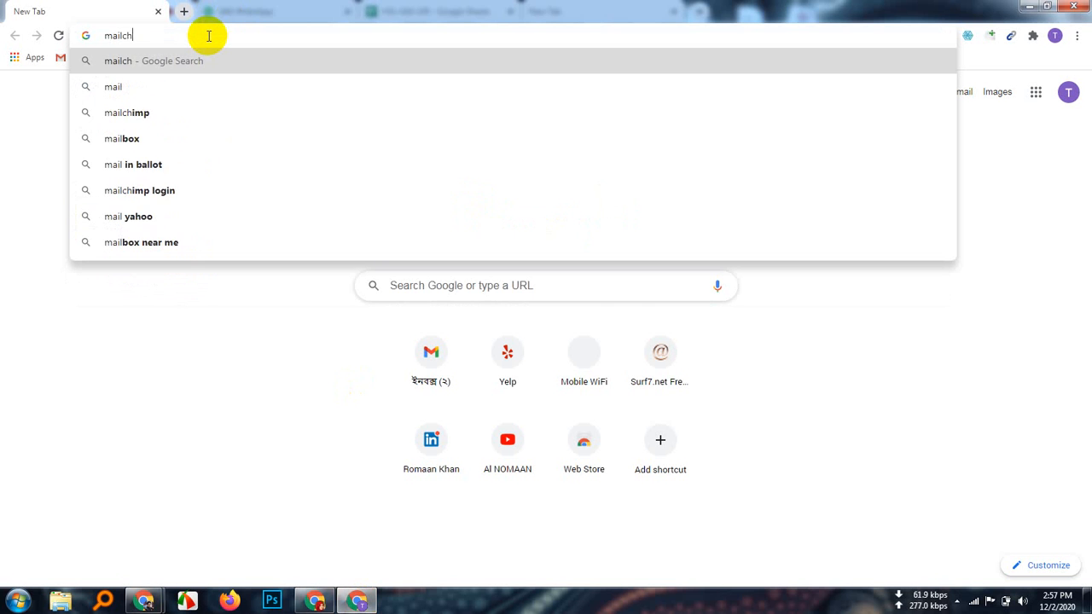
text(imp)
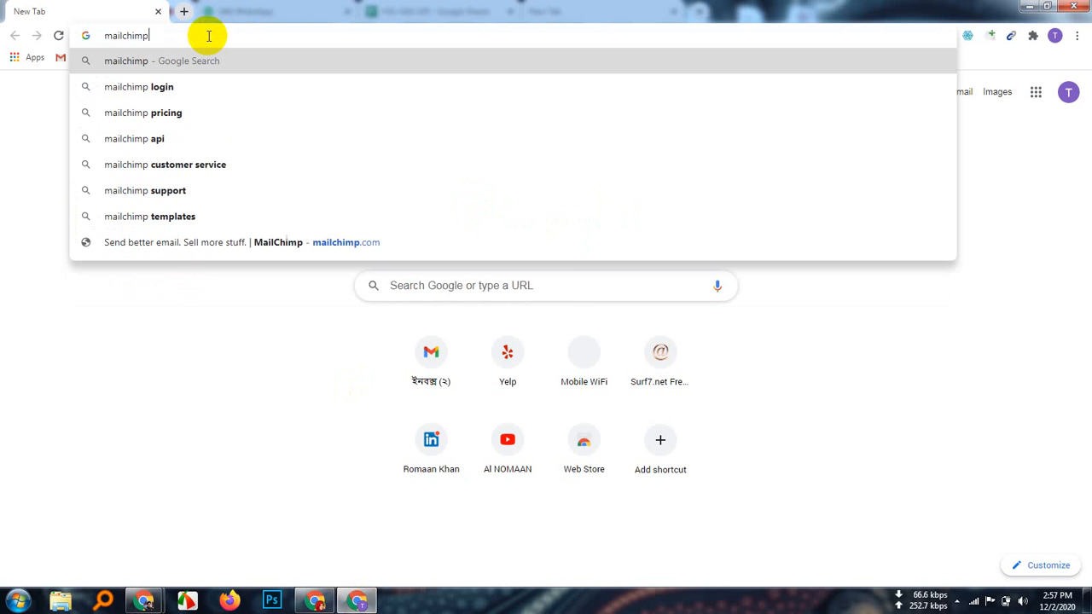
key(Return)
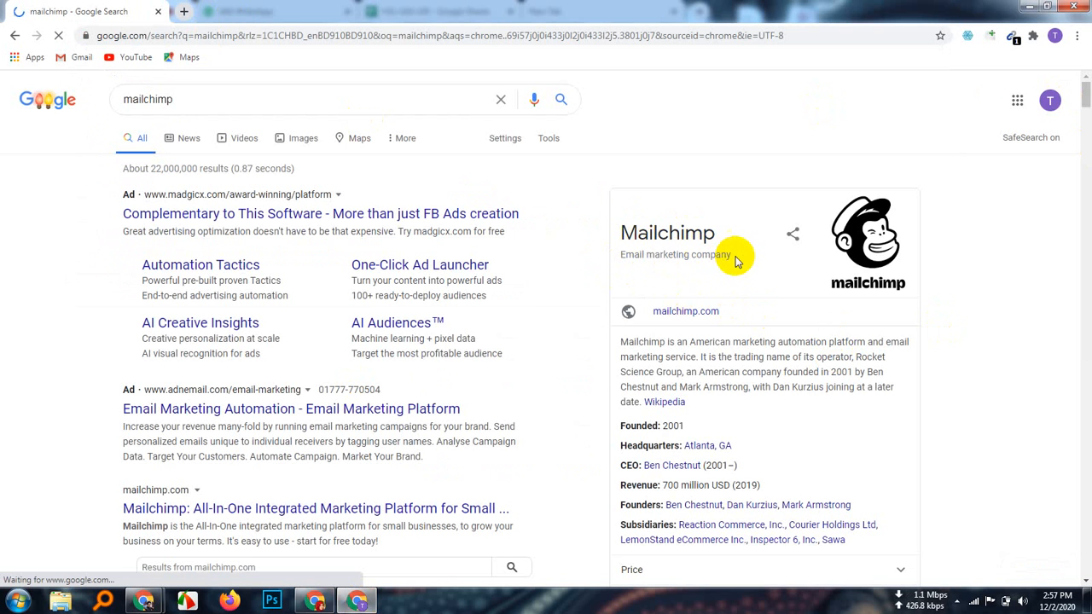
drag(731, 256, 620, 263)
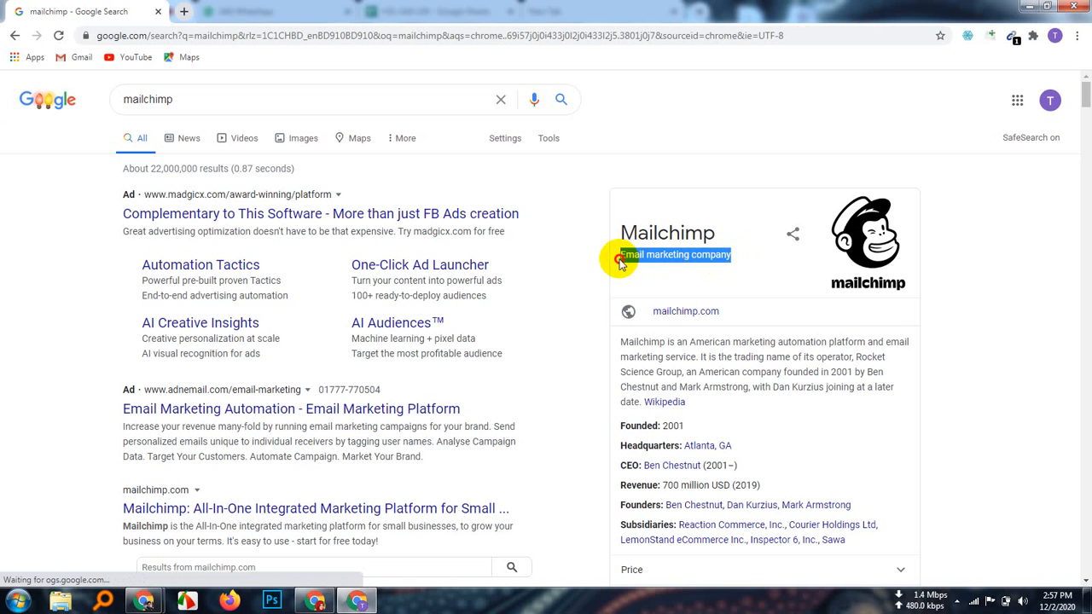
click(1055, 298)
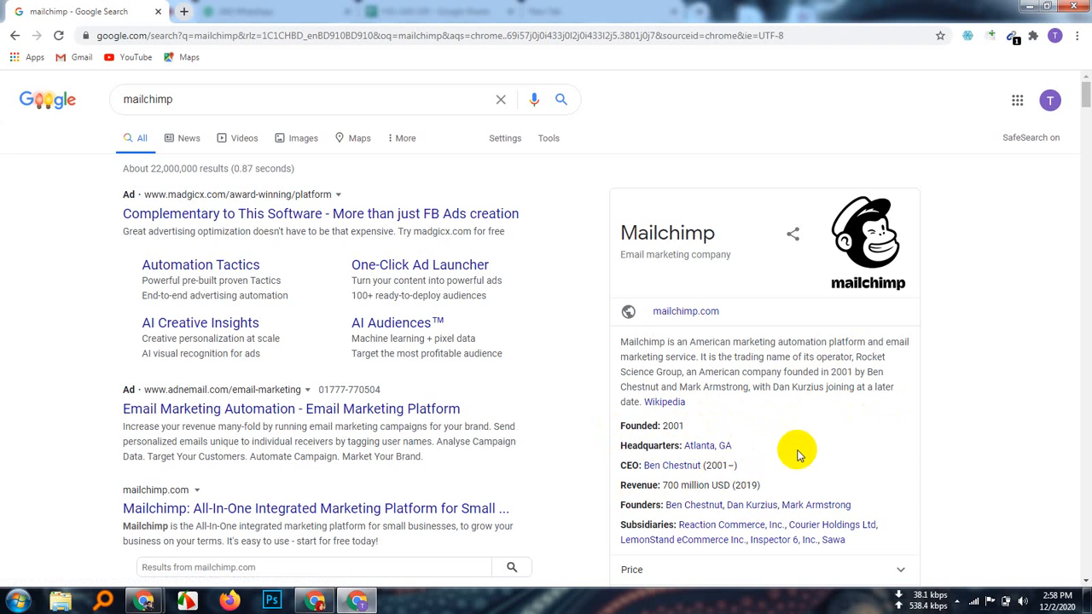
scroll(796, 456, down, 2)
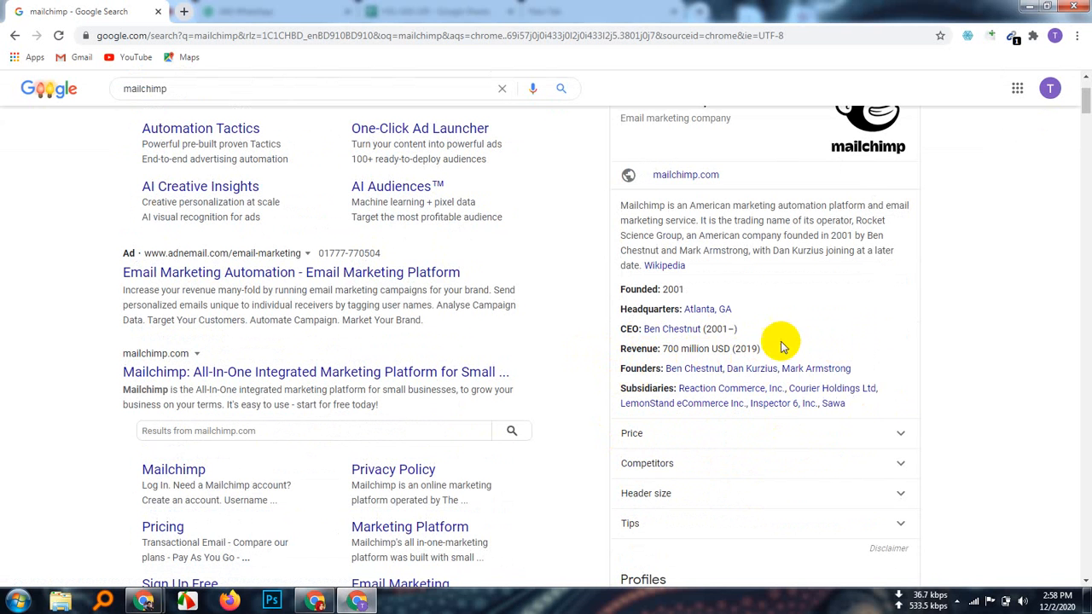
drag(760, 348, 665, 352)
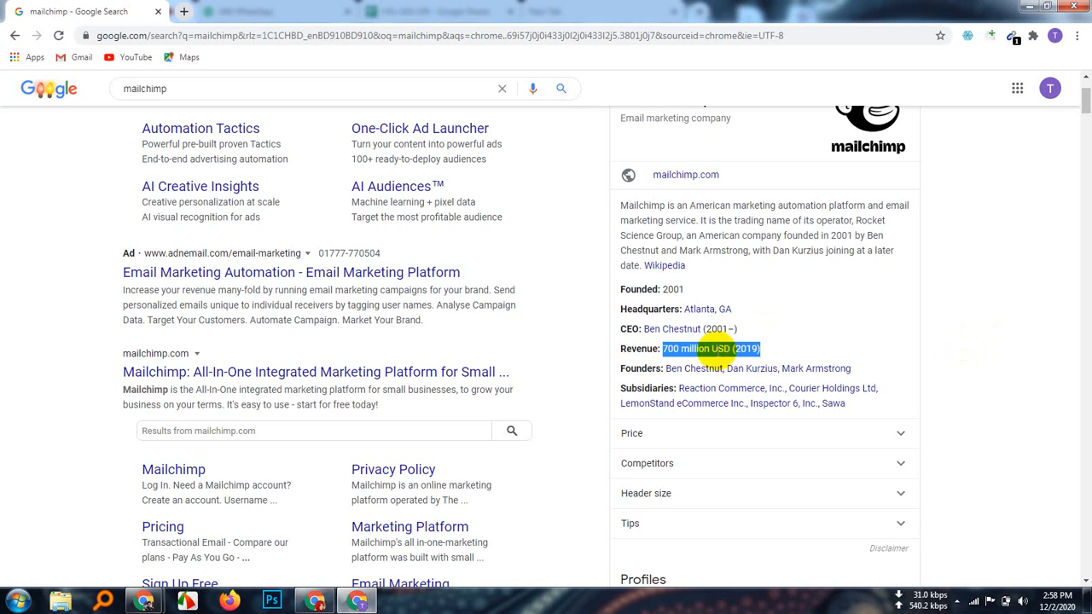
click(802, 337)
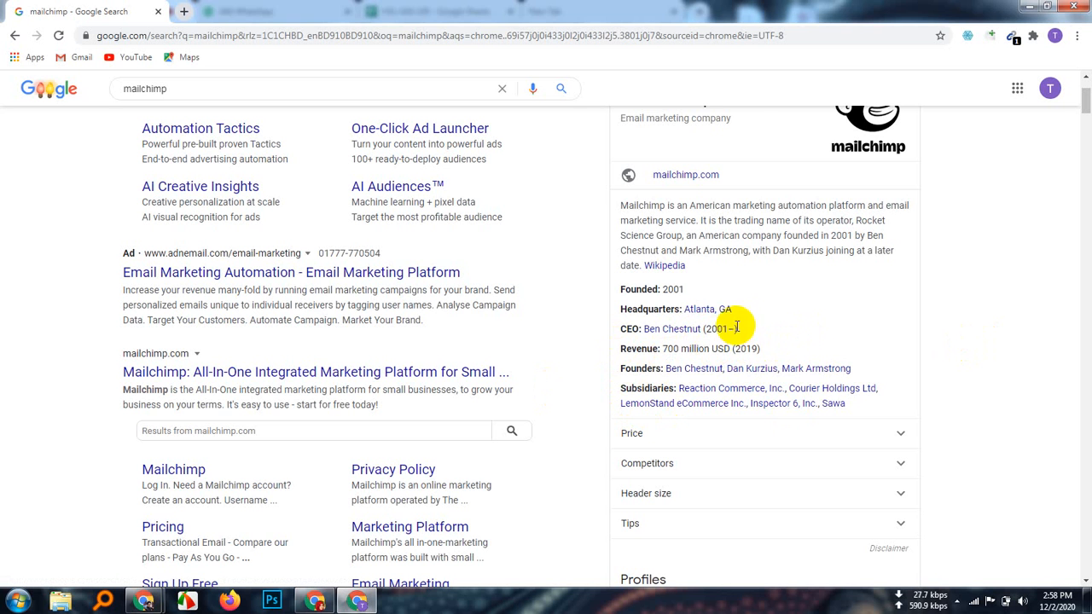
scroll(887, 469, up, 1)
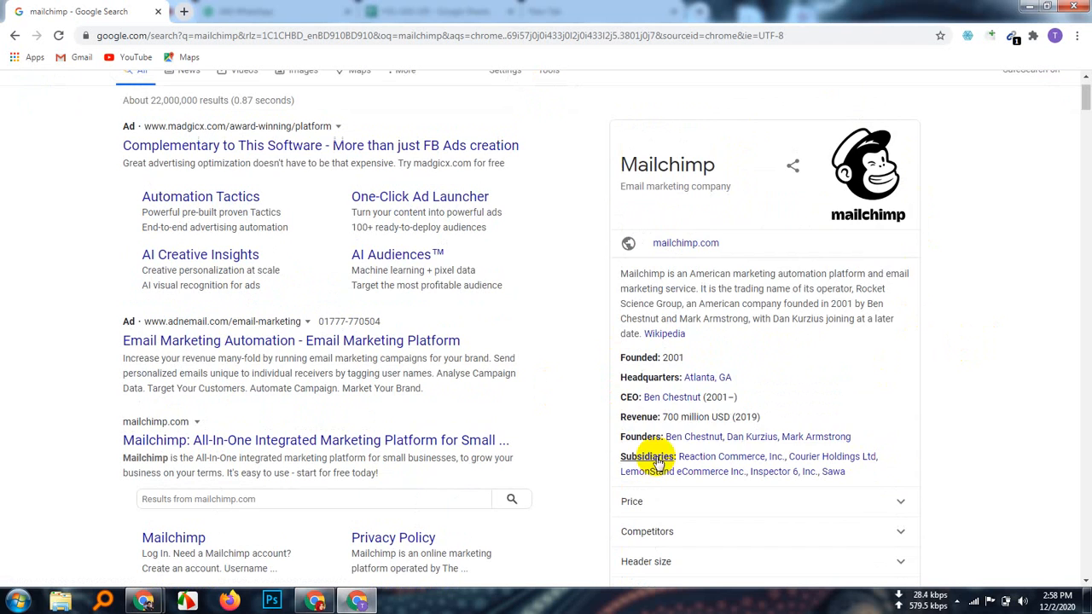
scroll(770, 440, down, 2)
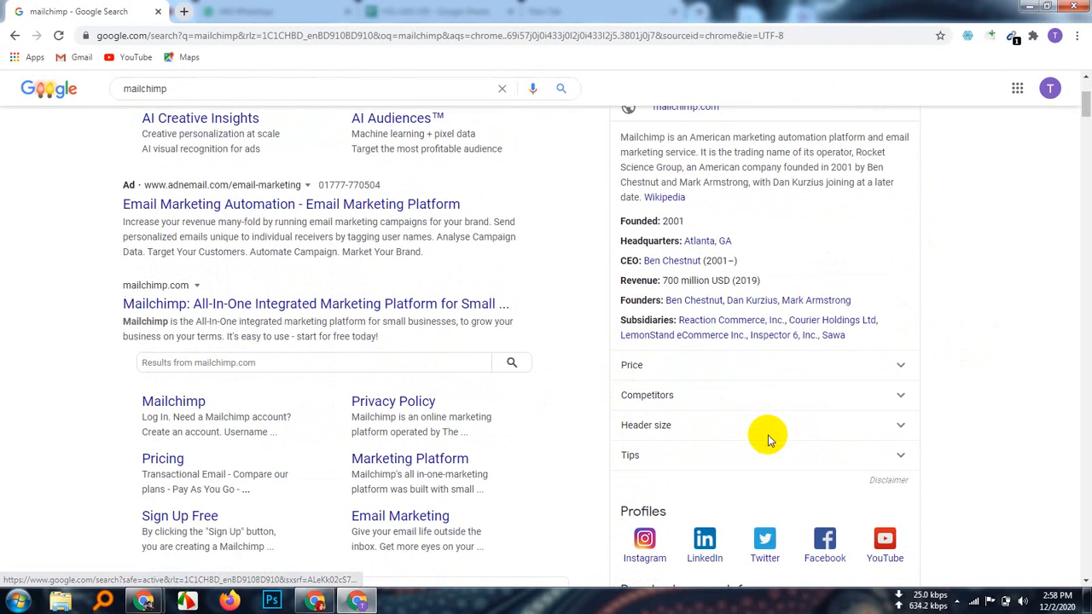
scroll(909, 342, up, 2)
scroll(955, 295, down, 2)
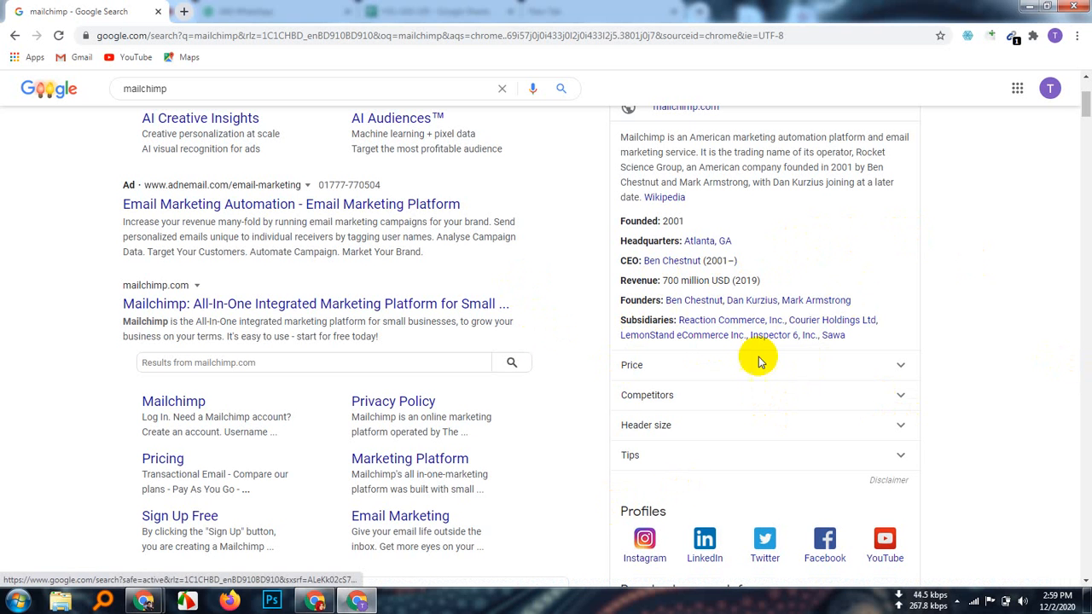
Step: Expand the Price section (Free, Essentials $9.99, Standard $14.99, Premium $299), highlighting plan limits
click(902, 367)
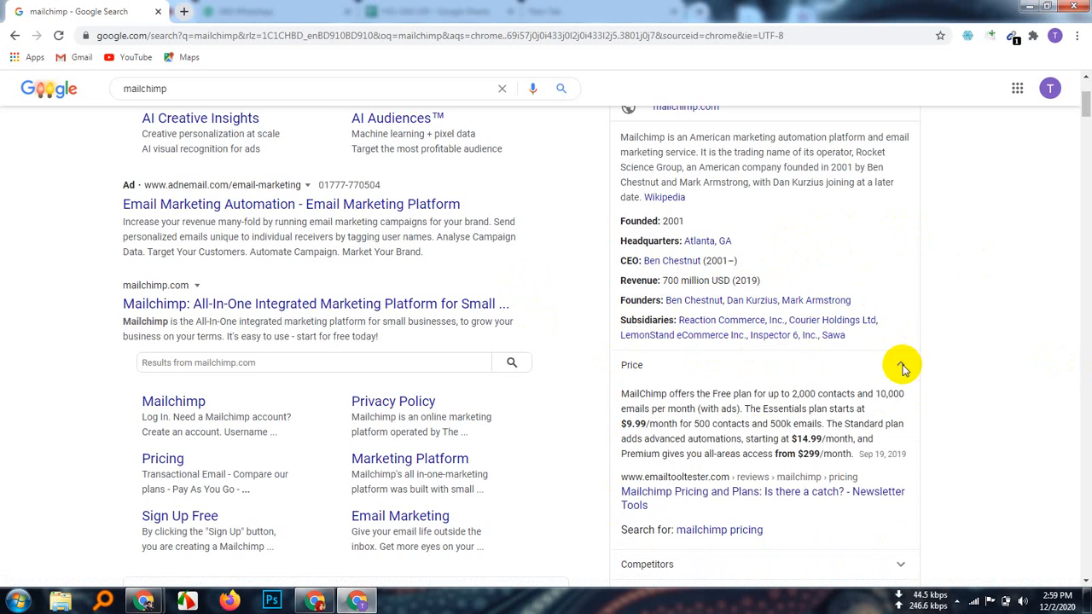
scroll(731, 463, down, 2)
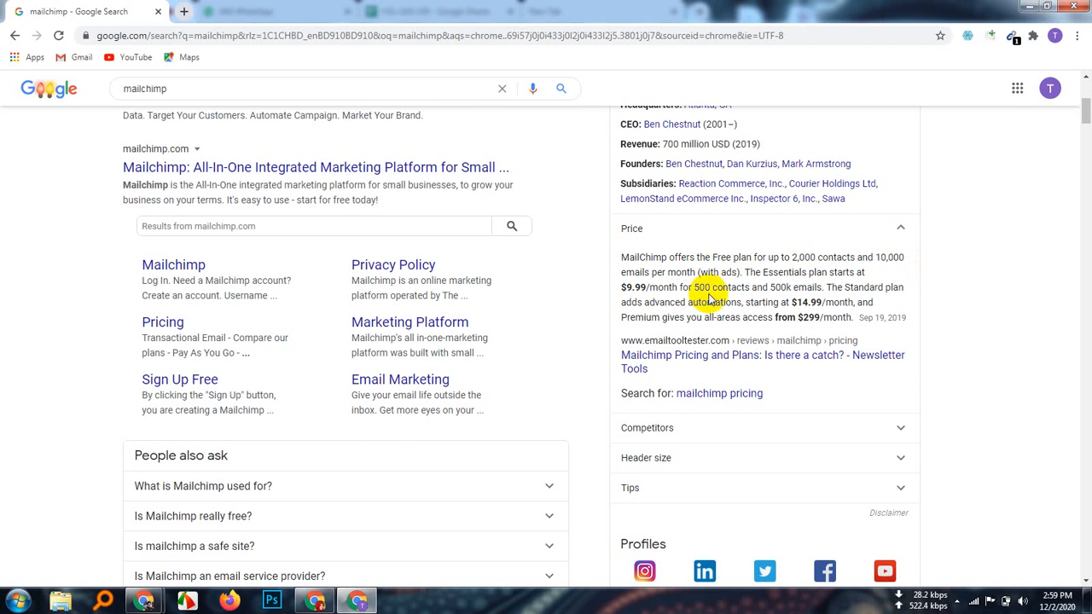
drag(740, 272, 636, 261)
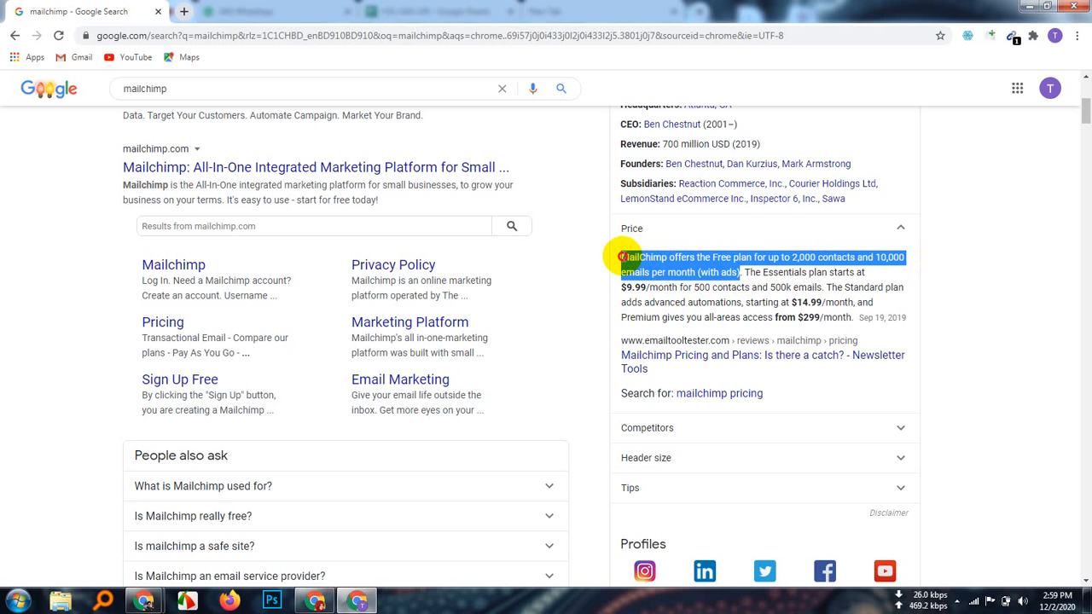
click(895, 228)
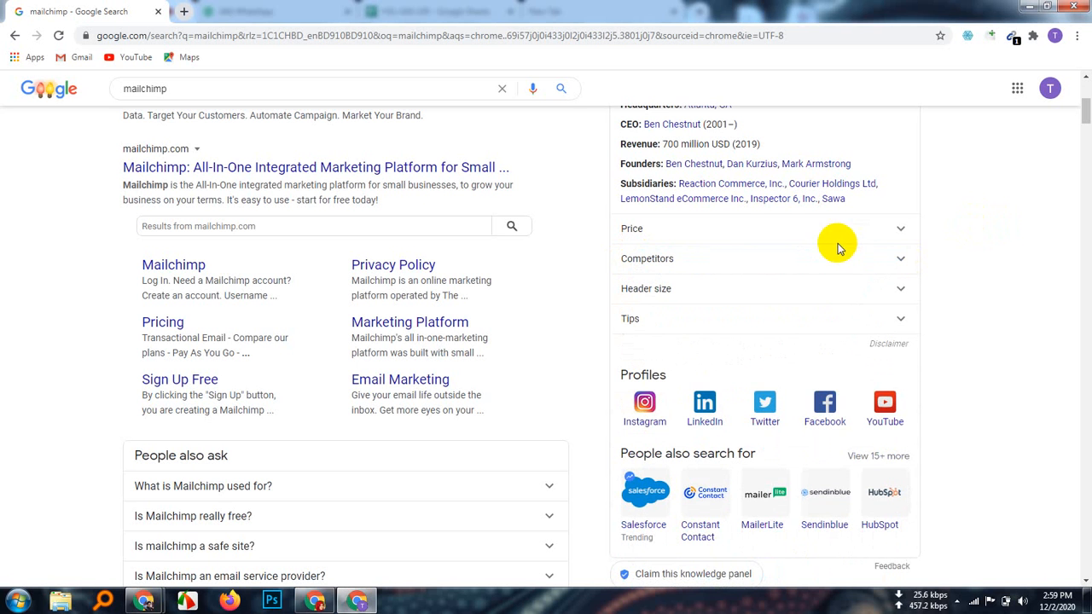
click(900, 229)
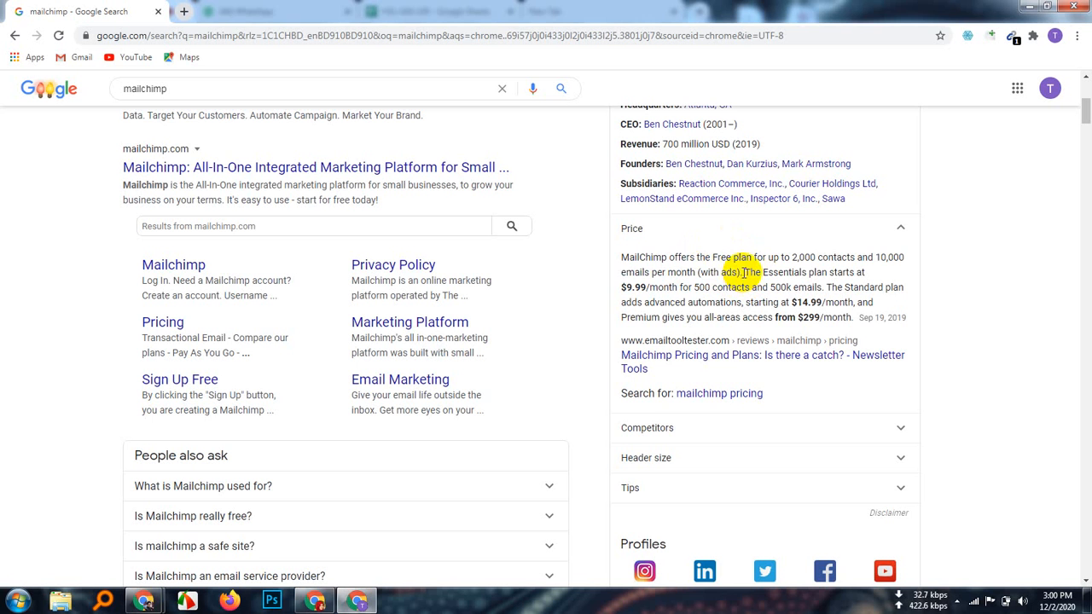
drag(743, 271, 628, 269)
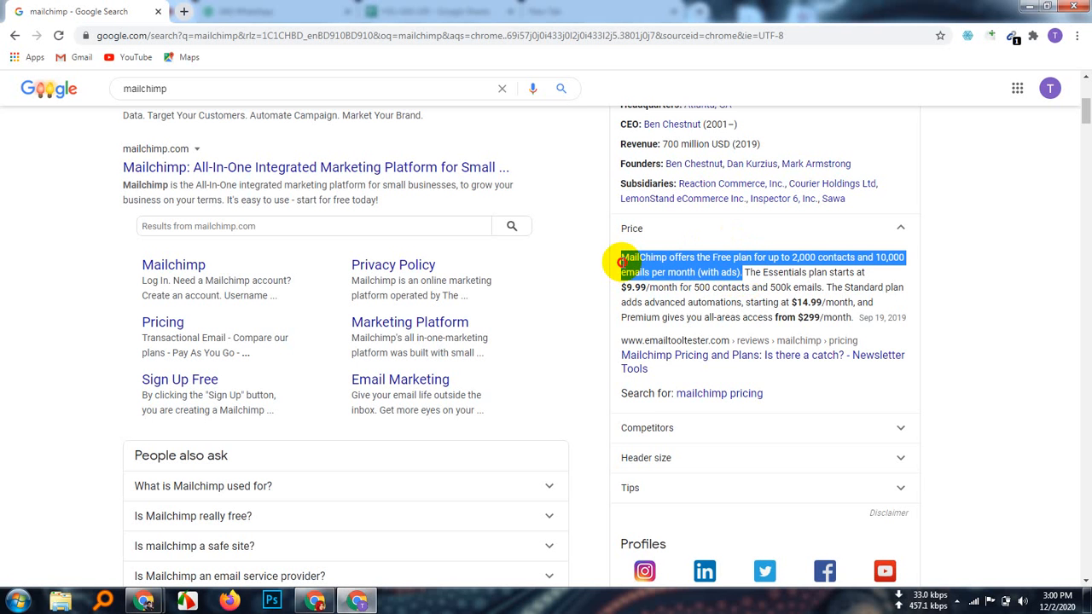
click(631, 229)
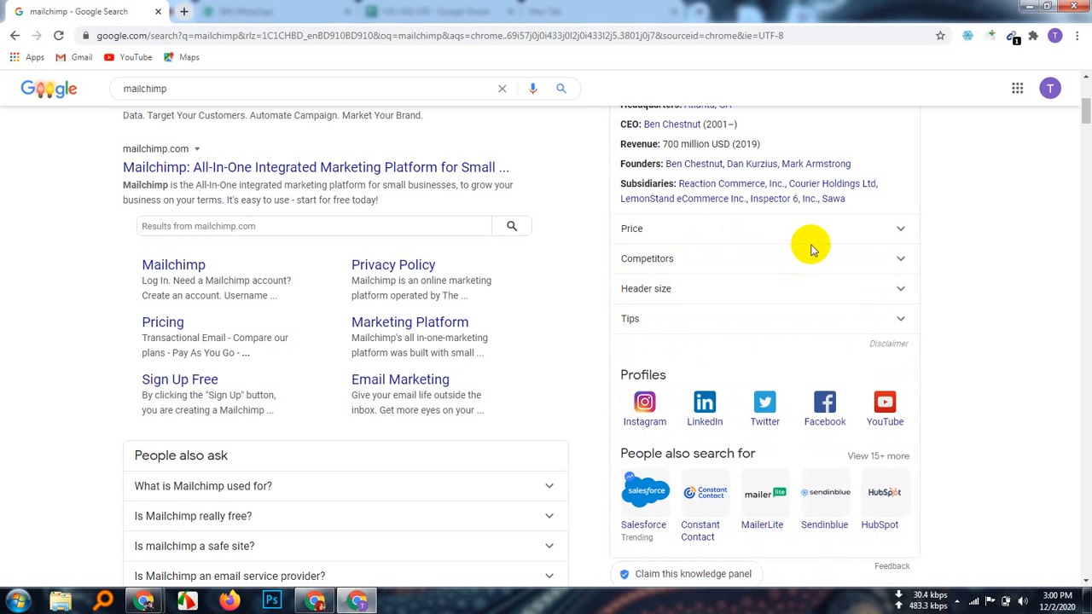
click(903, 228)
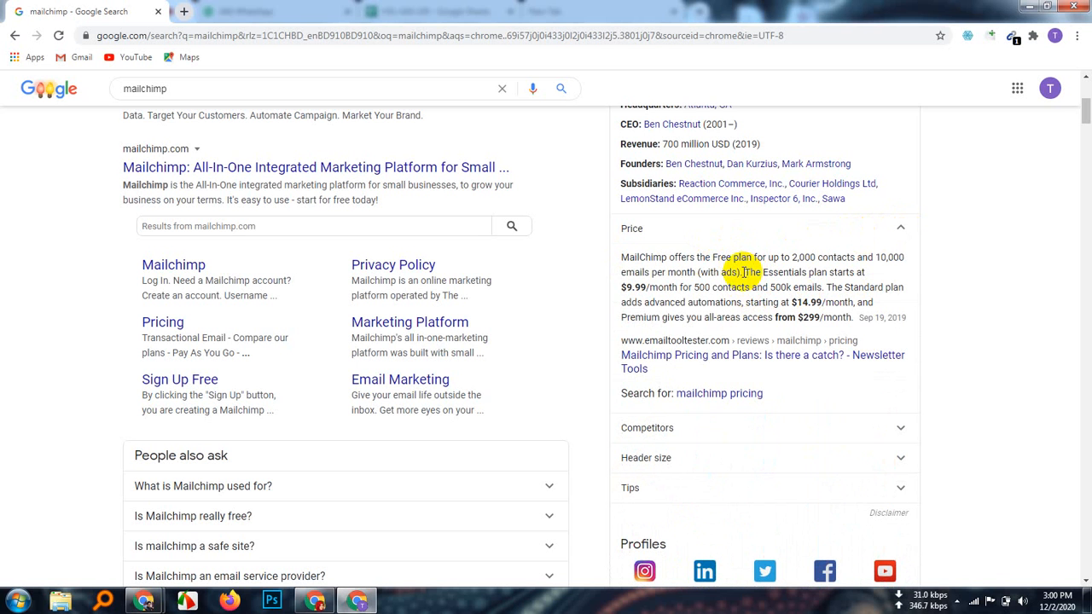
drag(743, 271, 824, 284)
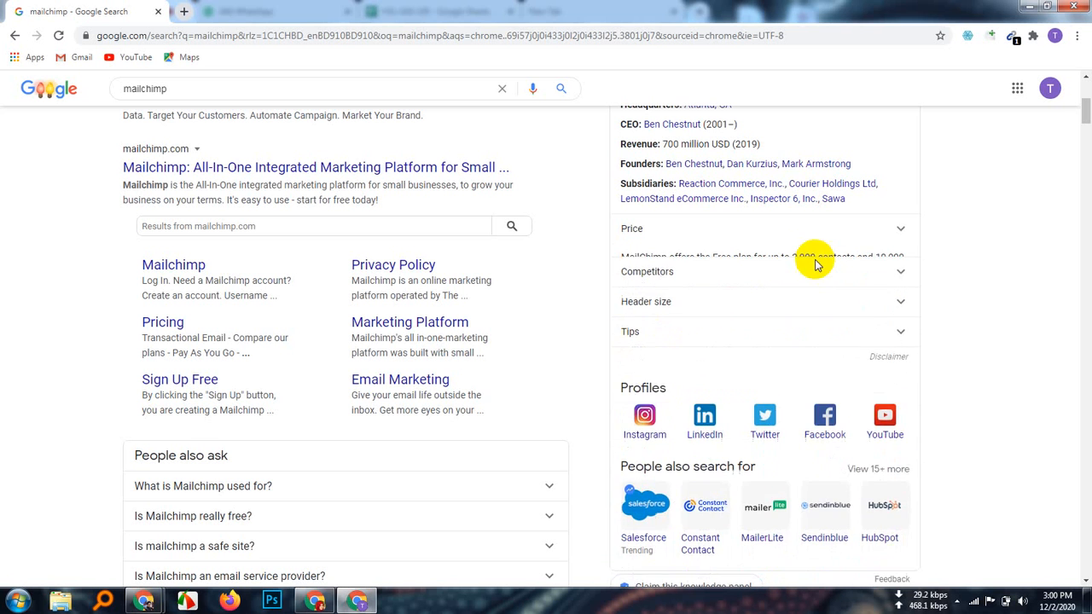
click(894, 228)
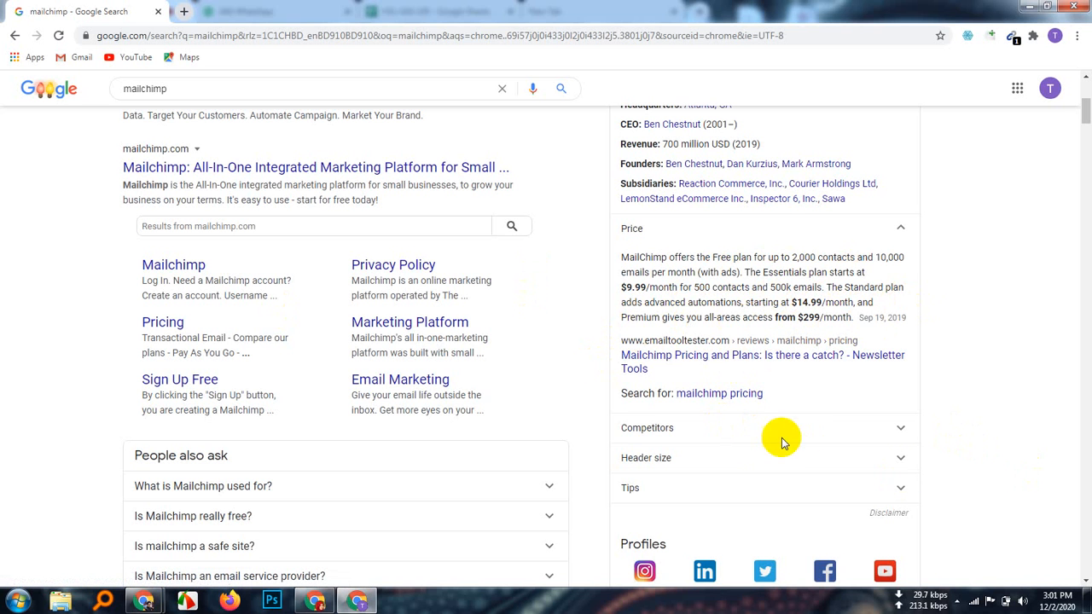
Step: Expand the Competitors list and highlight the Constant Contact entry
click(903, 432)
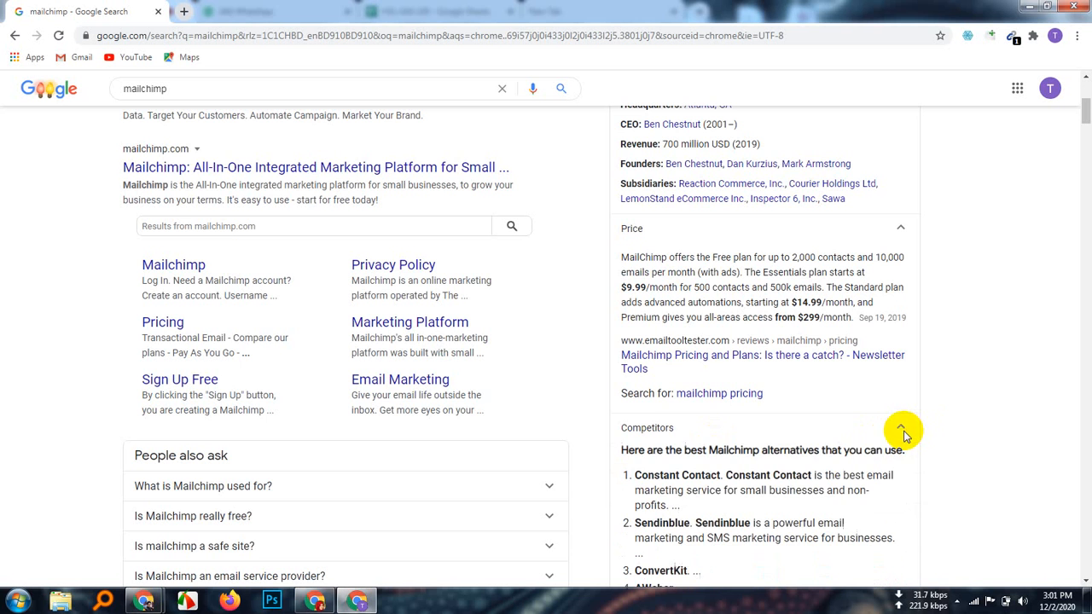
scroll(1082, 404, down, 2)
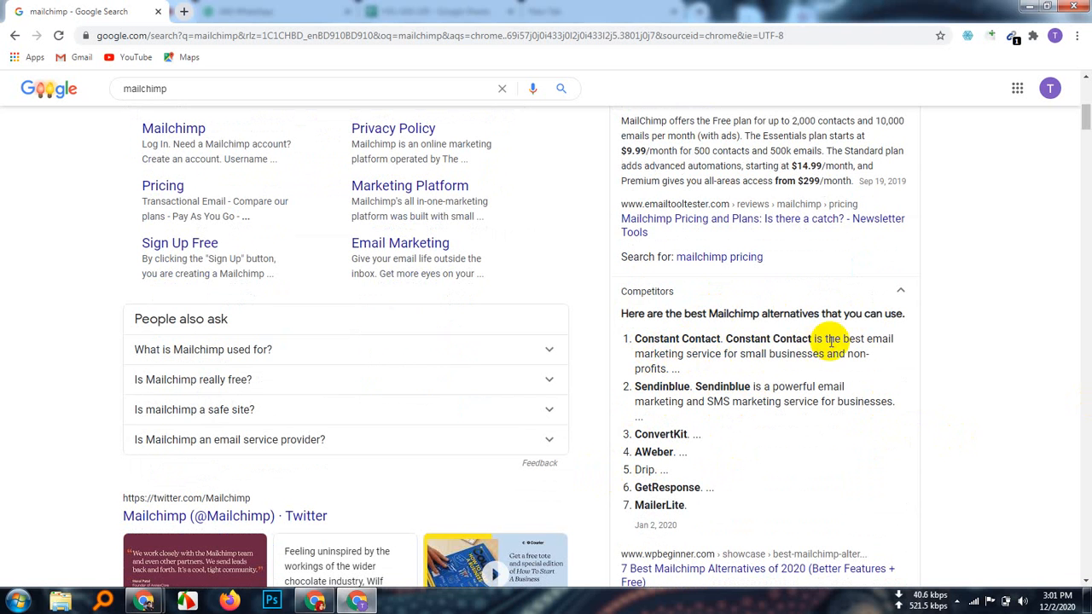
drag(683, 369, 636, 336)
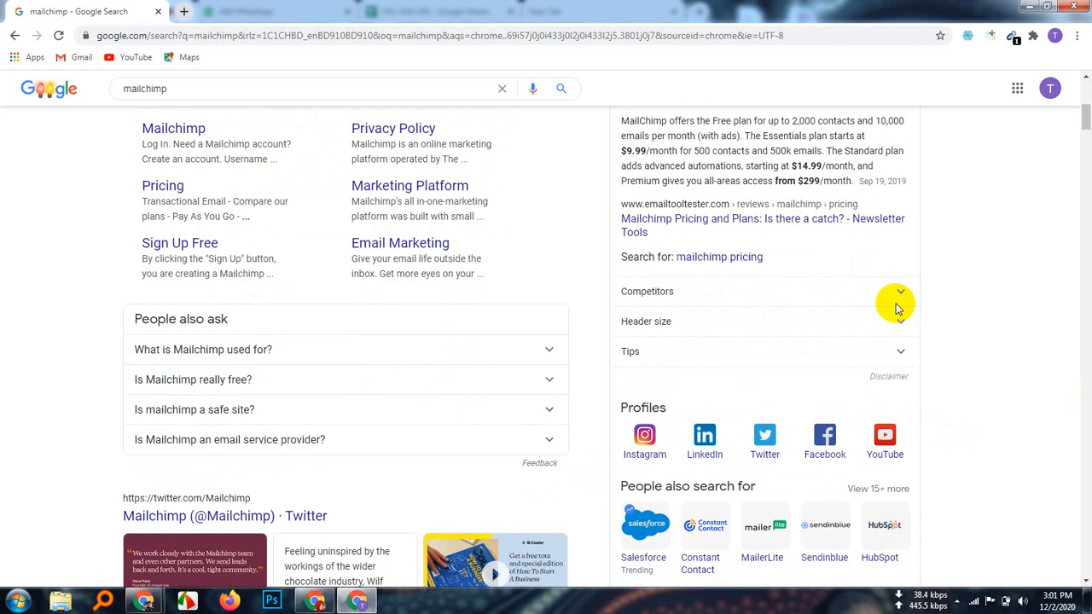
click(898, 292)
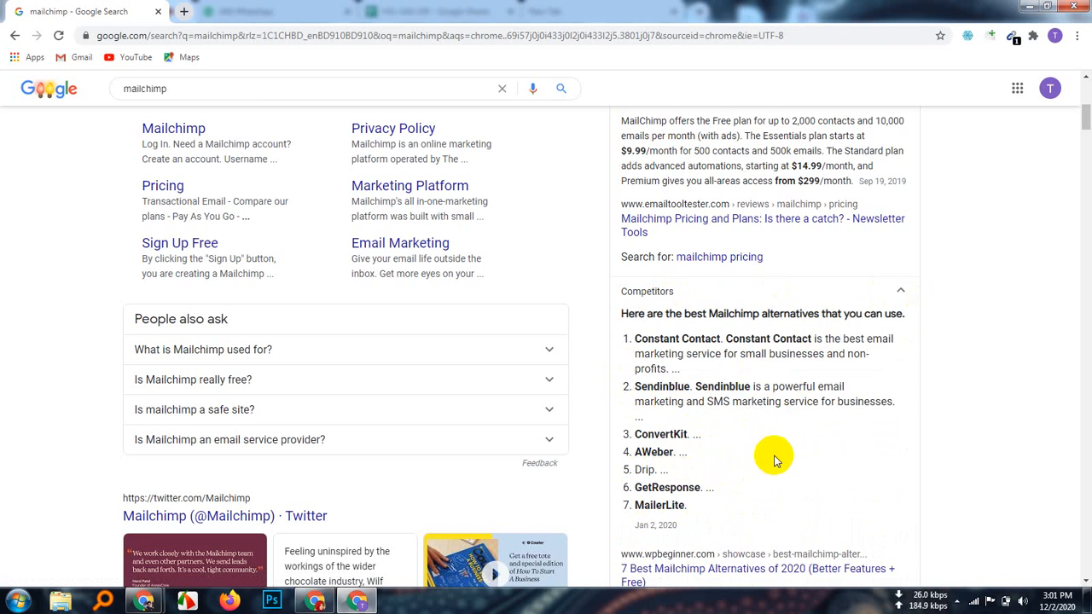
scroll(772, 454, down, 1)
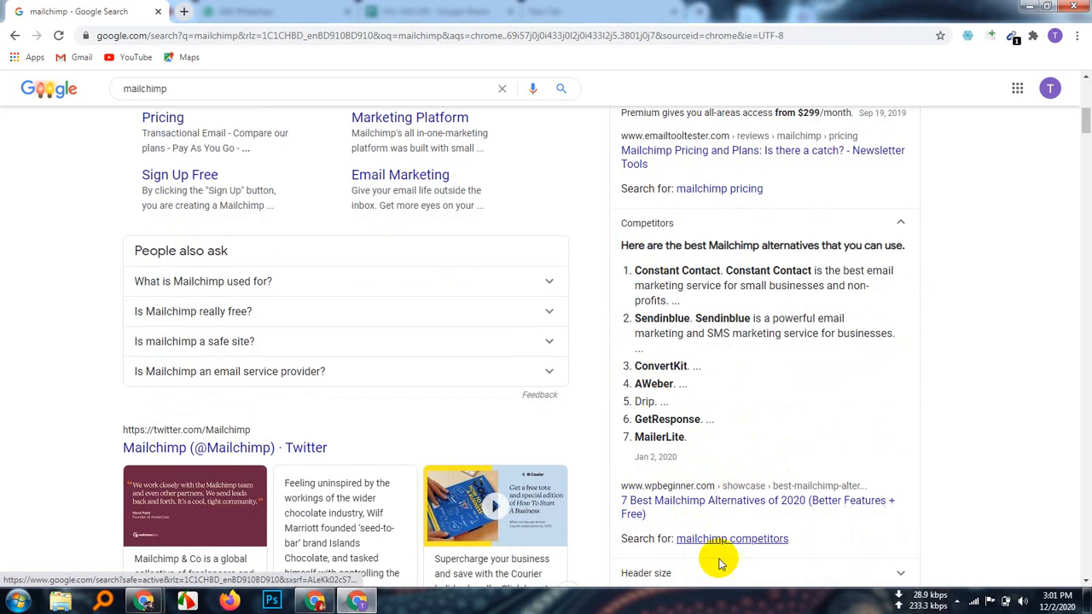
scroll(762, 511, down, 2)
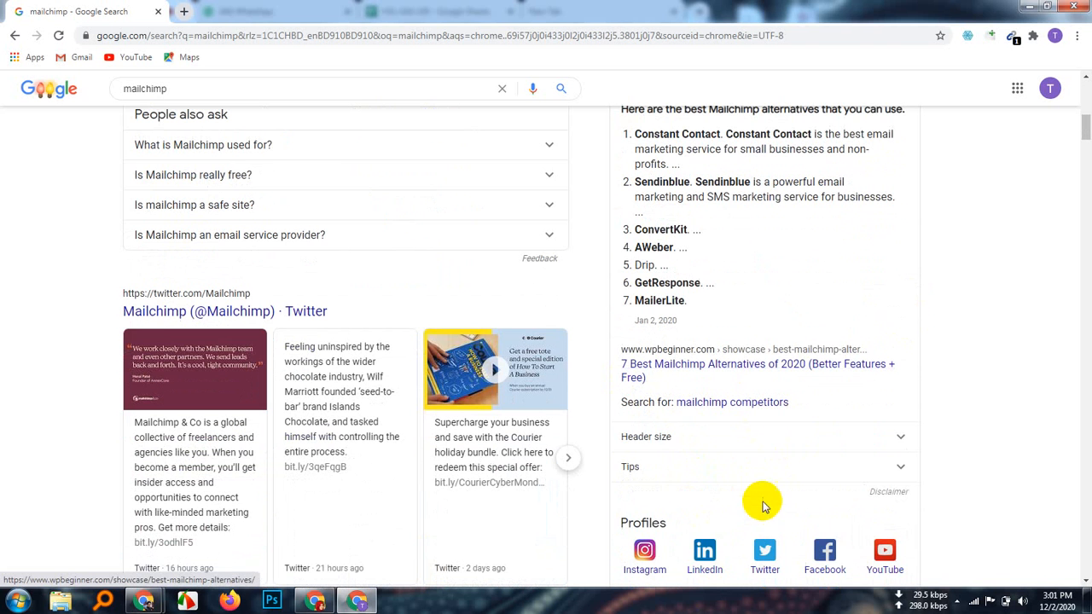
Step: Reveal the recommended 600 x 421 pixel header size and return to the top of the results
click(898, 437)
scroll(708, 483, down, 2)
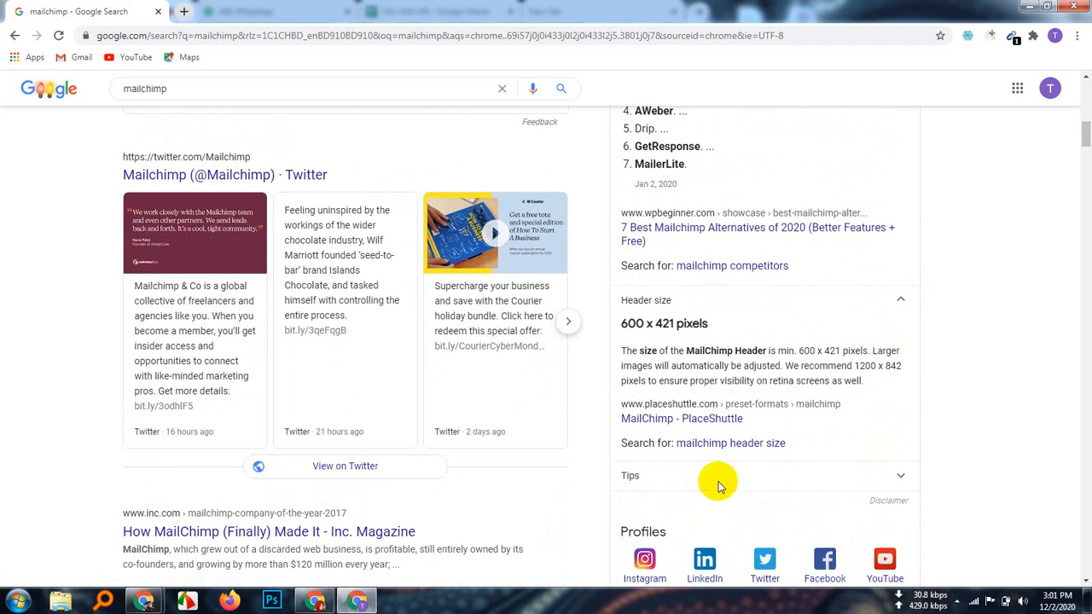
scroll(256, 419, up, 8)
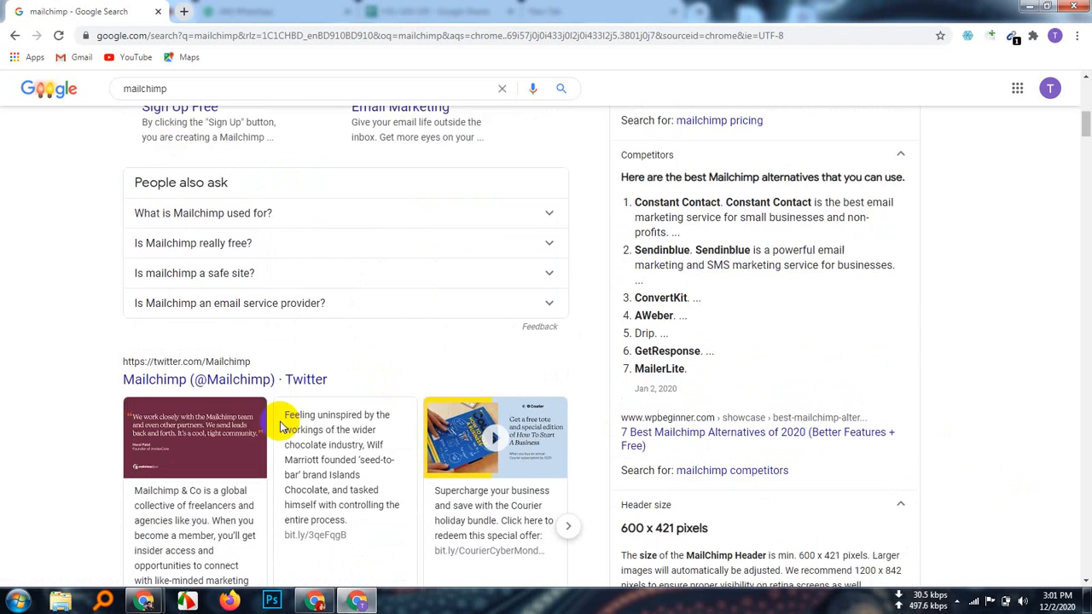
scroll(375, 256, up, 2)
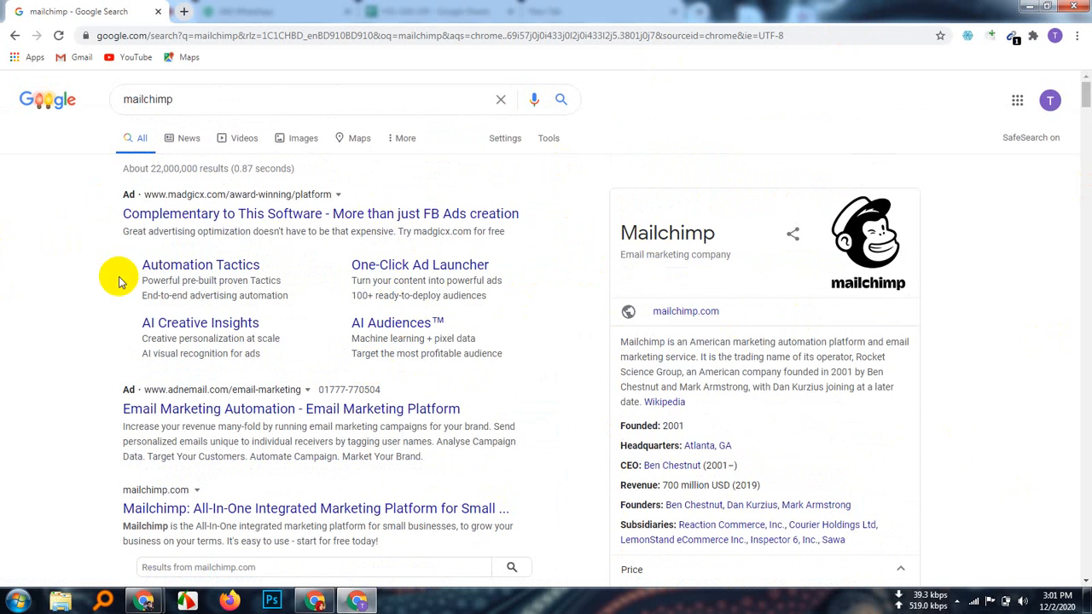
Step: Open the Privacy Policy result in a new tab and expand 'What is Mailchimp used for?'
scroll(226, 281, down, 2)
scroll(101, 269, down, 1)
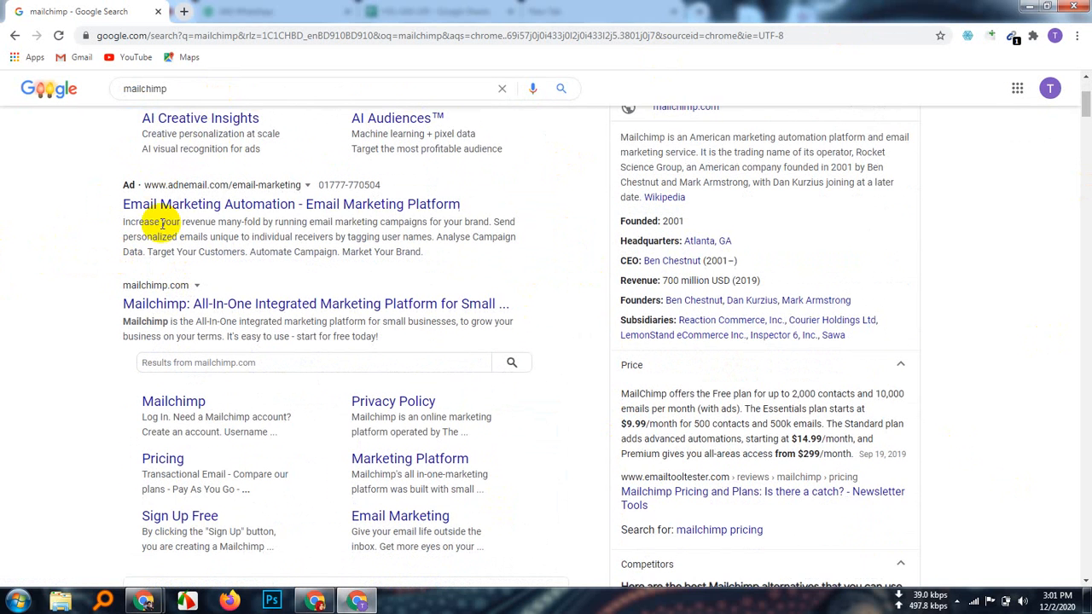
scroll(253, 279, down, 1)
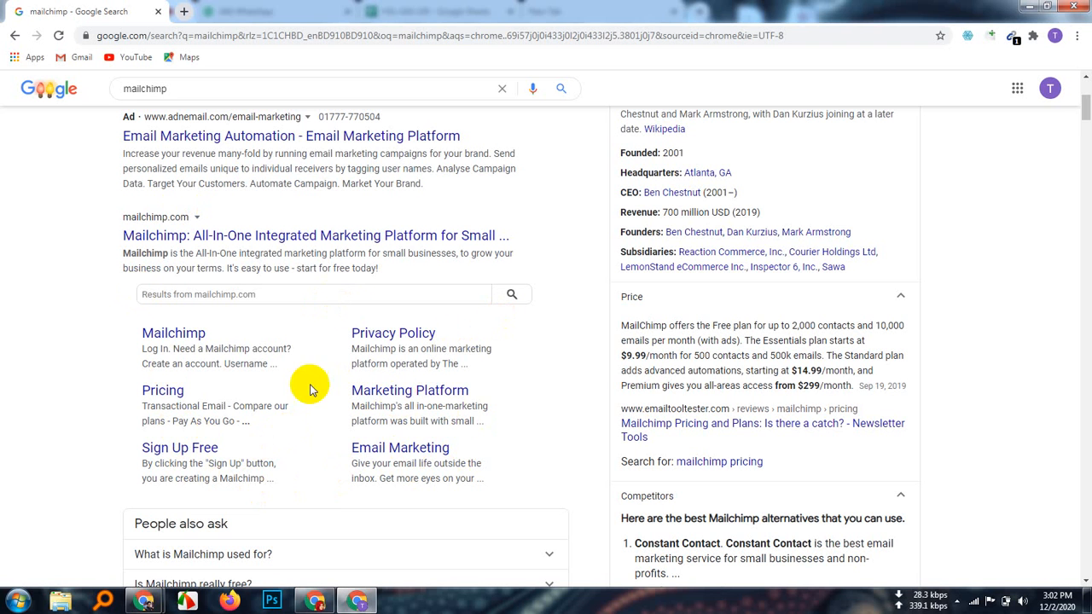
right_click(405, 332)
click(468, 337)
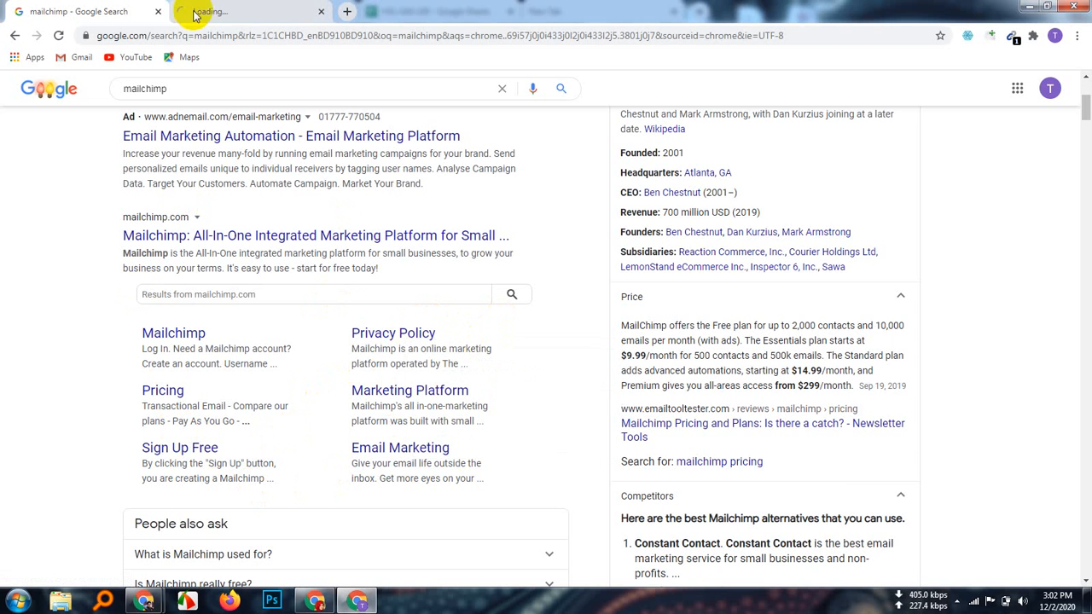
scroll(367, 495, down, 2)
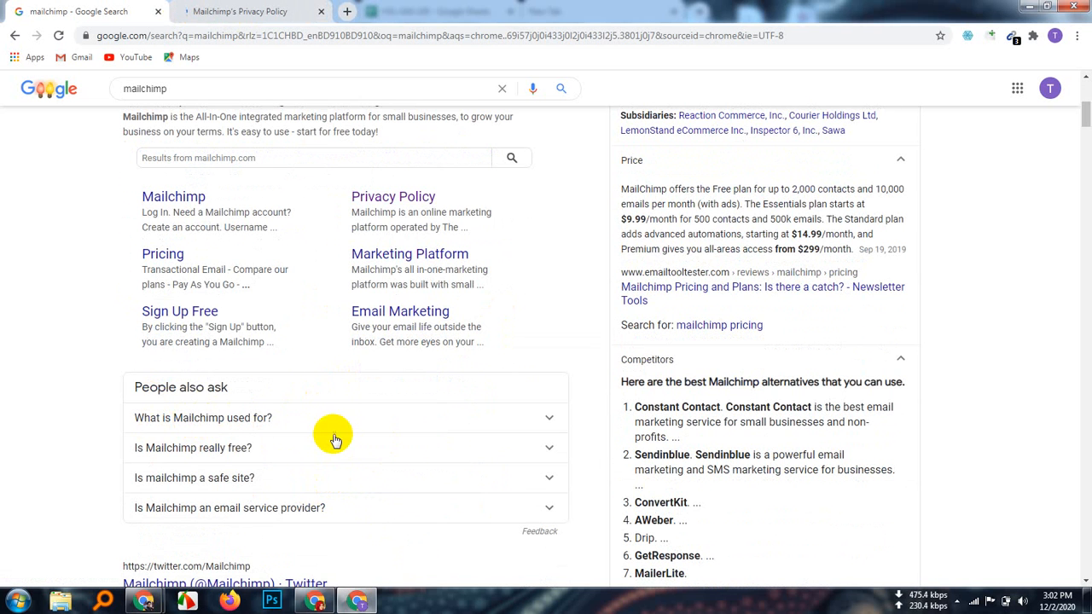
click(549, 418)
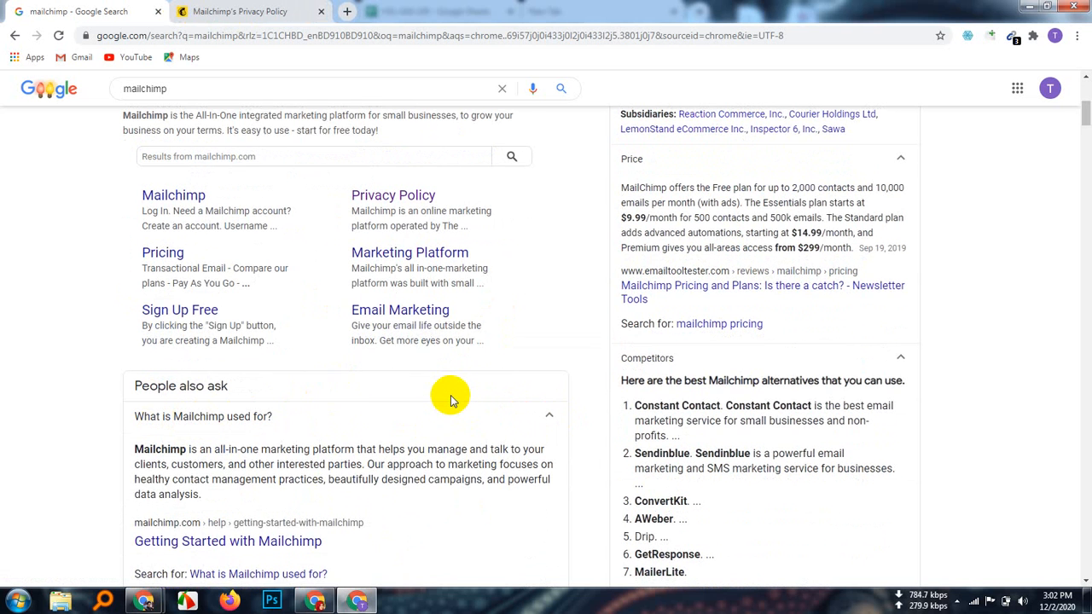
Step: Expand 'Is Mailchimp really free?' and highlight its 2,000 daily send limit
scroll(449, 395, down, 1)
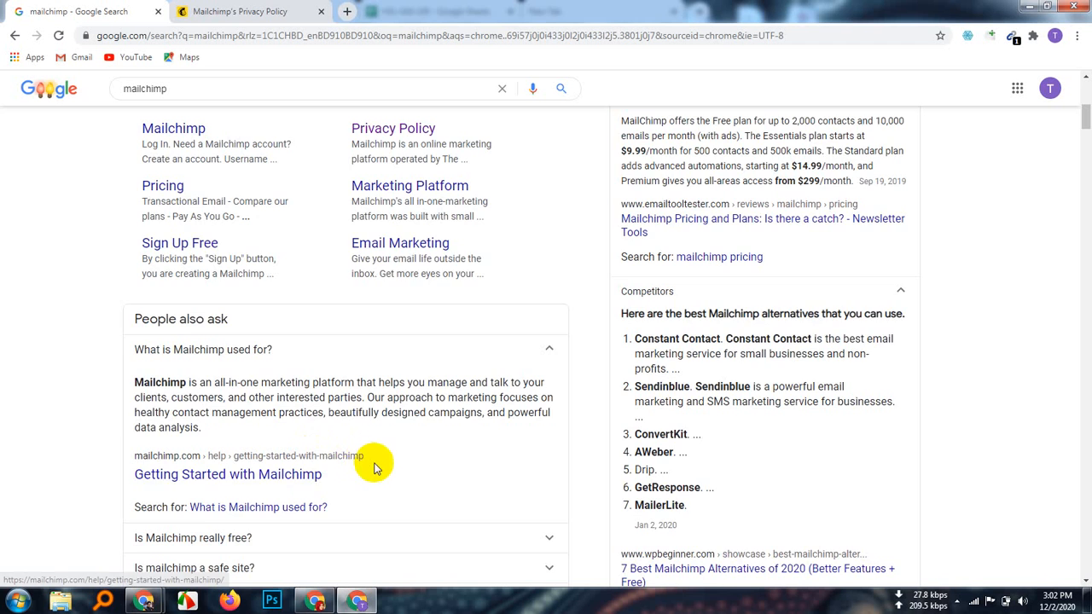
scroll(370, 463, down, 2)
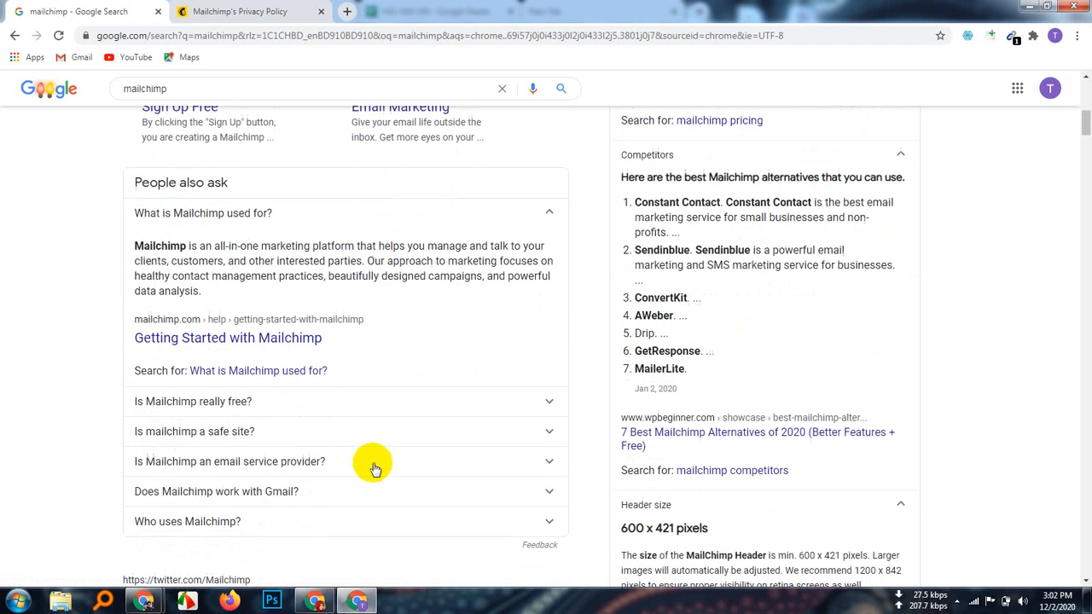
click(536, 403)
scroll(395, 465, down, 1)
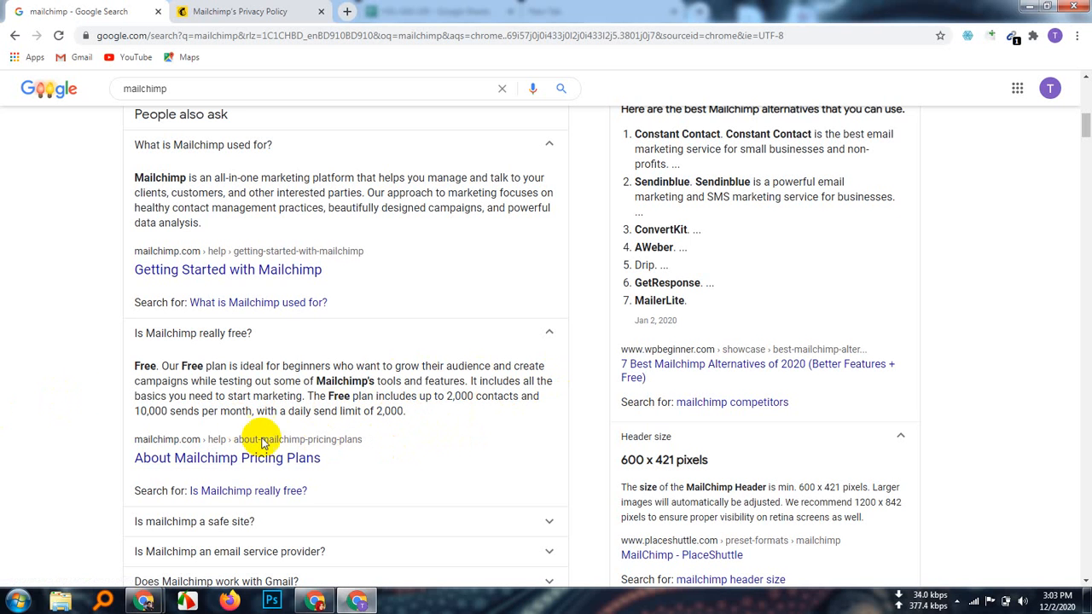
click(411, 412)
drag(410, 412, 267, 411)
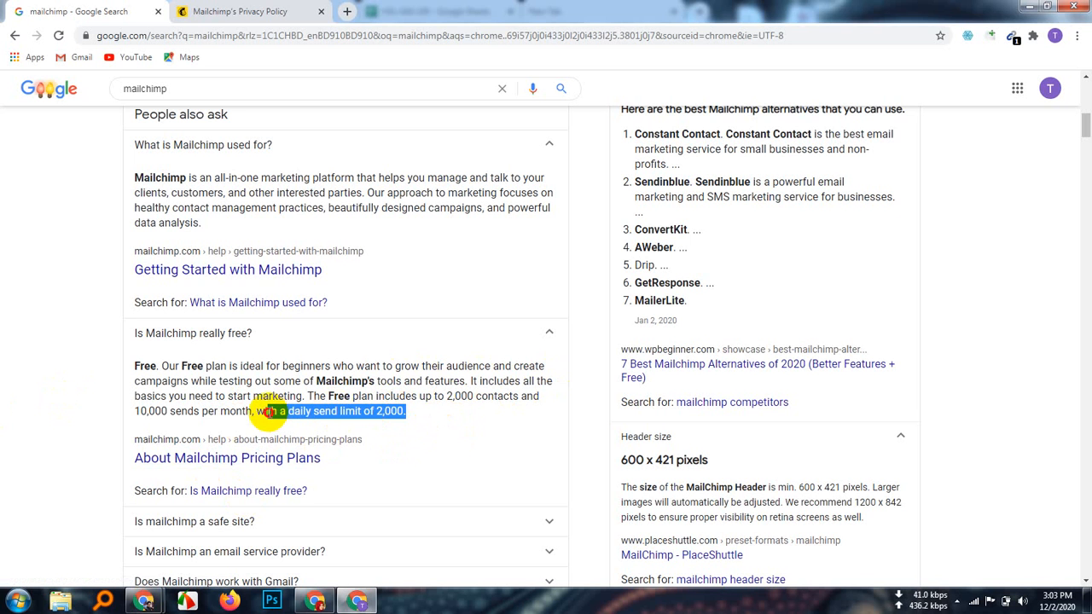
drag(414, 420, 135, 411)
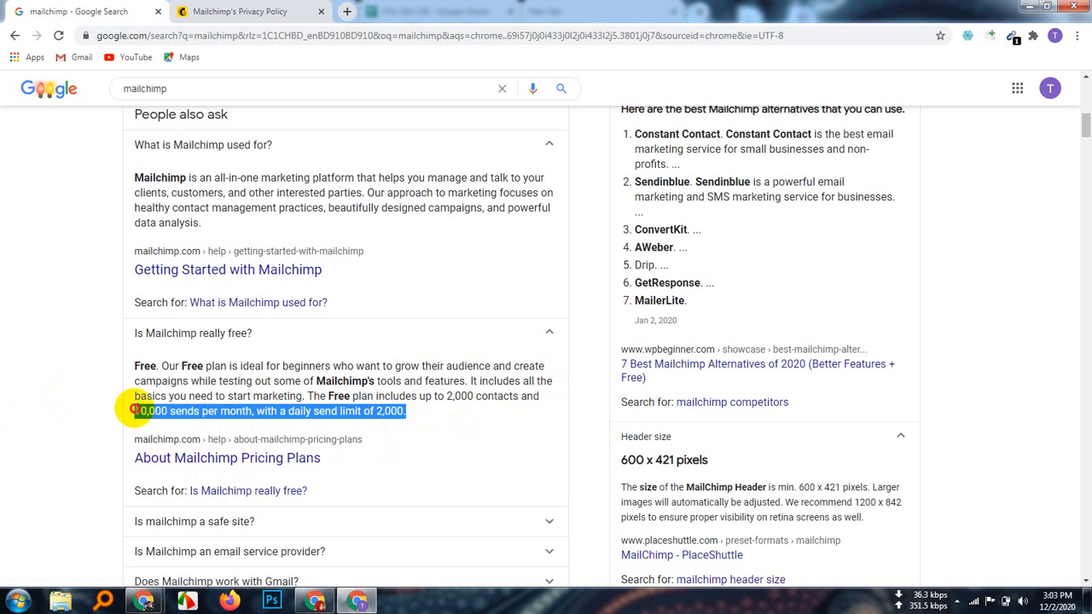
click(417, 415)
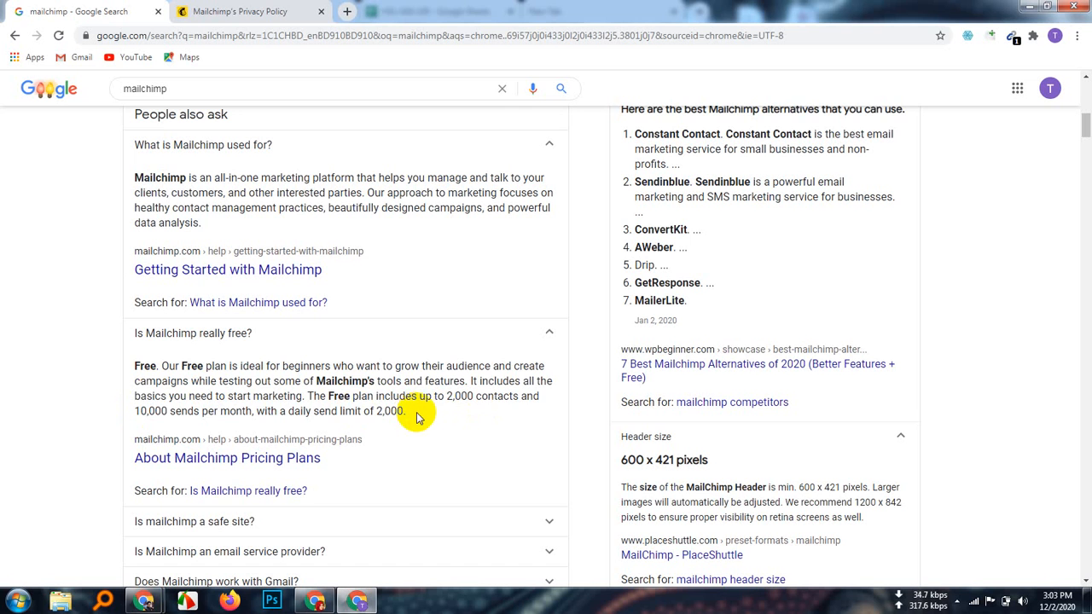
drag(418, 416, 145, 363)
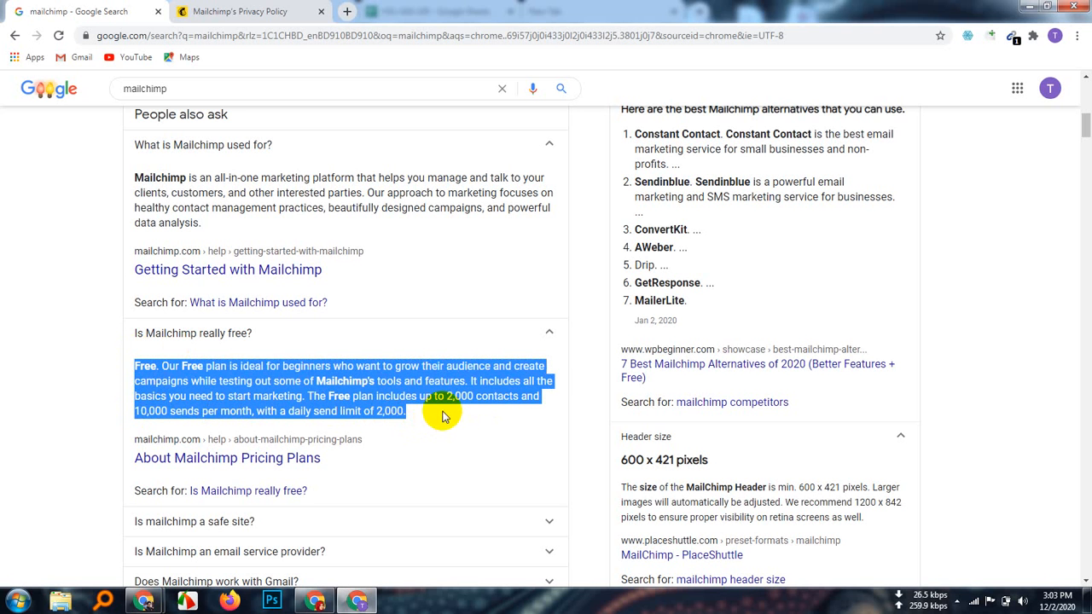
click(442, 417)
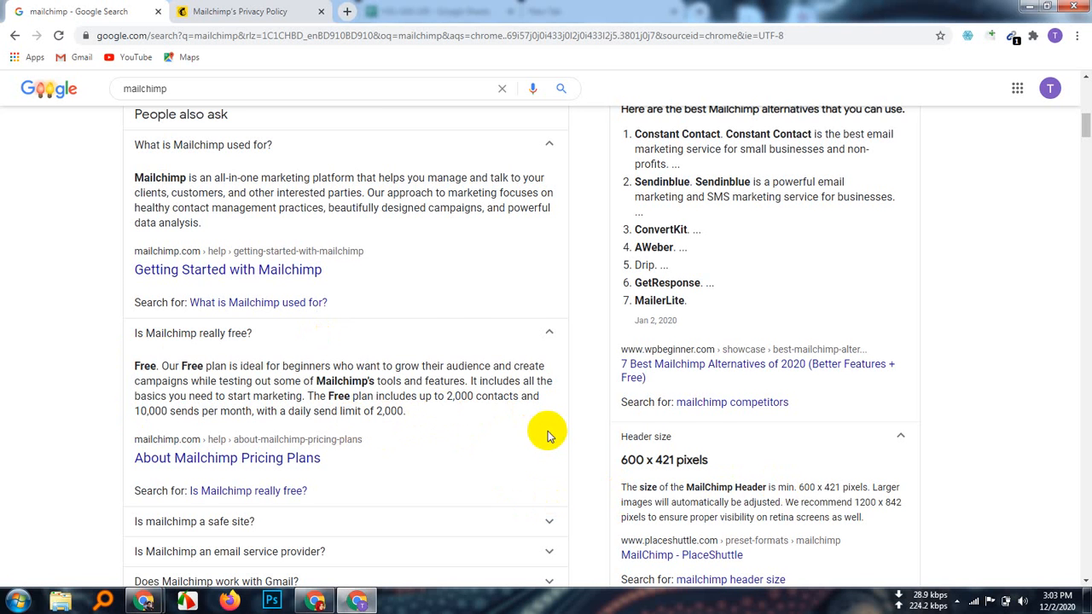
Step: Expand the answer to 'Is mailchimp a safe site?'
scroll(546, 435, down, 1)
scroll(436, 418, down, 1)
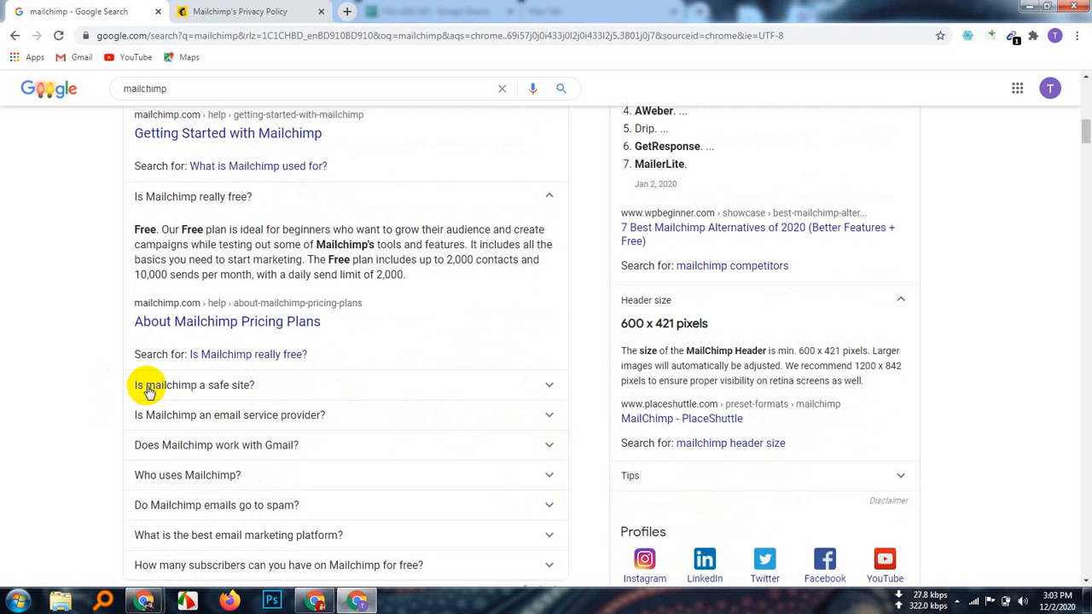
click(542, 385)
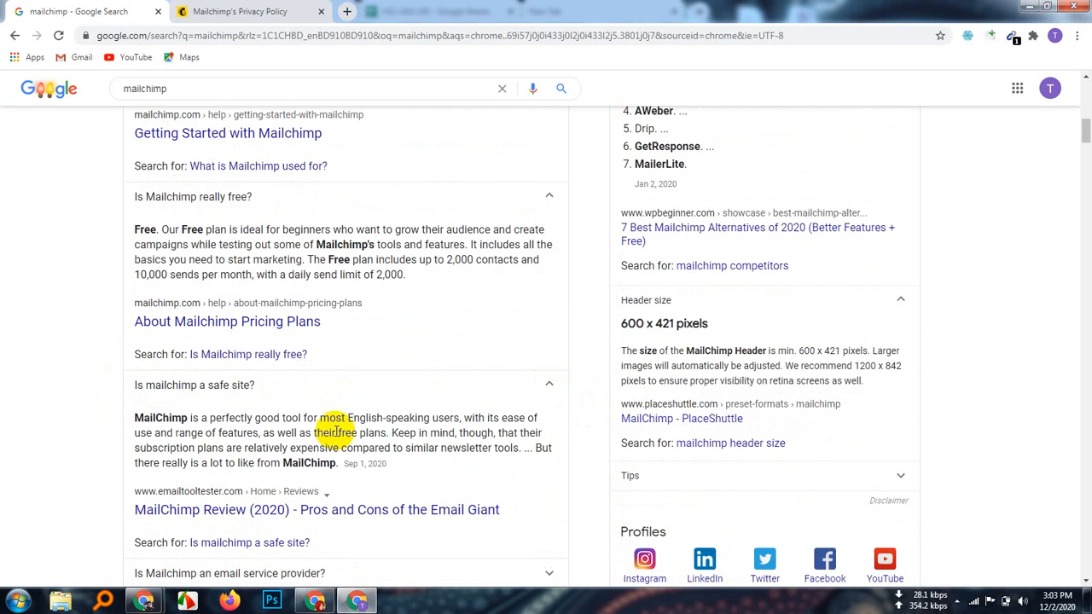
scroll(342, 439, down, 1)
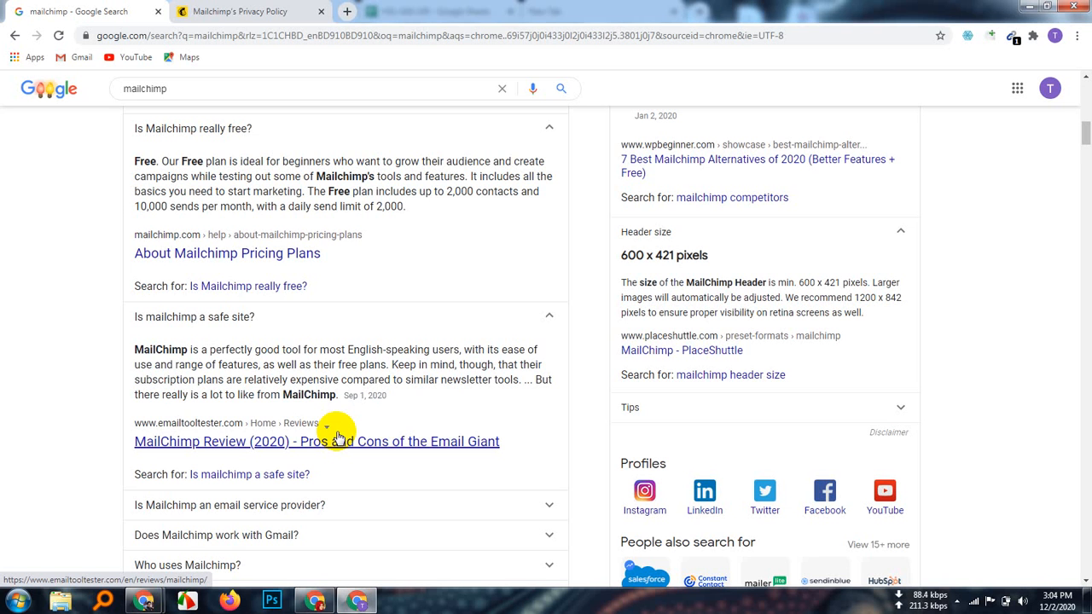
scroll(342, 341, down, 3)
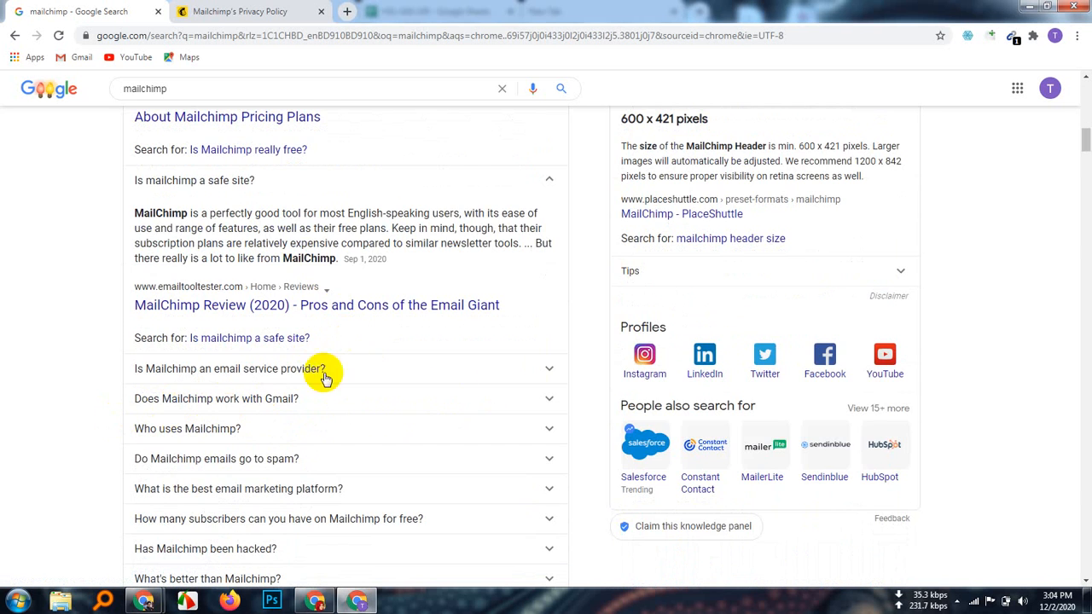
Step: Expand the email service provider, 'Does Mailchimp work with Gmail?' and 'Who uses Mailchimp?' answers
click(546, 370)
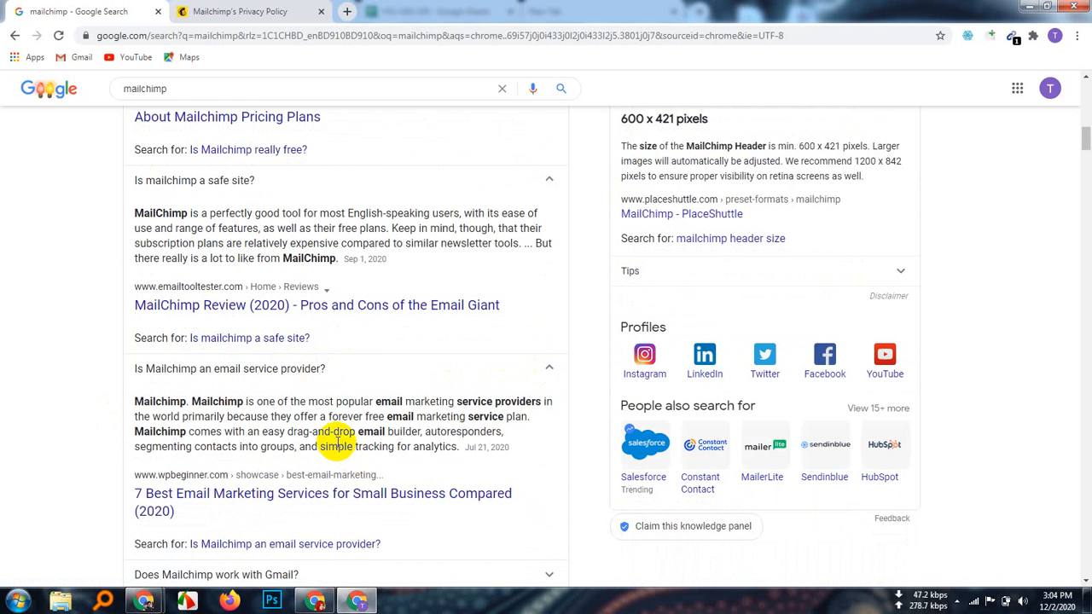
scroll(335, 440, down, 1)
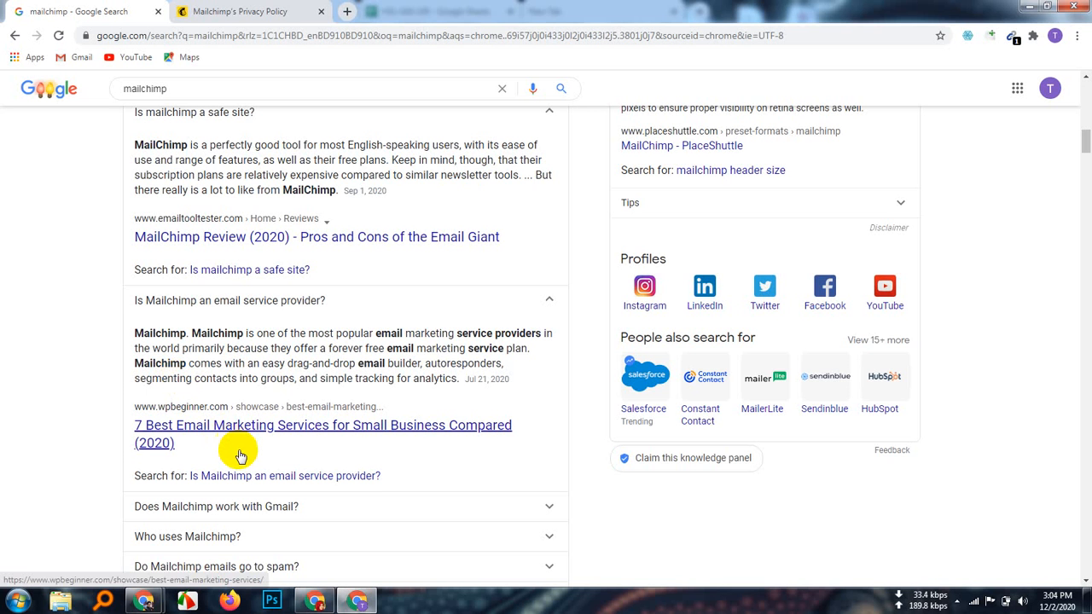
scroll(461, 486, down, 2)
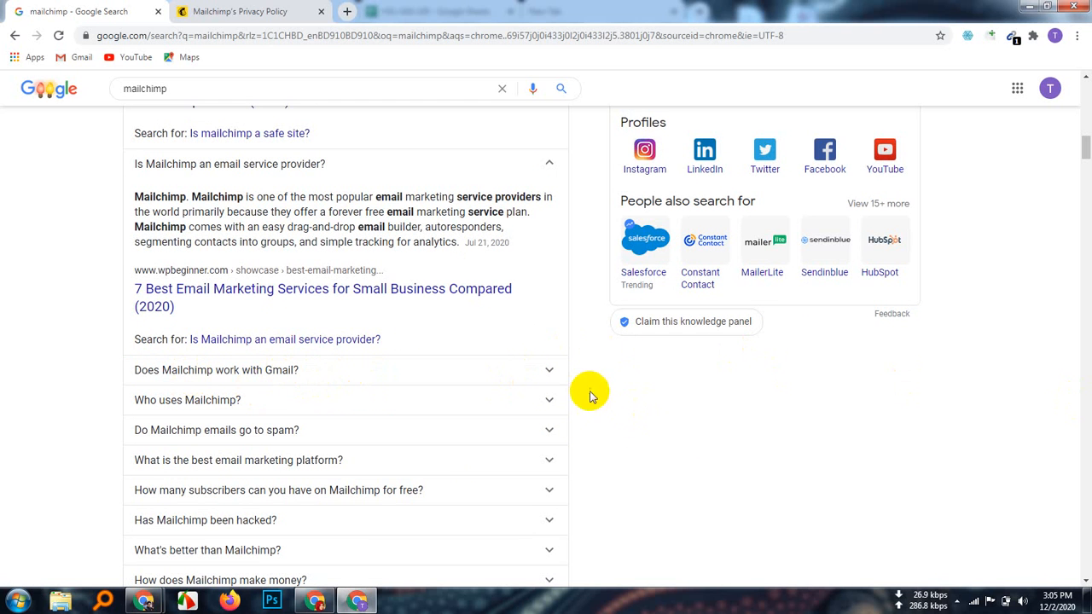
click(550, 372)
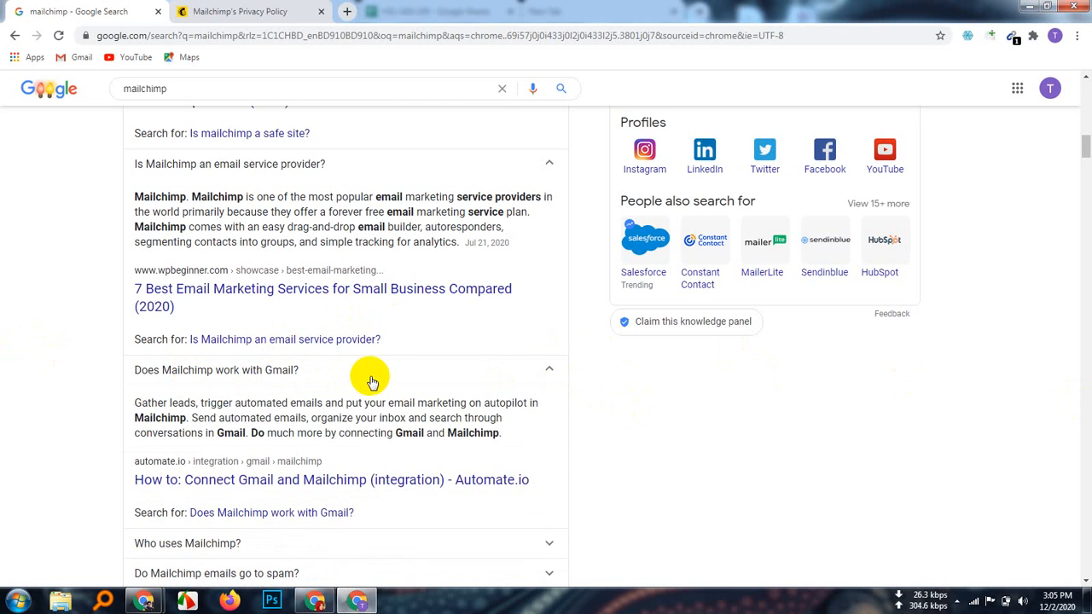
scroll(382, 385, down, 2)
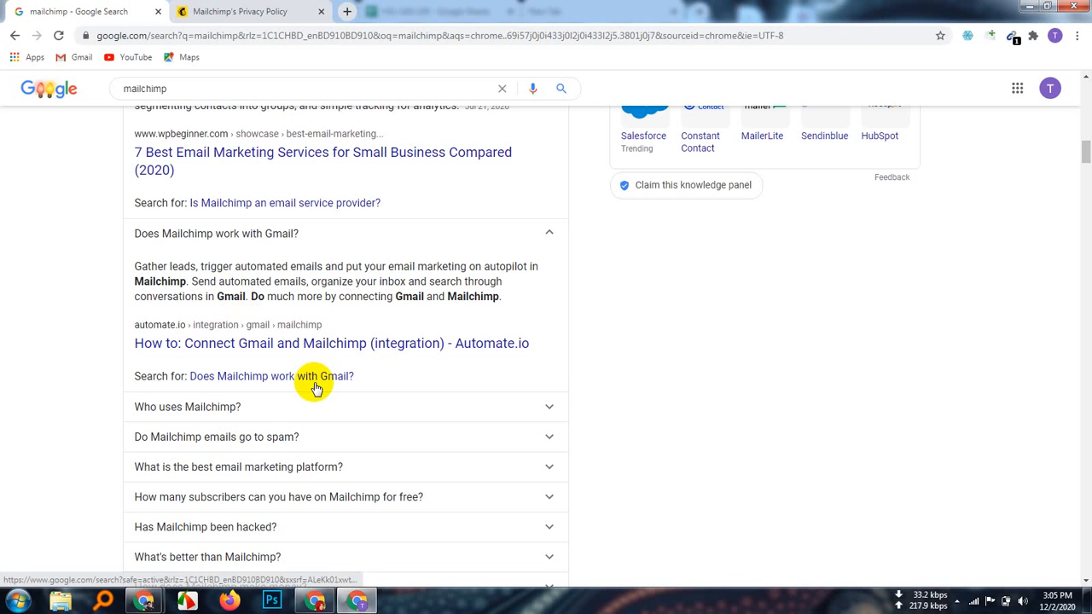
click(538, 416)
Step: Highlight 'smaller and midsized businesses' in the 'Who uses Mailchimp?' answer
scroll(426, 436, down, 2)
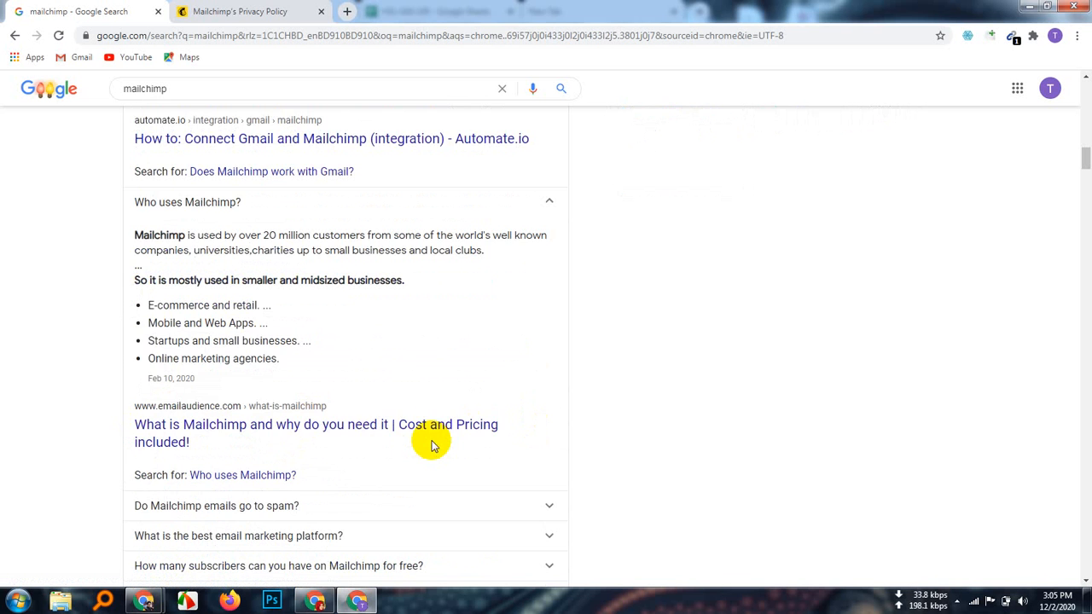
scroll(427, 439, up, 1)
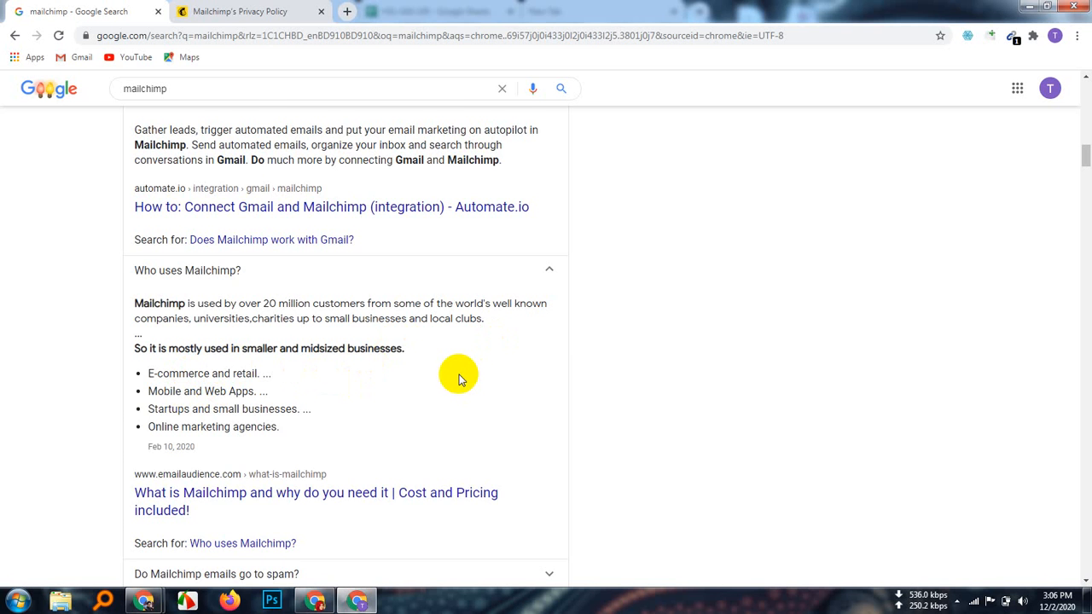
scroll(458, 379, down, 1)
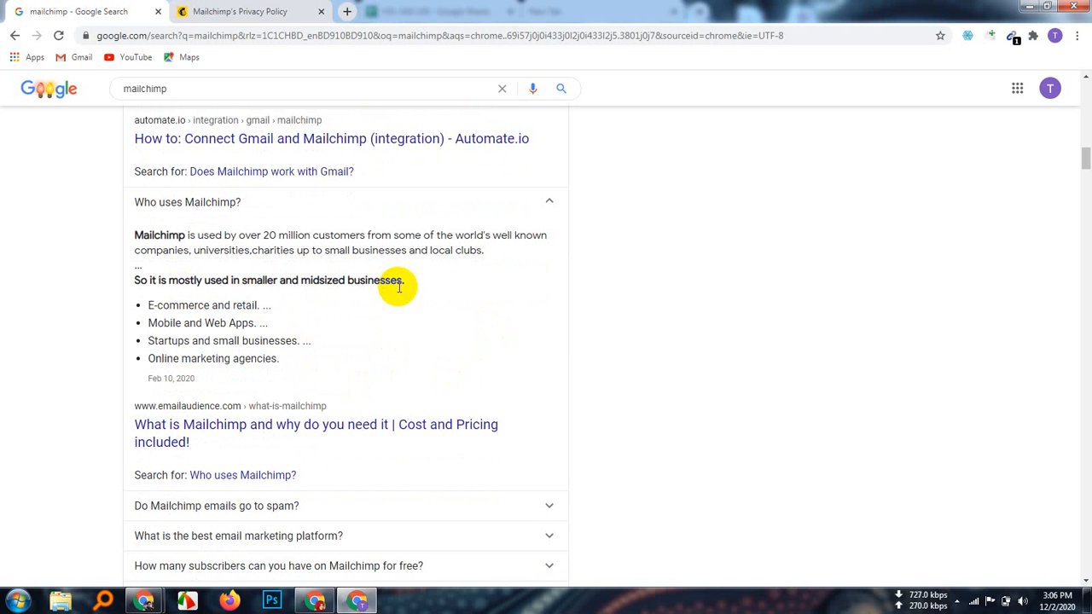
drag(404, 281, 246, 283)
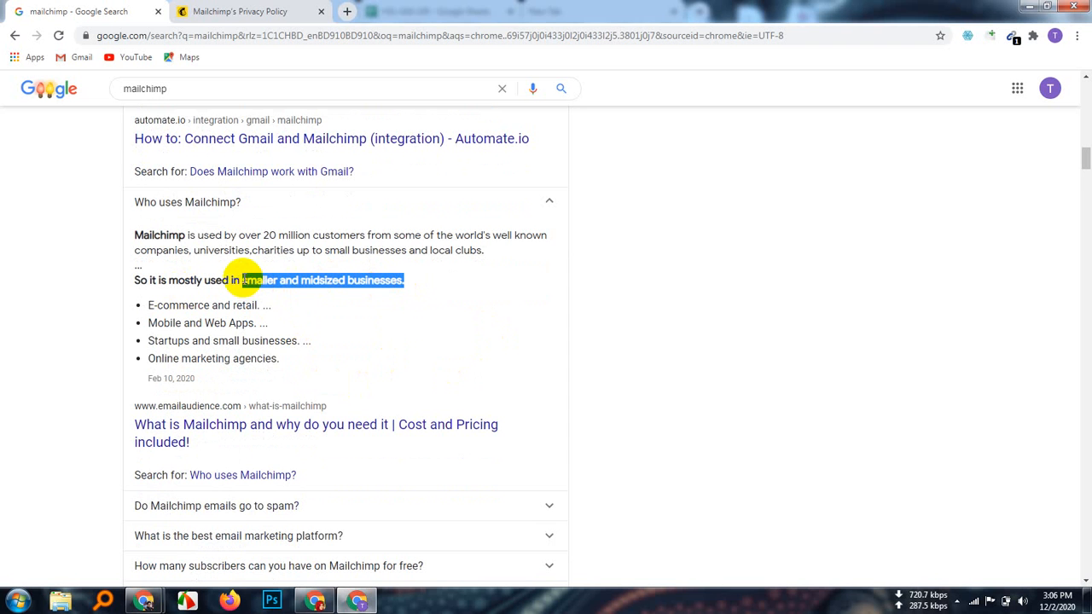
scroll(420, 332, up, 1)
scroll(419, 321, down, 1)
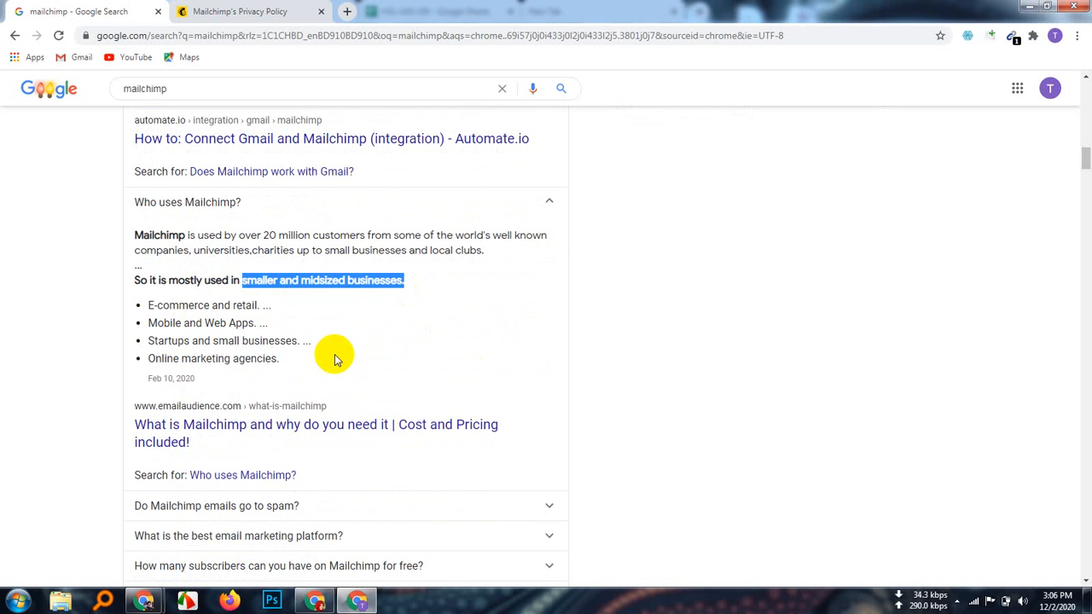
scroll(341, 337, down, 1)
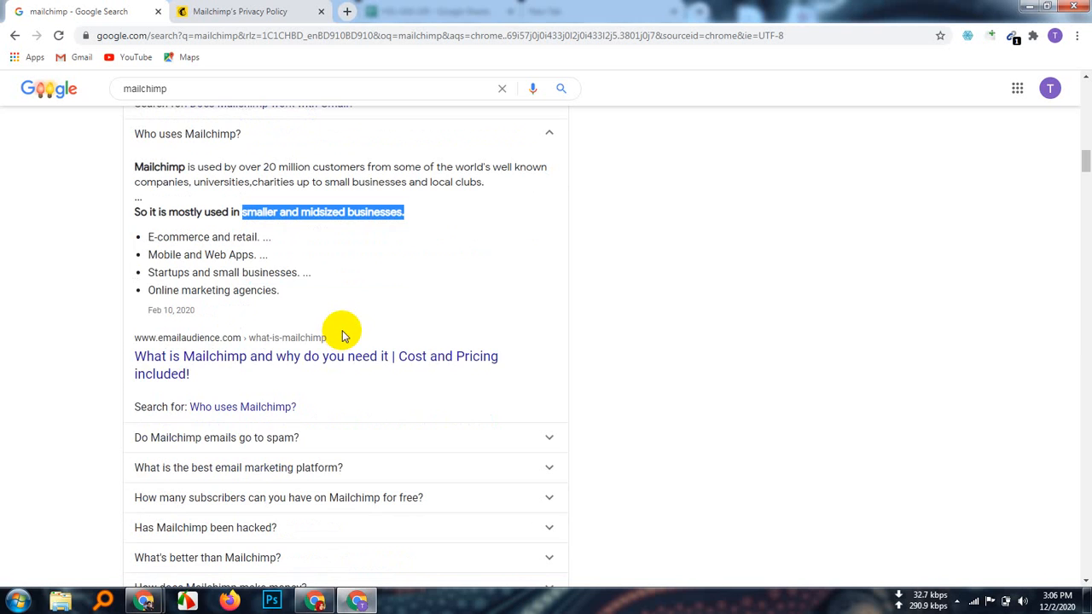
scroll(342, 337, down, 1)
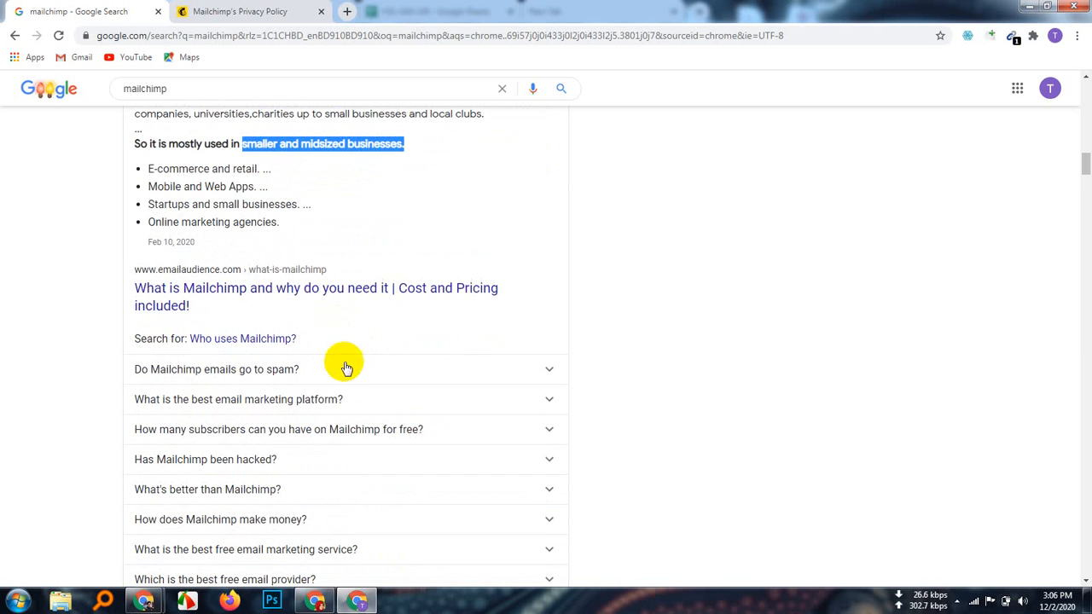
Step: Expand the answer to 'Do Mailchimp emails go to spam?'
click(543, 373)
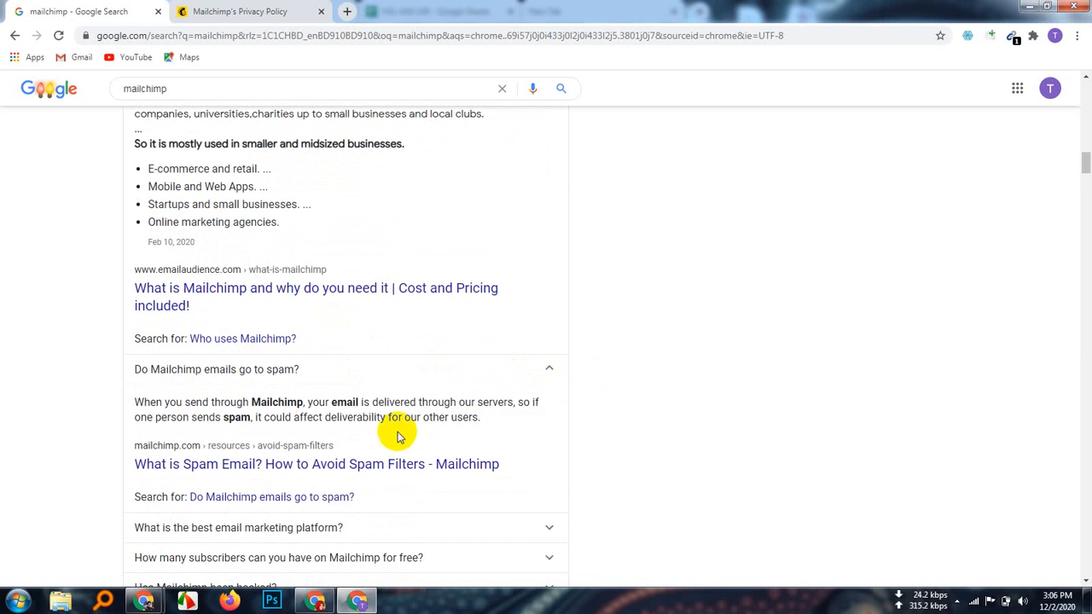
scroll(399, 435, down, 2)
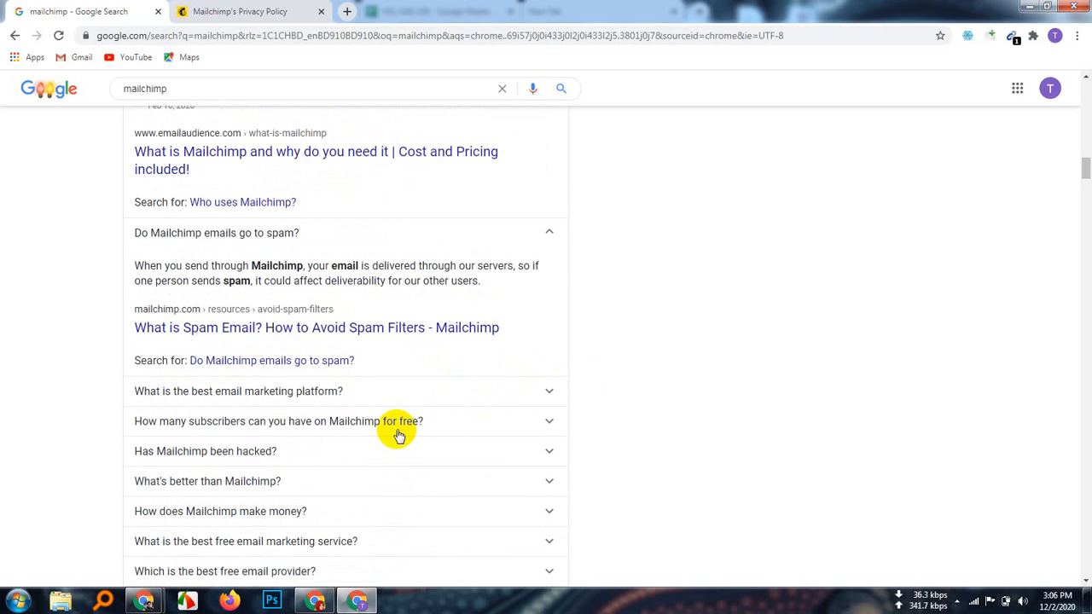
scroll(399, 435, up, 1)
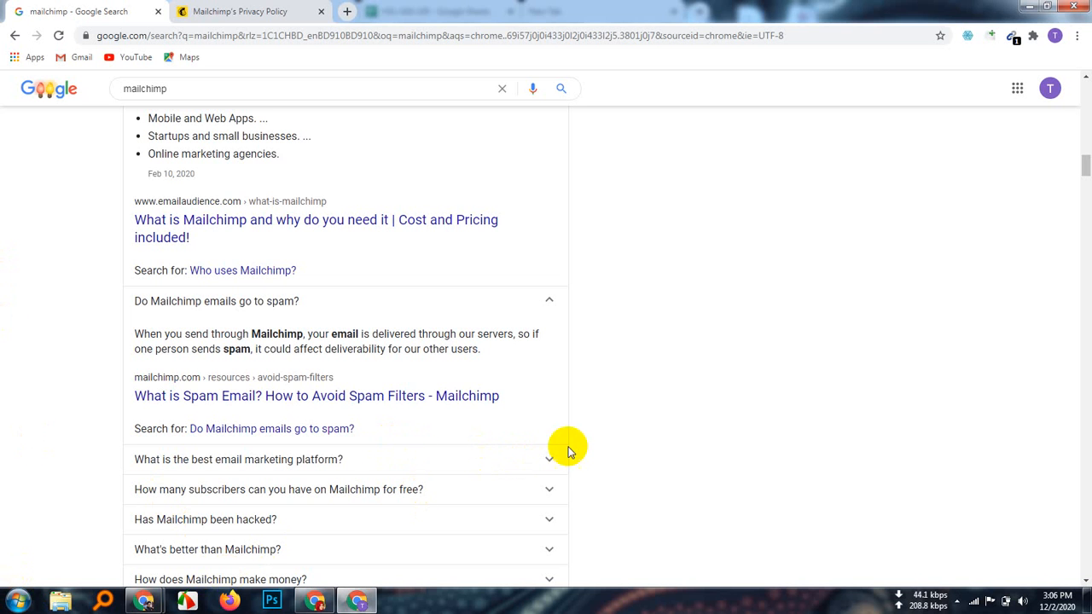
Step: Expand the best email marketing platform answer and open the spam-filters article in a new tab
click(543, 461)
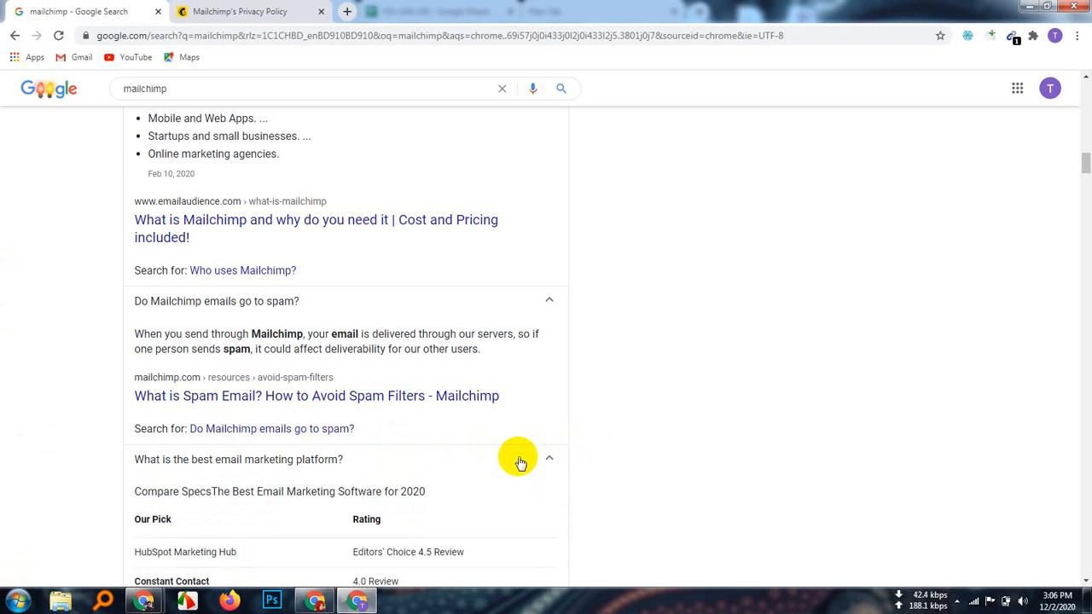
scroll(517, 453, down, 2)
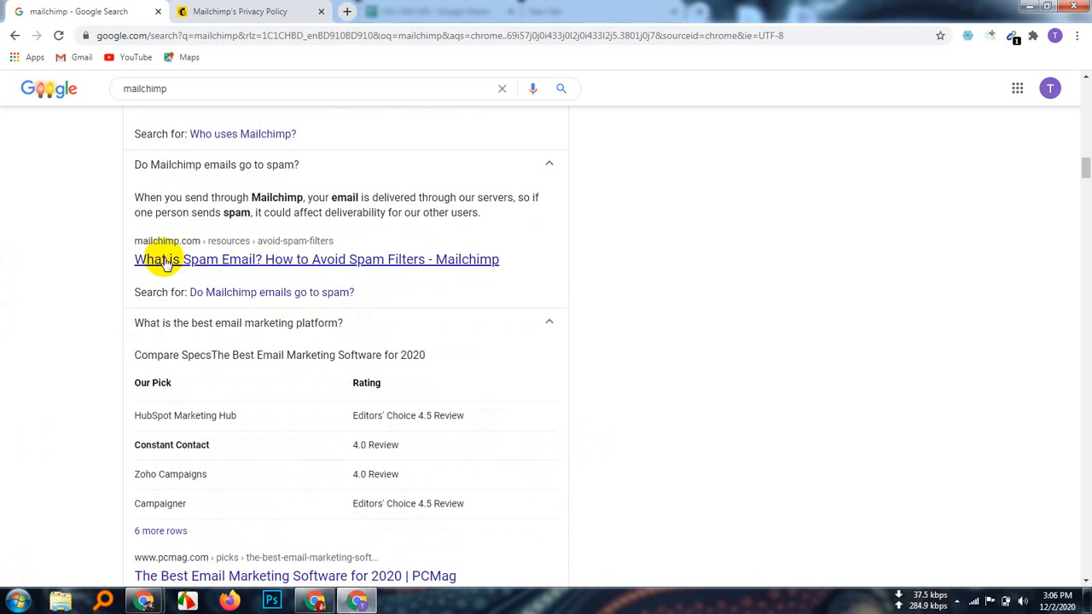
right_click(262, 259)
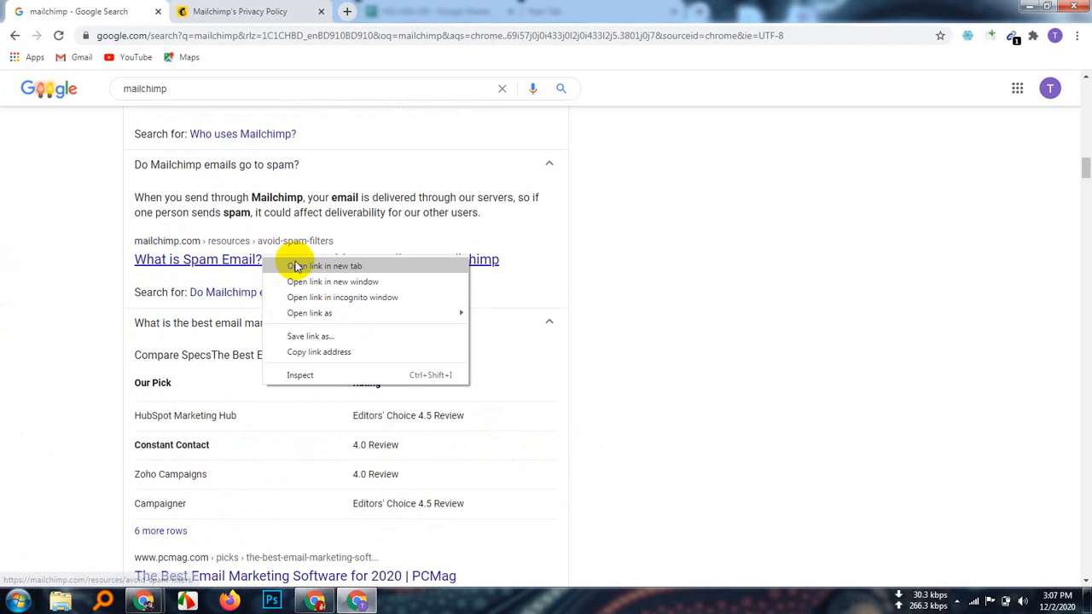
click(294, 265)
Step: Switch to the spam-filters article tab and highlight its title and subtitle
click(419, 10)
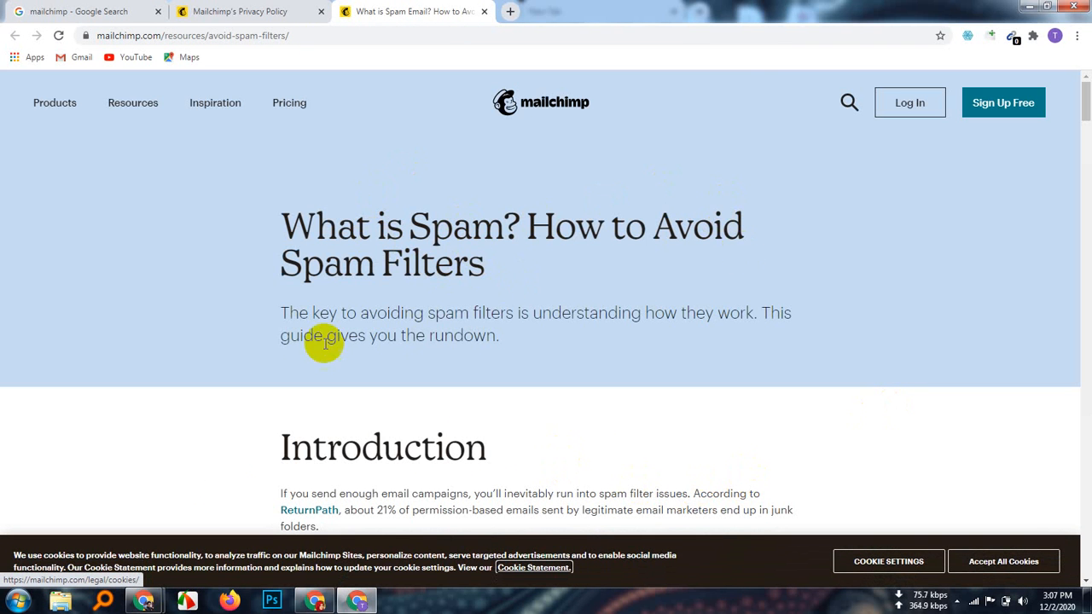
drag(271, 227, 487, 284)
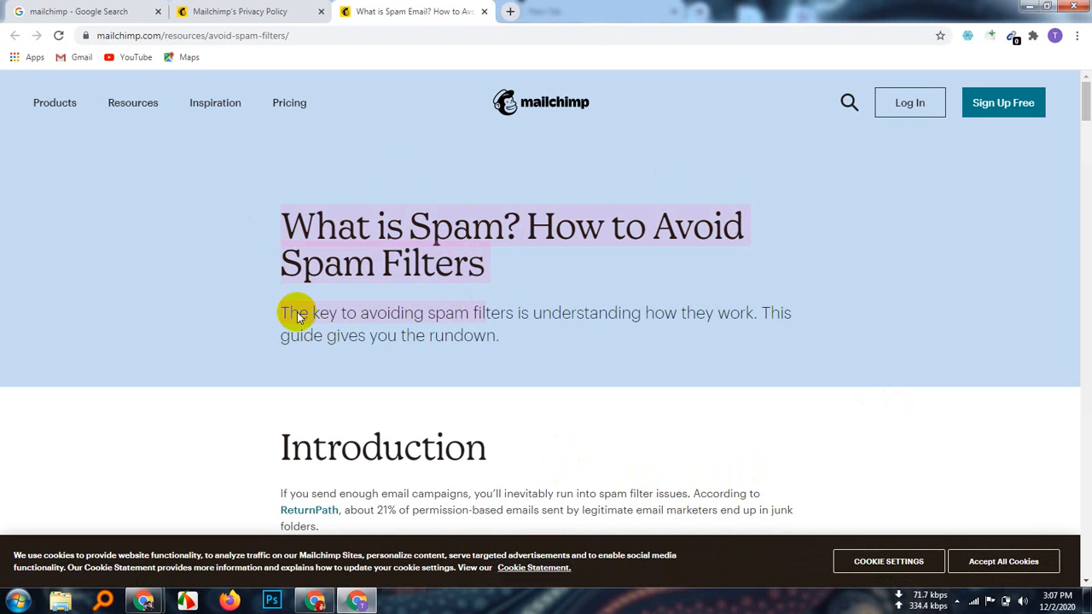
click(190, 313)
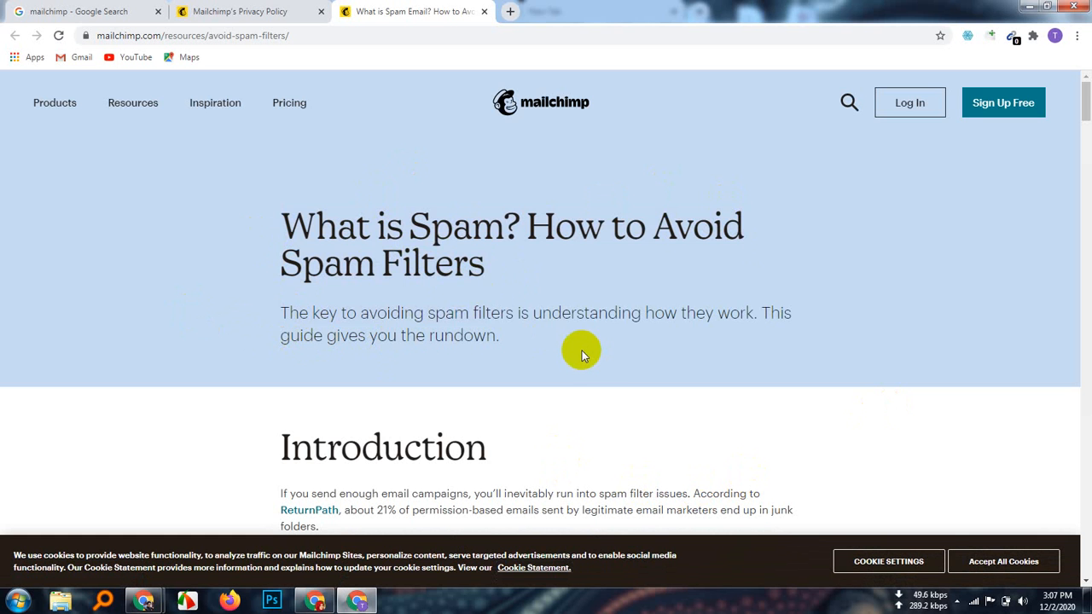
scroll(555, 395, down, 3)
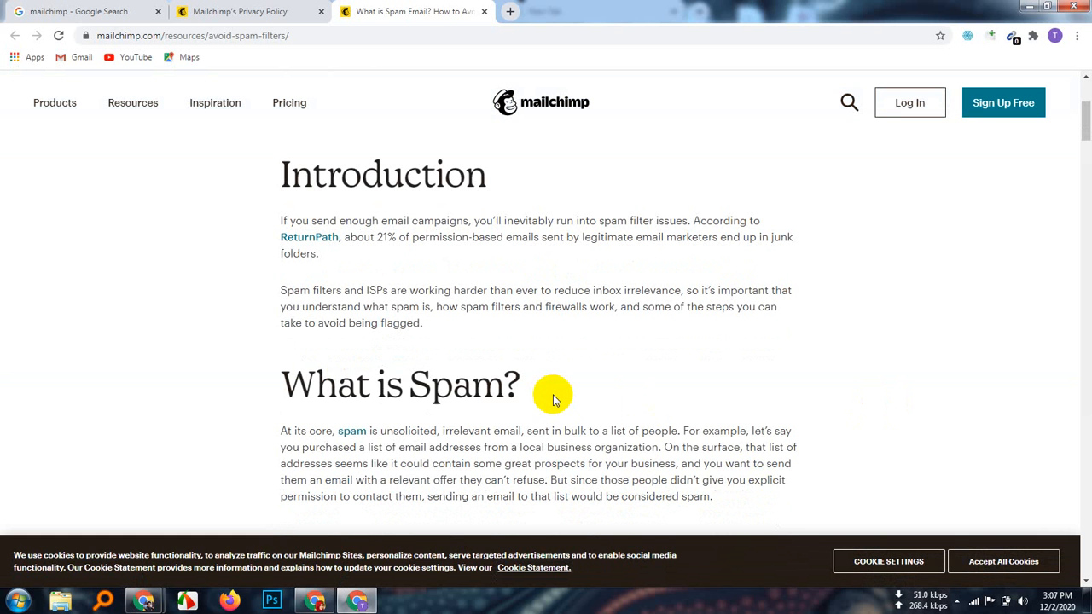
scroll(332, 273, up, 1)
scroll(325, 319, down, 3)
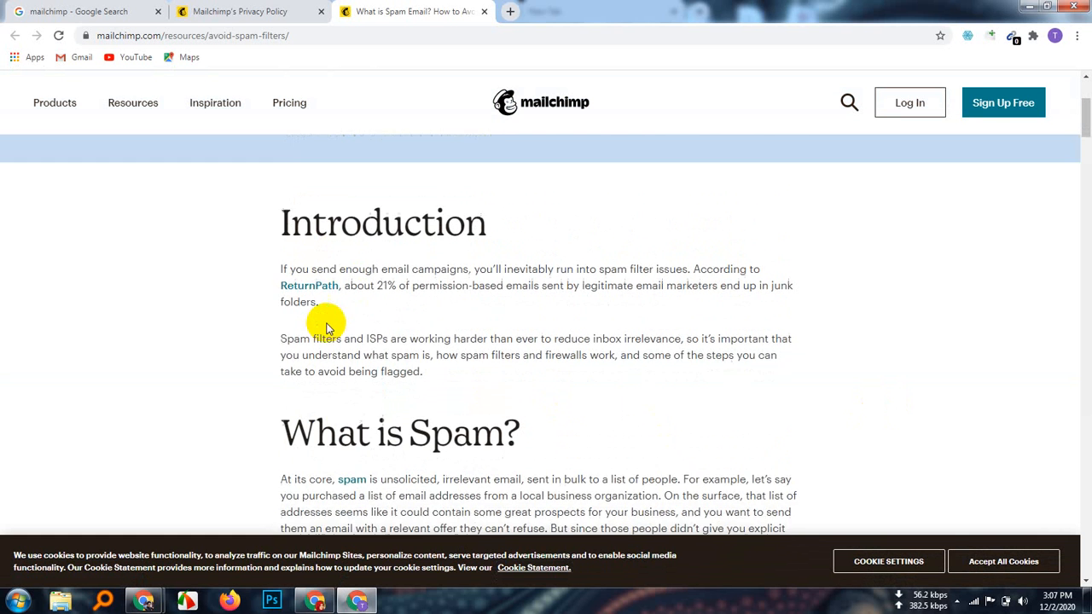
scroll(325, 318, down, 2)
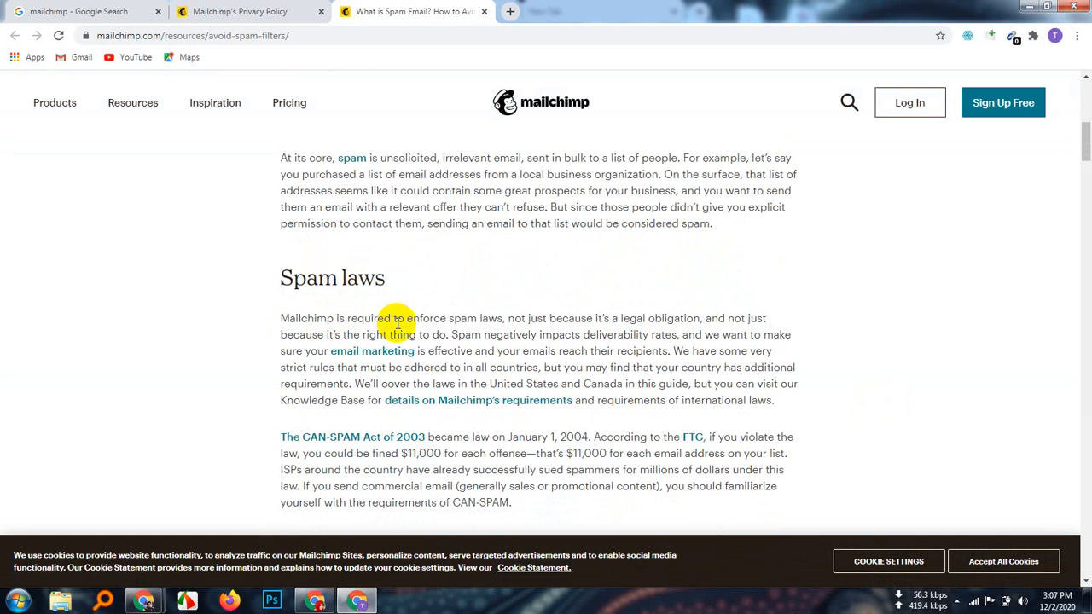
scroll(398, 324, down, 1)
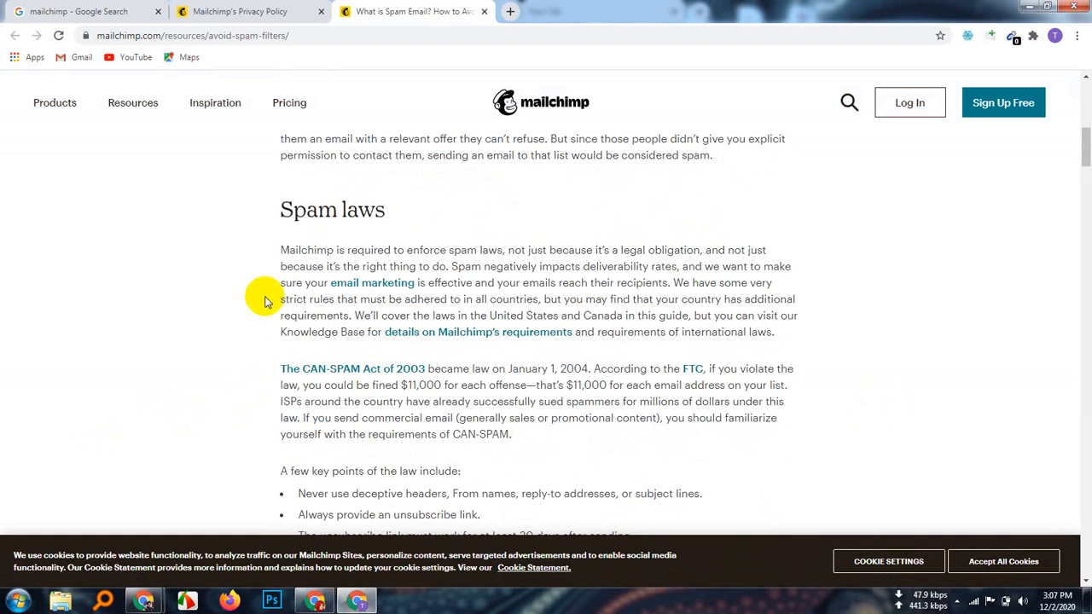
Step: Read through the article, highlighting the Spam laws and CAN-SPAM paragraphs
drag(253, 241, 542, 443)
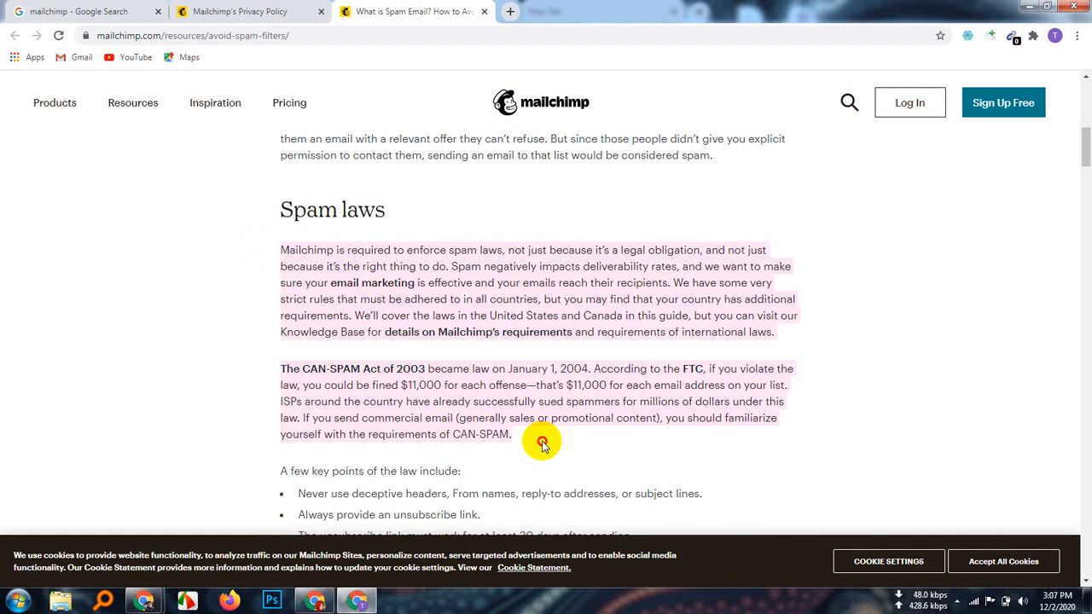
scroll(542, 444, down, 4)
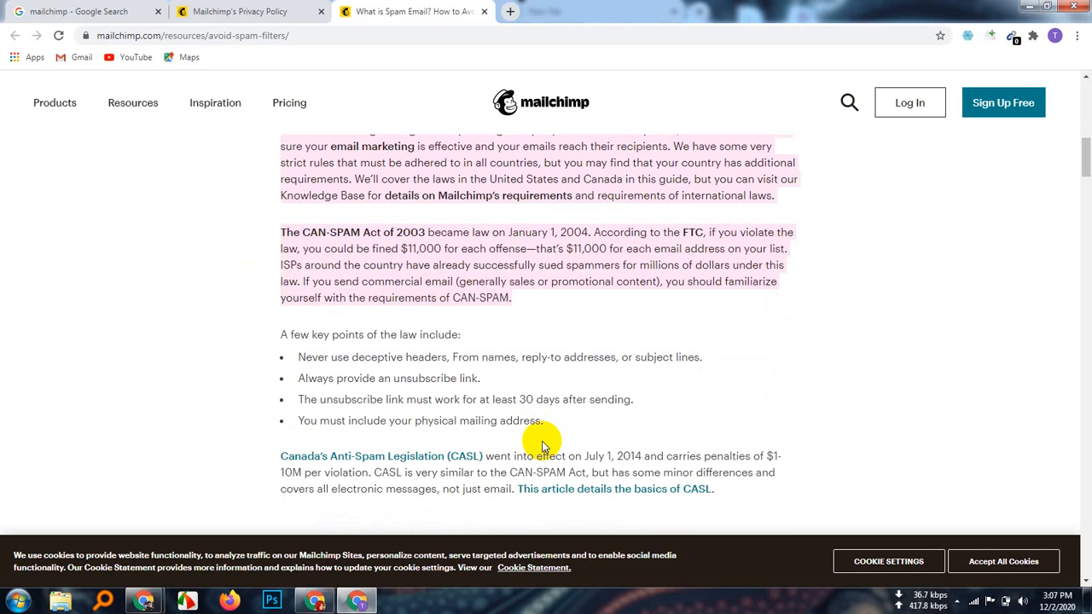
scroll(542, 442, down, 3)
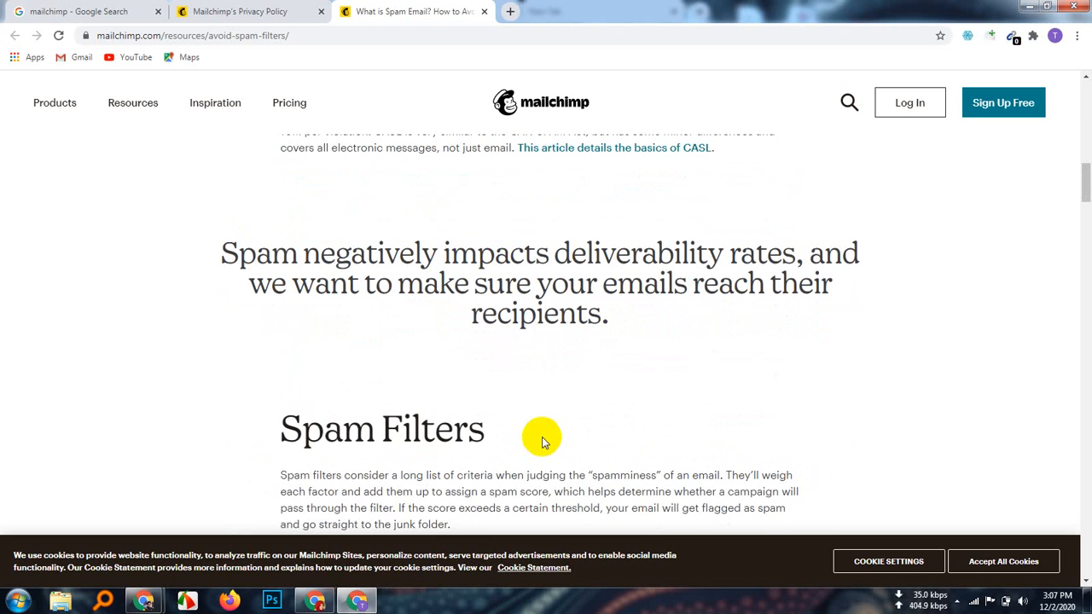
scroll(542, 442, down, 4)
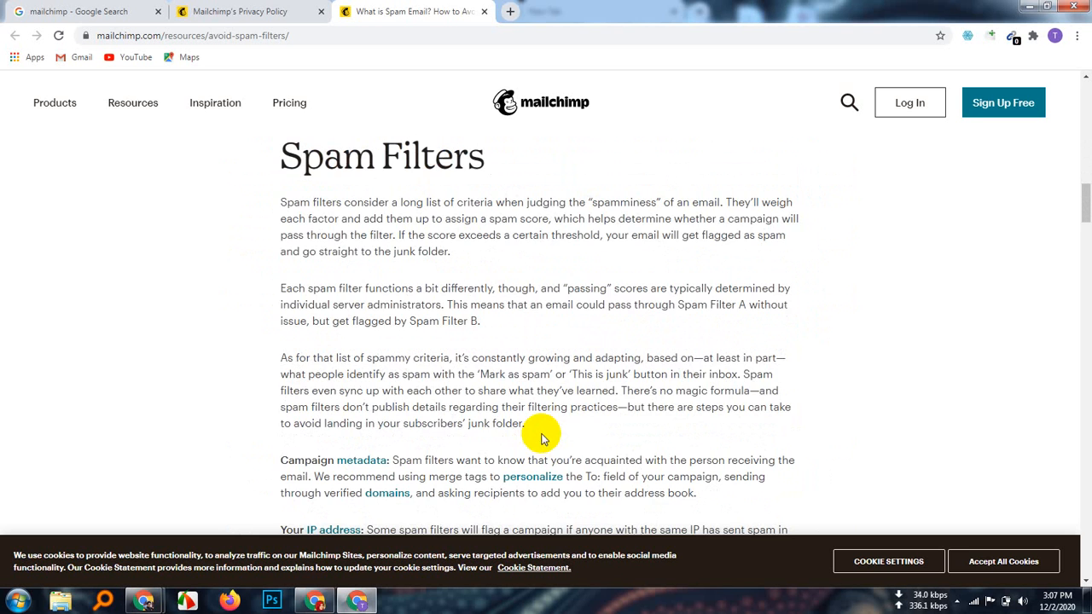
scroll(542, 438, down, 2)
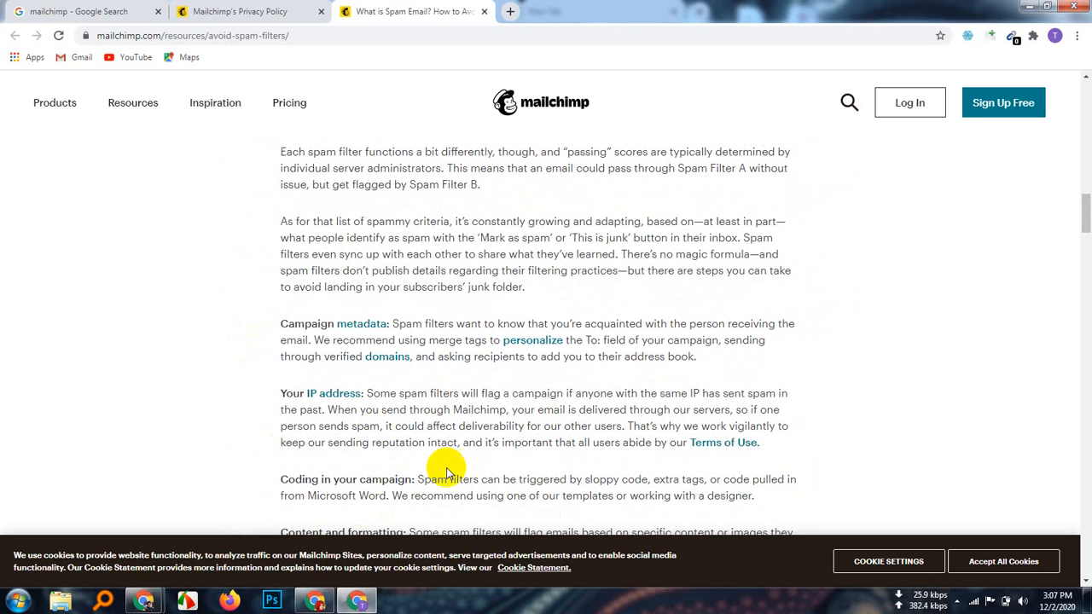
scroll(445, 469, down, 2)
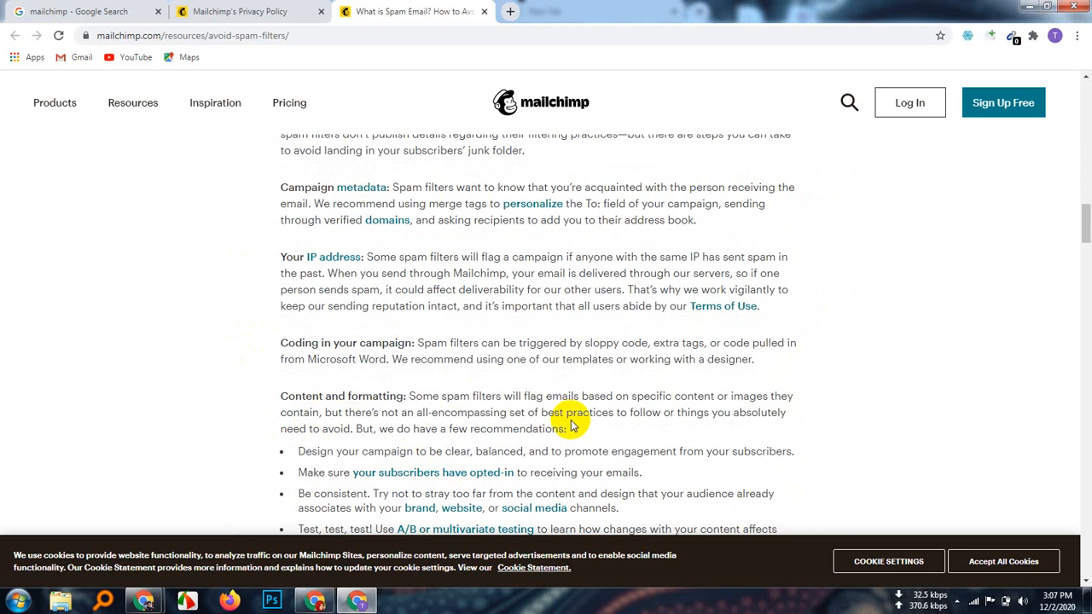
scroll(572, 424, down, 5)
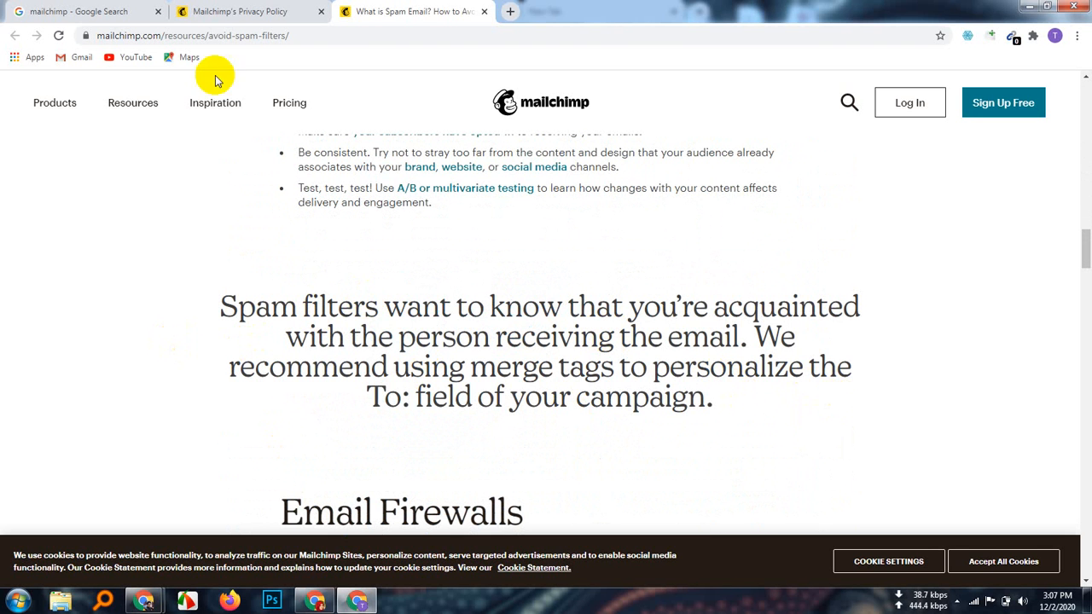
scroll(453, 356, down, 3)
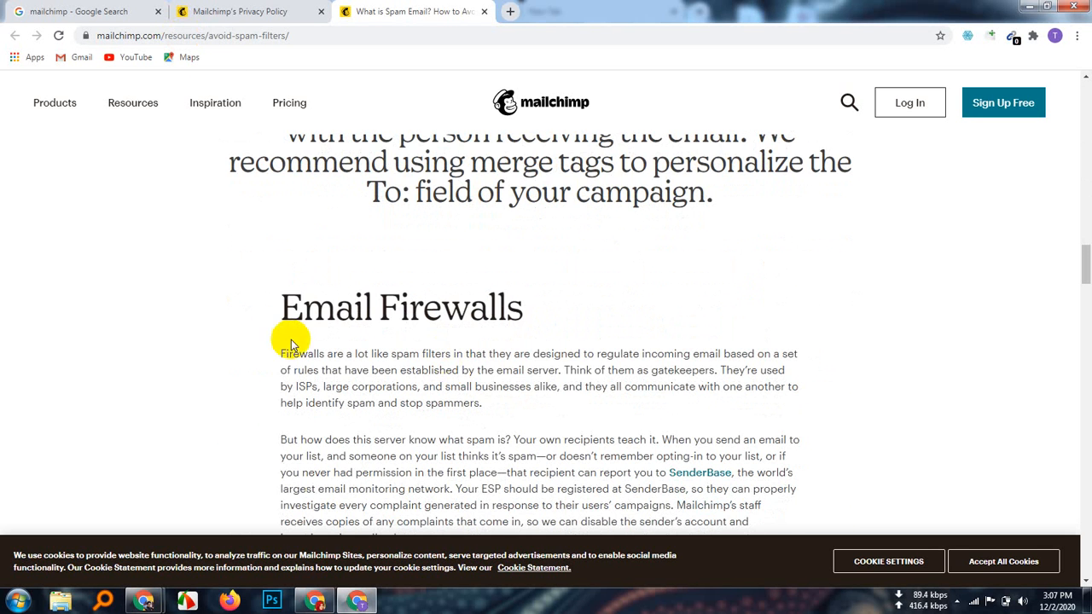
scroll(510, 319, down, 3)
scroll(509, 317, down, 7)
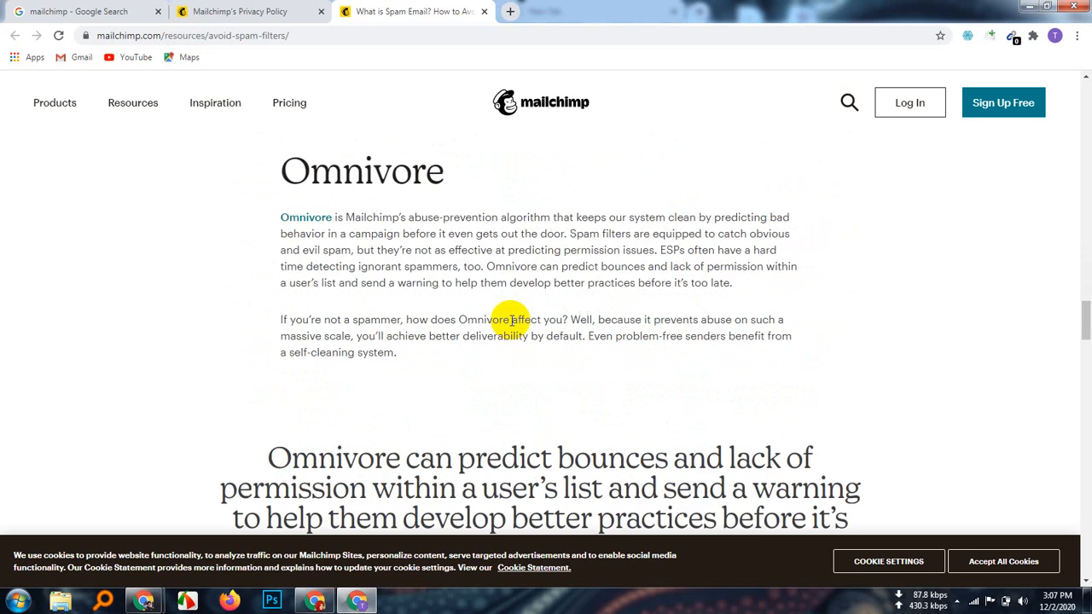
scroll(285, 175, up, 2)
Step: Copy the article's web address and switch back to the Google Meet window
click(196, 35)
right_click(196, 35)
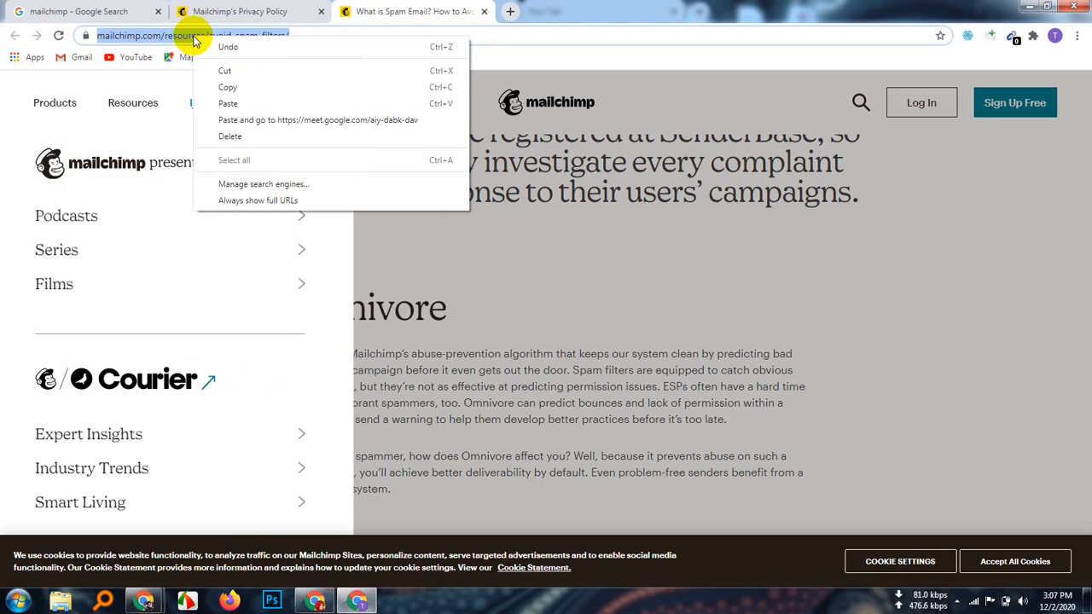
click(231, 88)
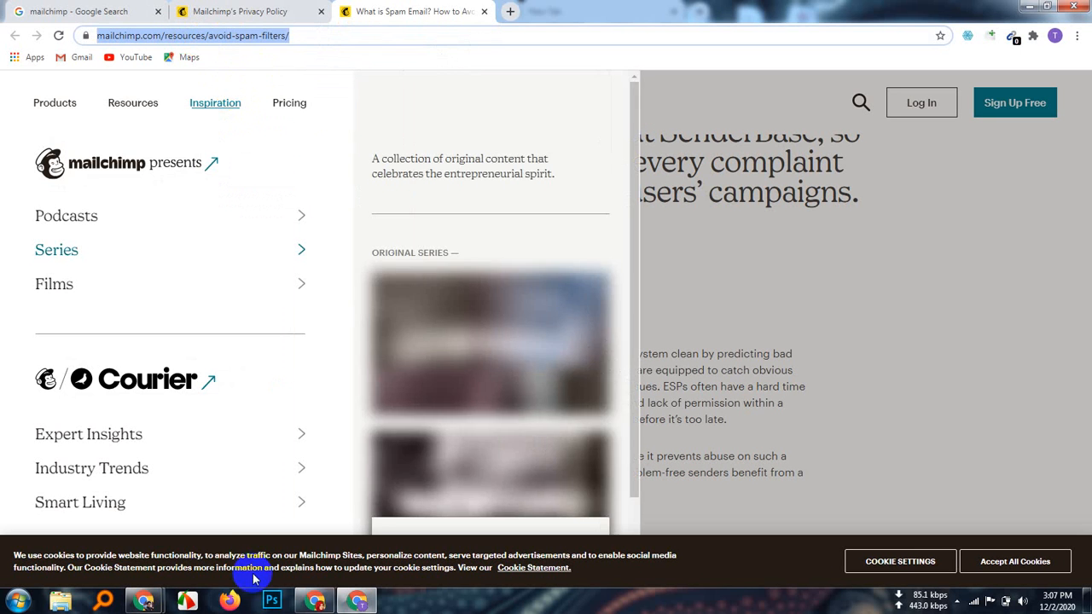
click(145, 603)
click(122, 535)
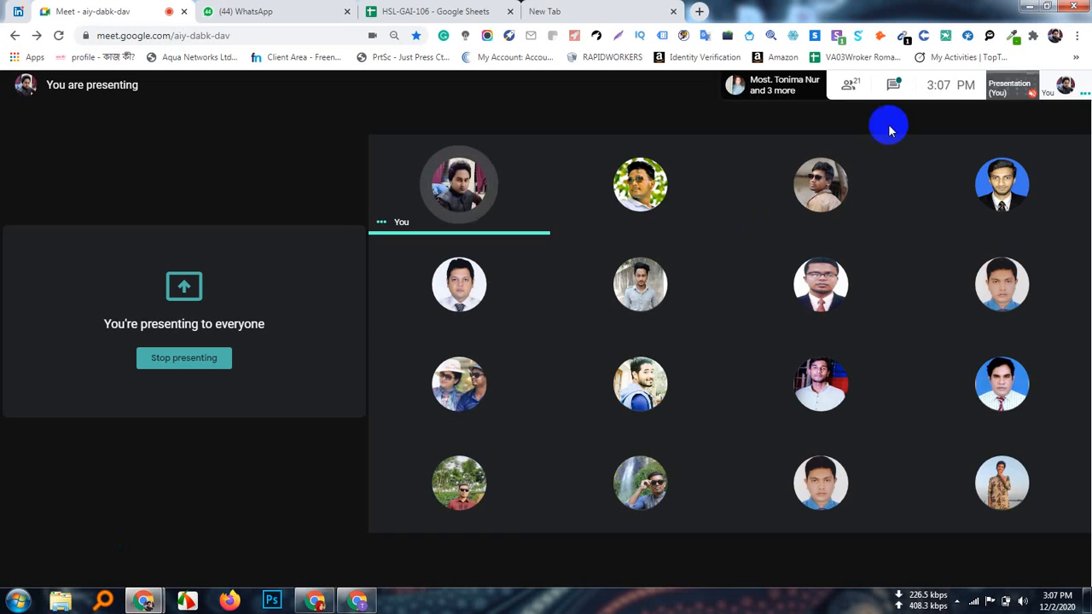
Step: Post the copied avoid-spam-filters article link in the Meet chat, then return to the article
click(887, 81)
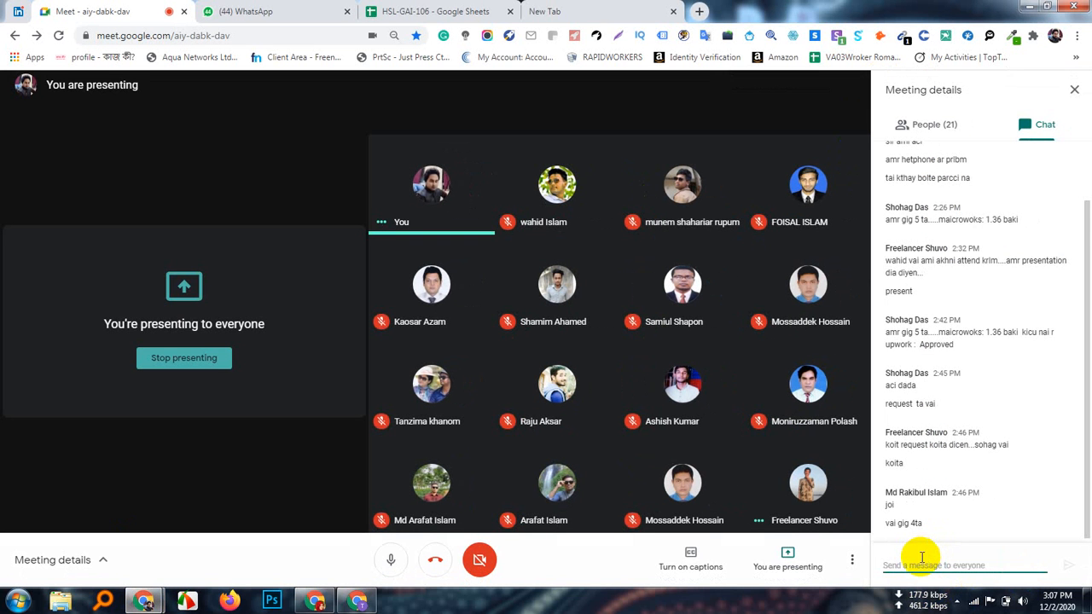
key(ctrl+v)
key(Return)
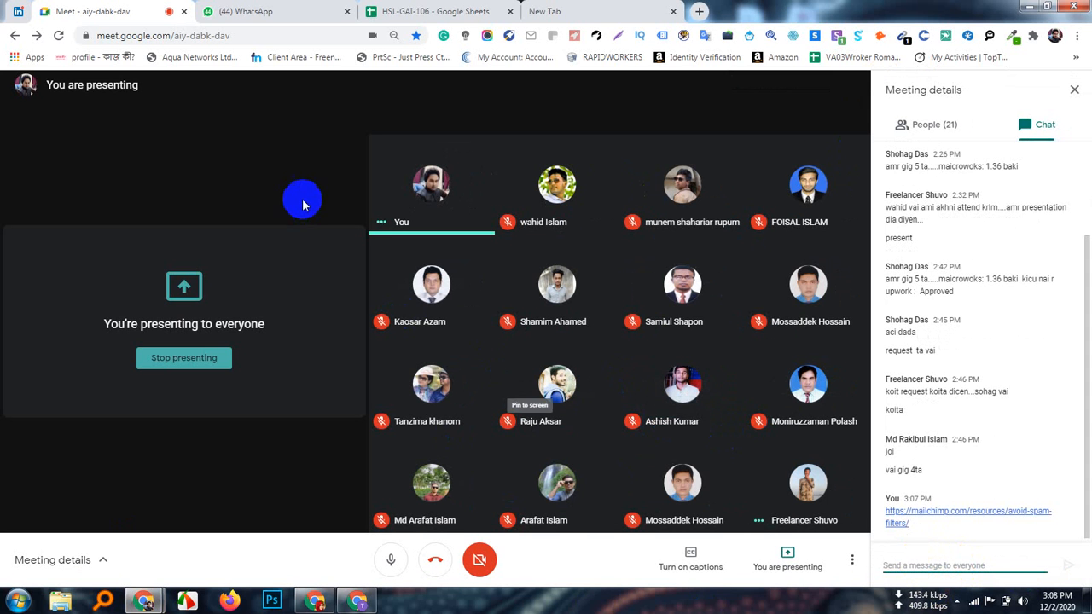
click(360, 601)
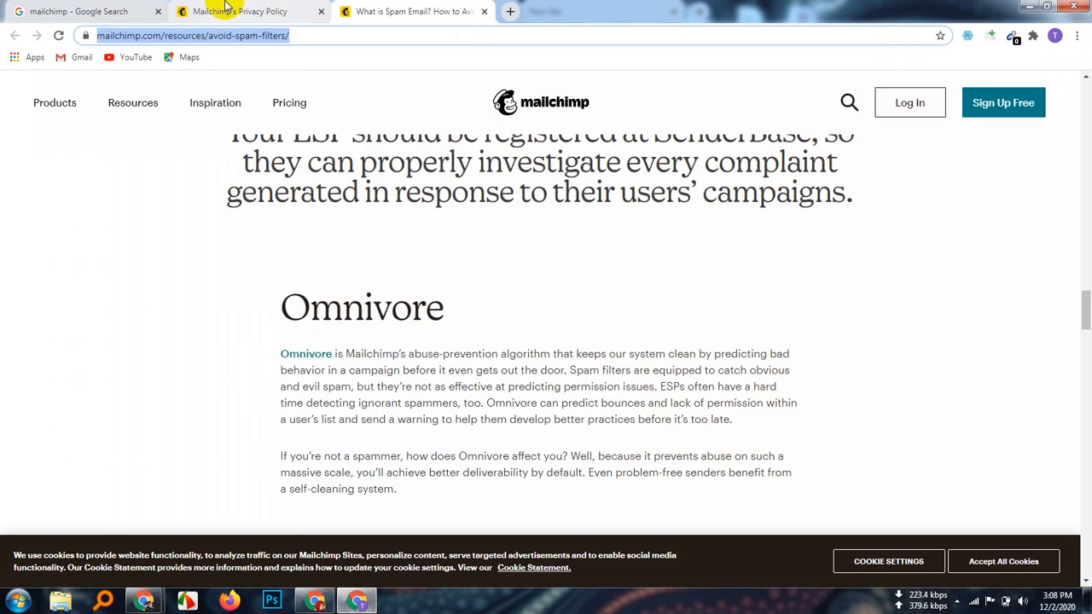
Step: Glance at the Mailchimp's Privacy Policy tab, then go back to the mailchimp search results
click(217, 11)
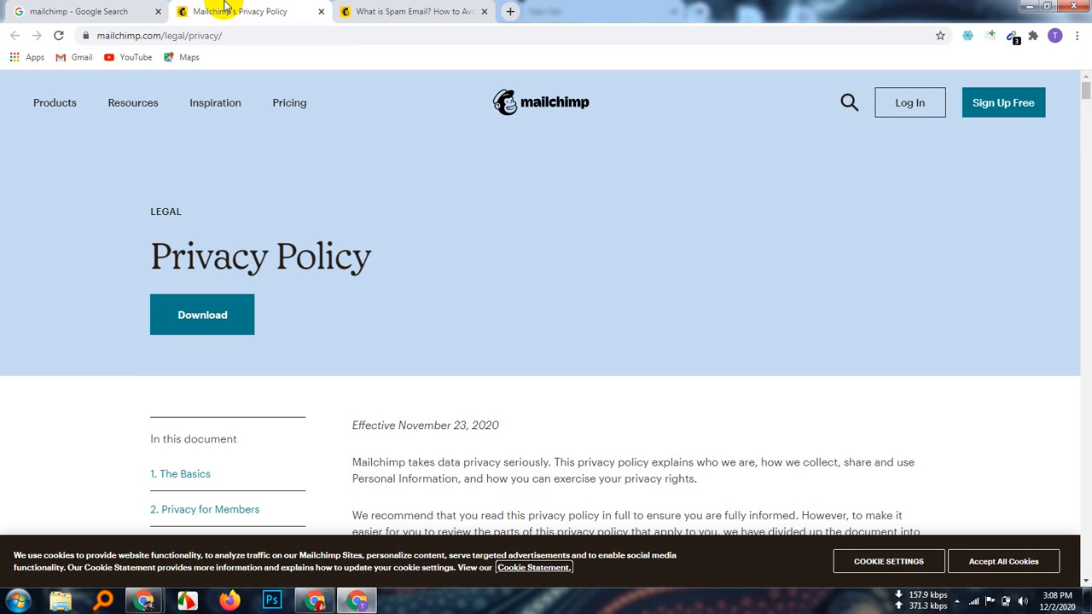
click(126, 14)
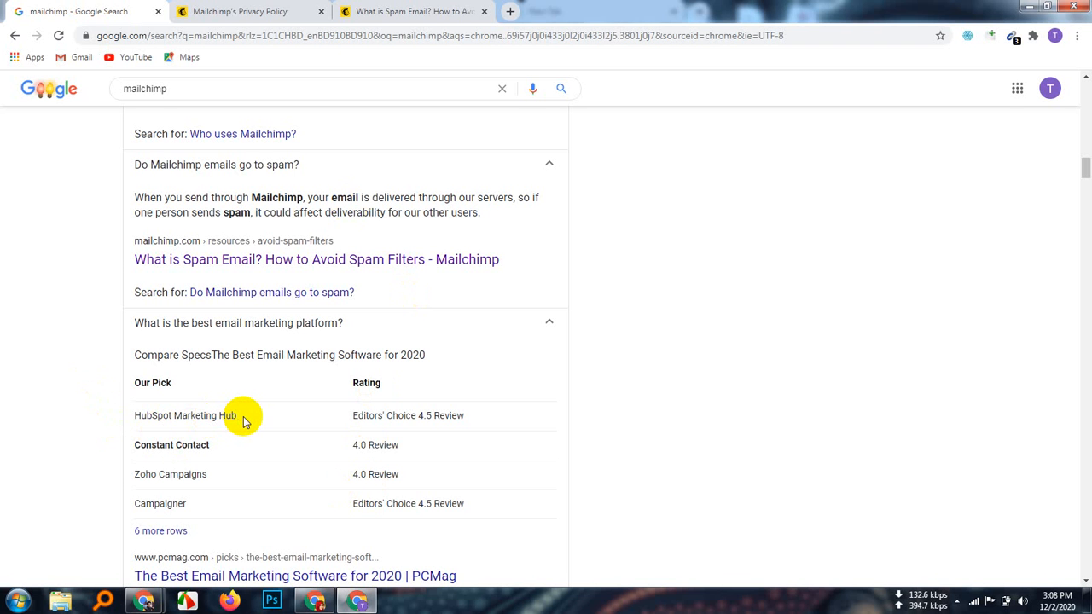
Step: Admit the waiting participant to the Google Meet call and return to the search results
mouse_move(136, 595)
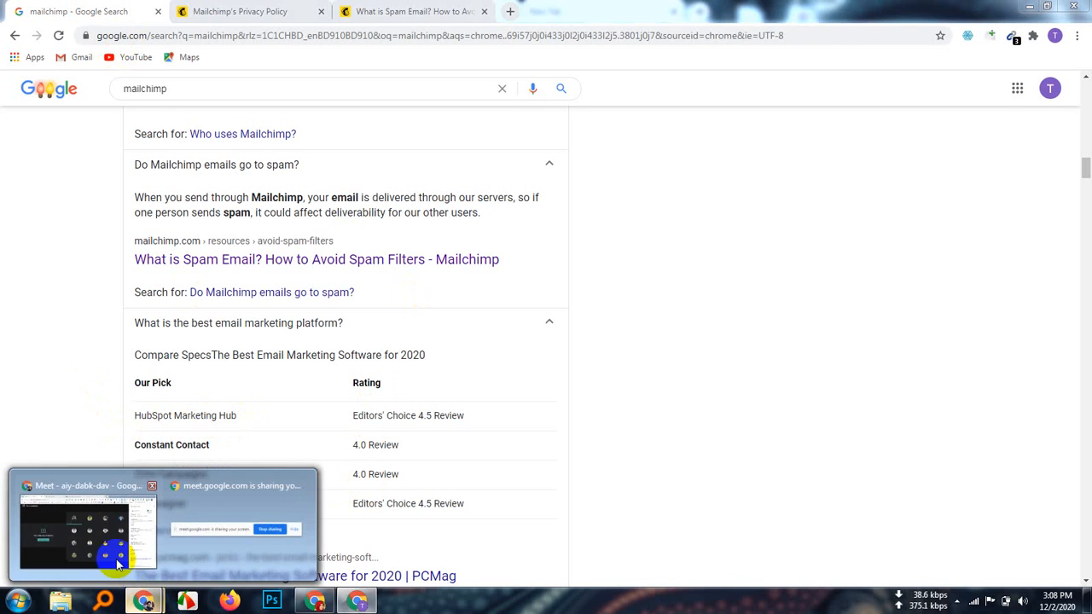
click(118, 564)
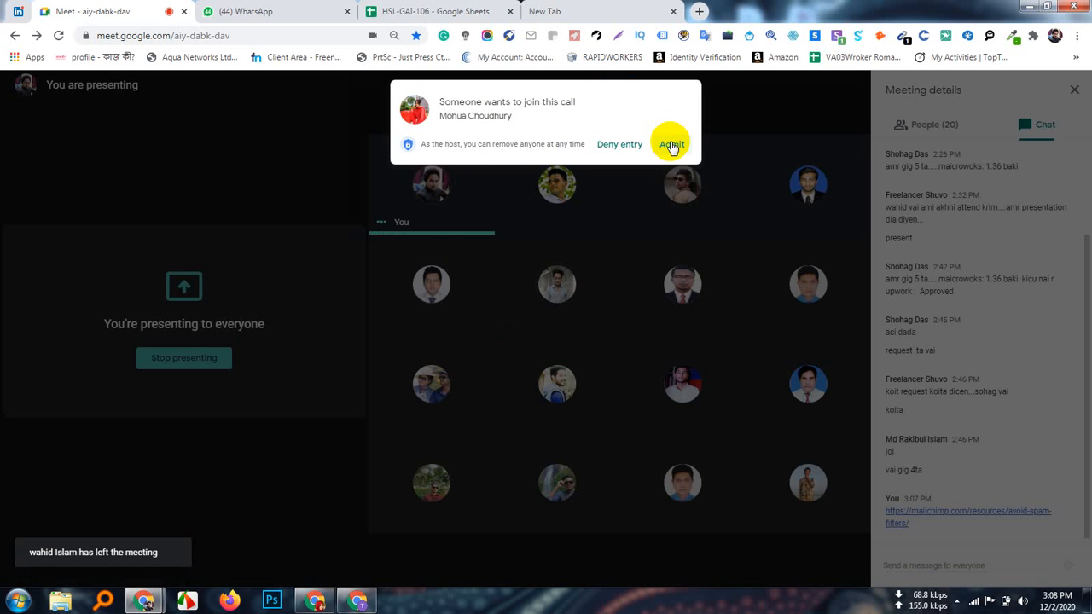
click(671, 145)
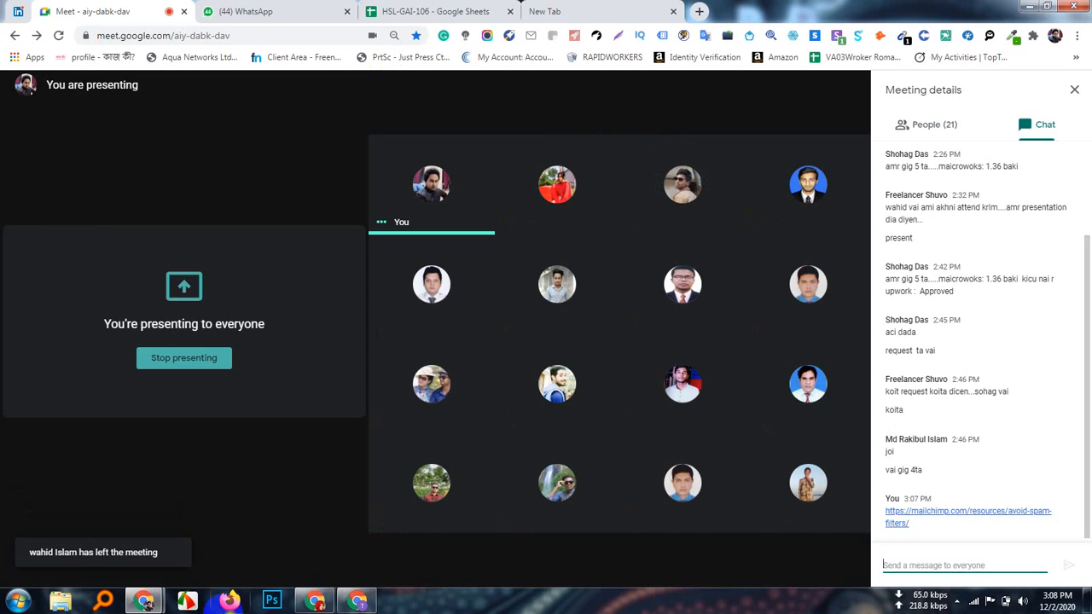
click(358, 601)
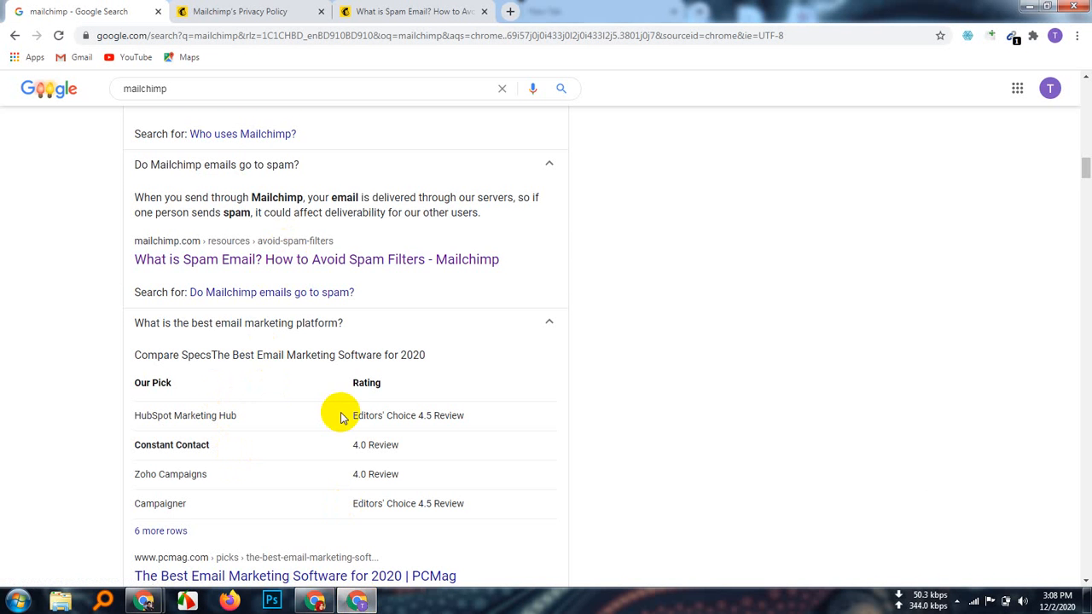
Step: Open the '6 more rows' link to load PCMag's best email marketing software page
scroll(340, 417, down, 1)
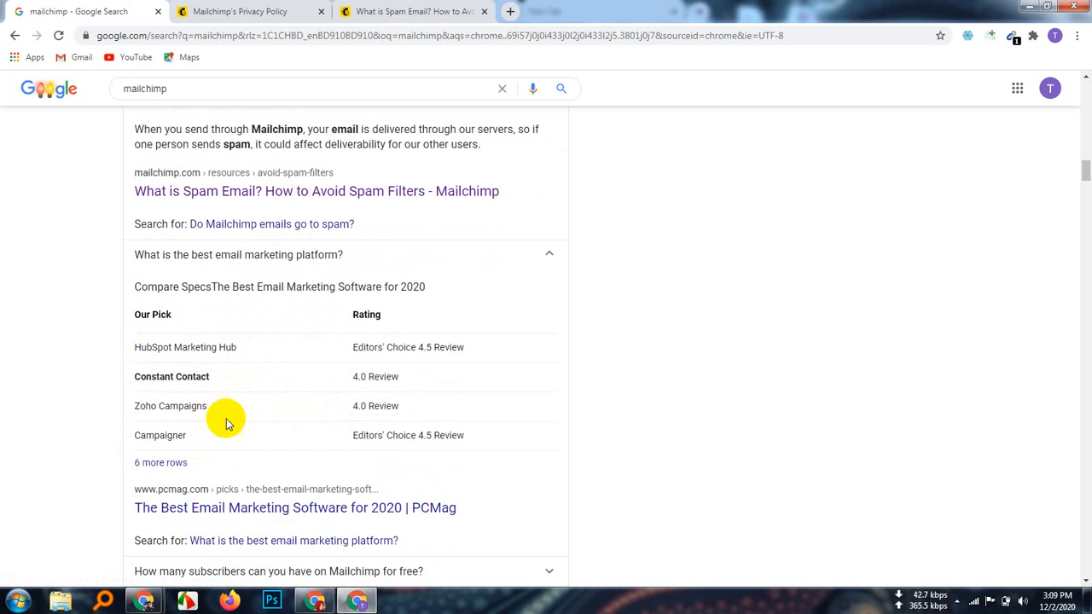
click(158, 464)
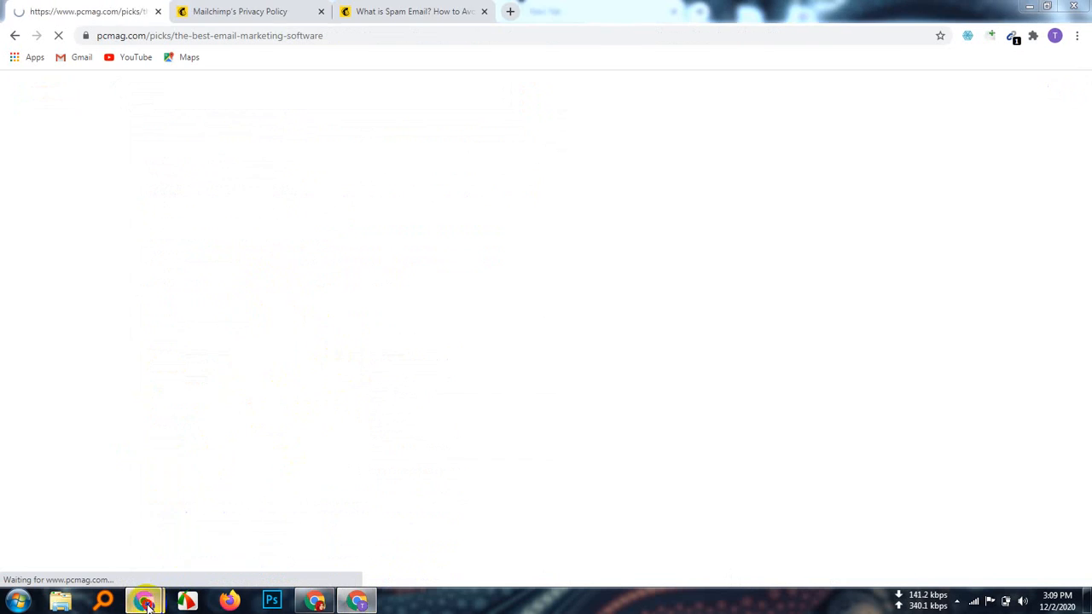
Step: Admit the next waiting person into the Meet call, then return to the PCMag article
mouse_move(143, 601)
click(127, 529)
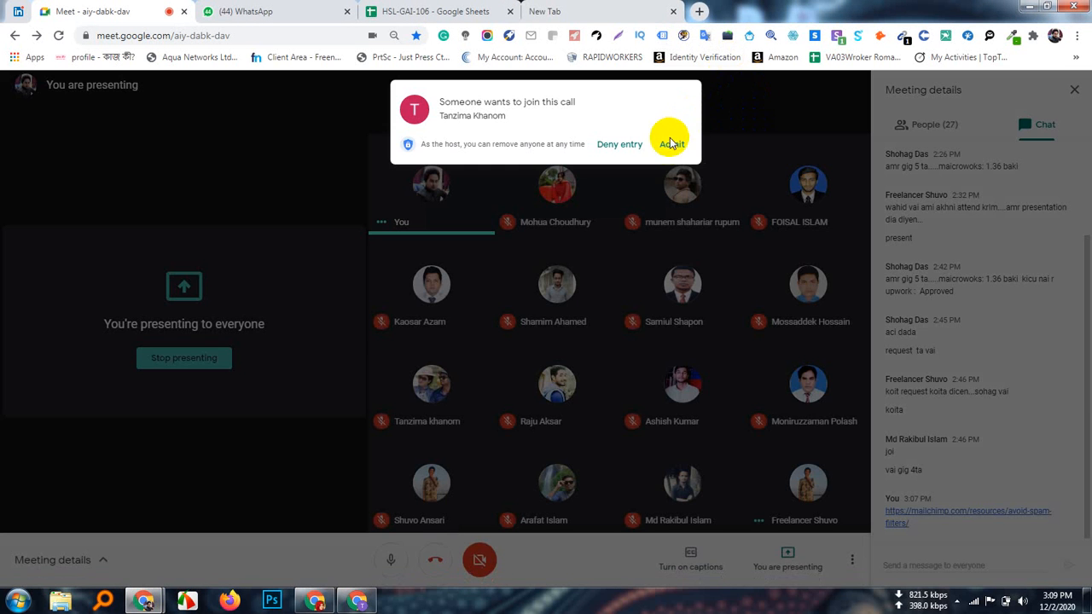
click(671, 144)
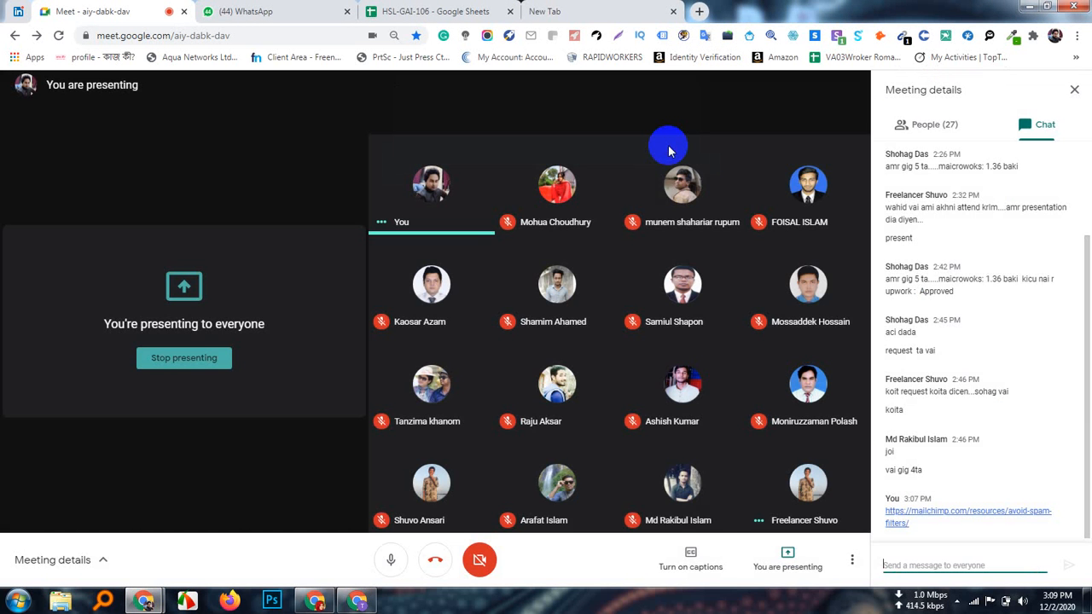
click(359, 597)
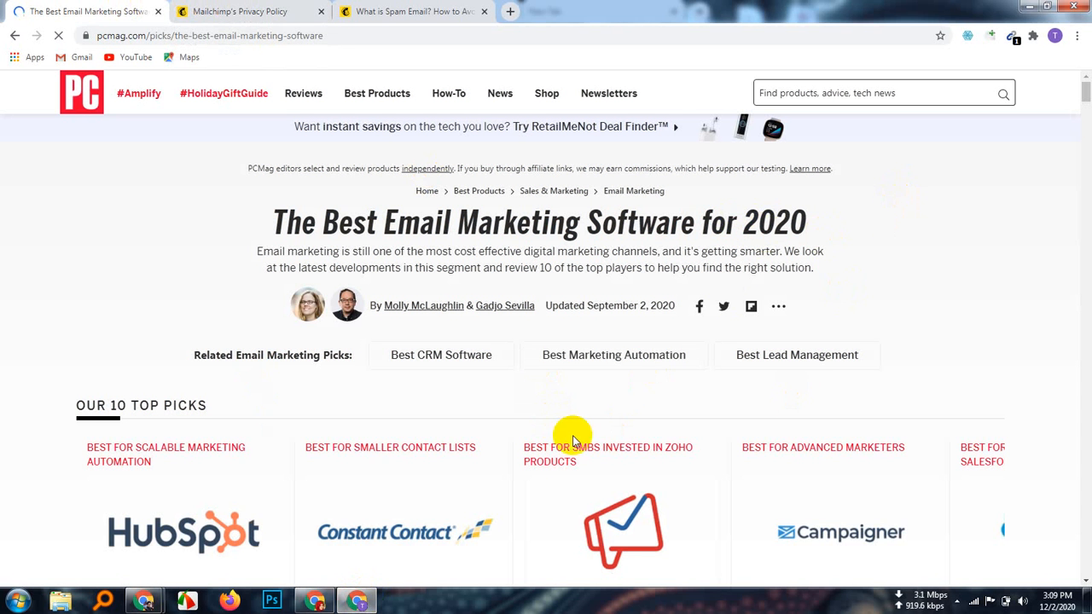
Step: Advance the 'Our 10 Top Picks' carousel past GetResponse and Infusionsoft until Mailchimp appears
scroll(542, 442, down, 2)
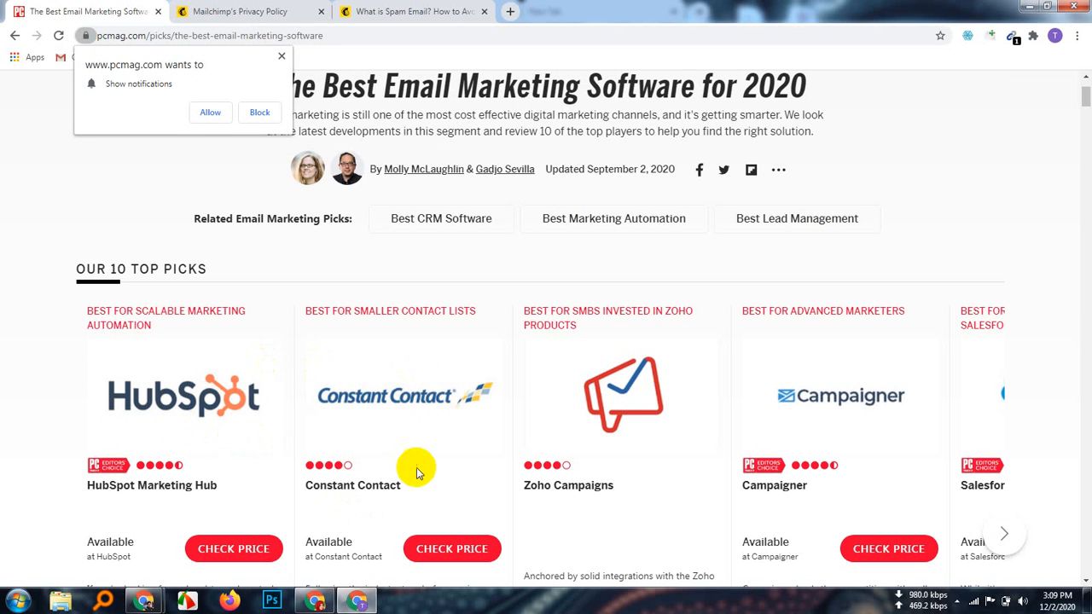
scroll(416, 471, down, 1)
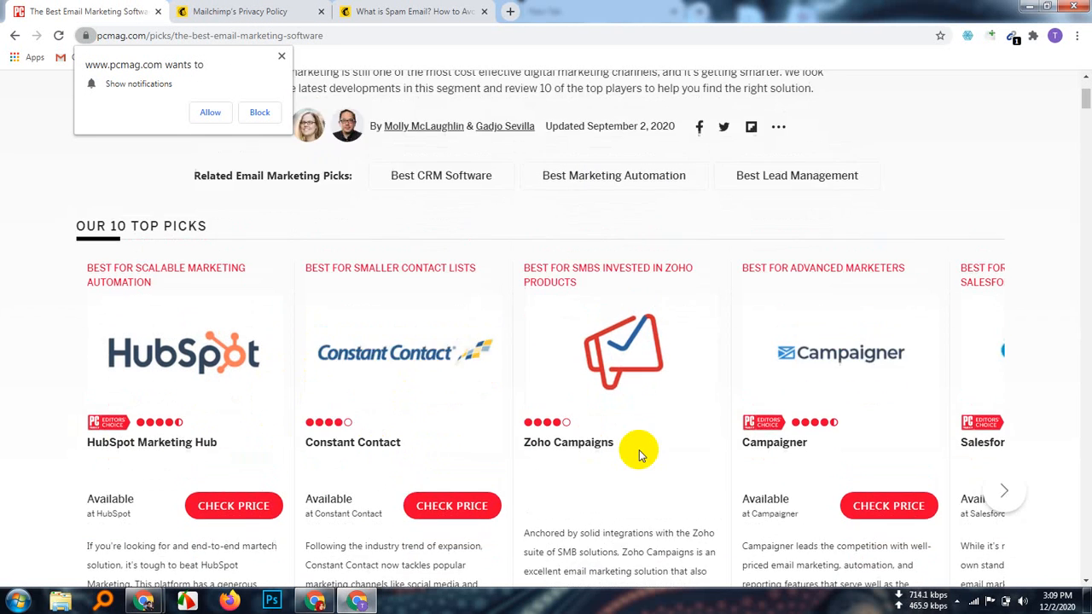
scroll(639, 454, up, 3)
scroll(639, 450, down, 2)
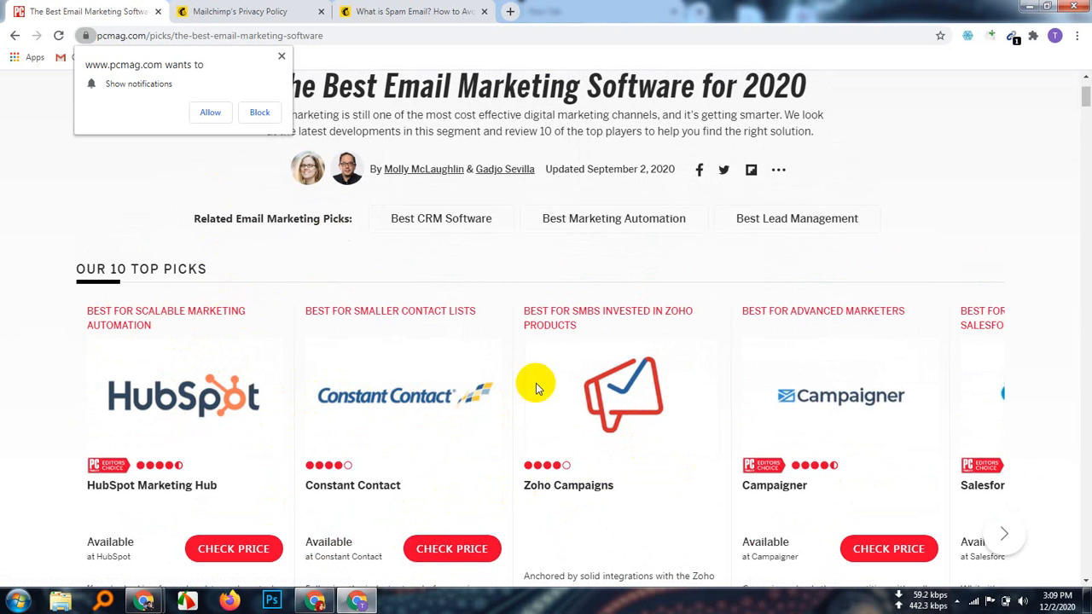
click(1007, 544)
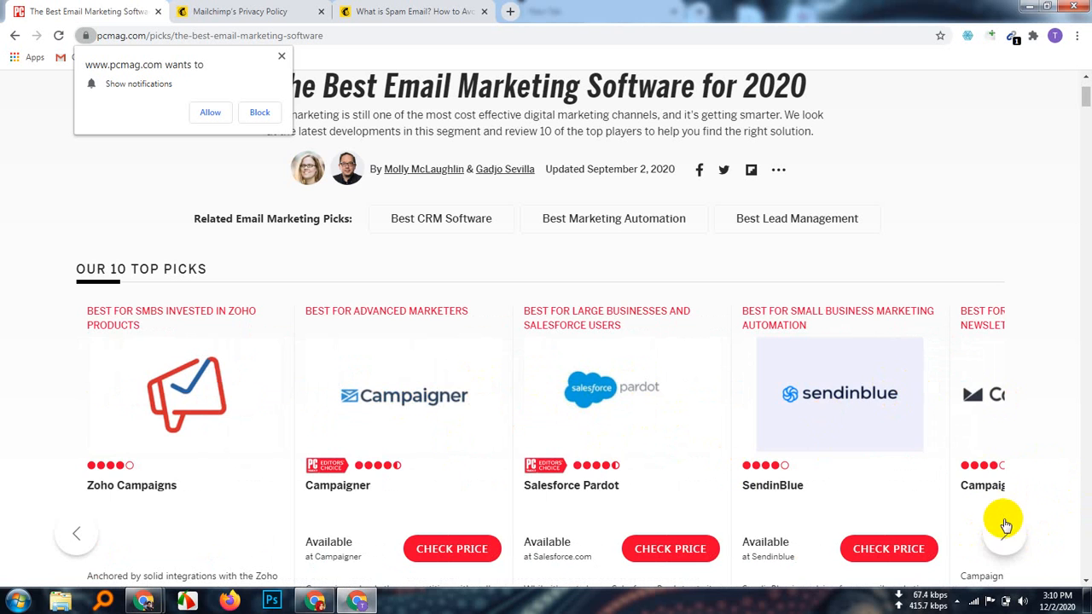
click(1007, 529)
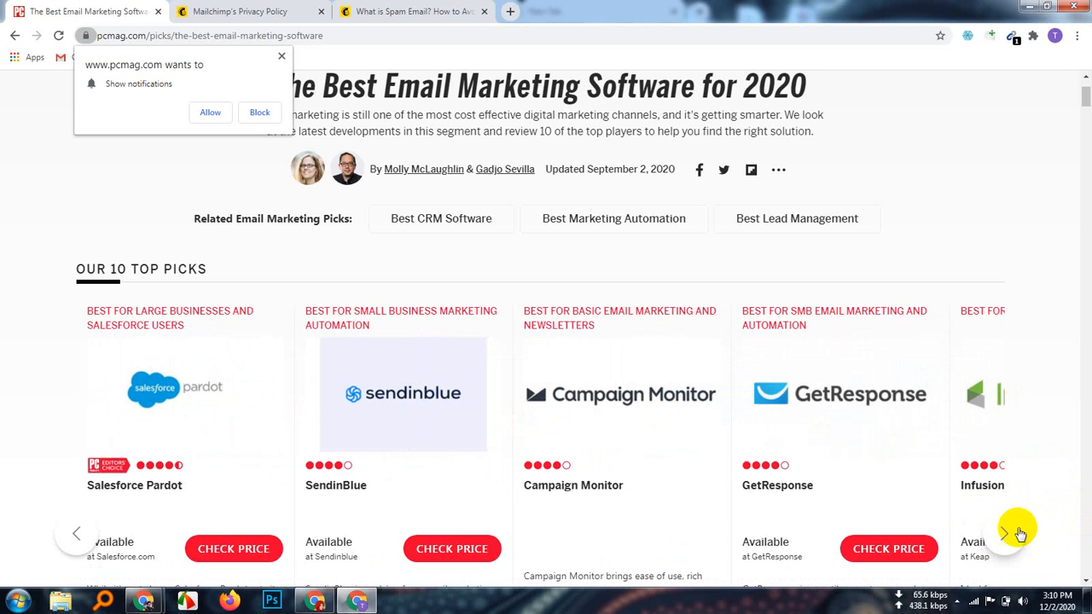
click(1004, 534)
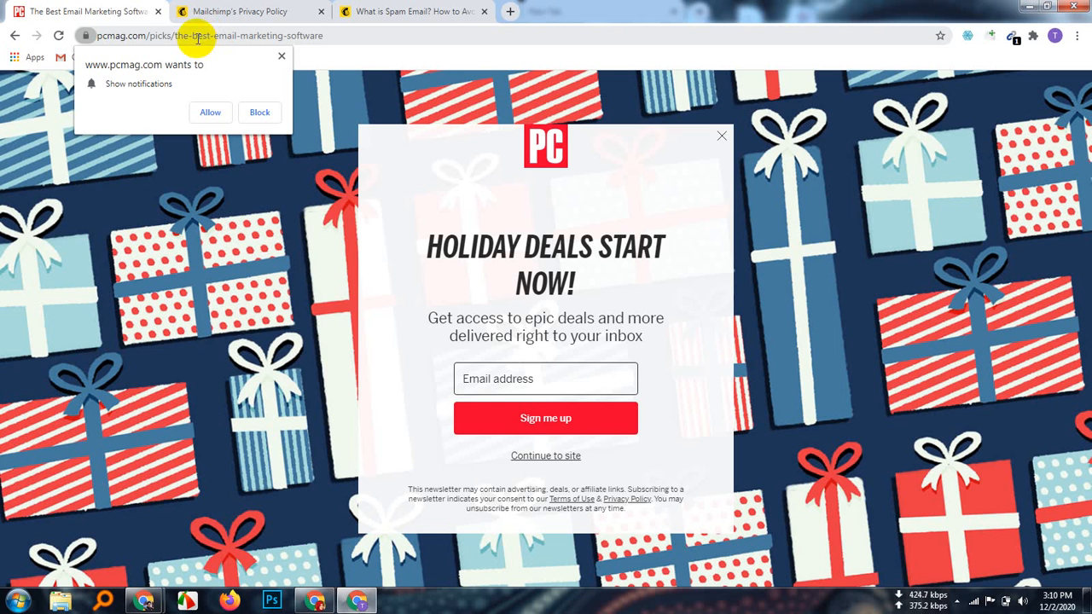
Step: Close the holiday deals newsletter popup and copy the PCMag article's web address
click(719, 138)
click(256, 35)
right_click(197, 37)
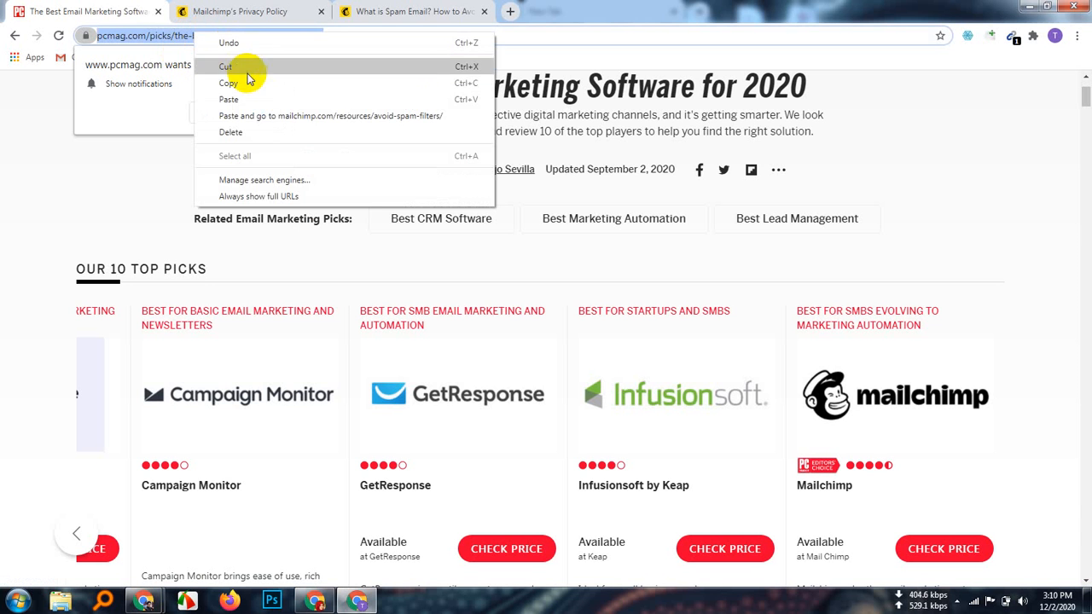
click(243, 83)
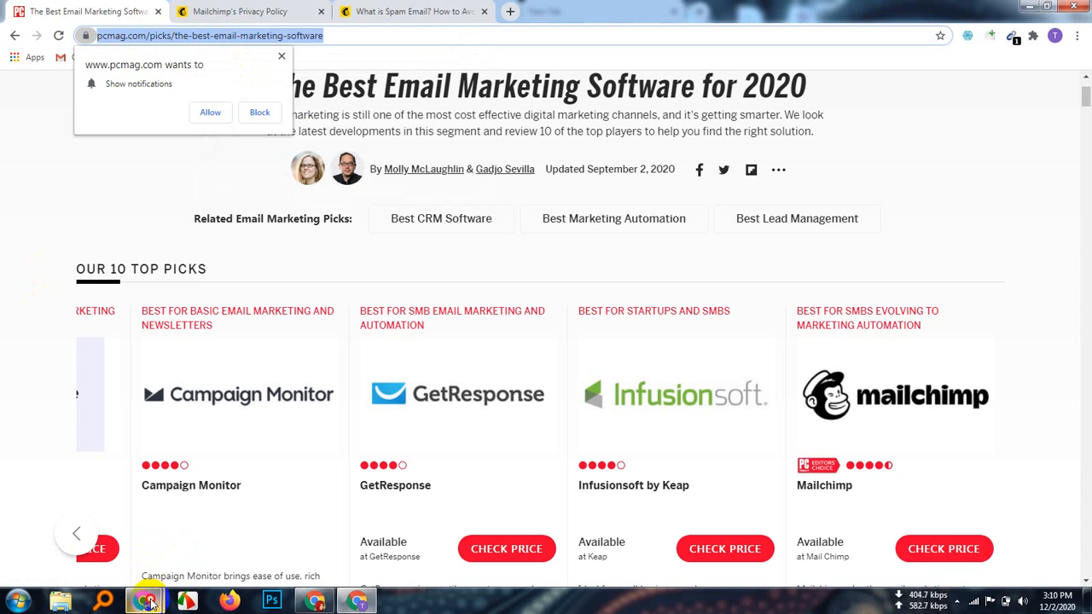
mouse_move(146, 602)
click(145, 515)
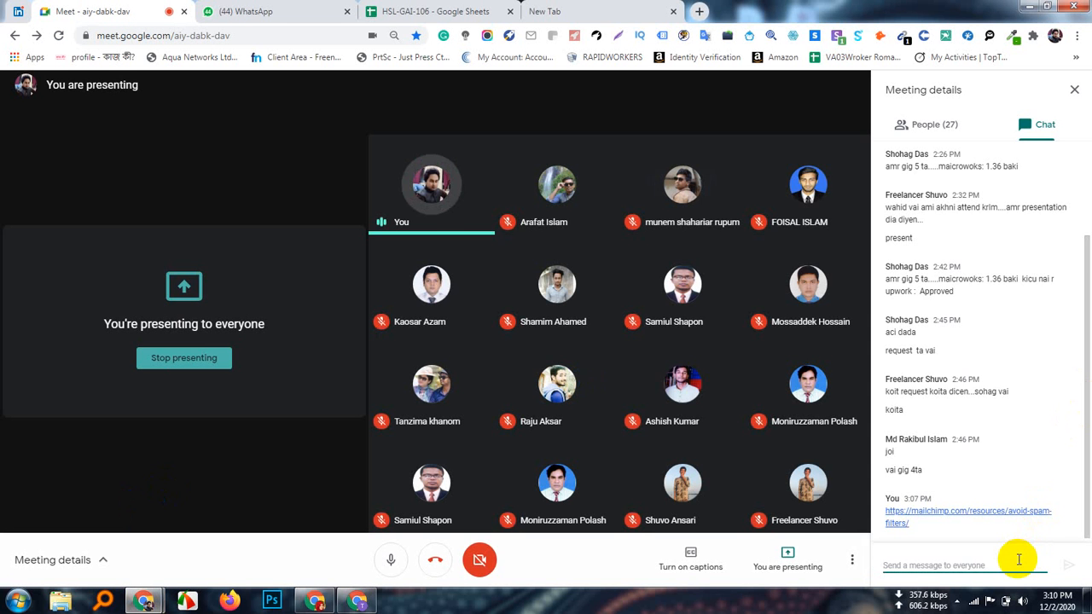
Step: Send the PCMag article link in the Meet chat and review the People list
key(ctrl+v)
key(Return)
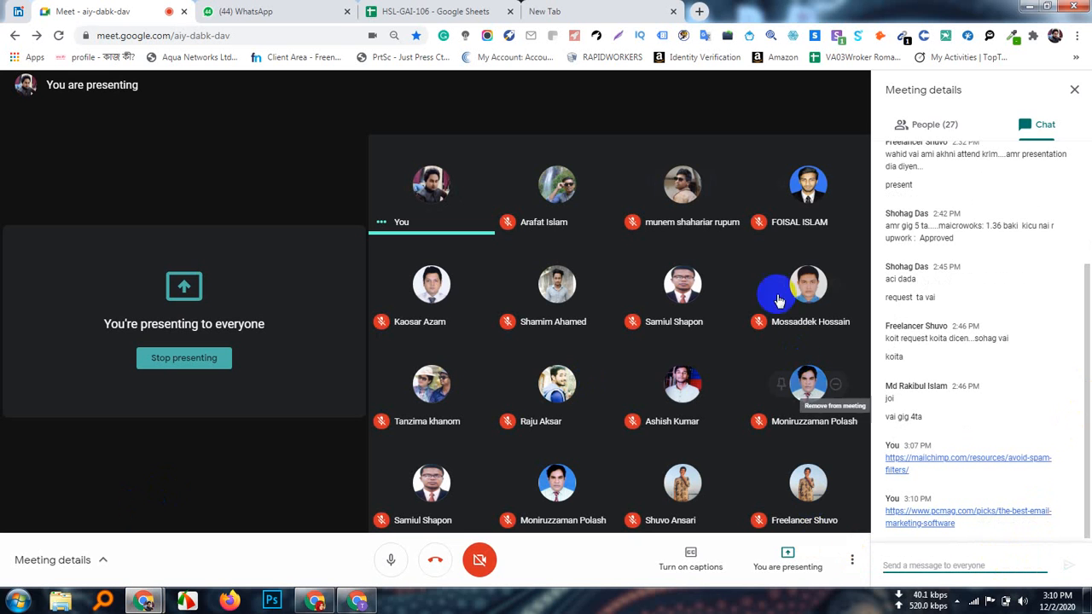
click(973, 128)
scroll(985, 437, down, 5)
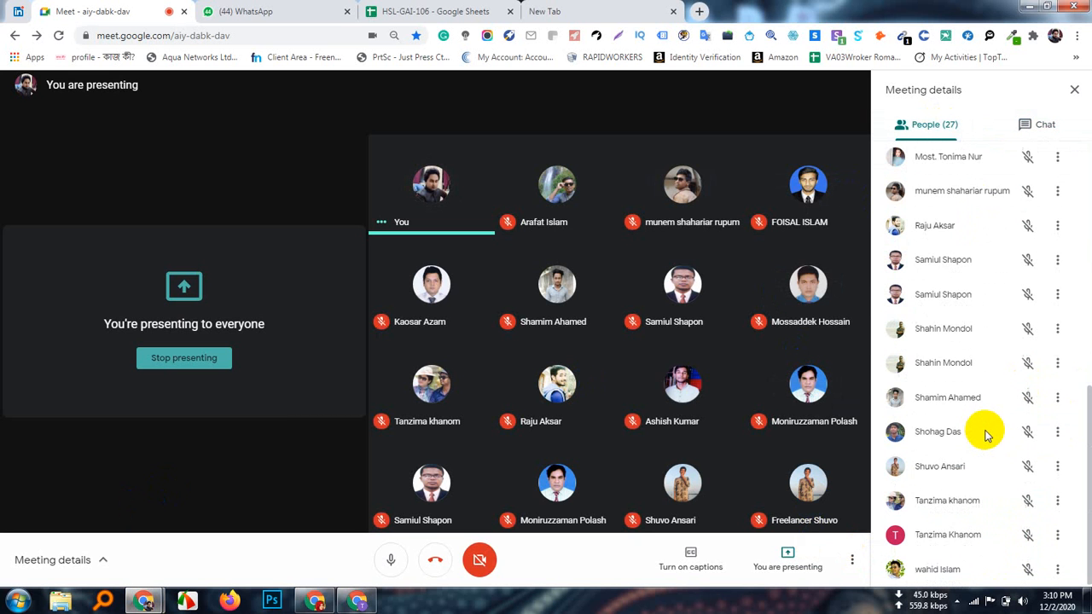
scroll(985, 432, up, 5)
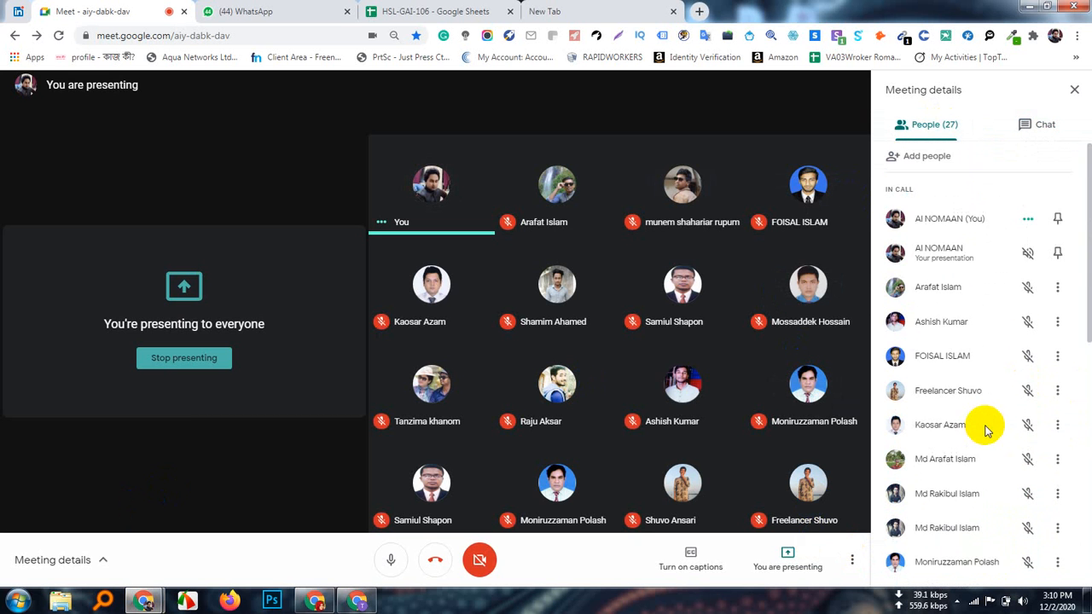
scroll(985, 430, down, 5)
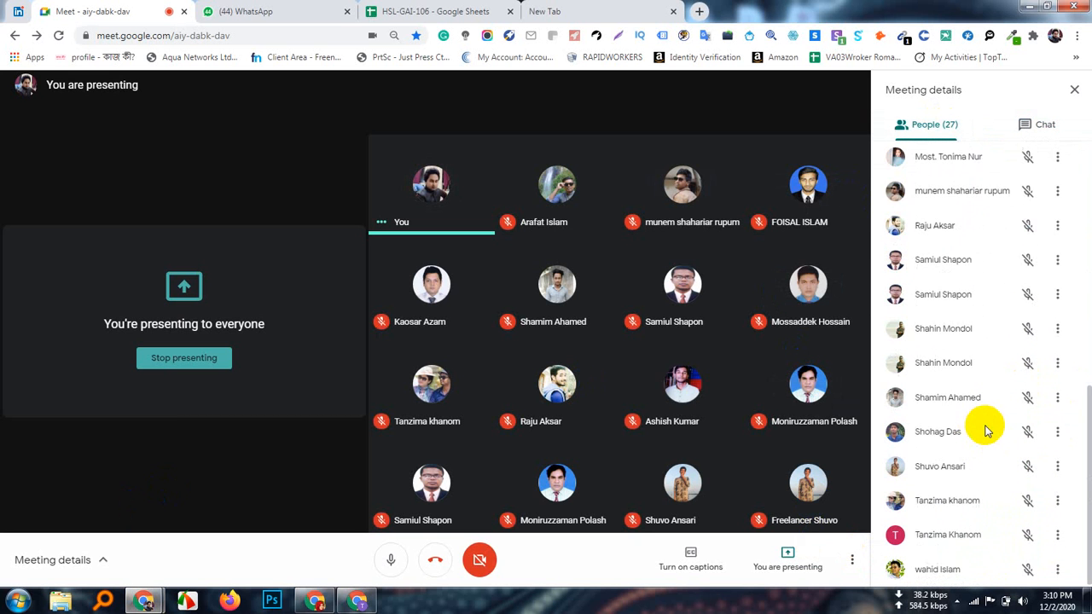
click(958, 601)
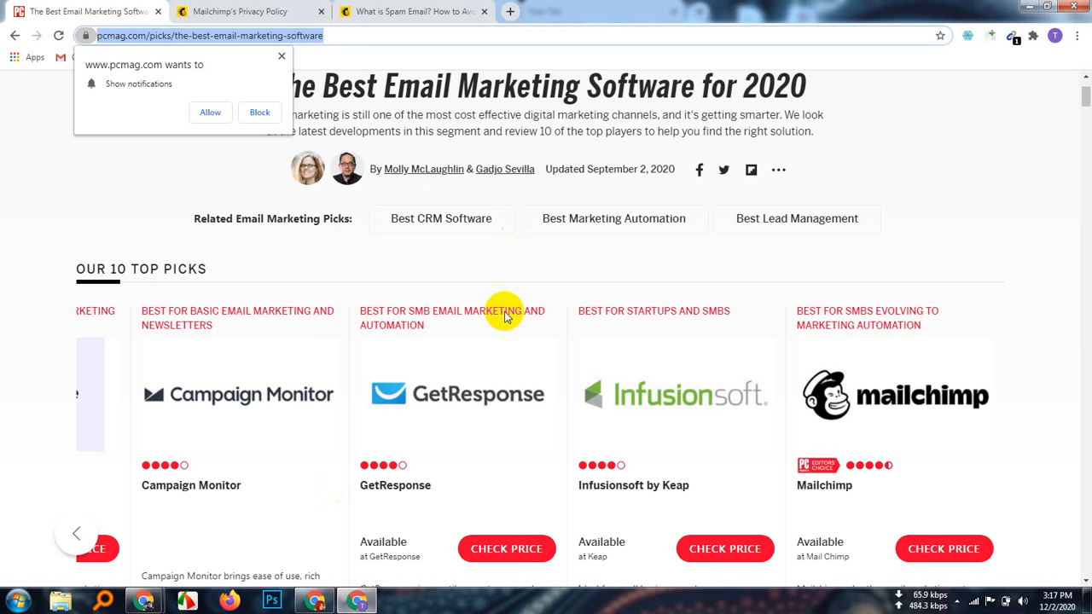
scroll(367, 461, down, 2)
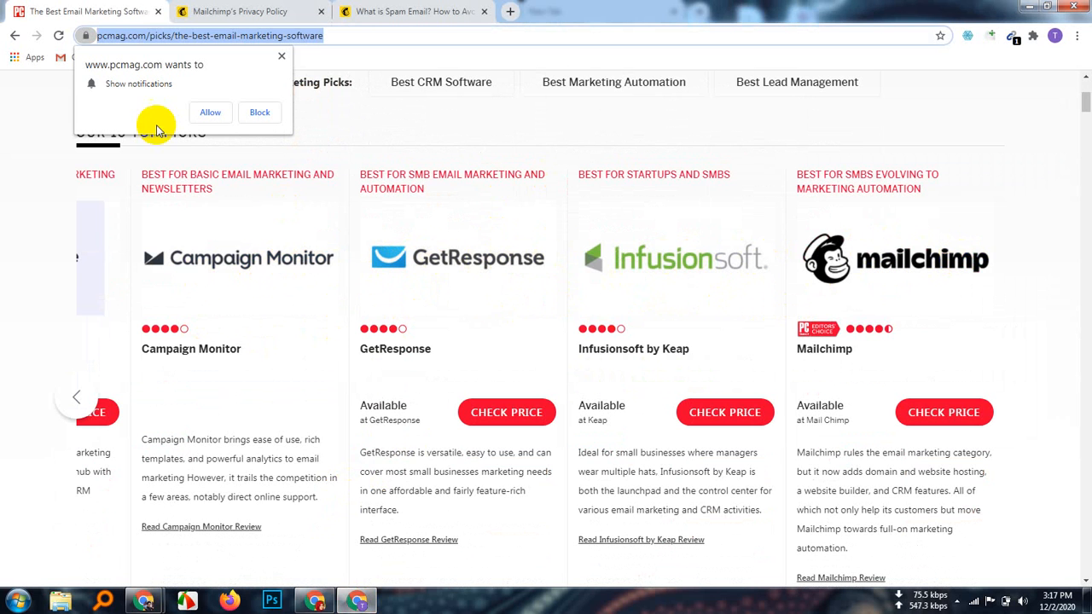
Step: Switch to the Mailchimp's Privacy Policy tab after briefly checking the meeting window
click(275, 10)
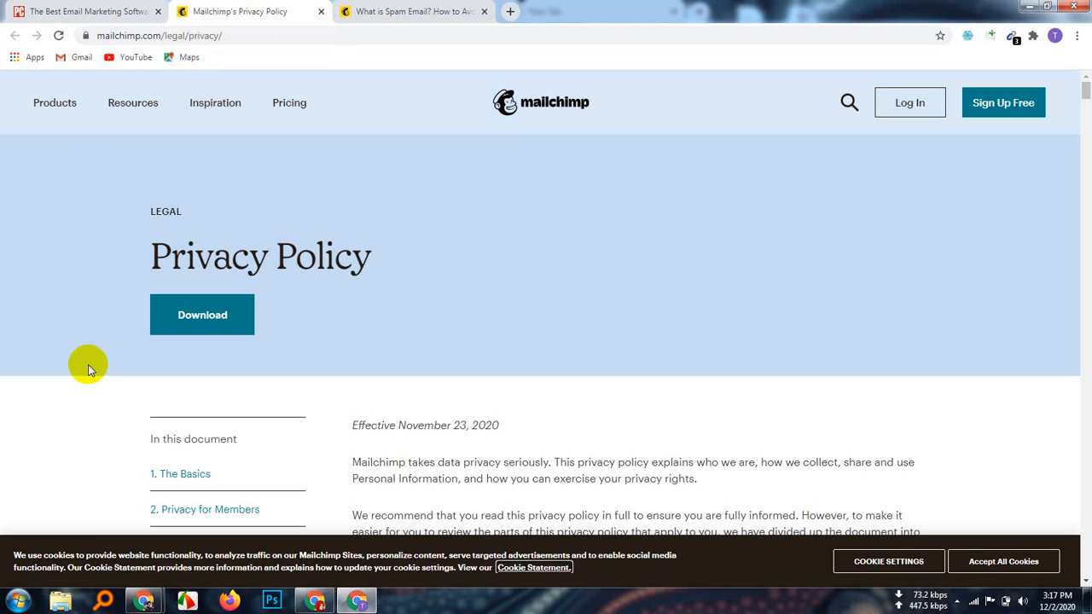
mouse_move(143, 601)
click(85, 524)
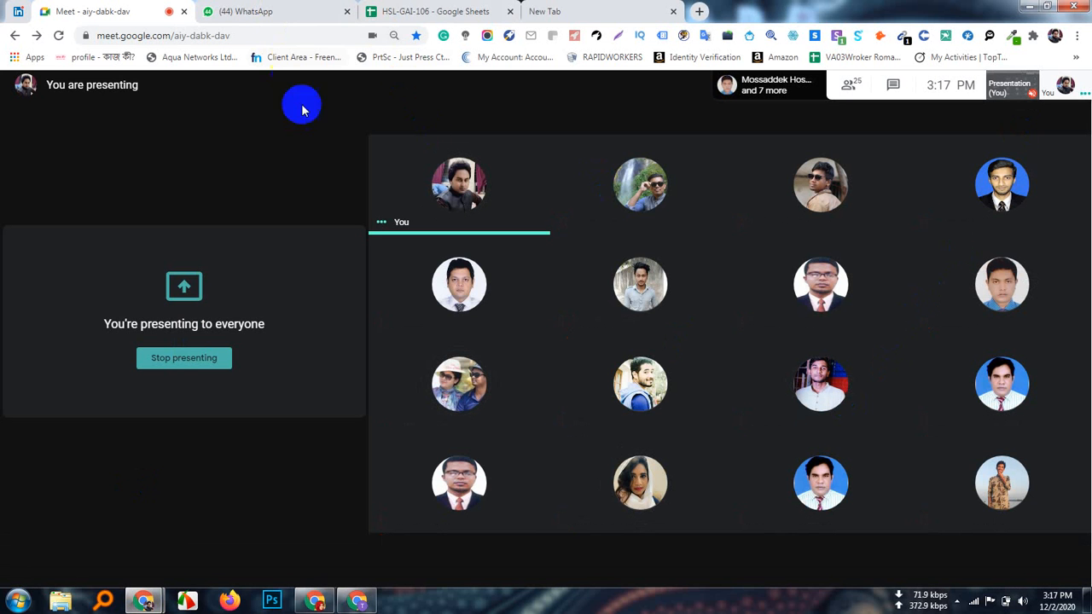
click(383, 602)
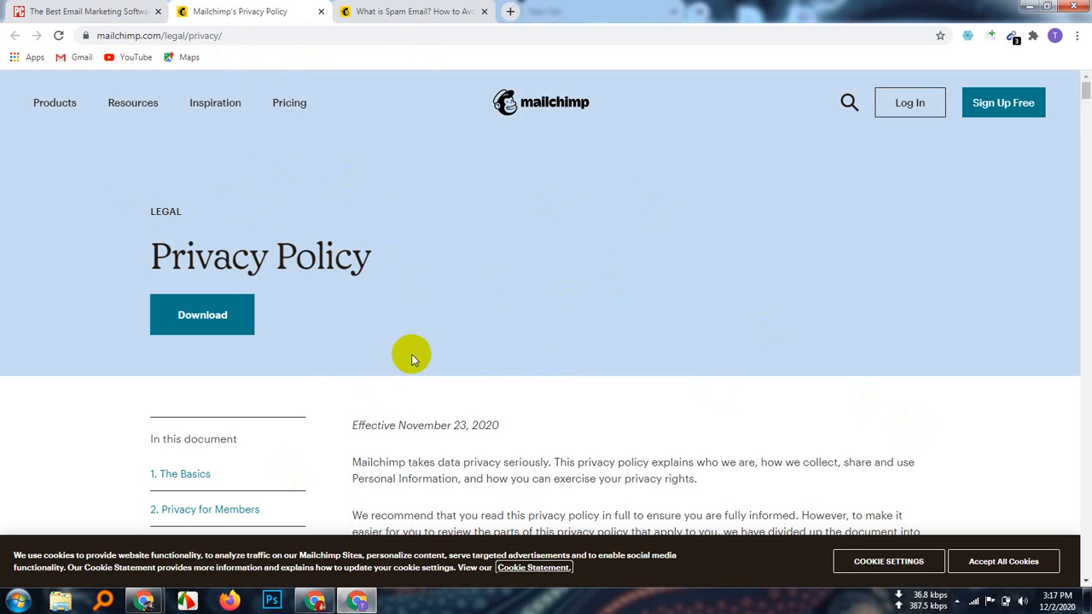
scroll(412, 359, down, 2)
scroll(412, 355, up, 2)
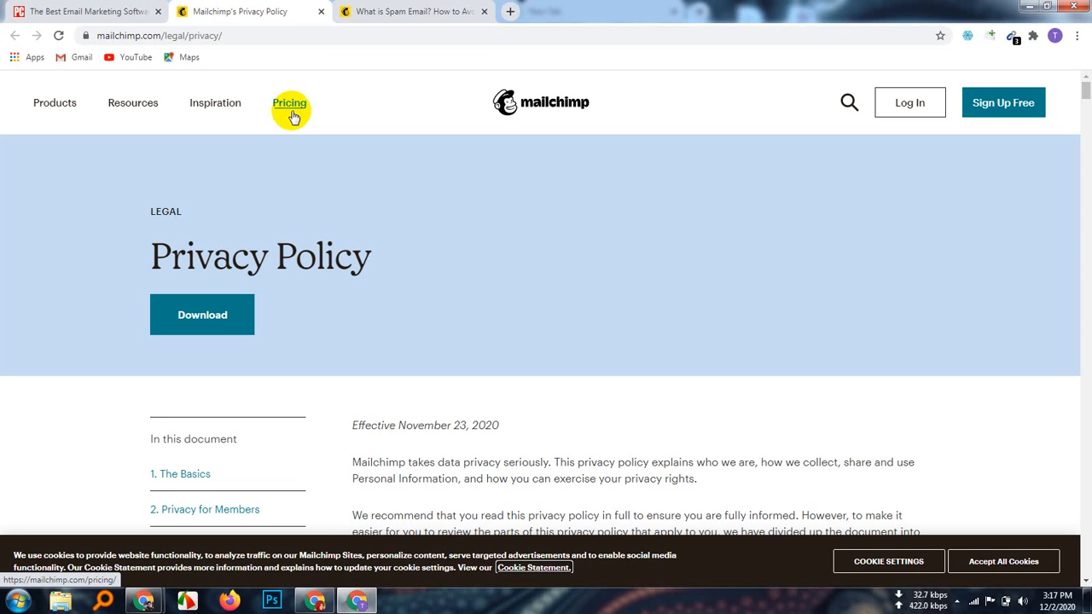
Step: Open Mailchimp's Pricing page and accept all cookies
click(290, 103)
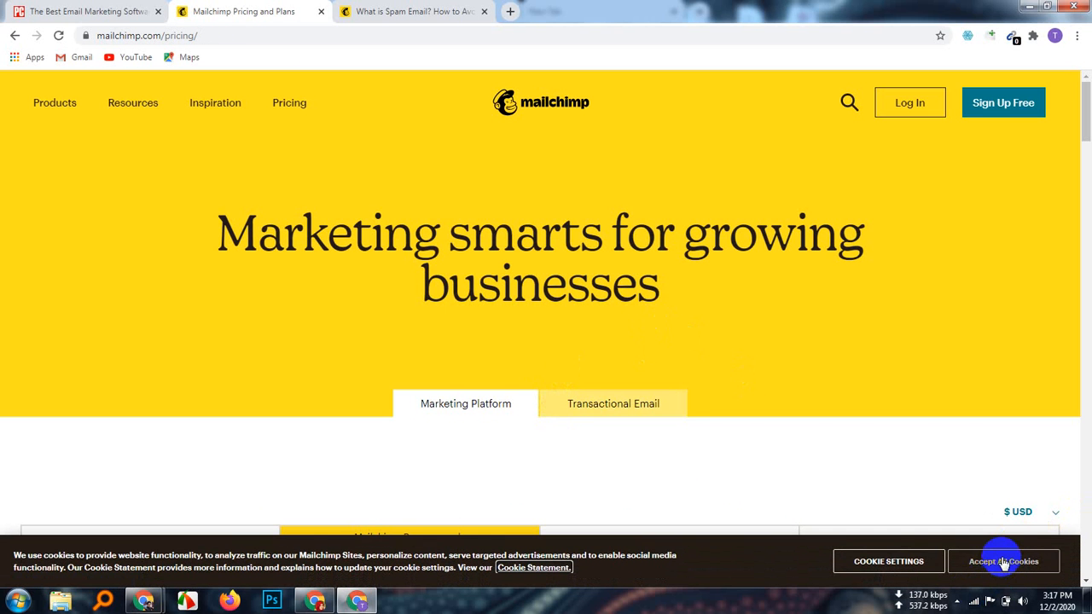
click(1007, 560)
scroll(449, 347, down, 1)
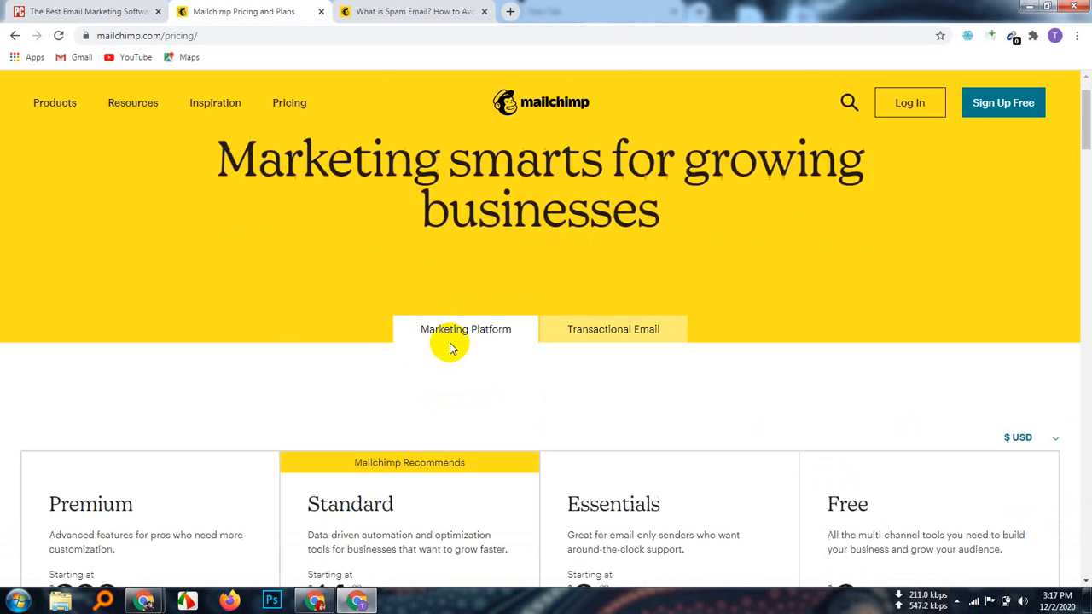
scroll(452, 348, up, 1)
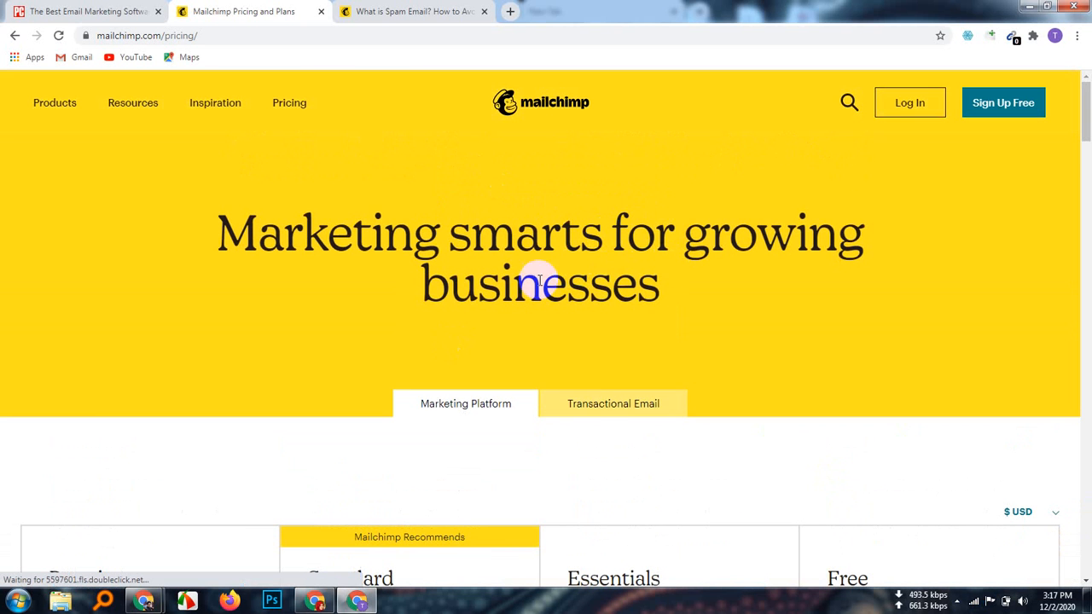
drag(589, 249, 605, 254)
click(819, 351)
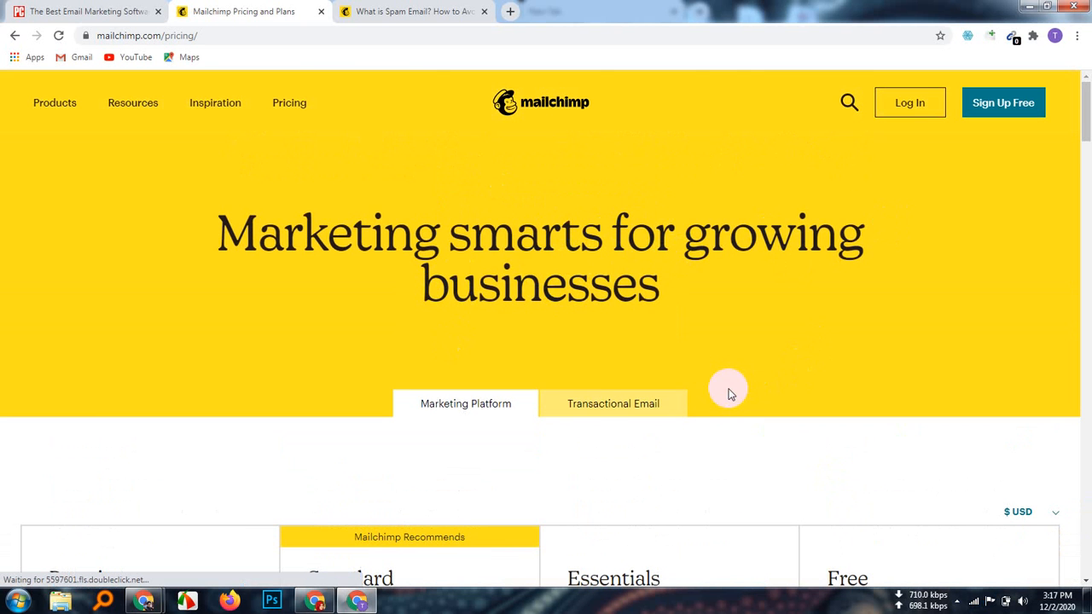
Step: Scroll to the Premium, Standard, Essentials and Free plans, highlighting Free's 'Up to 2,000 contacts'
scroll(727, 382, down, 4)
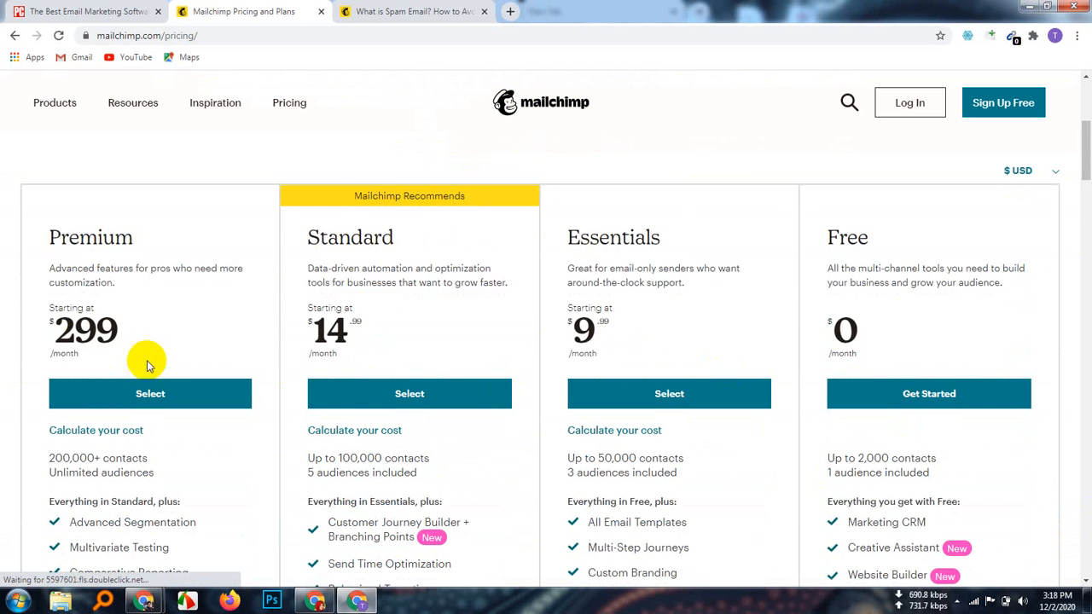
scroll(887, 341, down, 2)
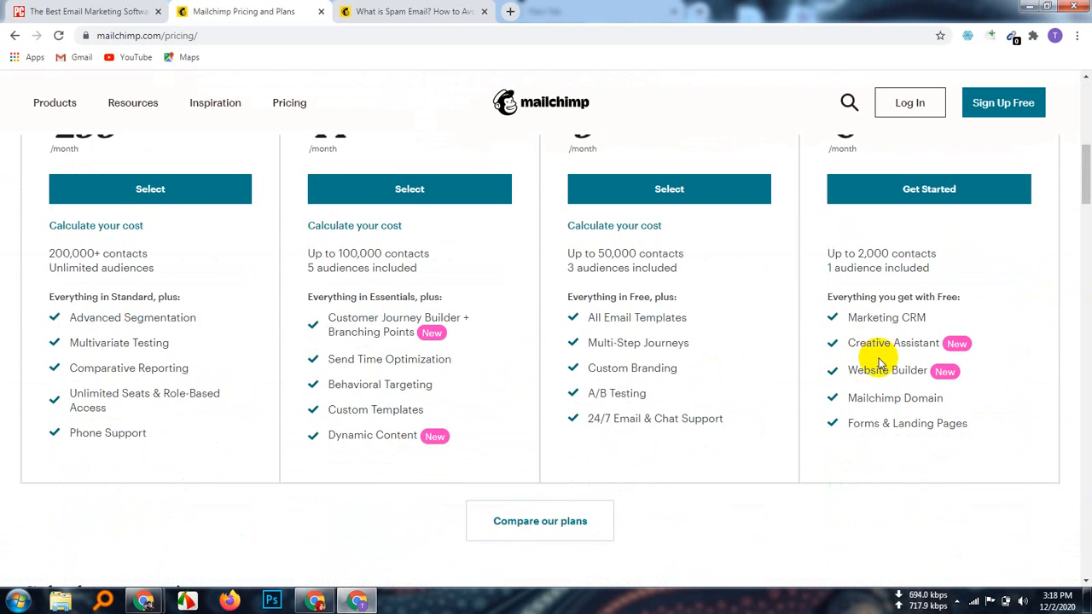
scroll(882, 362, up, 1)
scroll(884, 288, up, 1)
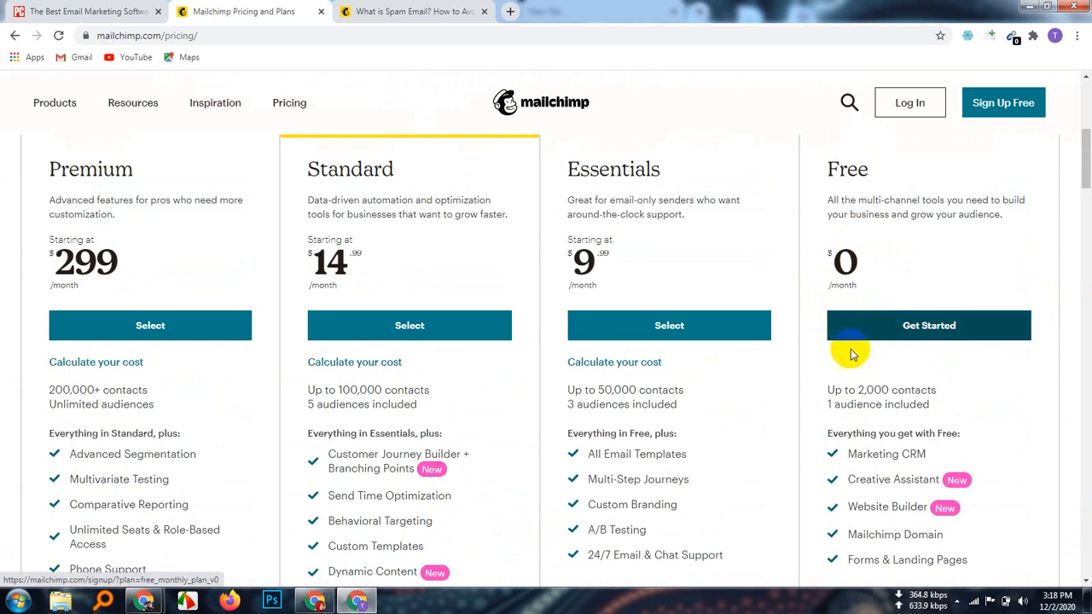
mouse_move(844, 385)
mouse_down()
mouse_move(947, 399)
mouse_move(938, 408)
mouse_move(826, 389)
mouse_up()
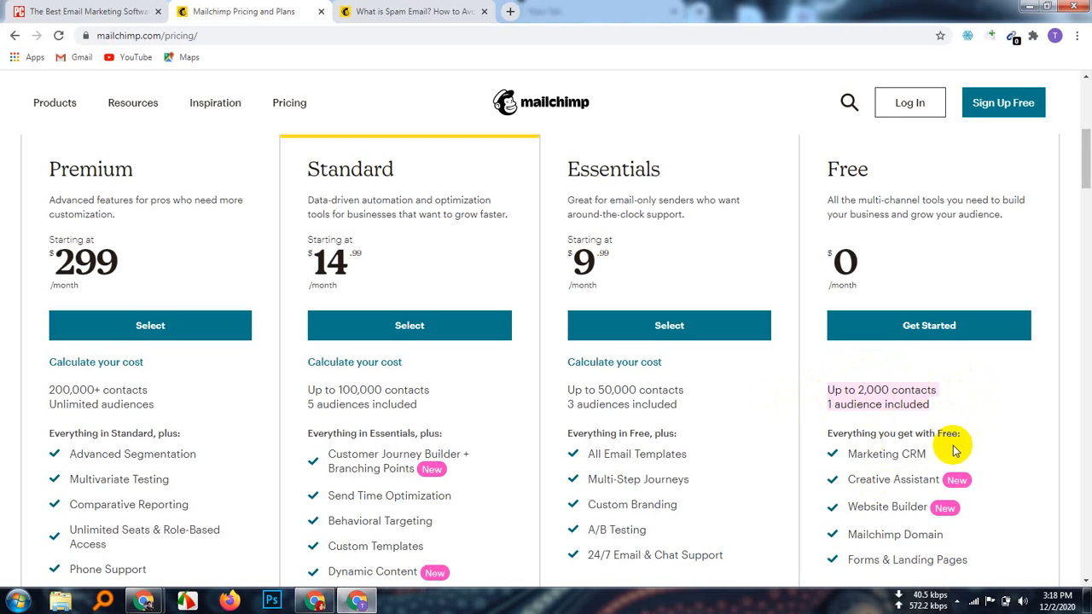
scroll(985, 439, down, 1)
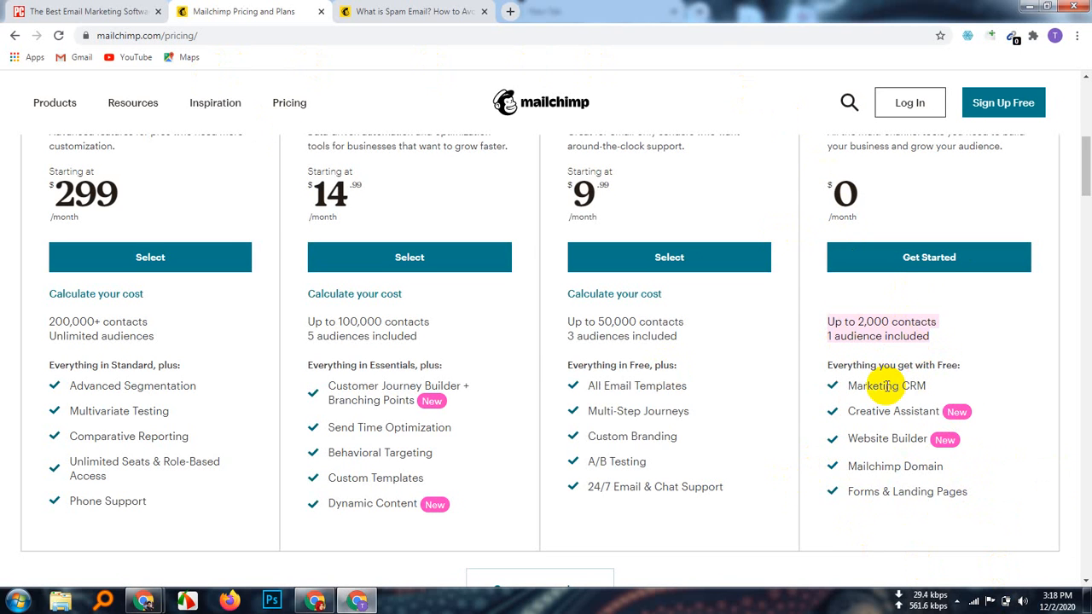
scroll(621, 411, up, 1)
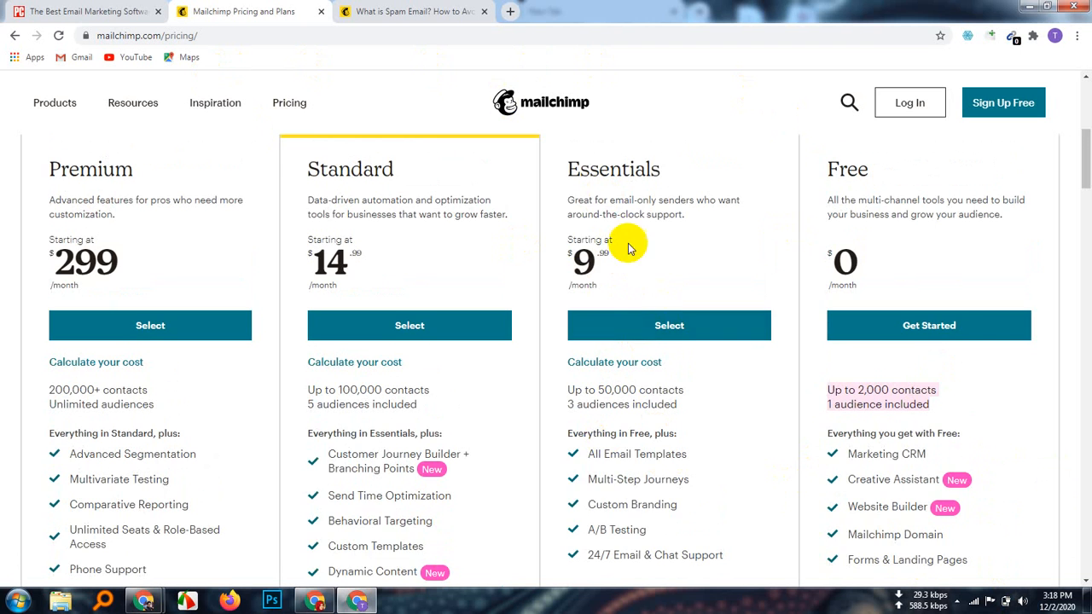
scroll(651, 515, down, 1)
drag(726, 500, 598, 317)
drag(469, 513, 314, 295)
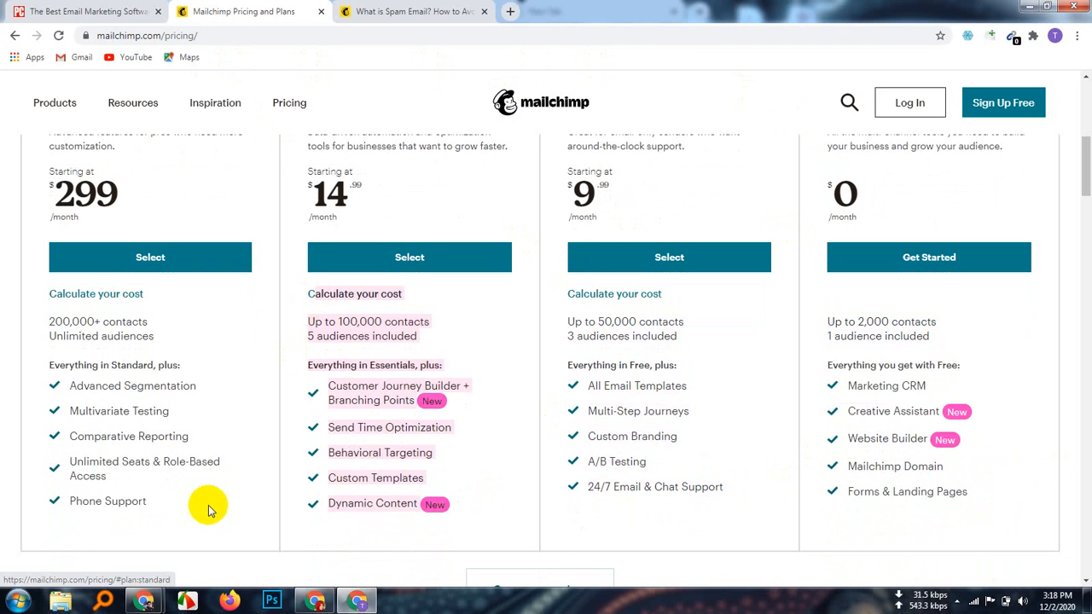
drag(207, 507, 62, 321)
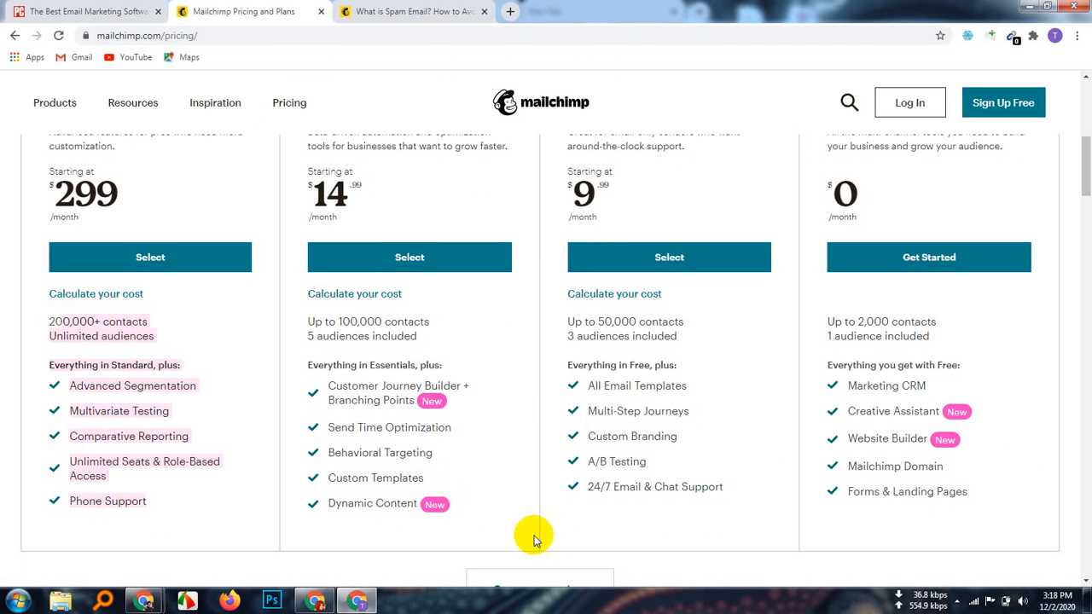
click(689, 575)
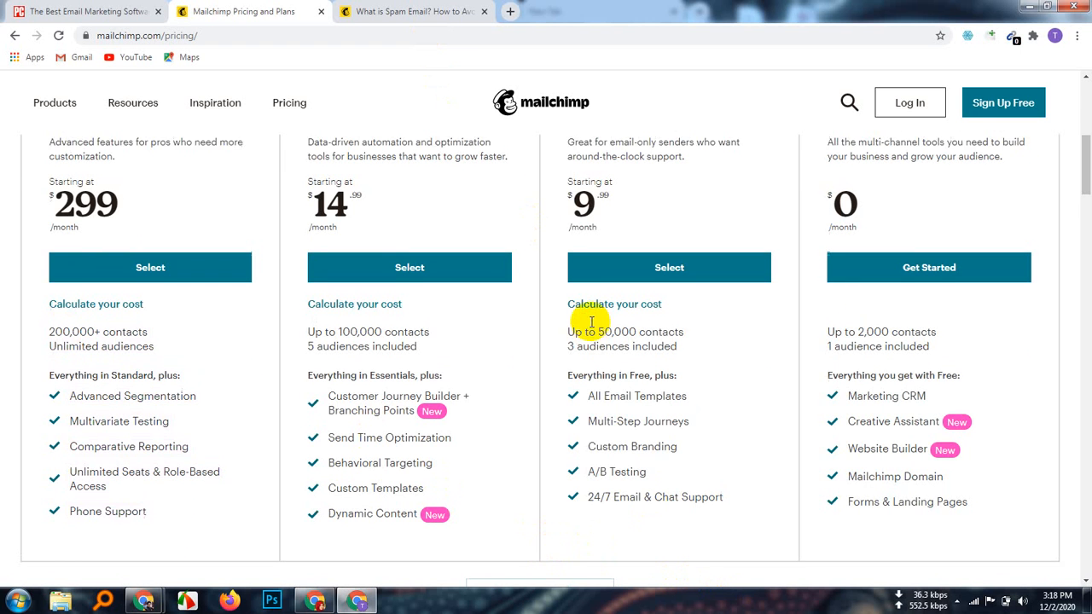
scroll(591, 322, up, 2)
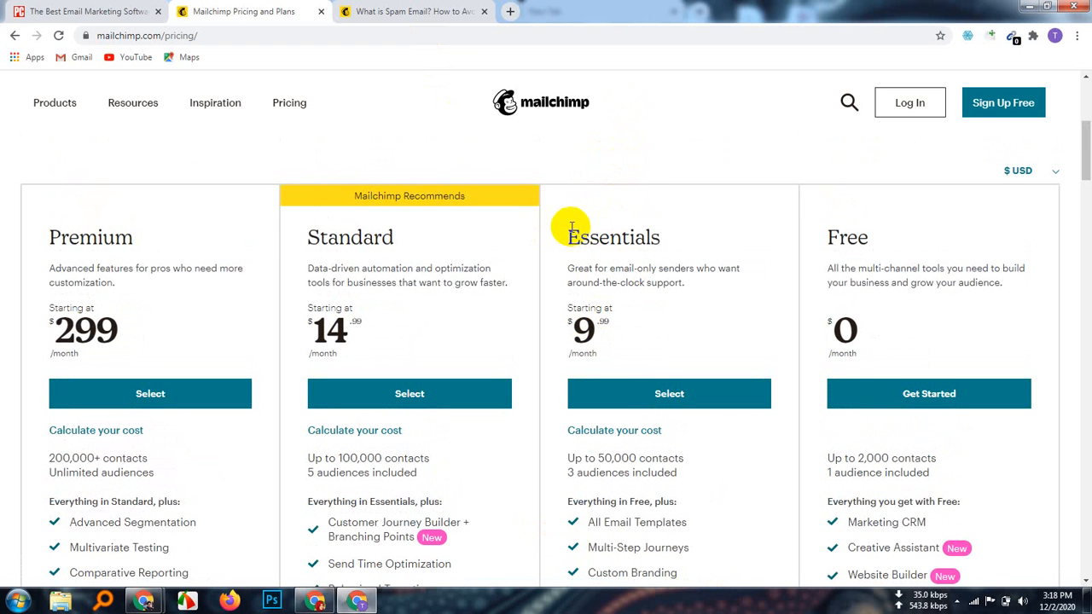
drag(567, 228, 763, 386)
scroll(707, 458, up, 2)
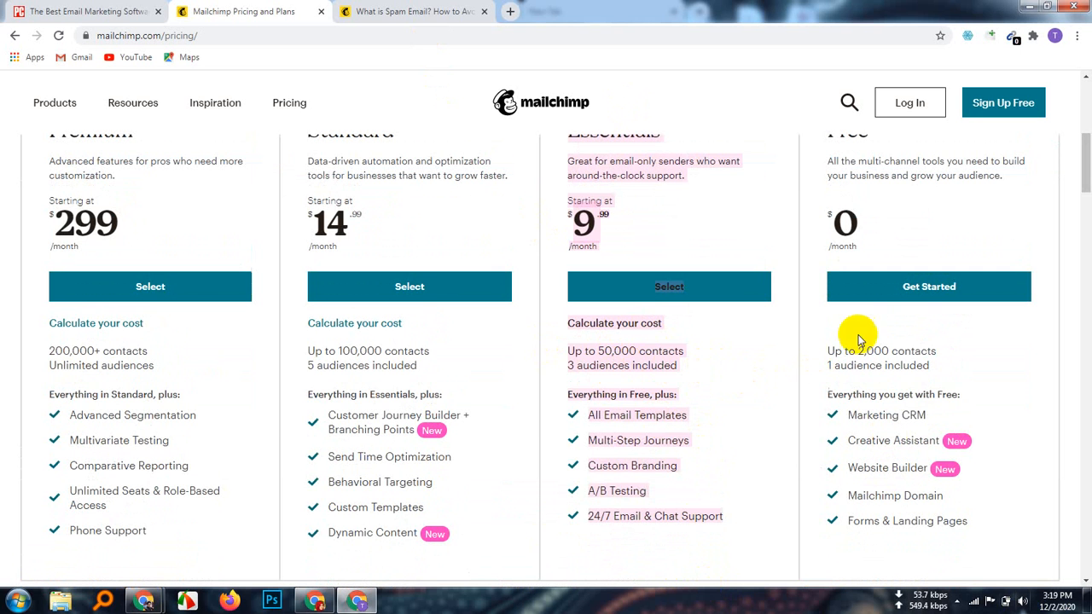
scroll(514, 349, up, 5)
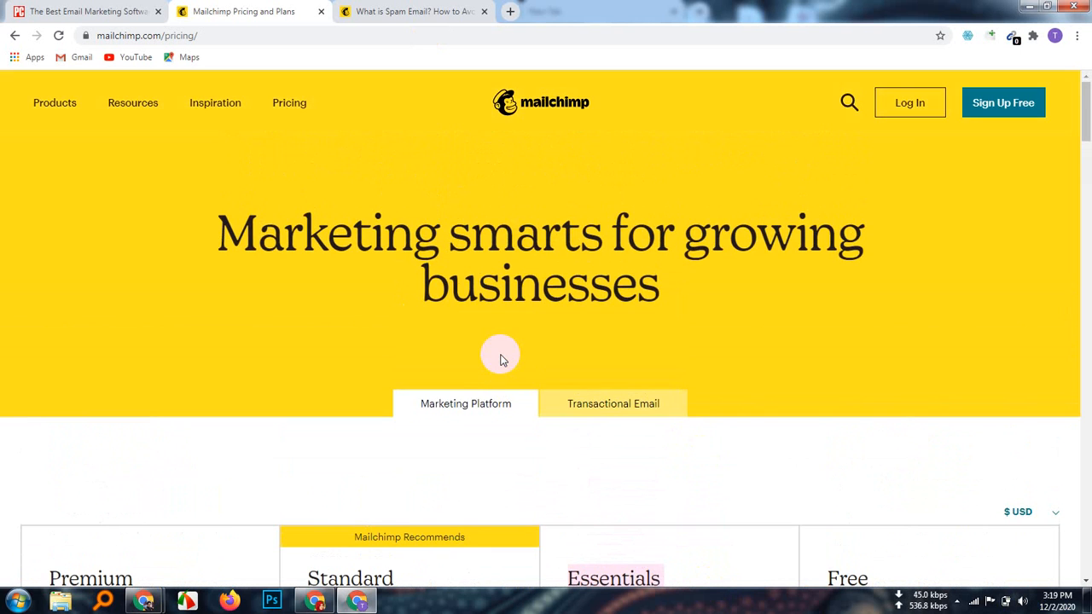
scroll(501, 358, down, 3)
scroll(502, 354, down, 2)
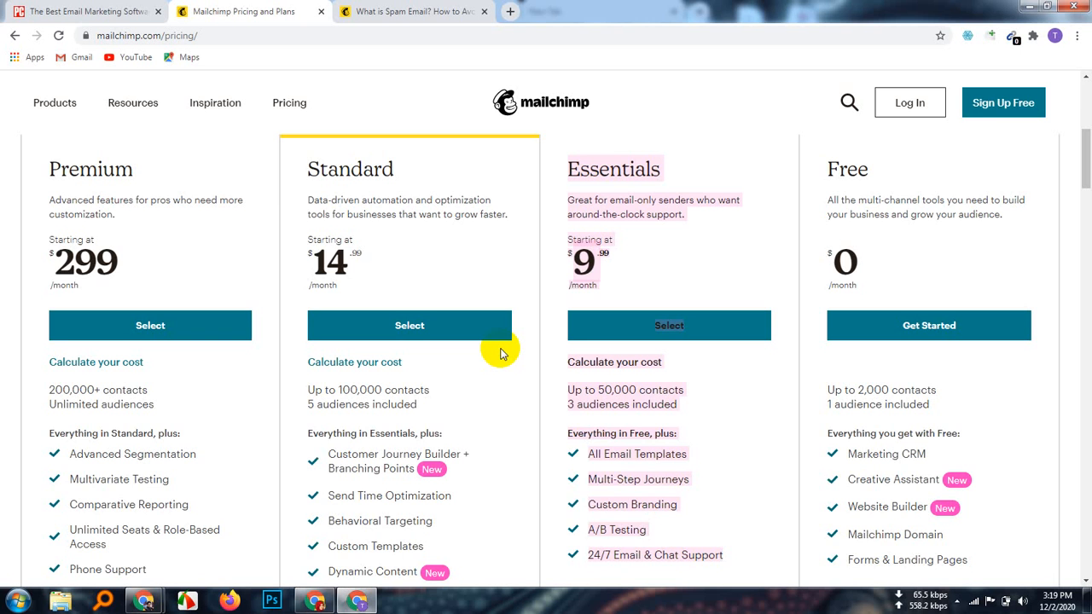
scroll(502, 355, up, 1)
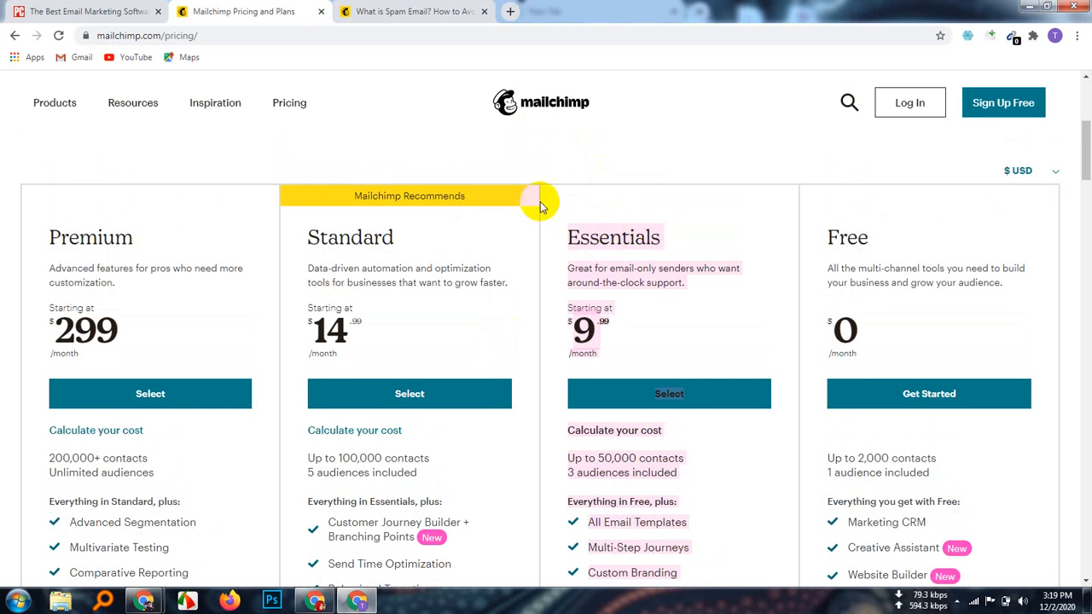
click(567, 201)
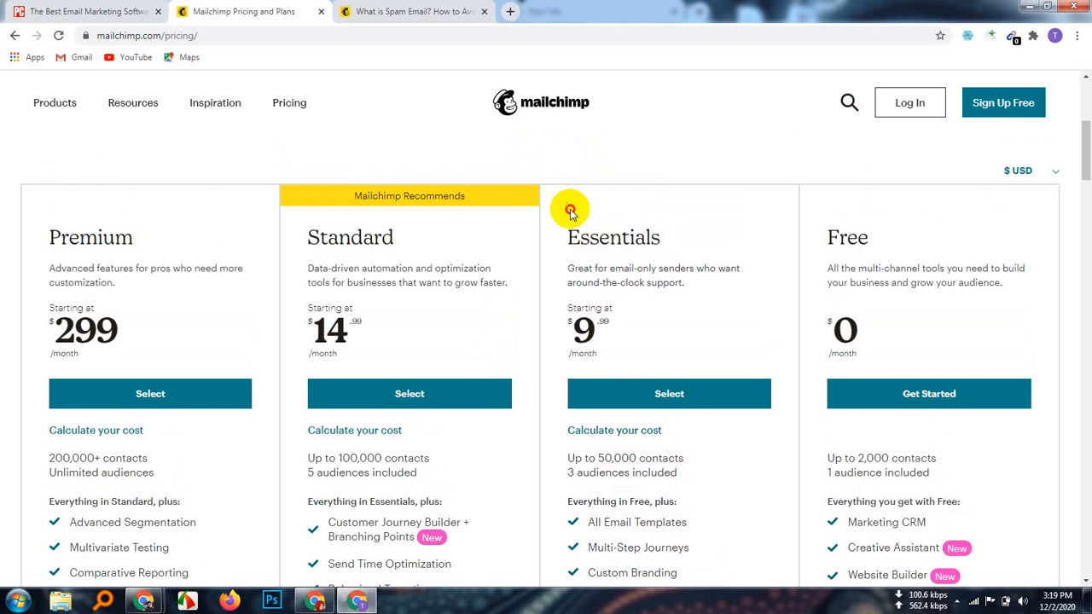
drag(570, 210, 706, 130)
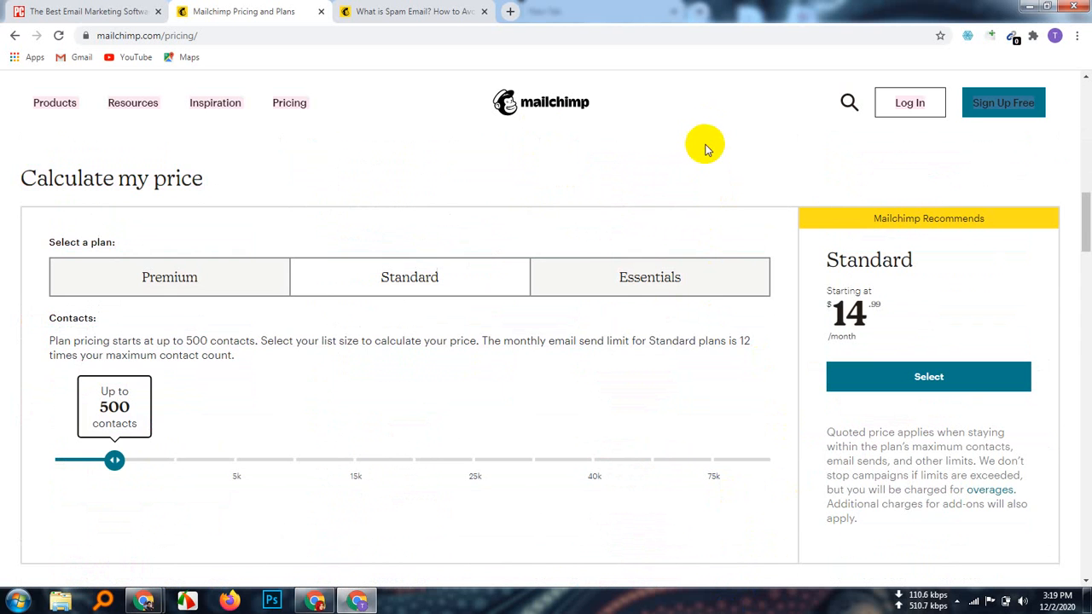
scroll(732, 264, up, 6)
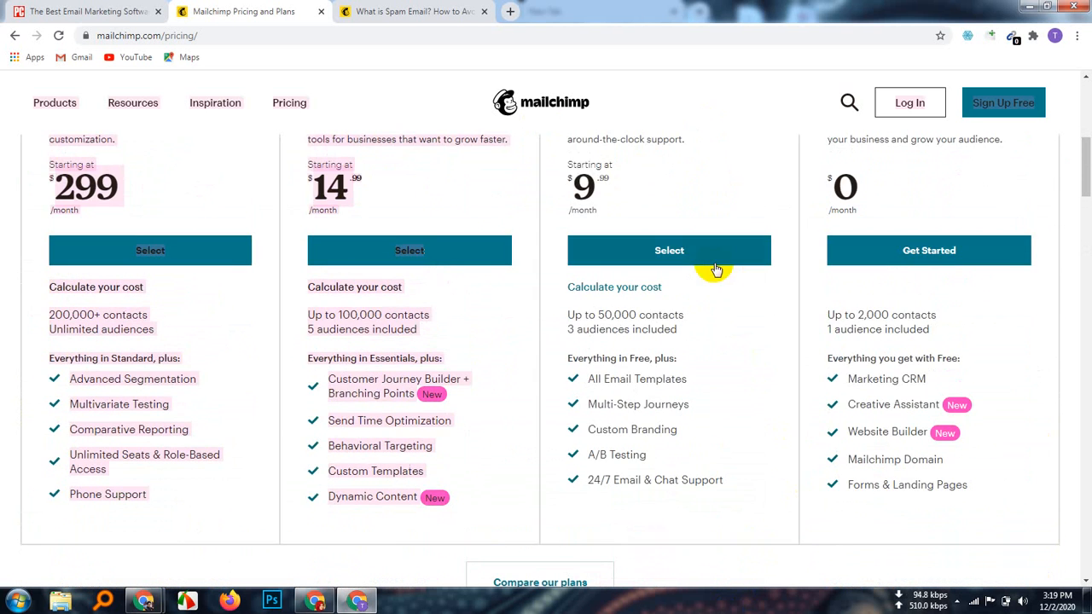
scroll(717, 269, up, 2)
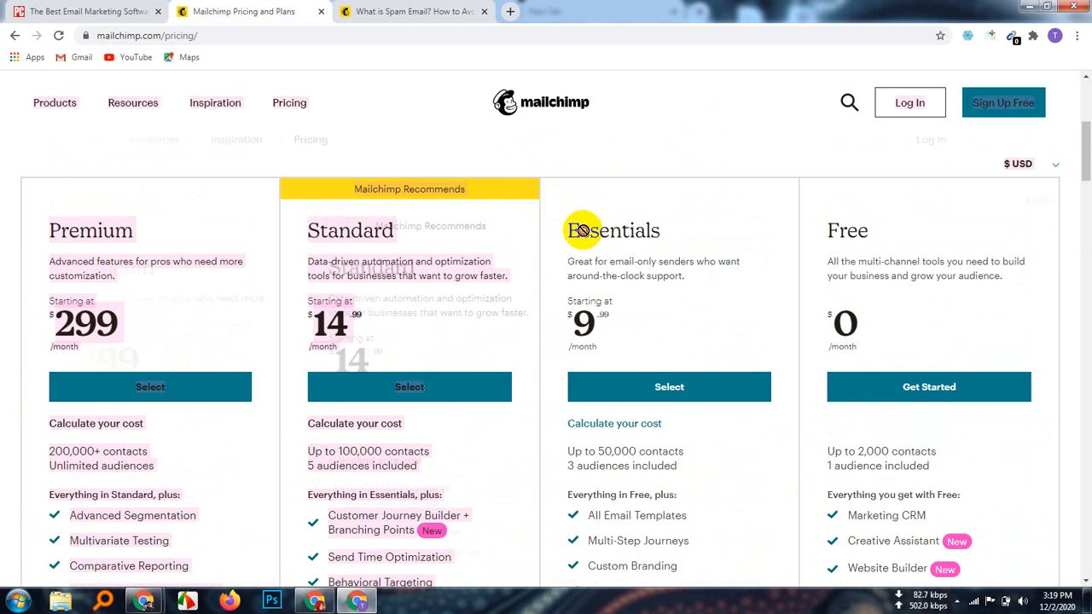
click(581, 202)
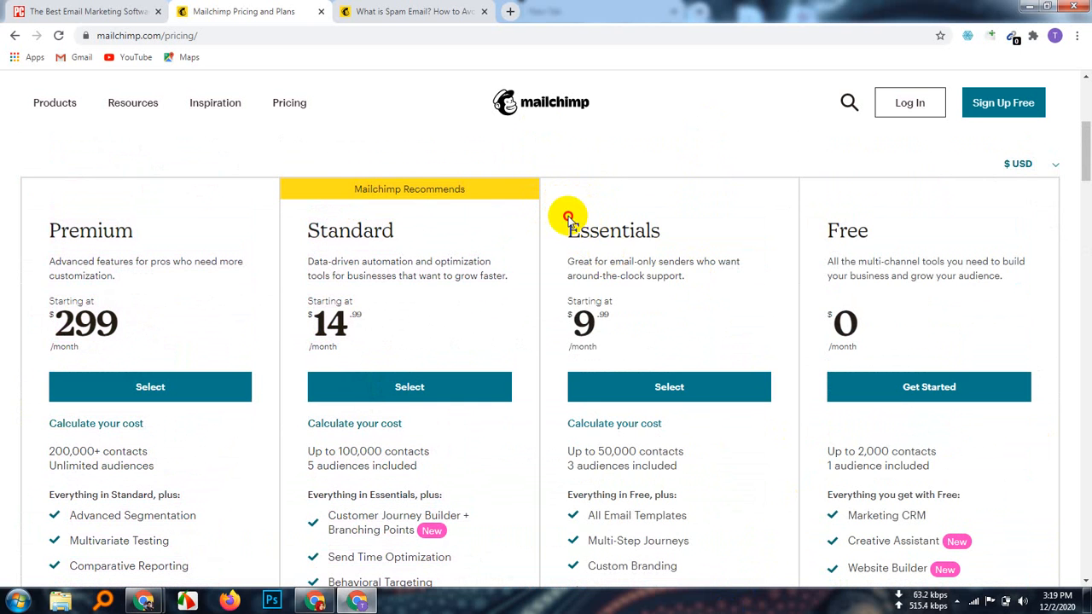
drag(569, 219, 716, 577)
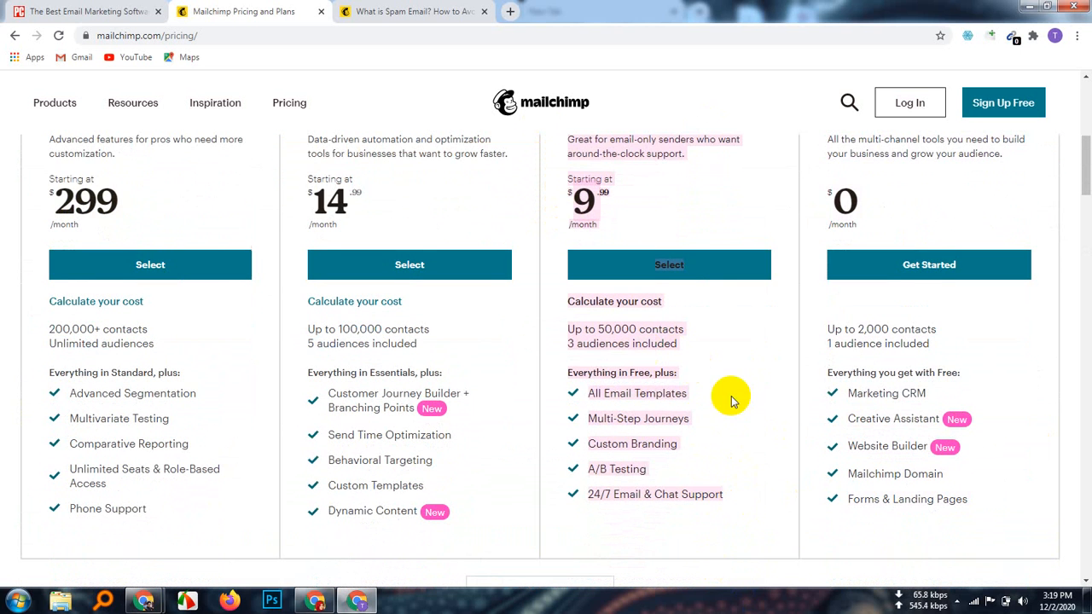
scroll(732, 401, up, 2)
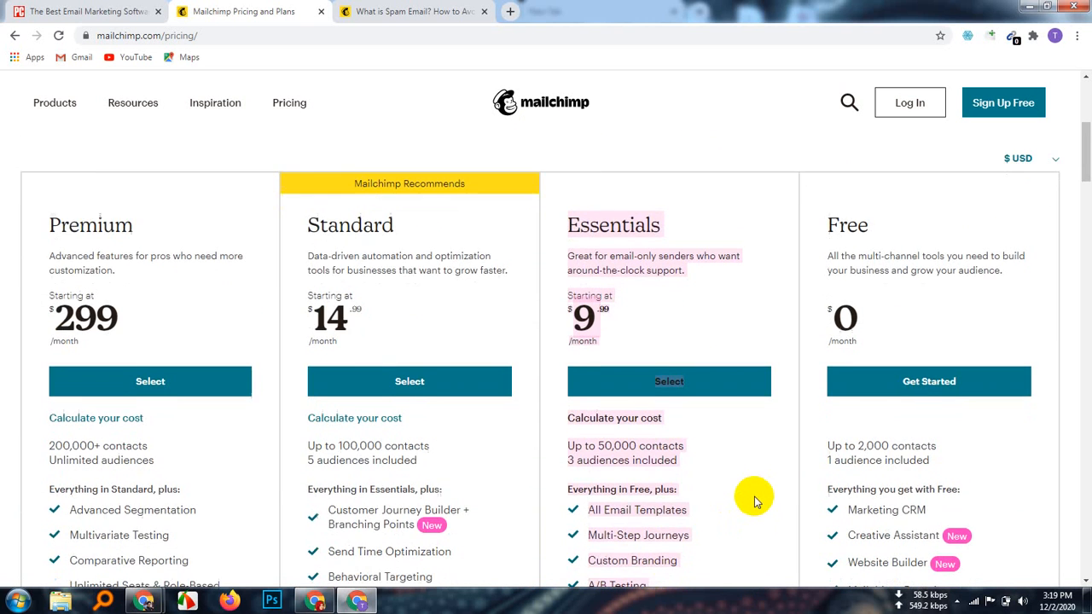
scroll(742, 478, down, 3)
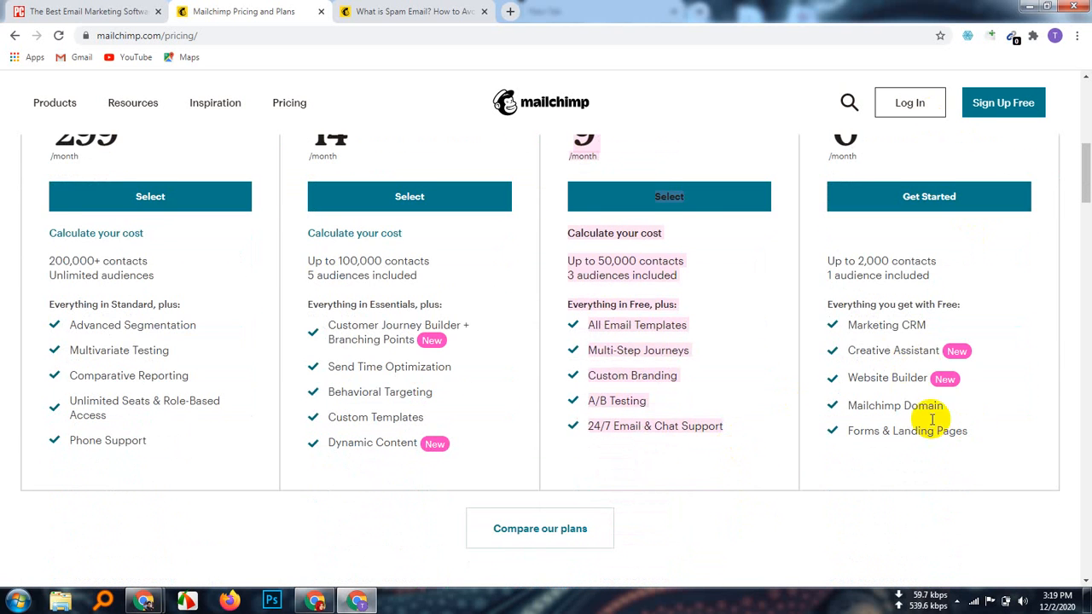
scroll(932, 418, up, 2)
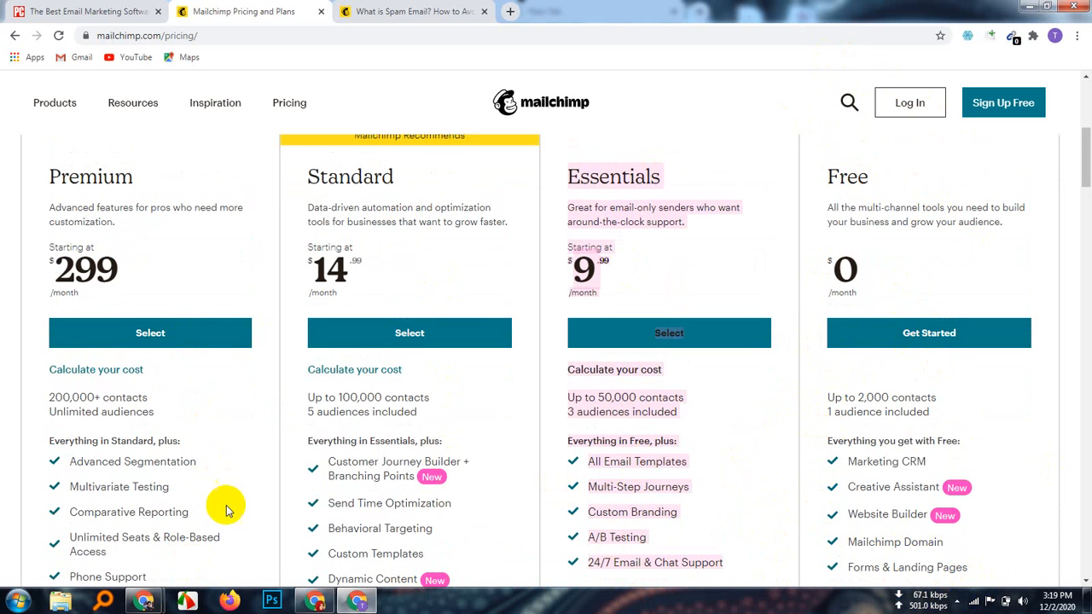
scroll(313, 439, down, 2)
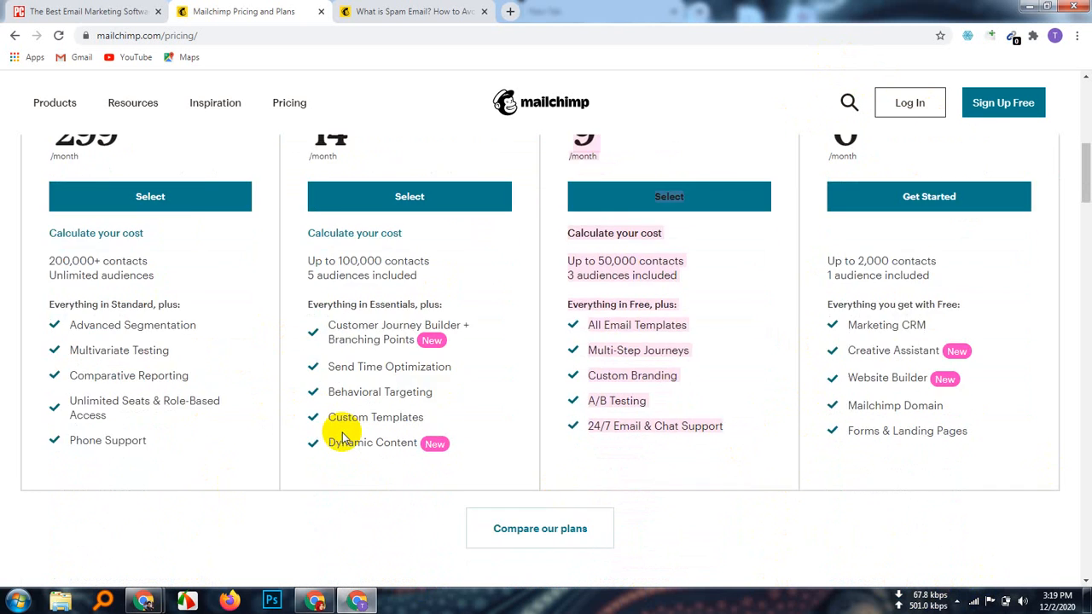
scroll(341, 437, up, 2)
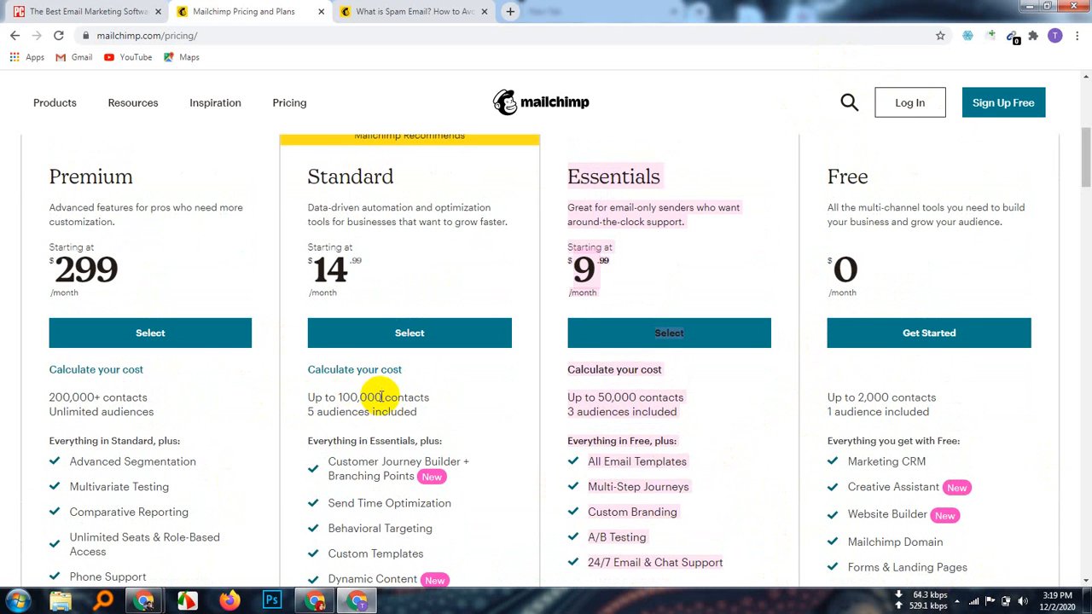
drag(381, 396, 338, 395)
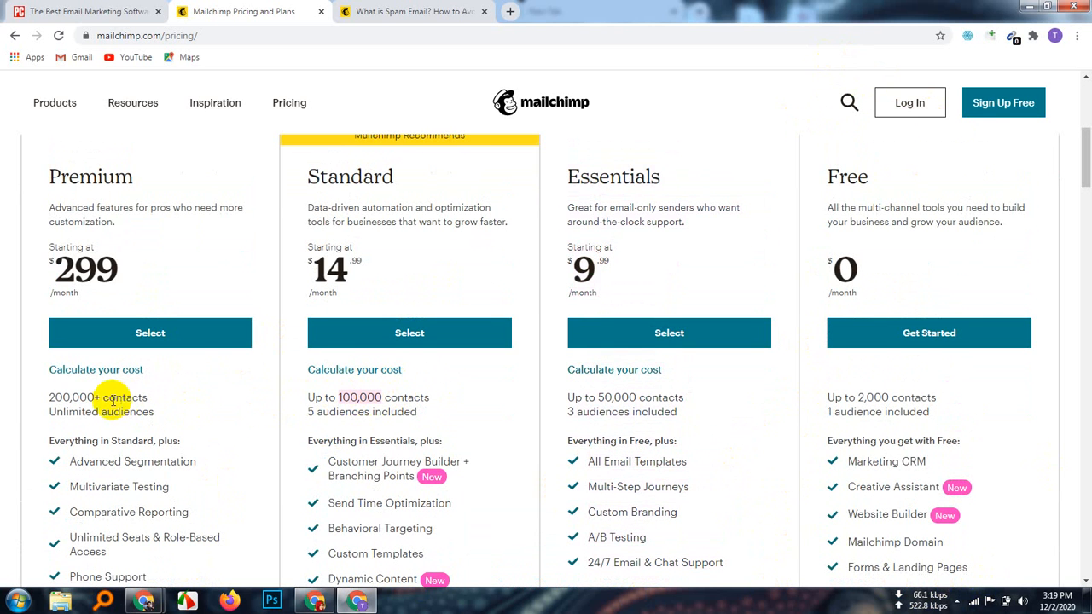
drag(102, 396, 41, 397)
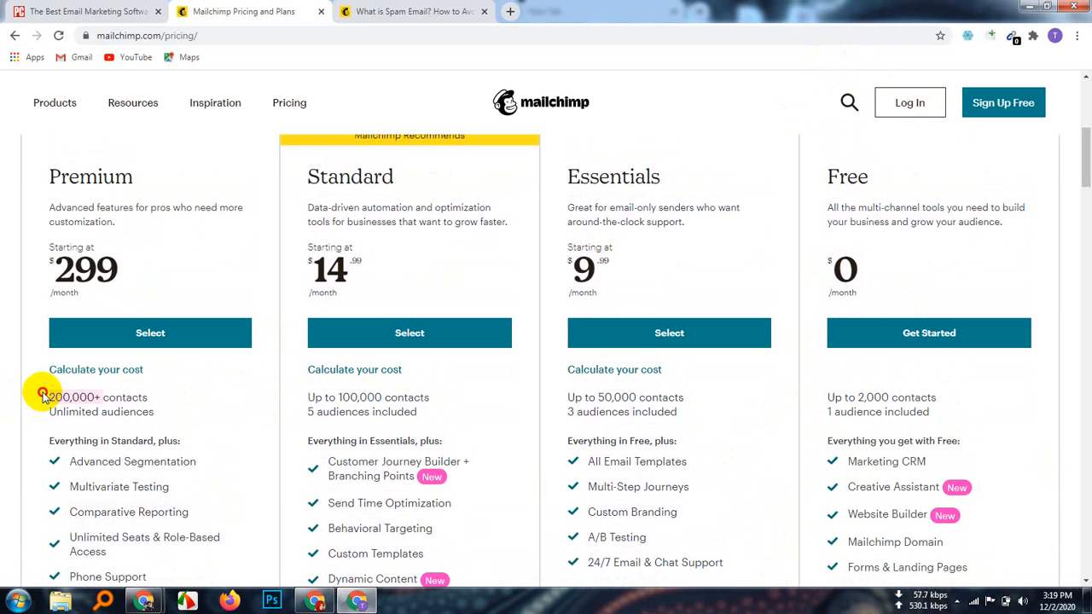
click(438, 94)
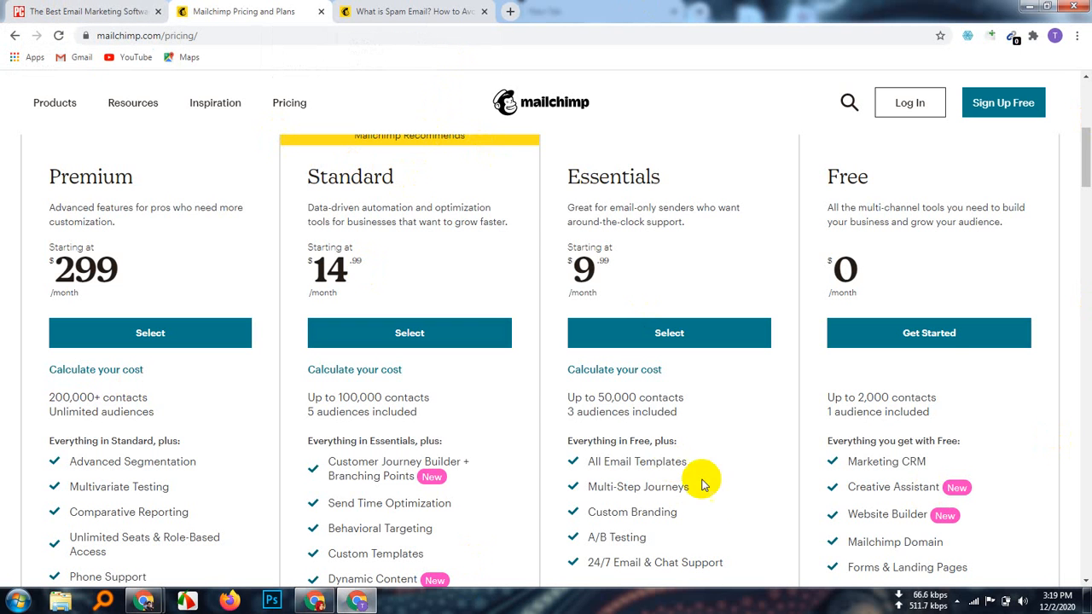
scroll(750, 463, up, 3)
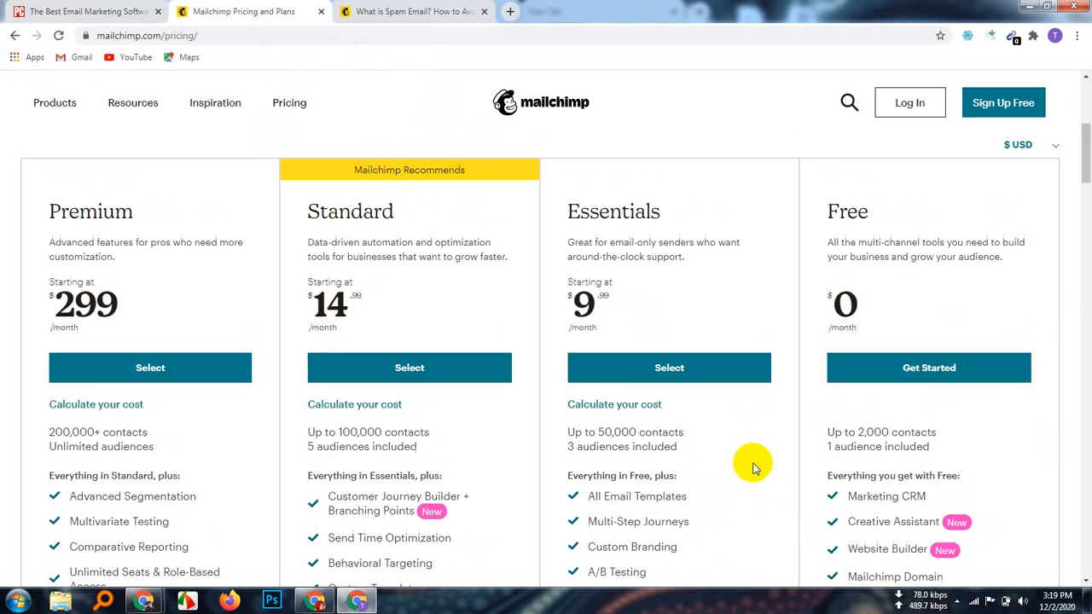
scroll(489, 341, up, 3)
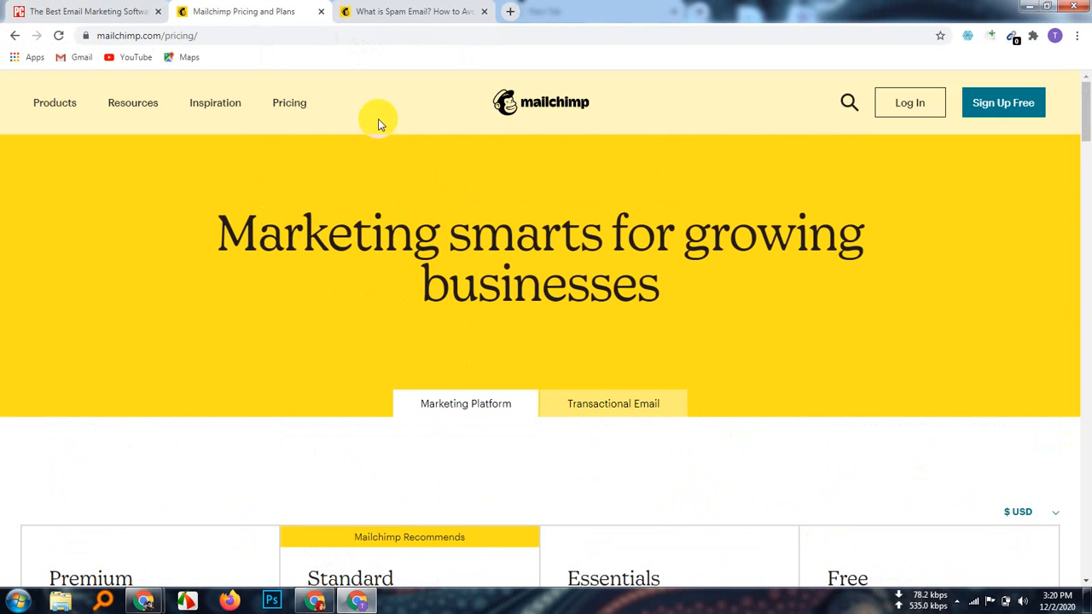
Step: Go back from the PCMag review tab to the Google results for mailchimp
click(55, 103)
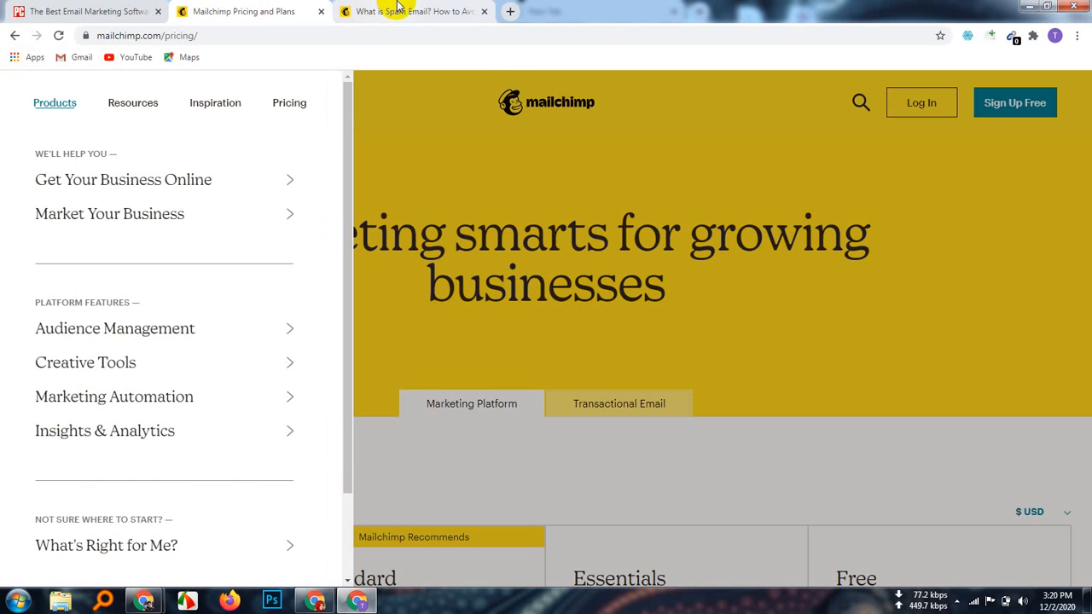
click(102, 11)
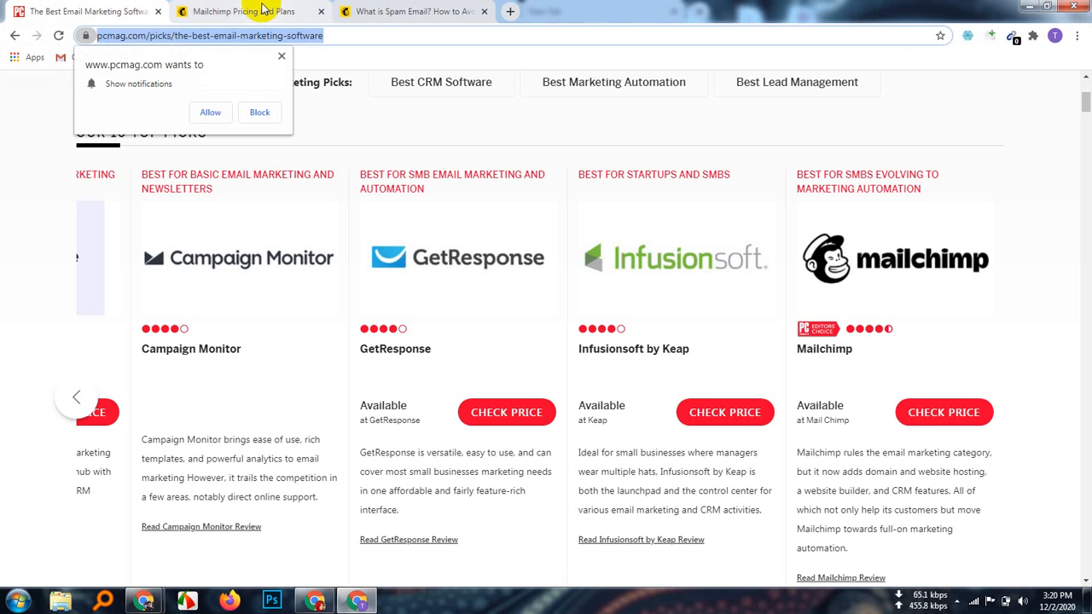
click(15, 36)
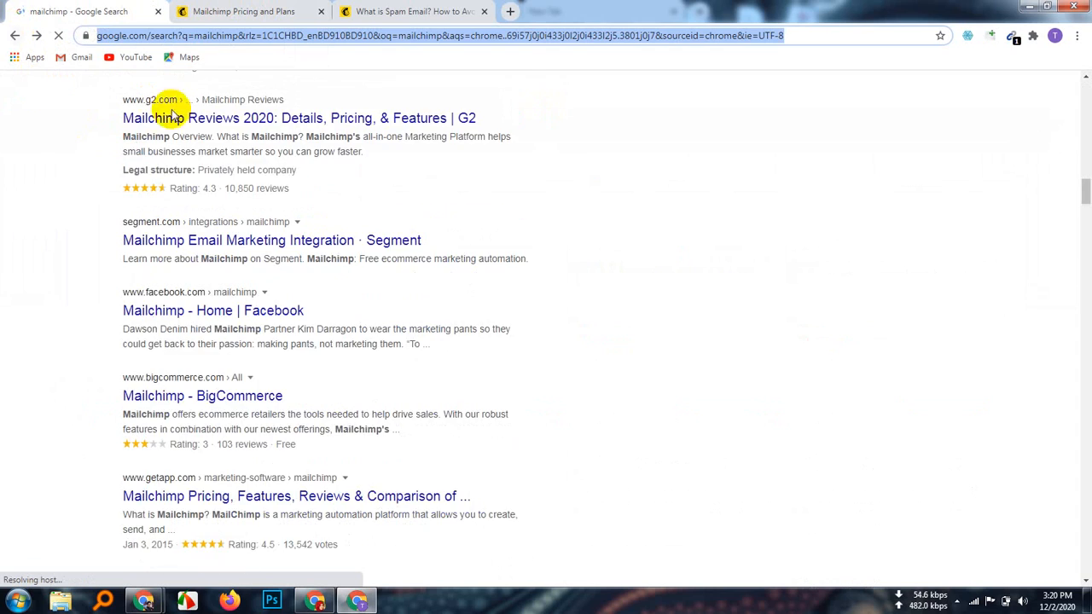
Step: Open Mailchimp's Sign Up Free sitelink from the search results
scroll(538, 470, up, 6)
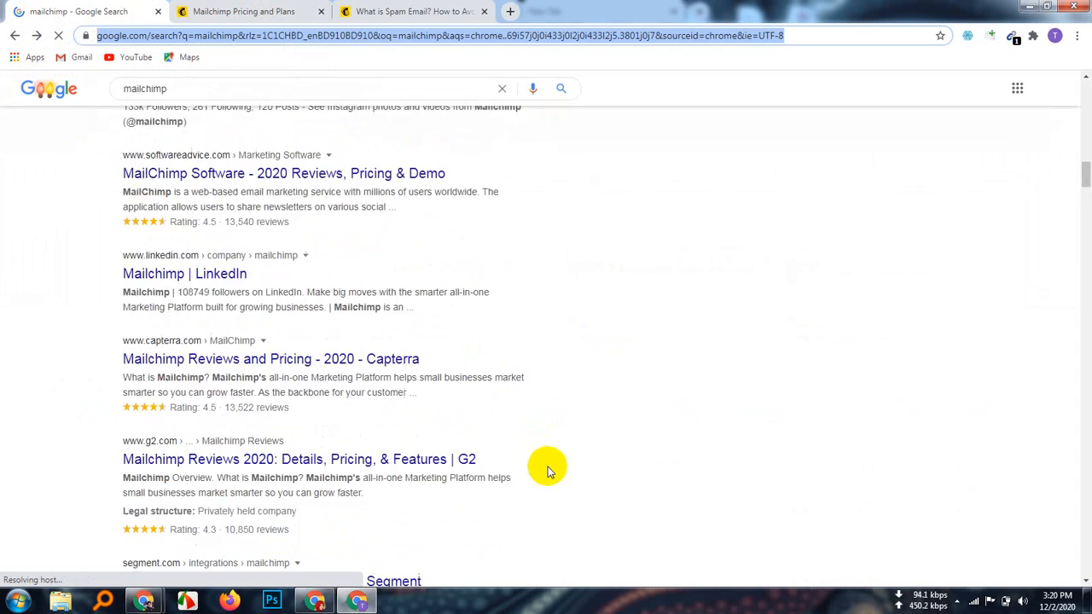
scroll(530, 461, up, 15)
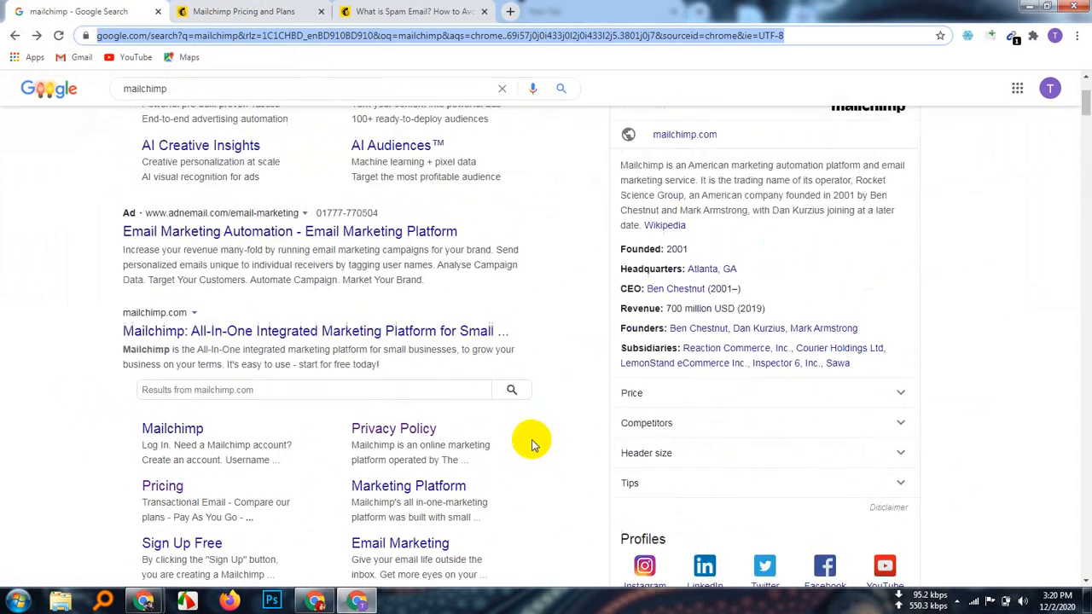
scroll(529, 440, down, 3)
scroll(529, 435, up, 3)
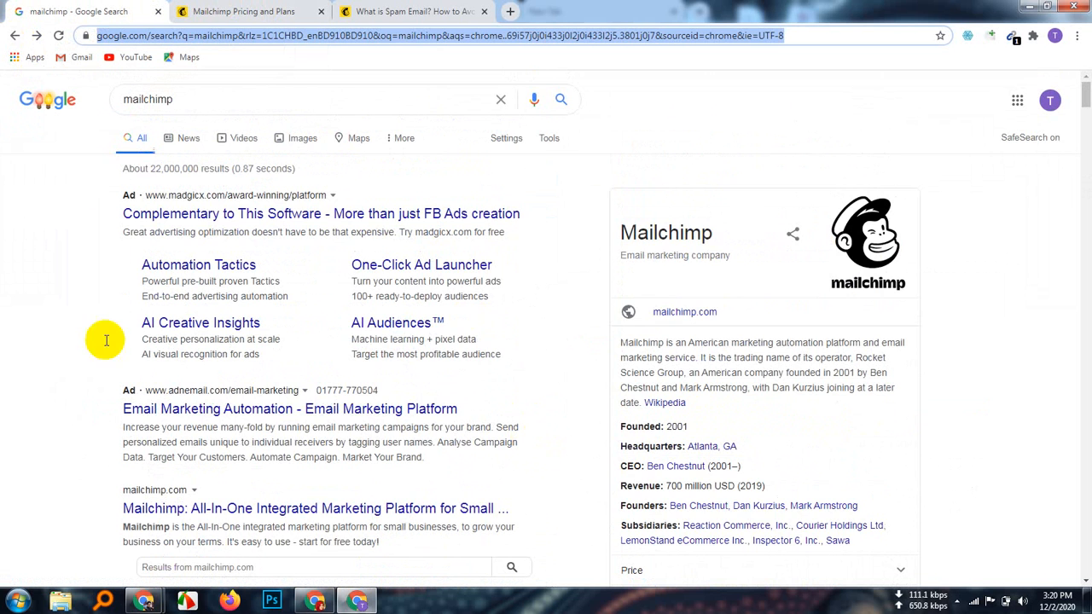
scroll(212, 459, down, 2)
scroll(226, 411, down, 1)
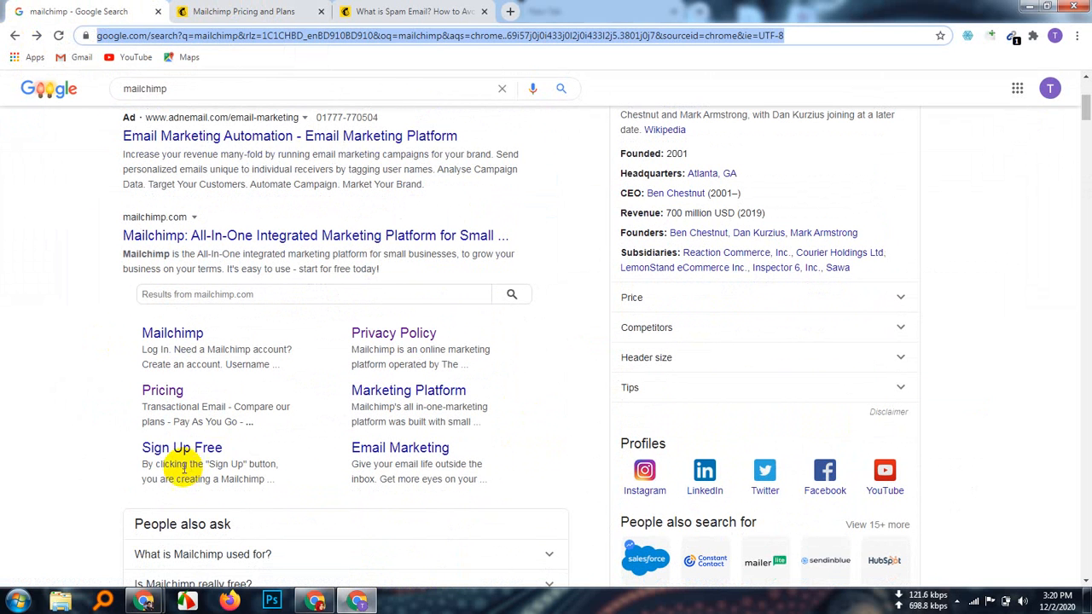
click(219, 449)
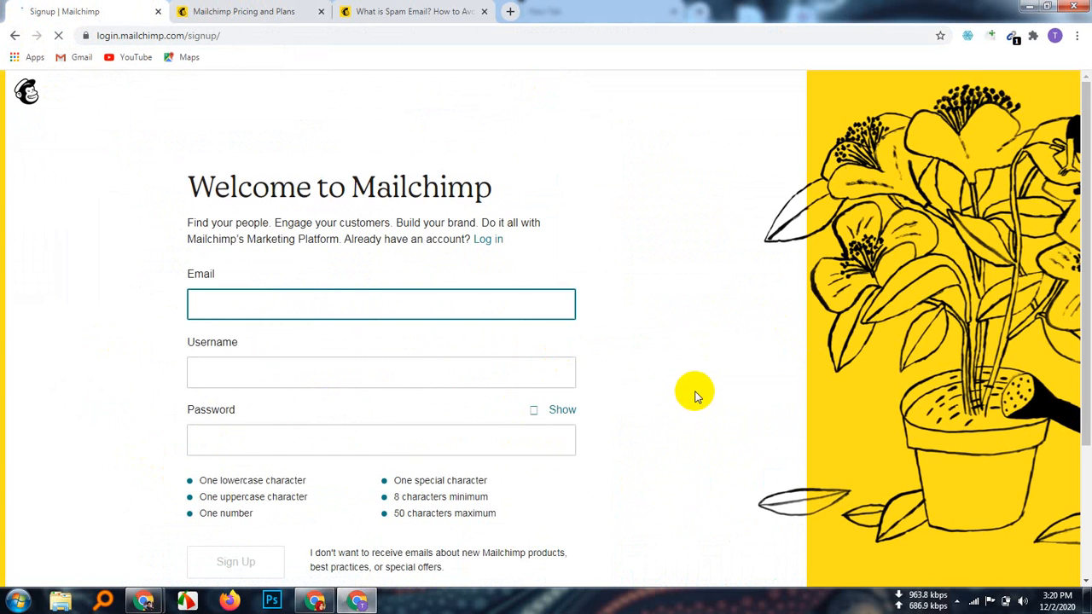
Step: Check the signup form's empty Email, Username and Password fields, dismissing autofill suggestions
scroll(696, 395, down, 3)
scroll(695, 393, up, 3)
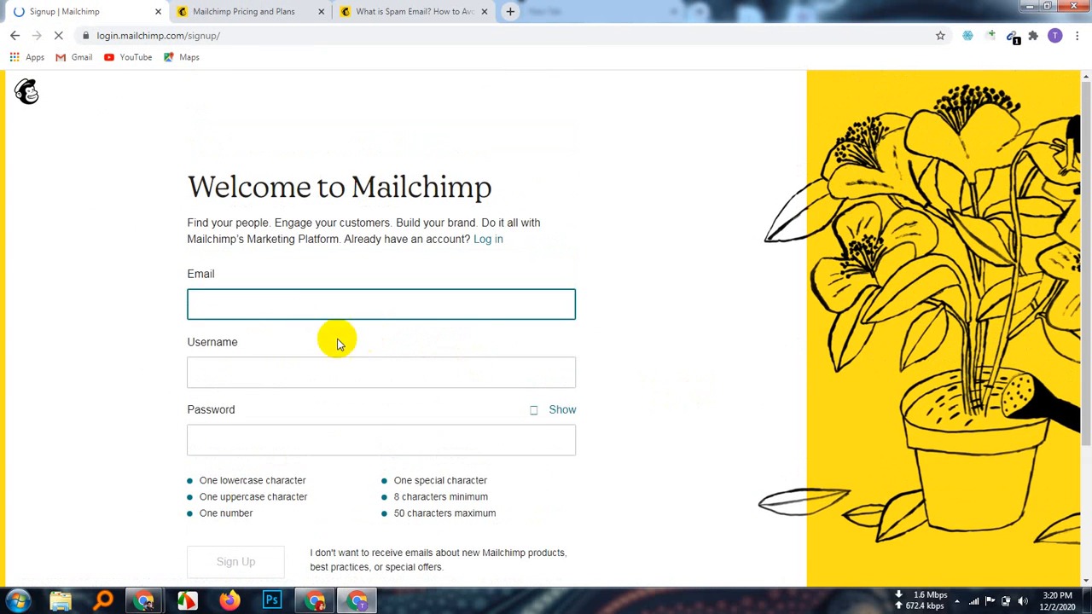
click(261, 300)
click(90, 342)
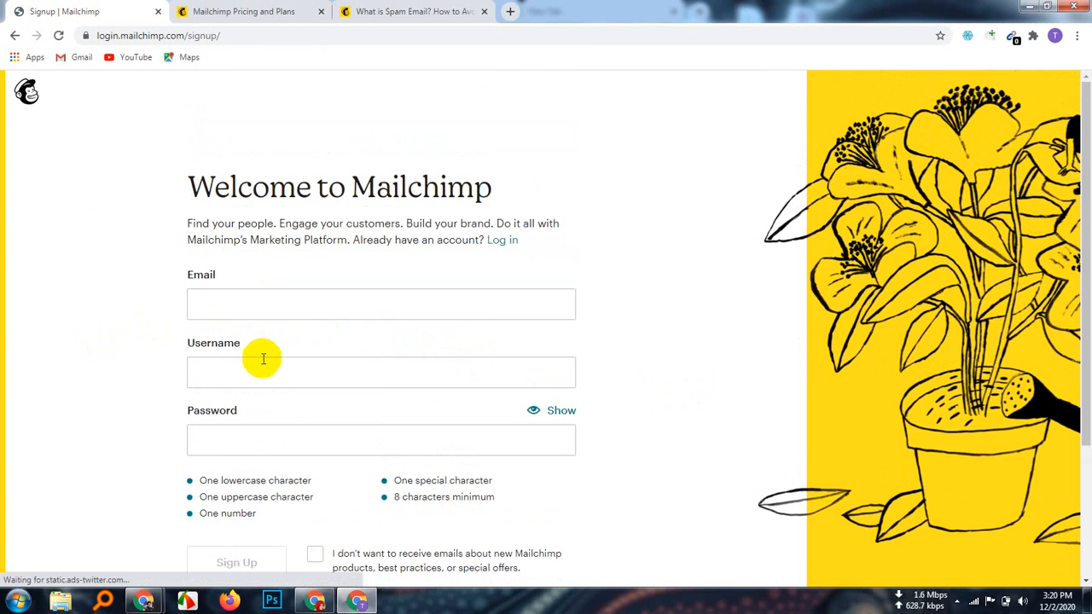
click(247, 376)
click(91, 370)
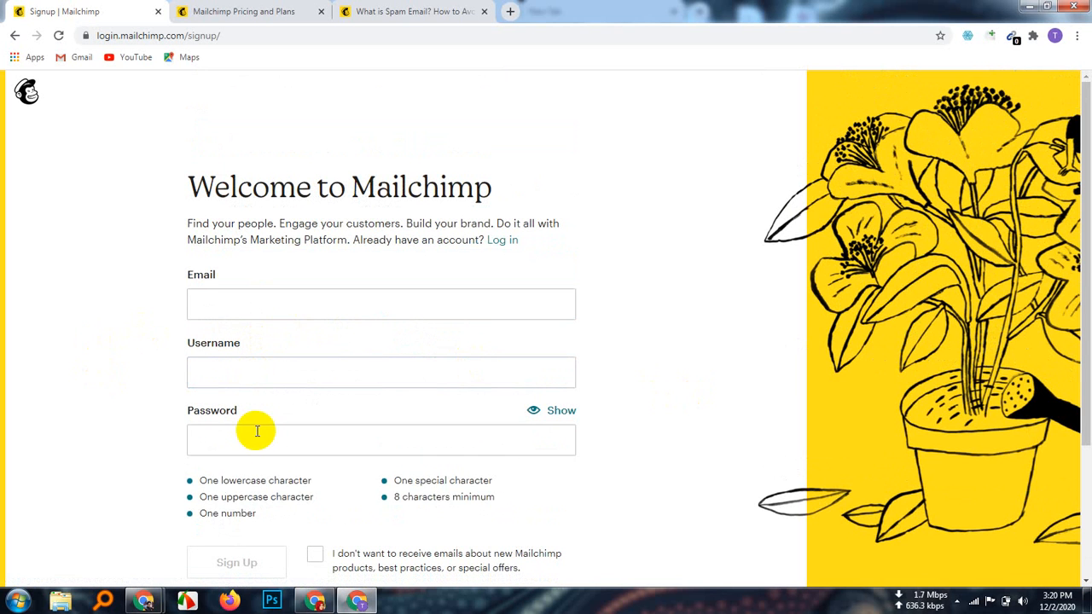
click(257, 432)
click(74, 407)
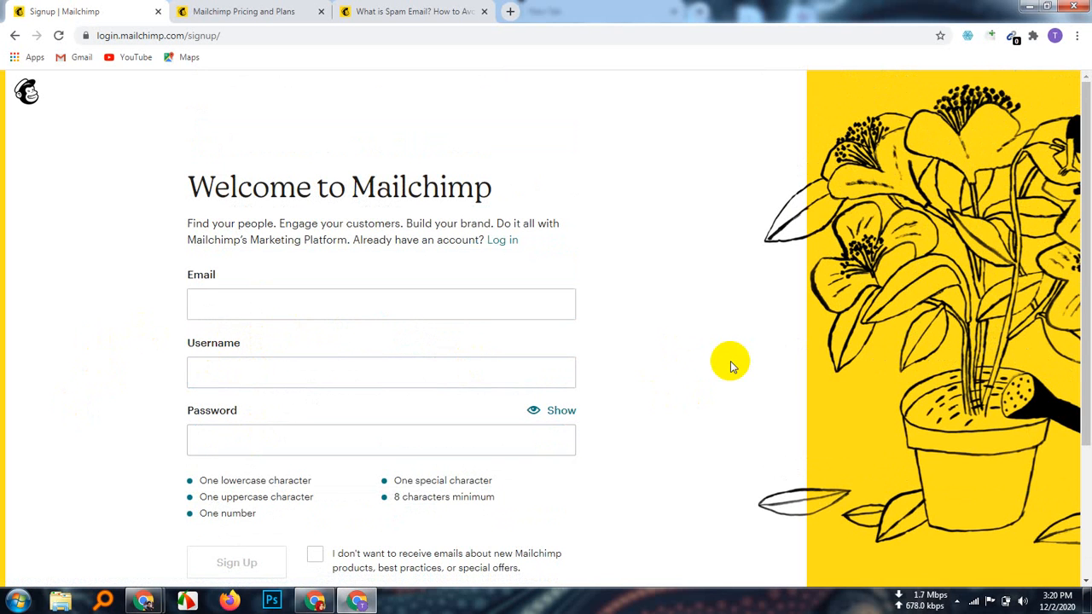
Step: Copy the signed-in Google account's e-mail address from its account panel in a new tab
click(510, 11)
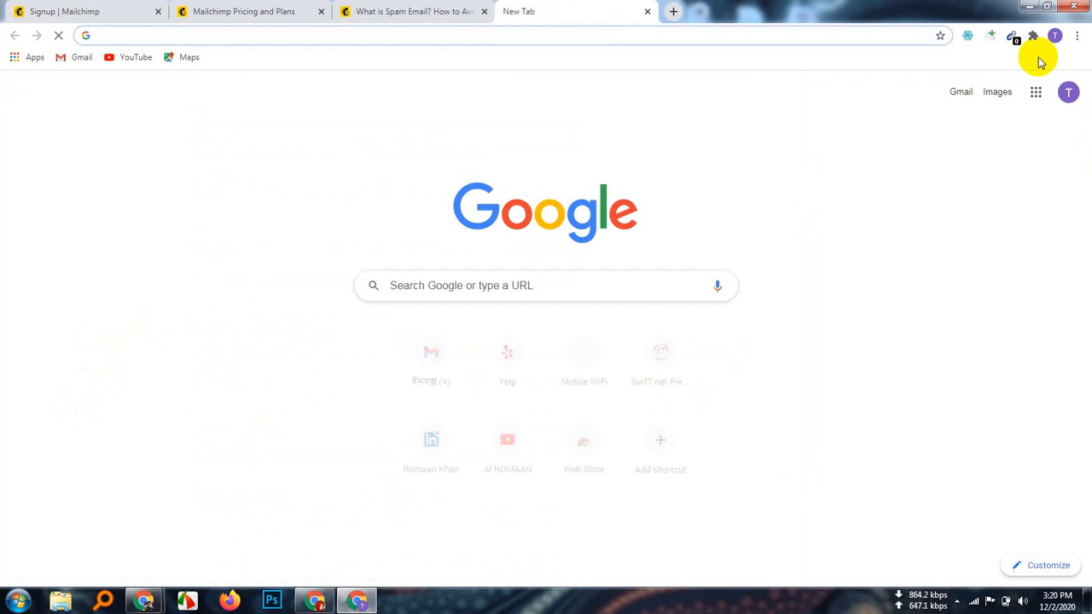
click(1070, 94)
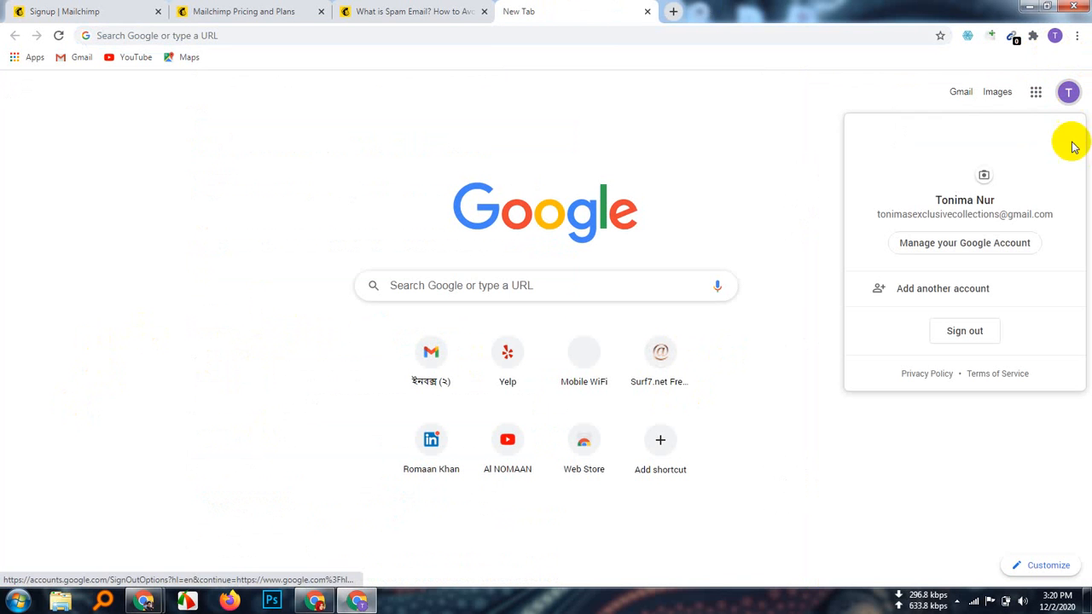
triple_click(964, 215)
right_click(889, 214)
click(820, 222)
click(715, 195)
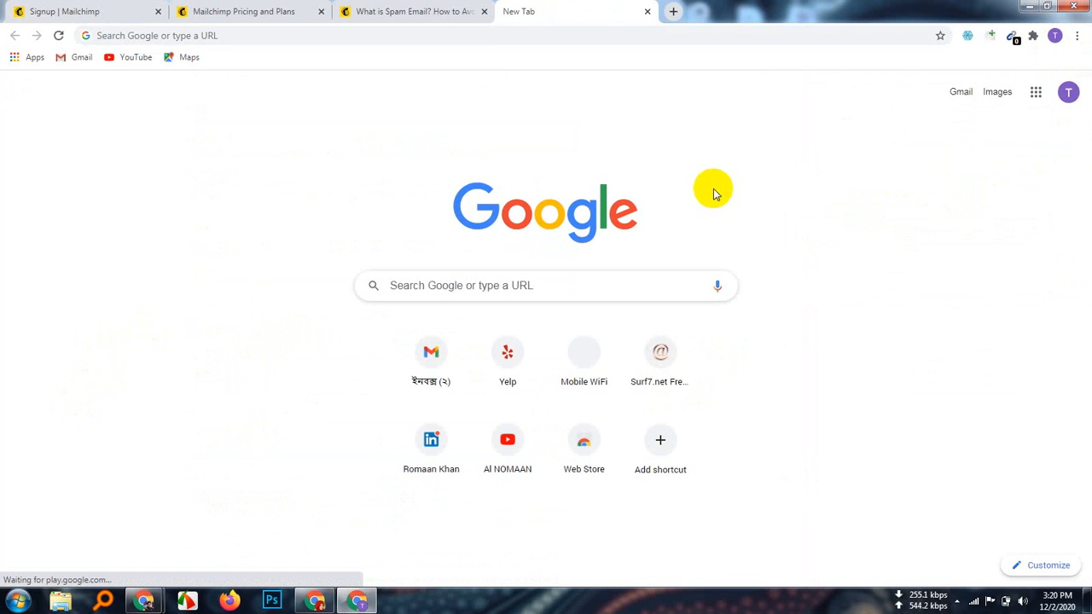
Step: Paste the copied e-mail address into the signup form's Email field
click(31, 12)
click(273, 300)
right_click(273, 299)
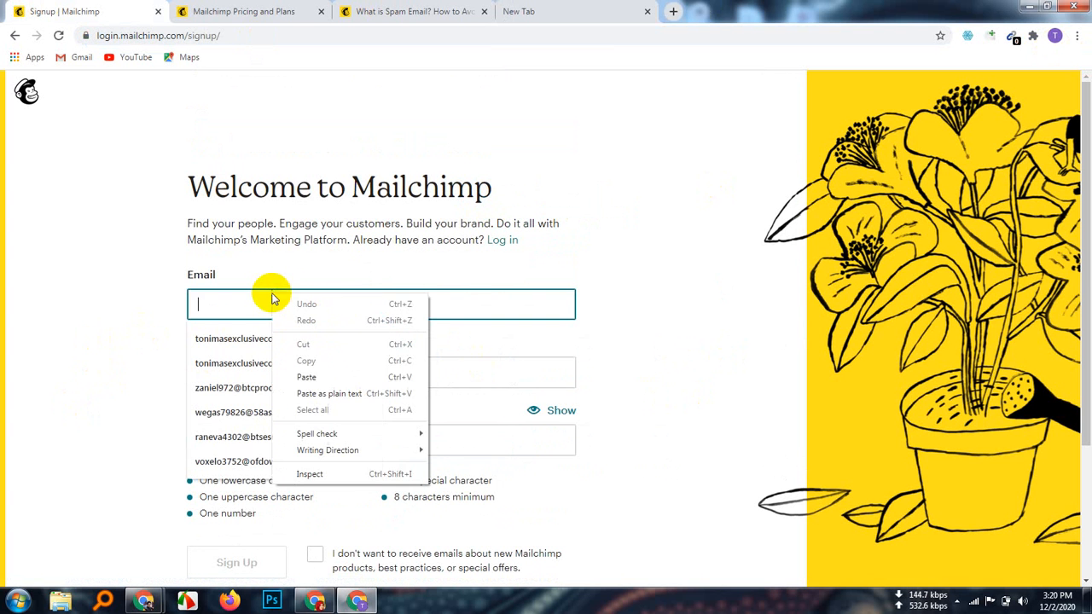
click(309, 378)
click(169, 339)
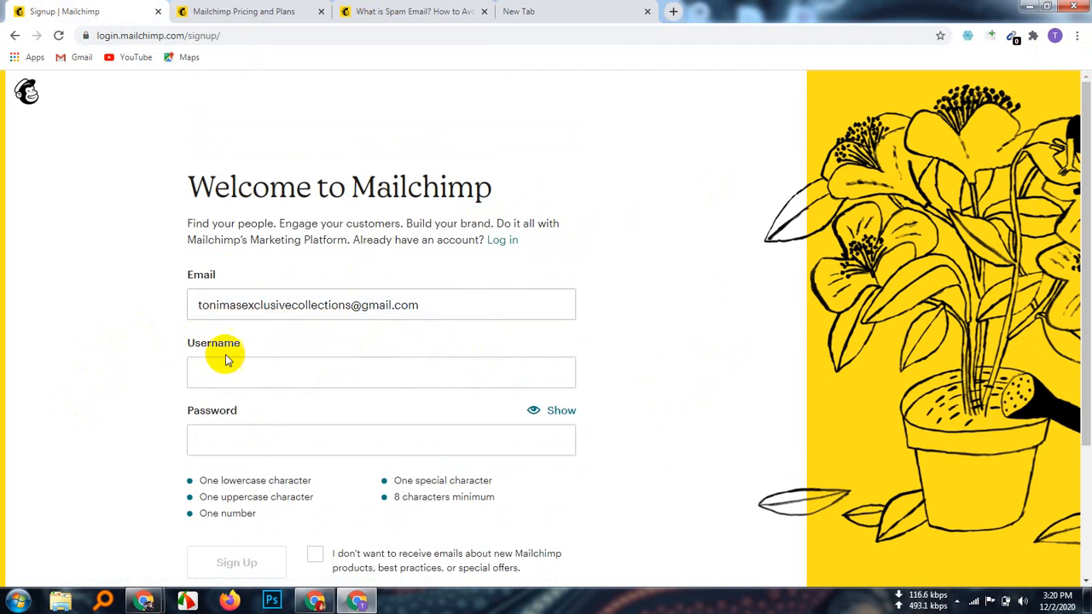
Step: Enter 'Fiverr' as the username and type a strong password that meets every requirement
click(256, 367)
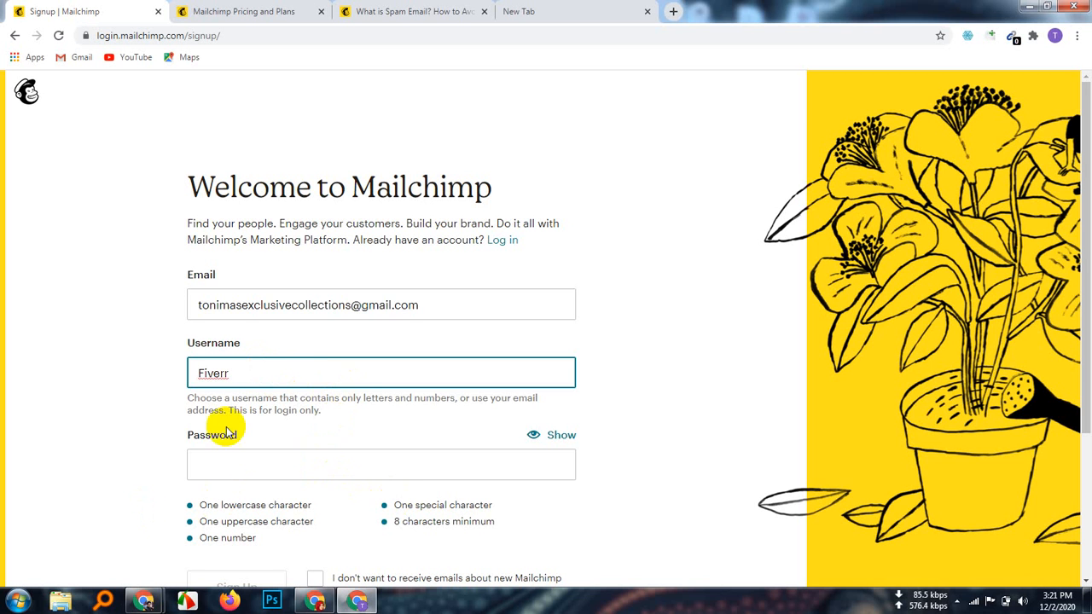
click(256, 465)
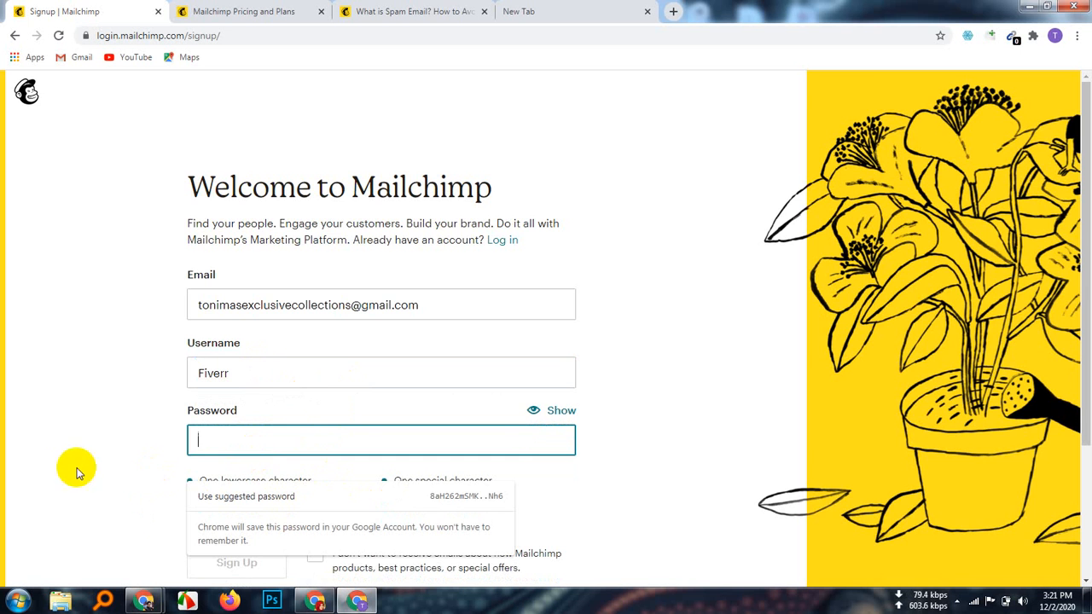
scroll(70, 465, down, 2)
scroll(69, 465, down, 1)
scroll(69, 465, up, 1)
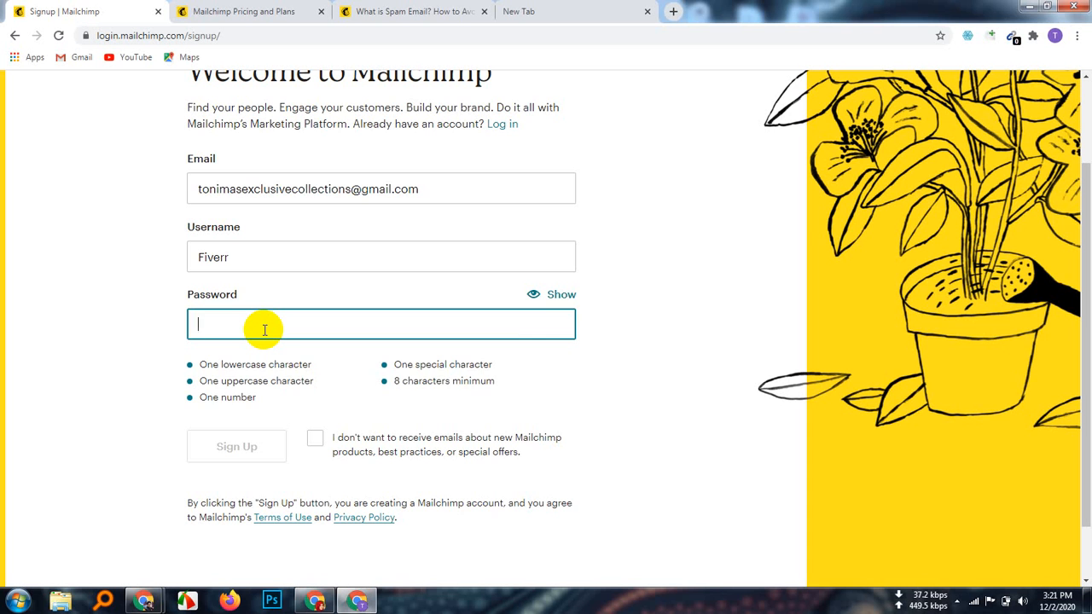
text(a)
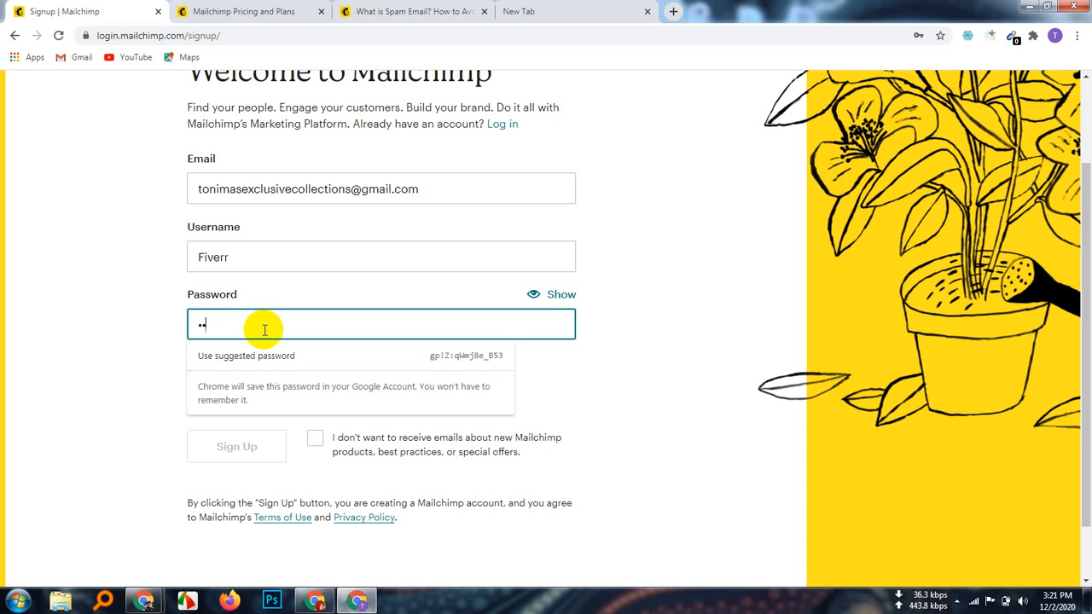
text(12)
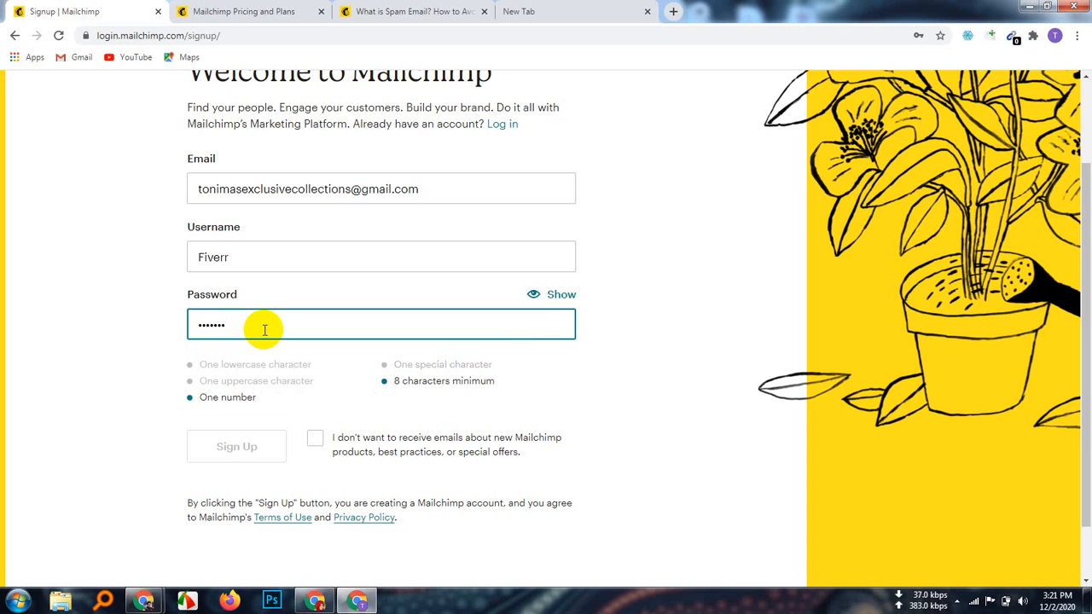
text(•••)
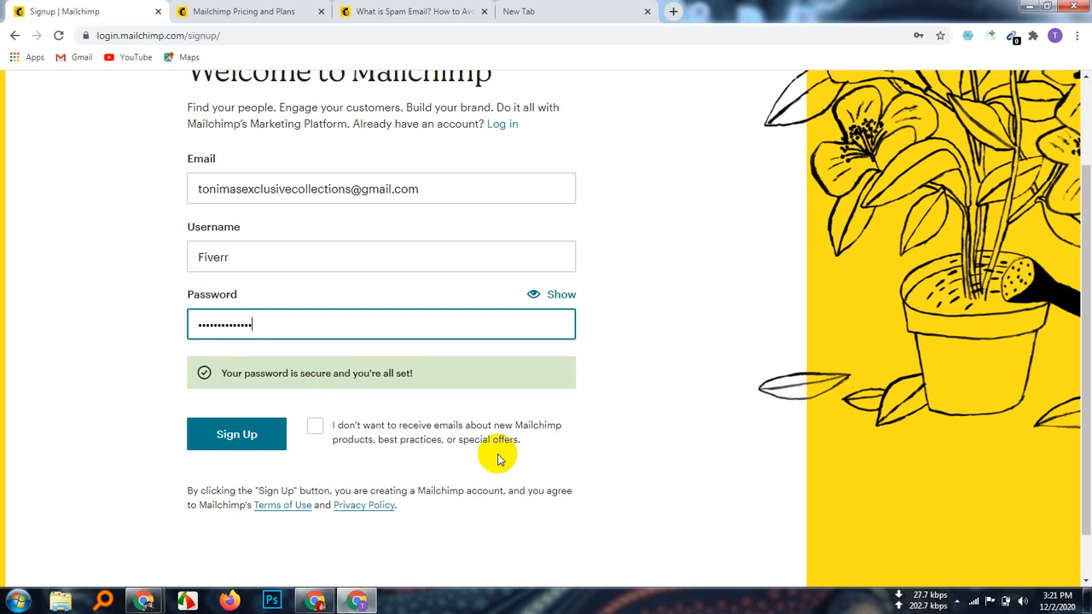
Step: Tick the opt-out box for Mailchimp marketing emails after briefly viewing the spam article and pricing tabs
click(313, 426)
click(315, 427)
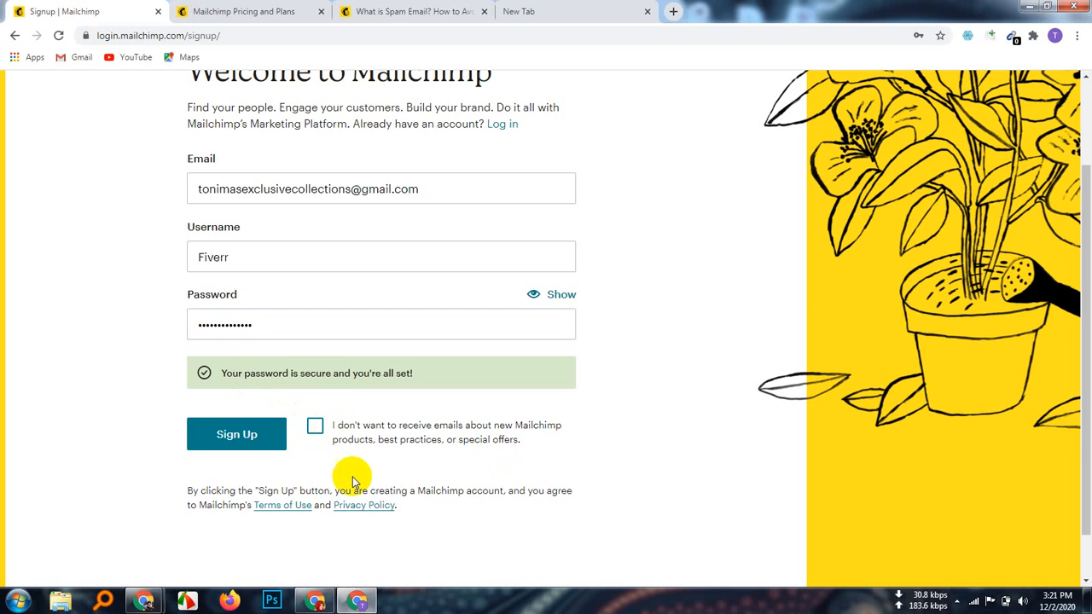
click(315, 426)
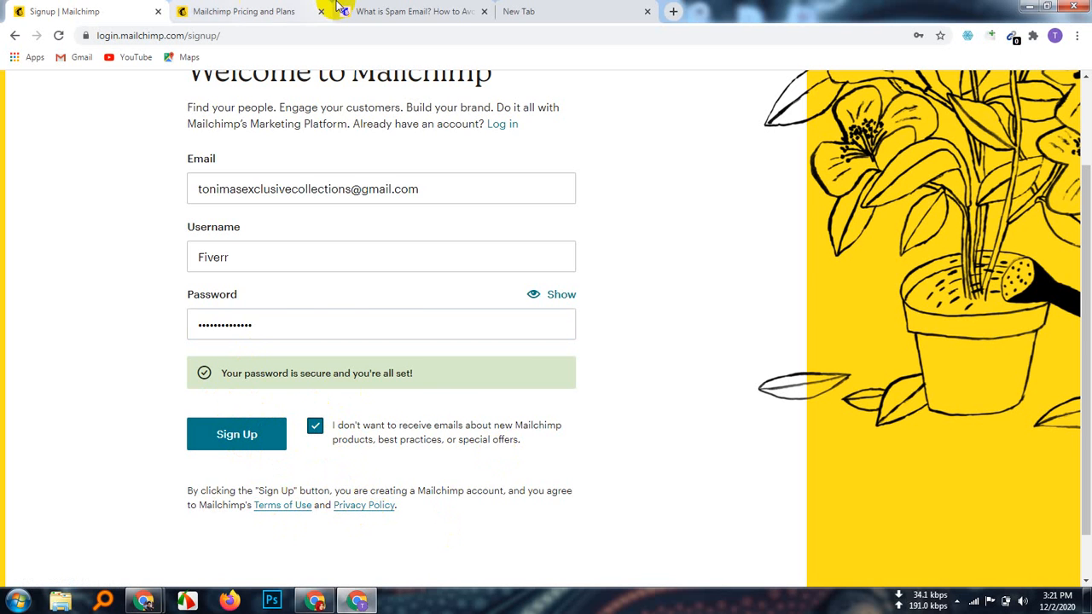
click(401, 18)
click(217, 13)
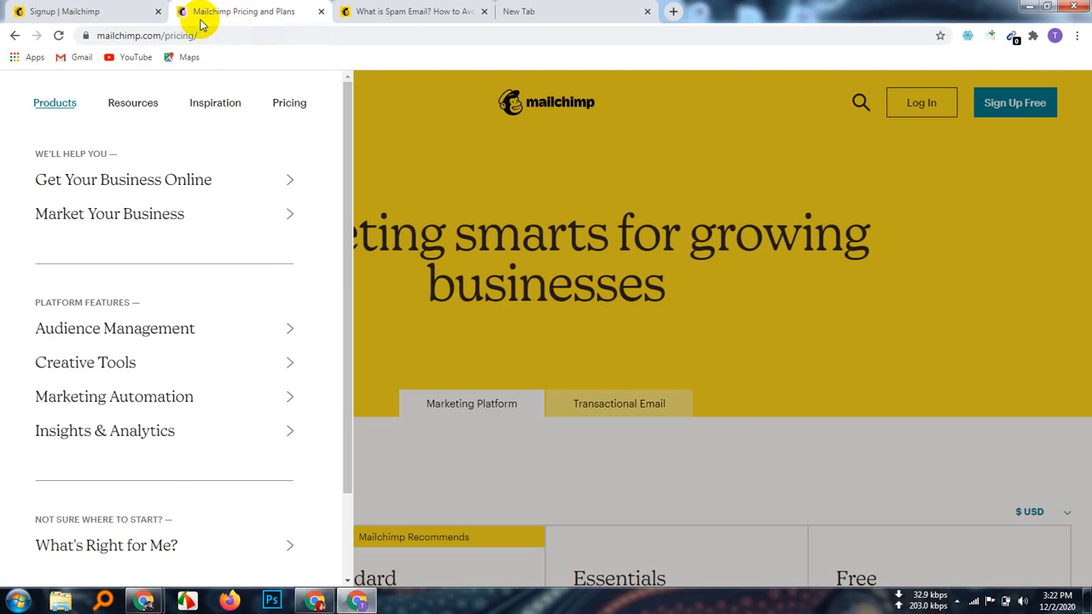
click(144, 21)
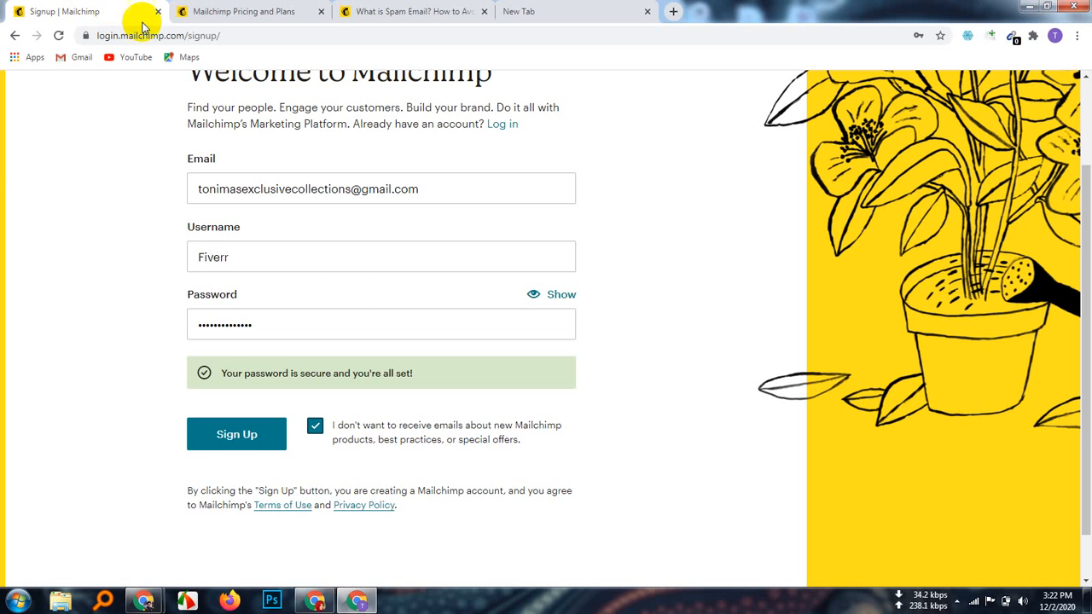
Step: Open the Terms of Use and Privacy Policy in new tabs, then submit the signup form
right_click(285, 506)
click(350, 388)
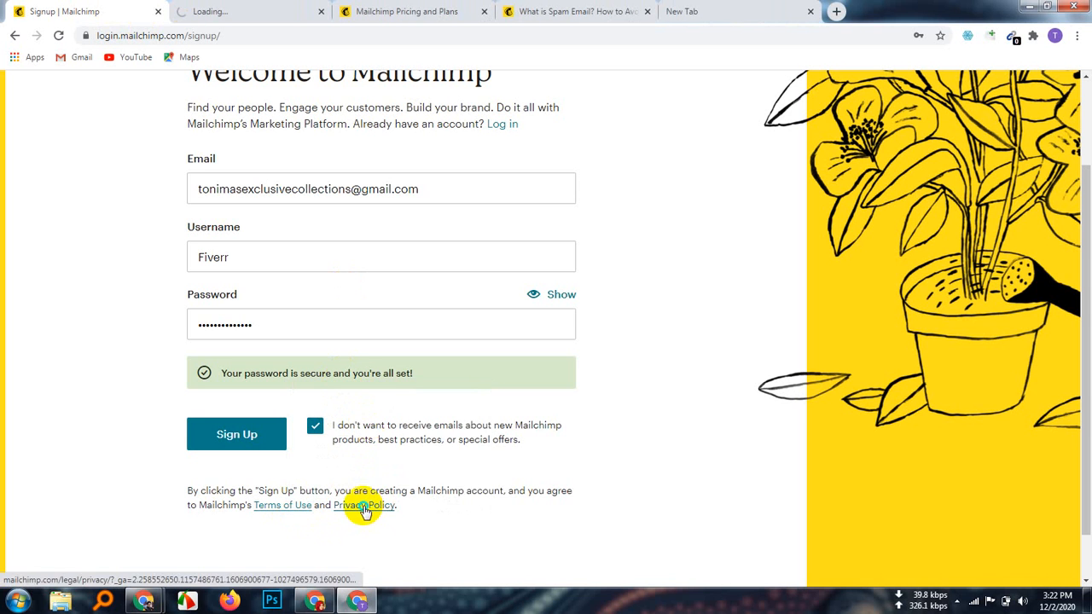
right_click(362, 507)
click(410, 385)
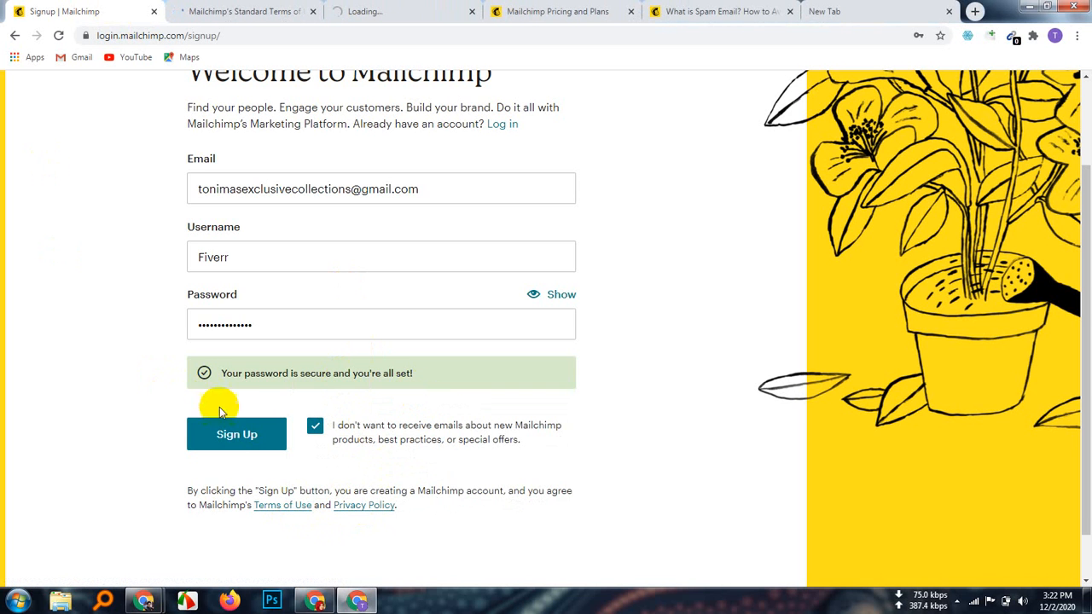
click(237, 436)
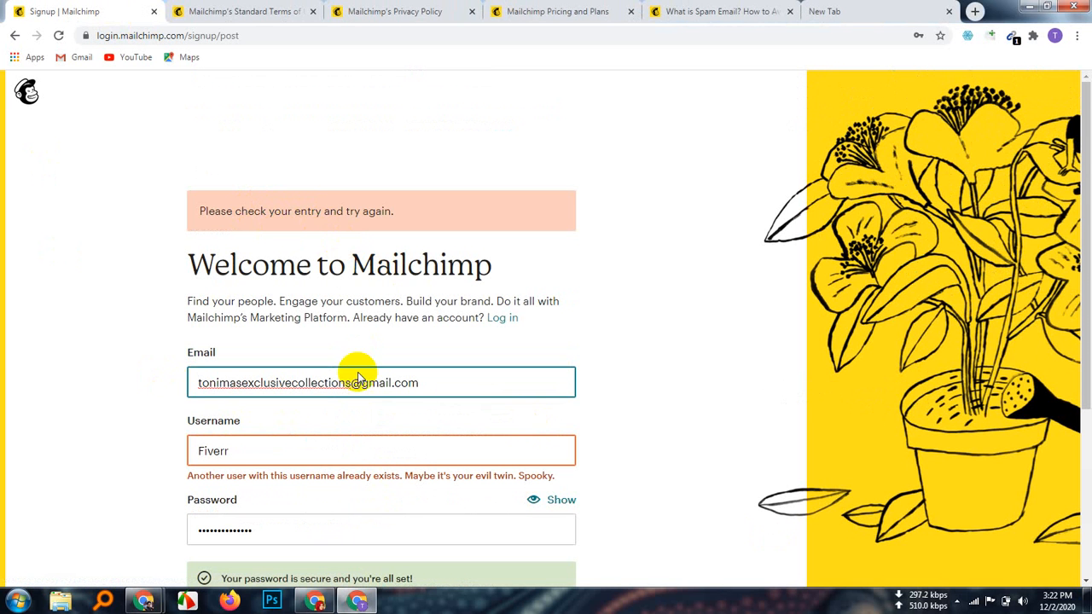
Step: Select the rejected 'Fiverr' username field, then switch to the Google New Tab page
scroll(253, 450, down, 1)
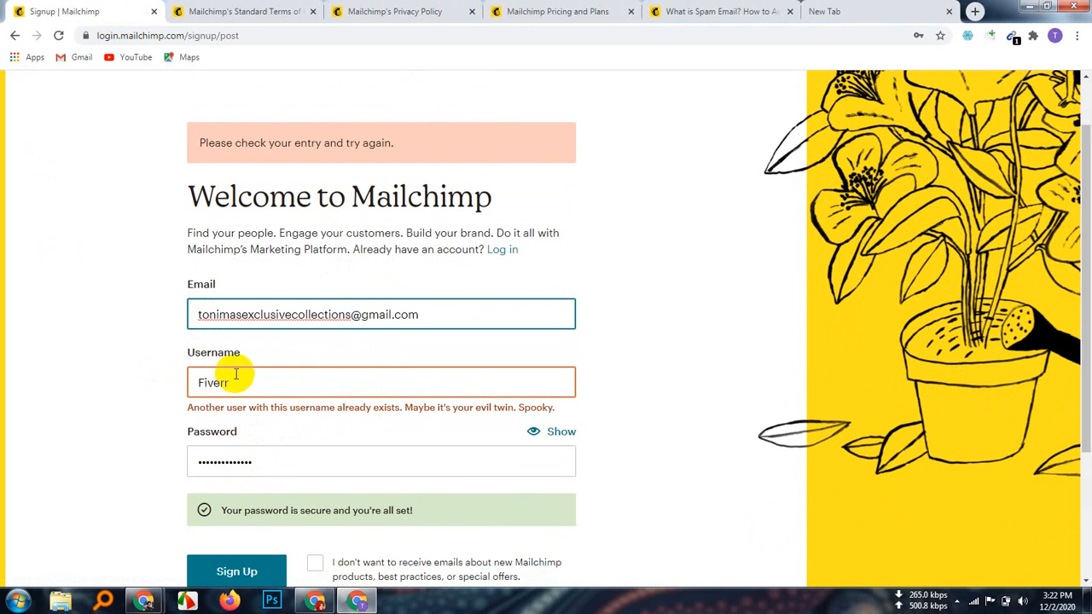
click(298, 385)
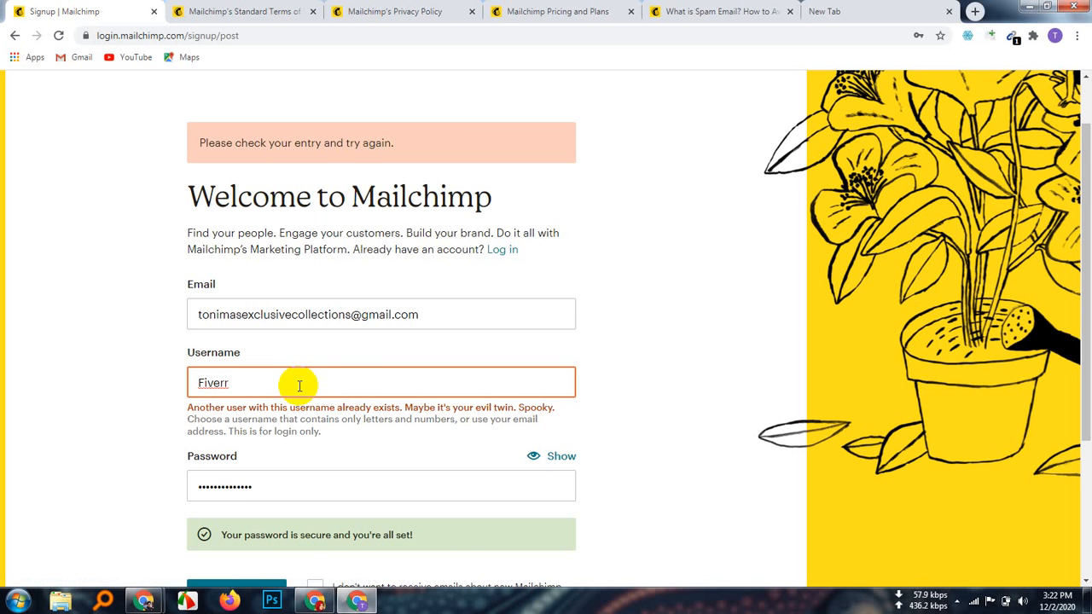
click(873, 10)
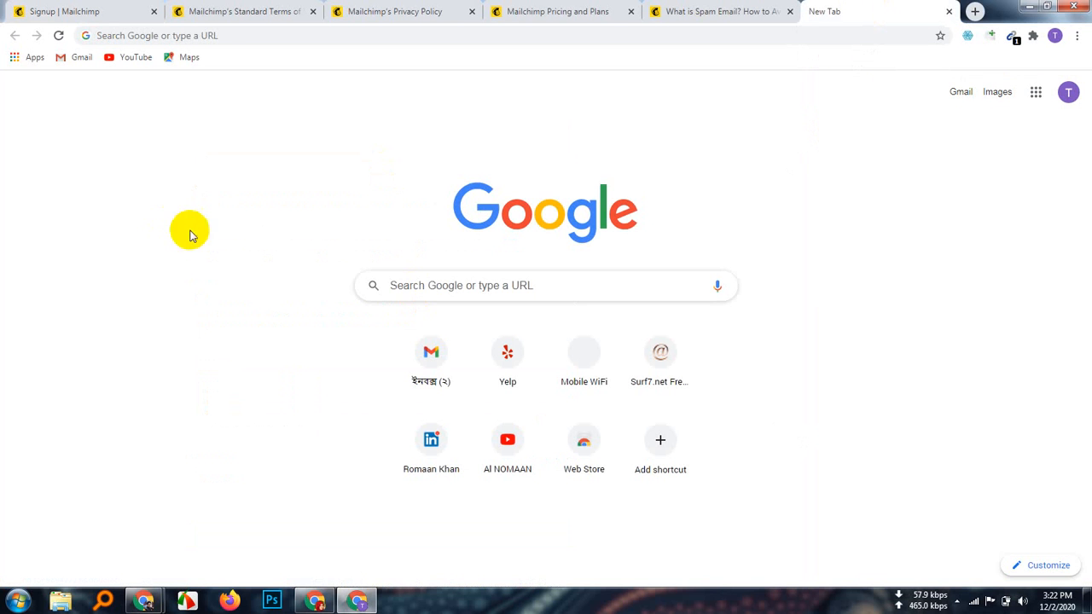
Step: Search Google for 'Fiverr owner name'
click(262, 34)
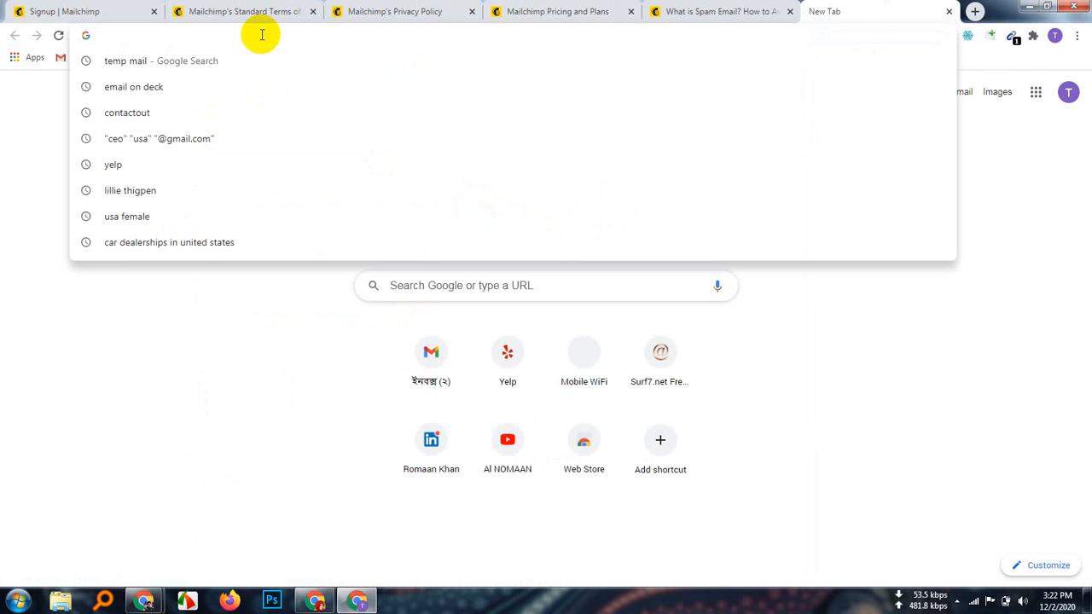
text(Fiverr)
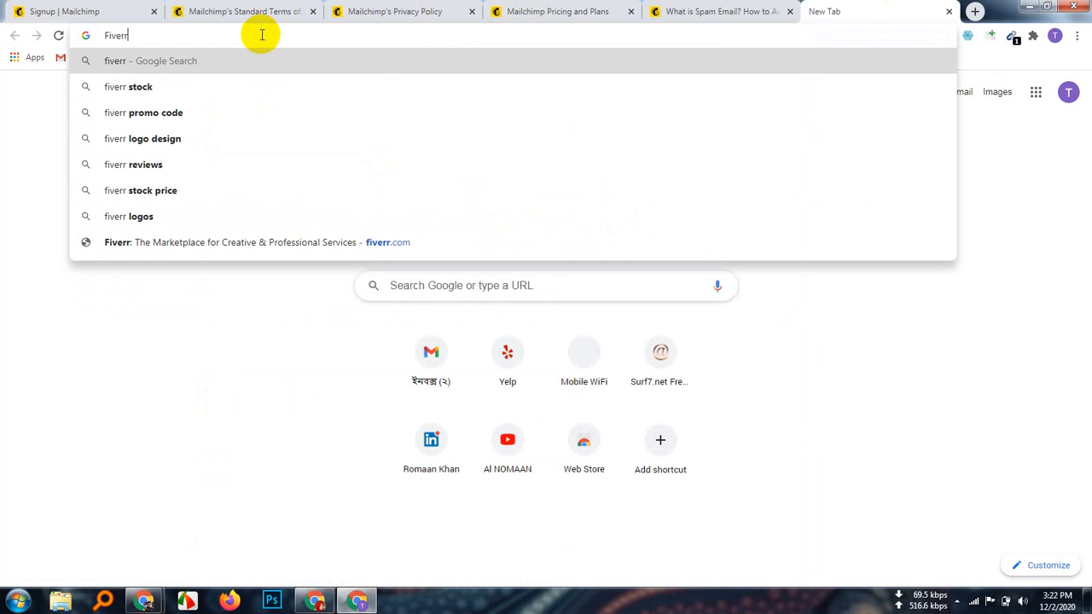
text(c)
key(BackSpace)
key(BackSpace)
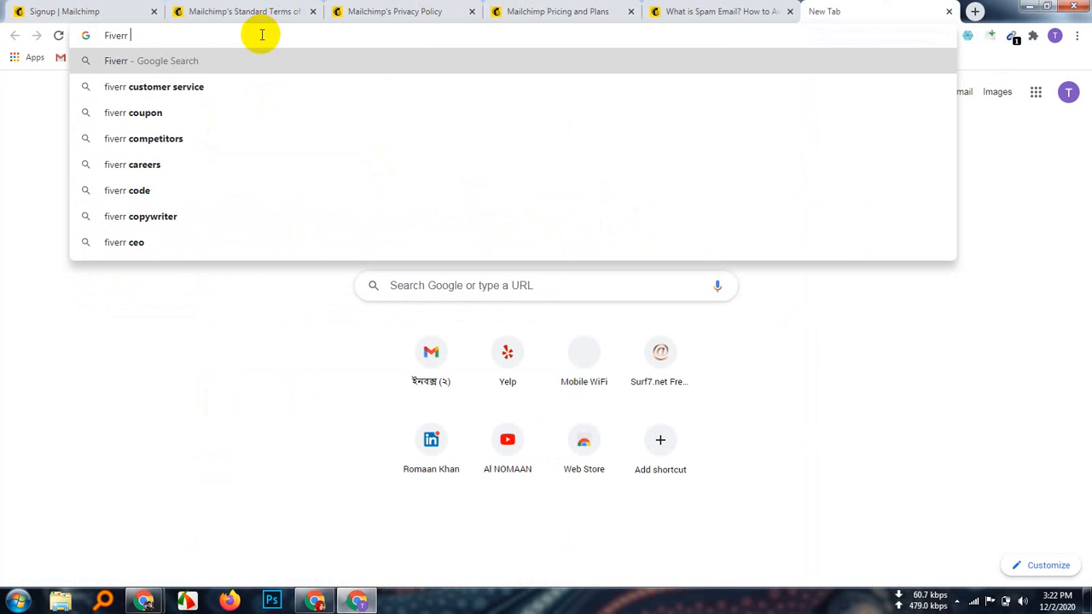
text(founder)
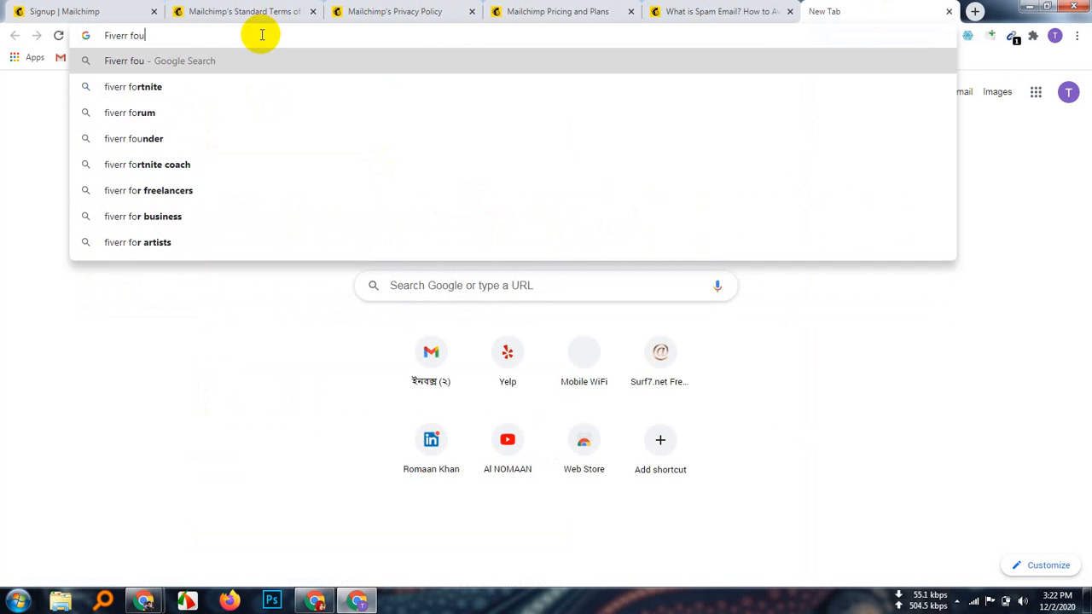
key(BackSpace)
key(BackSpace)
key(BackSpace)
key(BackSpace)
key(BackSpace)
key(BackSpace)
key(BackSpace)
key(BackSpace)
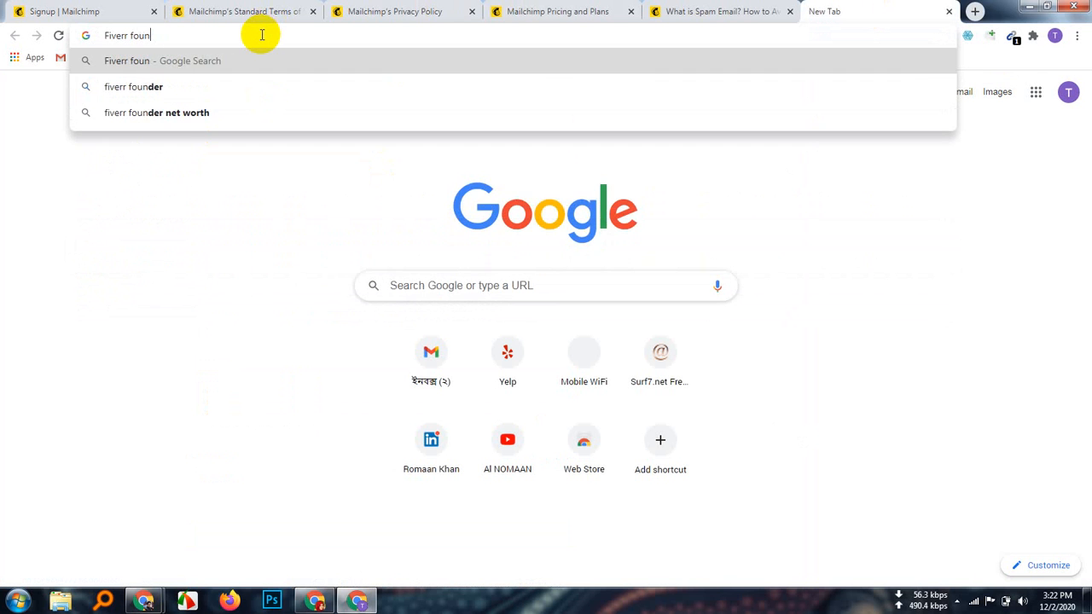
text(o)
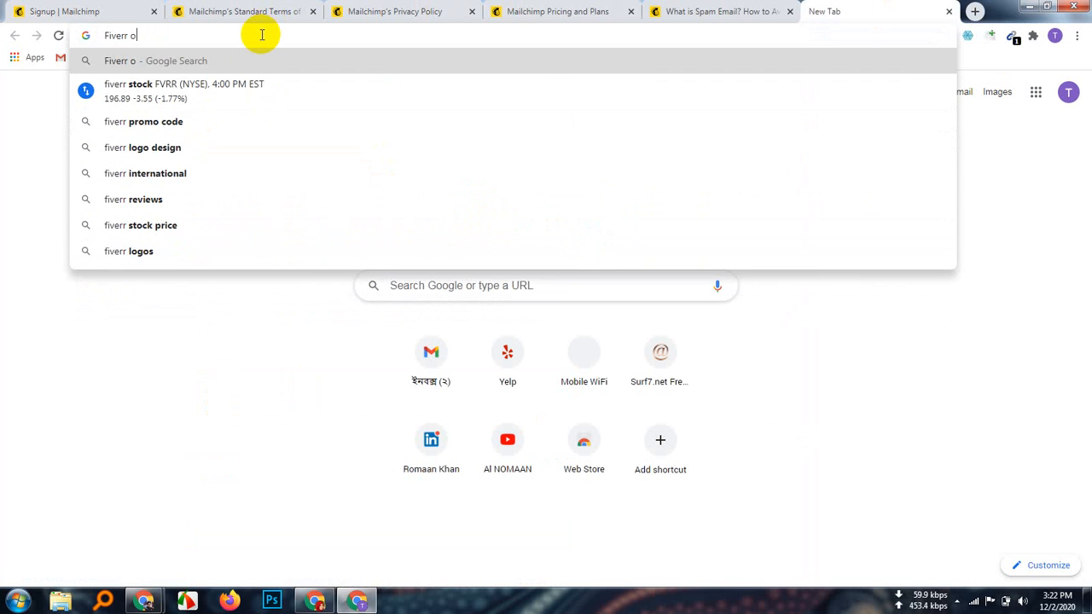
text(wner)
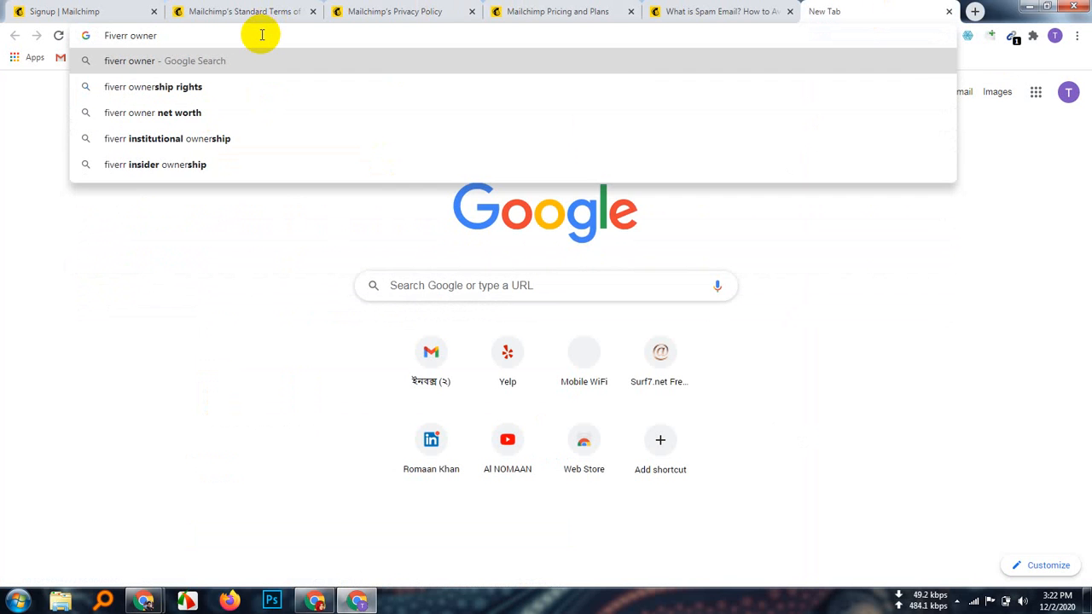
text( name)
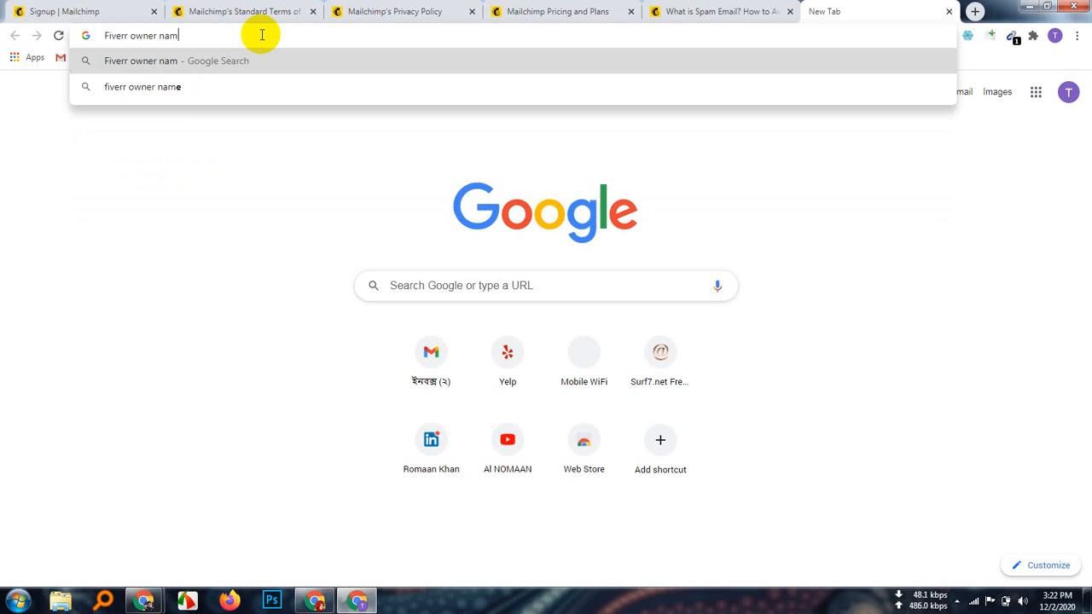
key(Return)
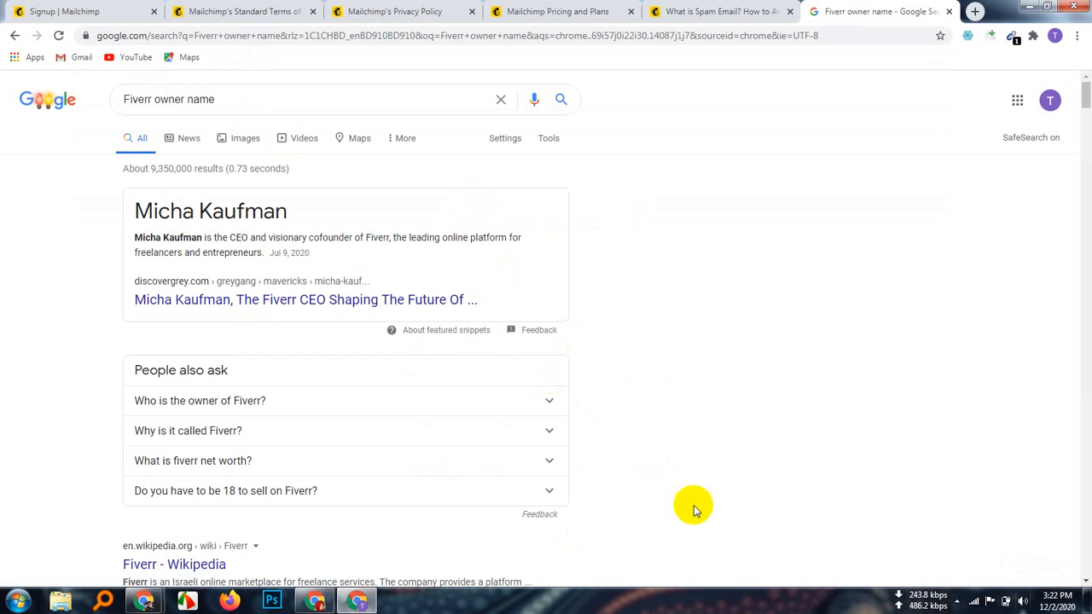
Step: Change the Google query to 'Fiverr founder name' and run it
scroll(700, 499, down, 2)
scroll(613, 409, up, 2)
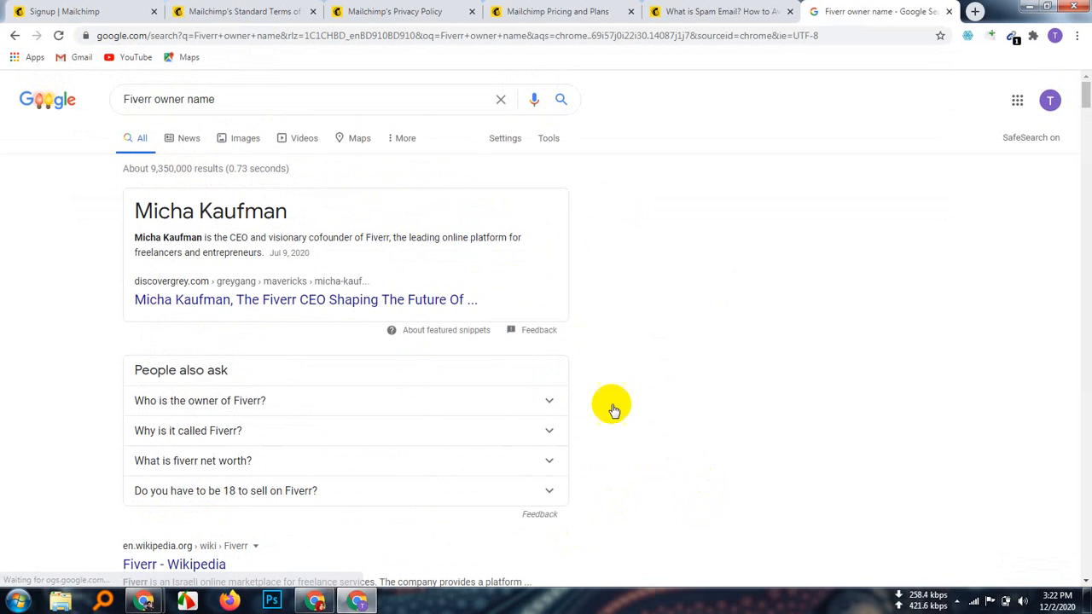
click(151, 99)
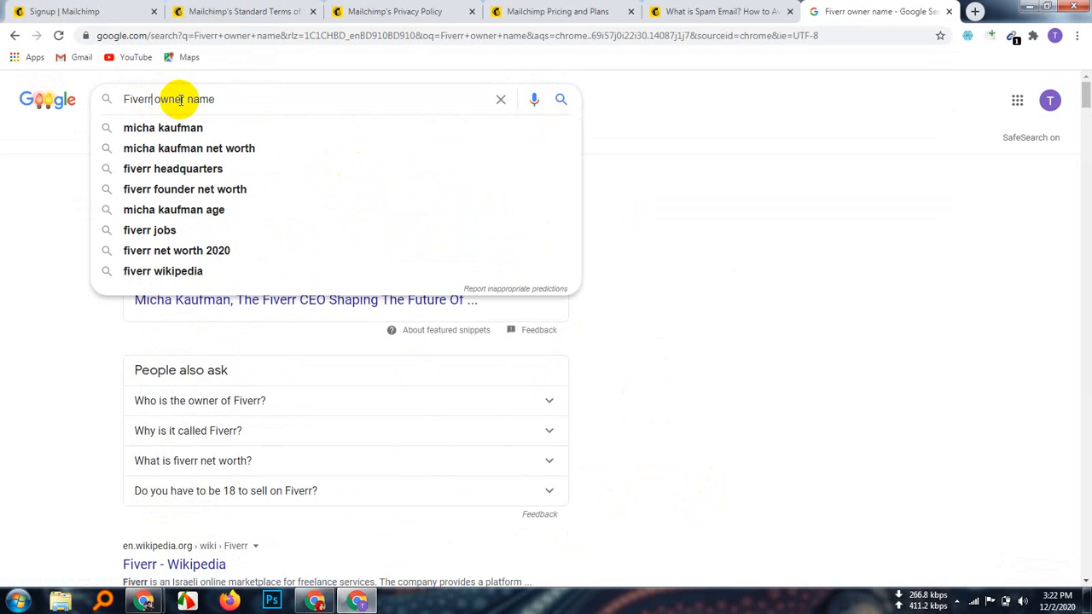
click(185, 99)
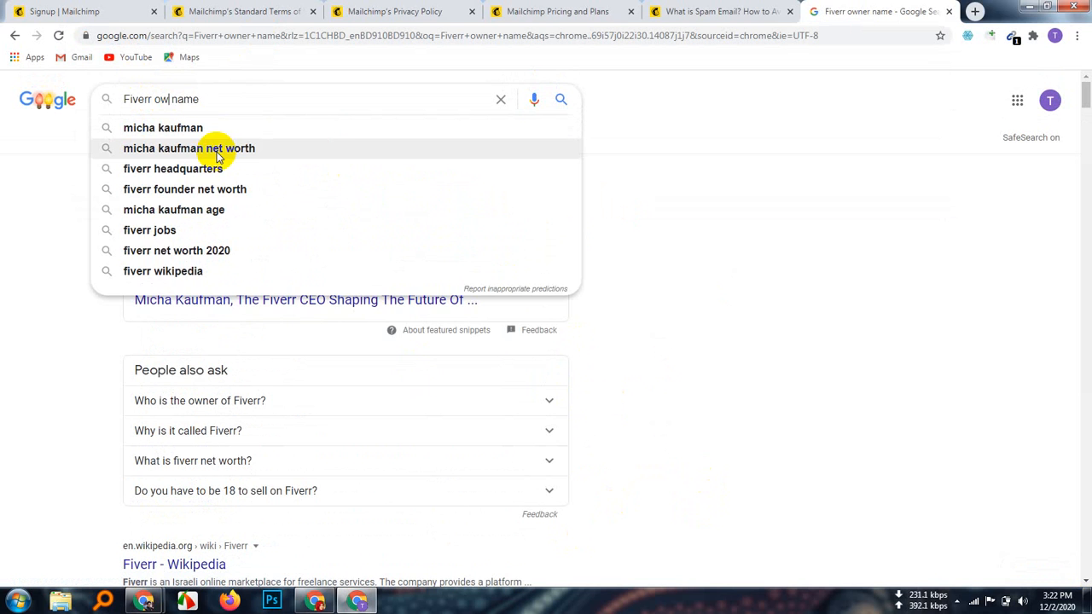
key(BackSpace)
key(BackSpace)
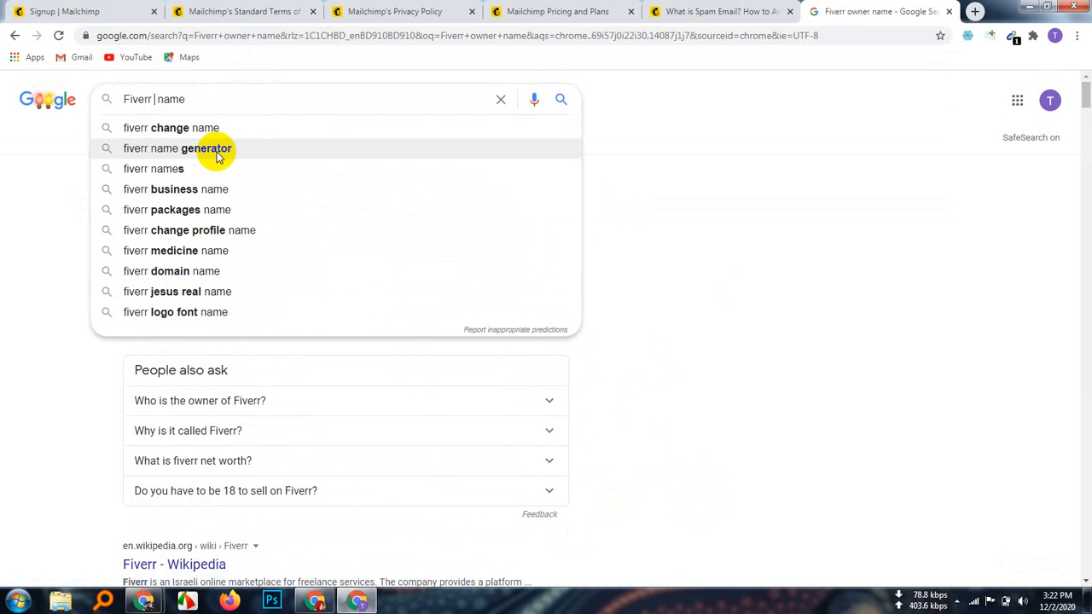
text(fou )
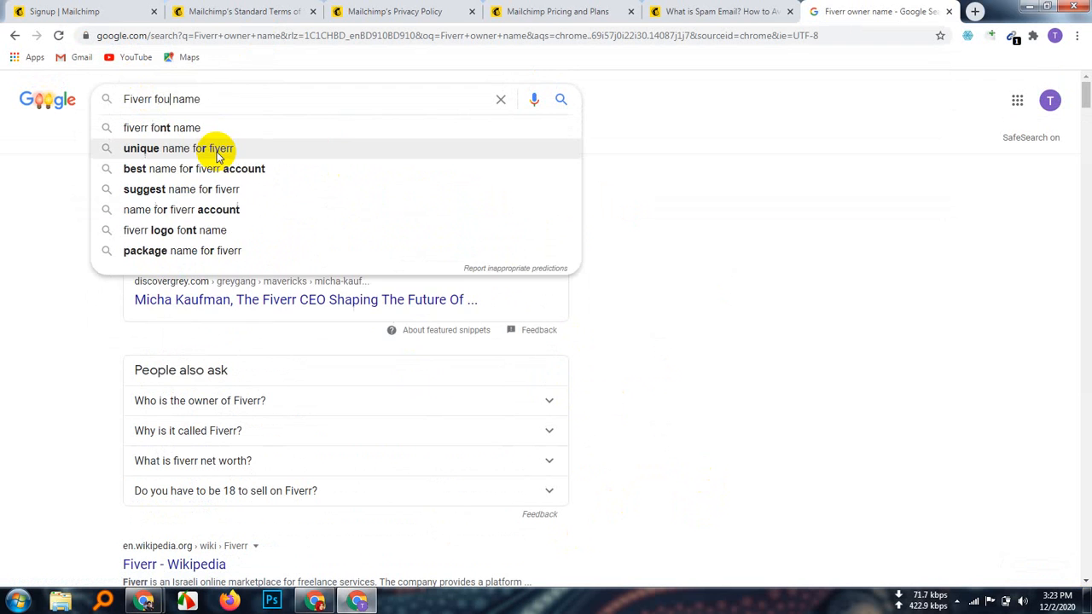
text(nder)
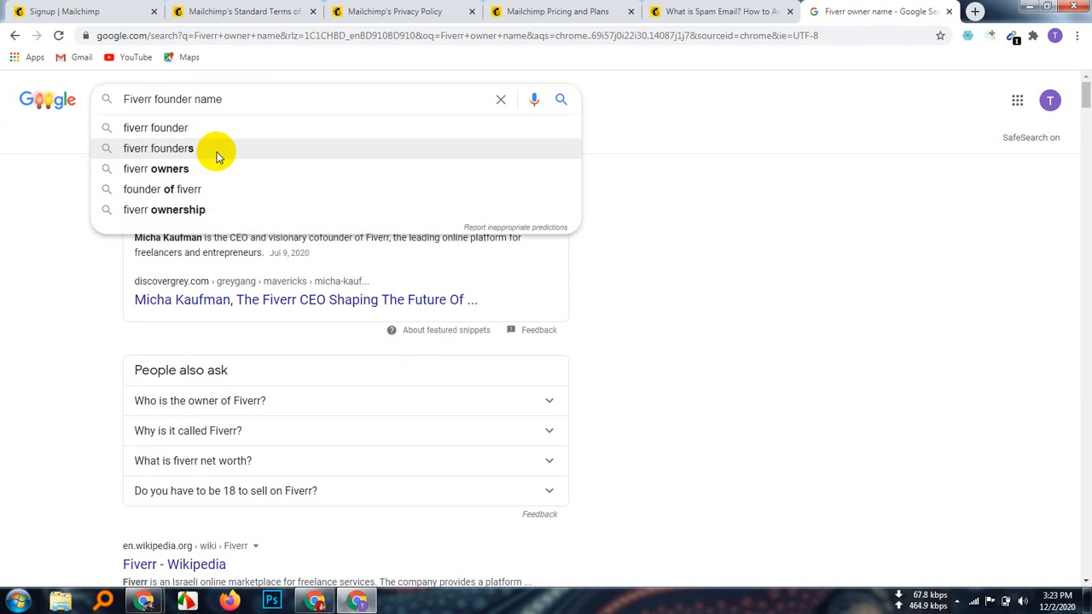
key(Return)
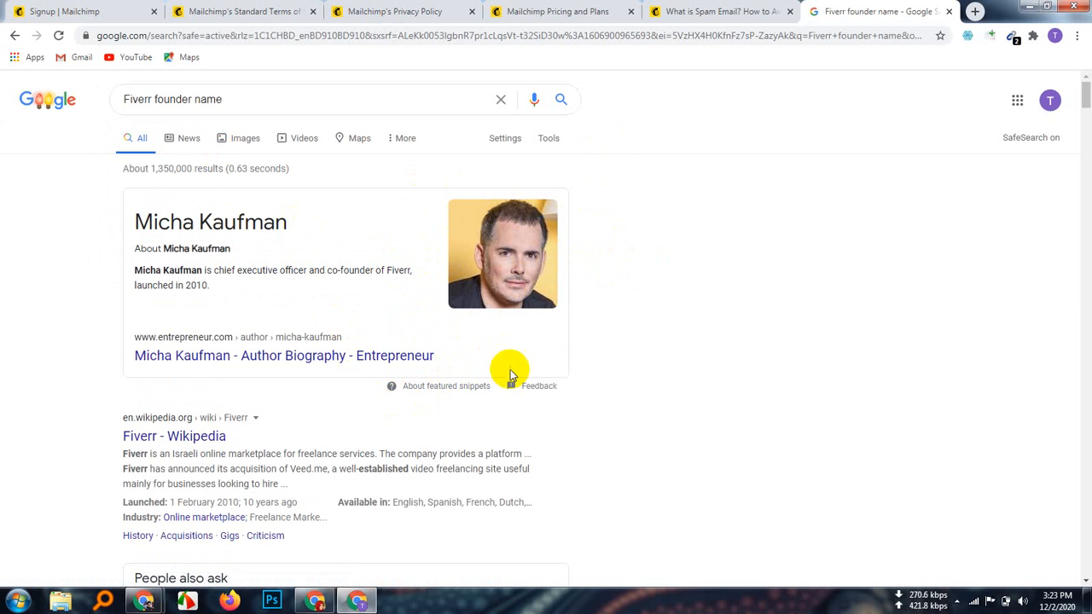
Step: Expand the 'Who is the CEO of Fiverr?' answer and copy the founder's name heading
scroll(548, 453, down, 1)
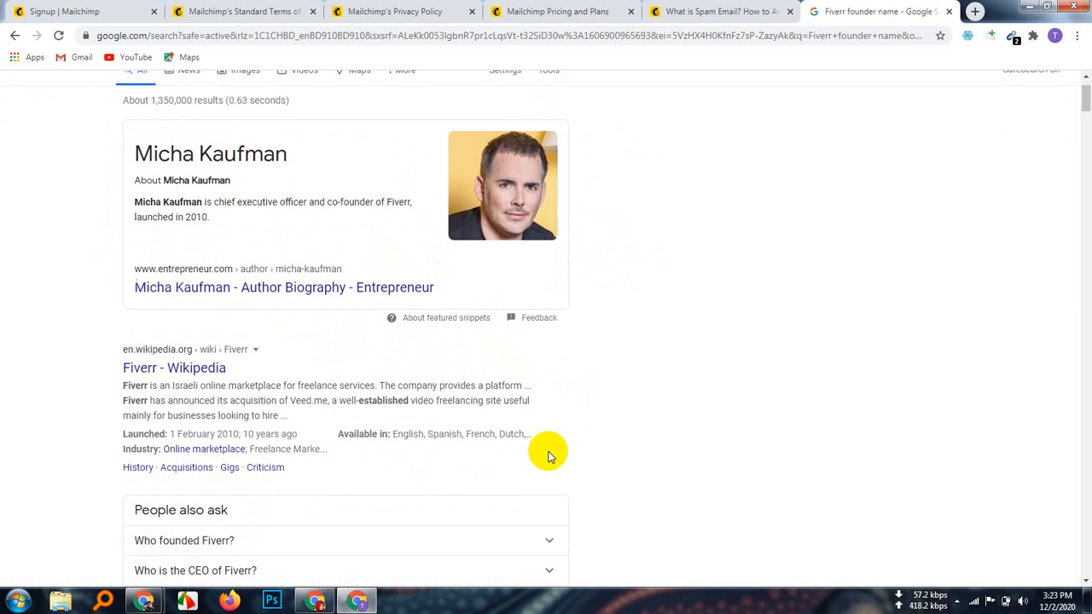
scroll(548, 456, down, 2)
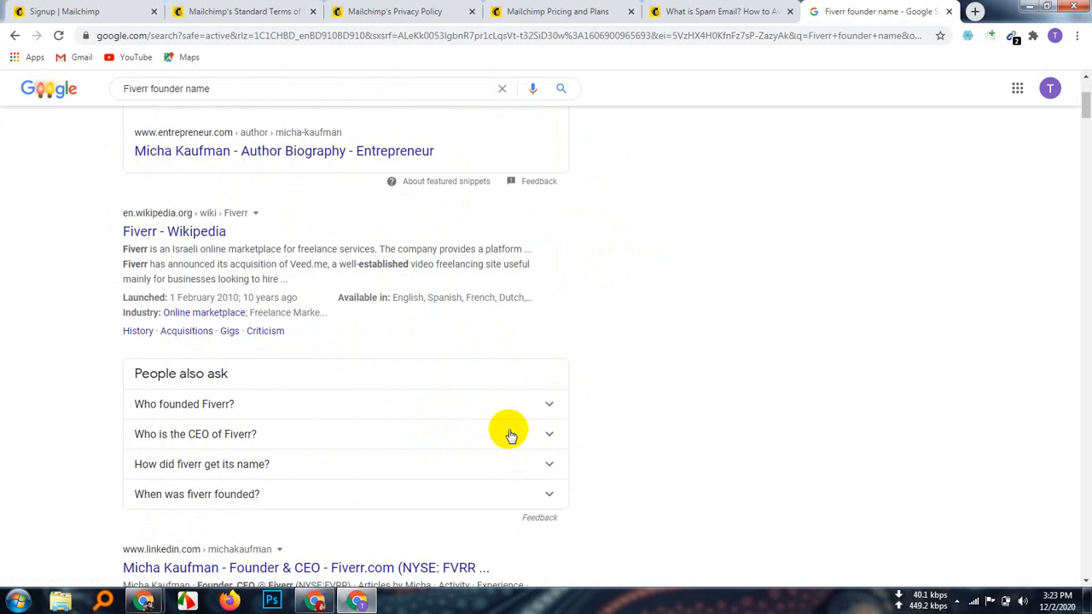
click(510, 435)
scroll(401, 482, down, 1)
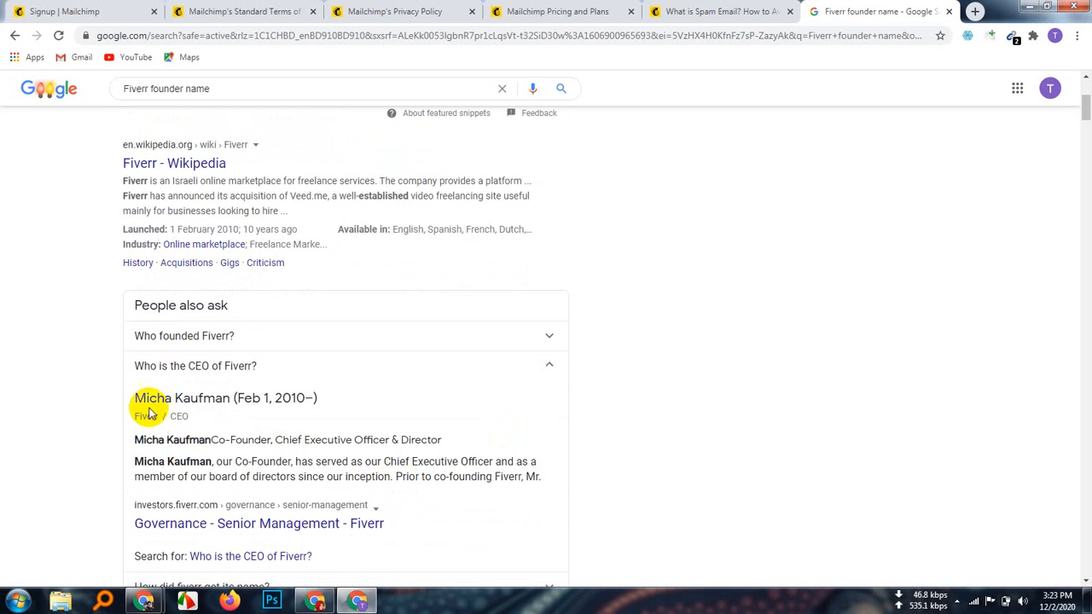
scroll(483, 519, down, 2)
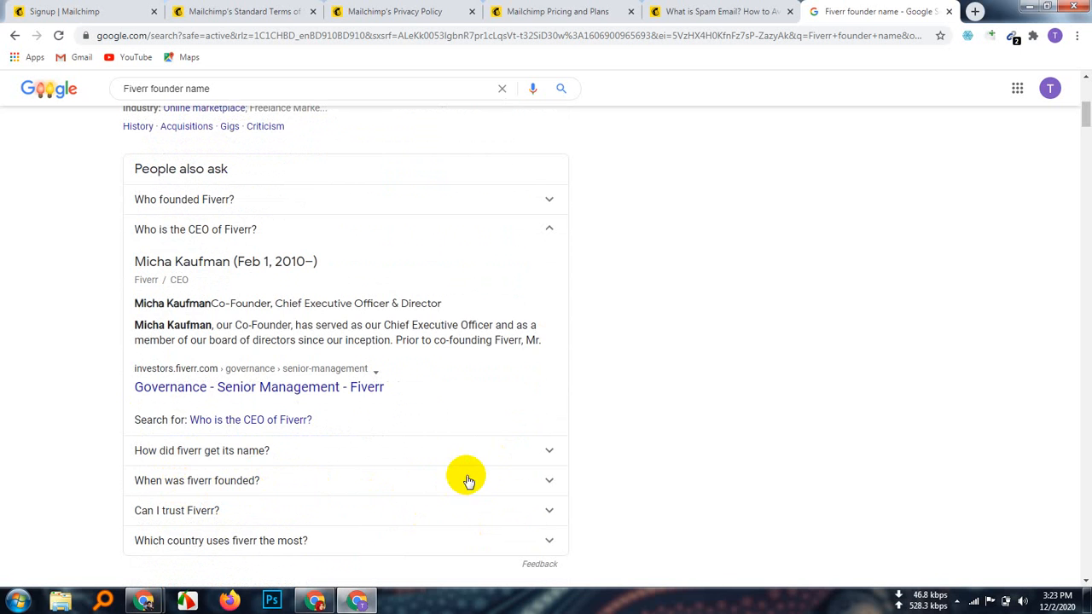
scroll(422, 521, down, 2)
scroll(420, 512, up, 7)
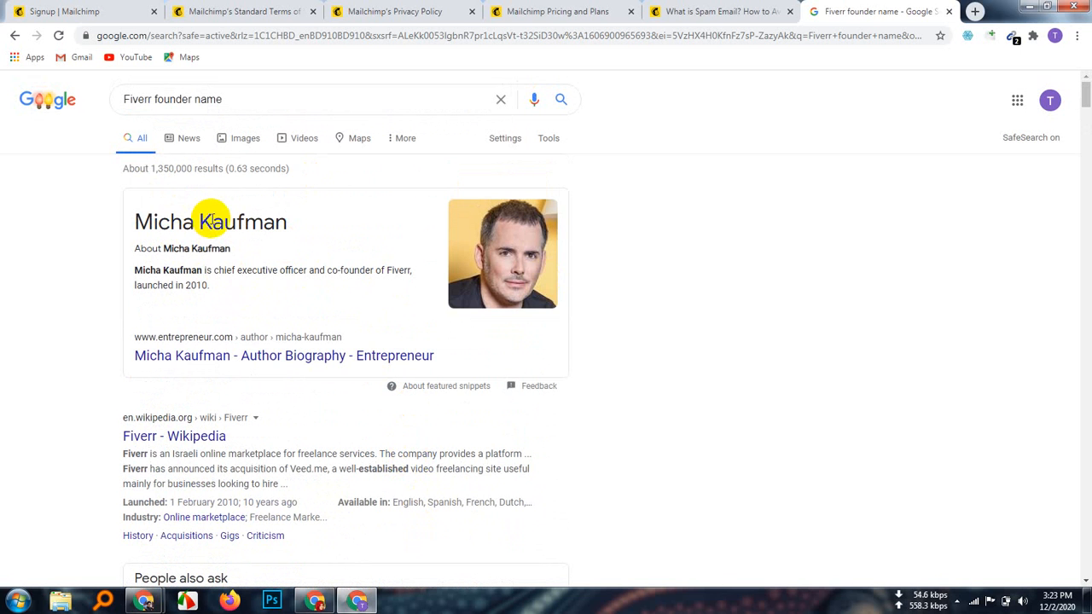
double_click(209, 221)
triple_click(209, 221)
right_click(244, 222)
click(248, 229)
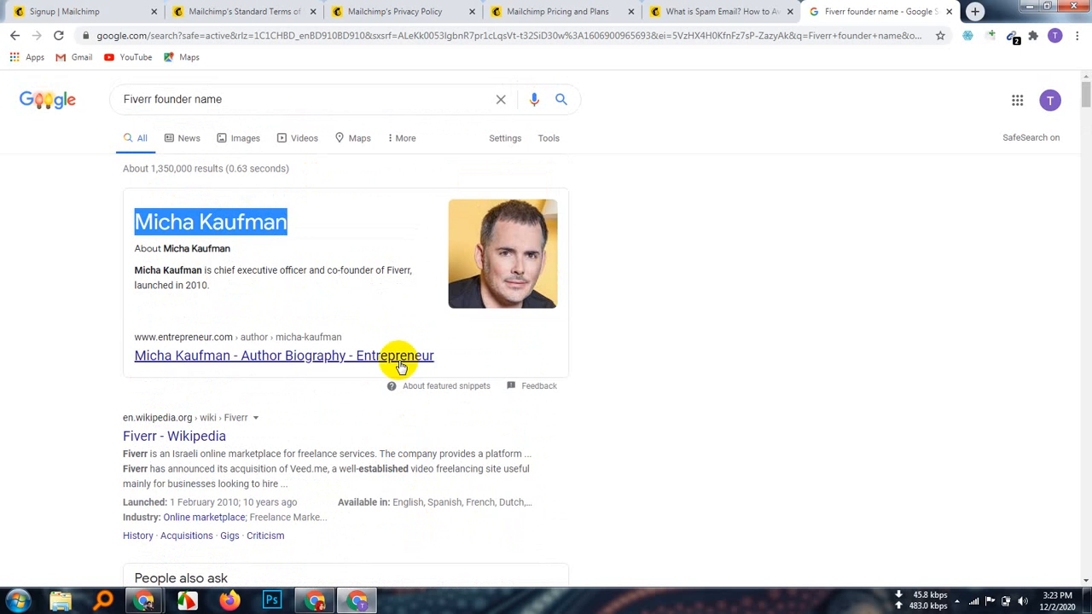
Step: Move through other tabs and windows, dismiss Firefox's default-browser prompt, and end on the Terms of Use page
click(744, 12)
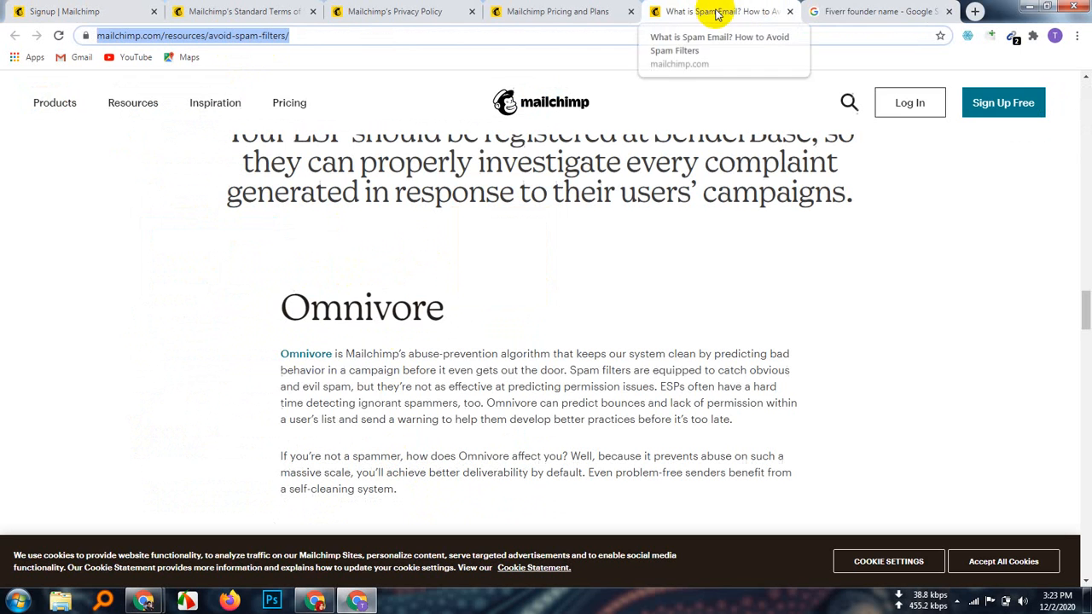
click(886, 11)
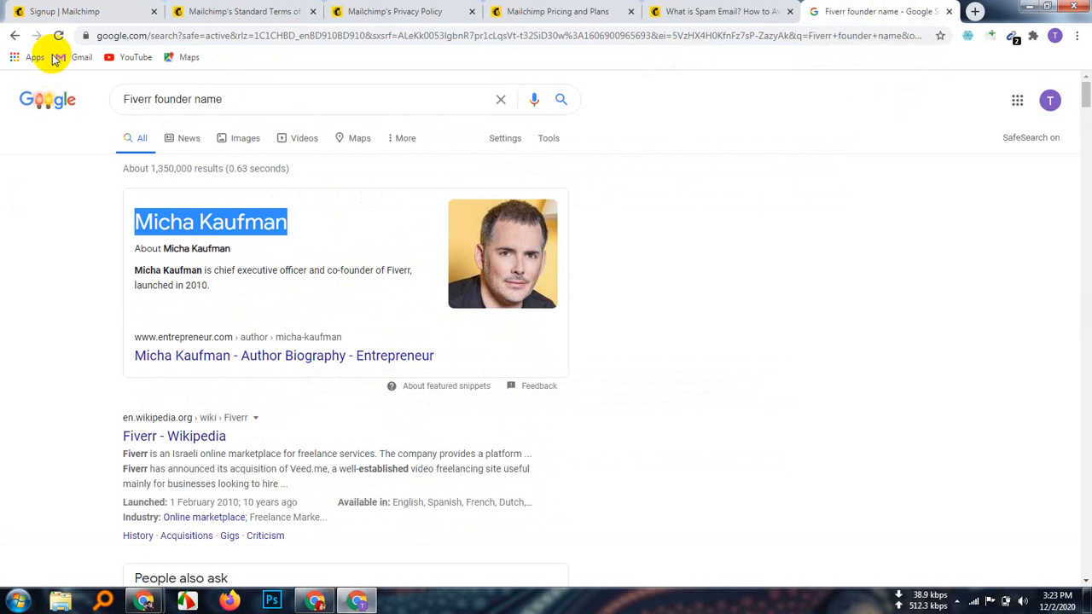
click(357, 600)
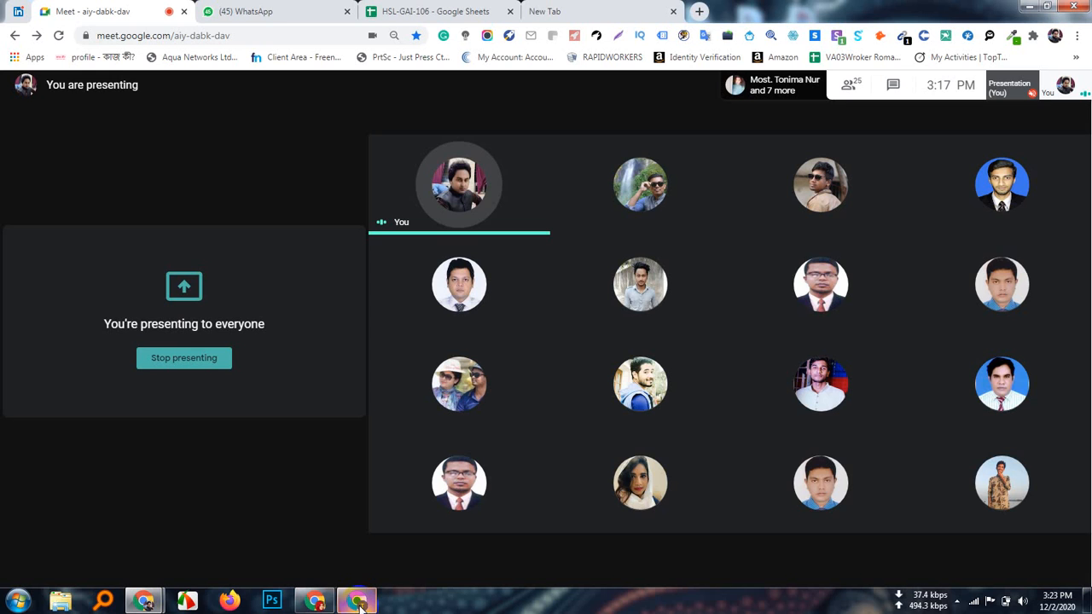
click(314, 599)
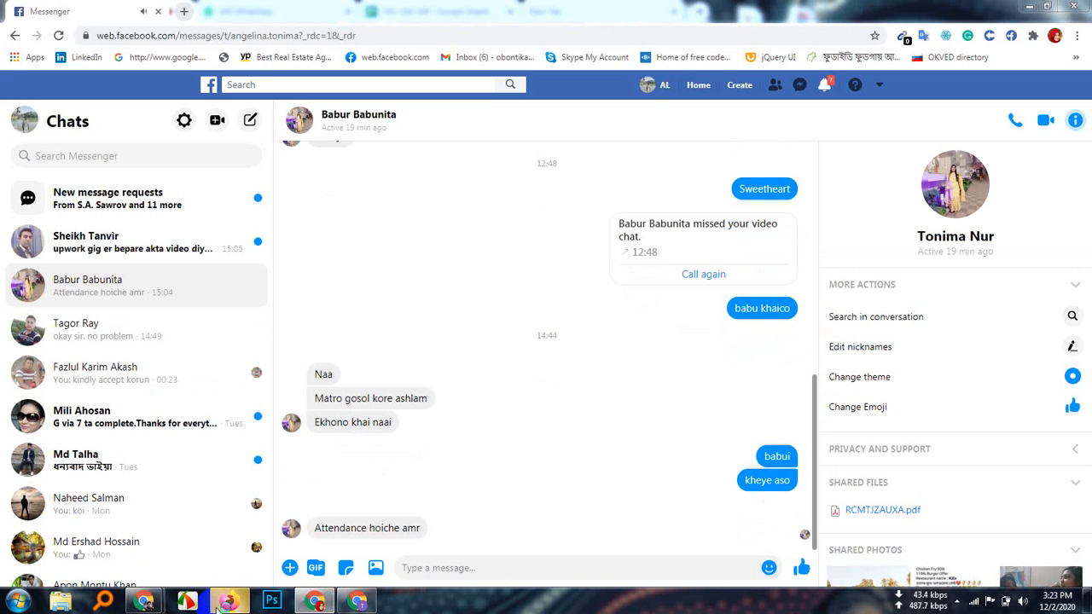
click(228, 600)
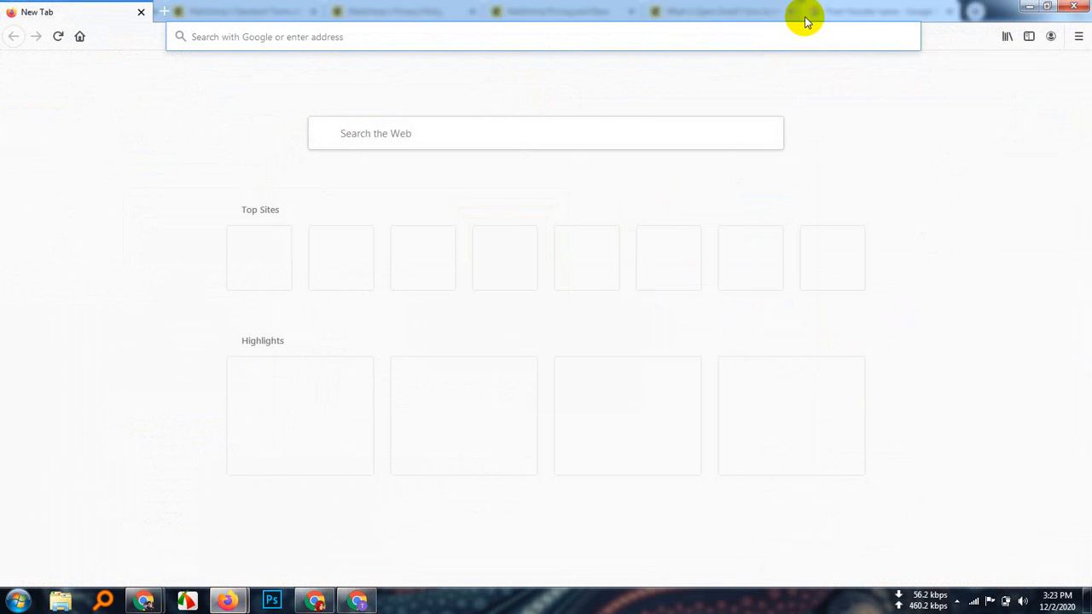
click(751, 247)
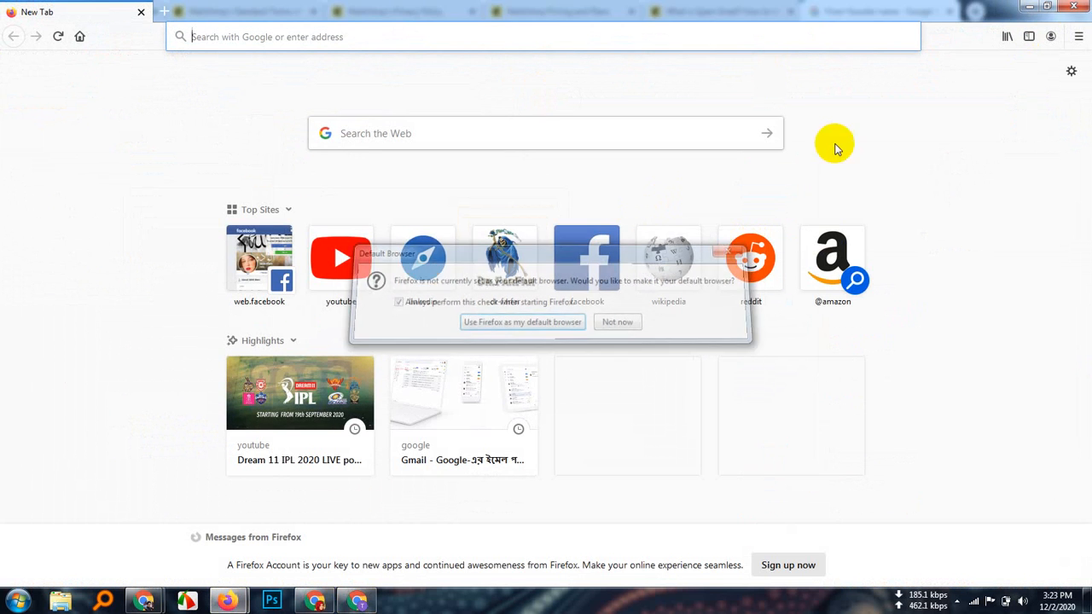
click(1080, 6)
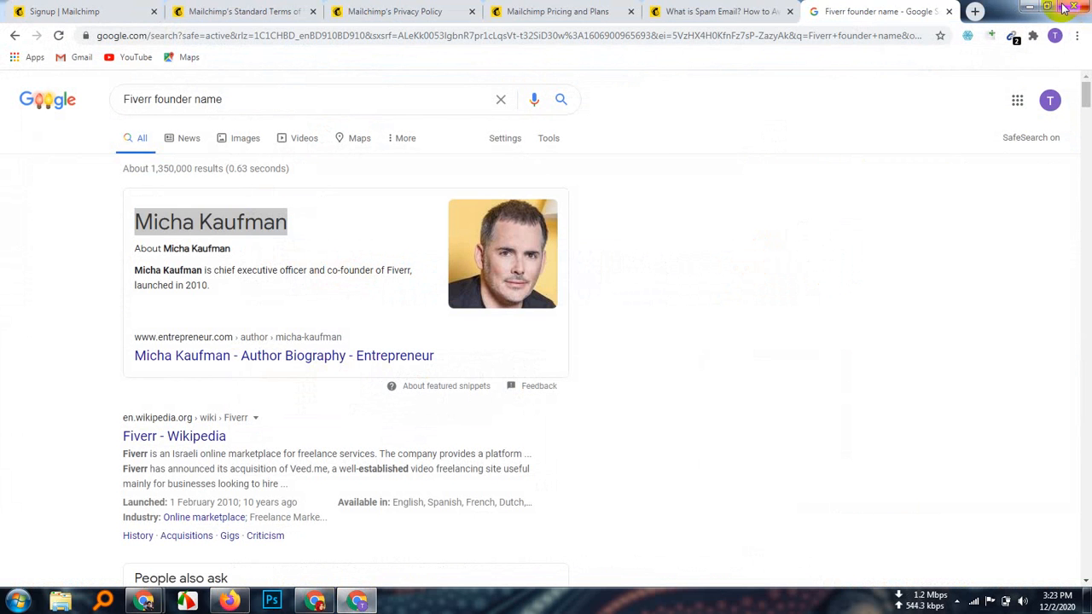
click(724, 9)
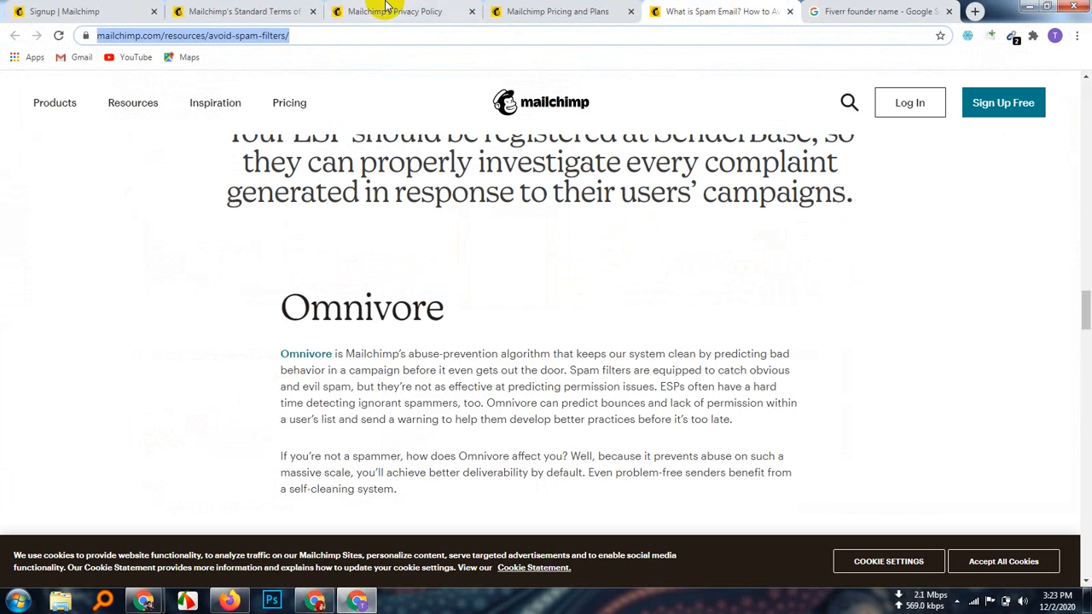
click(227, 9)
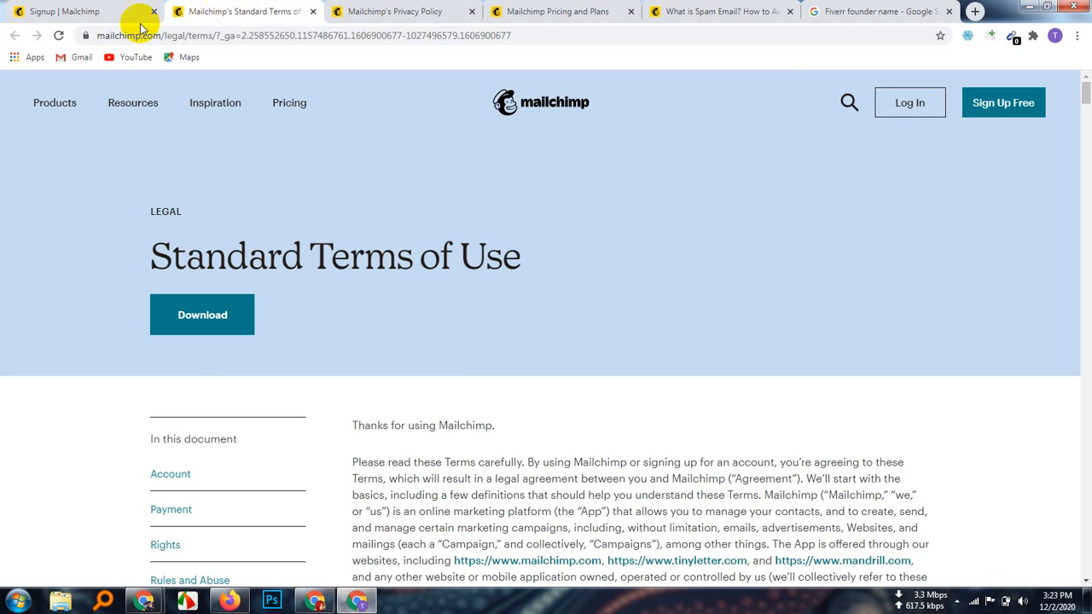
Step: Replace the username with the pasted founder's name, joining first and last name with '_'
click(114, 12)
click(239, 384)
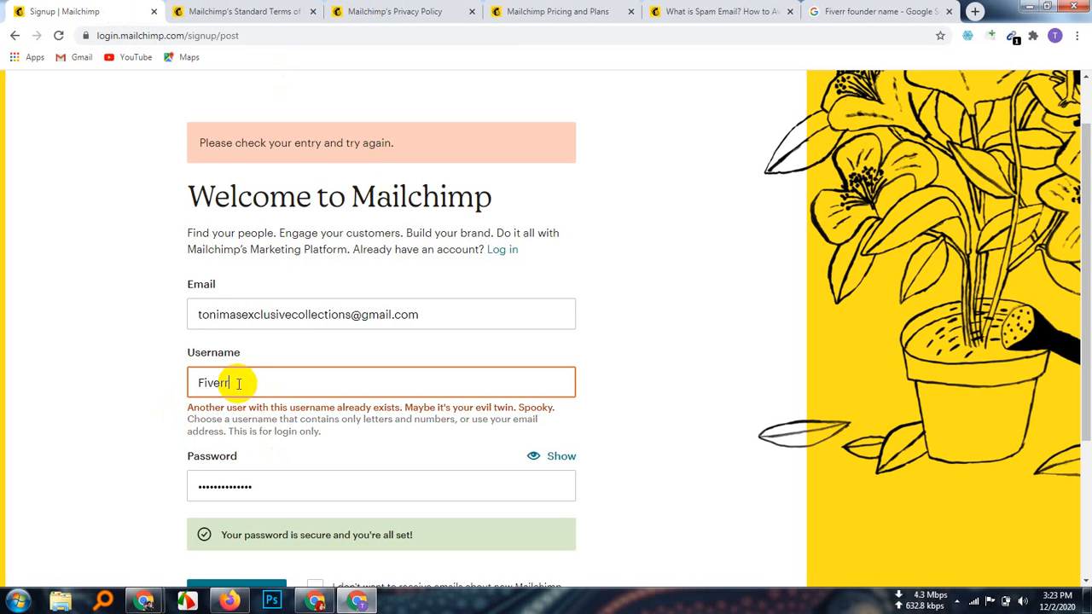
key(BackSpace)
key(BackSpace)
key(ctrl+v)
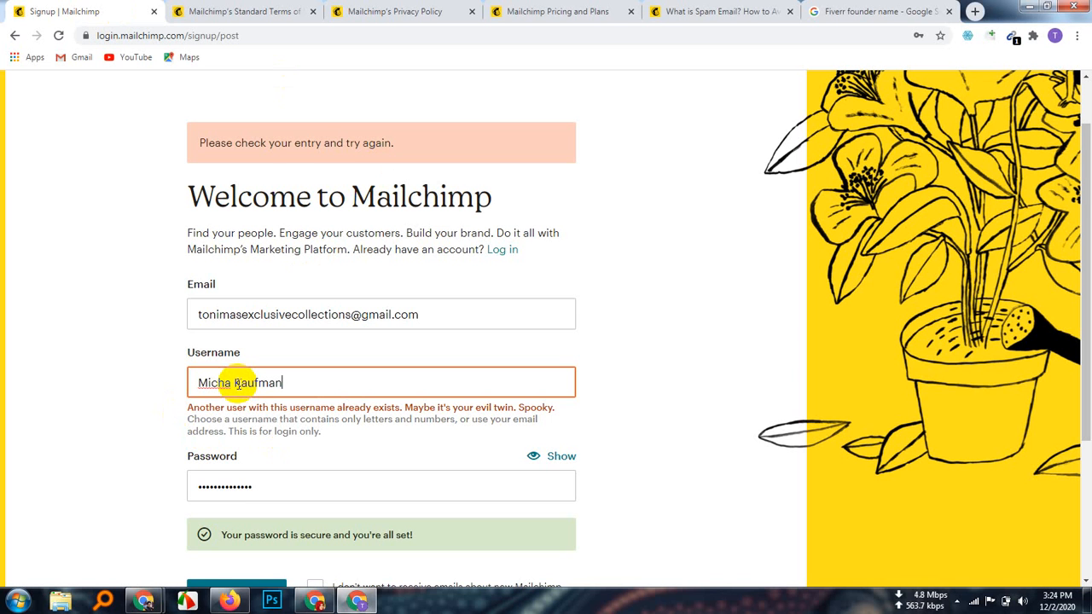
click(233, 383)
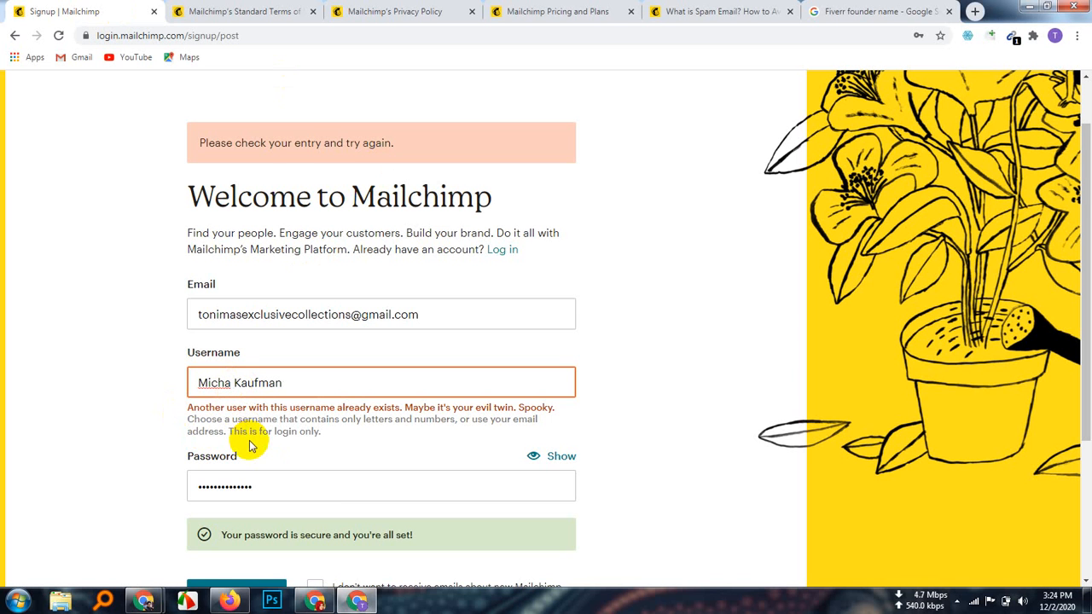
key(BackSpace)
text(_)
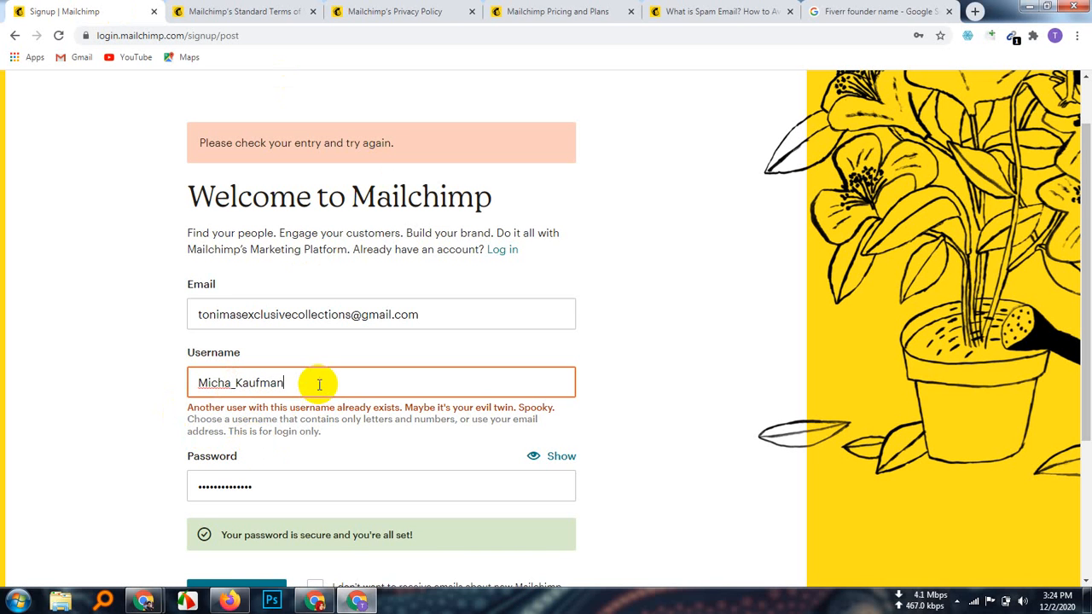
click(715, 397)
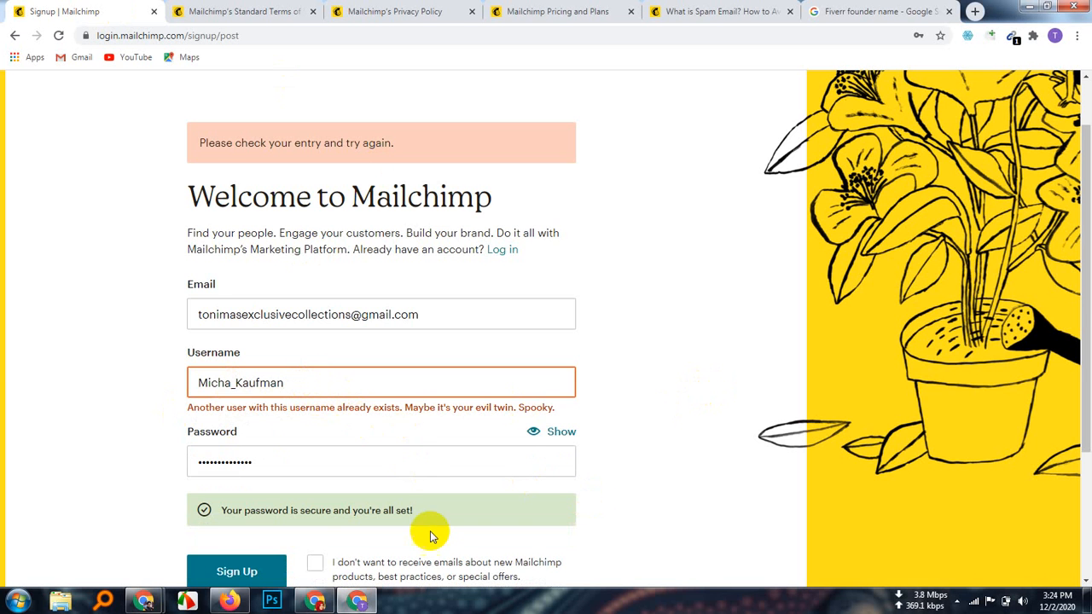
Step: Opt out of Mailchimp marketing emails and submit the signup form
scroll(427, 512, down, 2)
scroll(430, 510, up, 1)
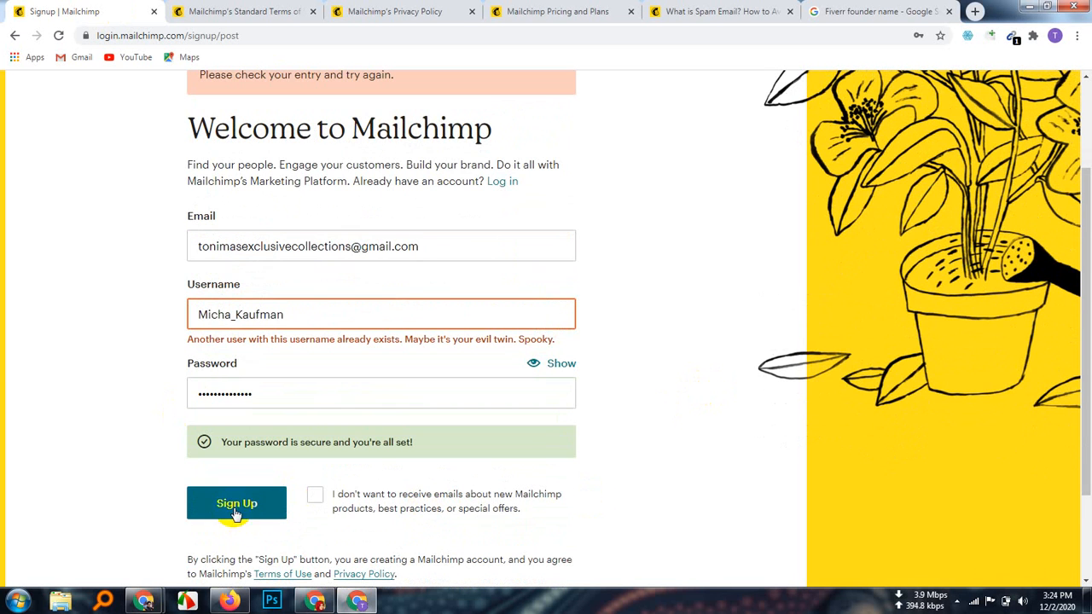
click(314, 495)
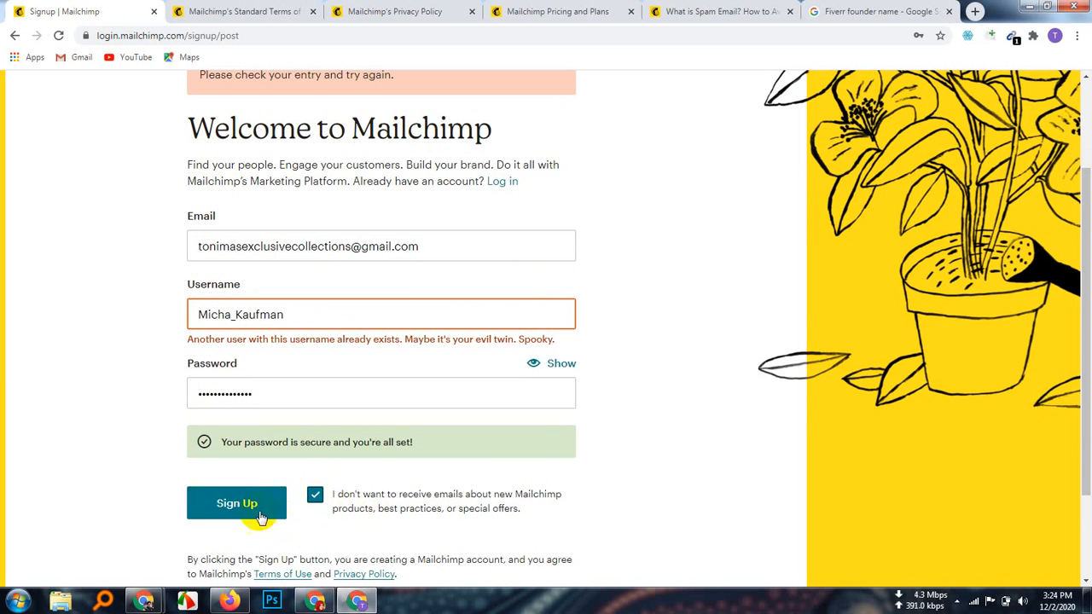
click(251, 506)
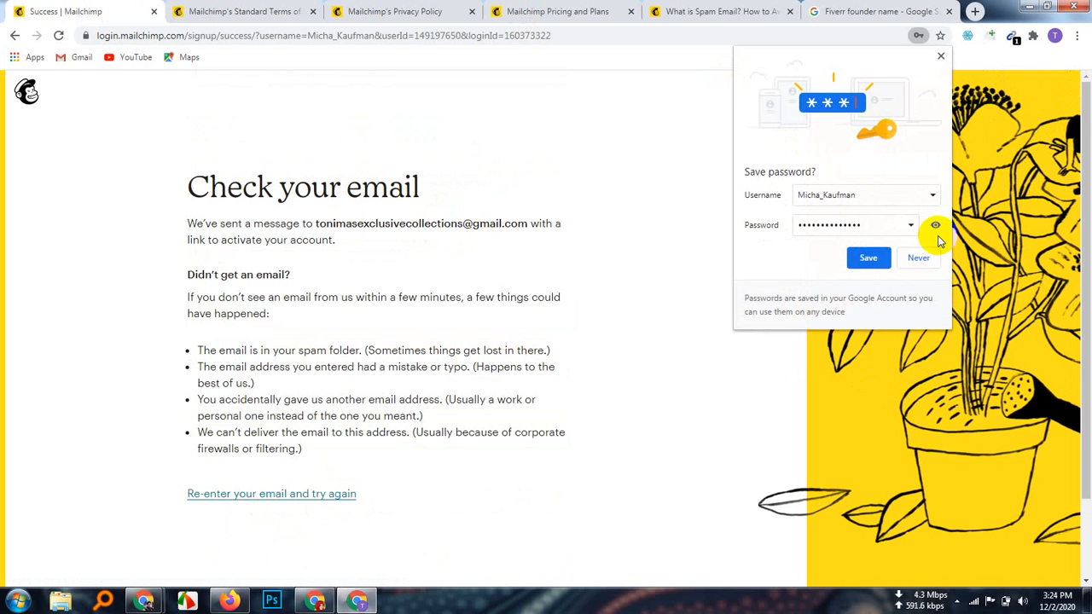
Step: Save the account password in Chrome and open a new blank tab
click(868, 260)
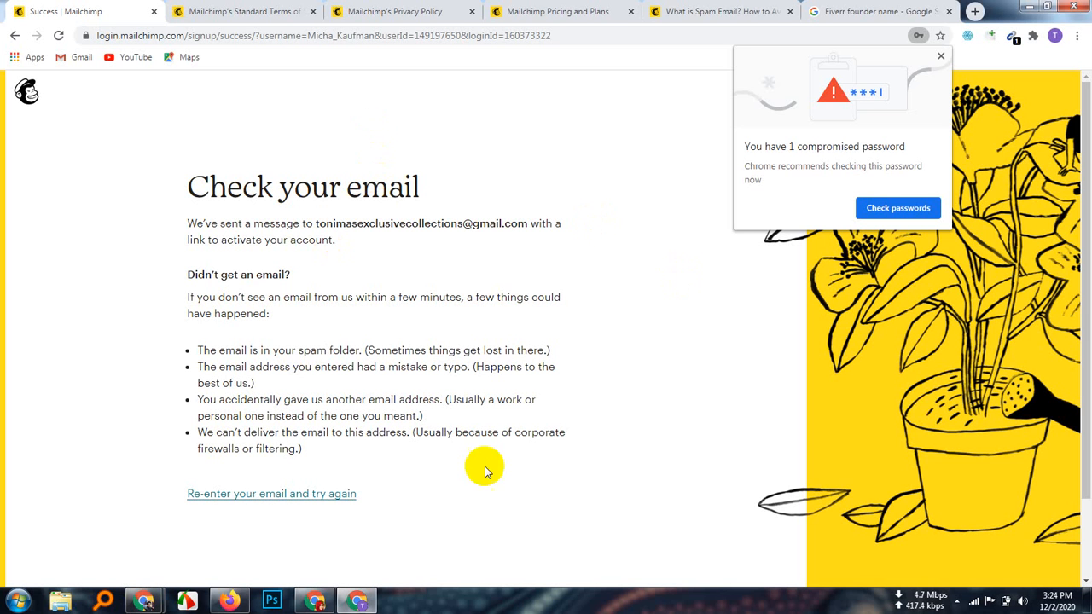
drag(307, 459, 156, 284)
click(517, 504)
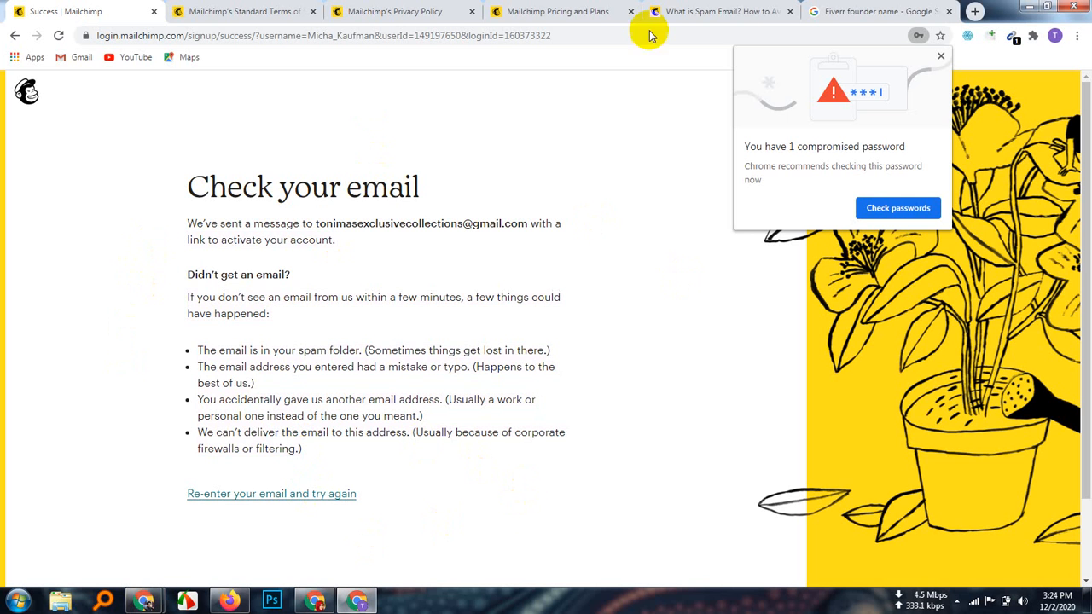
click(974, 12)
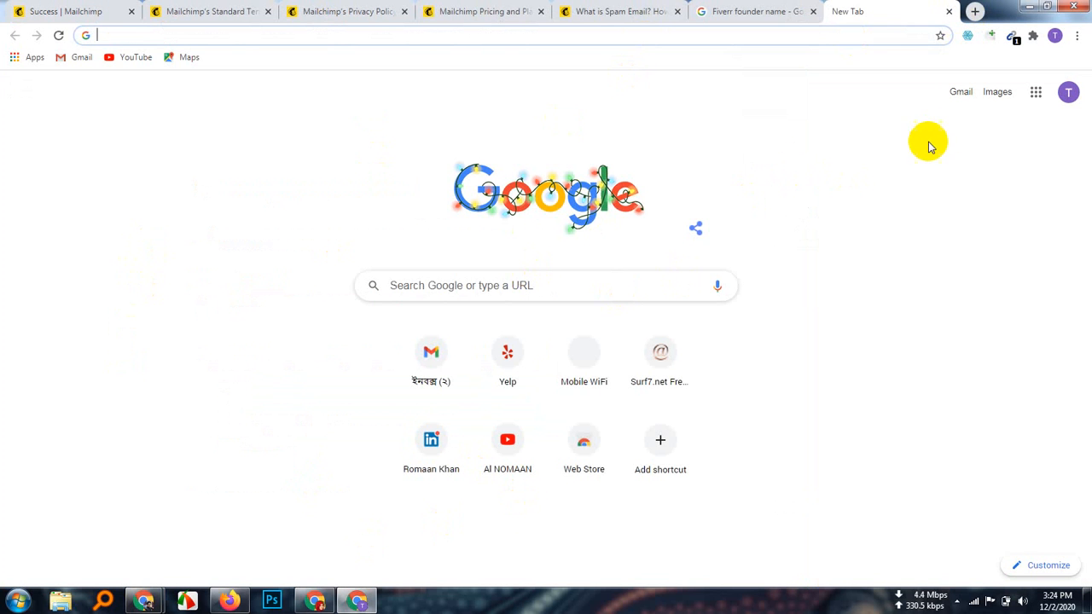
Step: Open the 'Activate your Mailchimp account' email in Gmail and follow its Activate Account link
click(958, 94)
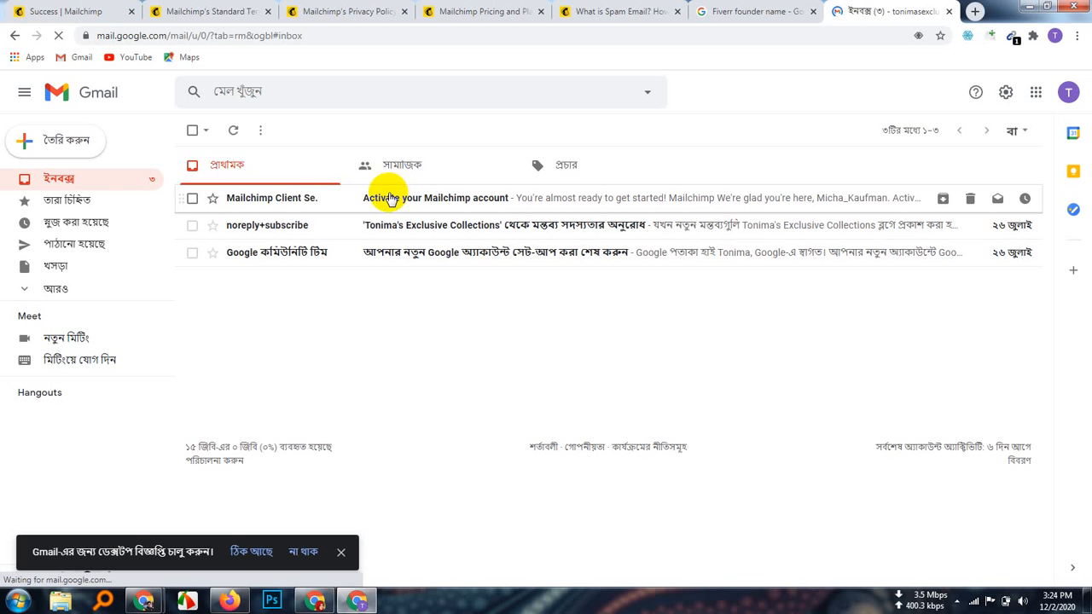
click(390, 198)
scroll(705, 432, down, 3)
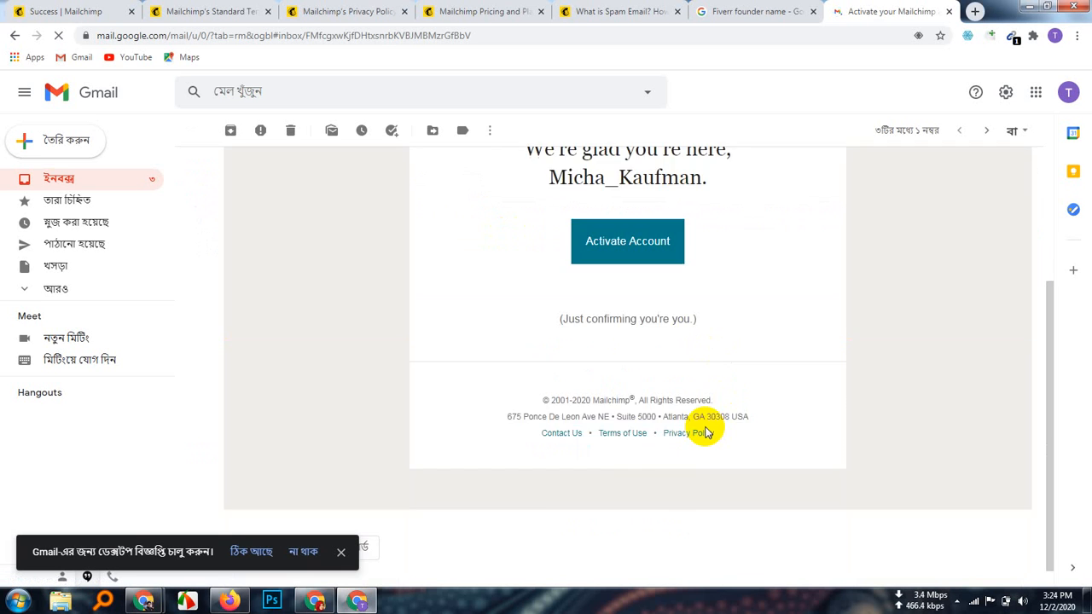
scroll(705, 433, up, 3)
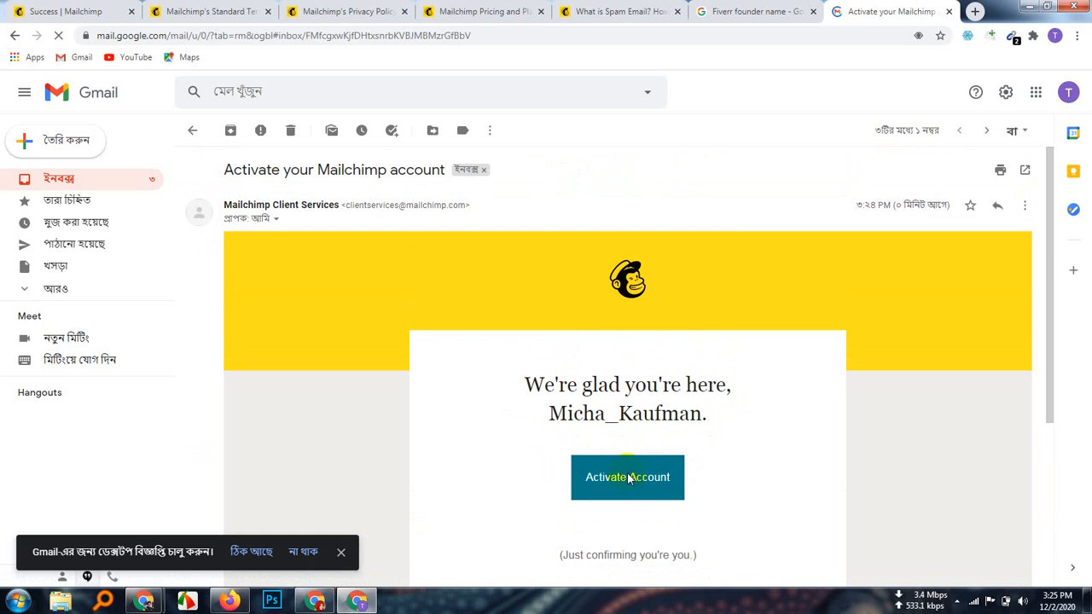
click(629, 479)
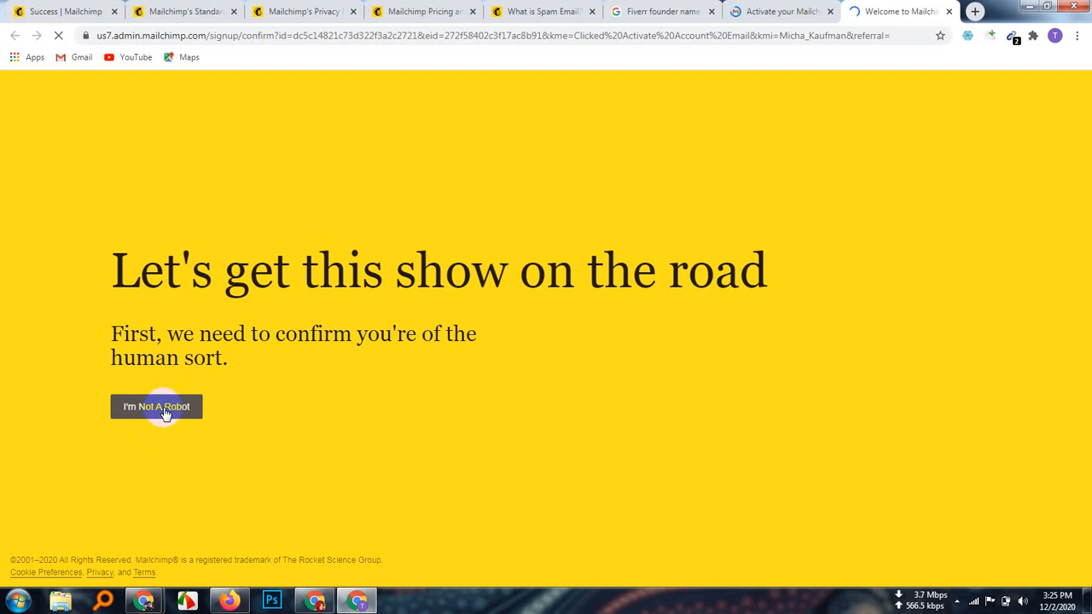
Step: Pass the 'I'm Not A Robot' check so the Account Set Up plan page loads
click(162, 411)
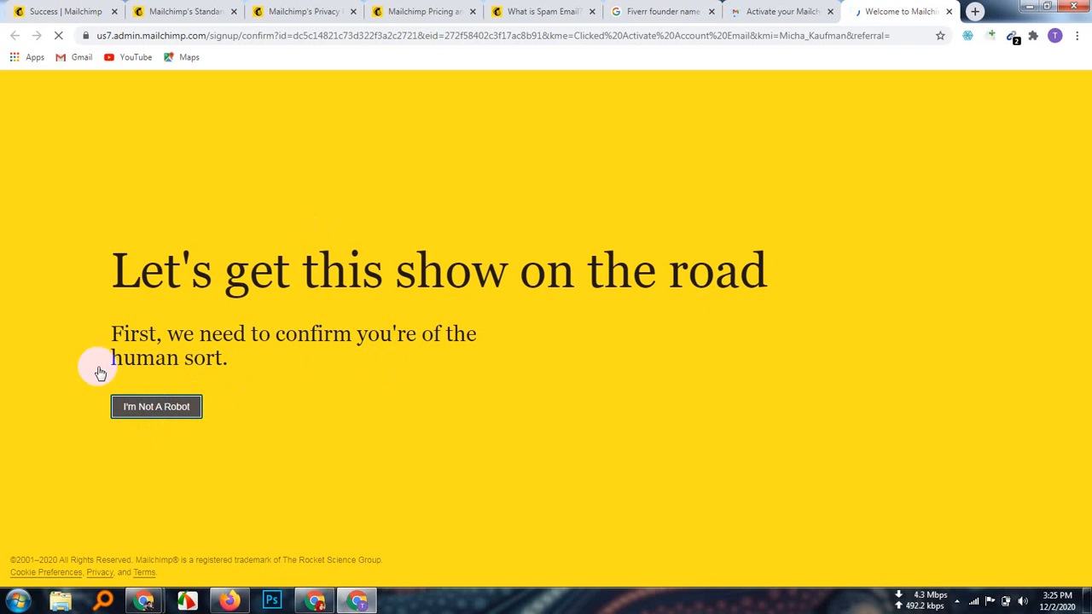
click(158, 408)
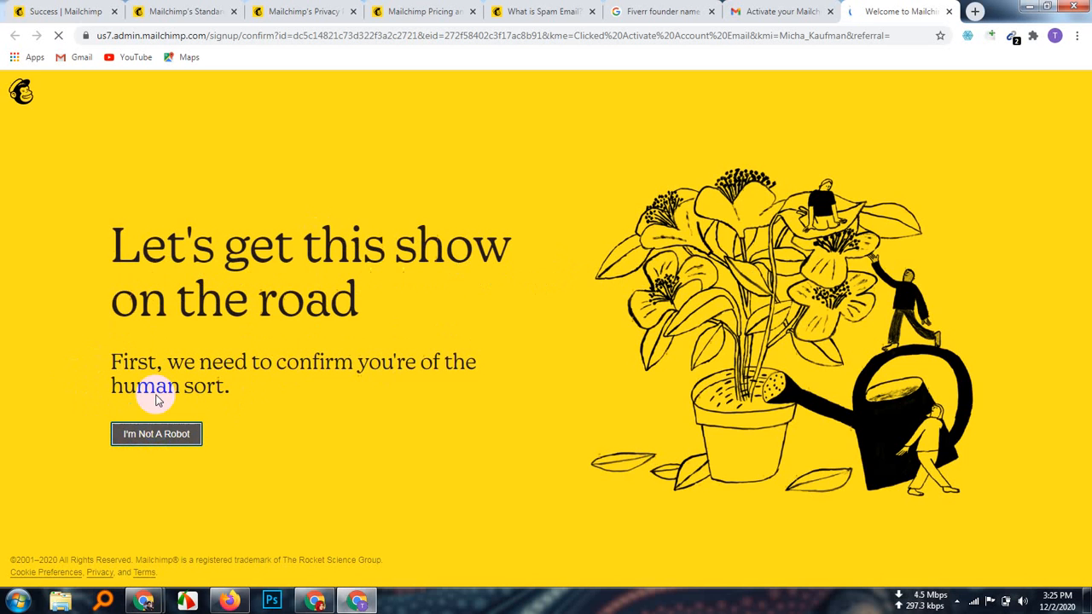
click(178, 441)
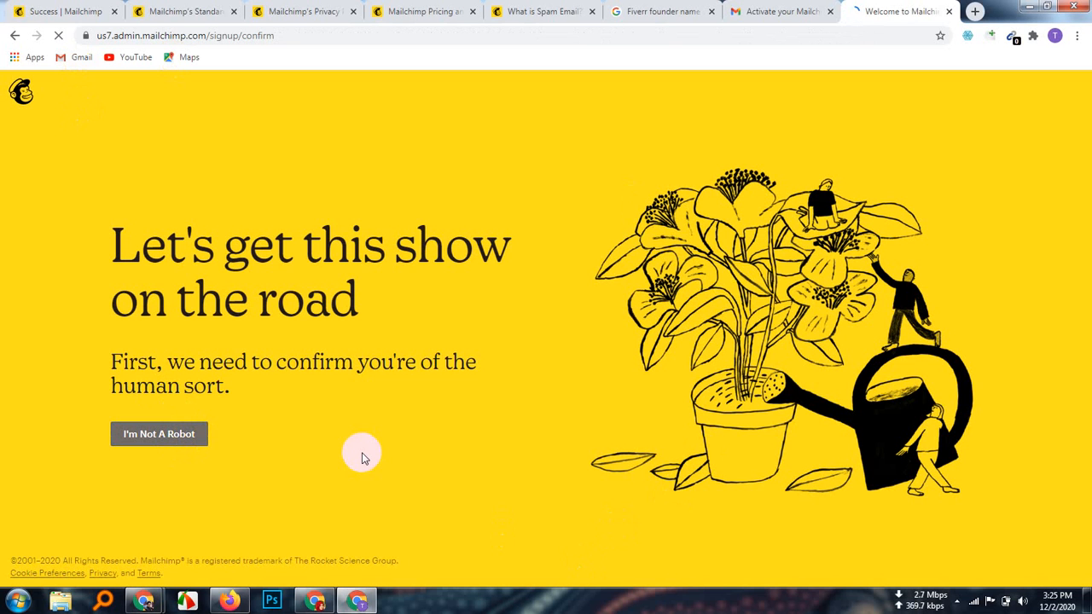
click(154, 440)
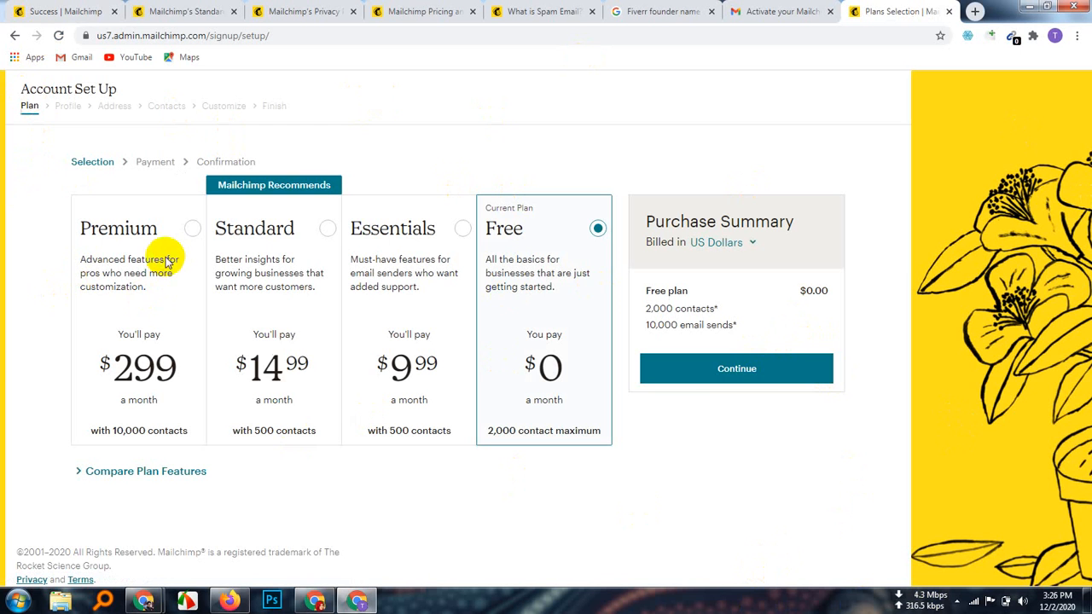
Step: Compare the Premium, Standard and Essentials plans, then choose the Free plan
click(191, 232)
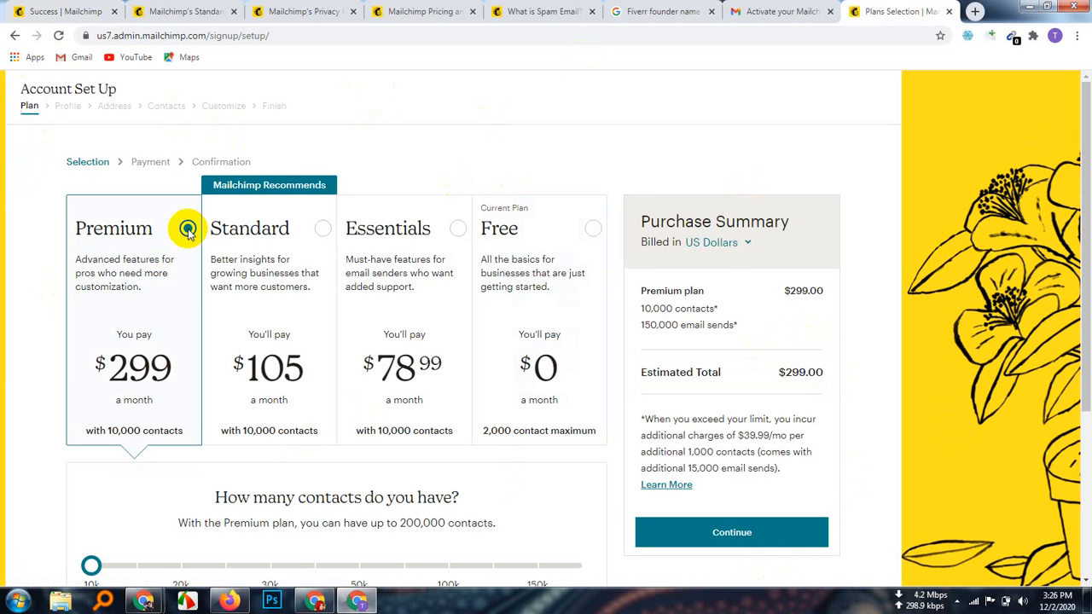
click(322, 229)
click(458, 228)
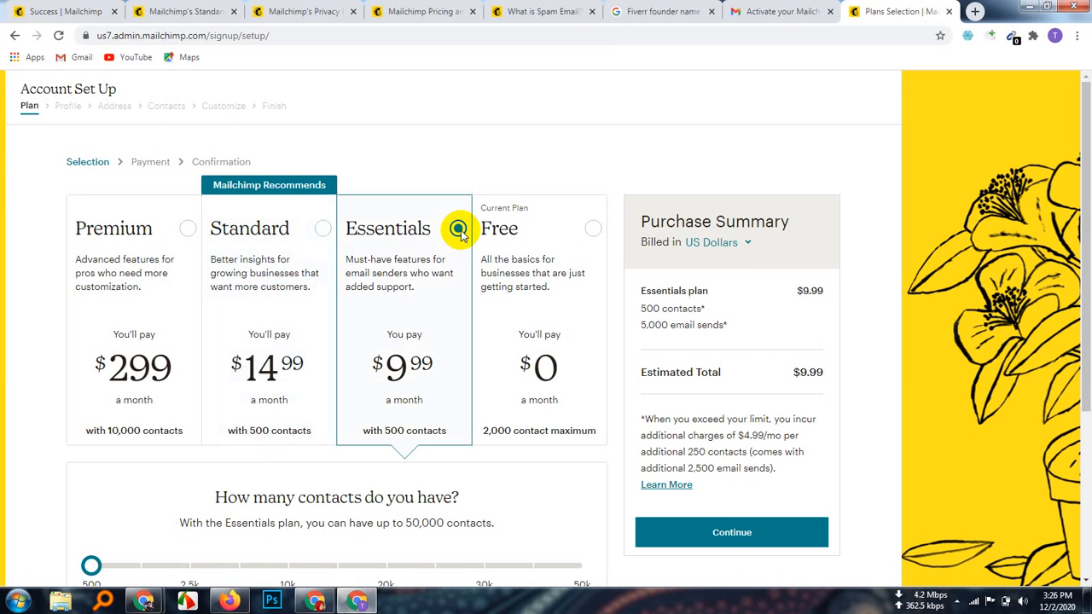
click(595, 229)
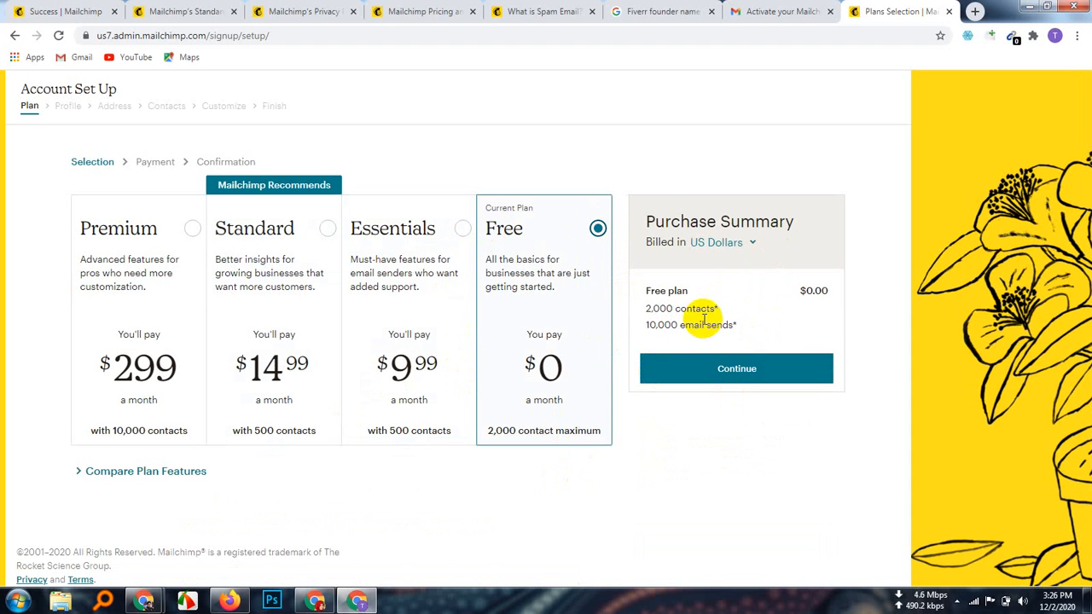
Step: Keep billing in US Dollars and continue to the Profile step
click(754, 244)
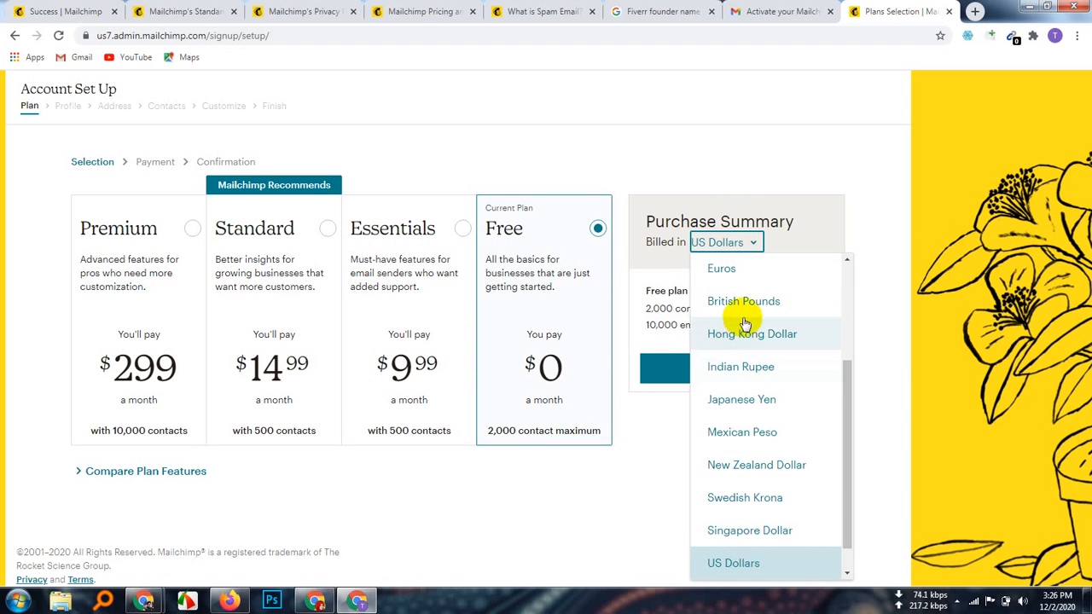
click(754, 240)
click(754, 240)
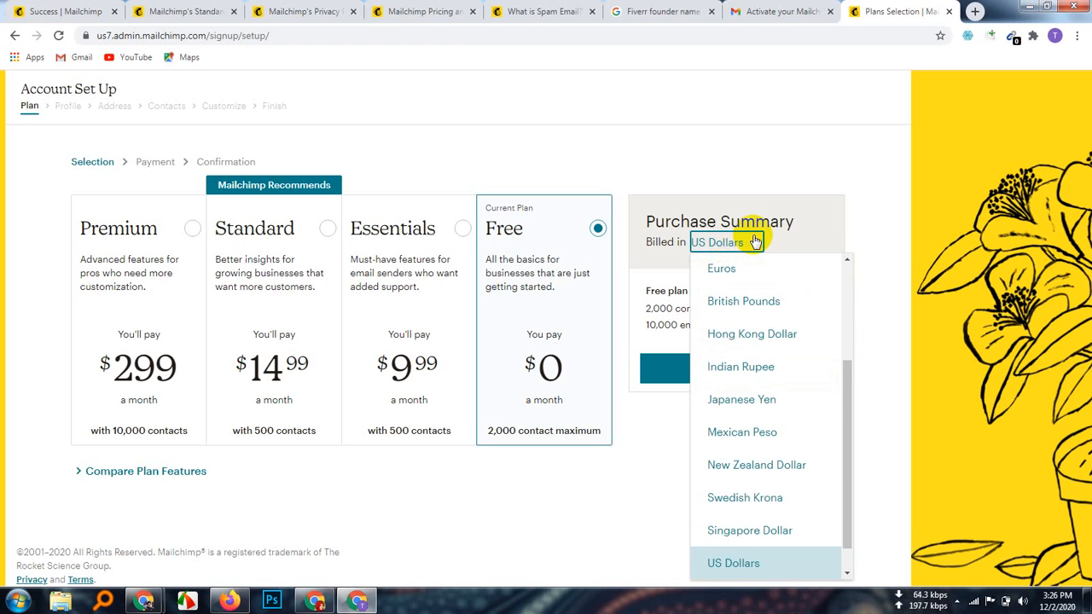
click(760, 561)
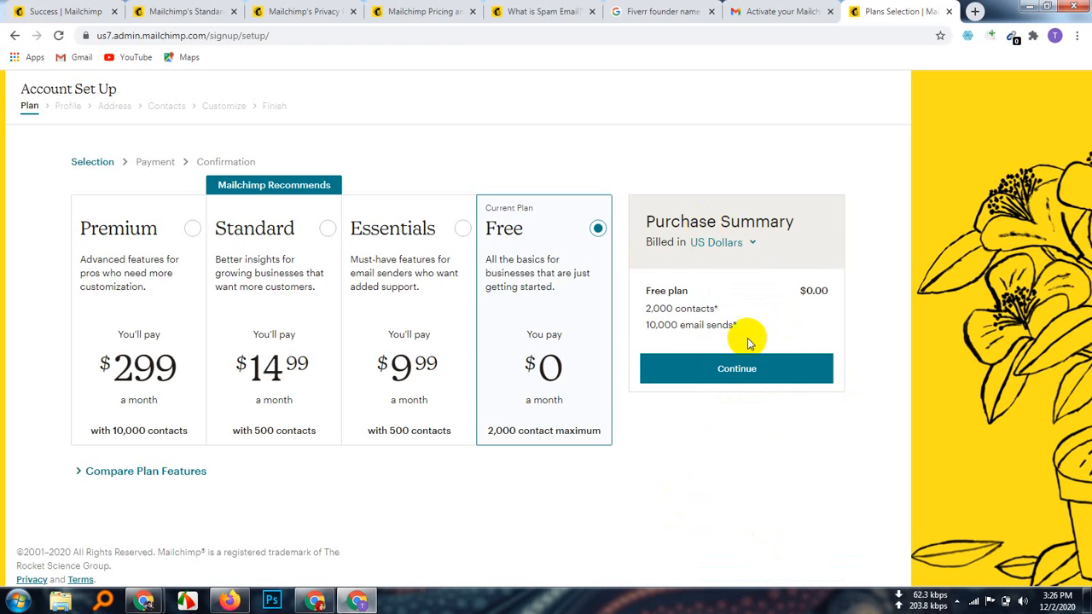
click(749, 378)
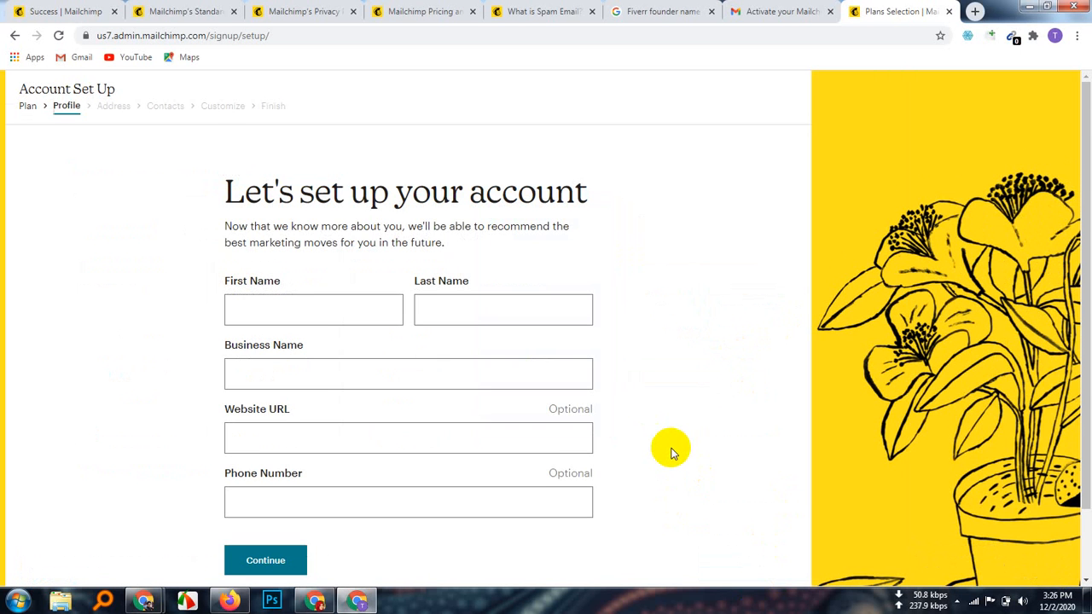
Step: Paste the contact's full name into the First Name field of the profile form
scroll(671, 452, down, 2)
click(287, 231)
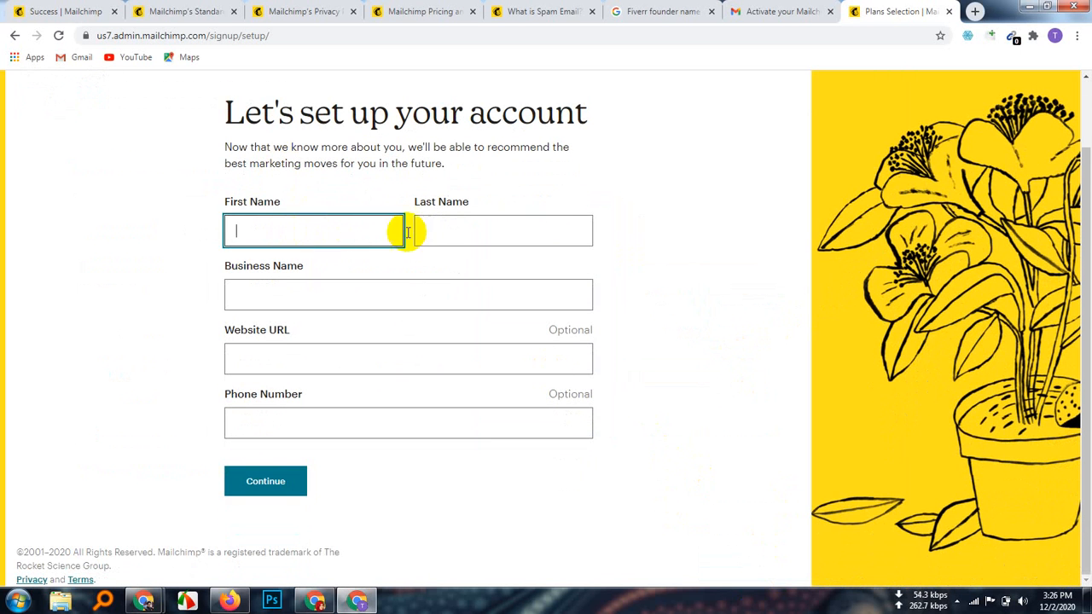
click(442, 246)
click(295, 314)
click(300, 369)
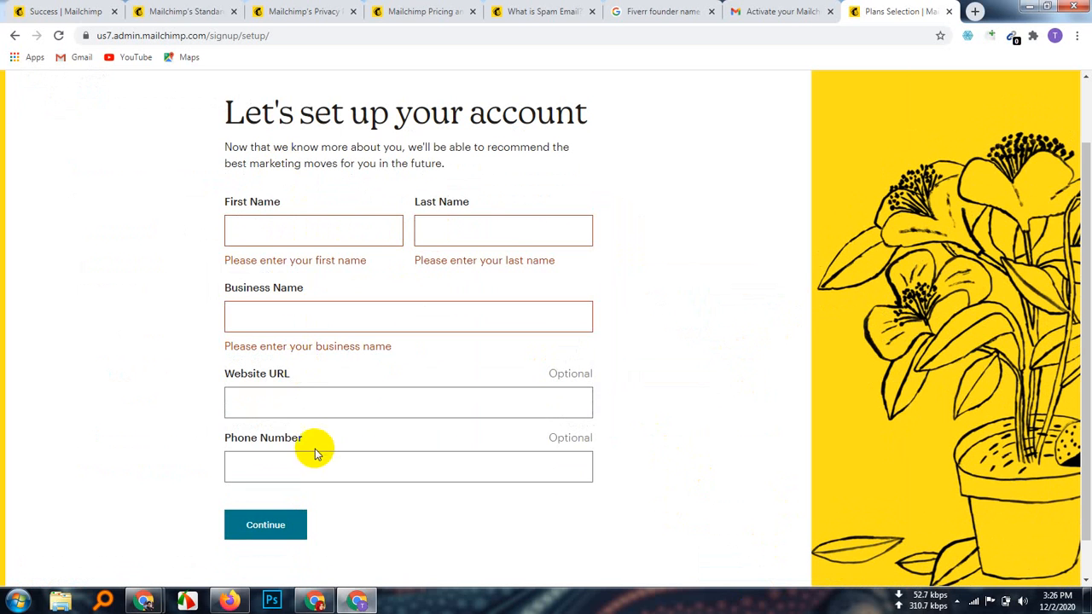
click(296, 456)
click(251, 235)
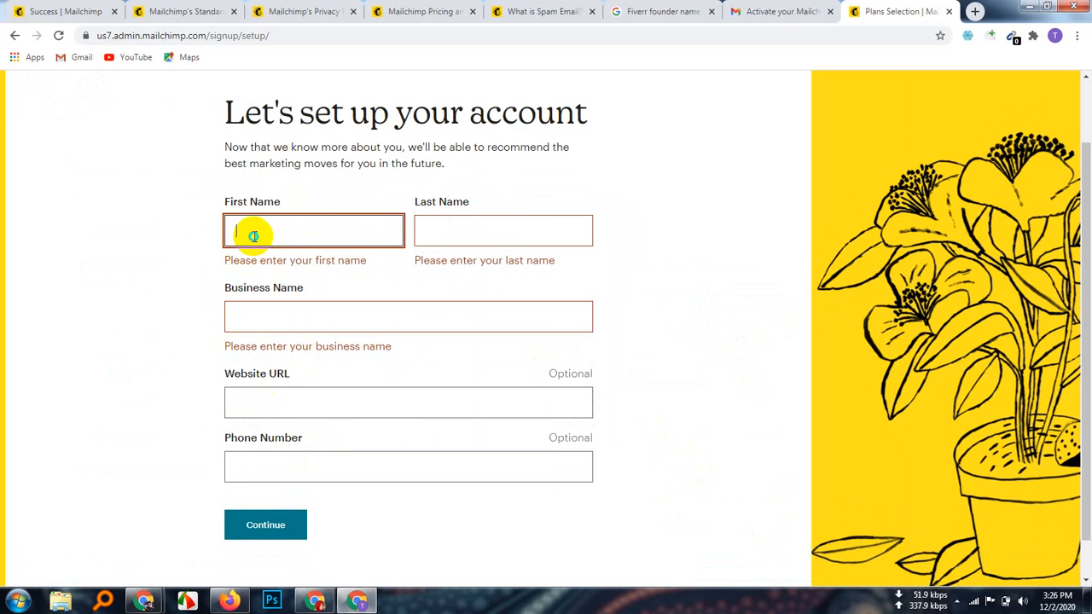
right_click(253, 238)
click(288, 320)
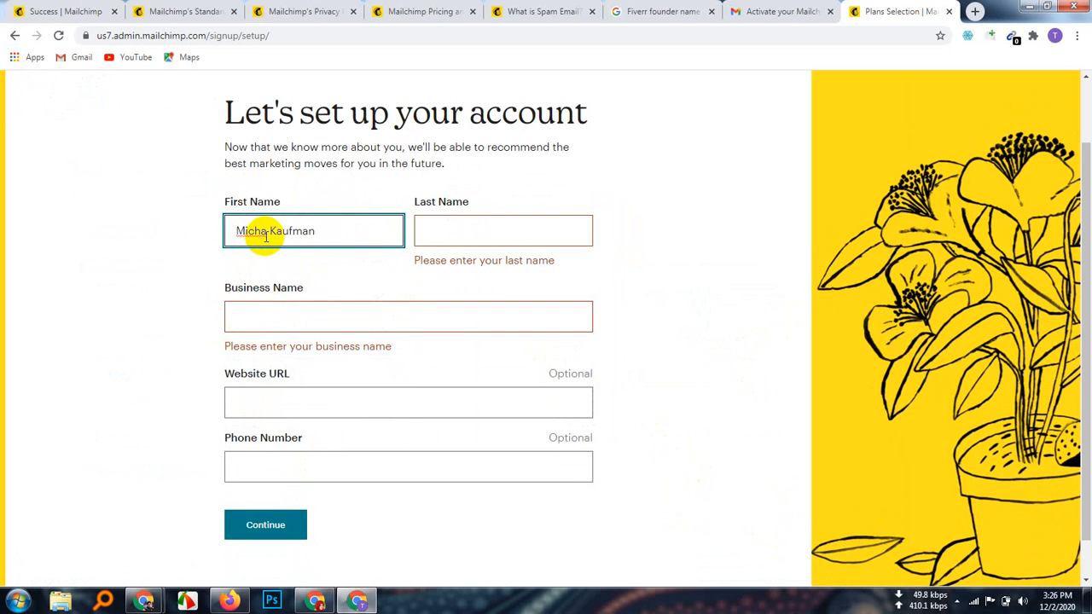
Step: Move the surname out of First Name into the Last Name field
drag(270, 231, 344, 232)
key(ctrl+c)
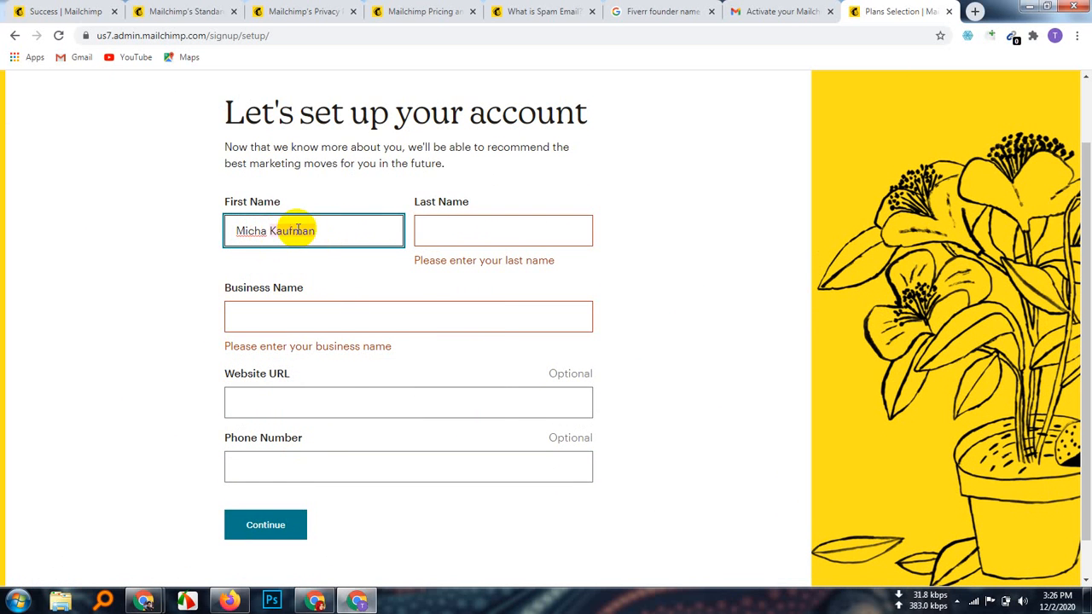
right_click(297, 232)
click(331, 241)
click(487, 219)
right_click(449, 222)
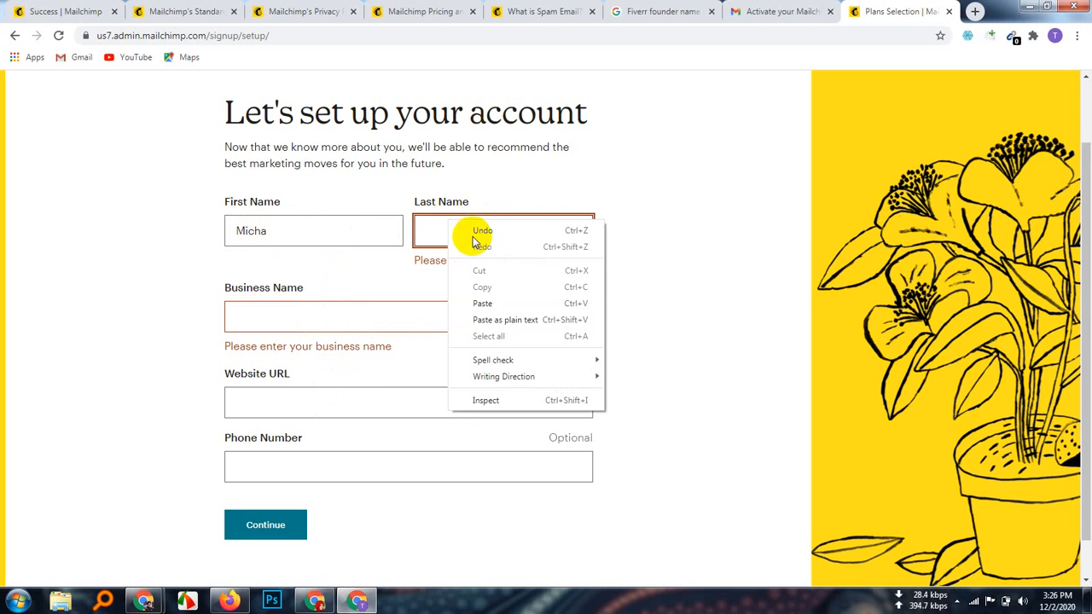
click(482, 303)
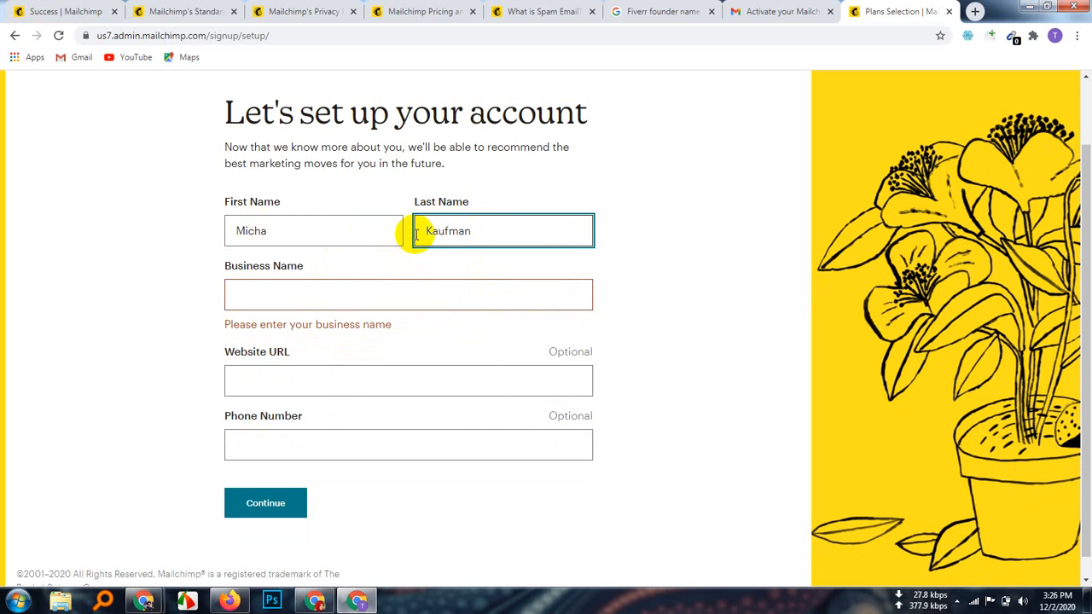
Step: Enter Fiverr as the business name and open a new browser tab
click(306, 292)
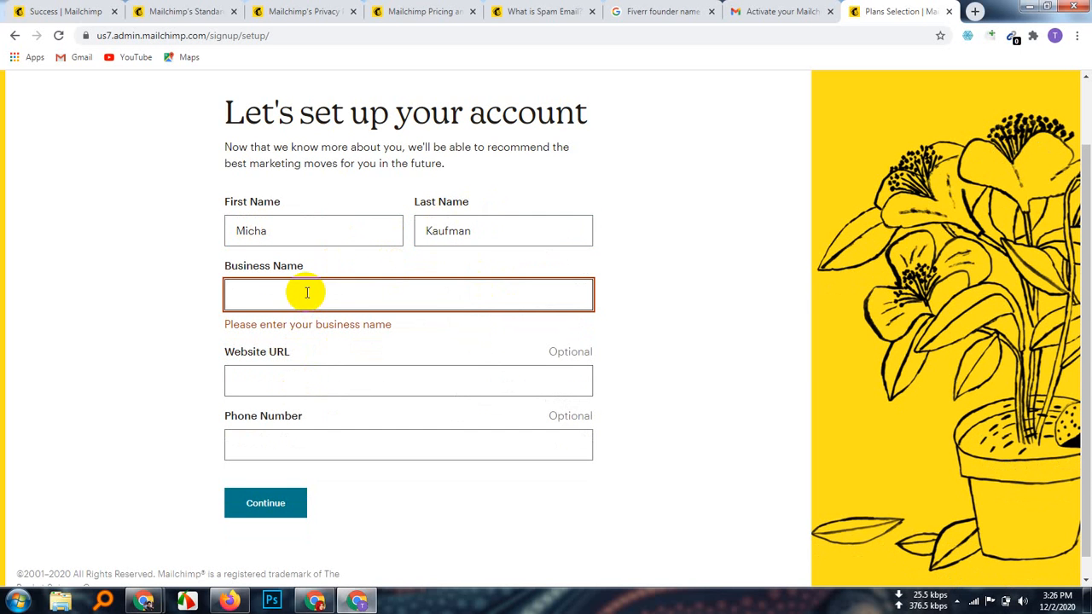
text(F)
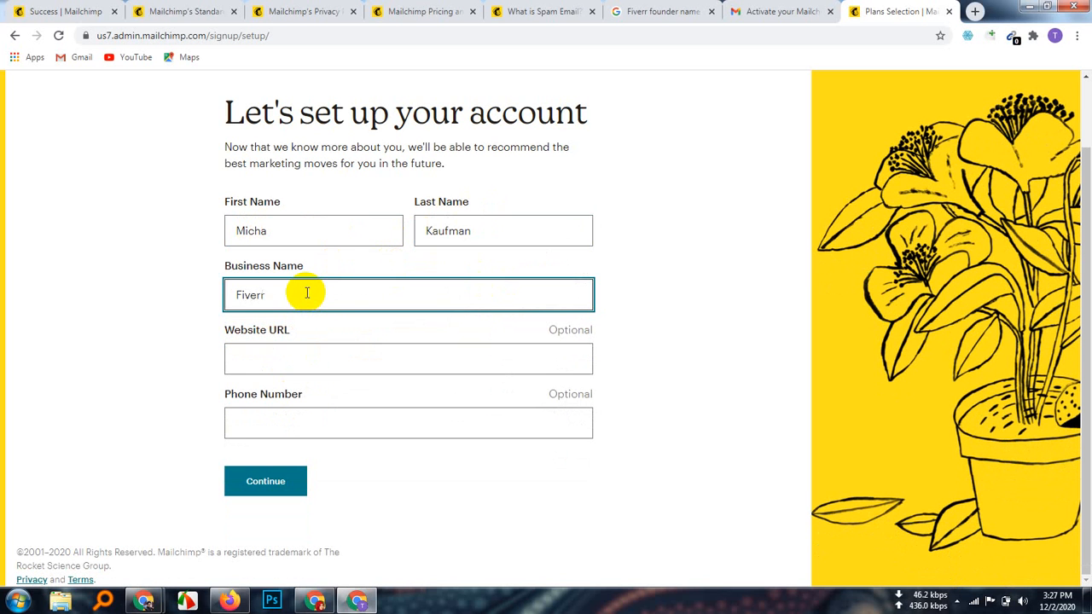
text(iverr)
click(975, 11)
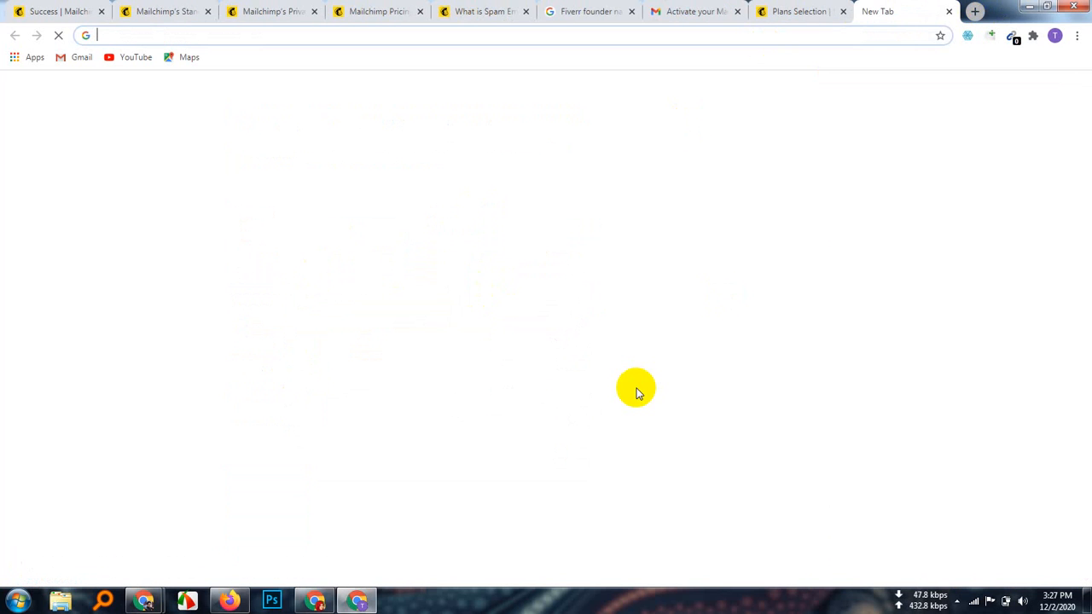
Step: Search Google for Fiverr to find its website, then return to the Mailchimp tab
text(Fiv)
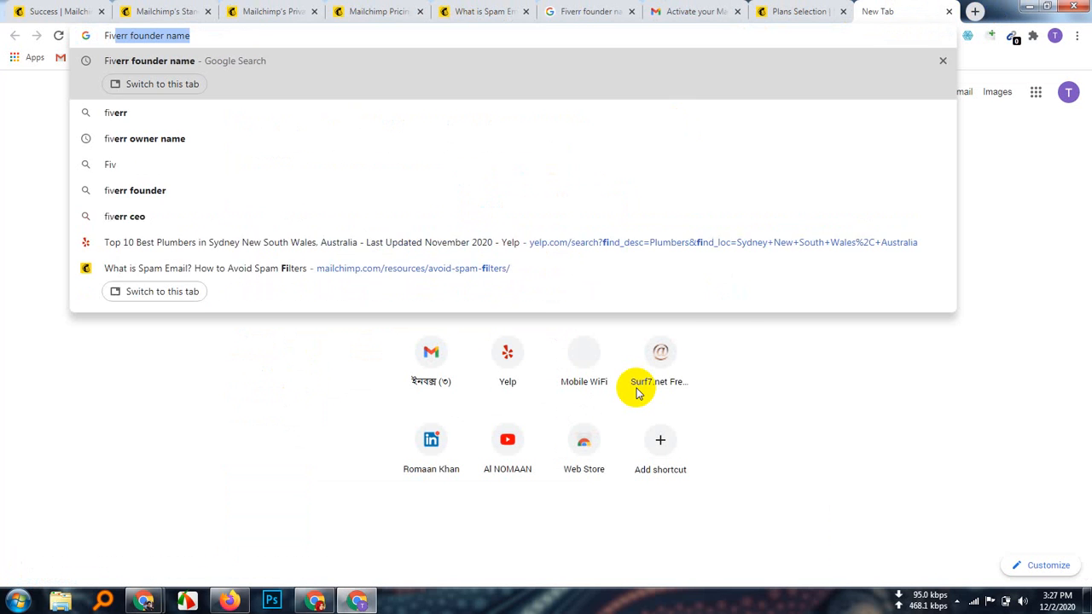
text(err)
key(Delete)
key(Return)
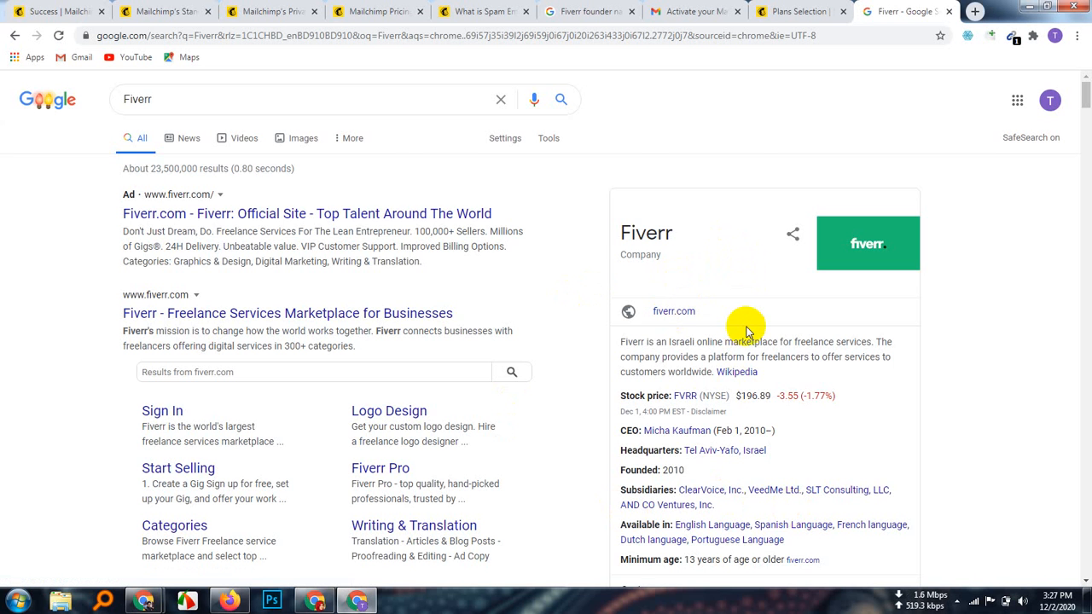
scroll(756, 402, down, 3)
scroll(756, 401, up, 3)
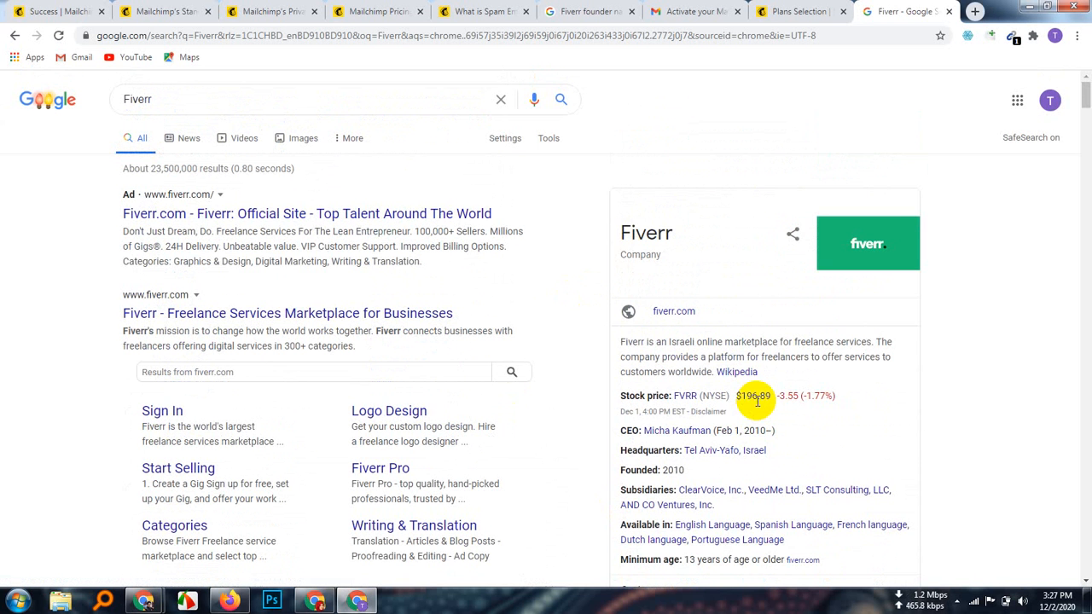
click(793, 11)
click(287, 360)
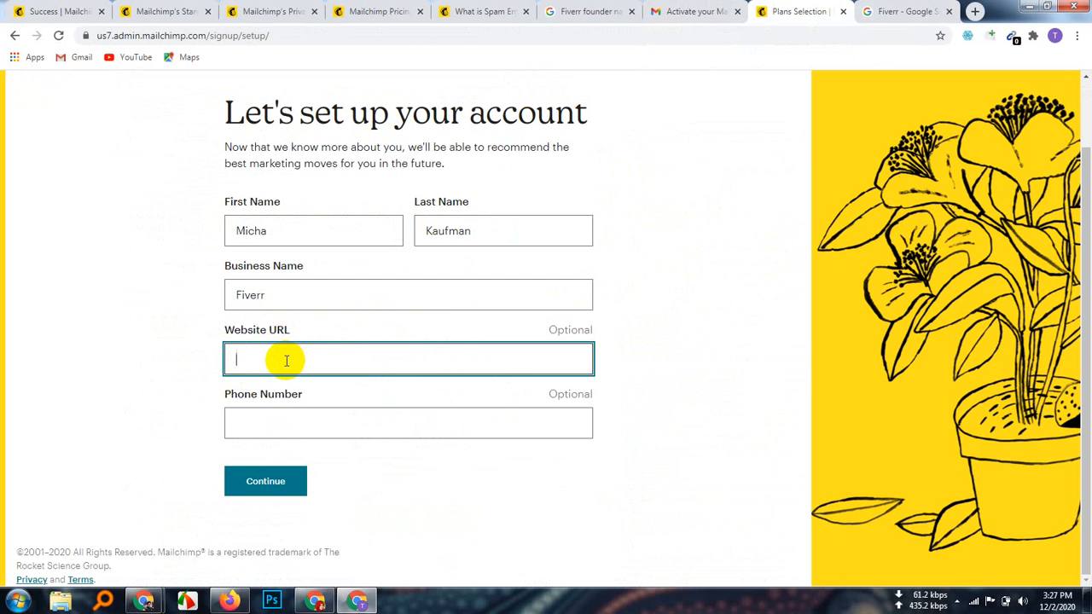
text(www.fiverr.com)
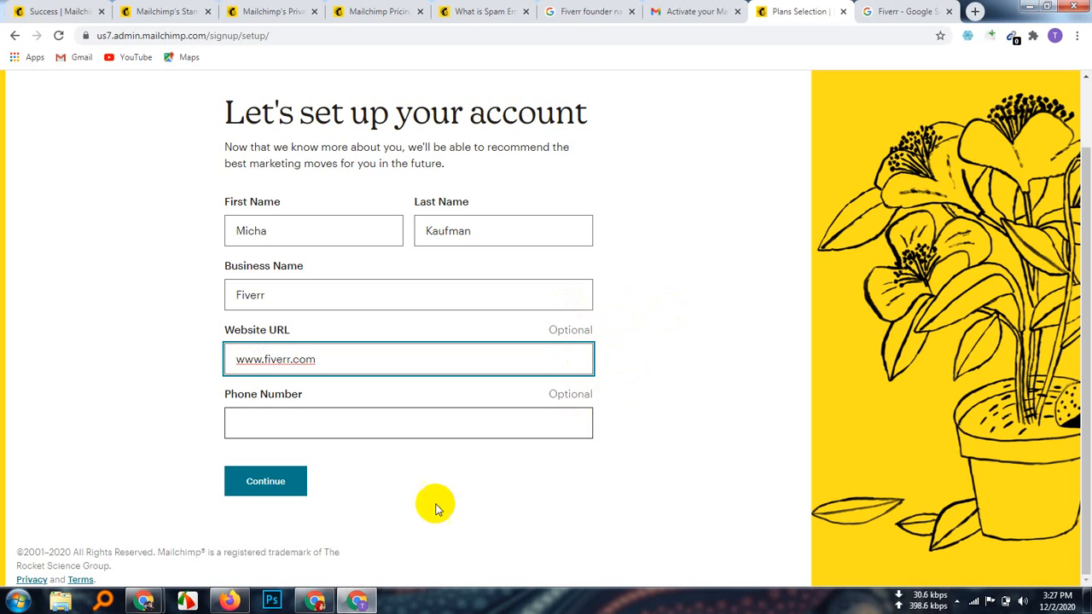
click(256, 424)
click(441, 470)
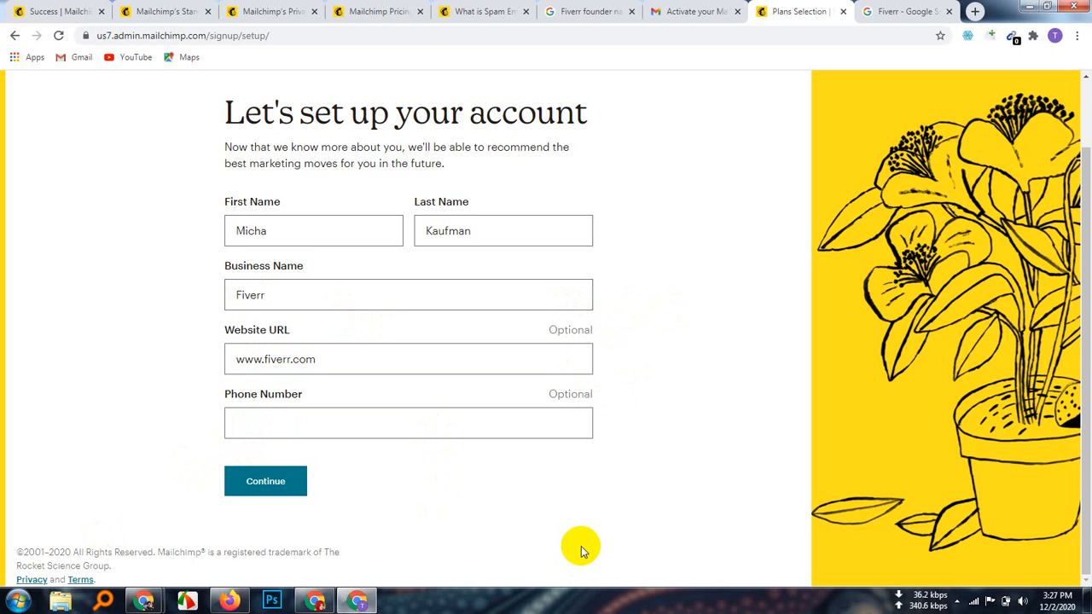
scroll(580, 552, up, 1)
scroll(581, 552, up, 1)
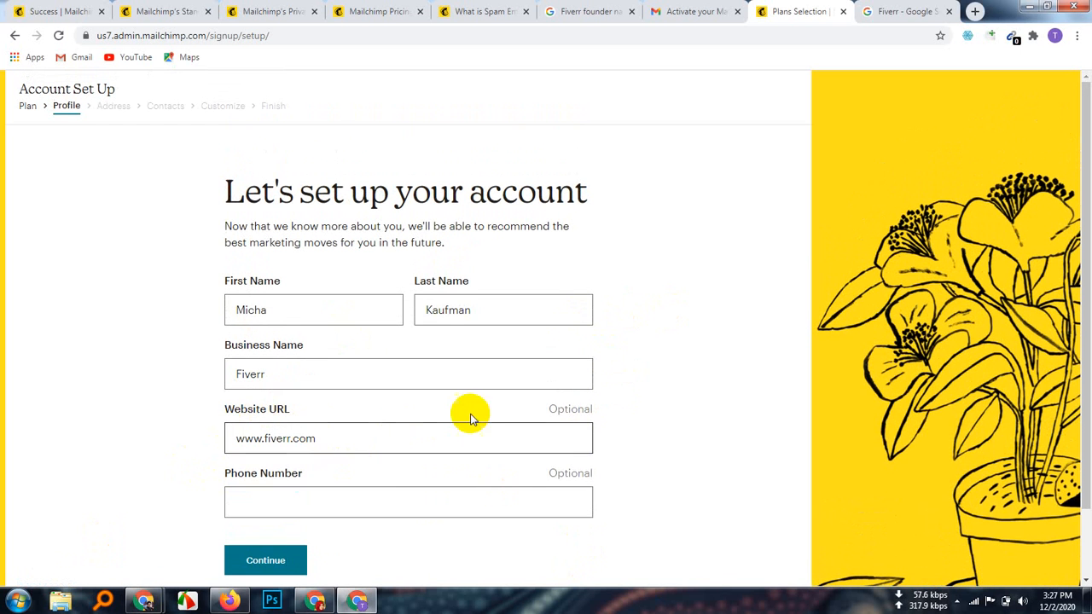
scroll(467, 502, down, 1)
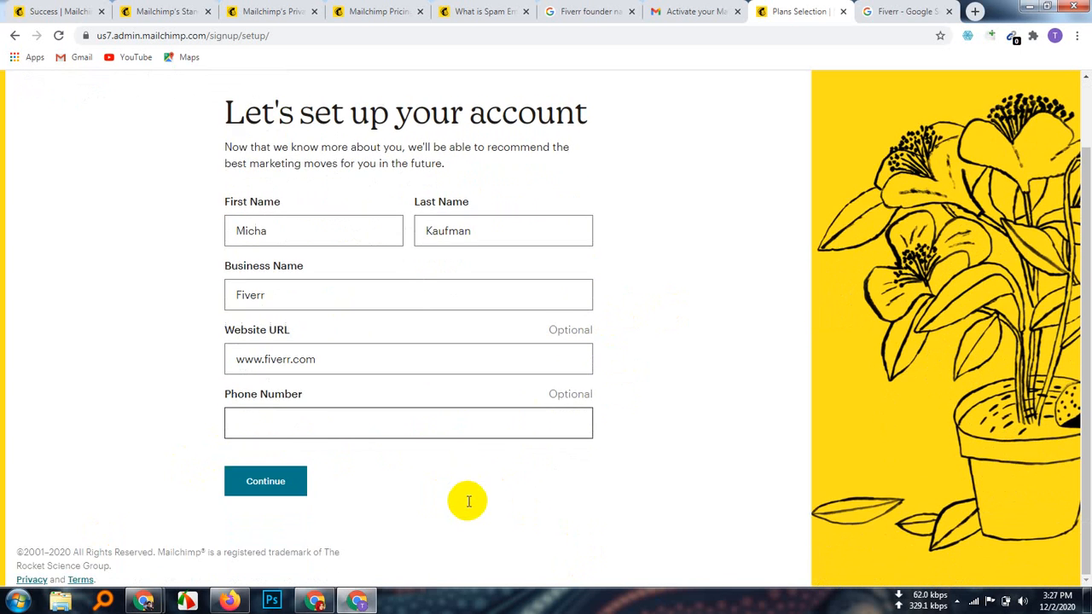
scroll(467, 501, up, 1)
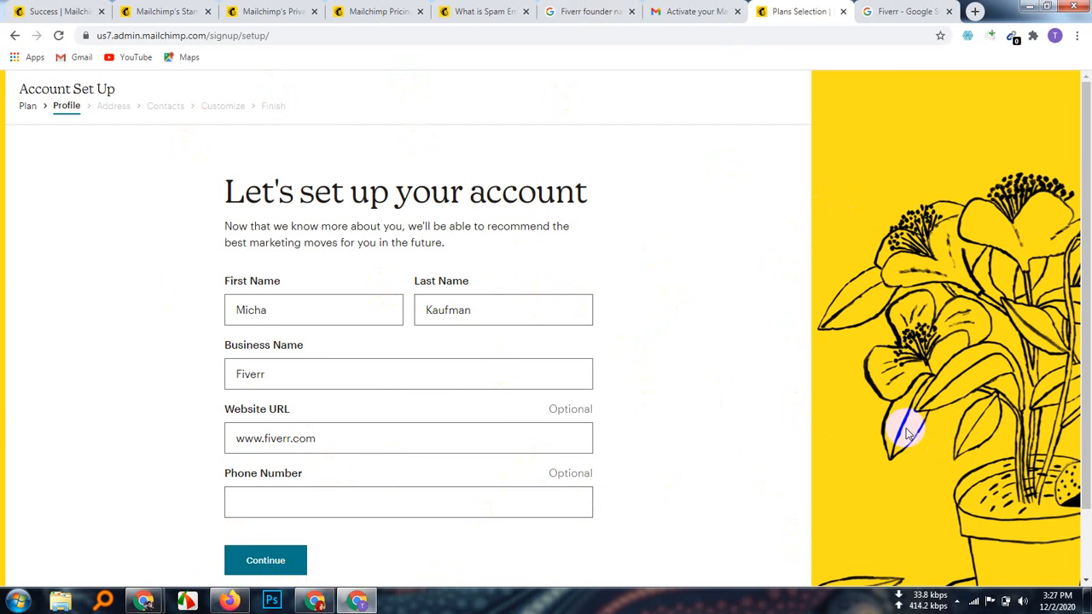
scroll(585, 356, down, 2)
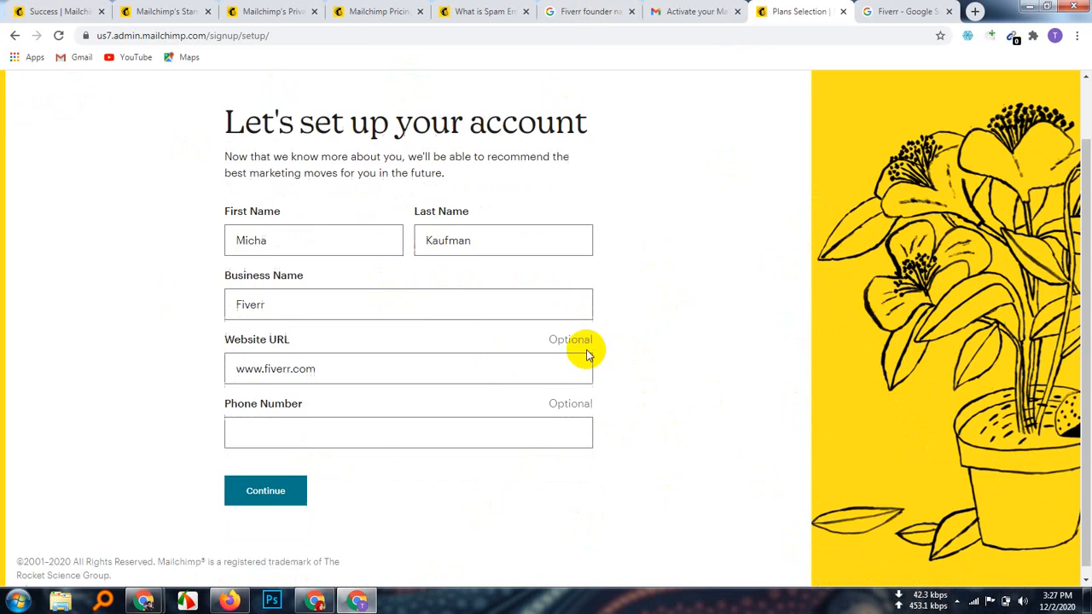
scroll(589, 384, up, 2)
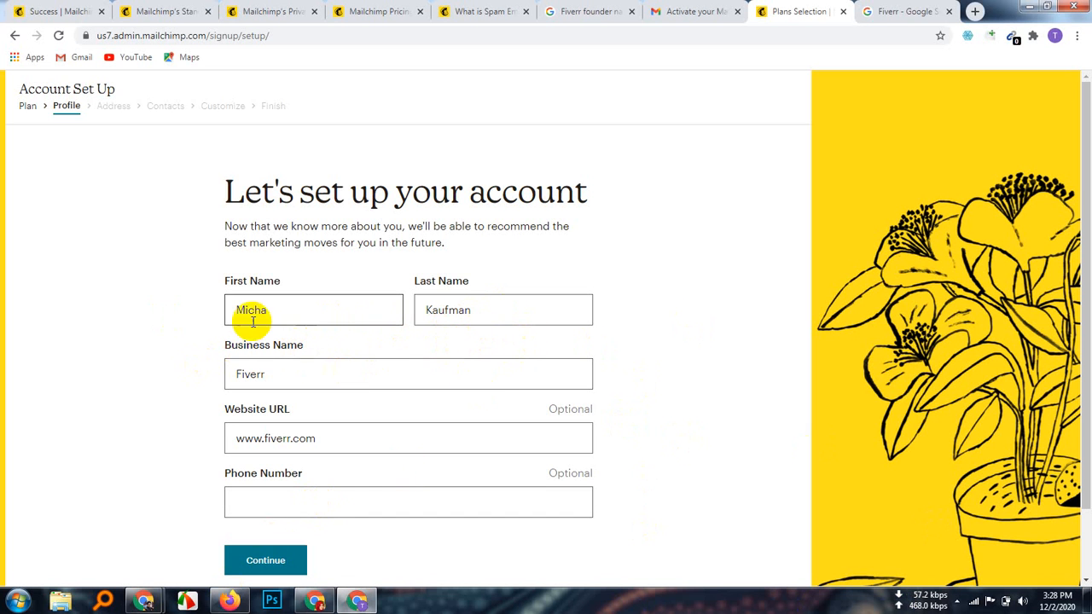
Step: Review the name, business and website entries, then submit the profile with Continue
click(306, 309)
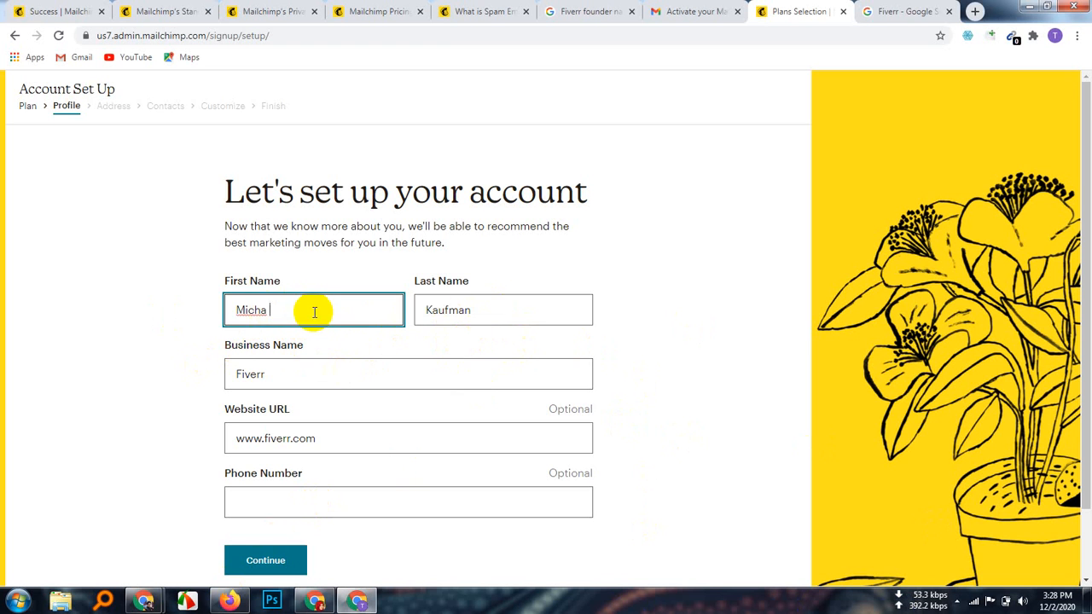
click(519, 310)
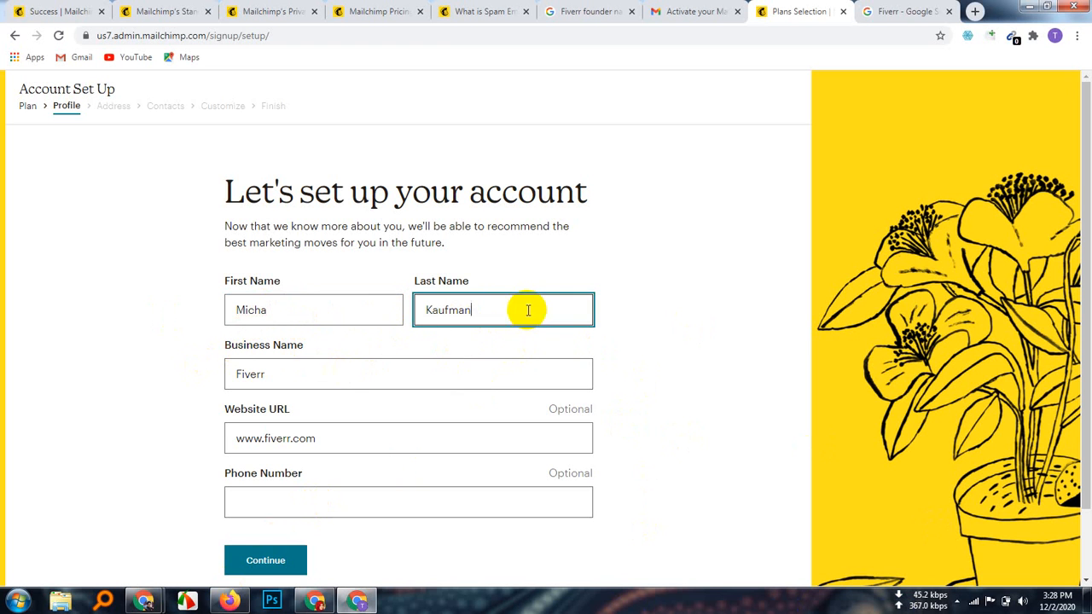
click(300, 373)
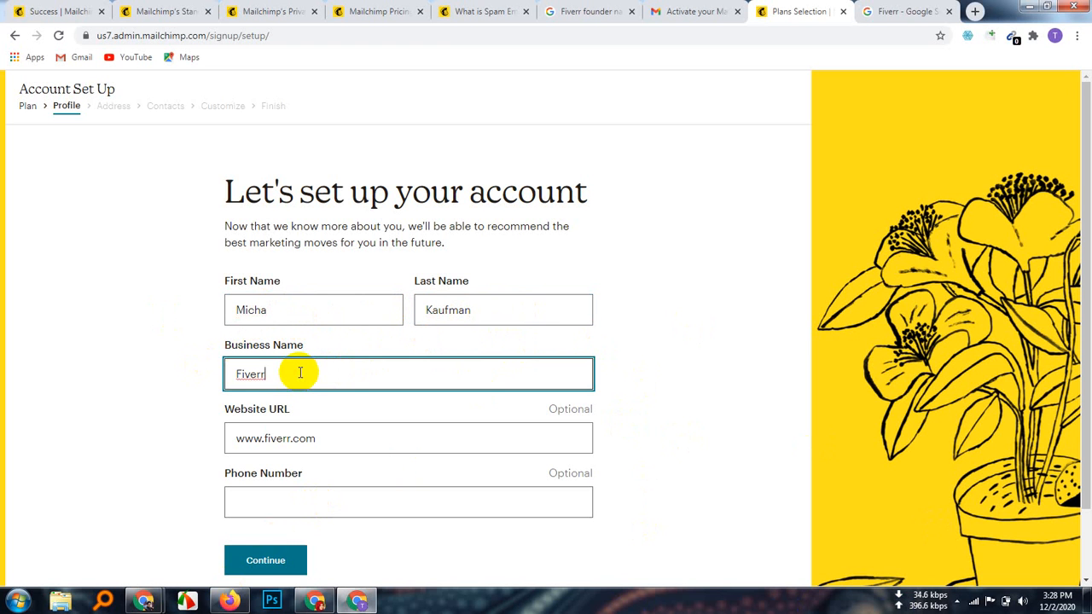
click(344, 442)
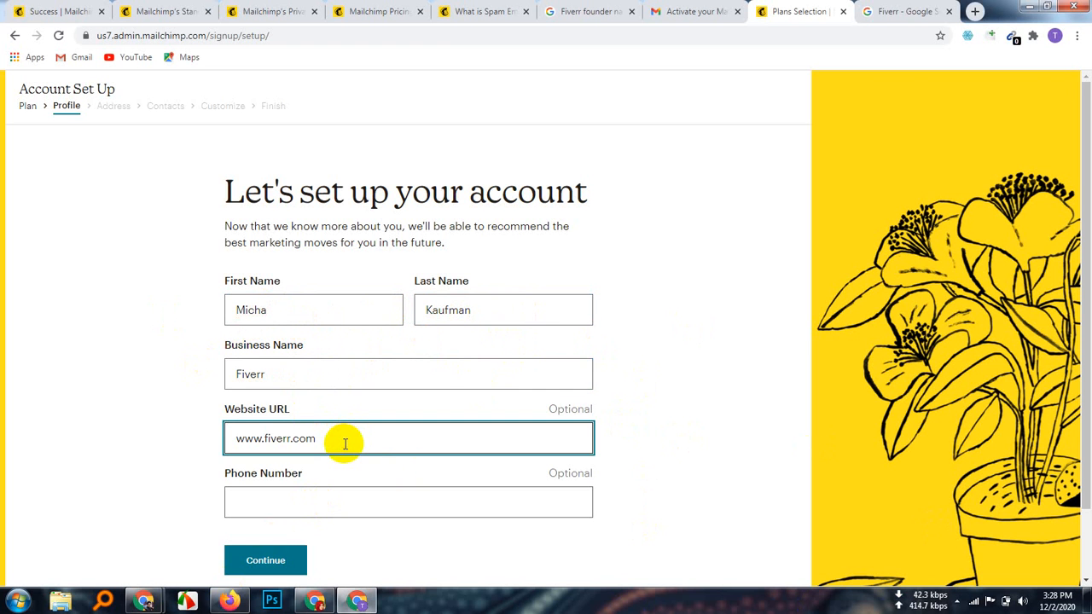
scroll(478, 537, down, 1)
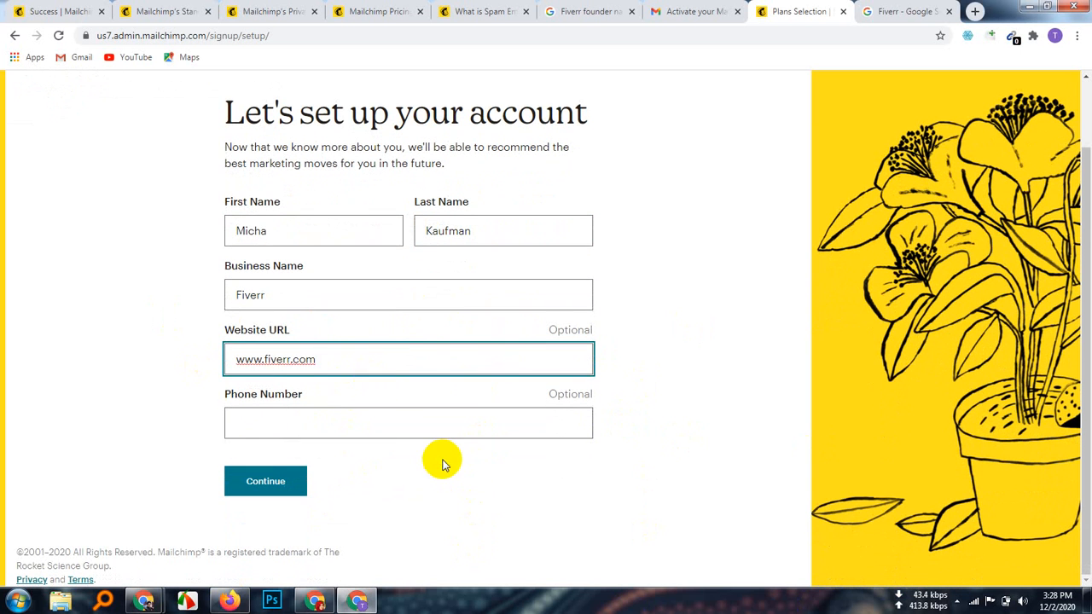
click(443, 465)
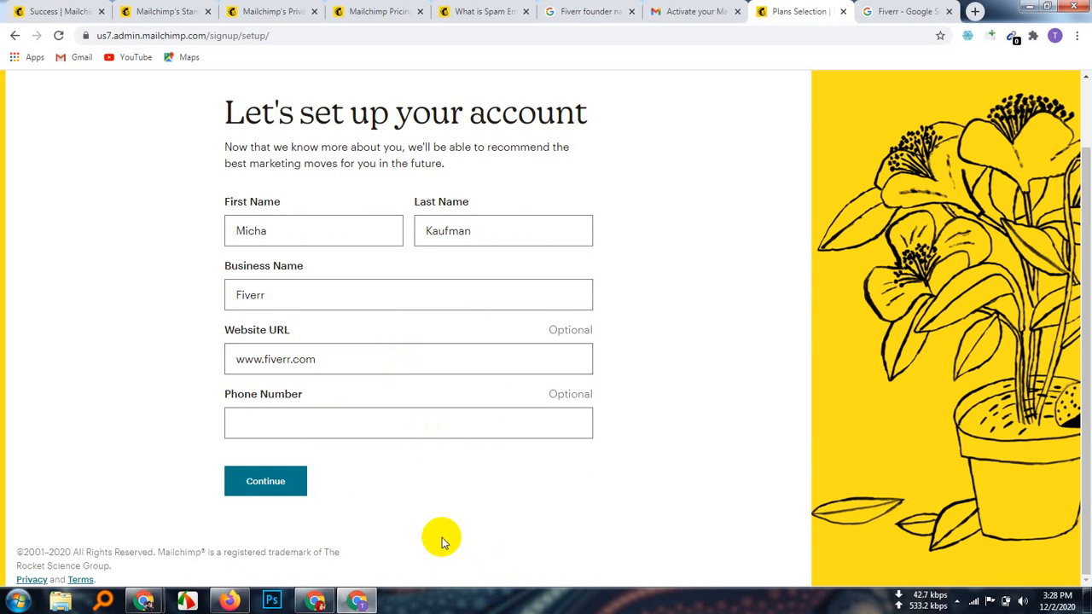
click(268, 488)
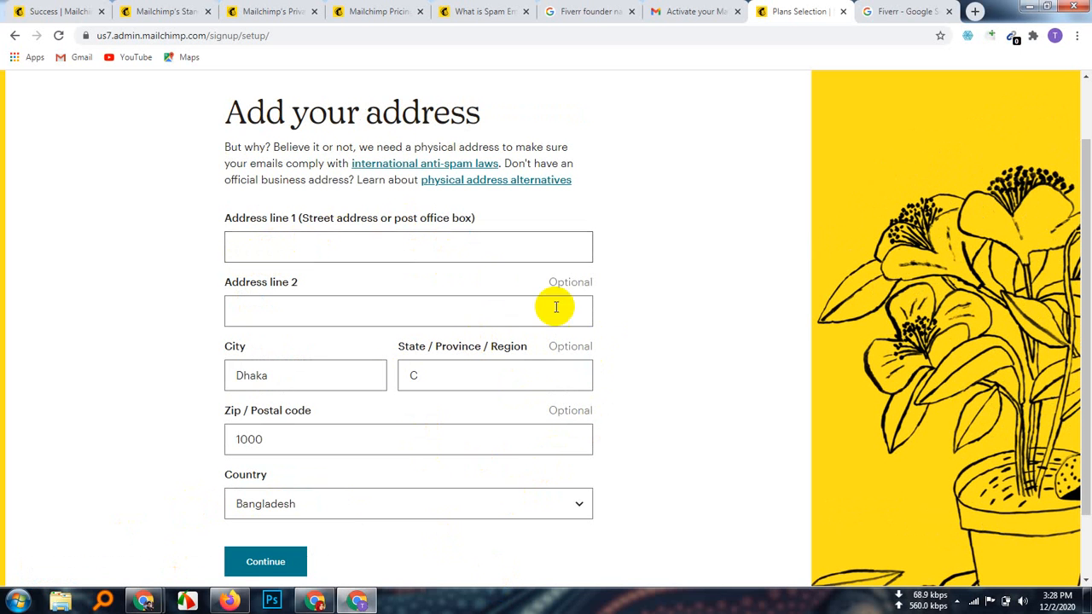
Step: Choose USA as the country in the address form
scroll(371, 477, down, 1)
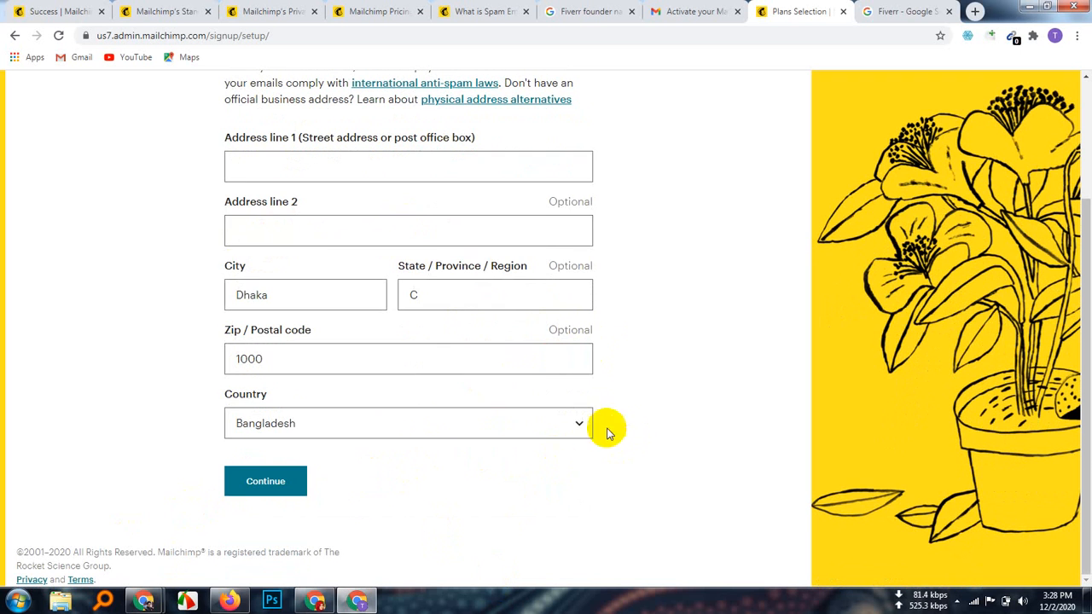
click(577, 425)
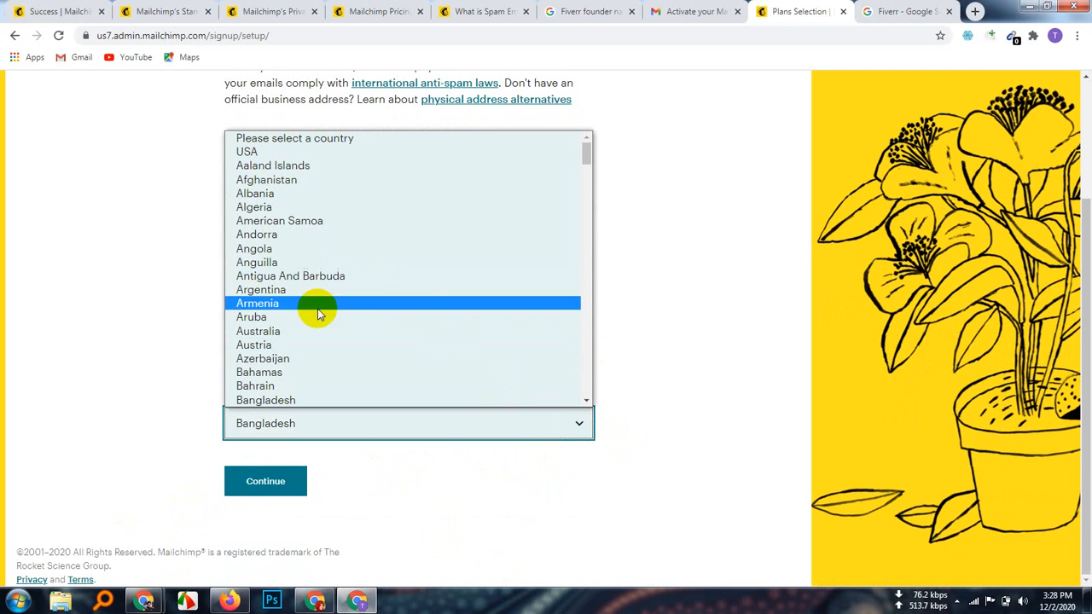
scroll(320, 375, down, 3)
scroll(320, 375, down, 10)
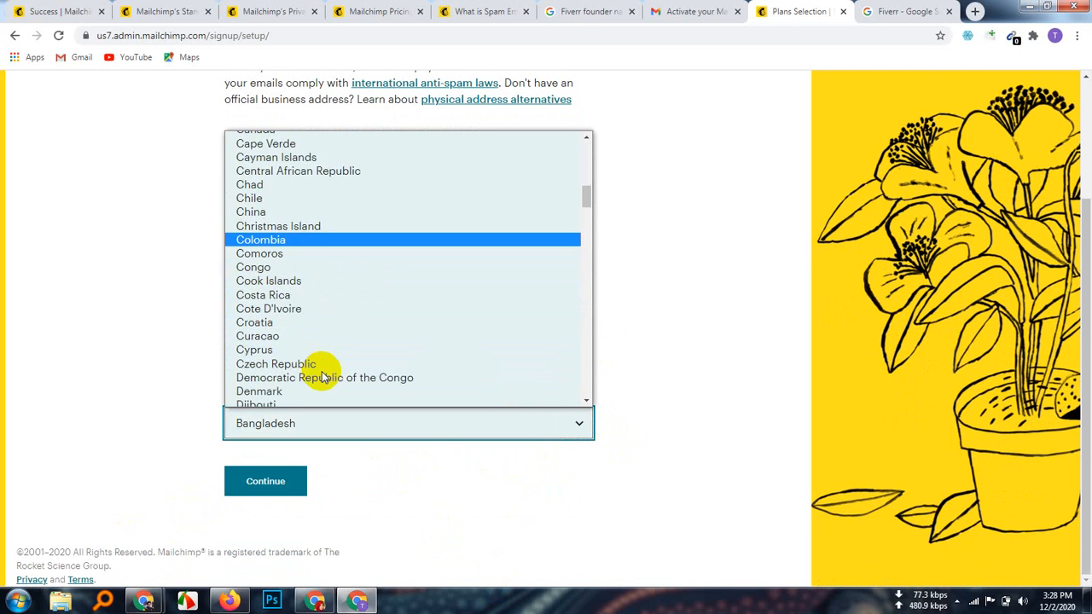
scroll(322, 376, down, 3)
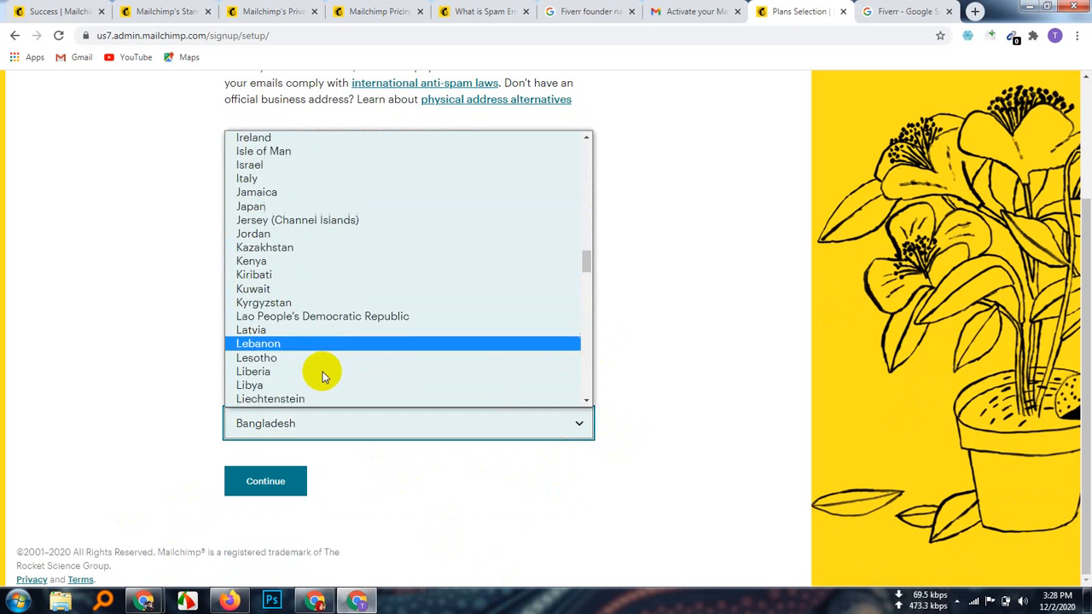
scroll(319, 373, up, 15)
click(284, 153)
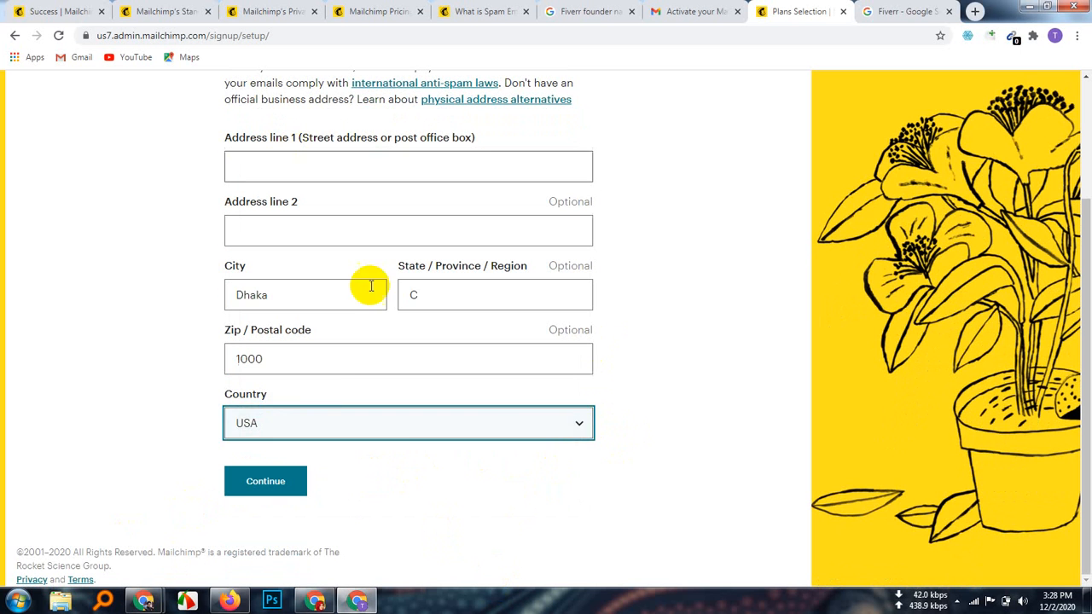
Step: Set zip code 10005 and change City and State to New York
click(284, 359)
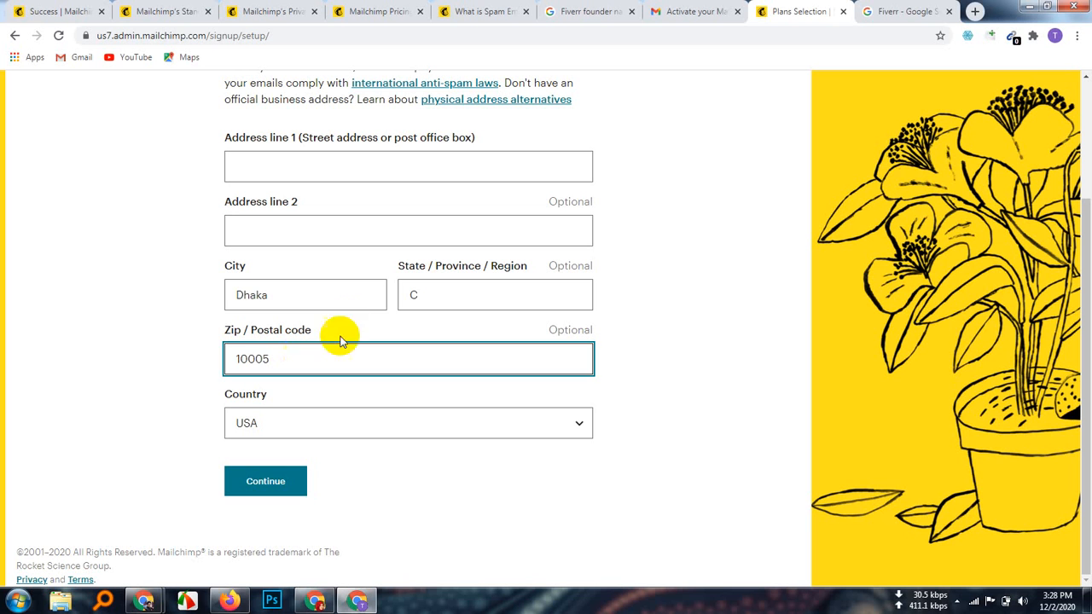
click(337, 301)
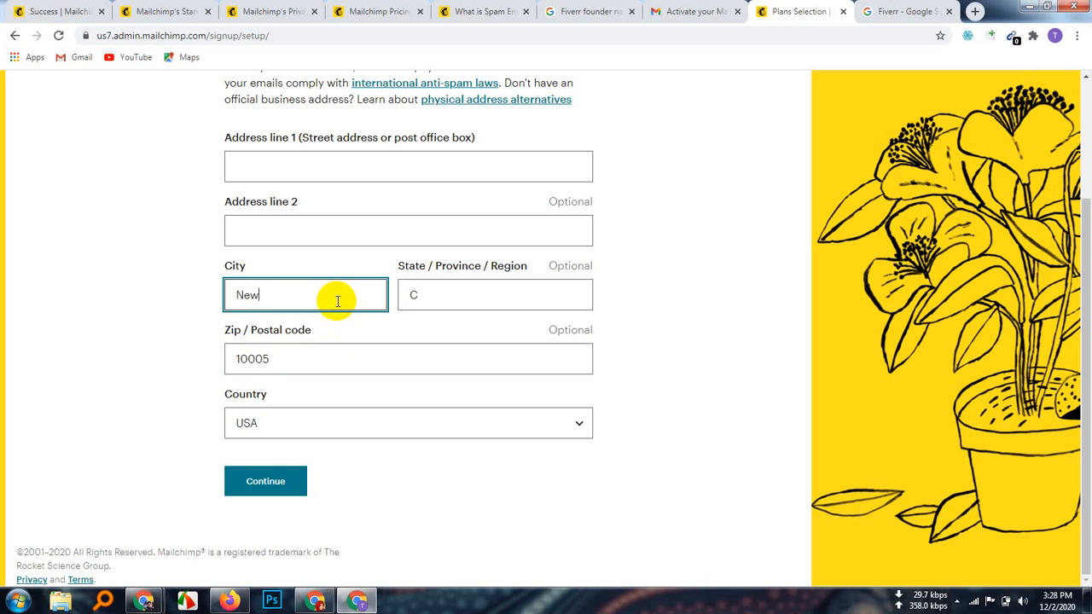
text(New York)
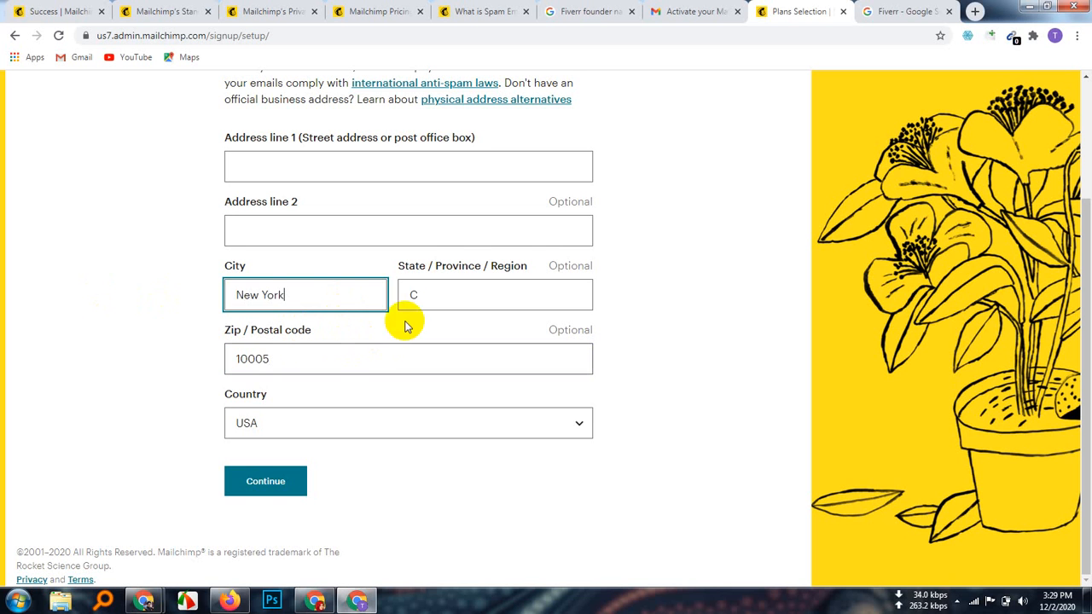
click(434, 296)
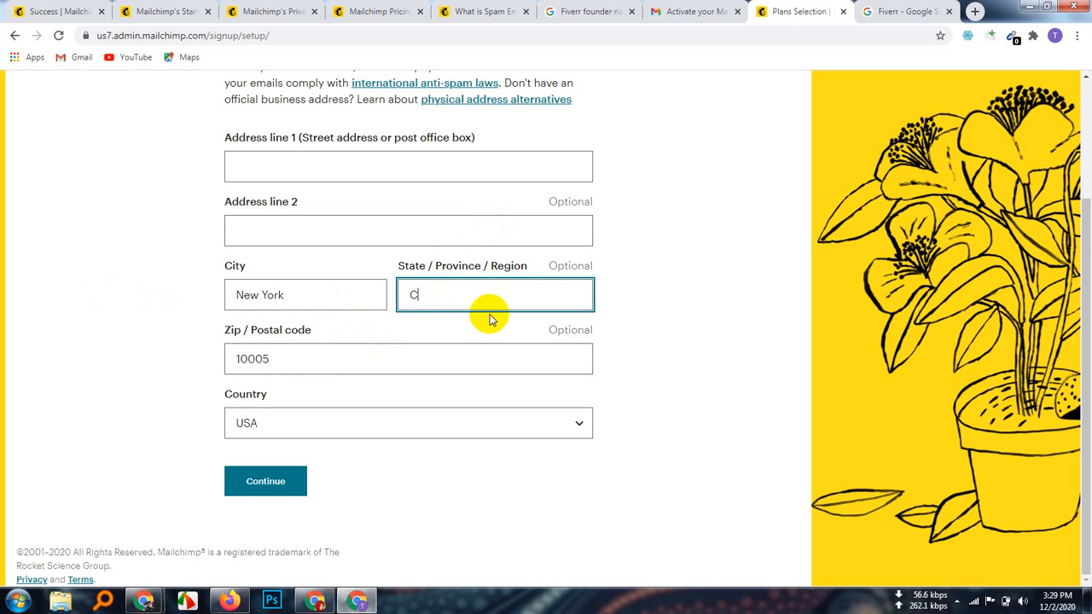
key(BackSpace)
Step: Fill Address line 1 with 'New York City, 10005' and submit the address
click(299, 232)
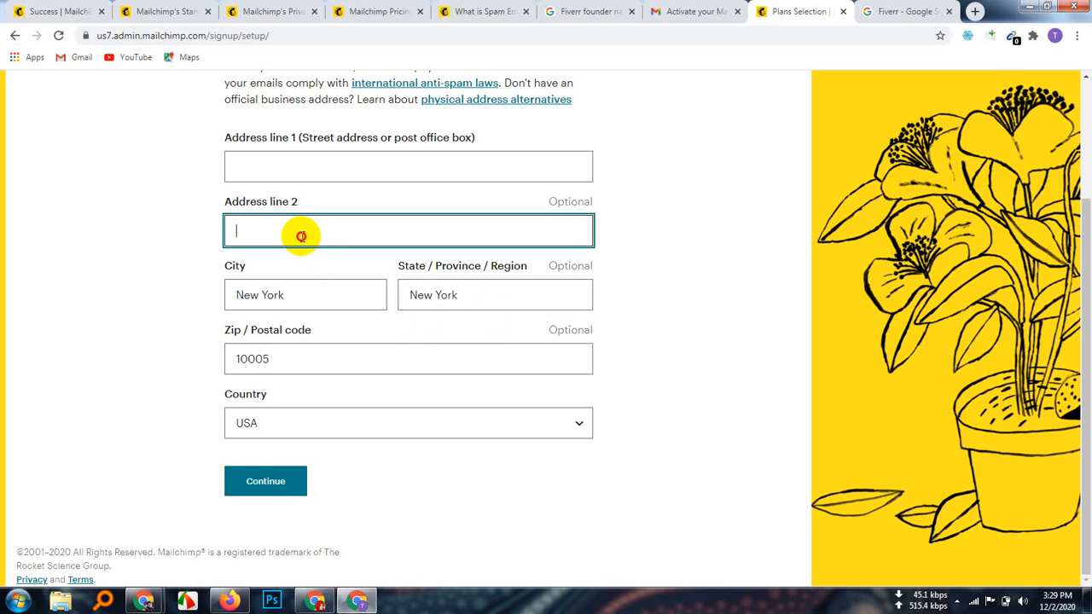
click(309, 163)
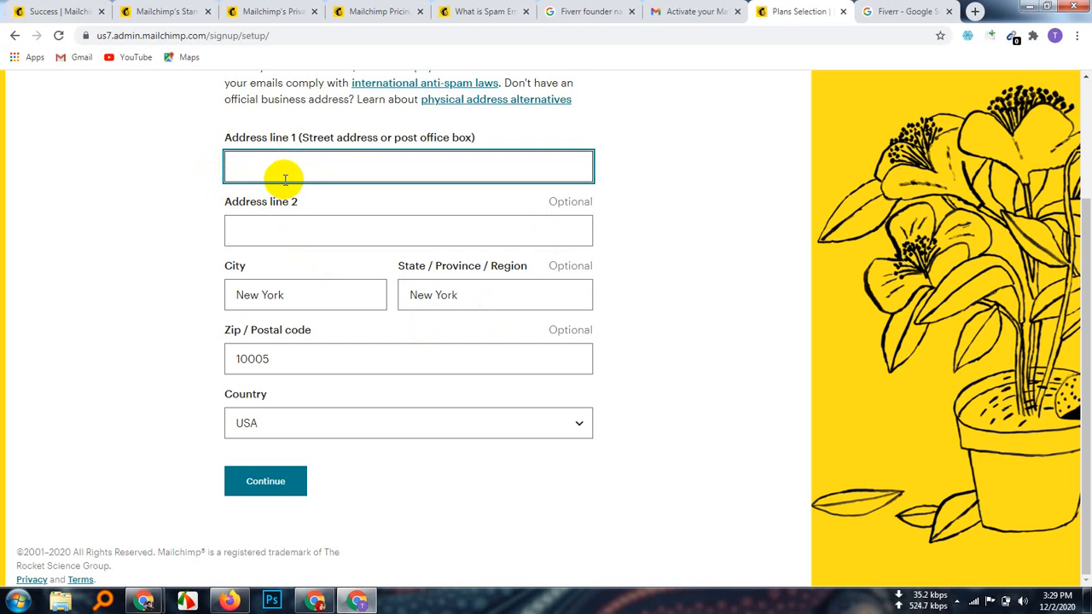
text(New York City, 10005)
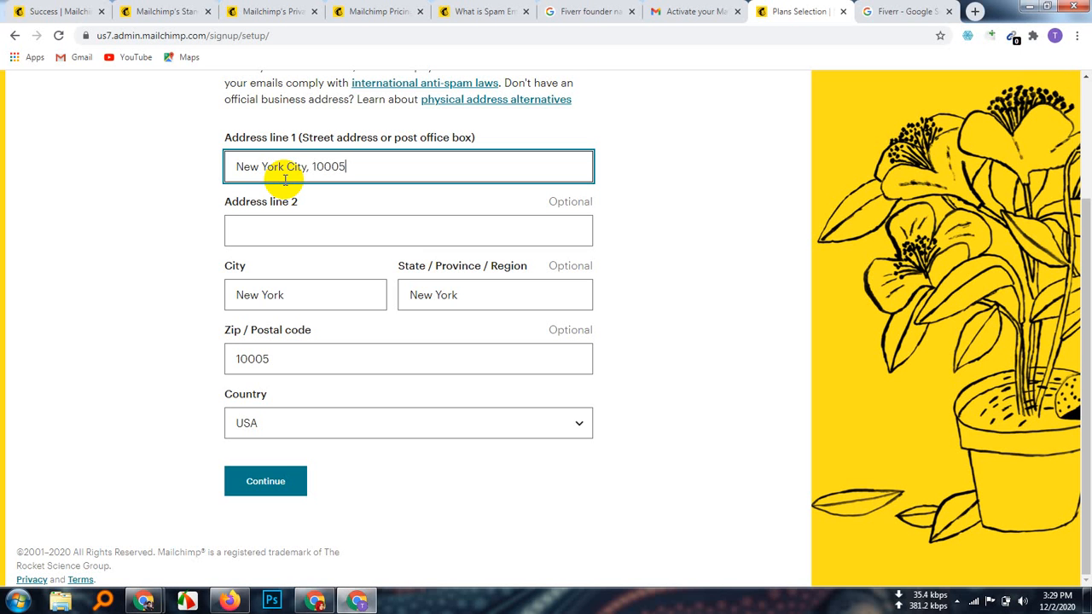
scroll(590, 481, up, 2)
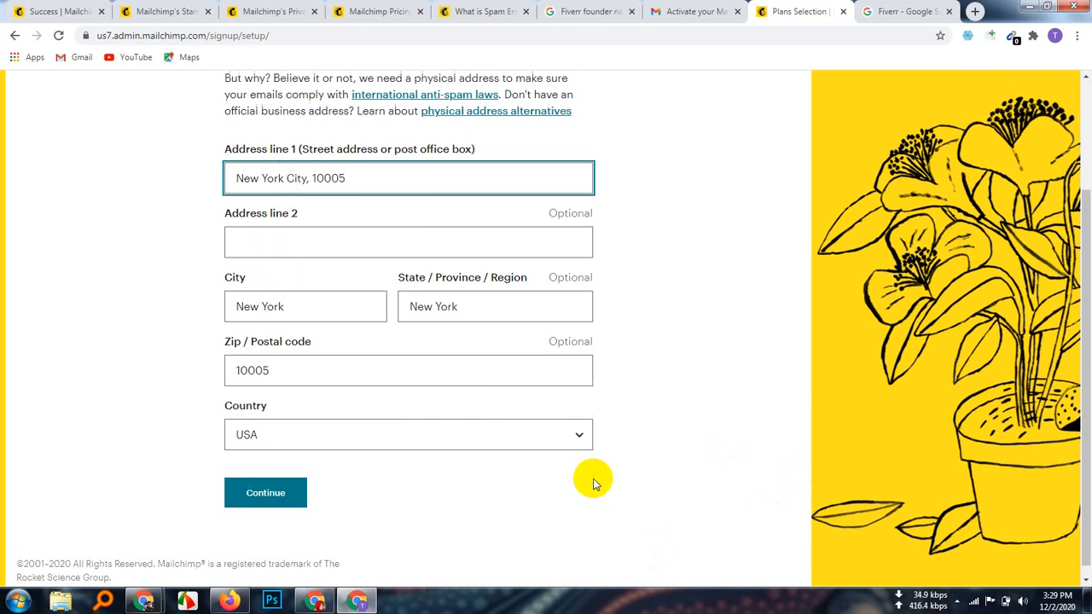
scroll(517, 440, down, 2)
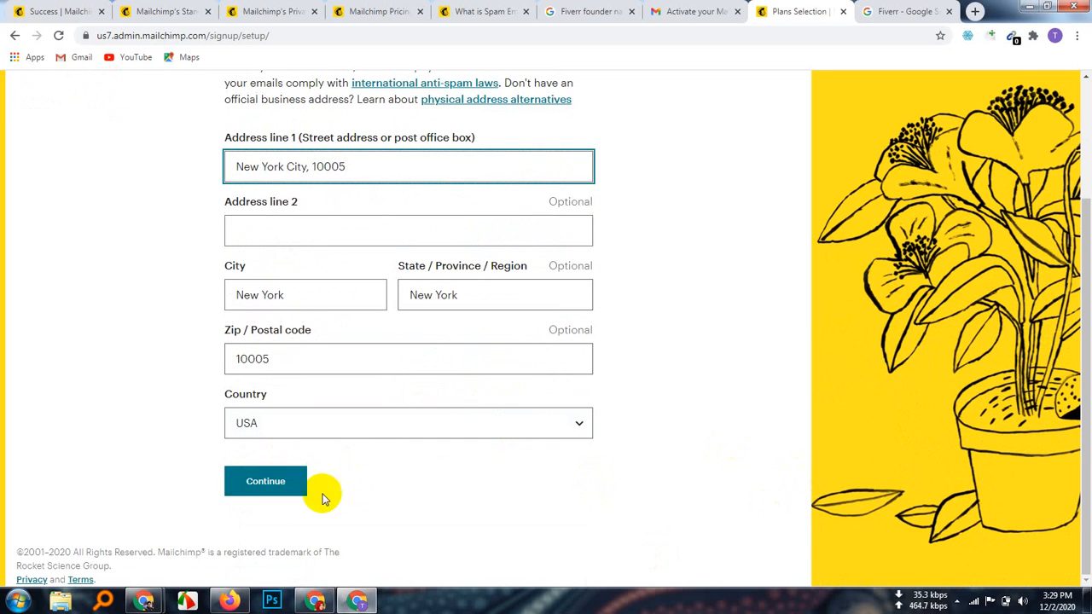
click(276, 493)
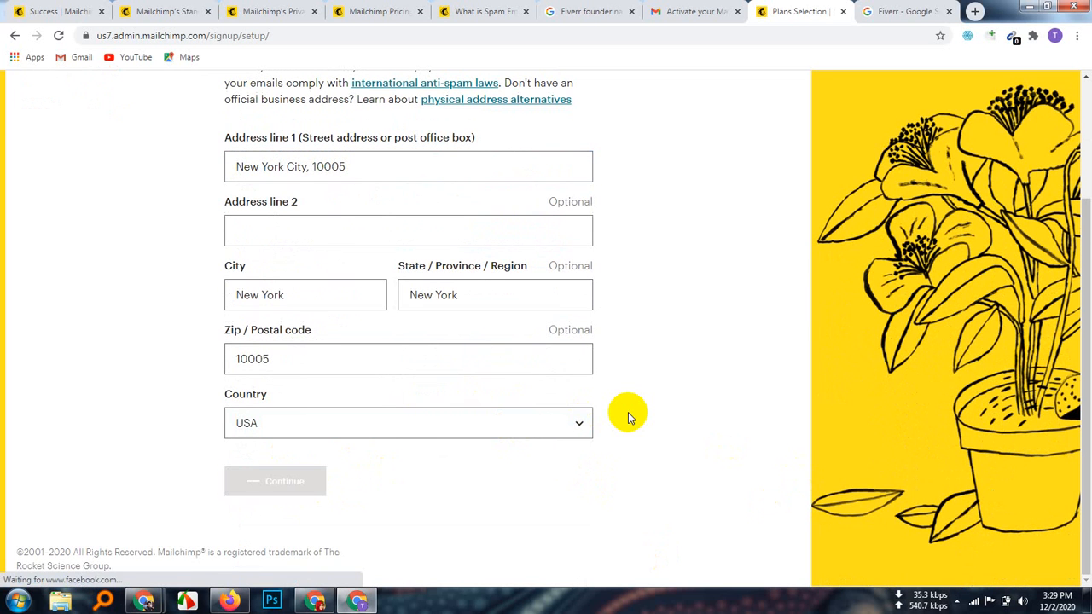
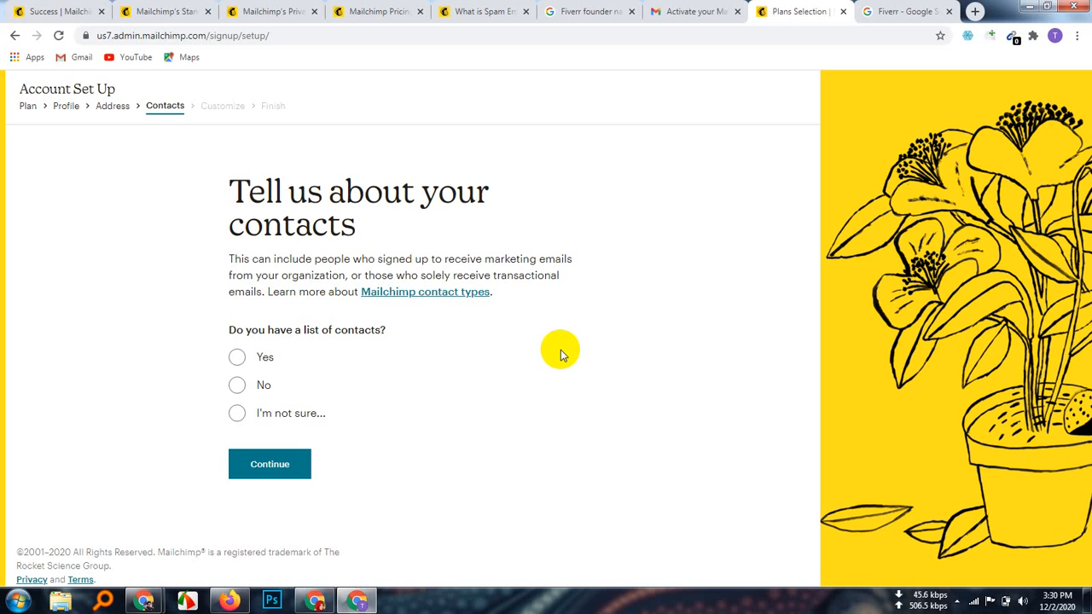
Step: Open the contact types help link in a new browser tab
right_click(429, 294)
click(463, 303)
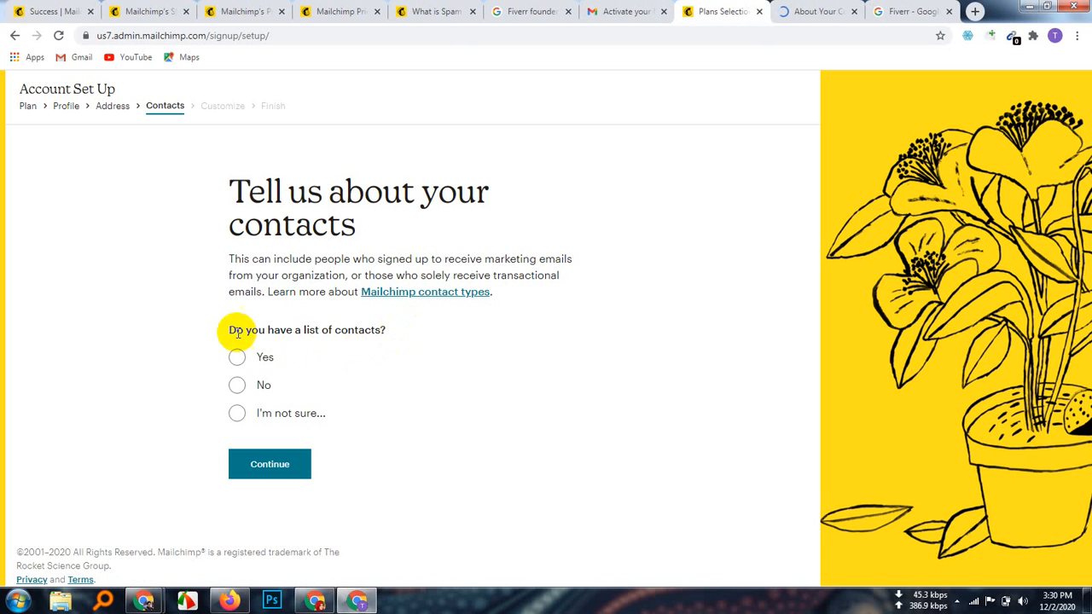
drag(402, 330, 213, 331)
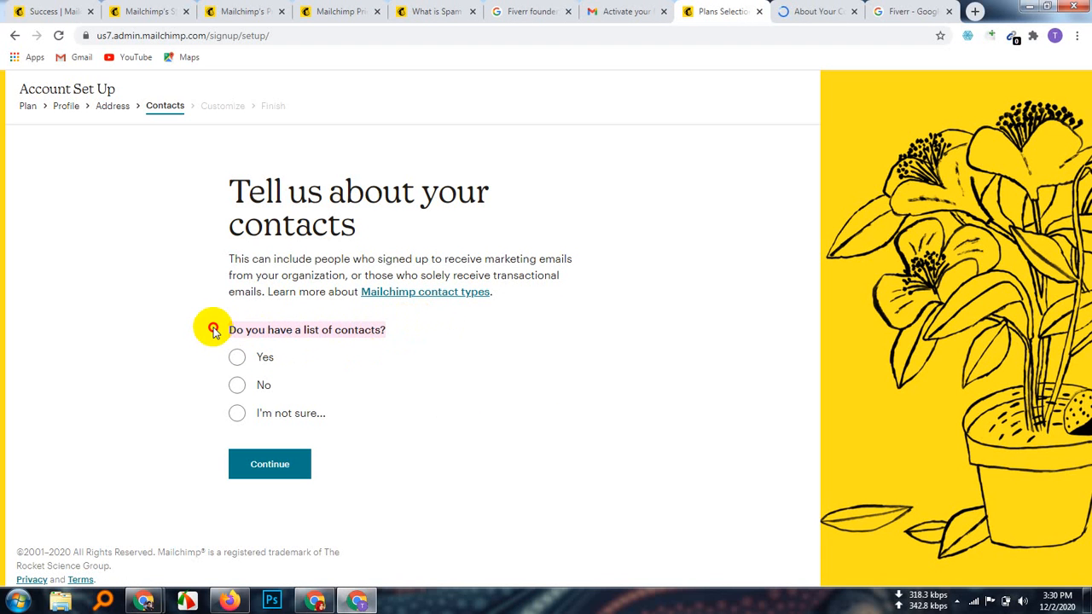
click(358, 348)
Step: Answer Yes to having a contact list and choose More than 50,000 contacts
click(242, 387)
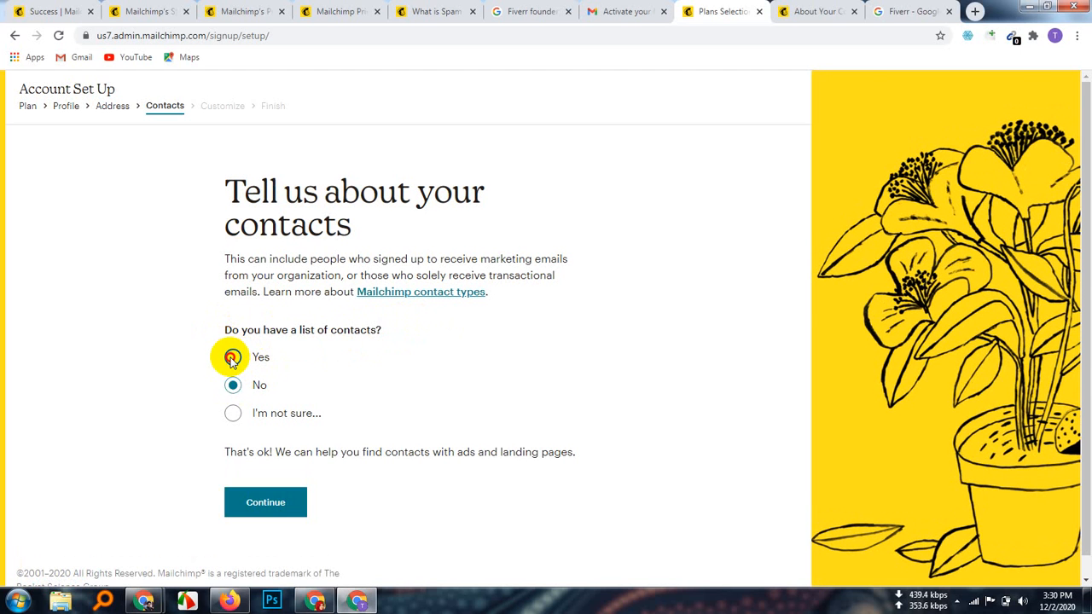
click(232, 358)
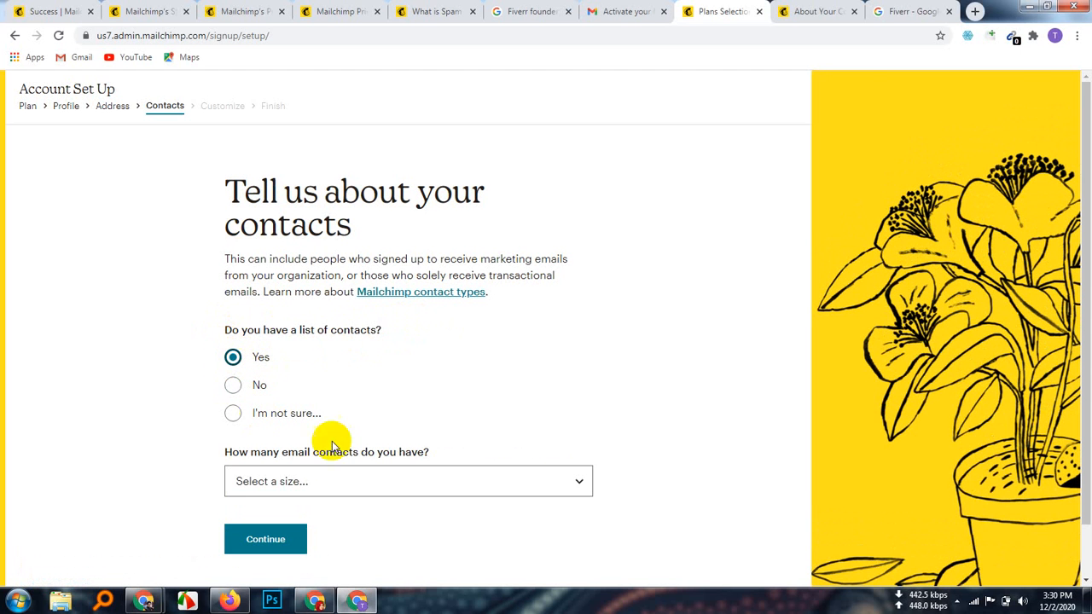
click(568, 482)
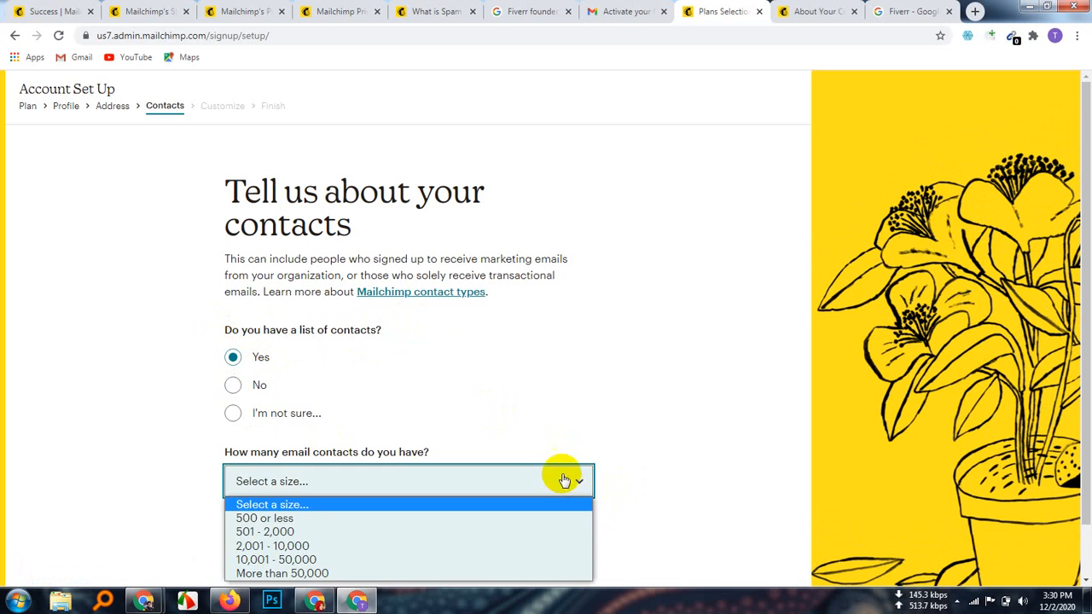
scroll(640, 320, down, 1)
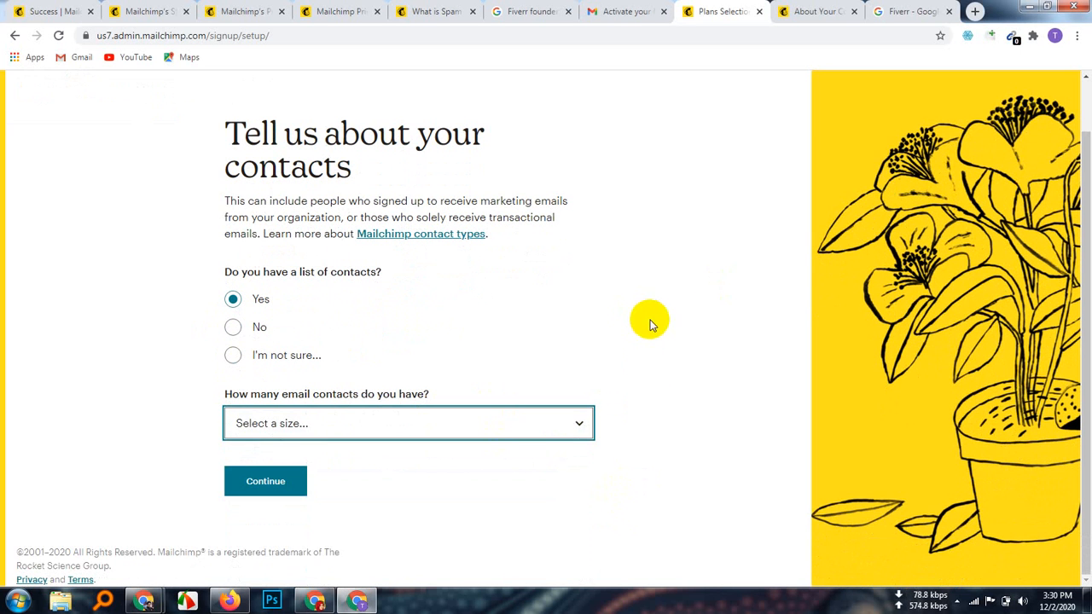
click(581, 427)
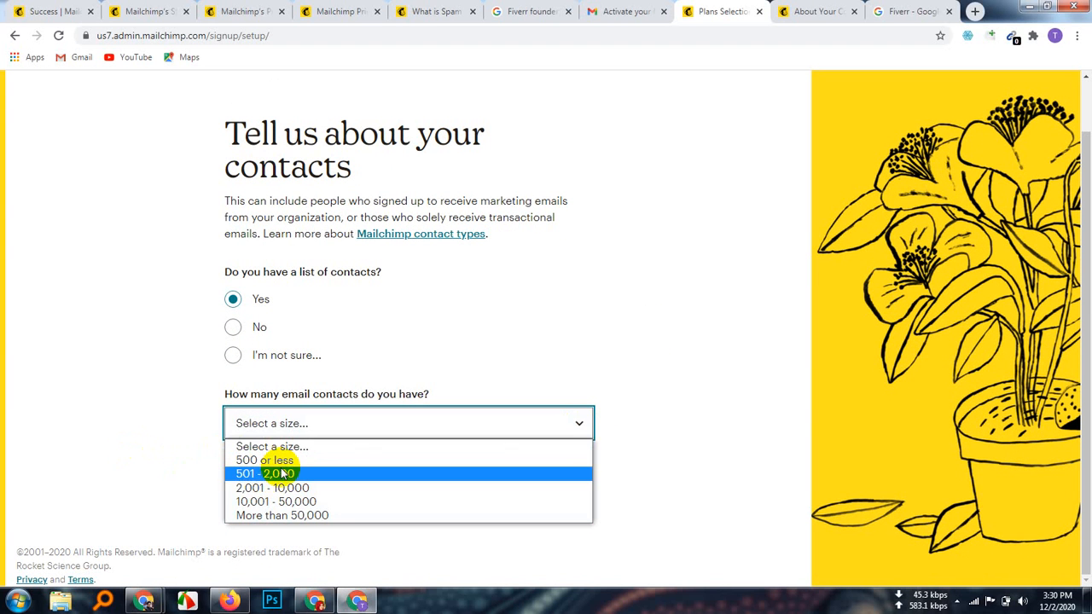
click(325, 516)
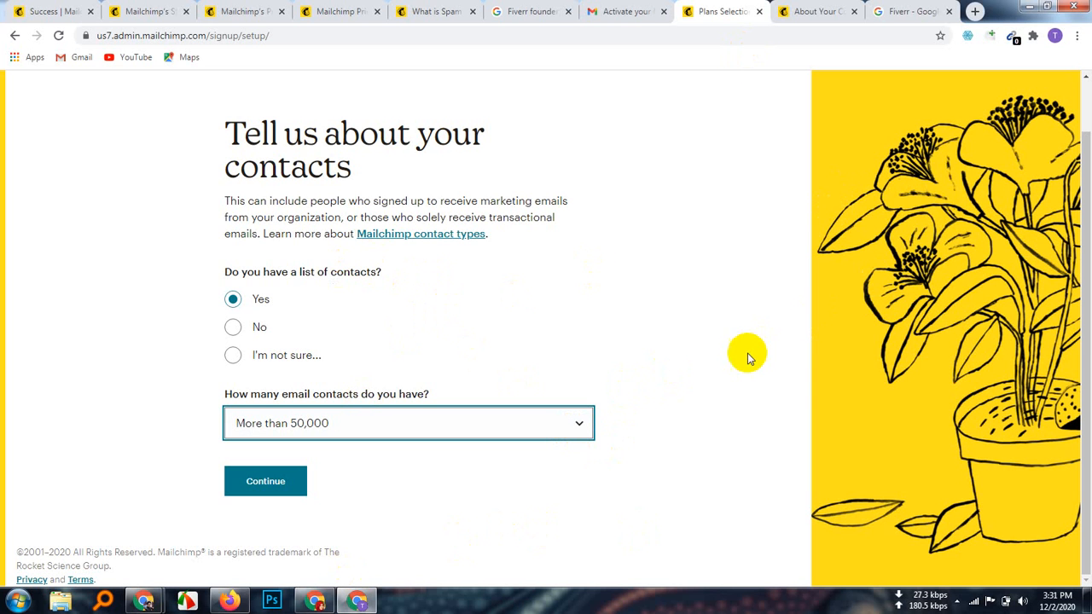
click(233, 327)
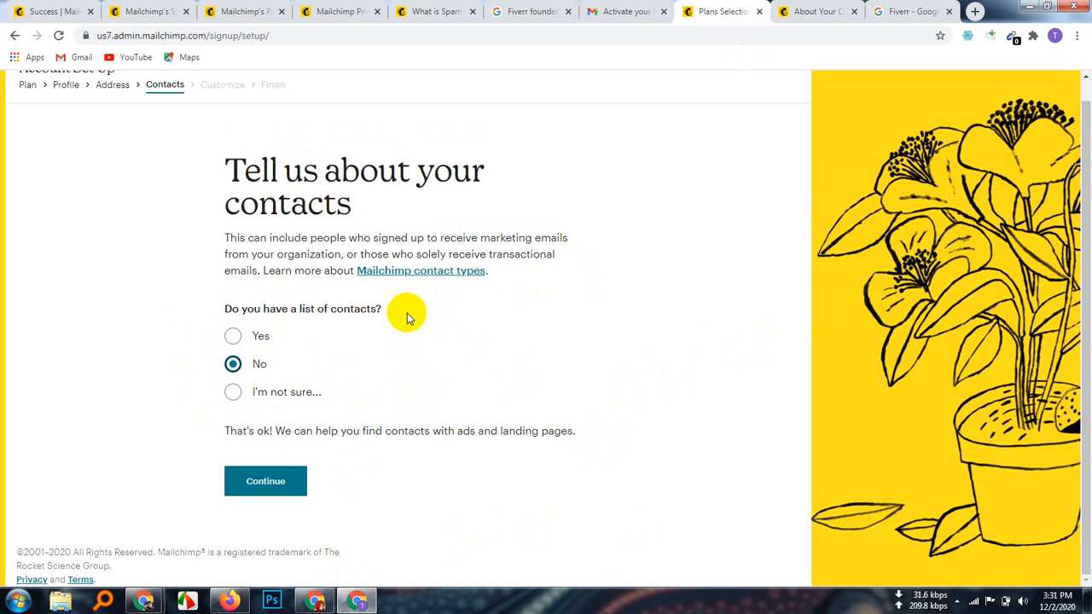
drag(401, 313, 186, 310)
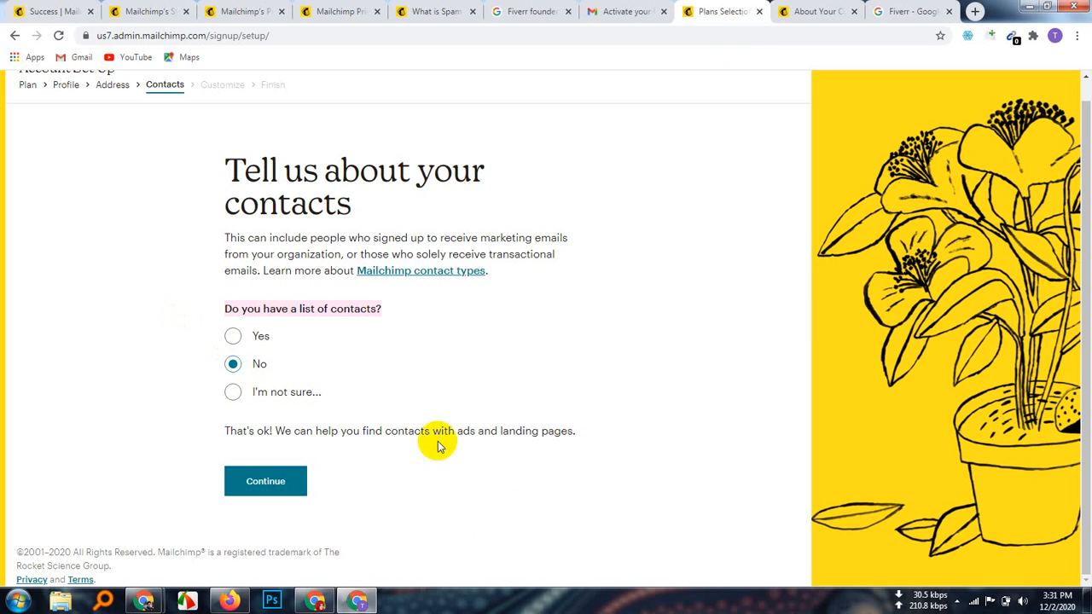
click(583, 367)
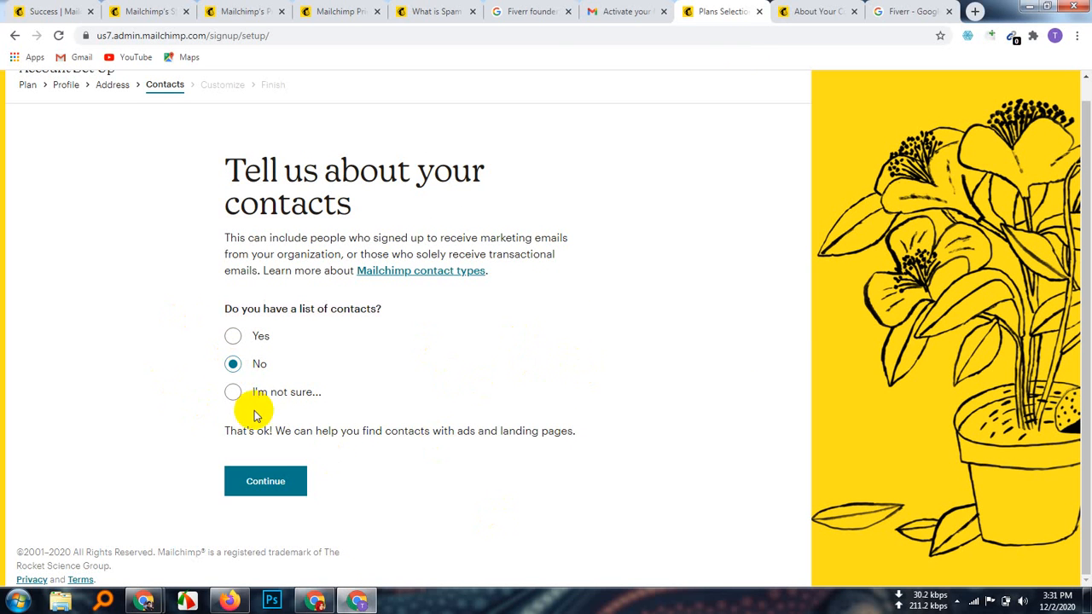
click(233, 392)
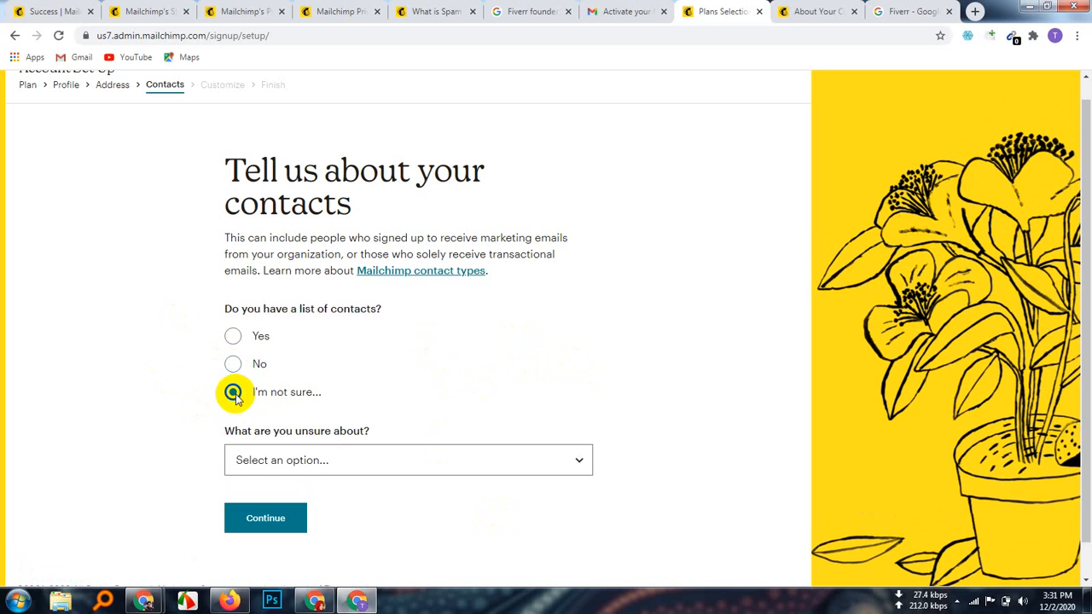
click(546, 461)
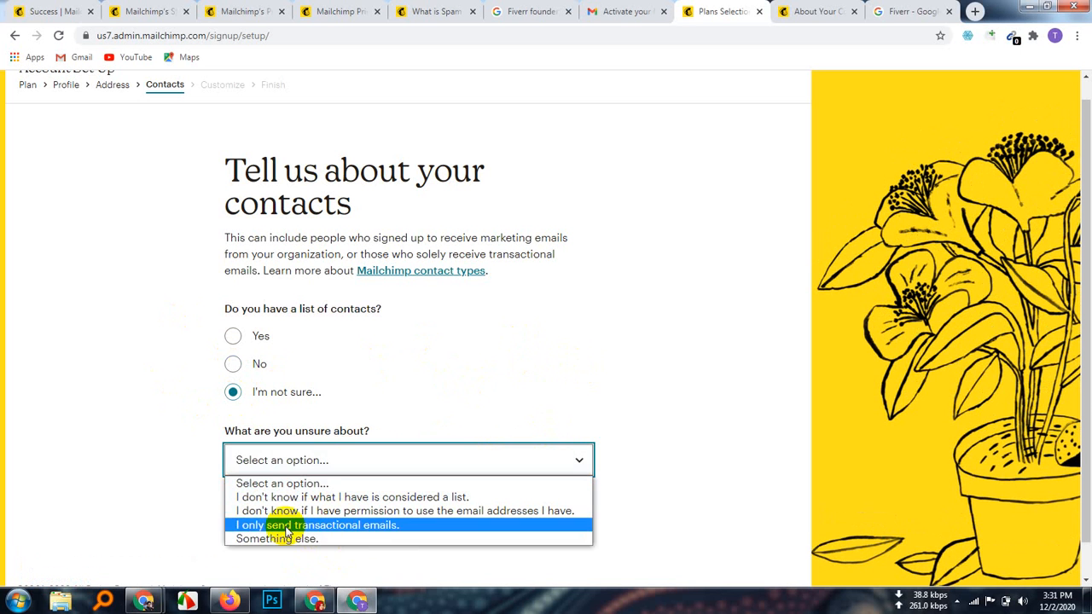
click(128, 406)
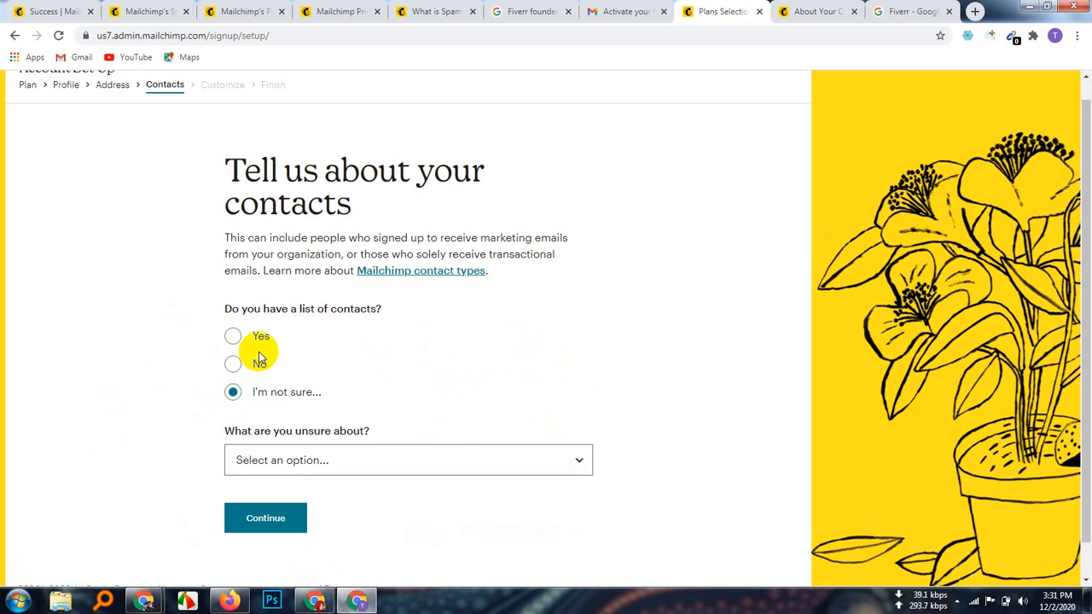
click(233, 336)
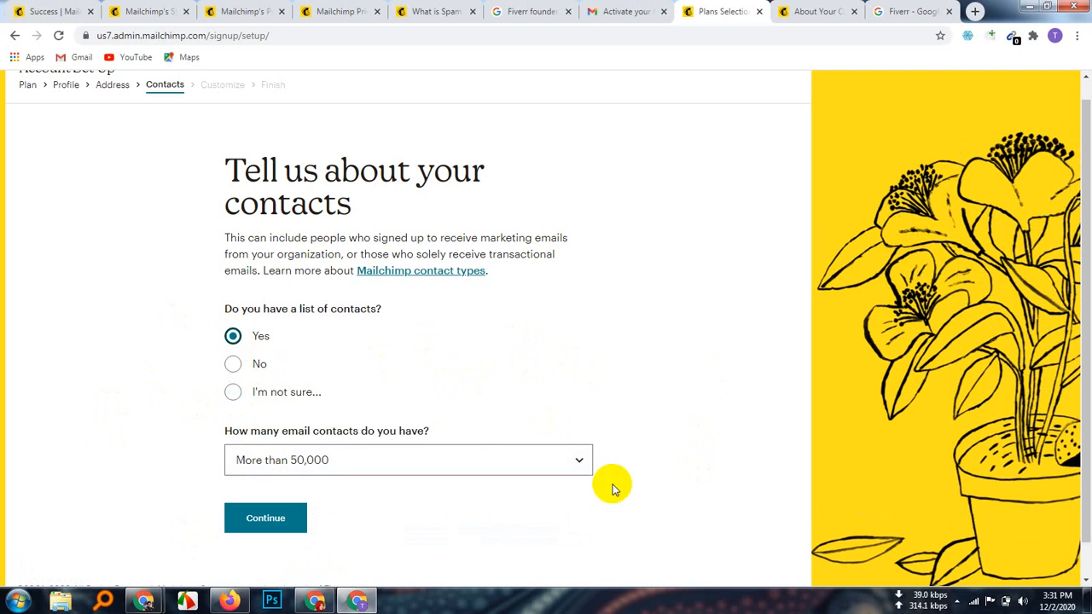
click(578, 465)
click(316, 552)
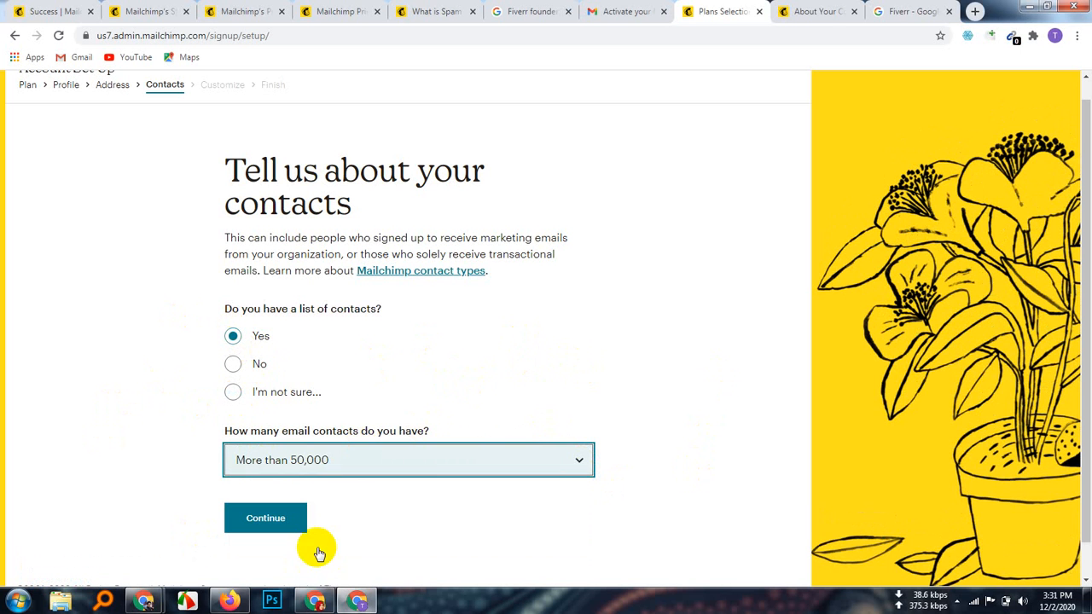
scroll(412, 527, down, 1)
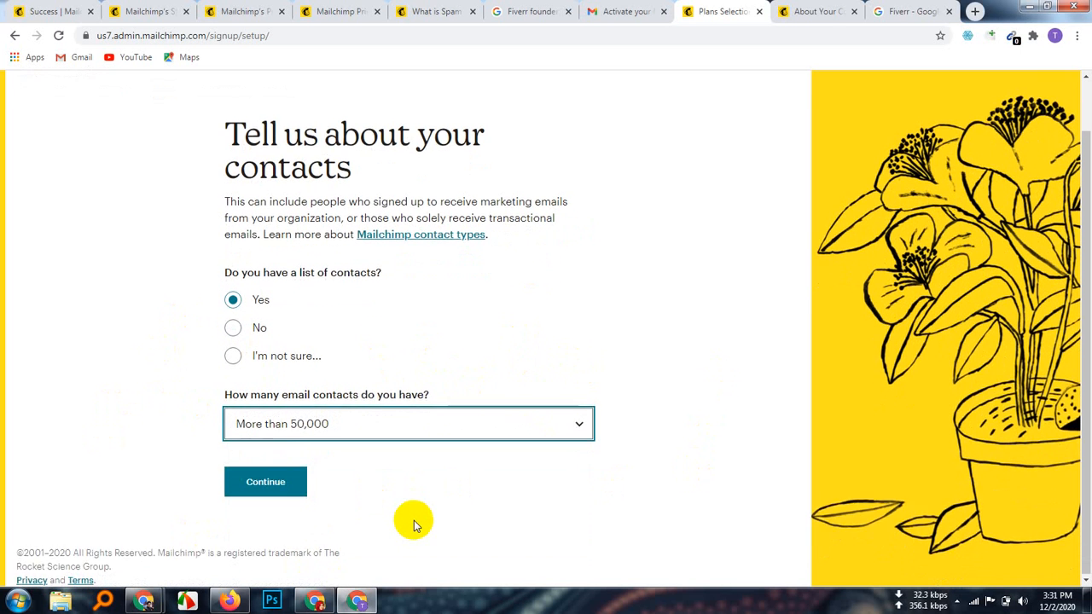
Step: Continue to the features step and tick Original Content, Services and Technology or Software
click(260, 492)
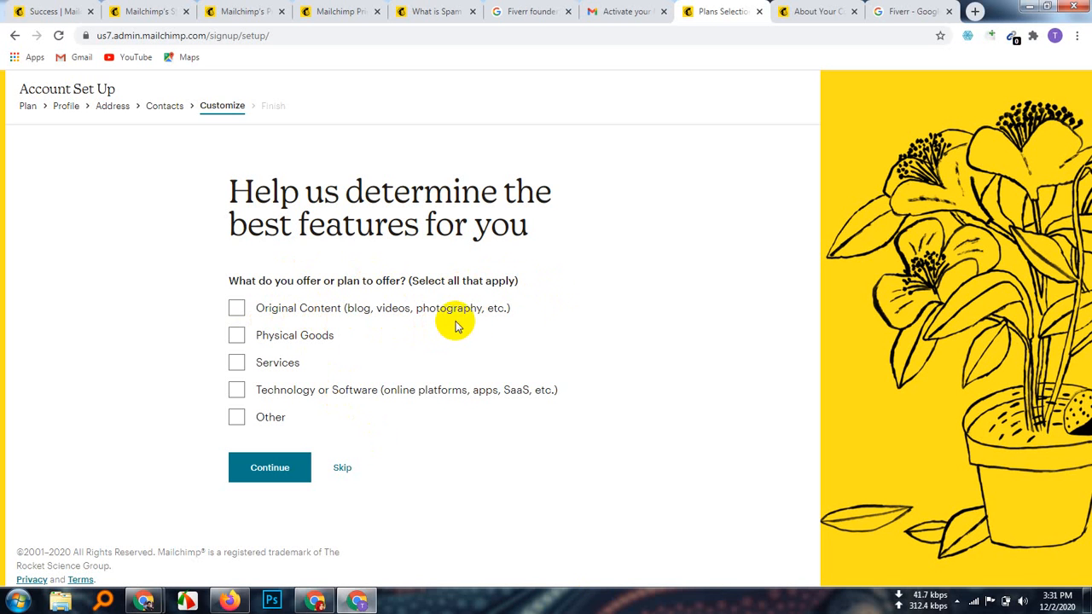
click(236, 309)
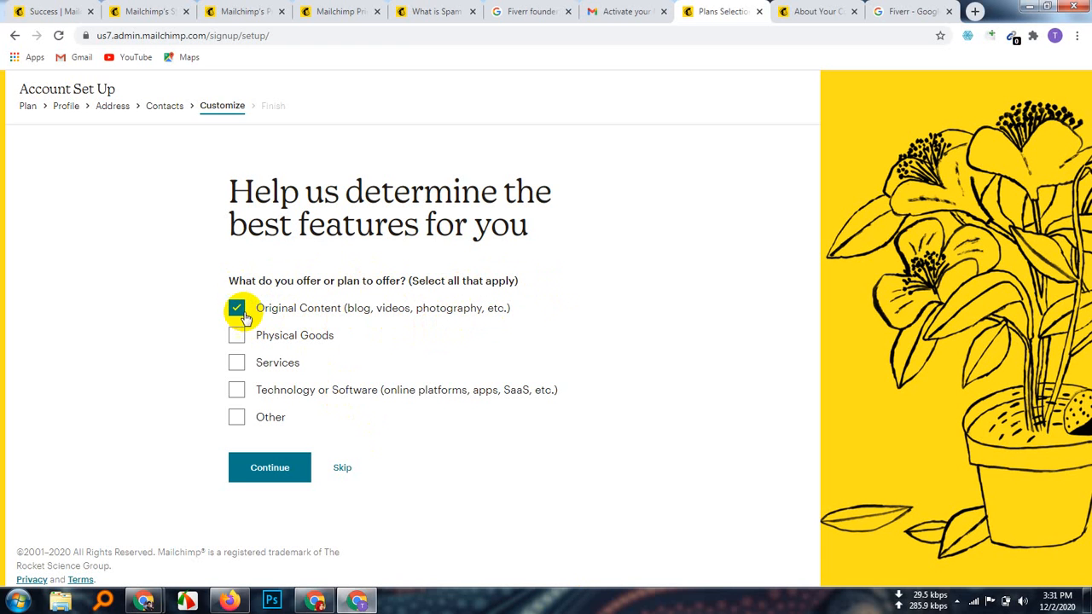
click(238, 364)
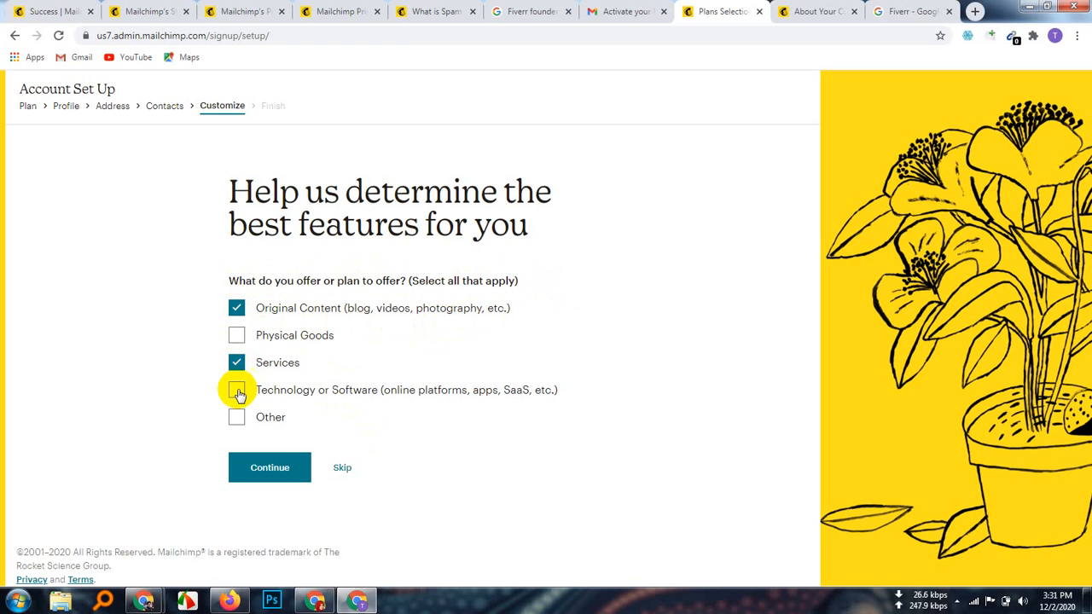
click(237, 394)
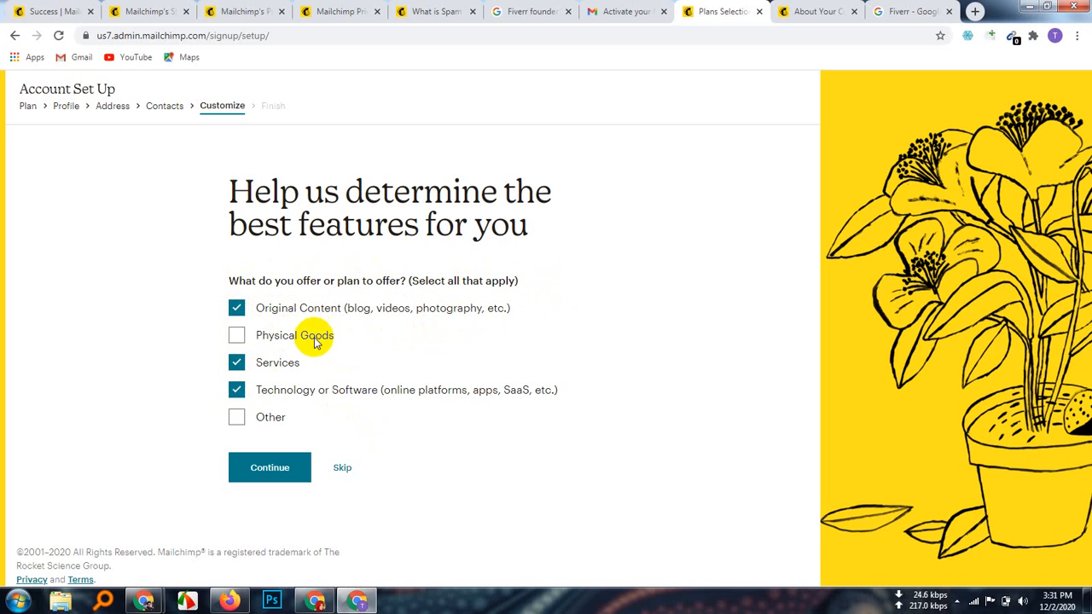
Step: Also tick Physical Goods and submit the four chosen offerings
drag(335, 335, 253, 339)
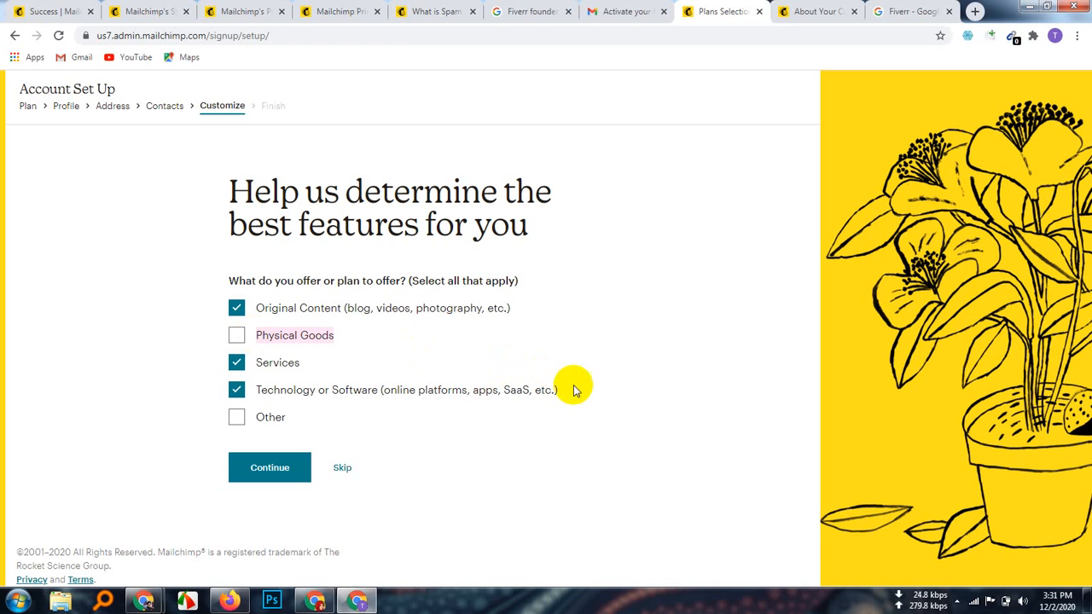
click(635, 339)
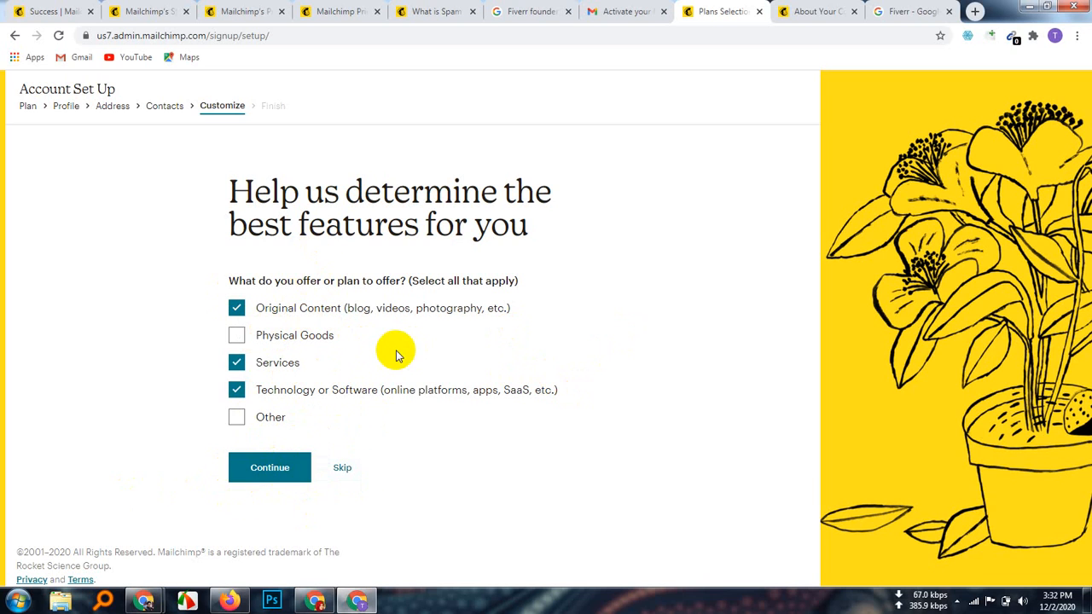
click(1088, 602)
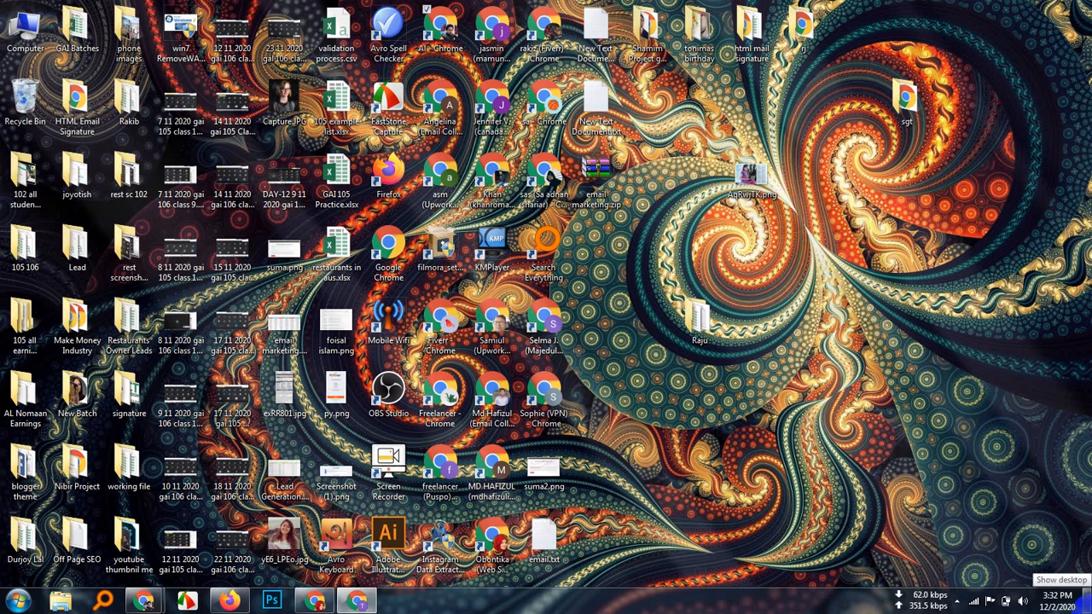
click(1087, 601)
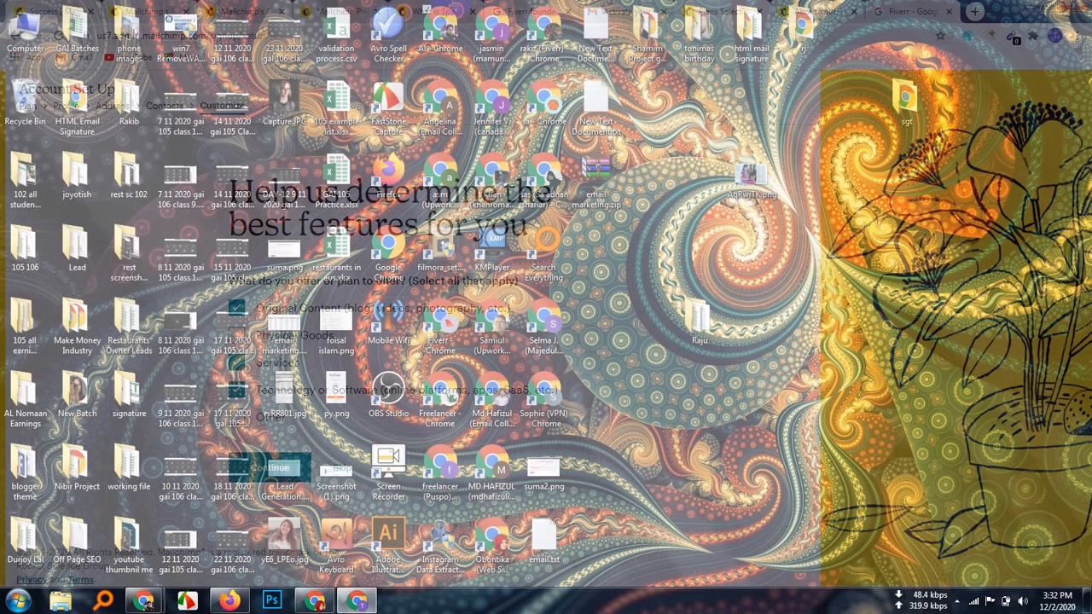
click(240, 337)
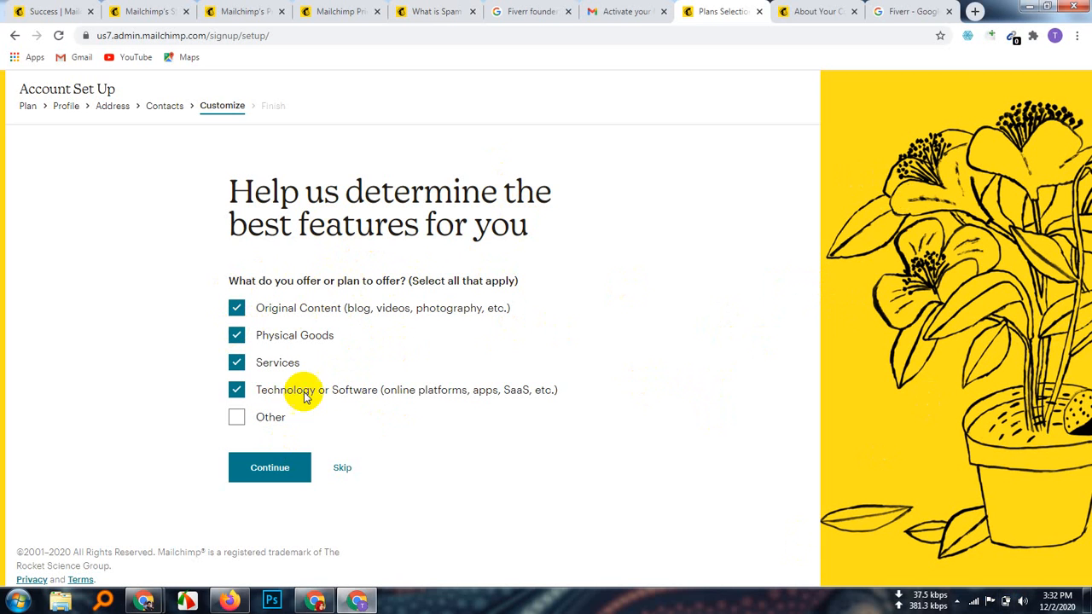
click(275, 474)
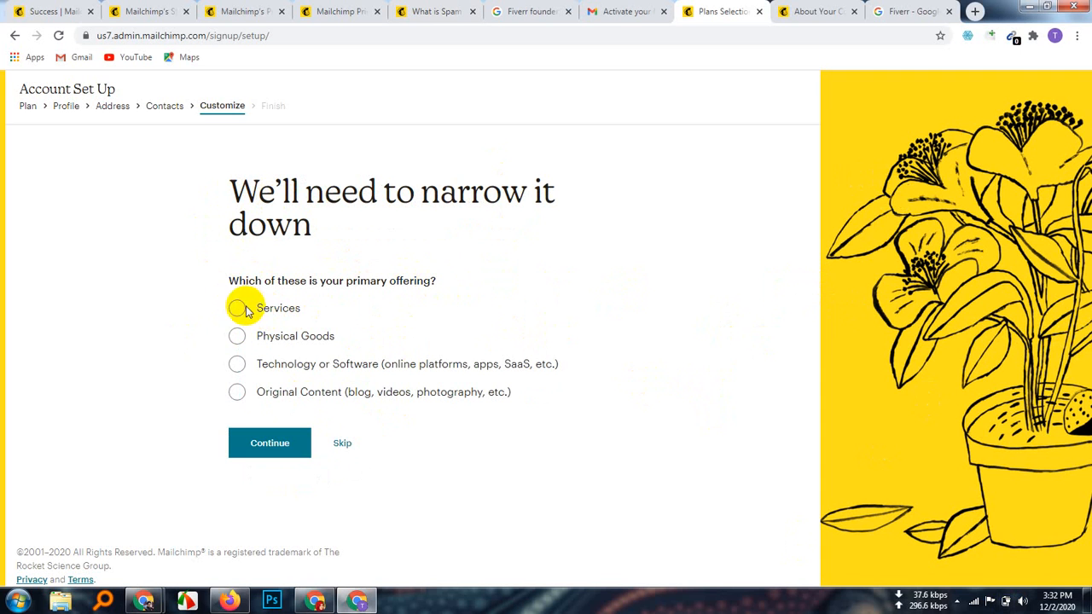
Step: Pick Services as the primary offering, then tick every shop location except Other and continue
click(246, 310)
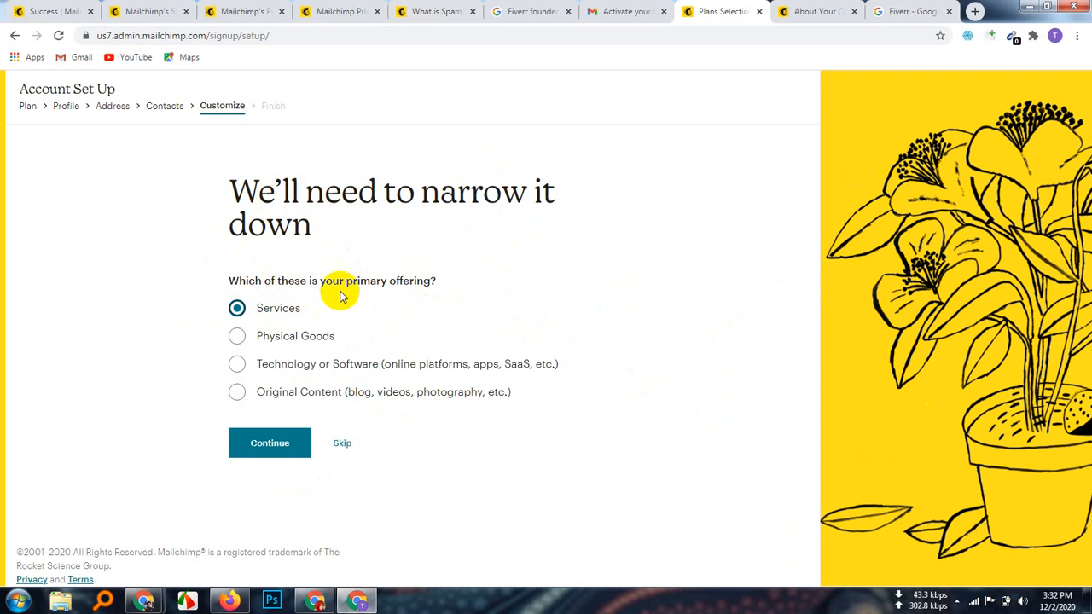
click(271, 445)
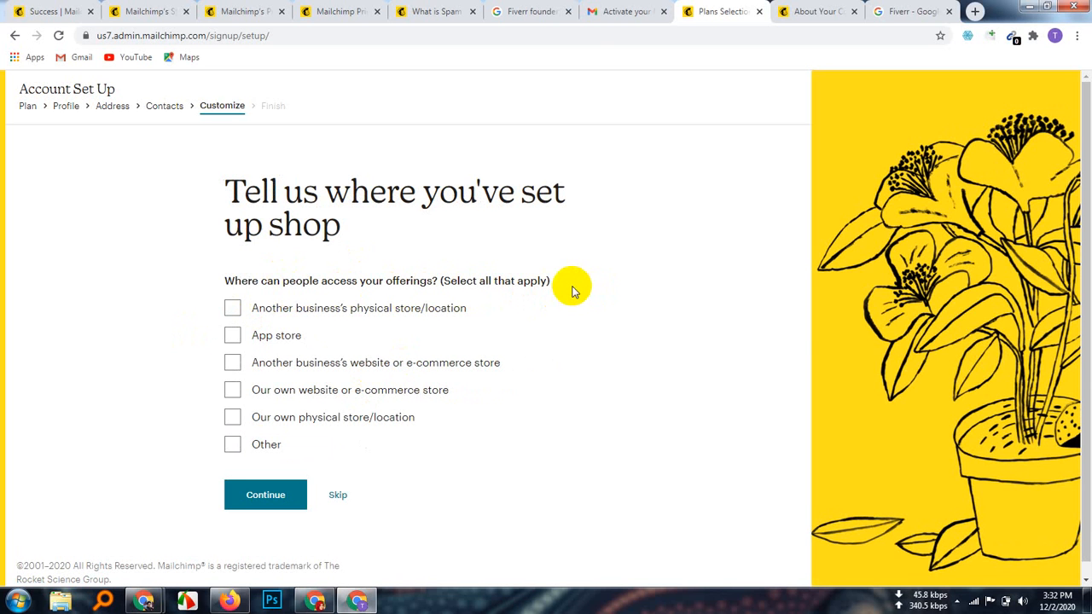
click(233, 308)
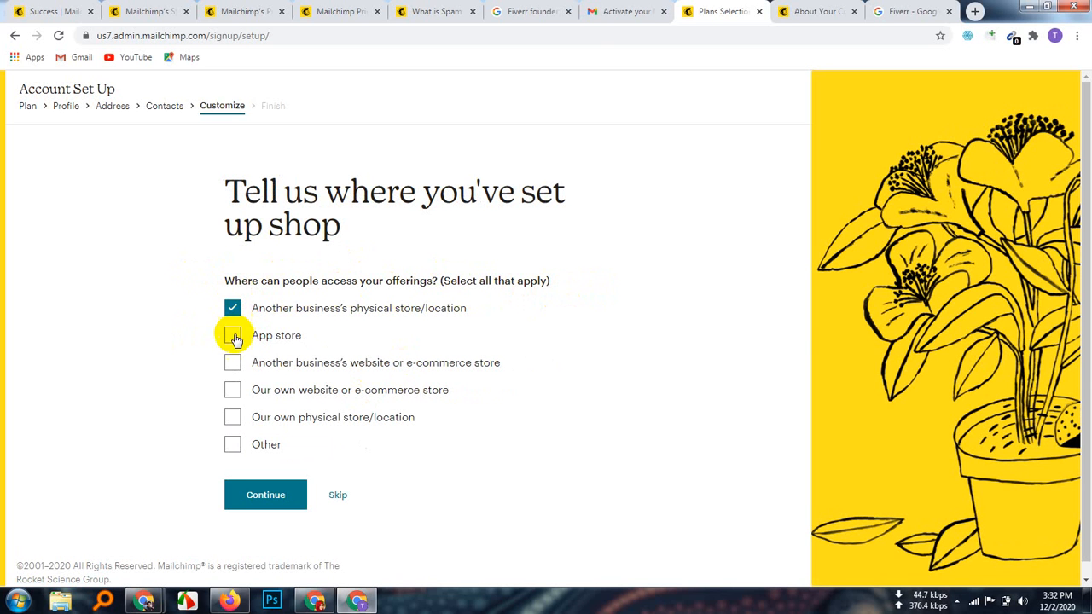
click(235, 337)
click(233, 362)
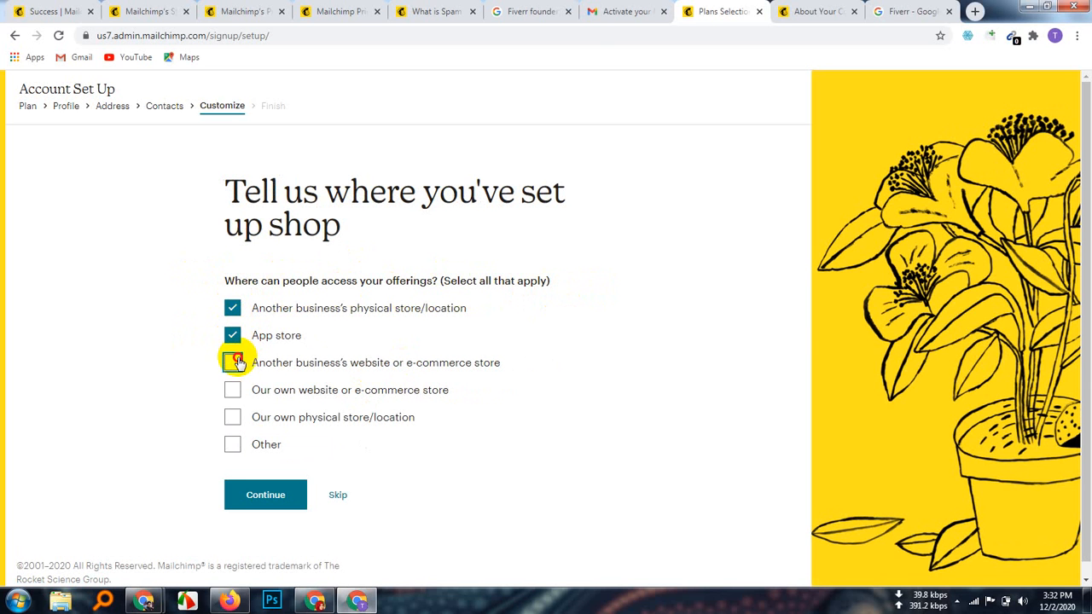
click(234, 416)
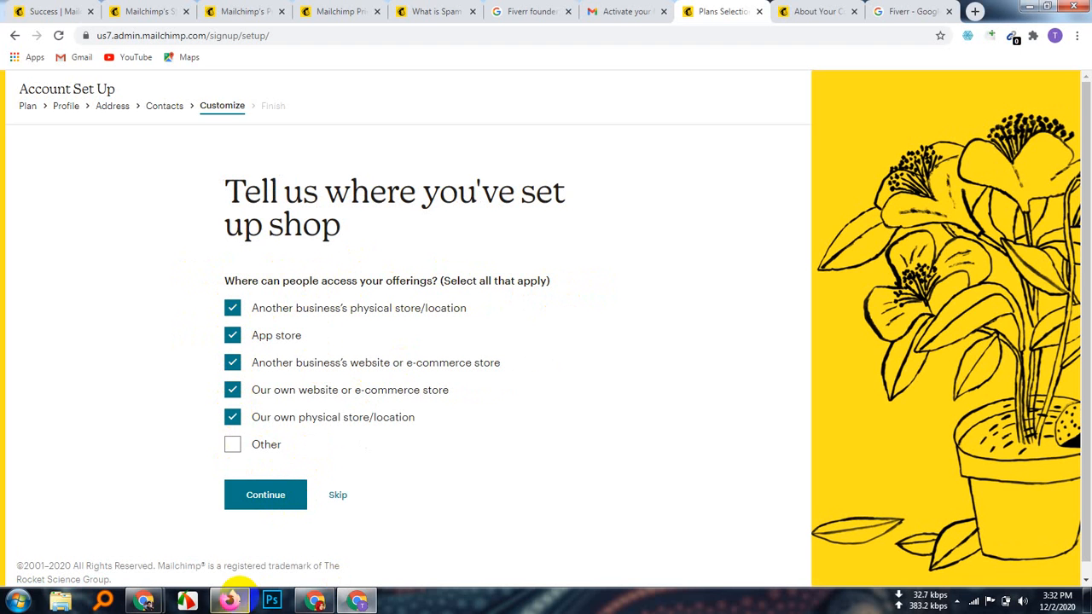
click(280, 497)
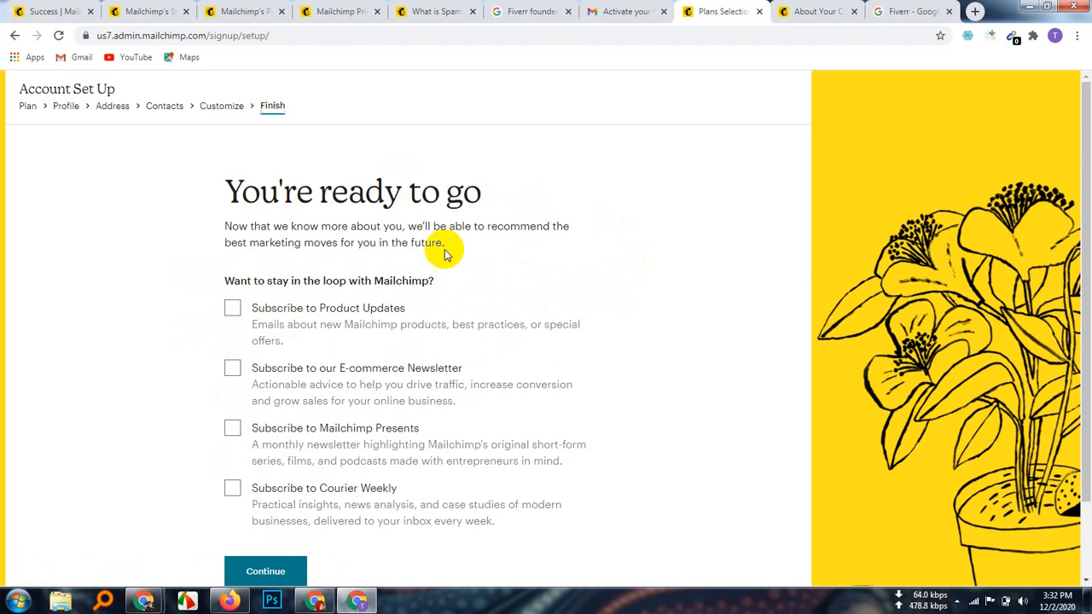
Step: Subscribe to Product Updates, E-commerce Newsletter, Mailchimp Presents and Courier Weekly, then finish setup
scroll(550, 323, down, 1)
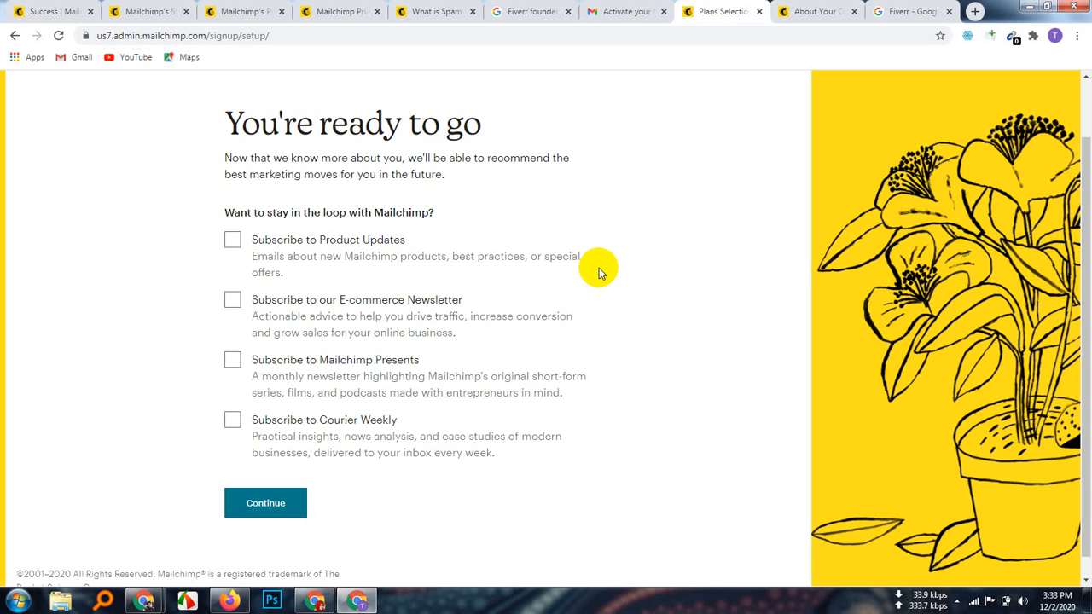
click(233, 240)
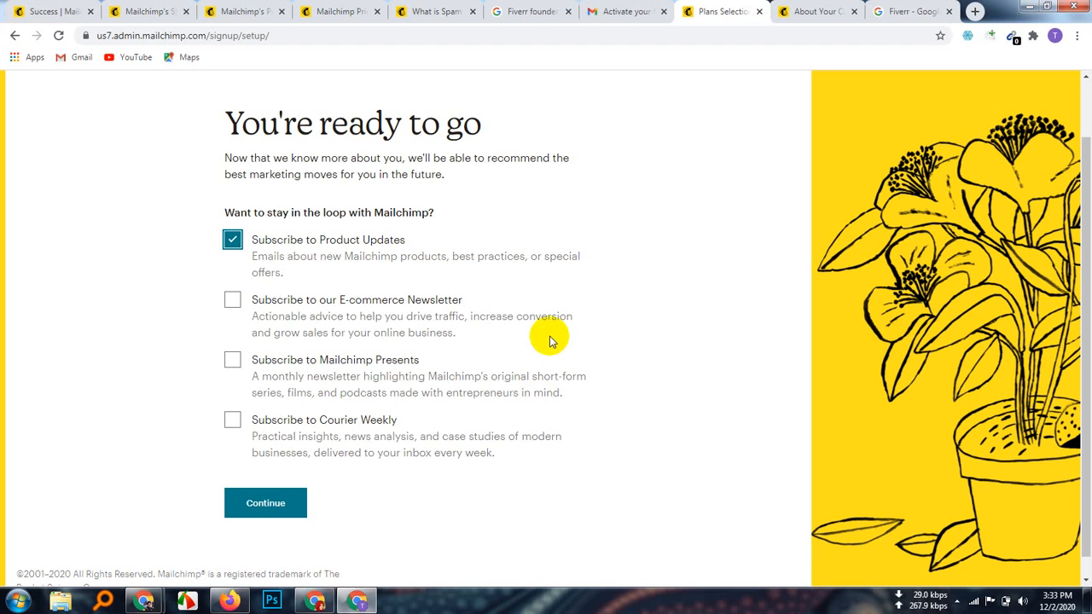
click(232, 299)
scroll(569, 403, down, 1)
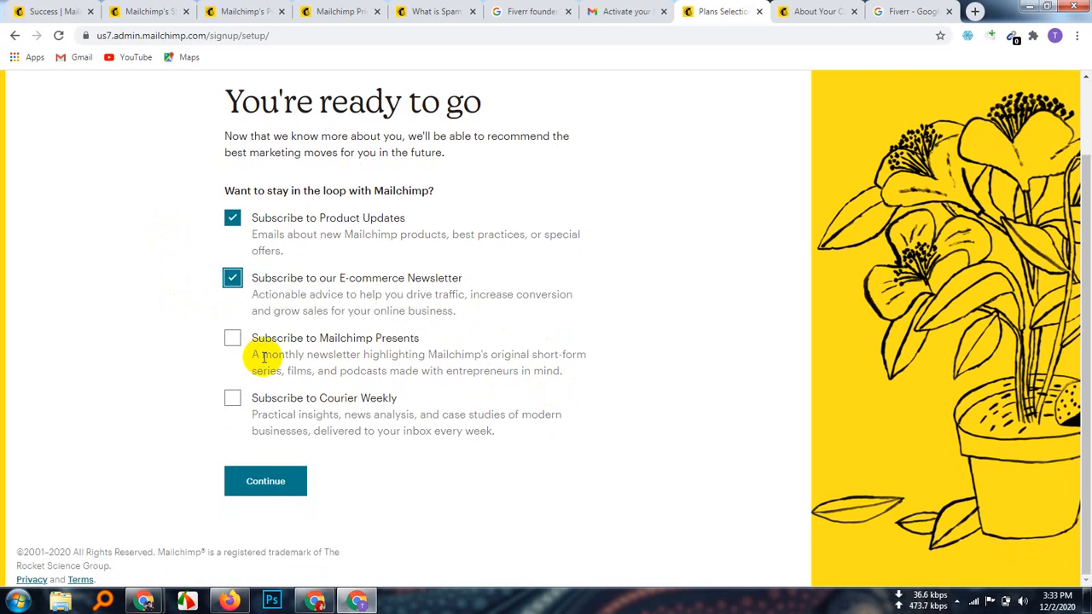
click(230, 341)
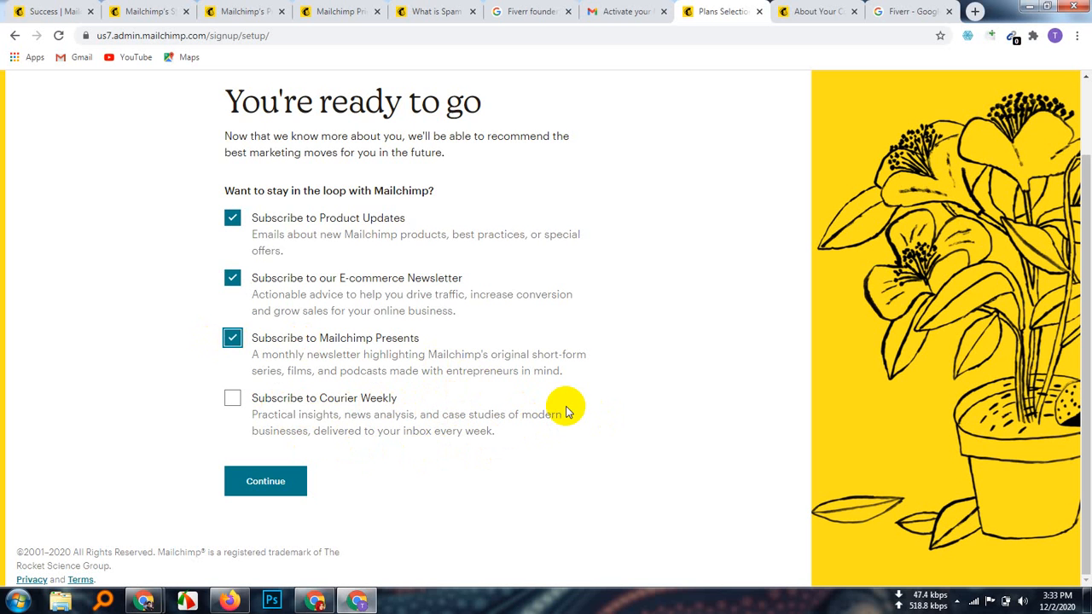
click(230, 397)
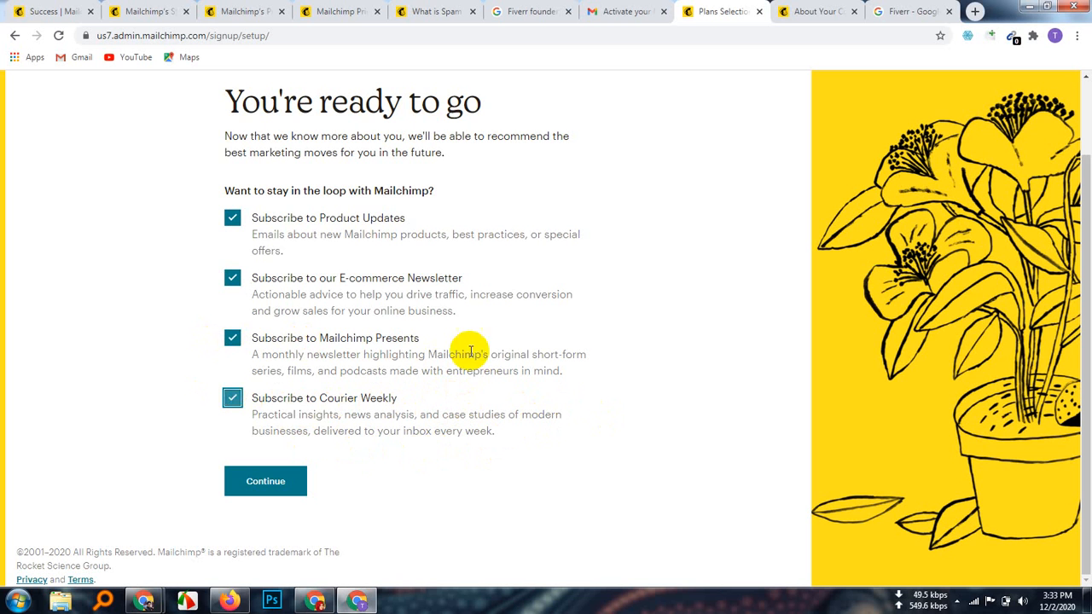
click(291, 479)
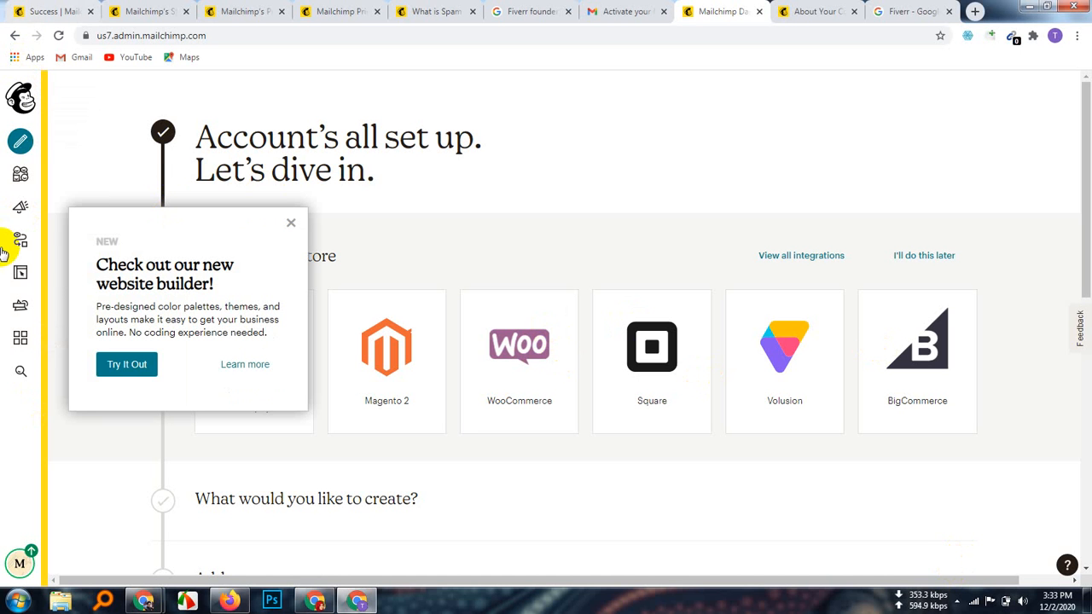
Step: Dismiss the 'Check out our new website builder' announcement on the dashboard
click(25, 268)
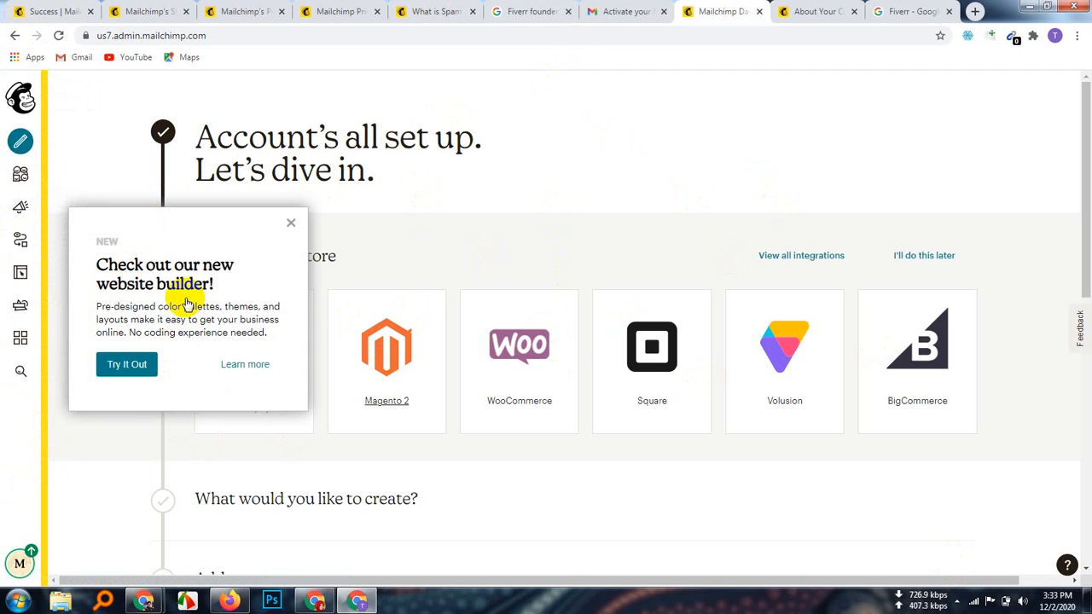
click(240, 364)
click(119, 365)
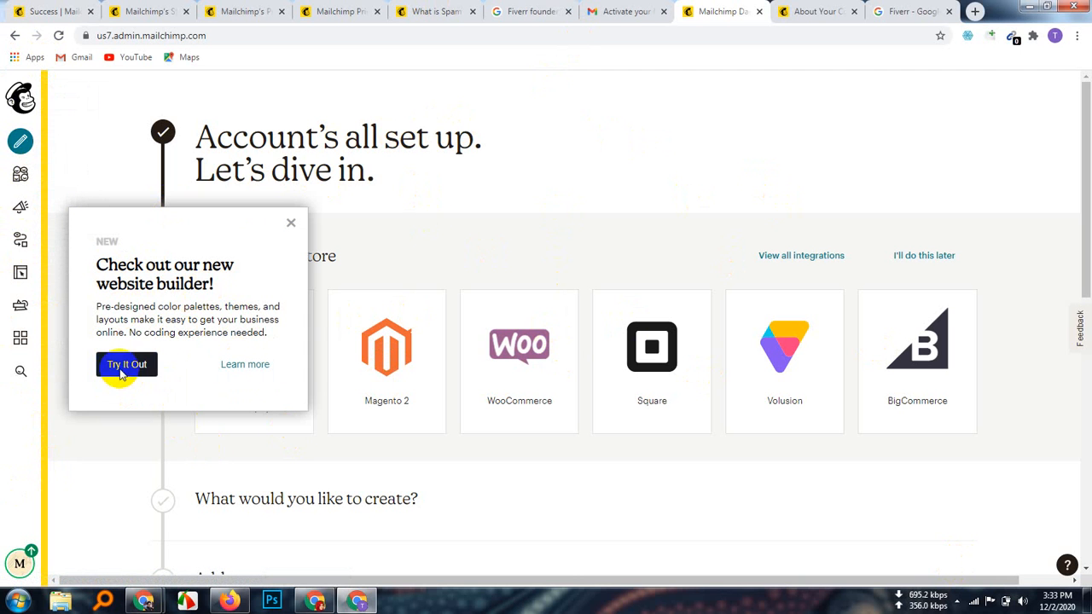
click(291, 226)
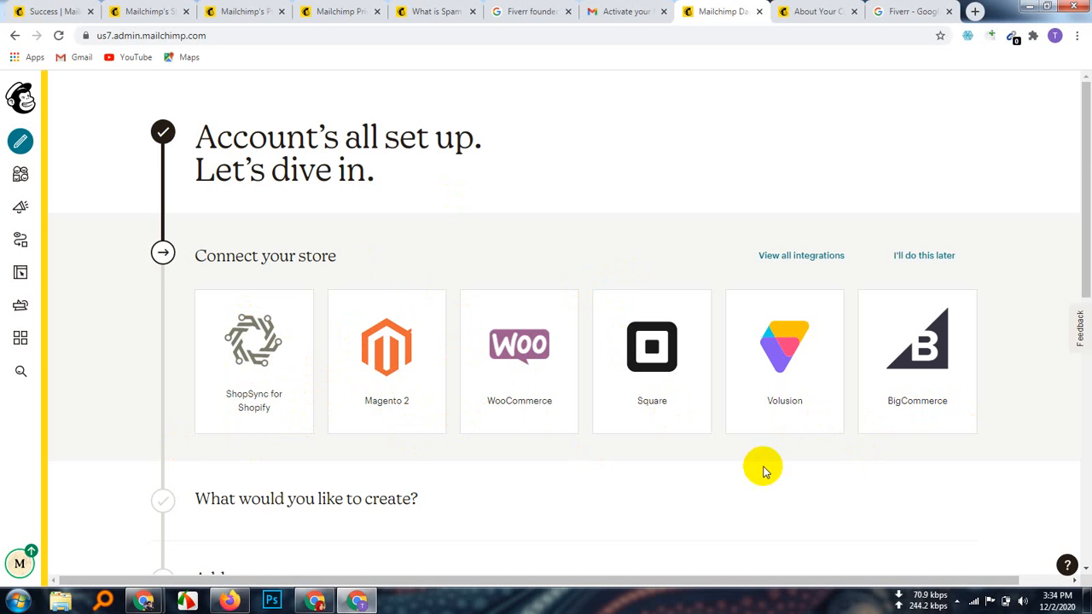
Step: Browse the dashboard and go to the full list of available integrations
scroll(705, 432, down, 3)
scroll(705, 432, down, 5)
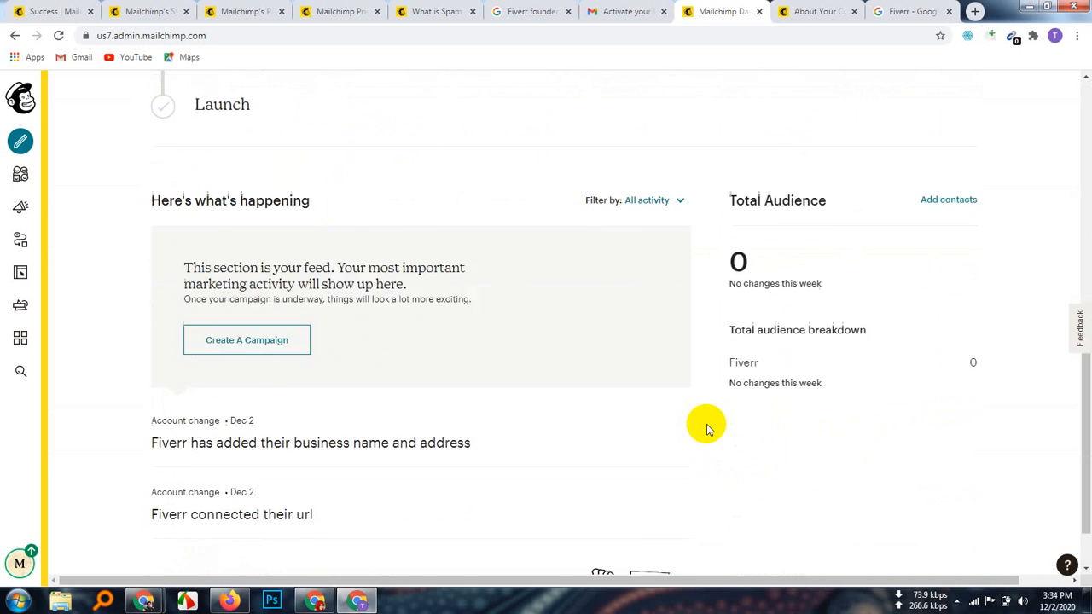
scroll(707, 418, up, 8)
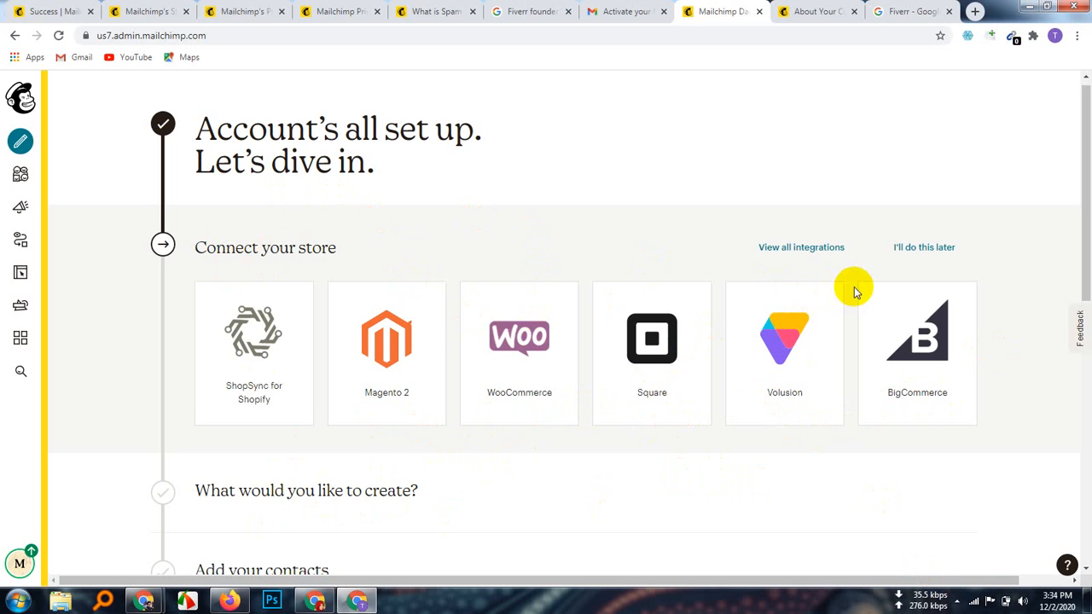
click(795, 247)
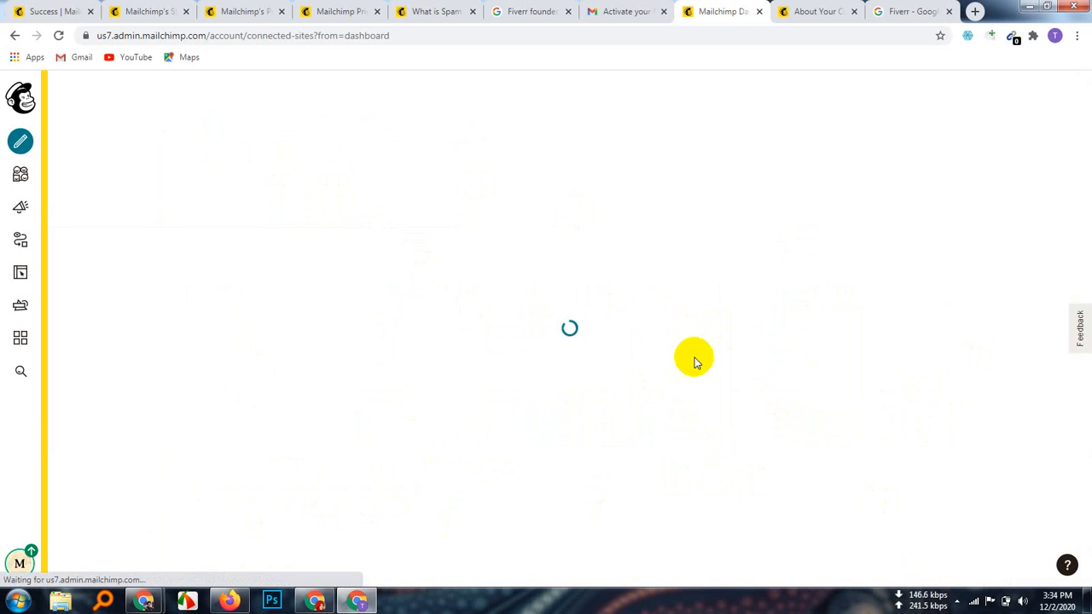
scroll(695, 361, down, 3)
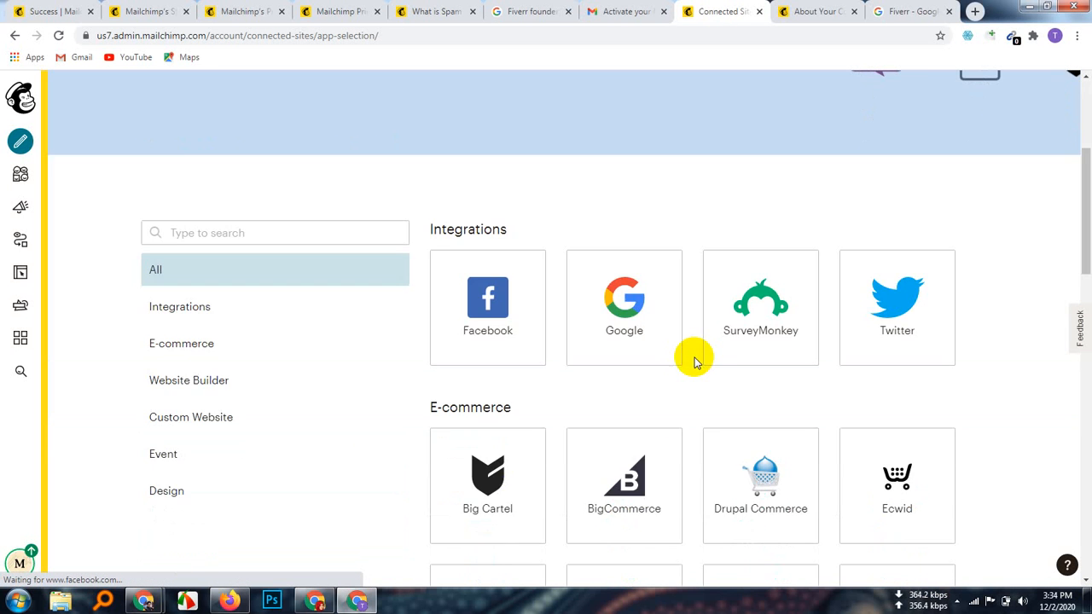
scroll(694, 361, down, 6)
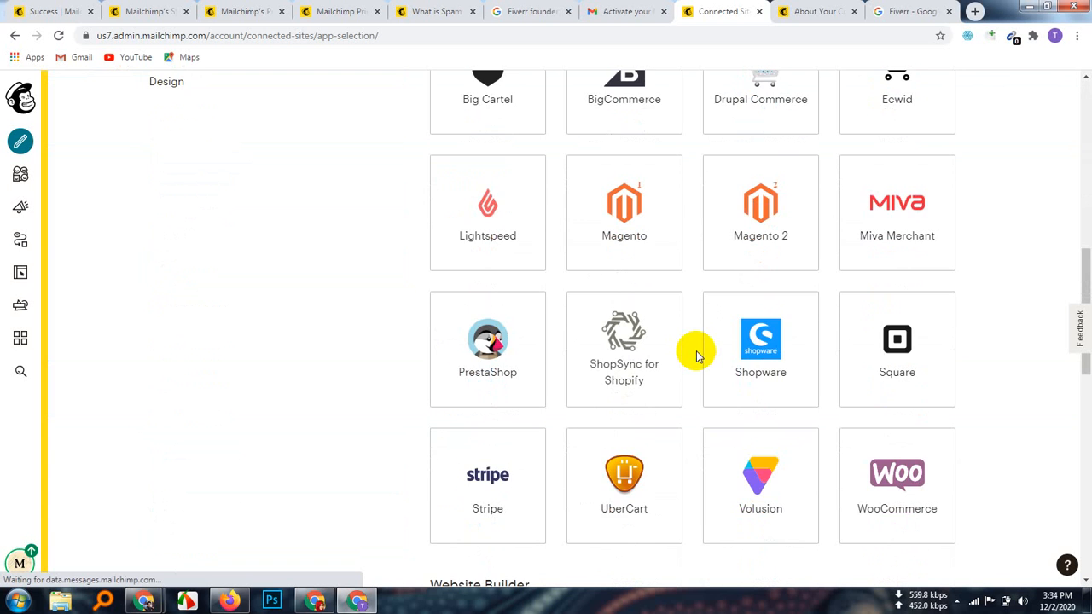
scroll(696, 356, down, 2)
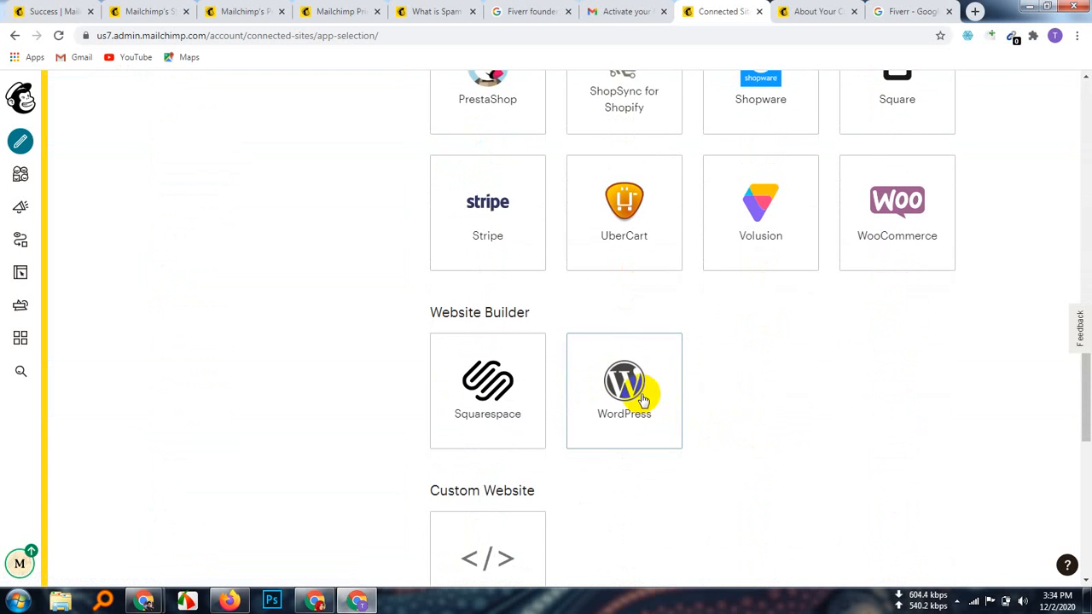
scroll(640, 392, down, 2)
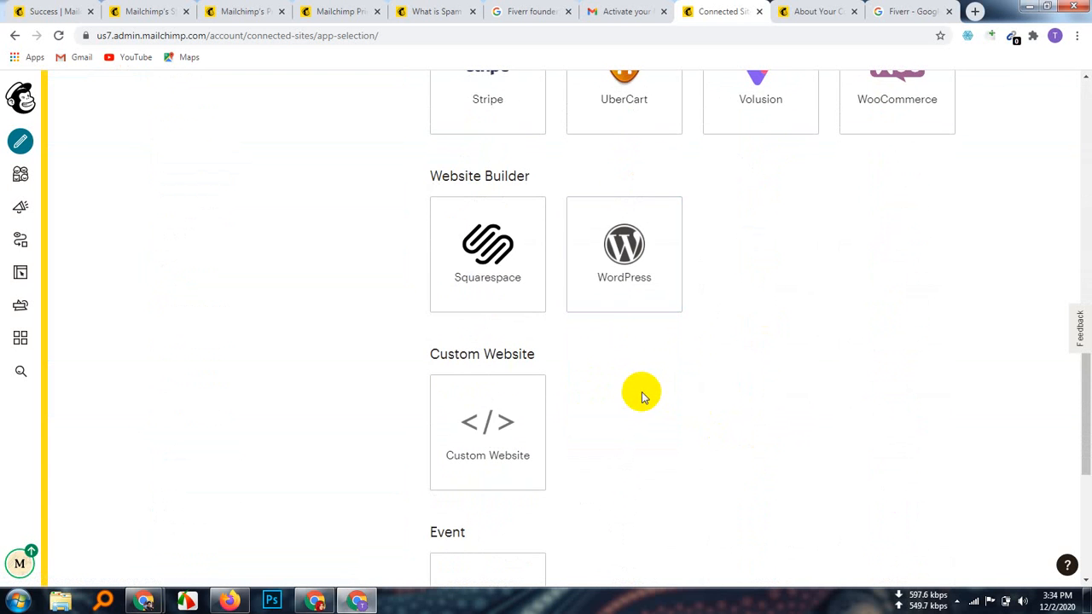
click(477, 412)
scroll(529, 409, down, 5)
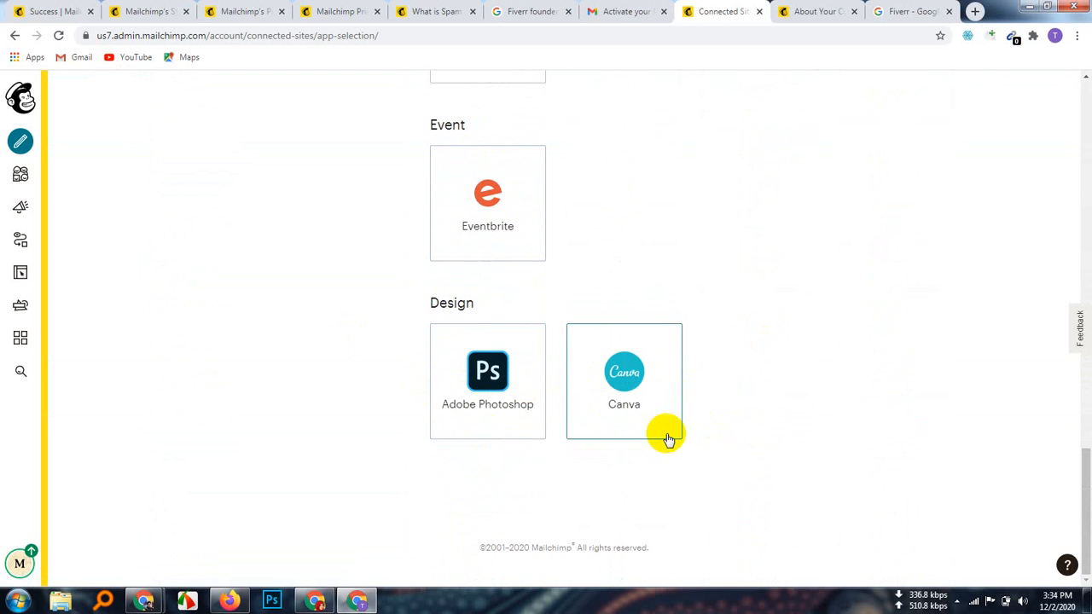
scroll(674, 422, up, 3)
scroll(676, 420, up, 10)
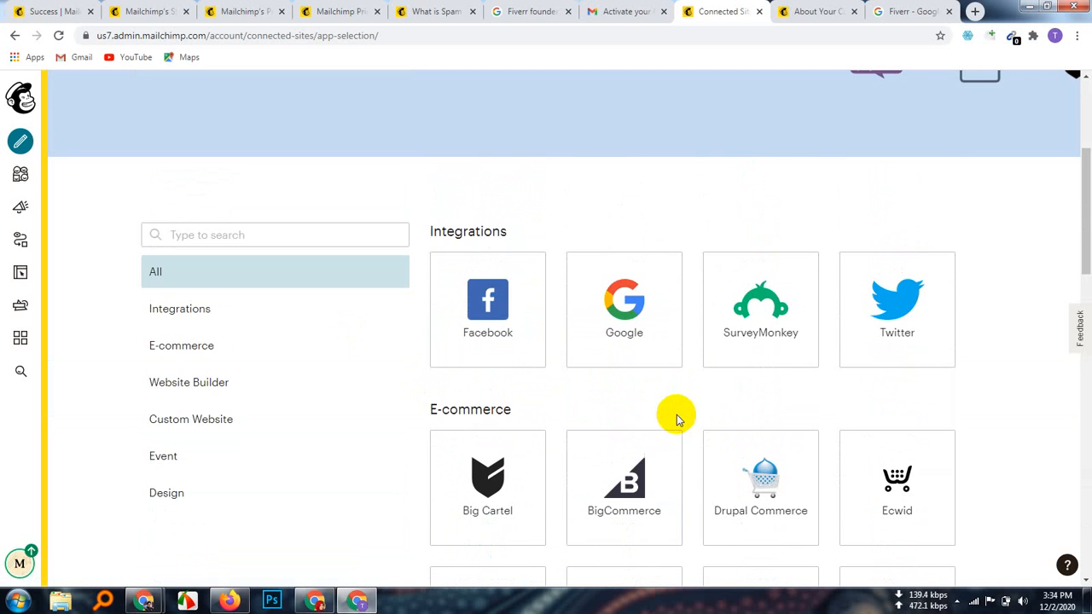
scroll(677, 418, up, 3)
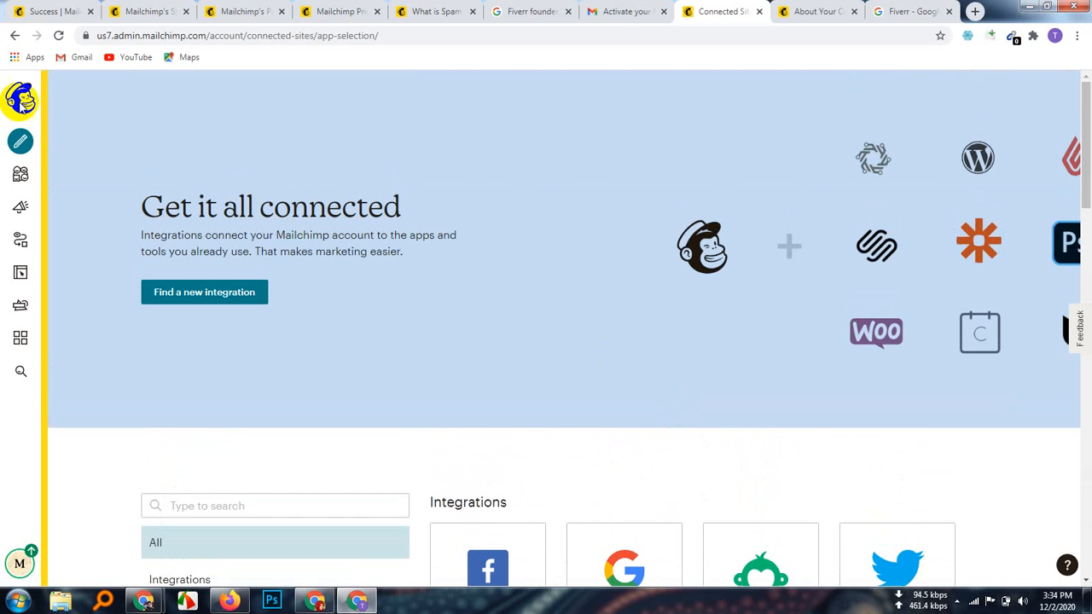
click(28, 106)
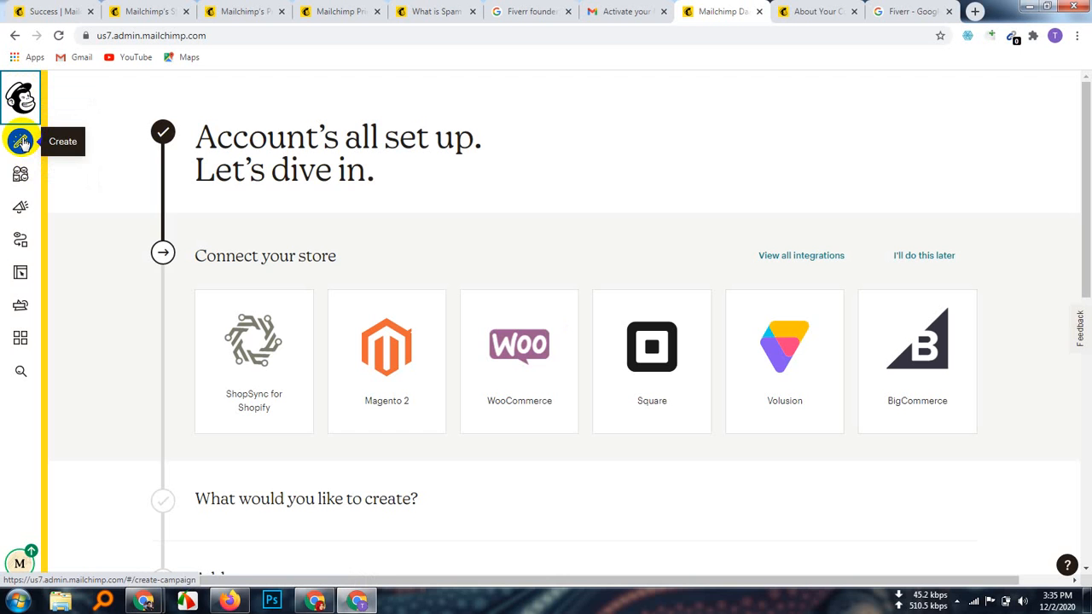
Step: Open the Create chooser, browse the list of campaign types, then close it
click(21, 141)
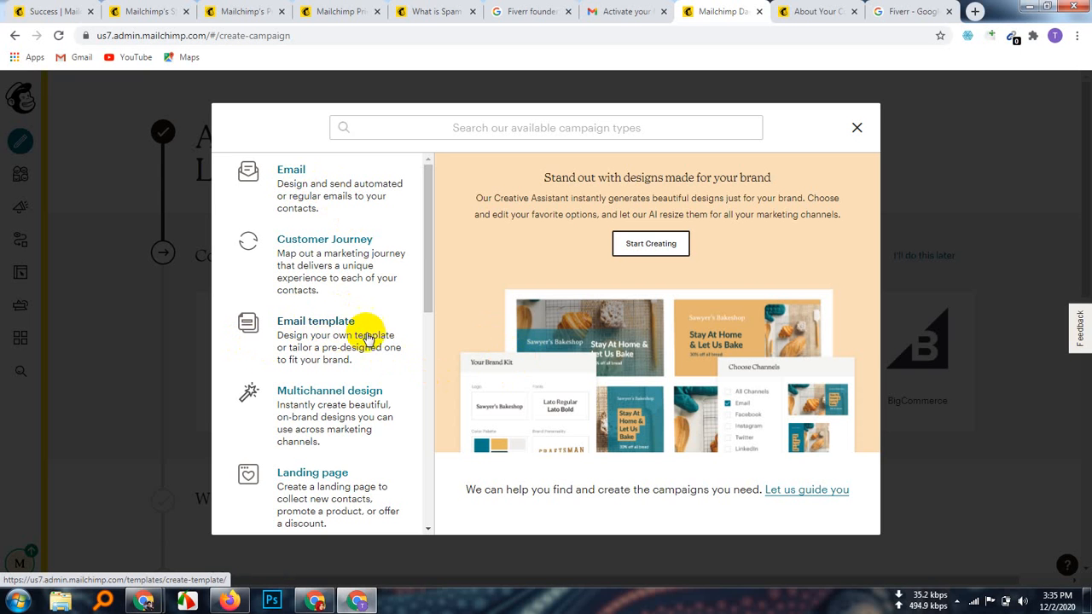
scroll(362, 339, down, 2)
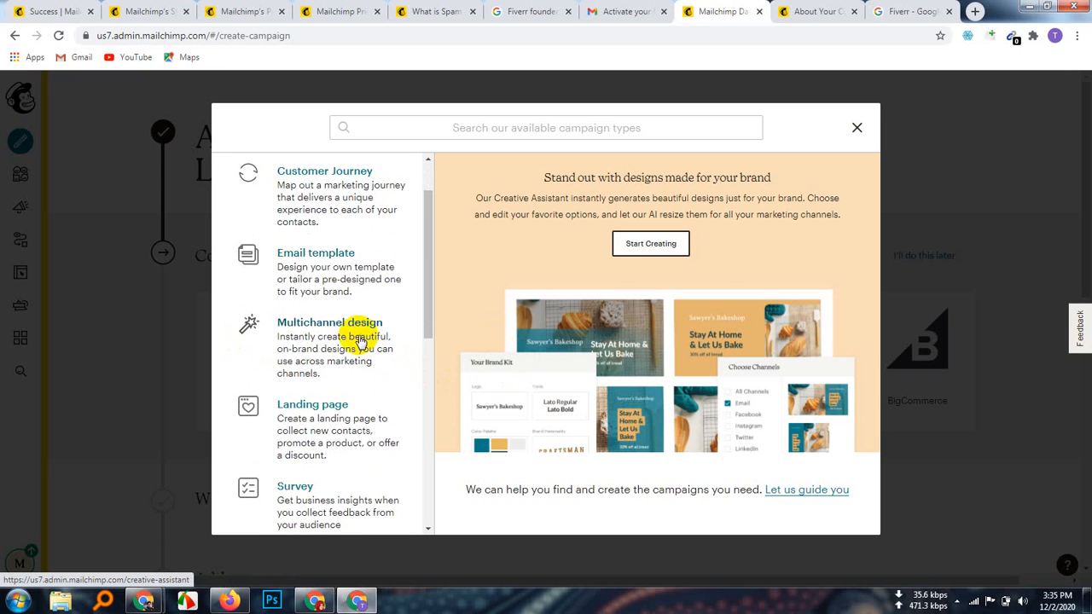
scroll(360, 339, up, 2)
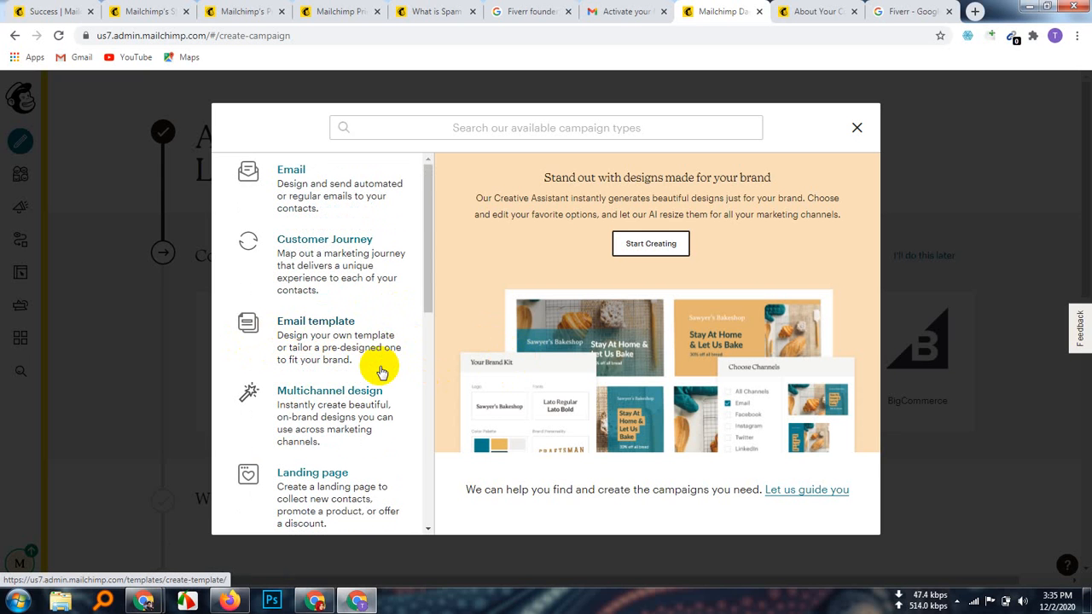
scroll(382, 372, down, 2)
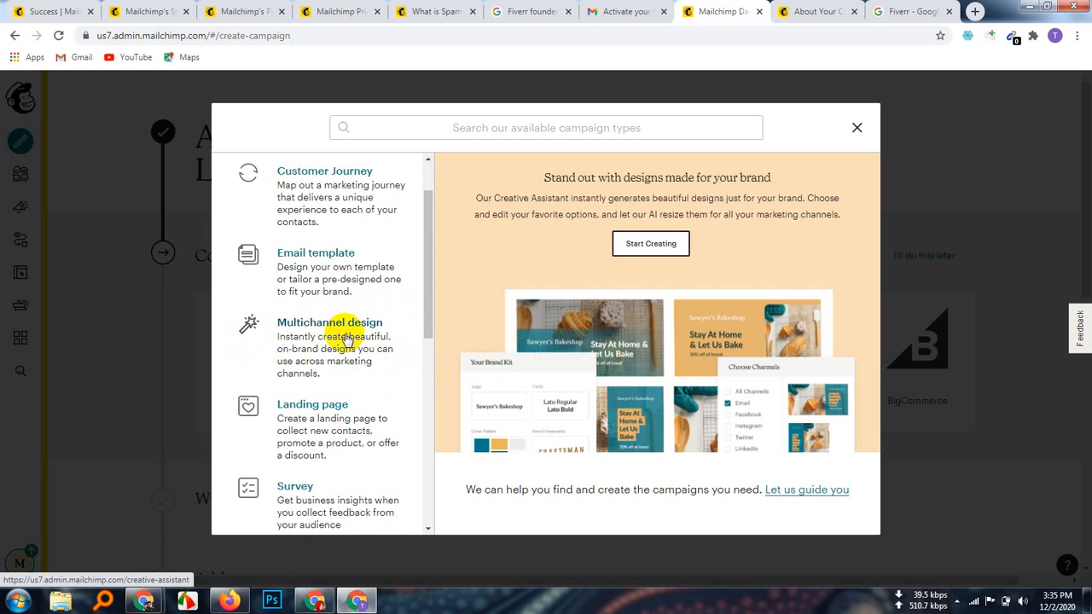
scroll(398, 354, down, 2)
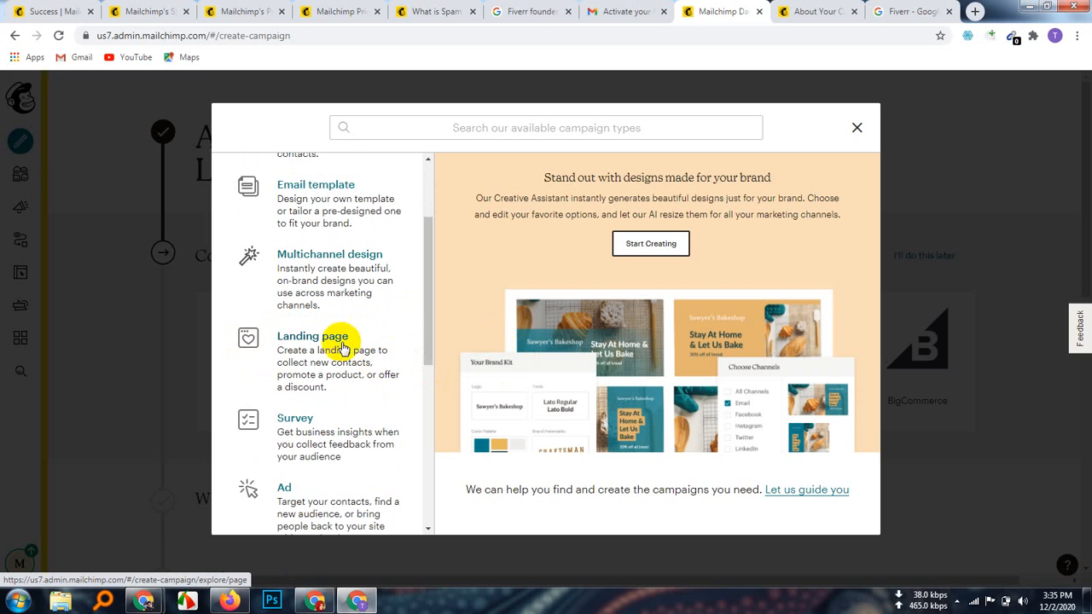
scroll(354, 353, down, 2)
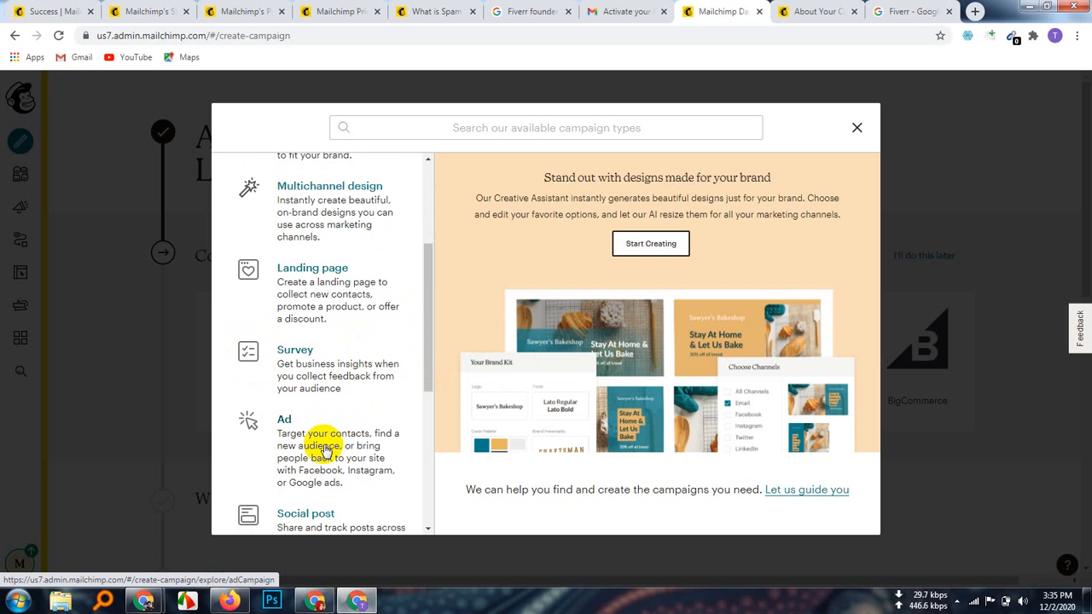
scroll(337, 447, down, 4)
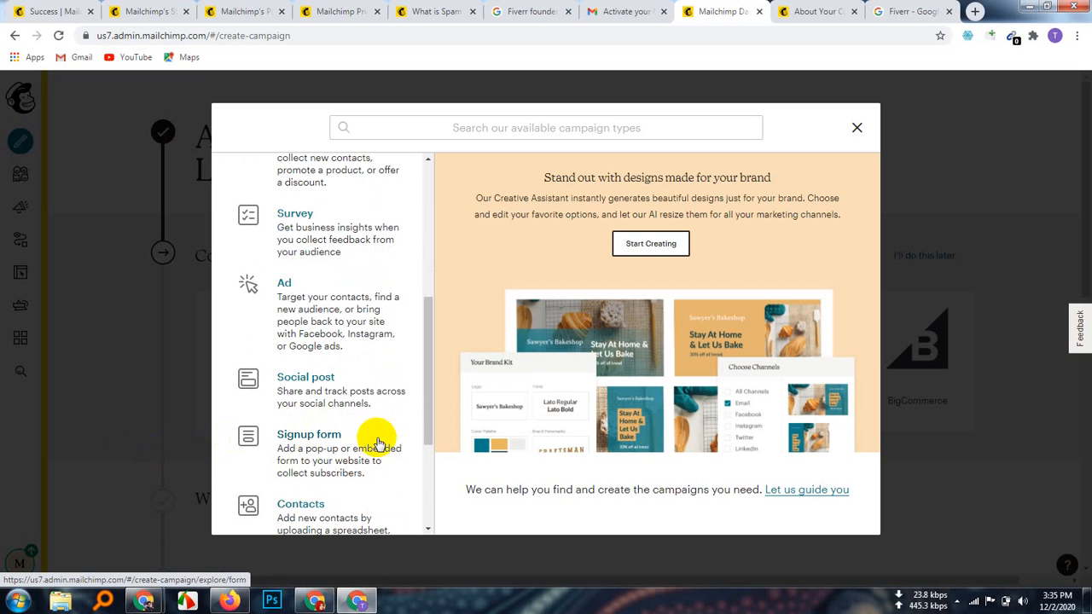
scroll(378, 443, down, 4)
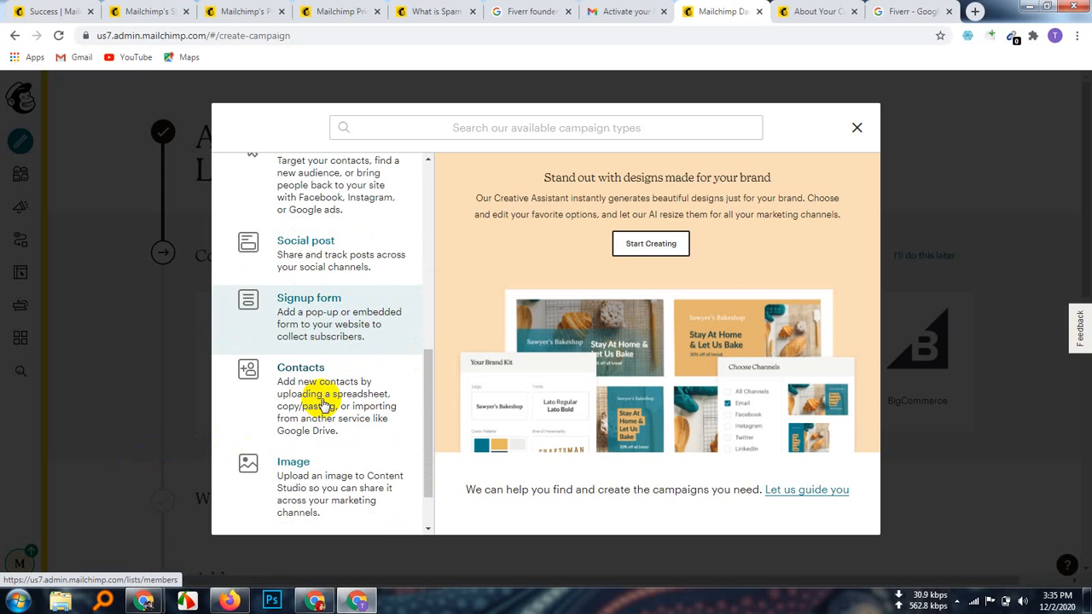
scroll(324, 405, down, 2)
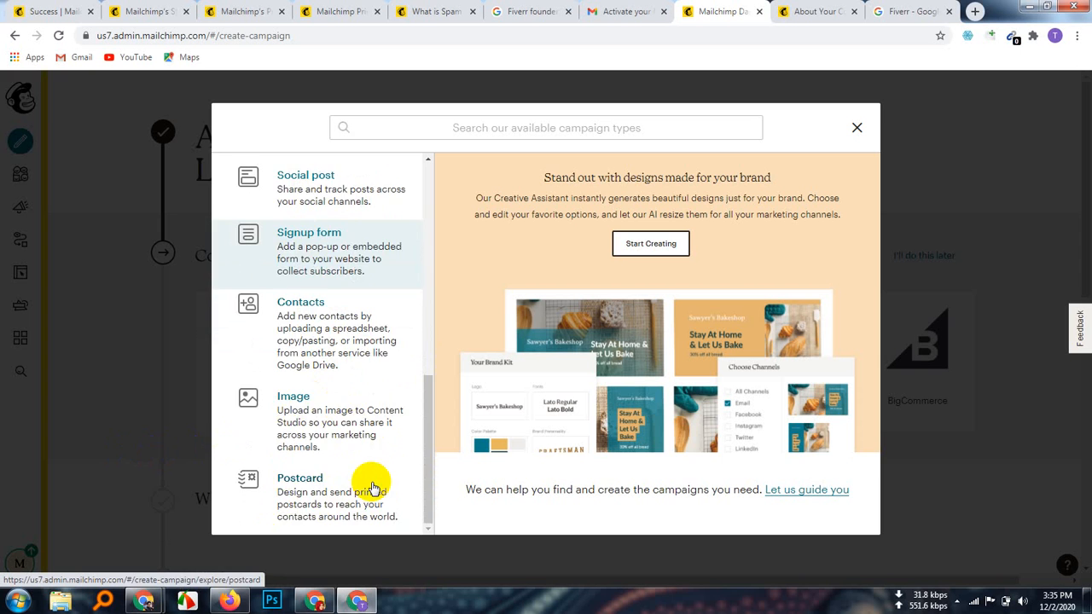
scroll(369, 474, up, 7)
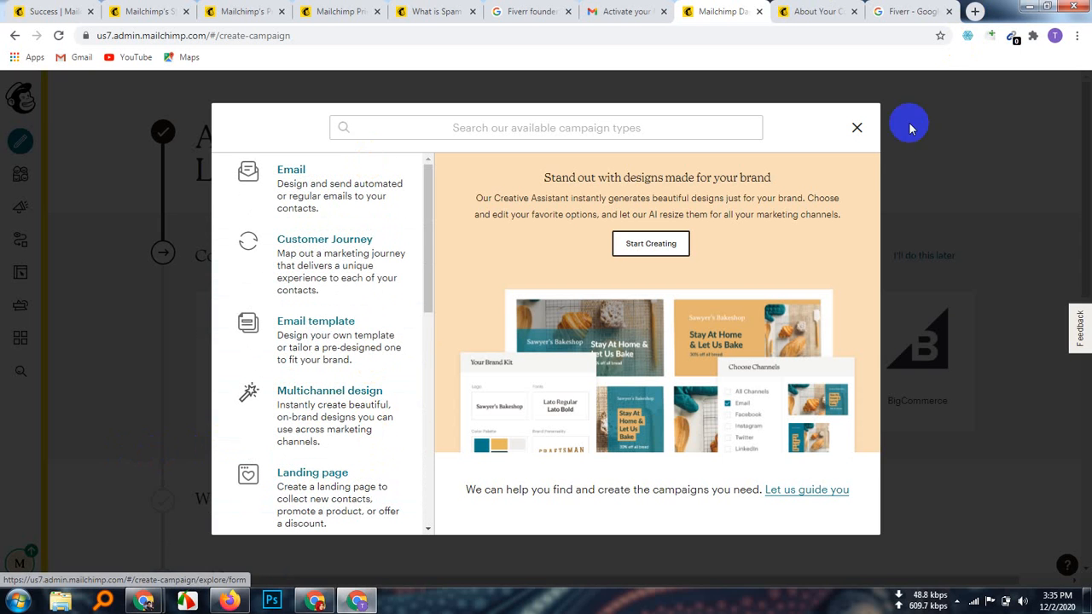
click(858, 128)
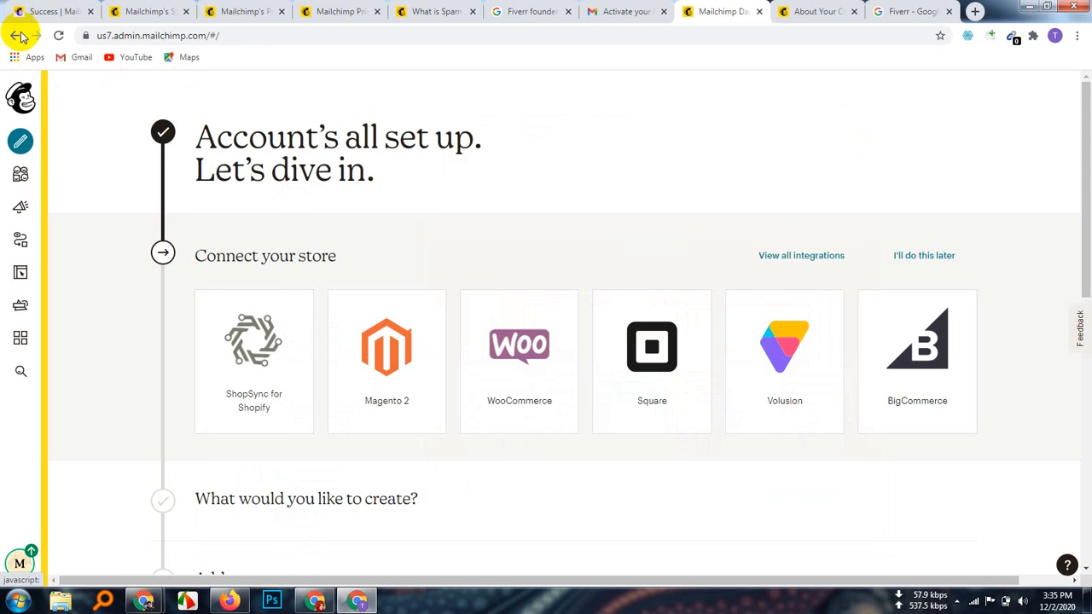
Step: Show the Fiverr audience dashboard with its 1 contact, then open a new browser tab
click(20, 174)
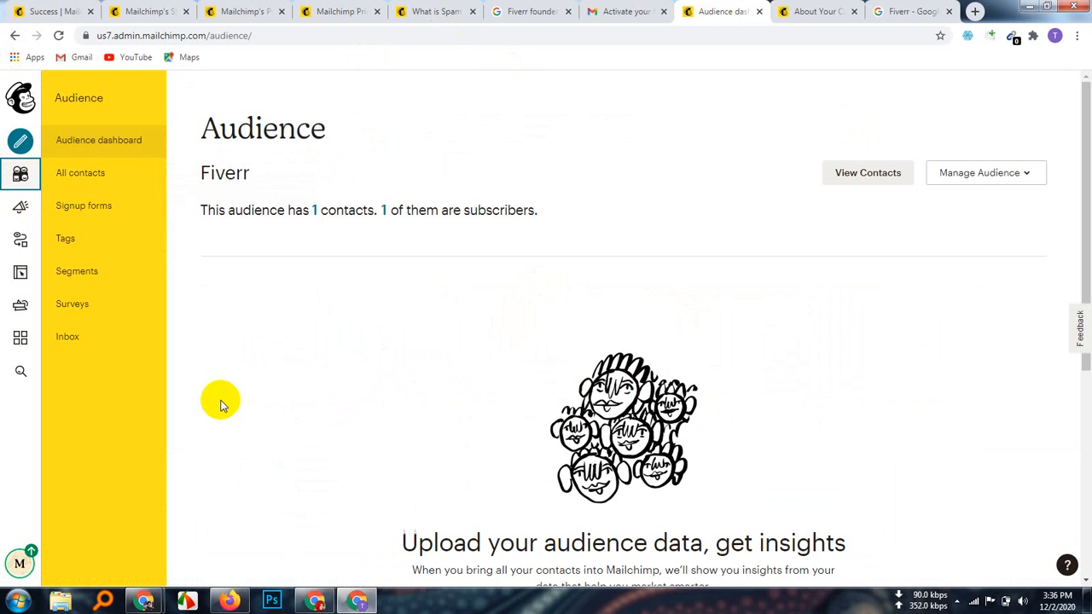
click(977, 12)
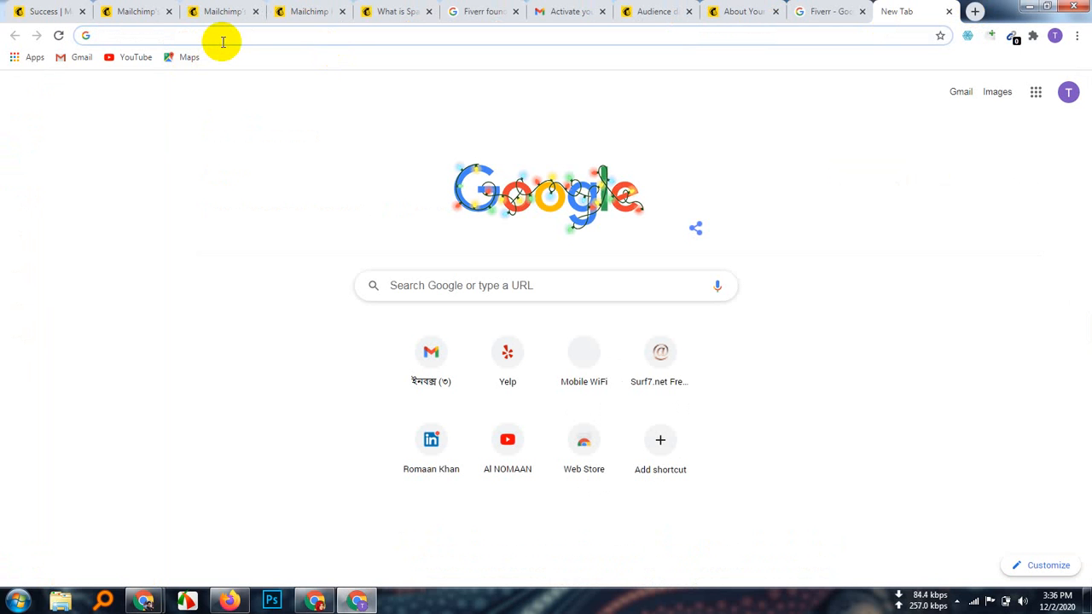
Step: Load the tutorial author's YouTube channel page by editing the suggested youtube.com address
text(youtube)
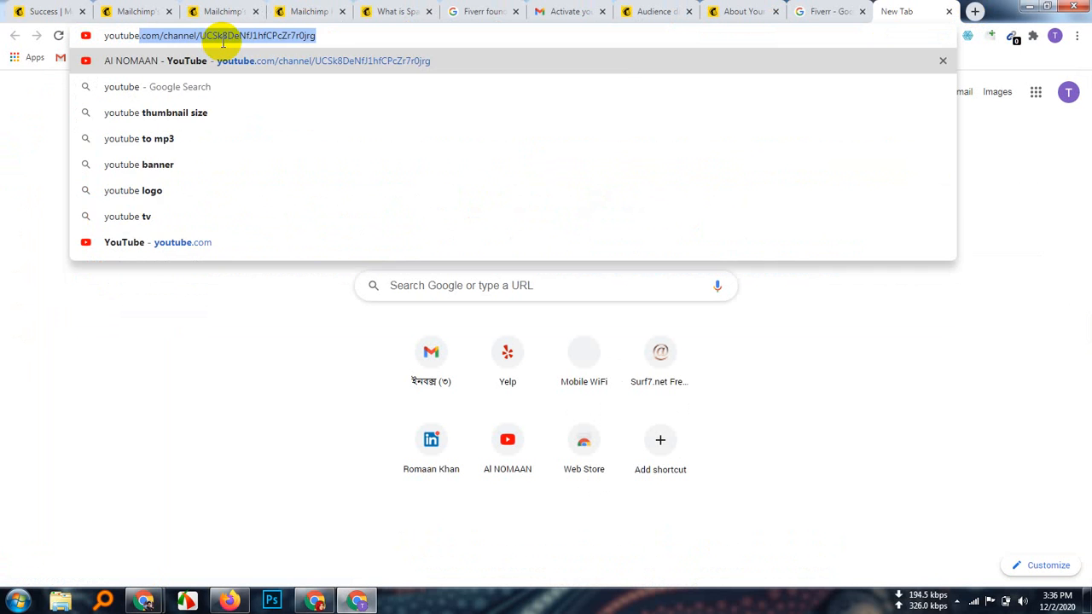
key(Right)
key(BackSpace)
key(BackSpace)
key(BackSpace)
key(BackSpace)
key(BackSpace)
key(BackSpace)
key(BackSpace)
key(BackSpace)
key(BackSpace)
key(BackSpace)
key(BackSpace)
key(BackSpace)
key(BackSpace)
key(BackSpace)
key(BackSpace)
key(BackSpace)
key(BackSpace)
key(BackSpace)
key(BackSpace)
key(BackSpace)
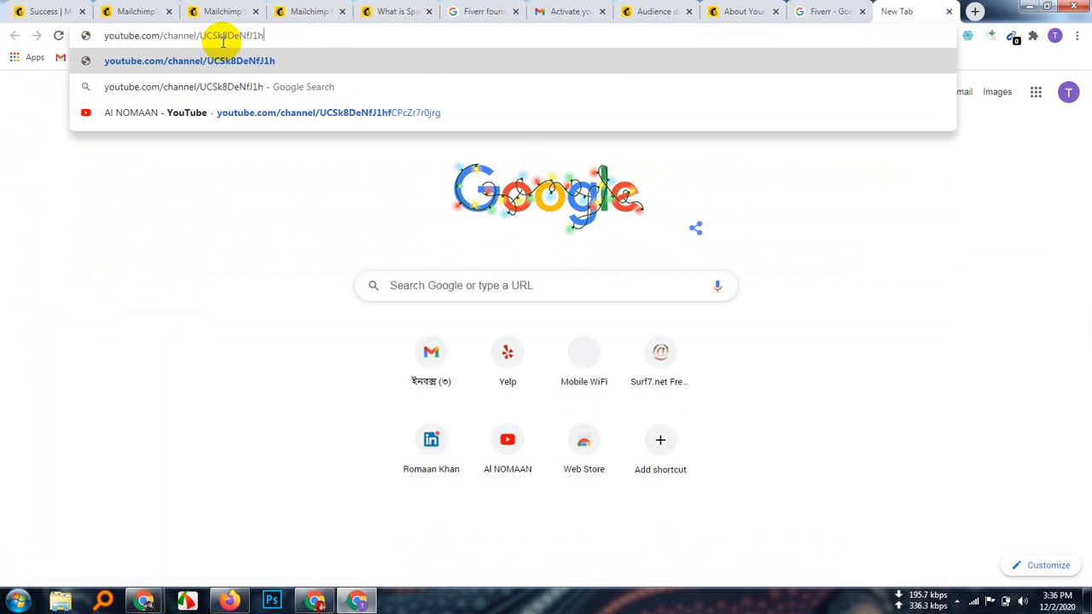
key(BackSpace)
key(BackSpace)
key(BackSpace)
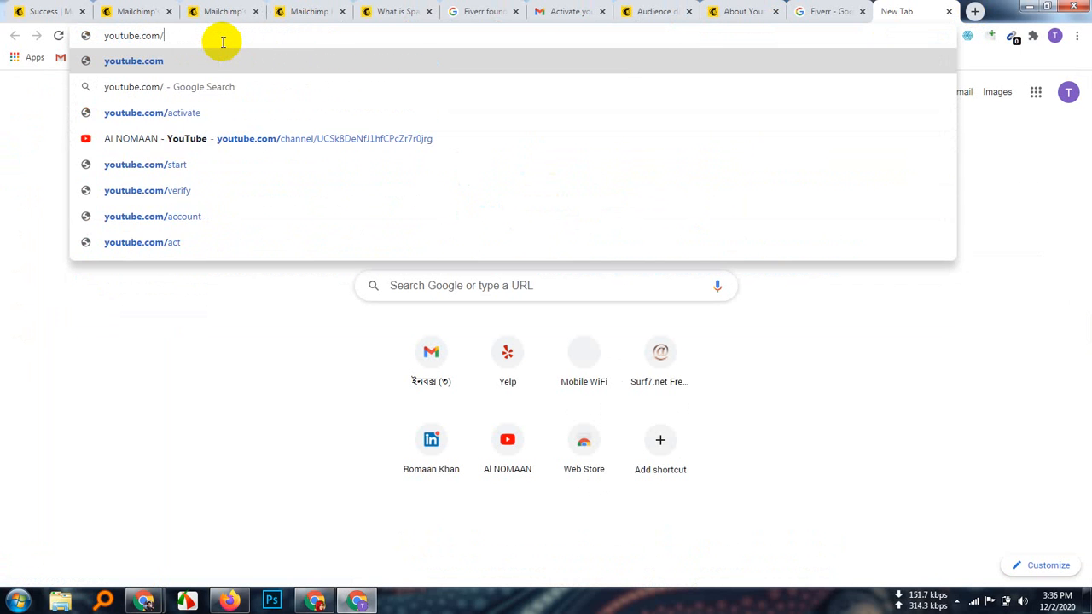
text(alnomaan)
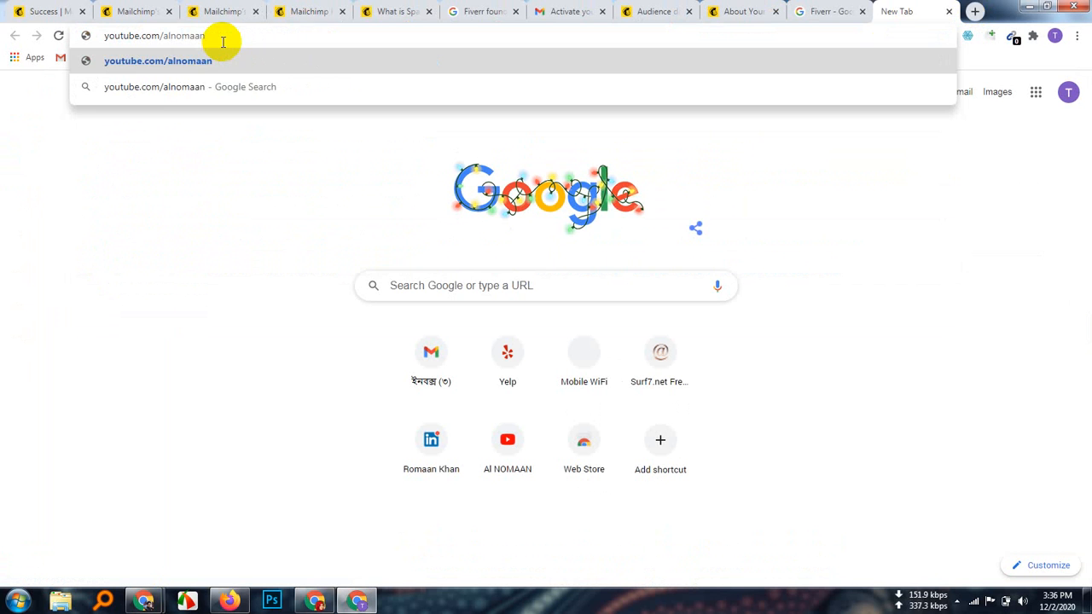
key(Return)
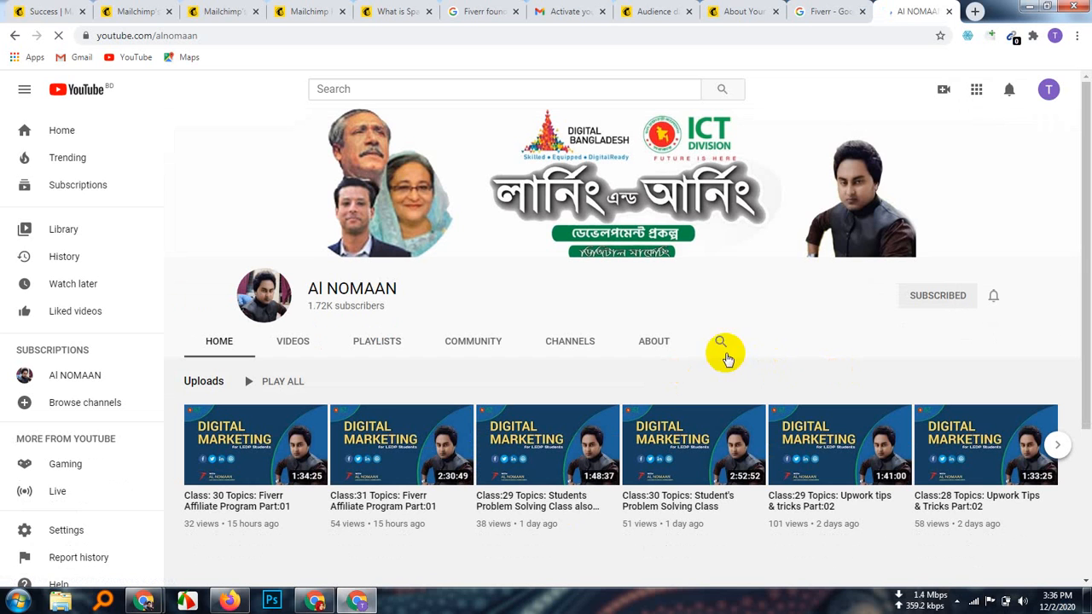
Step: Search the channel for 'mailchimp' and open the HSL-LAL-102 Class:30 bulk email video in a new tab
click(720, 341)
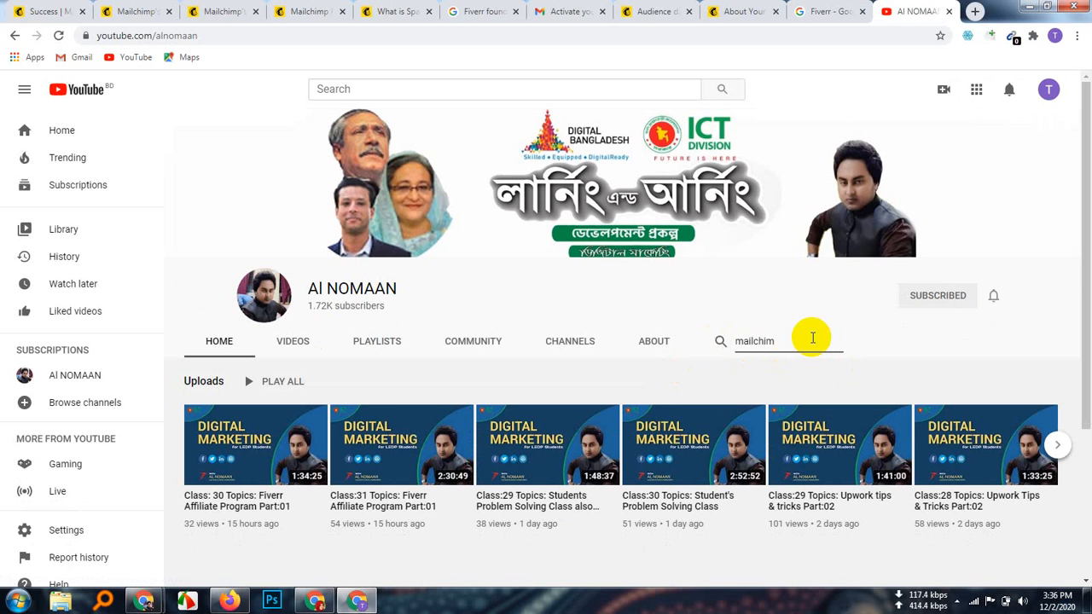
key(Return)
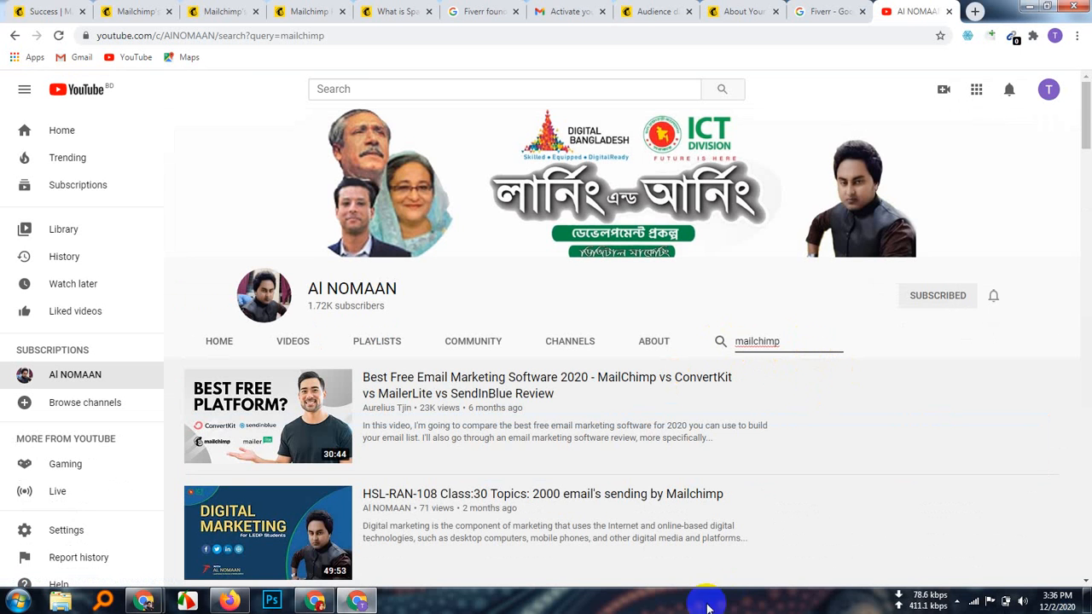
scroll(558, 529, down, 2)
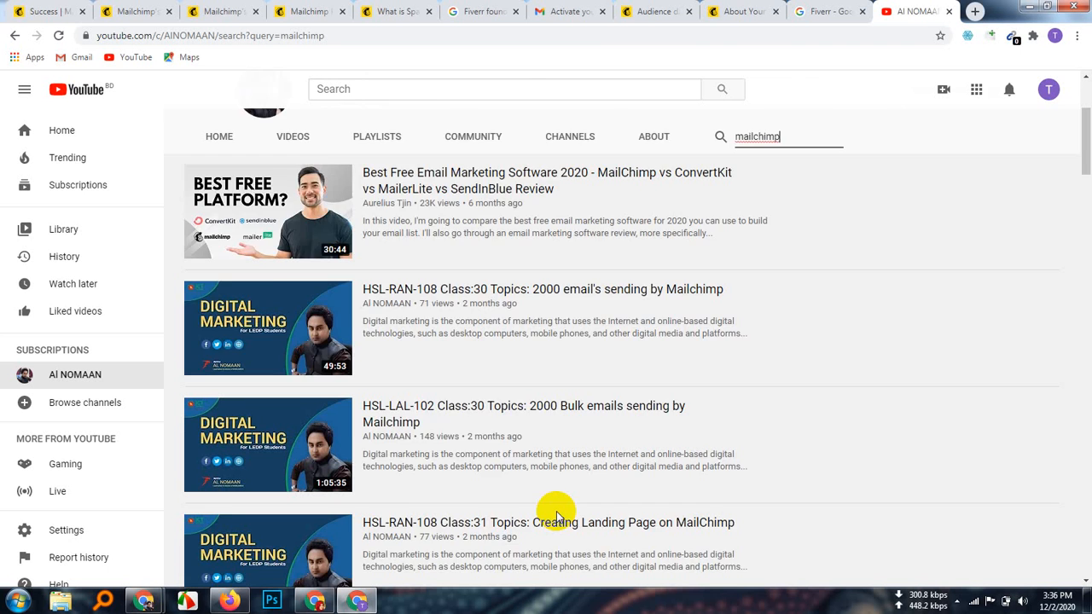
scroll(555, 516, up, 1)
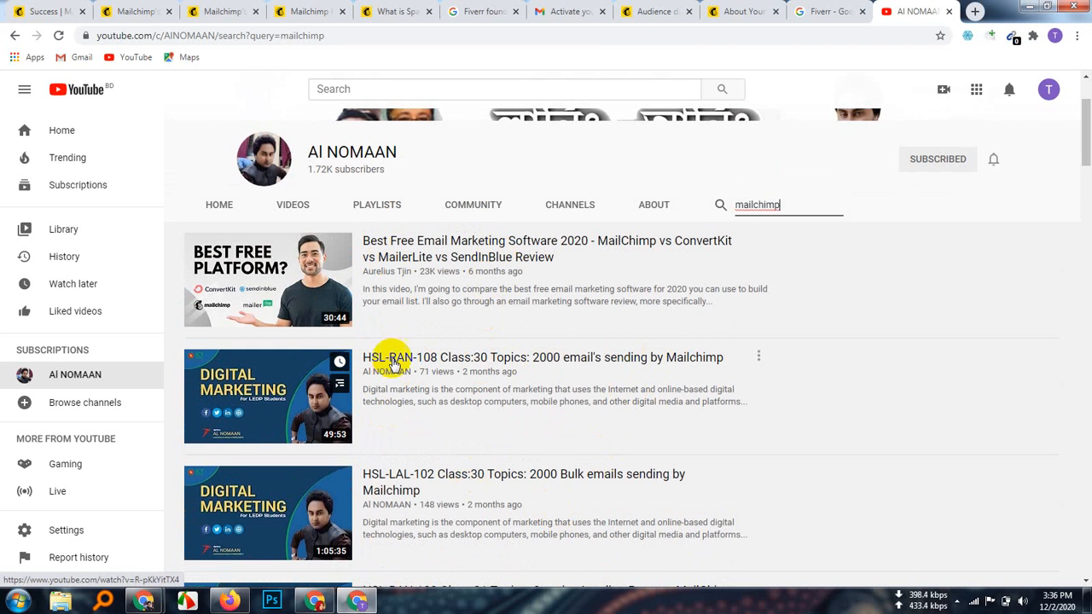
scroll(506, 438, down, 1)
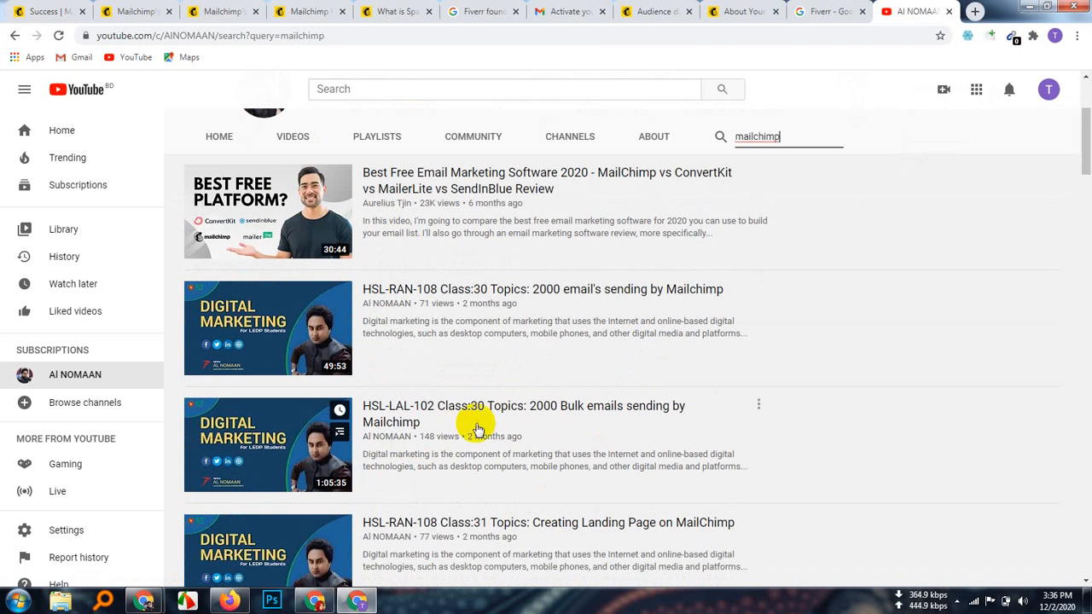
right_click(397, 405)
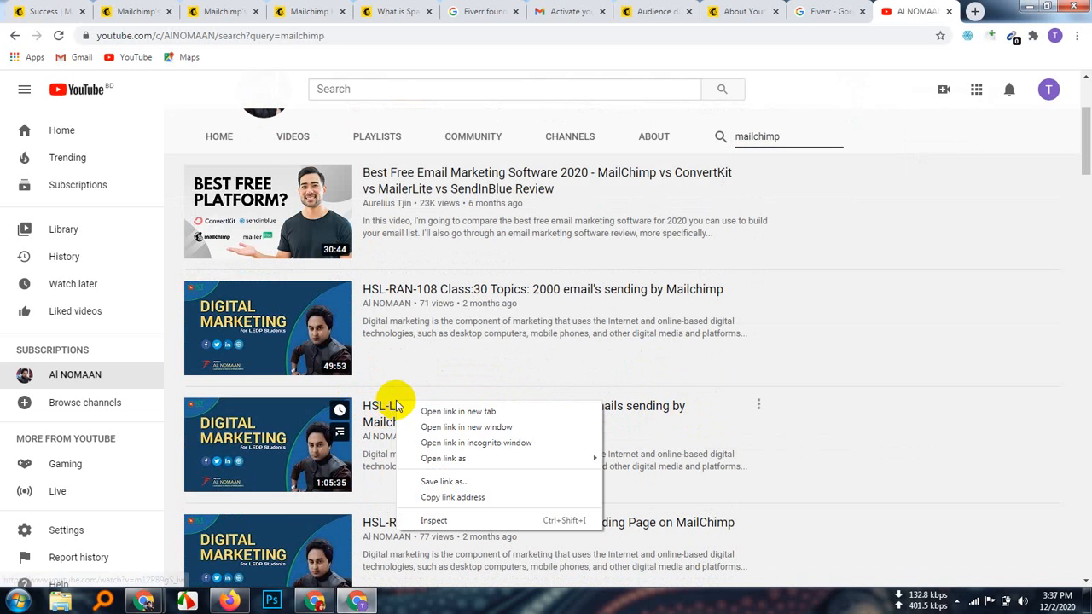
click(443, 413)
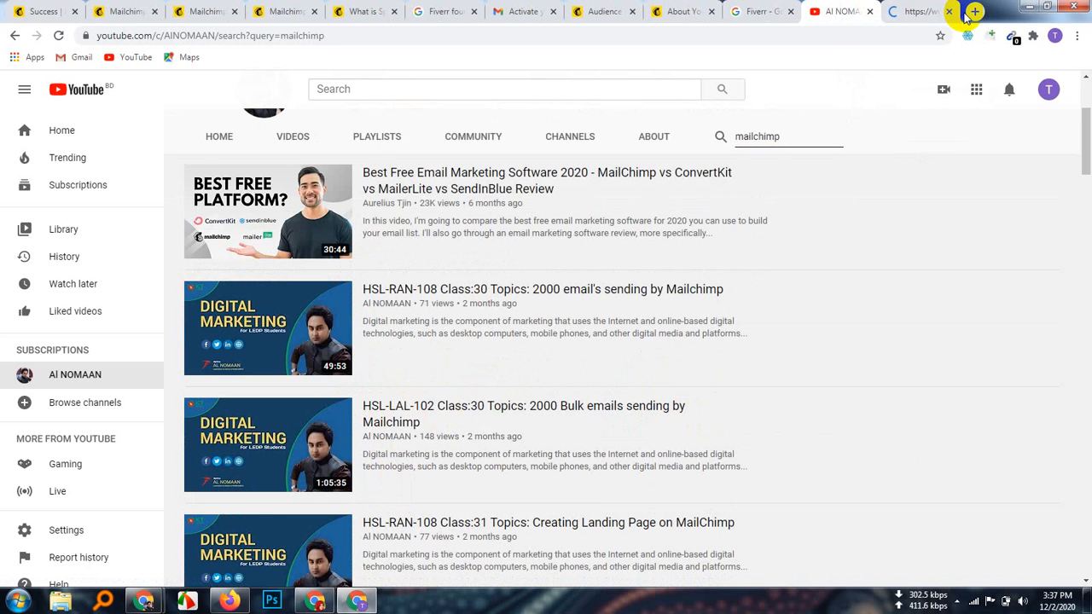
click(906, 11)
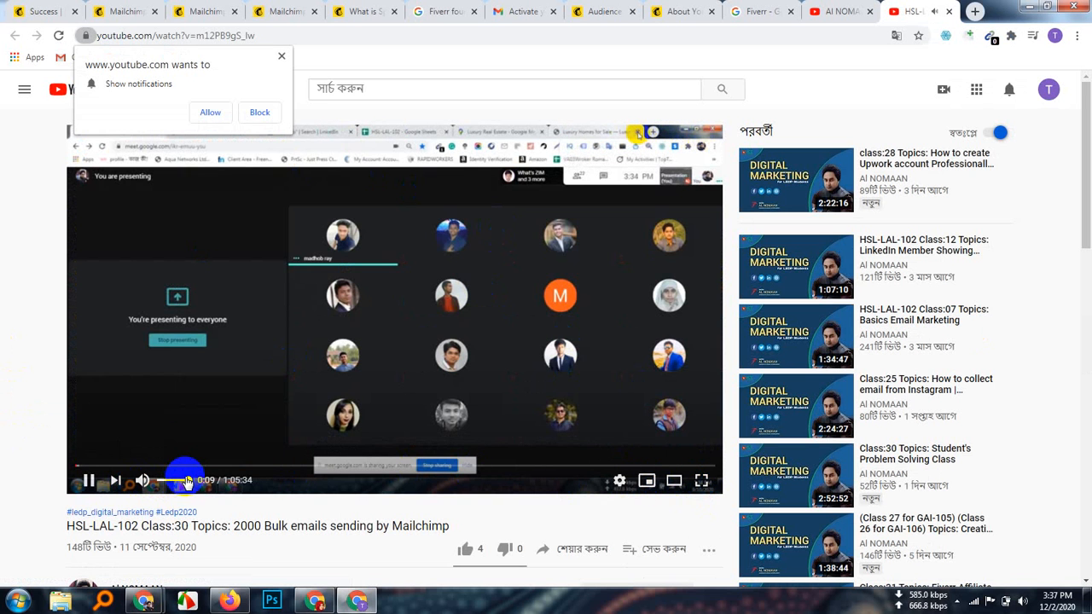
click(1006, 600)
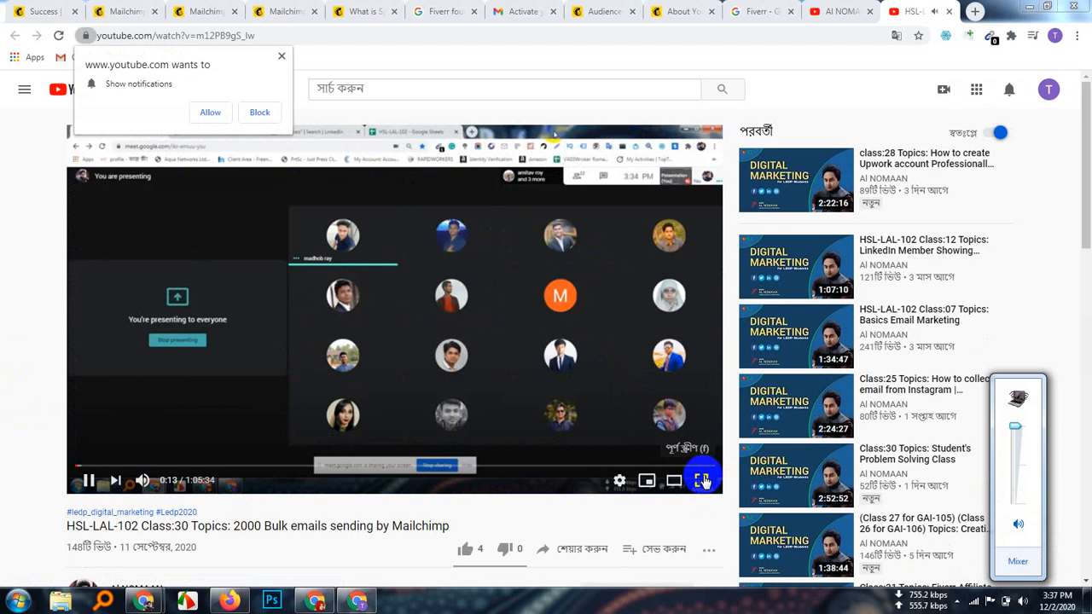
click(701, 483)
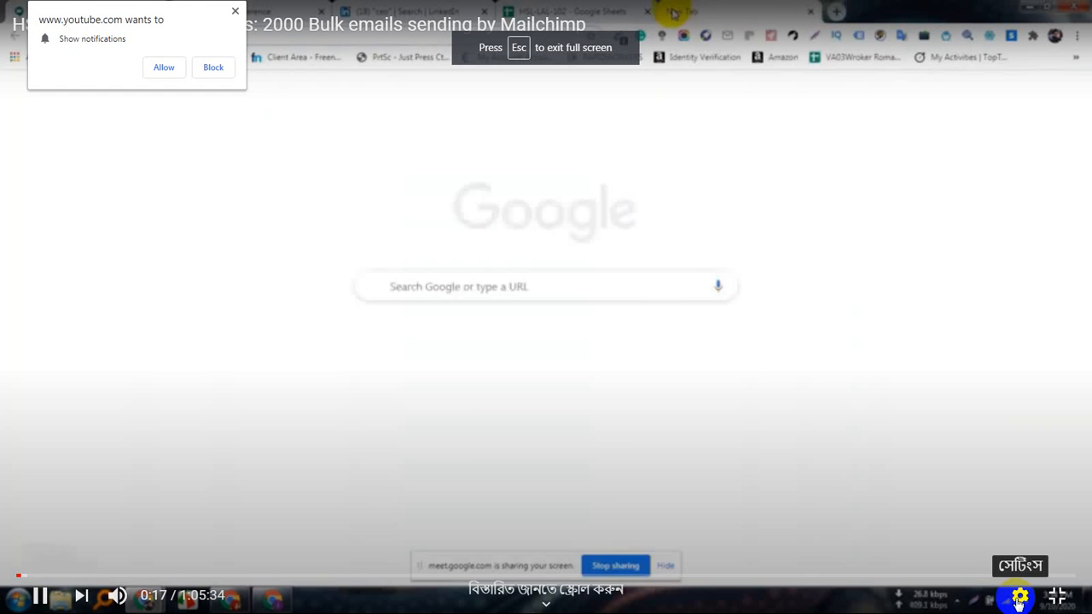
click(1021, 596)
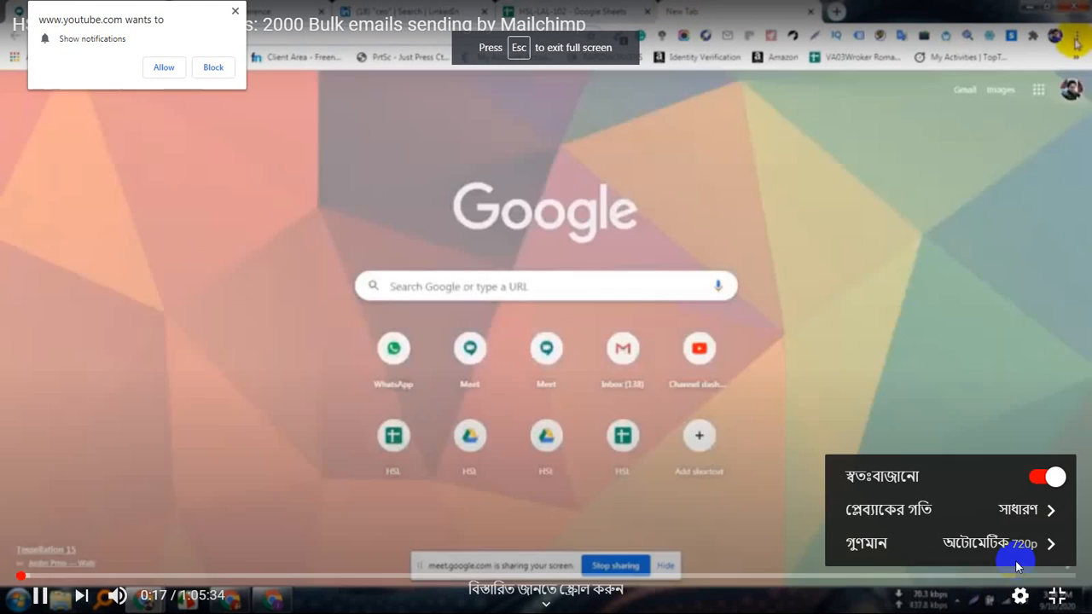
click(1006, 547)
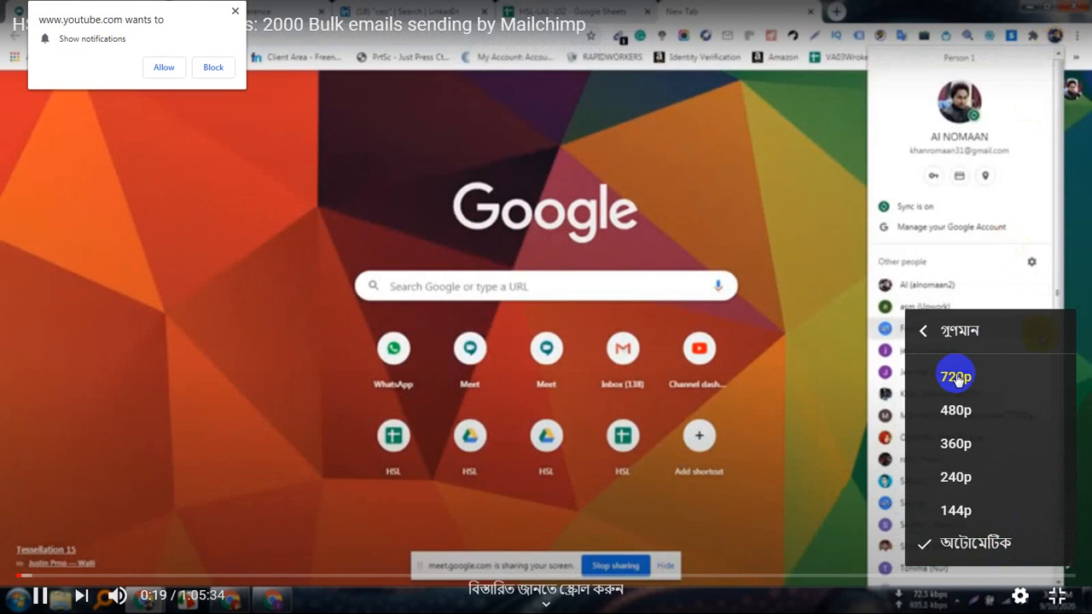
click(957, 411)
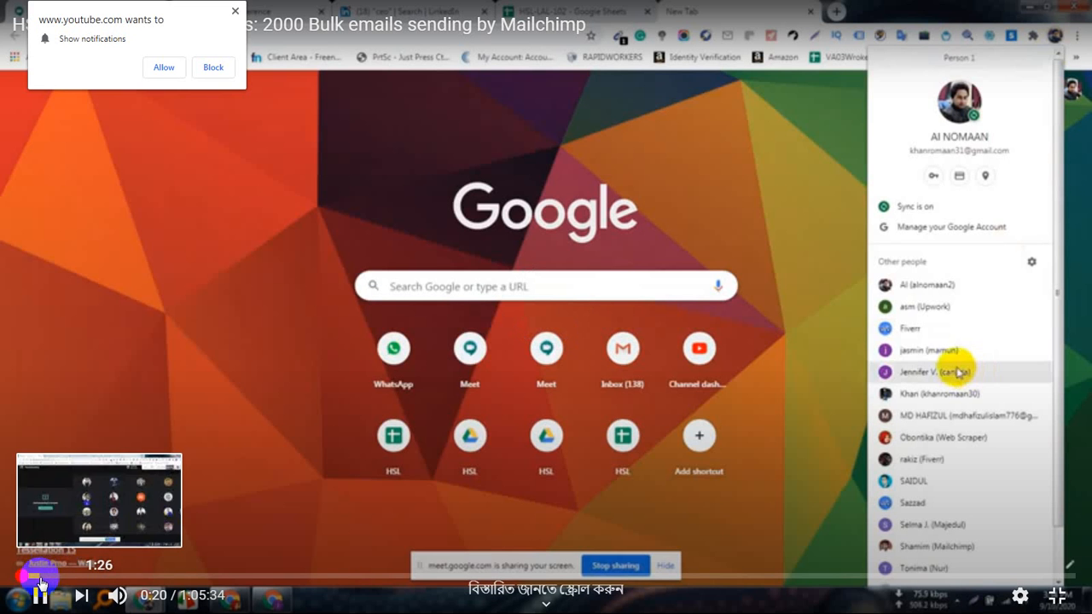
click(49, 577)
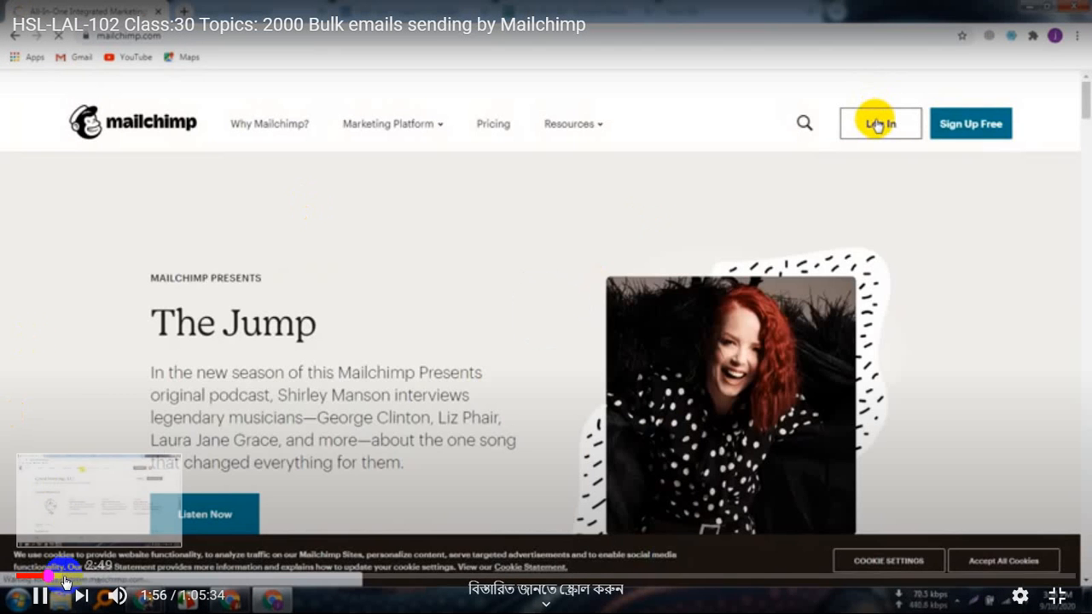
click(64, 578)
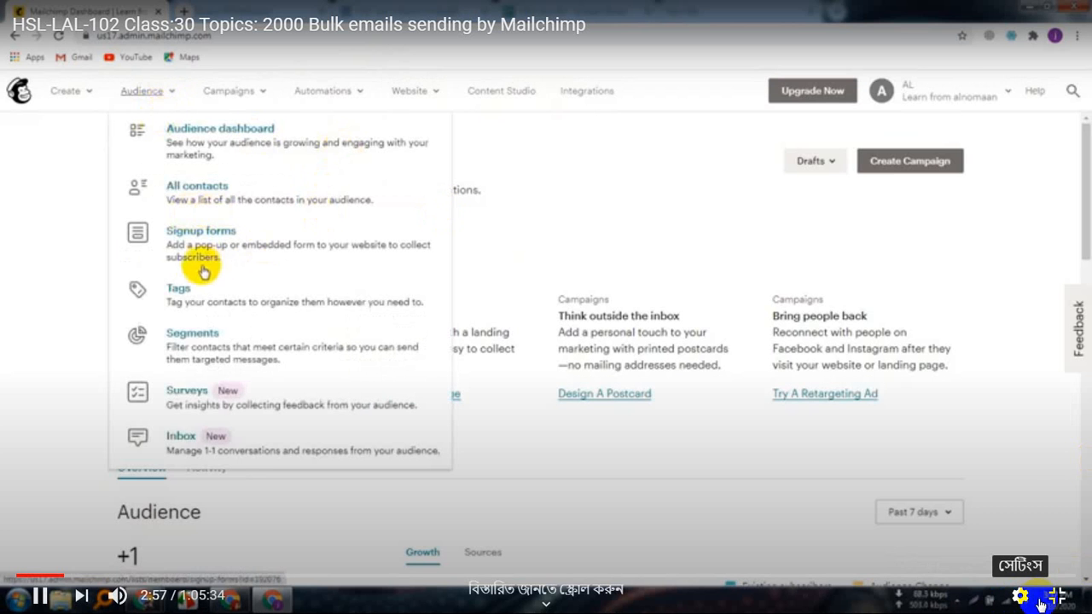
click(1056, 600)
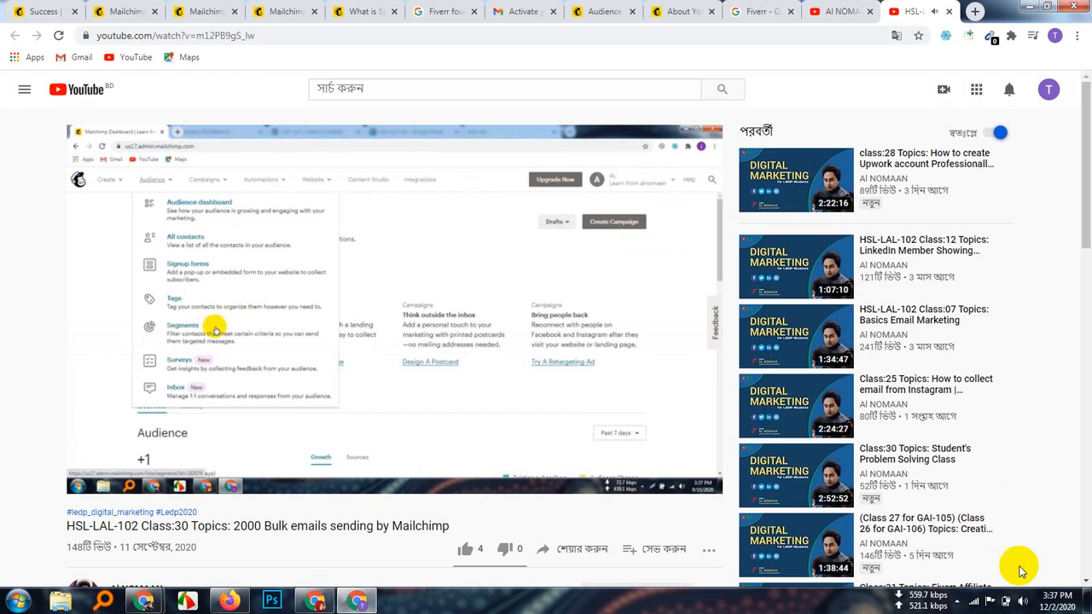
click(1021, 600)
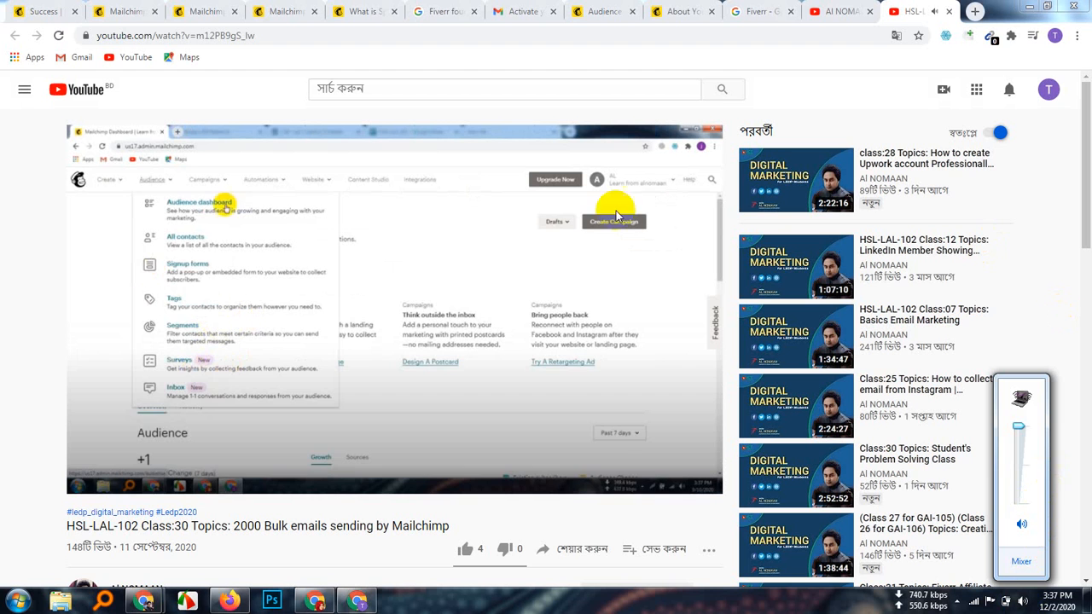
click(698, 483)
click(698, 483)
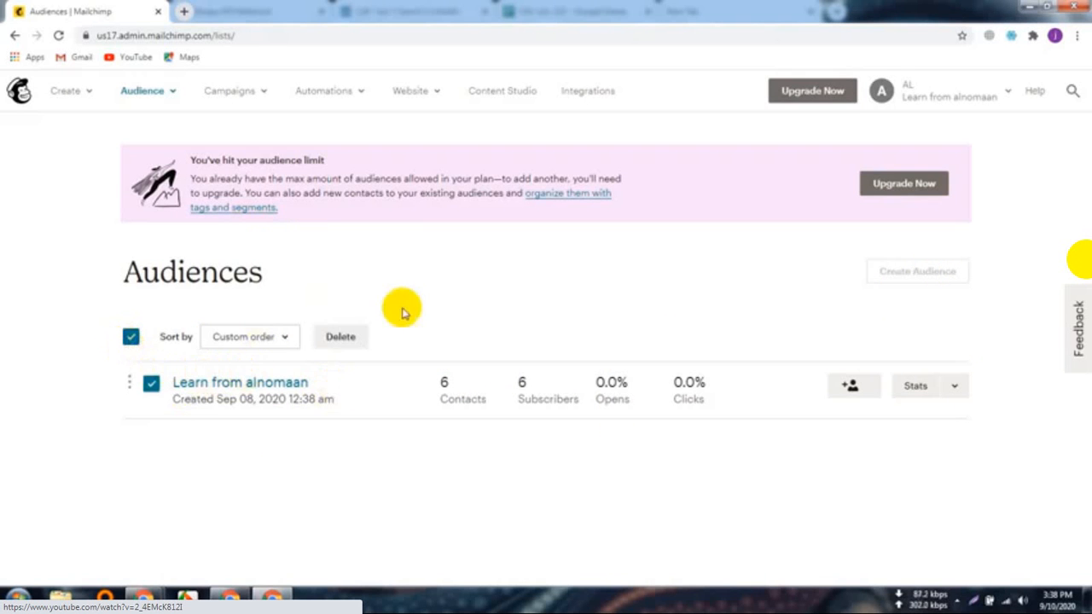
Step: Play the tutorial through the Delete attempt to the audience-can't-be-deleted warning
click(128, 338)
click(128, 338)
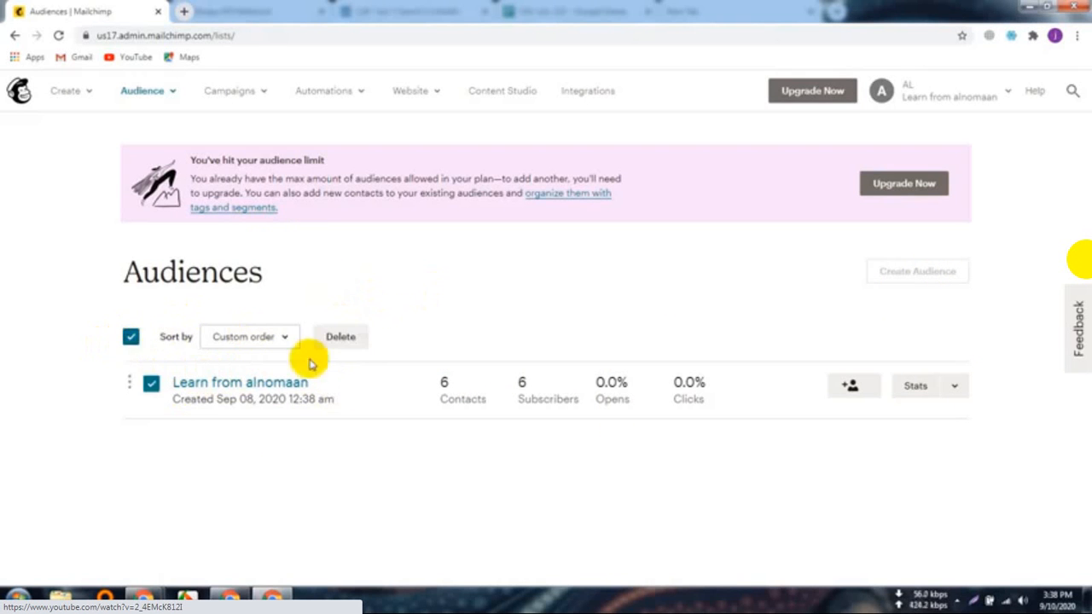
click(346, 338)
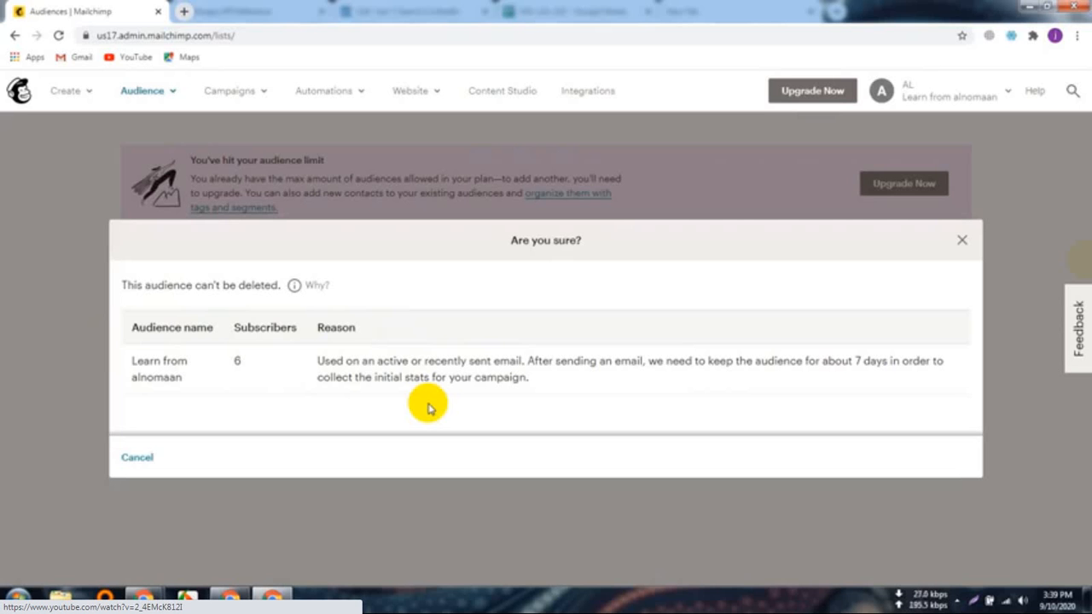
Step: Watch the tutorial reach the Cambridge Weight Plan Newsletter dashboard with 30 contacts and 28 subscribers
click(137, 458)
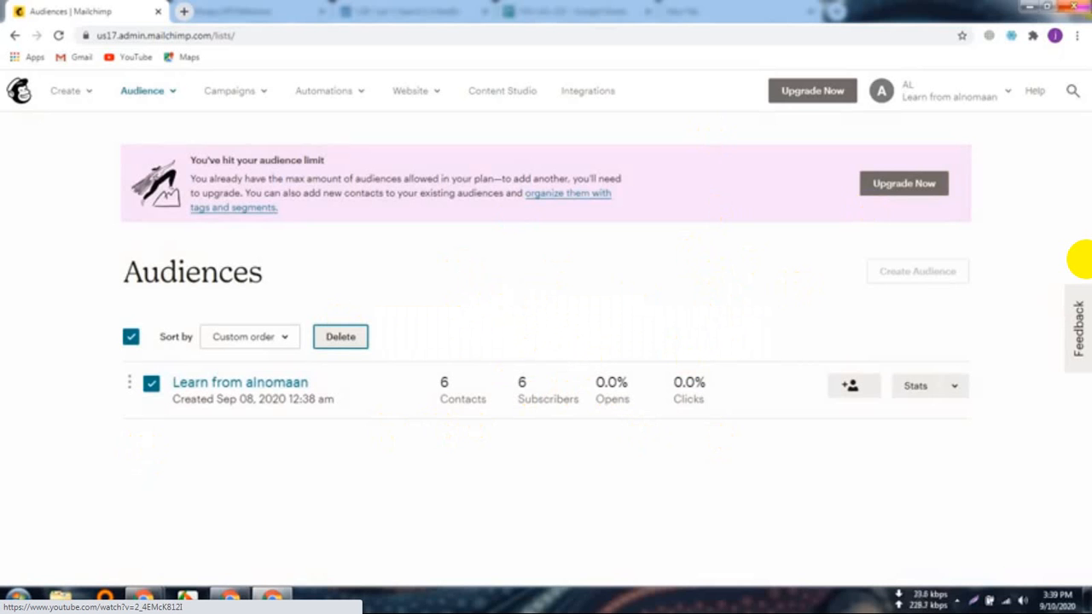
click(1055, 35)
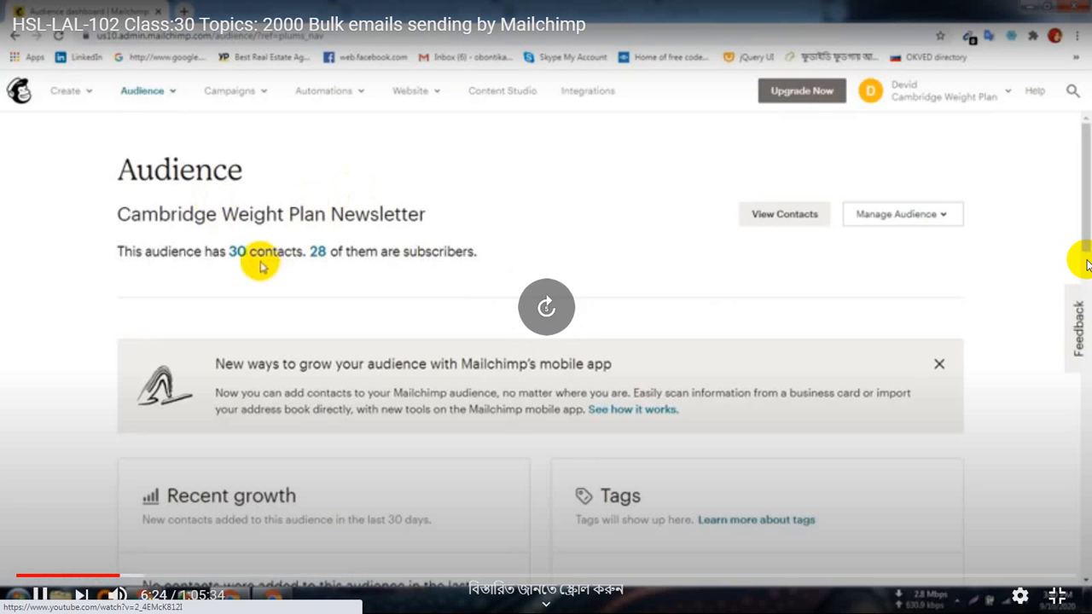
Step: Skip the video ahead to the overview: 28 subscribed, 2 unsubscribed, 0 non-subscribed, 0 cleaned
key(Right)
key(Right)
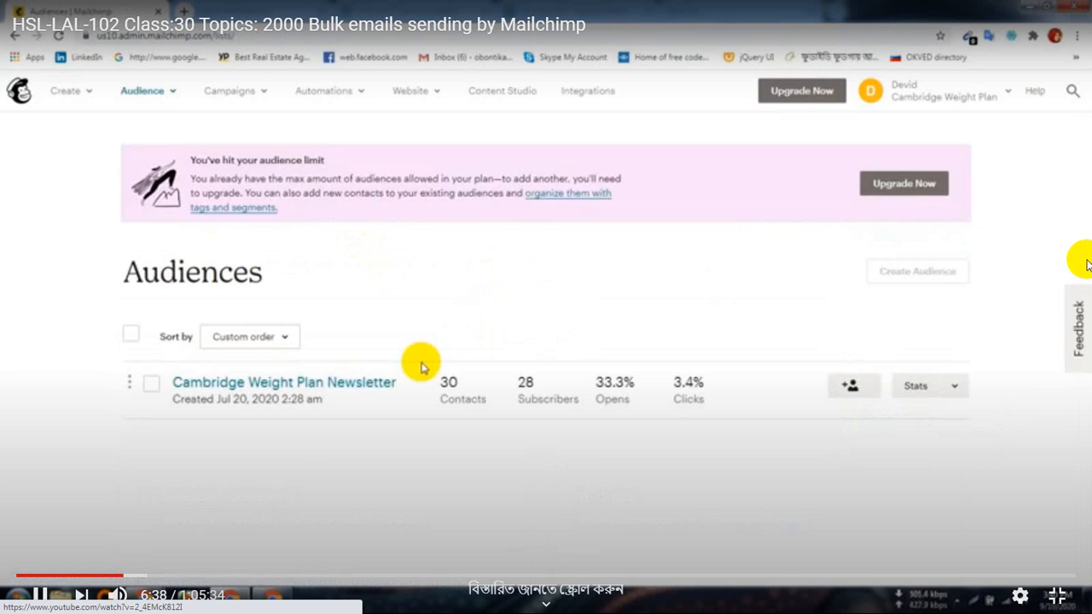
key(Right)
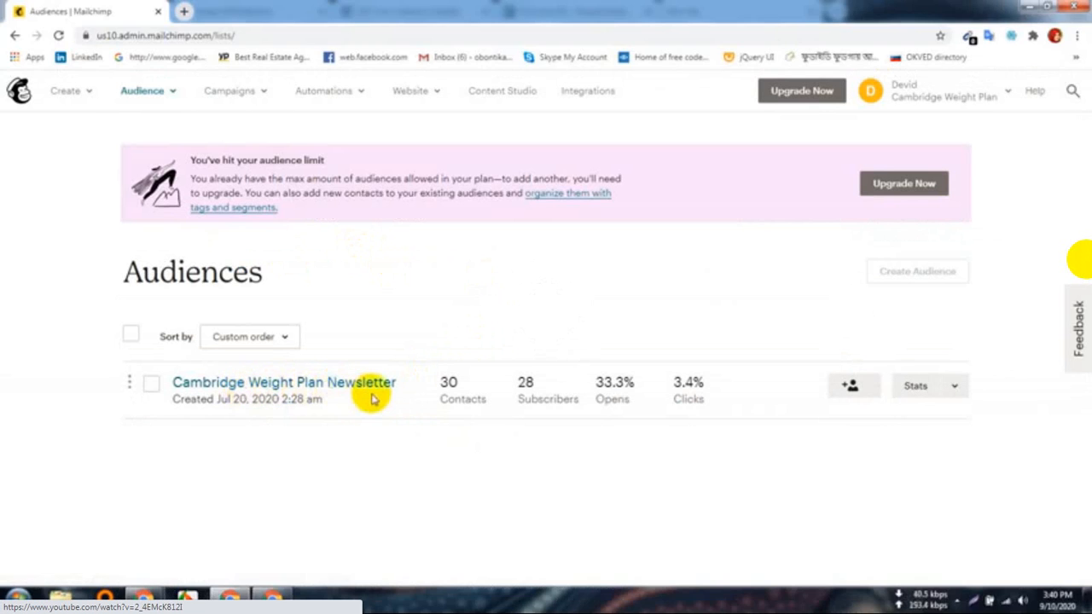
key(Right)
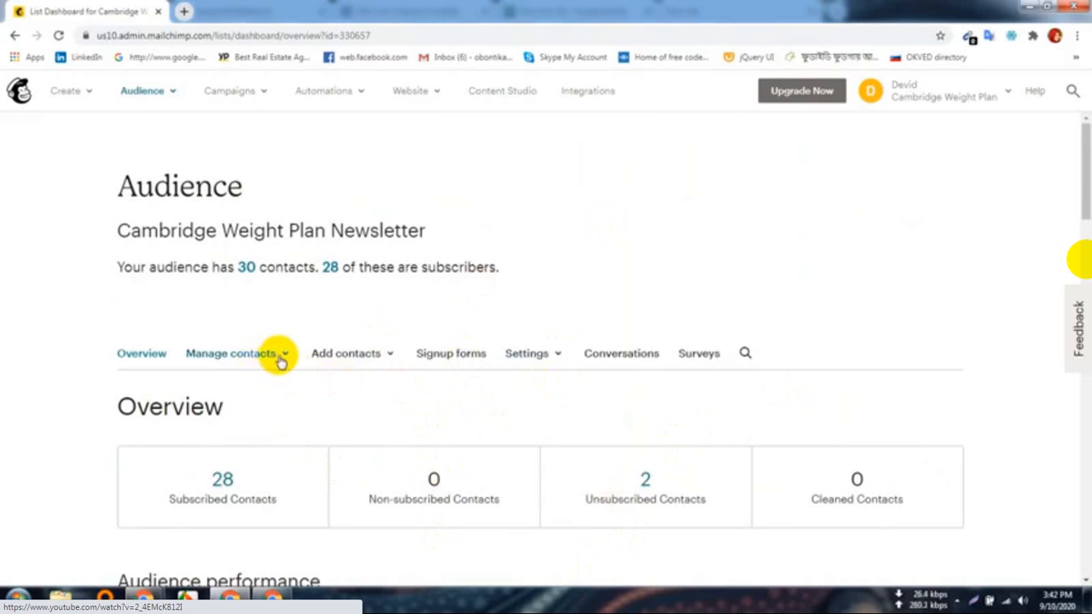
Step: Follow the tutorial selecting the Cambridge Weight Plan Newsletter audience and confirming its deletion with DELETE
click(14, 36)
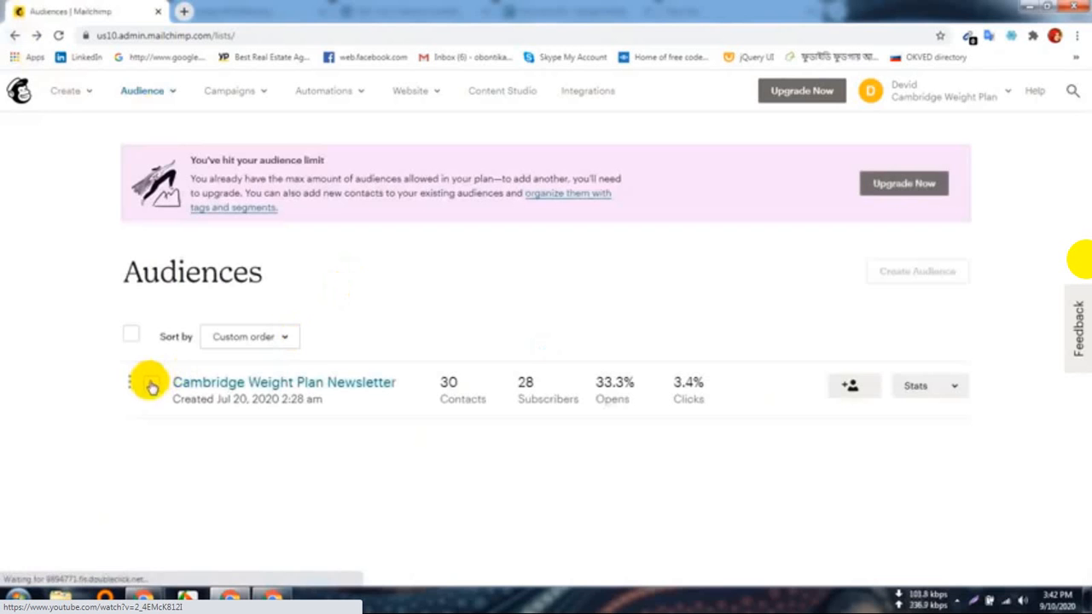
click(131, 335)
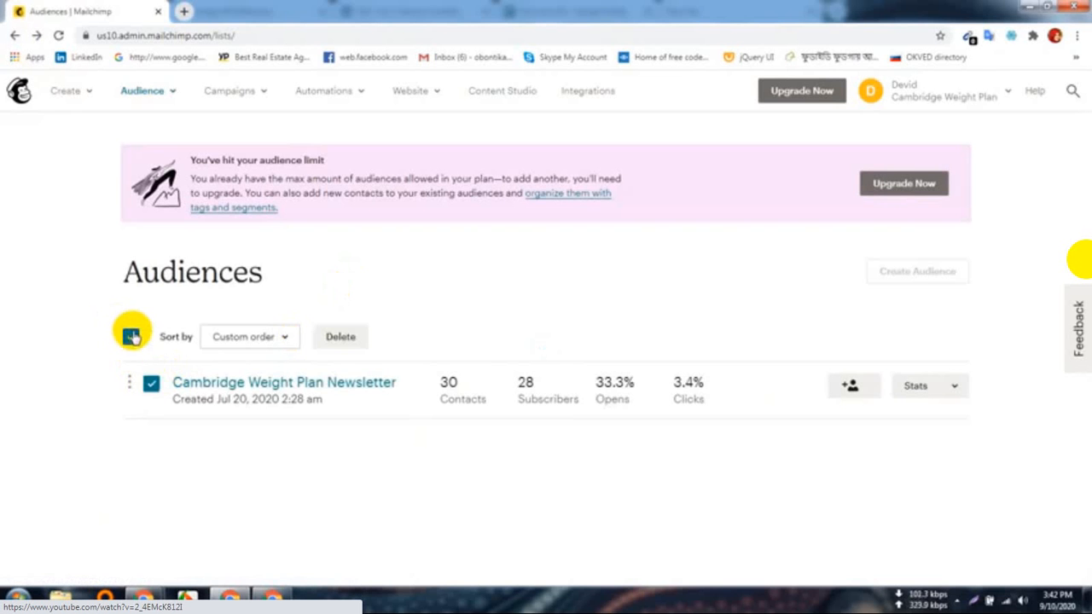
click(340, 346)
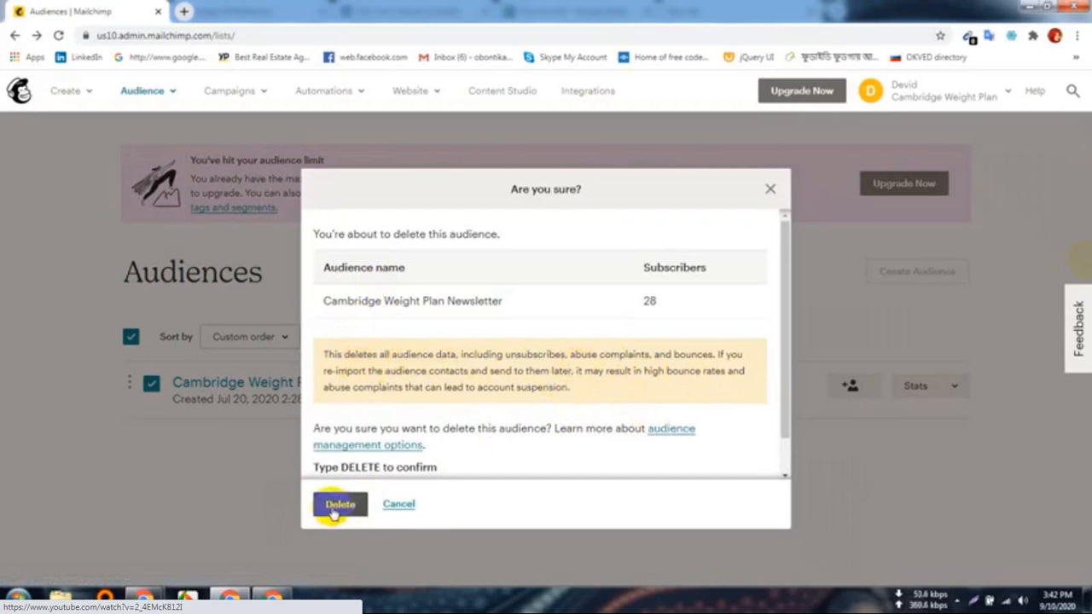
click(340, 506)
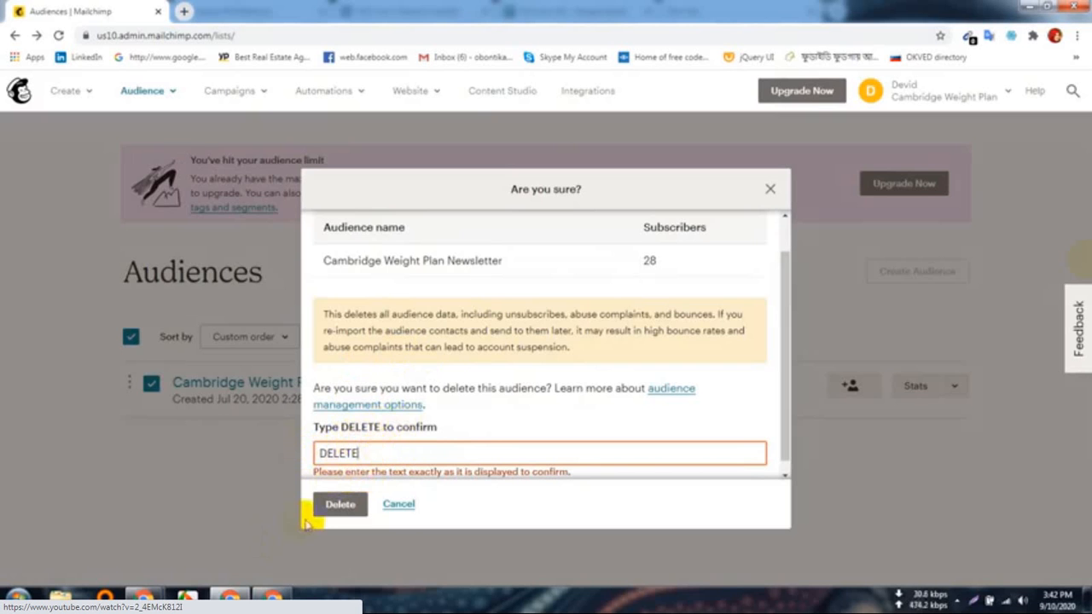
click(338, 507)
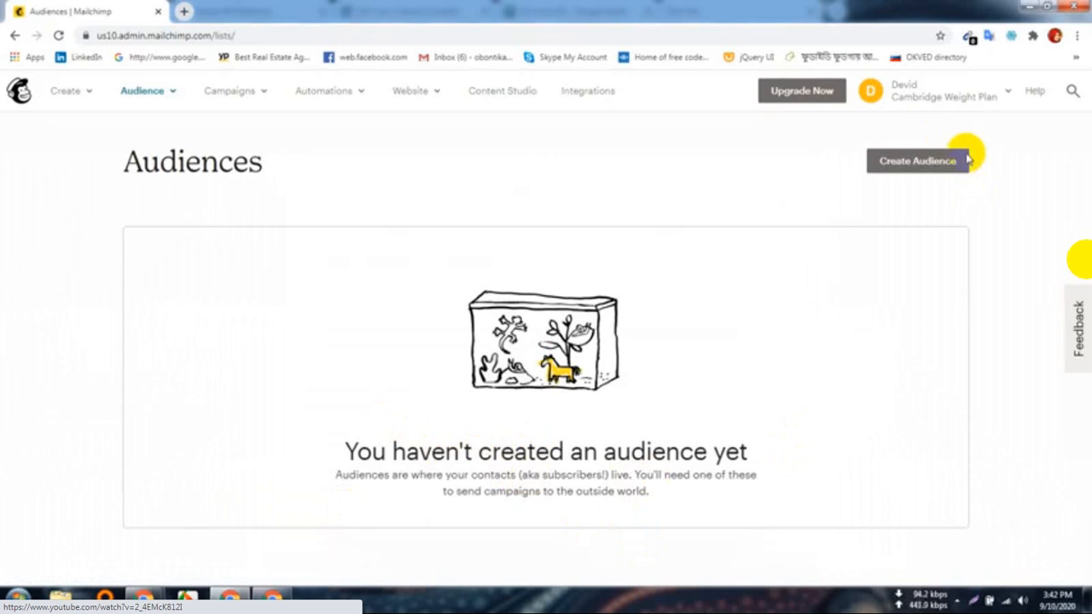
Step: Start a new audience with Create Audience to reach the blank audience details form
click(918, 164)
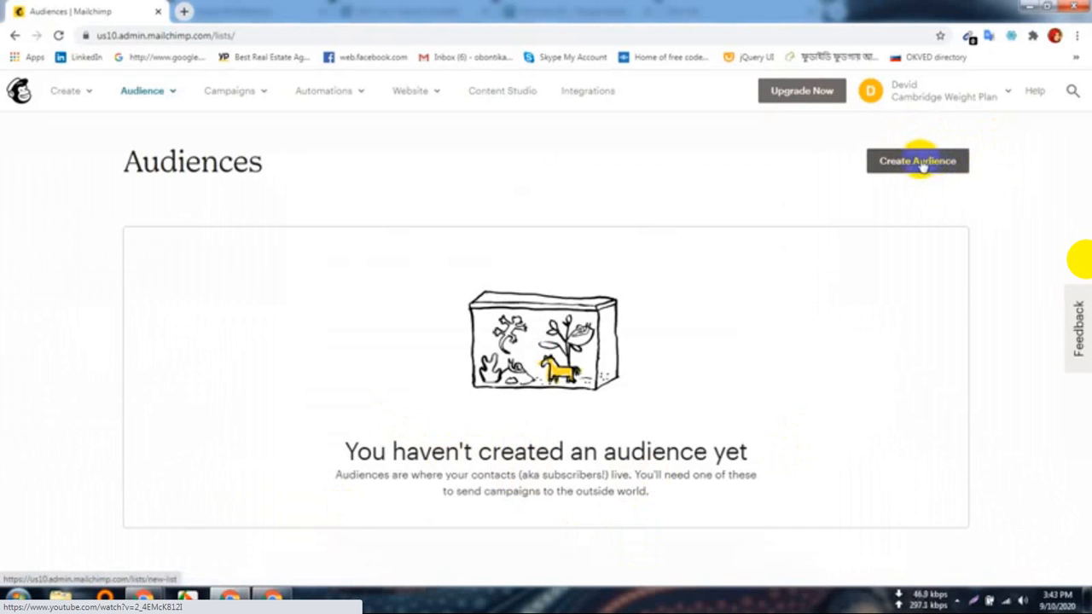
click(920, 162)
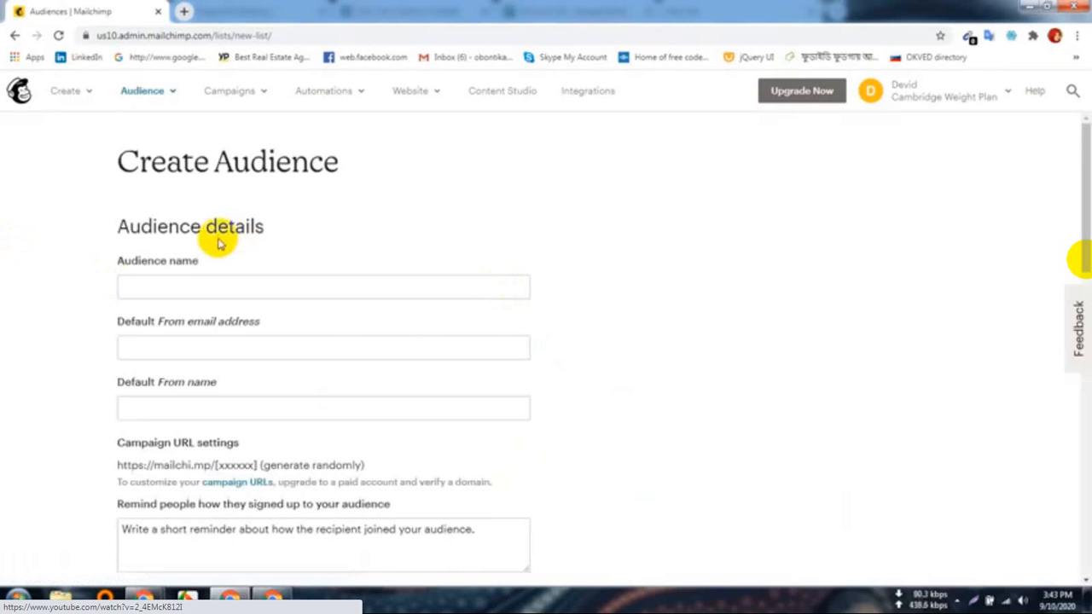
Step: Enter 'AL Nomaans Newsletter' as the audience name, correcting the misspelt 'Nomans'
click(184, 288)
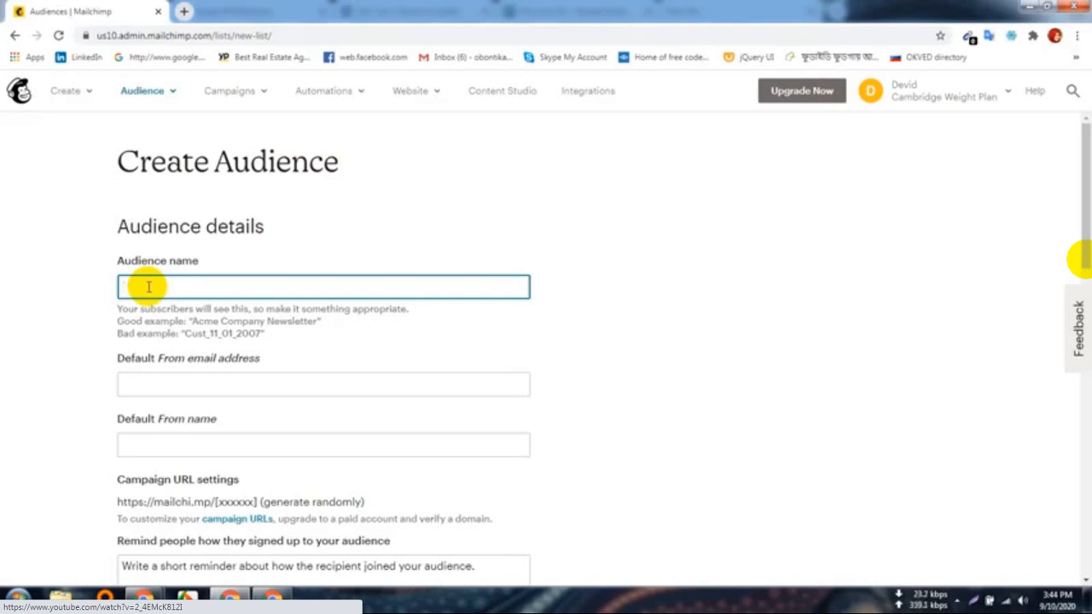
text(AL Nomans)
key(Left)
key(Left)
text(a)
key(Right)
key(Right)
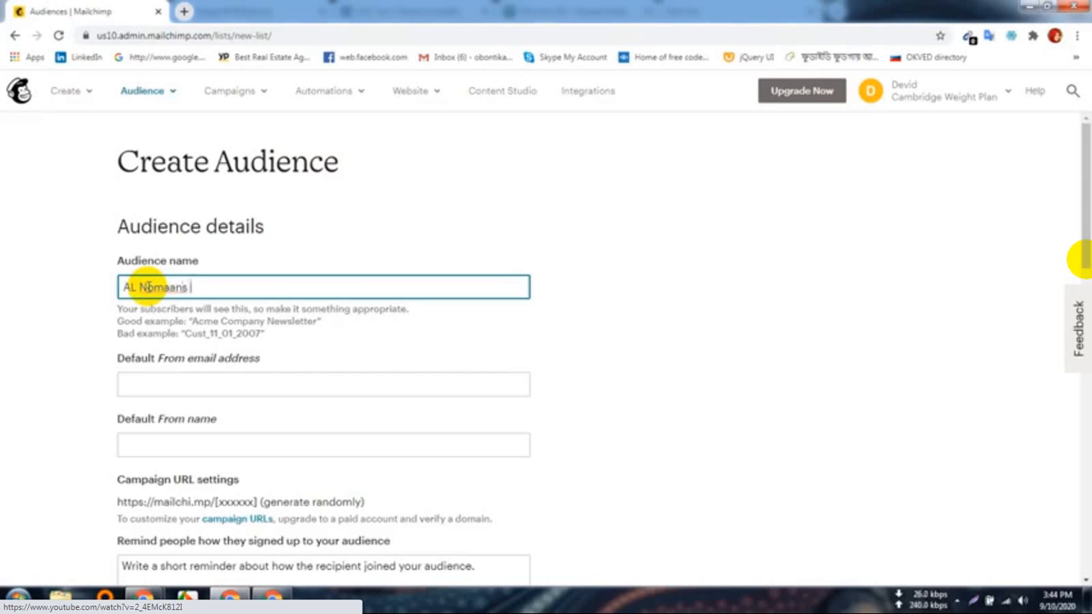
text(Newsletter)
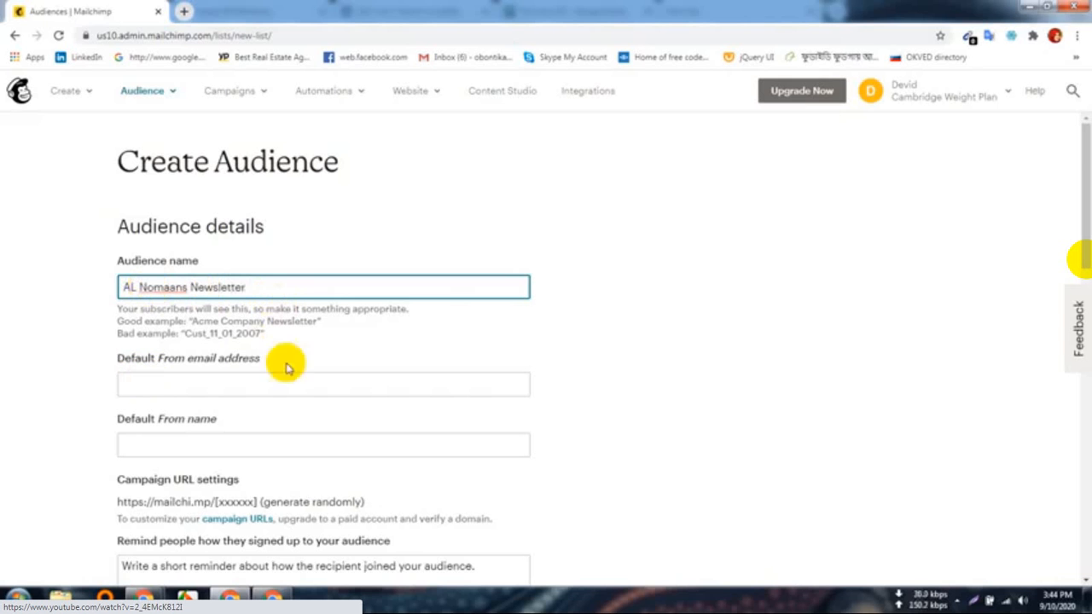
click(167, 386)
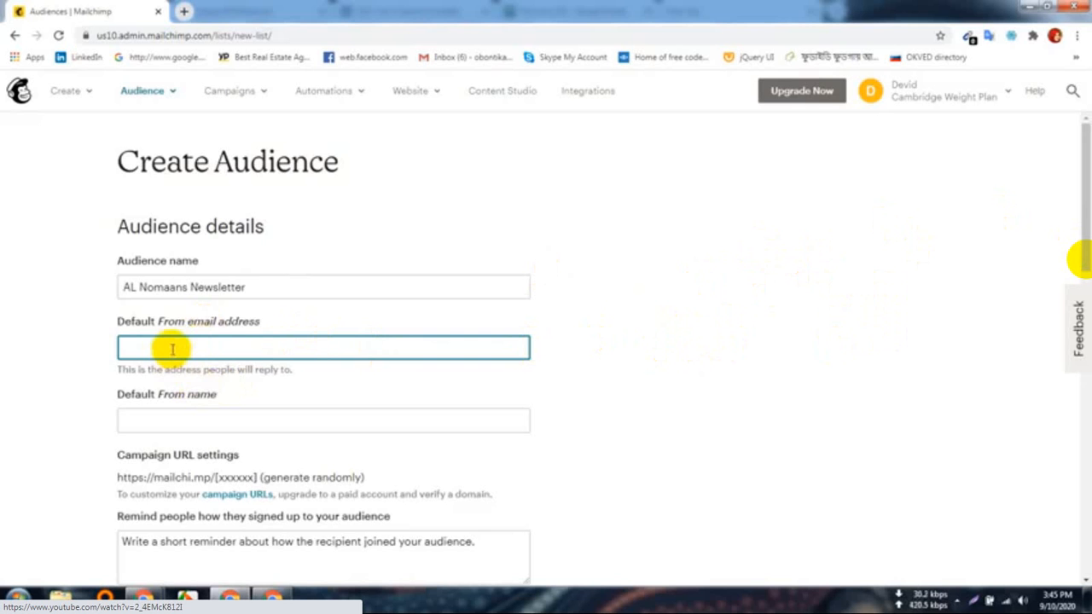
Step: Copy the signed-in Google account's e-mail address from a new tab, then return to Mailchimp
click(183, 10)
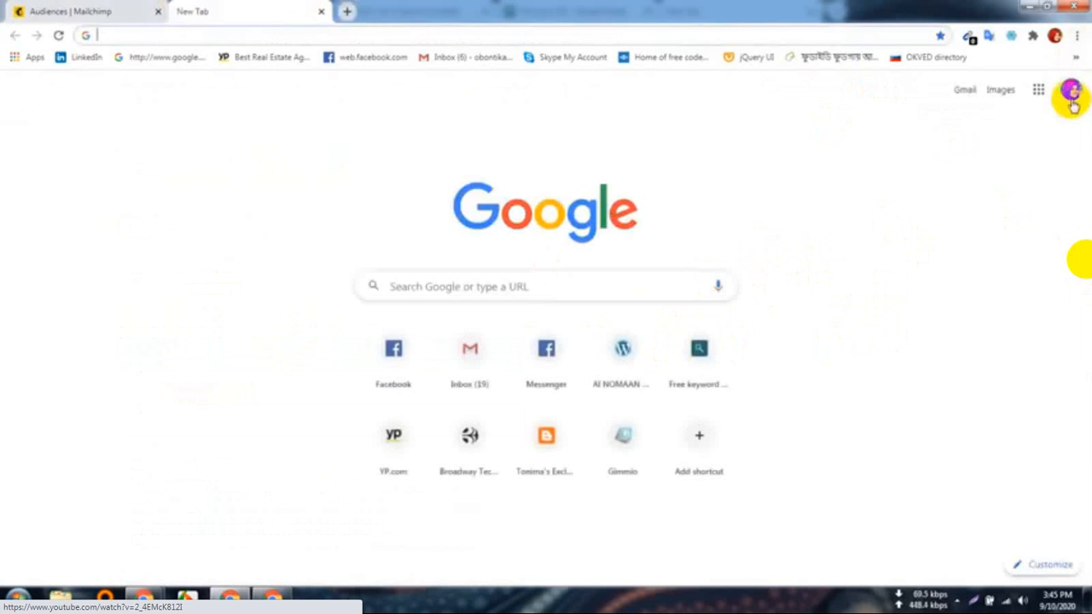
click(1071, 90)
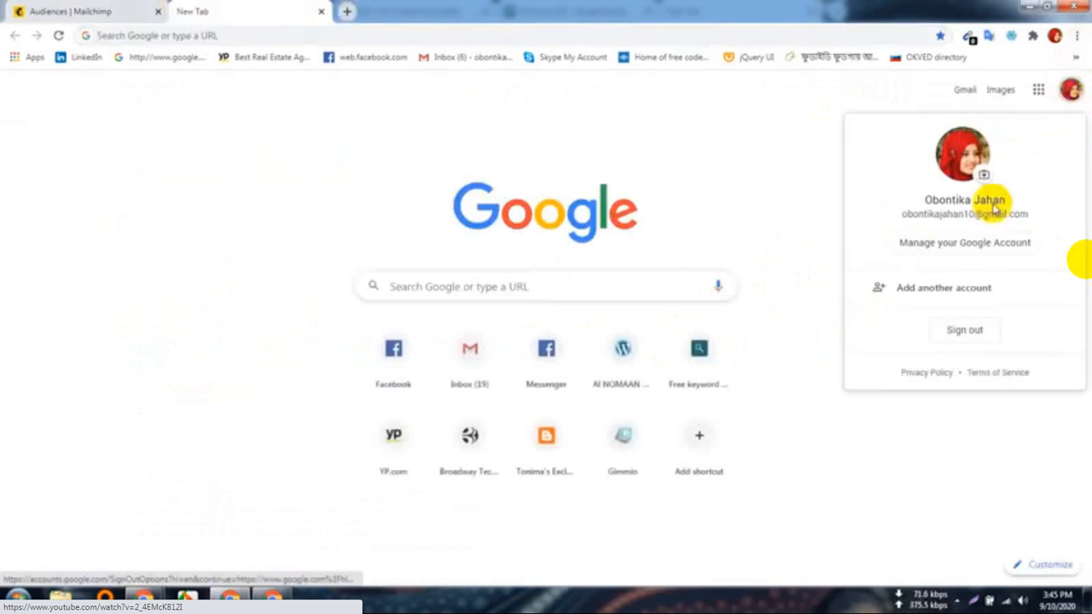
triple_click(965, 214)
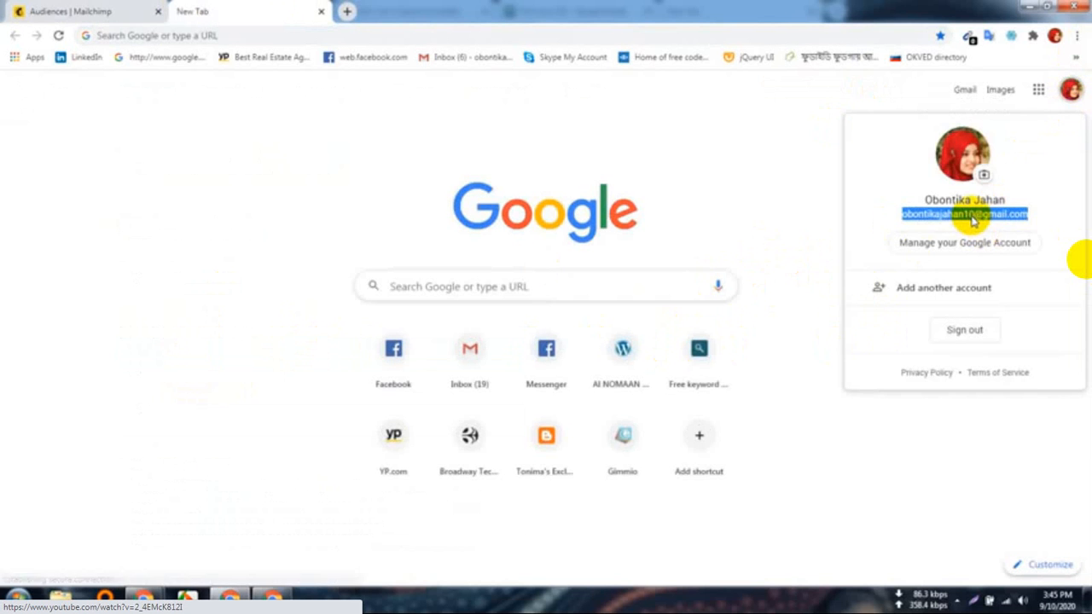
key(Escape)
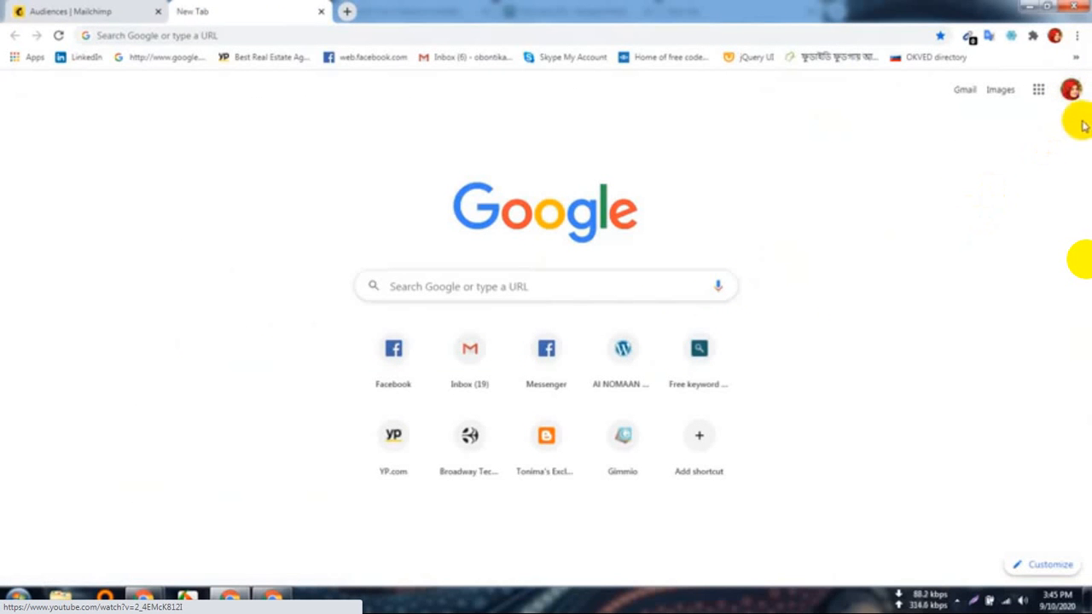
click(1072, 92)
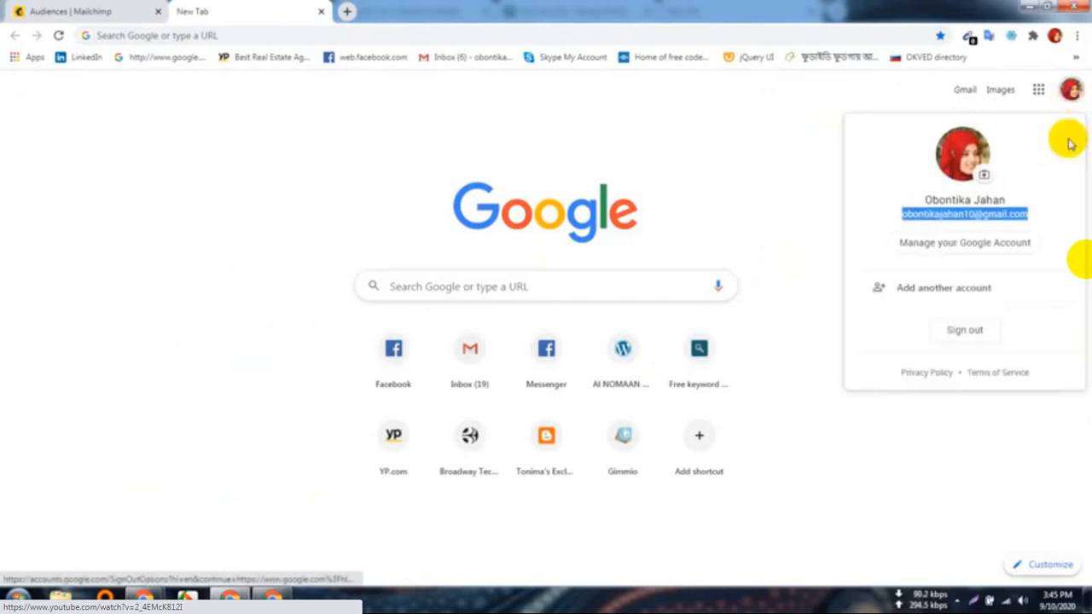
right_click(989, 216)
click(837, 225)
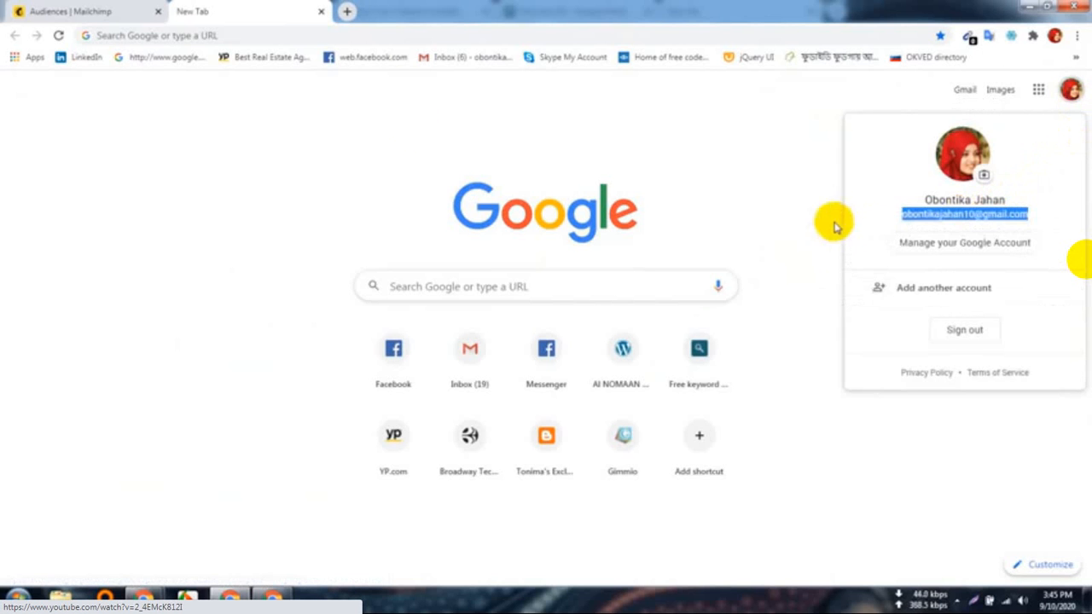
click(139, 16)
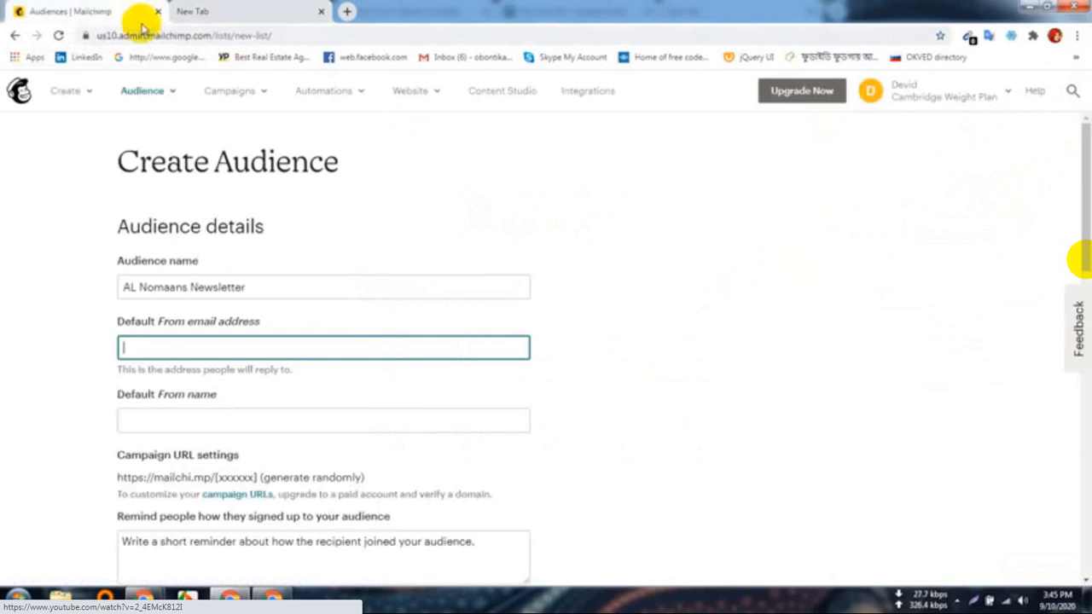
Step: Paste the account e-mail as the default From address and set the From name to 'Rangpur Freelance'
key(ctrl+v)
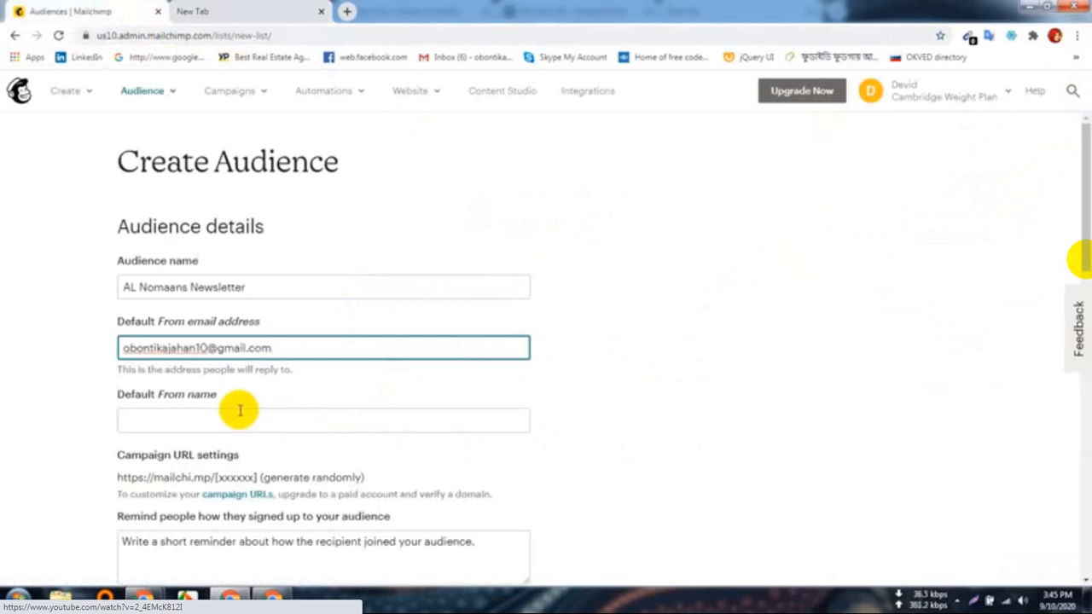
click(182, 412)
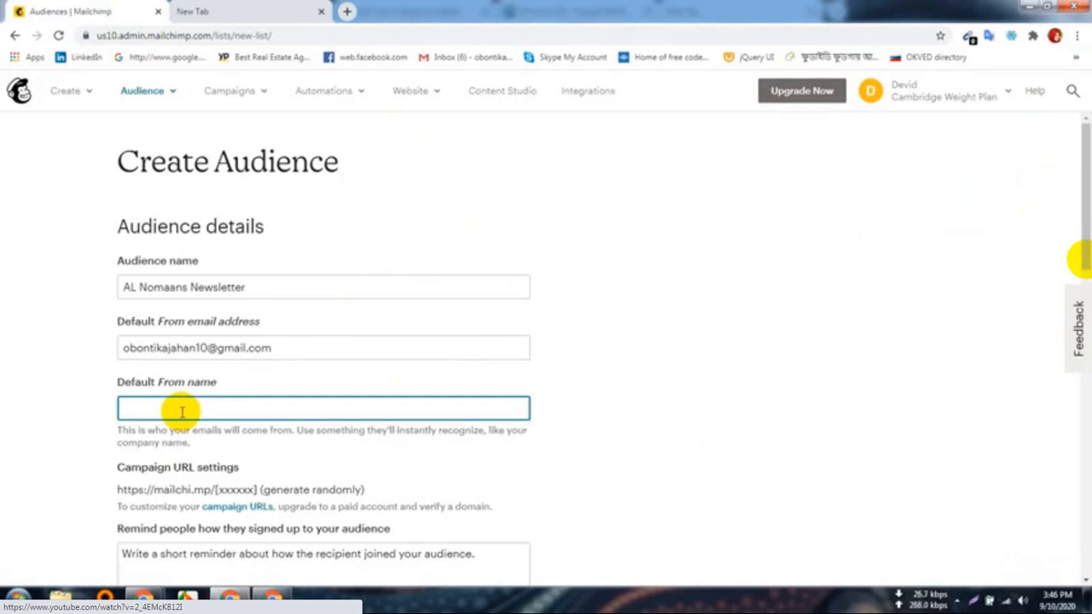
text(Free)
key(BackSpace)
key(BackSpace)
key(BackSpace)
key(BackSpace)
text(Rangpur Freelance T)
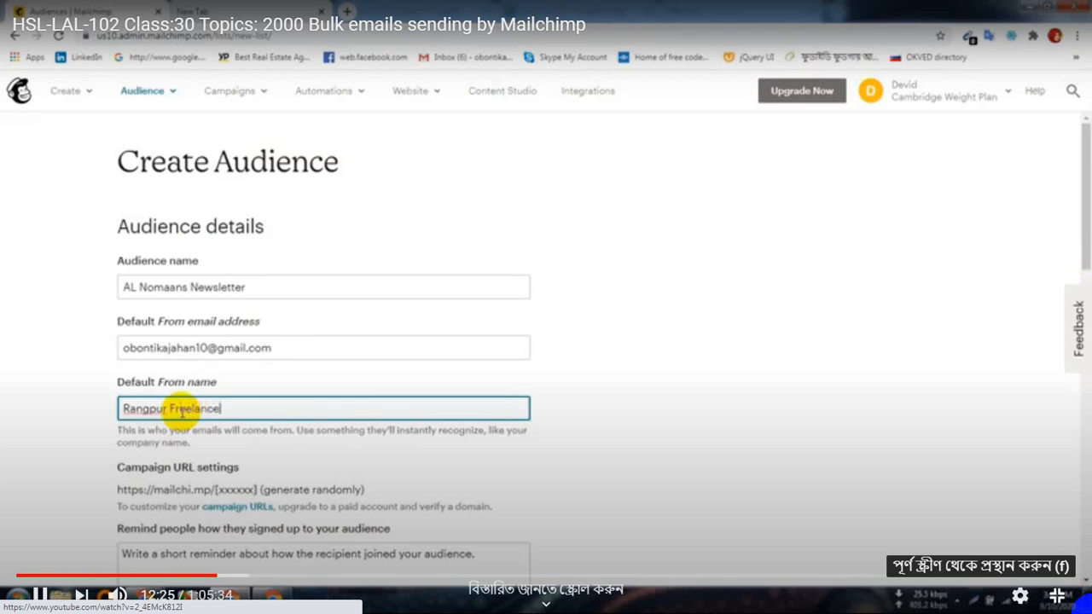
Step: Admit the waiting participant to the Google Meet call, then resume the tutorial full screen
click(1057, 595)
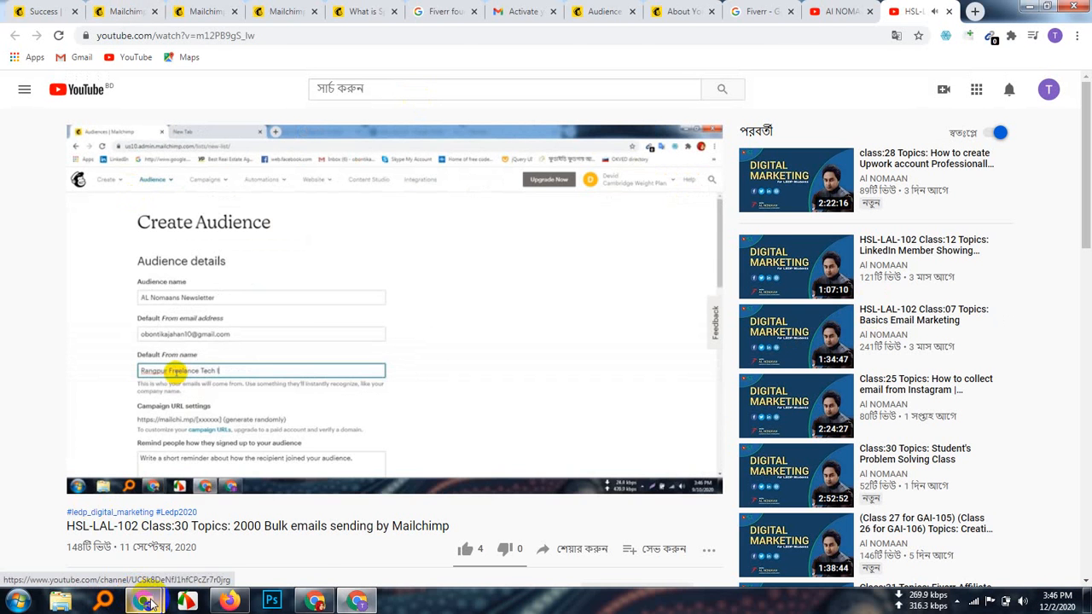
mouse_move(147, 602)
click(86, 533)
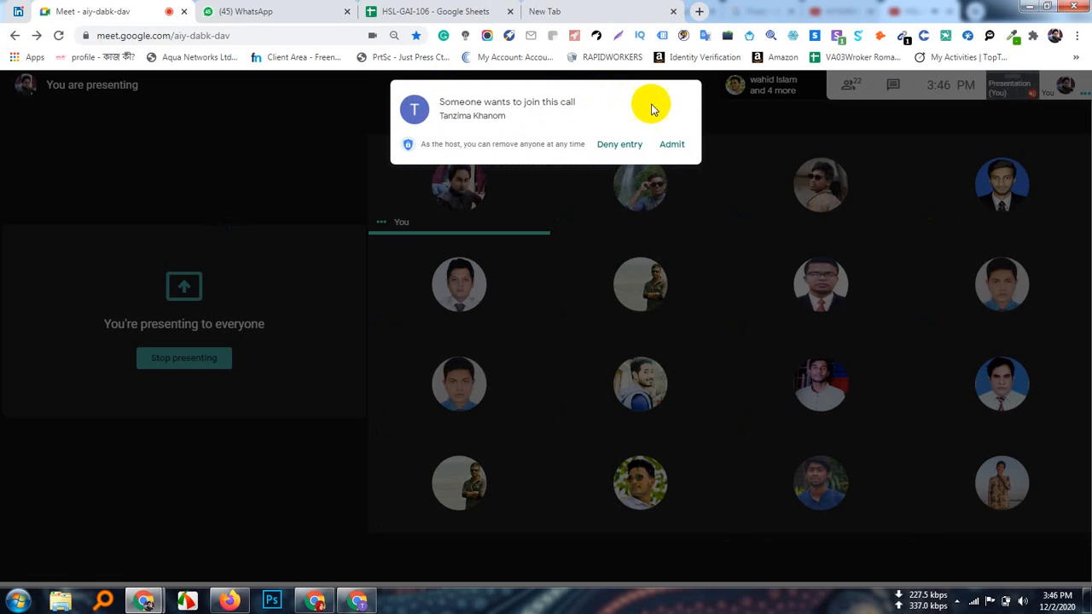
click(674, 145)
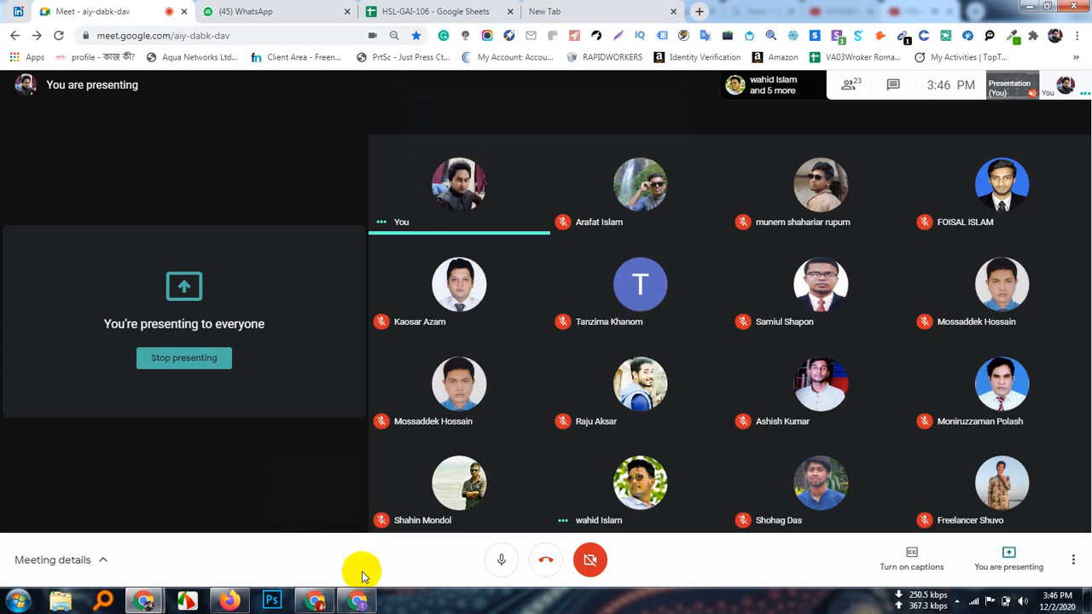
click(355, 603)
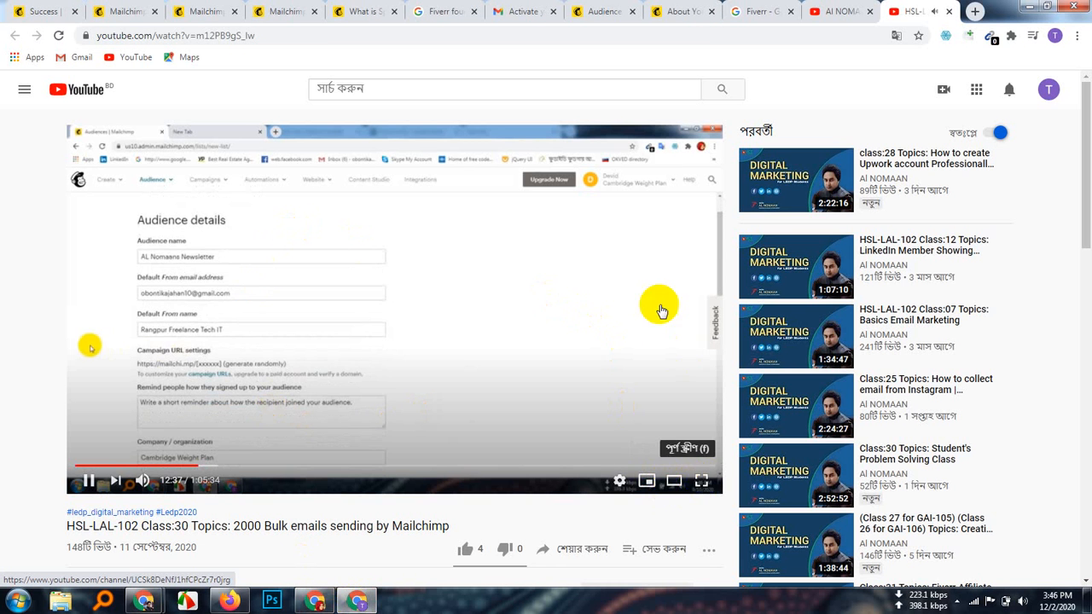
click(701, 483)
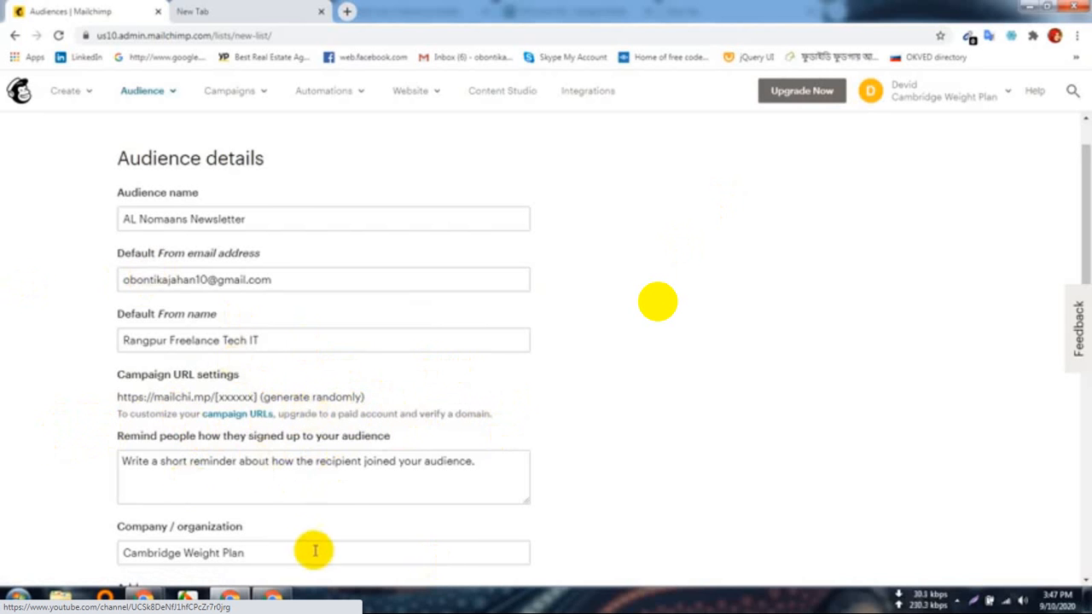
Step: Type the sign-up reminder about special offers, replacing the ending 'services' with 'website'
click(267, 470)
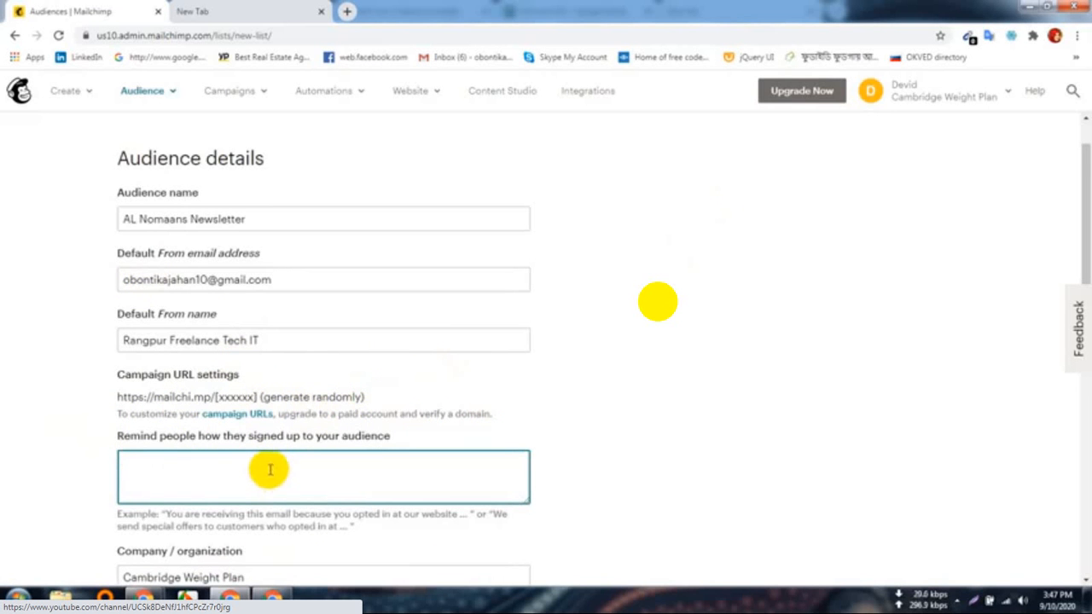
scroll(269, 469, down, 1)
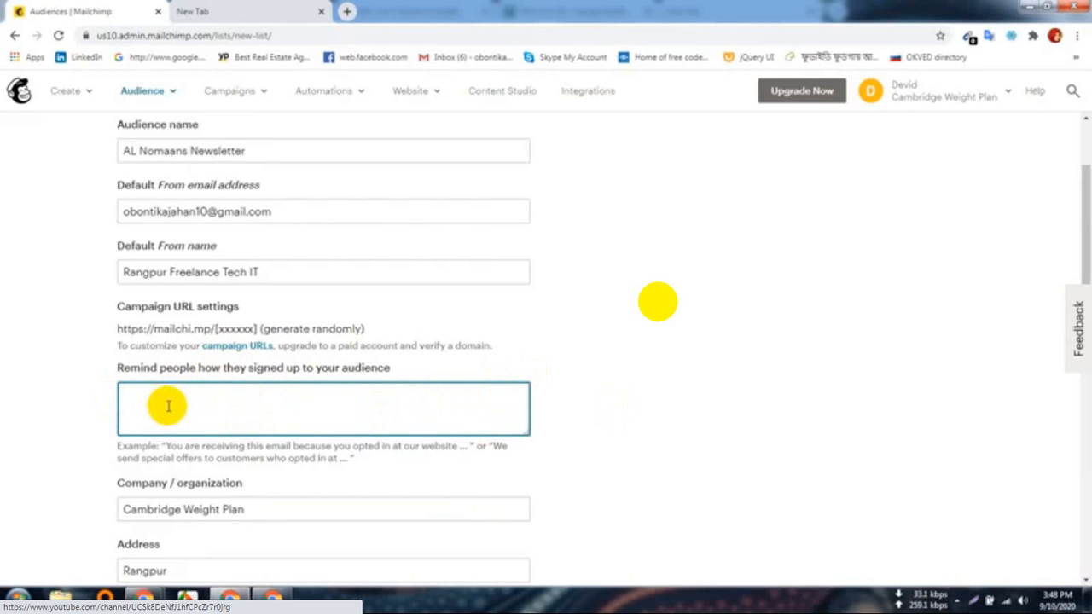
text(We send special)
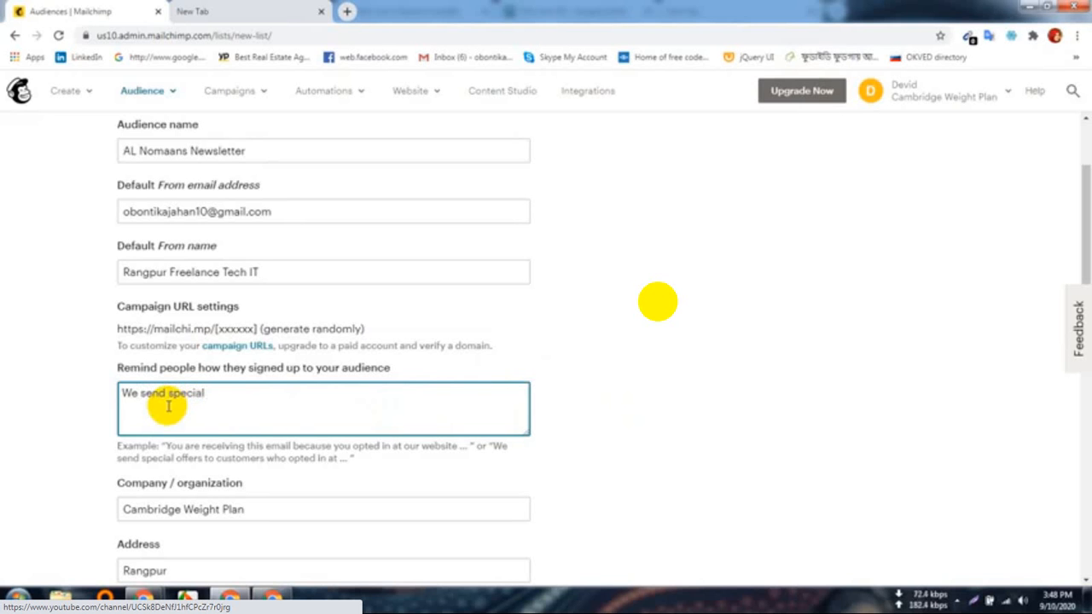
text( offers to customers)
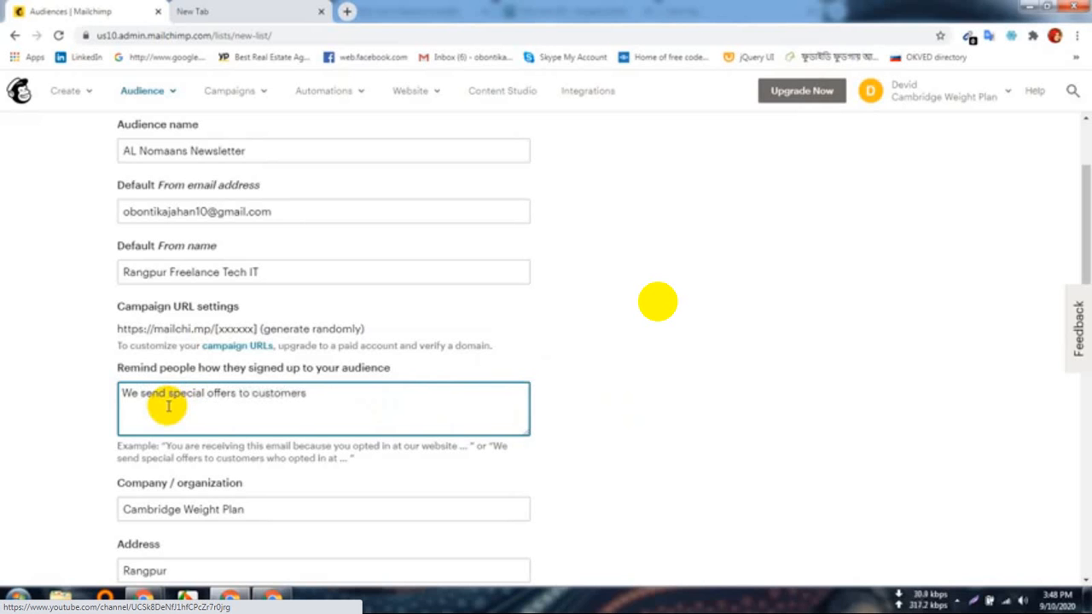
text( who opted at)
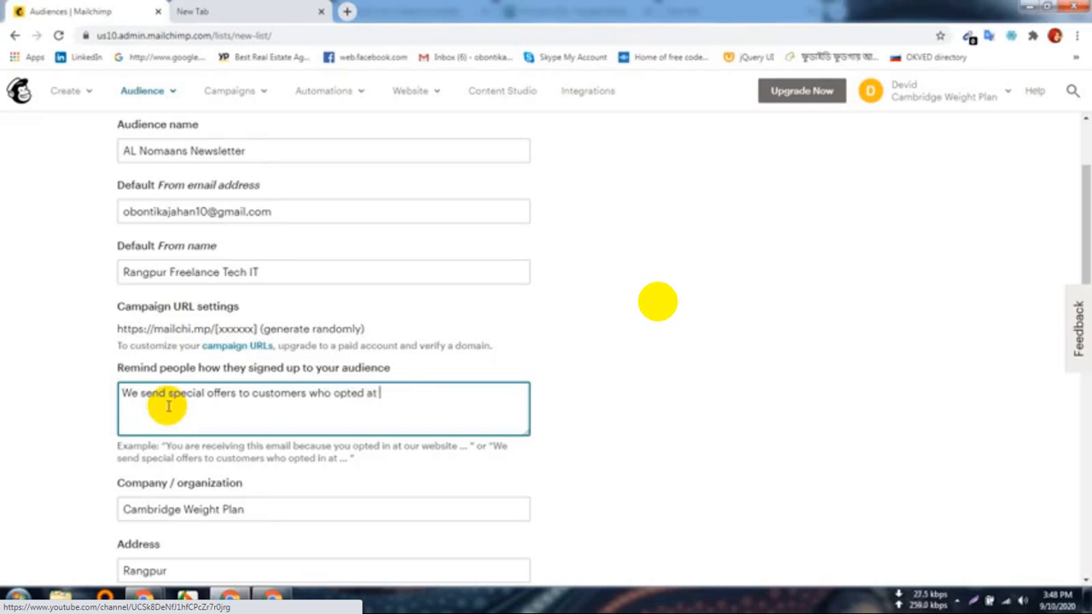
text( our )
text(servi)
text(ces)
key(BackSpace)
key(BackSpace)
key(BackSpace)
key(BackSpace)
key(BackSpace)
key(BackSpace)
key(BackSpace)
key(BackSpace)
text(website)
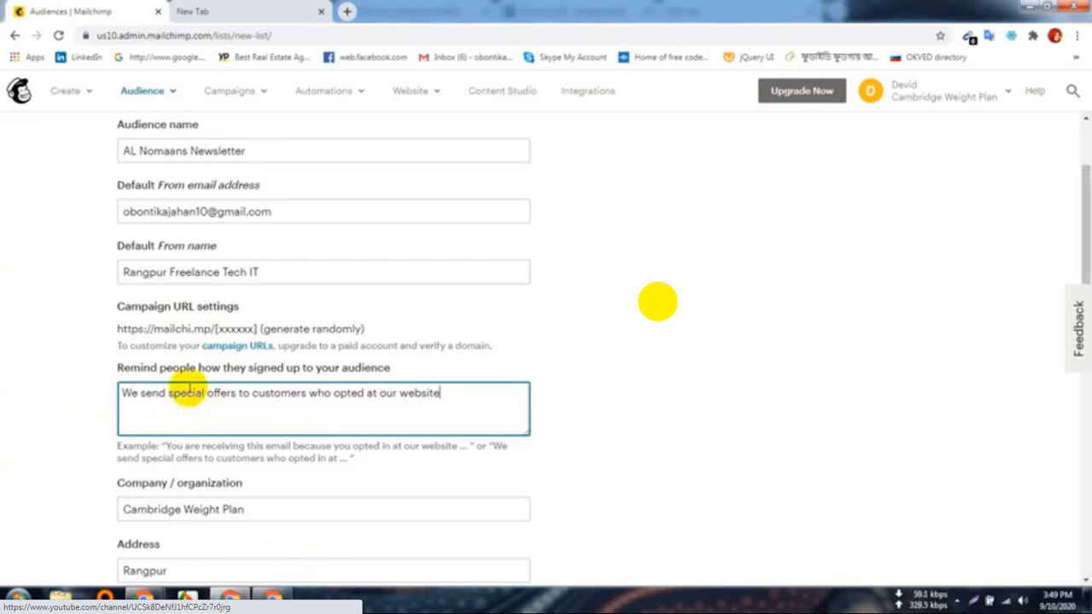
scroll(137, 470, down, 2)
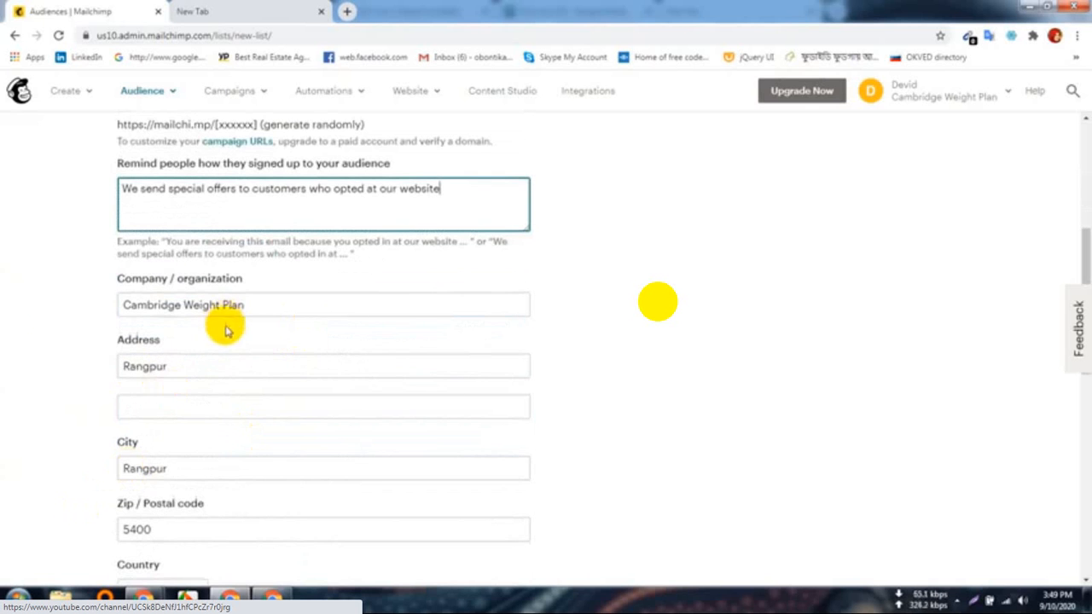
Step: Replace the company name with 'Rangpur Freelance Tech IT' and accept the saved Rangpur address
click(290, 304)
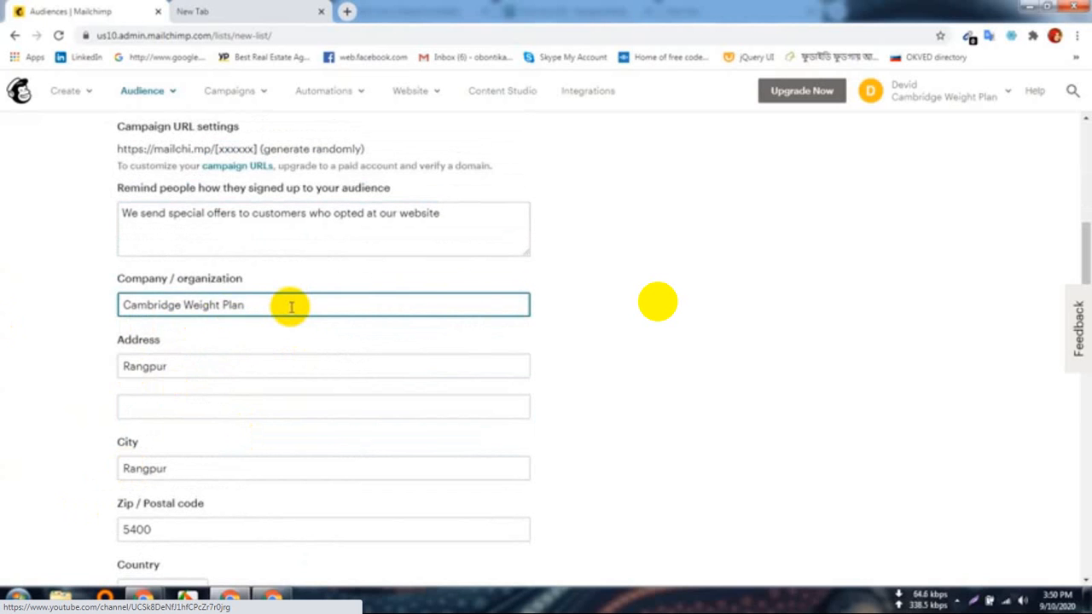
key(BackSpace)
key(BackSpace)
key(BackSpace)
key(BackSpace)
key(BackSpace)
key(BackSpace)
key(BackSpace)
key(BackSpace)
key(BackSpace)
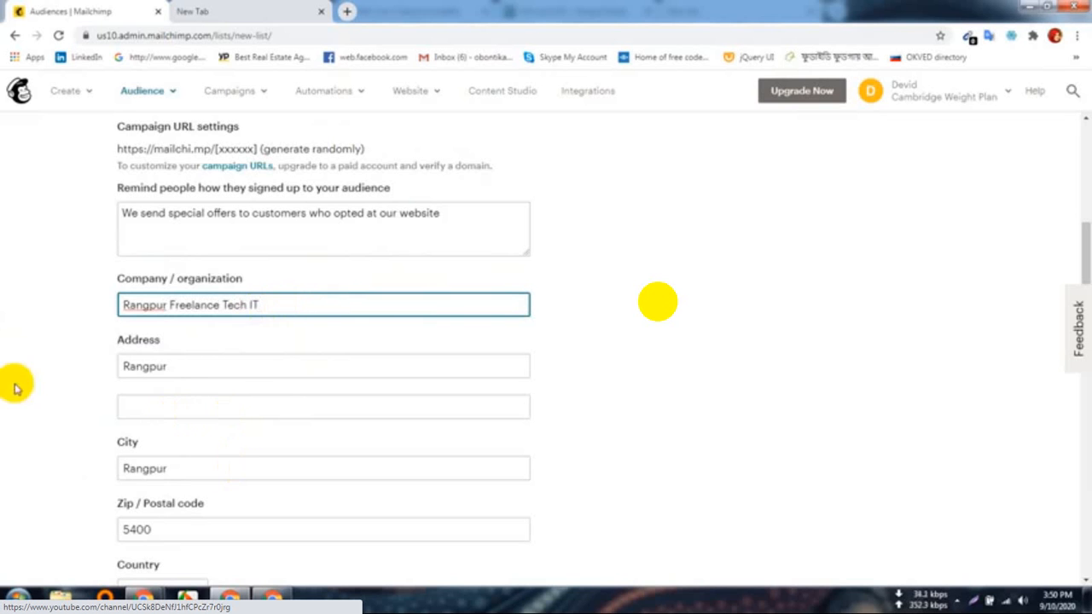
click(214, 365)
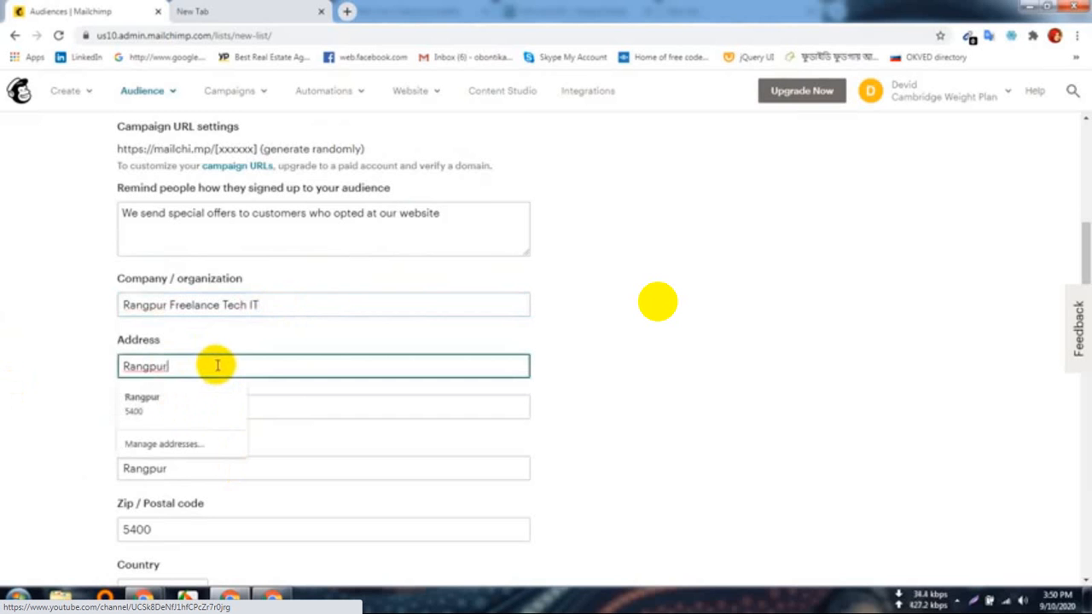
click(174, 403)
click(138, 414)
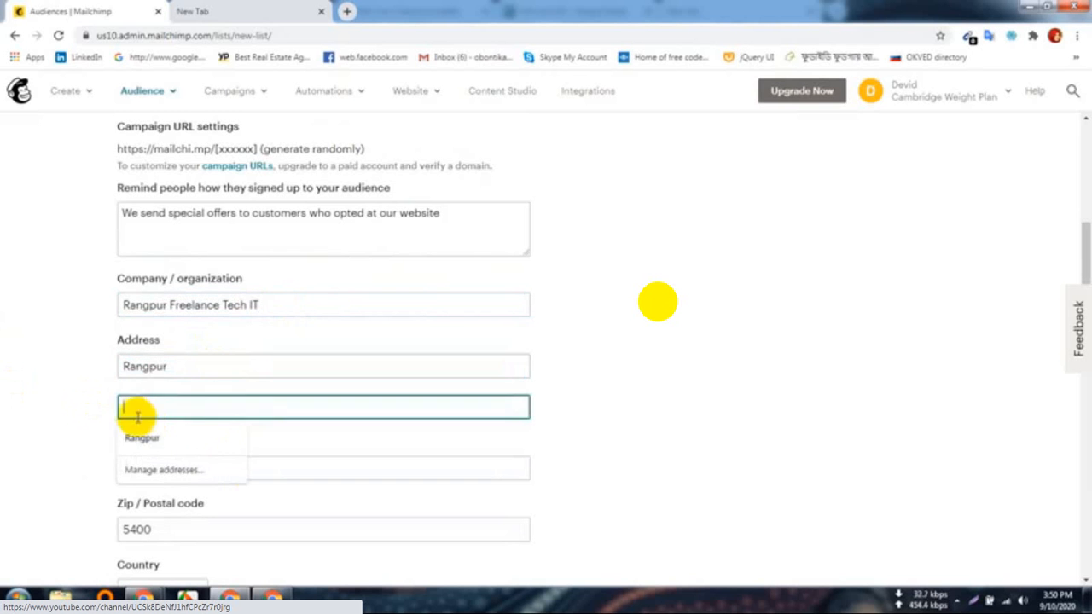
click(66, 414)
scroll(127, 427, down, 2)
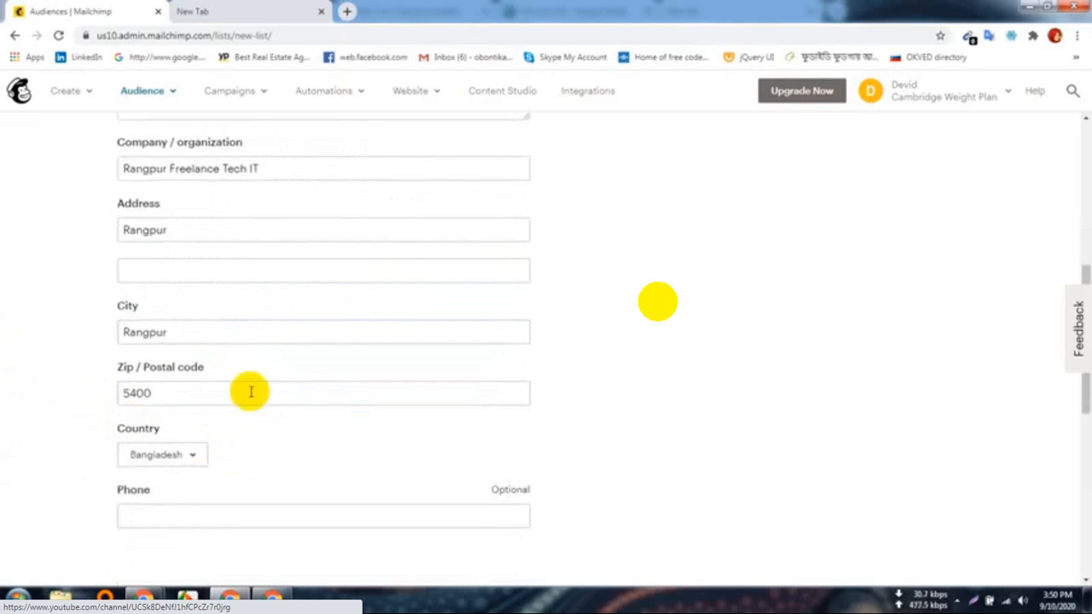
scroll(196, 410, up, 2)
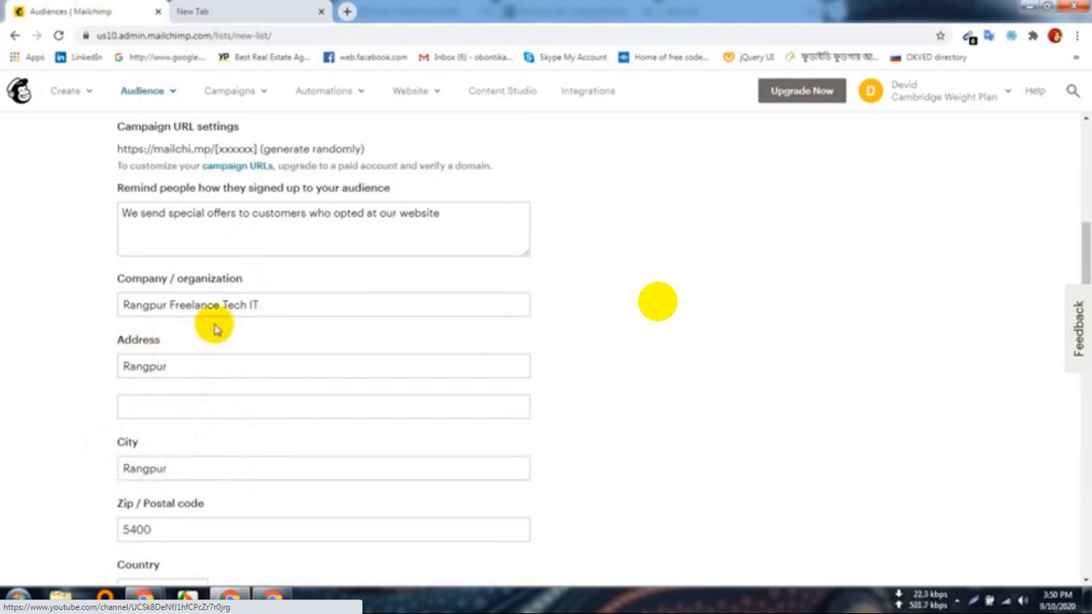
scroll(205, 350, up, 4)
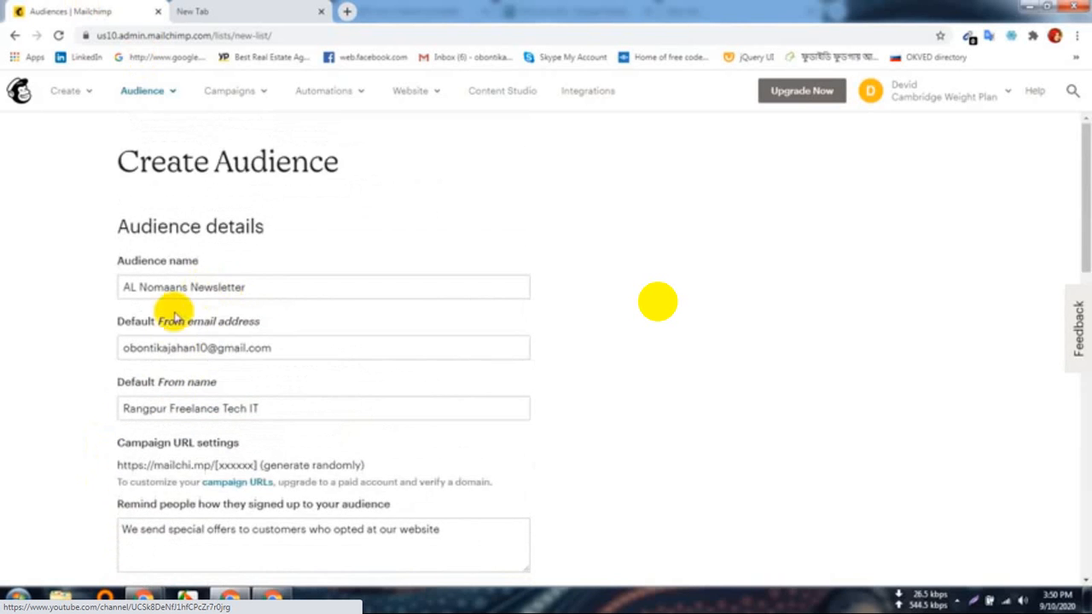
scroll(163, 317, down, 5)
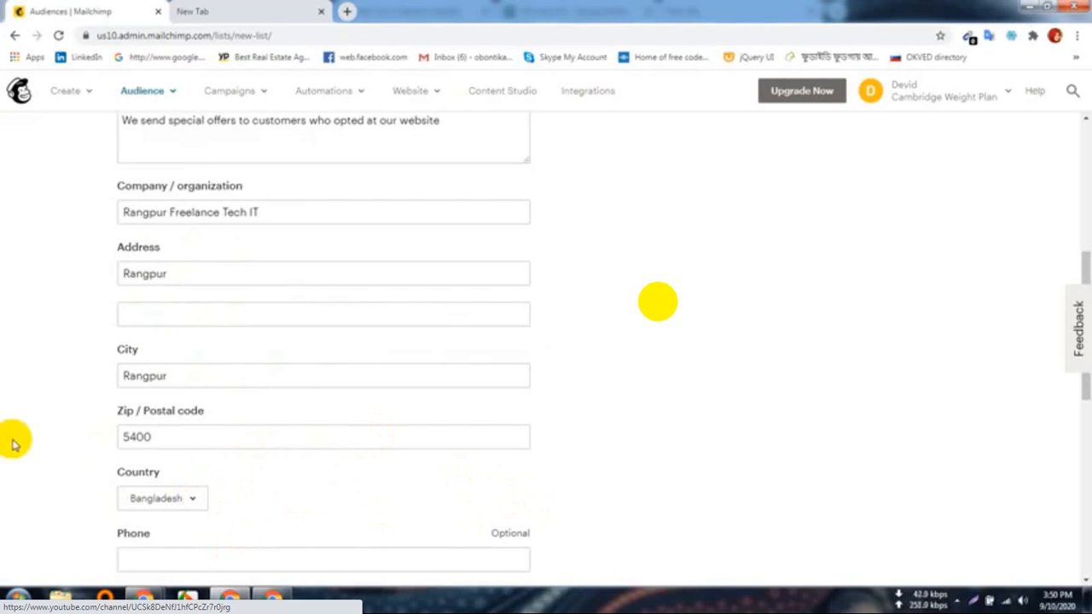
Step: Turn on one-by-one notifications for new subscribers and for unsubscribes, so all three notifications are on
scroll(187, 446, down, 3)
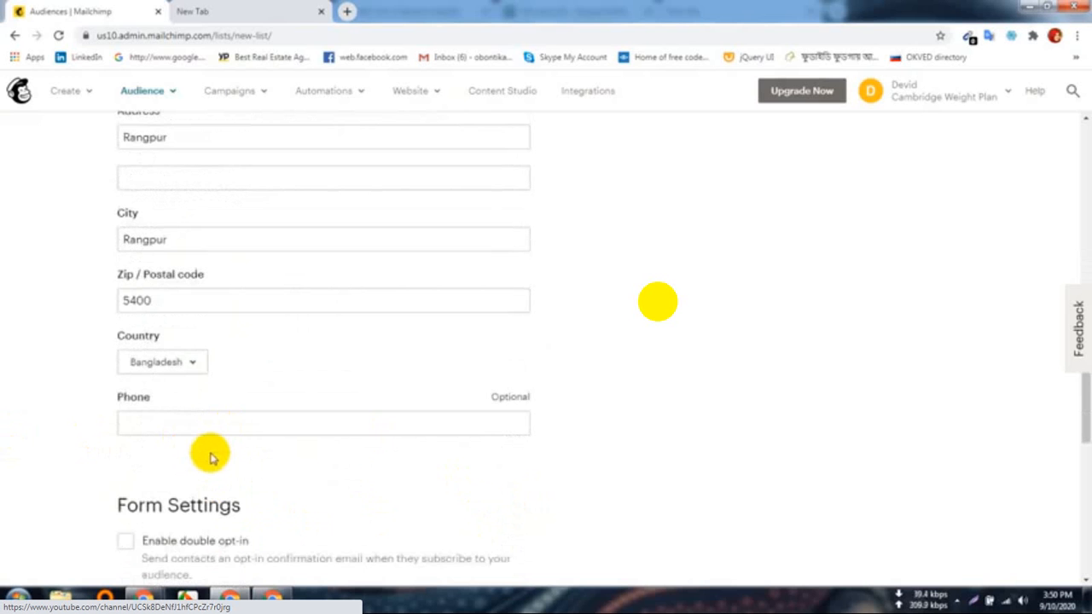
scroll(209, 450, down, 3)
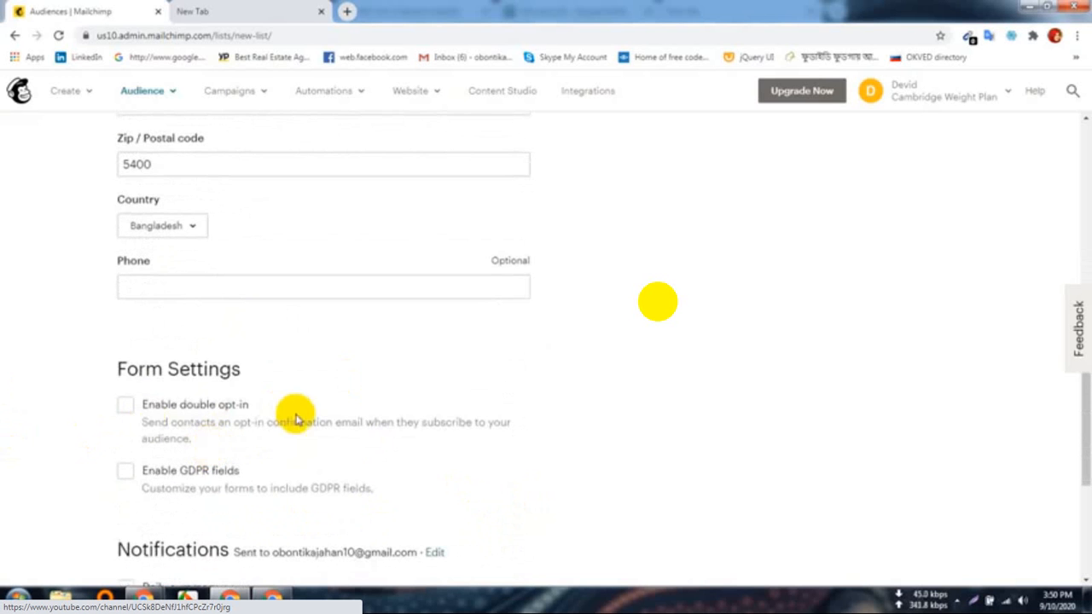
scroll(324, 414, down, 3)
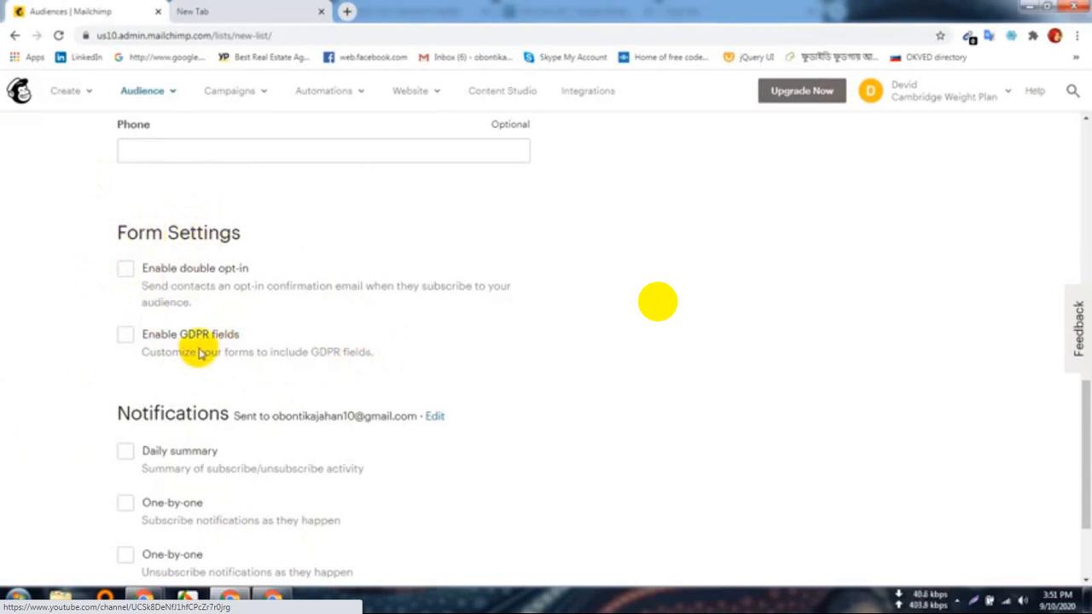
scroll(205, 341, down, 2)
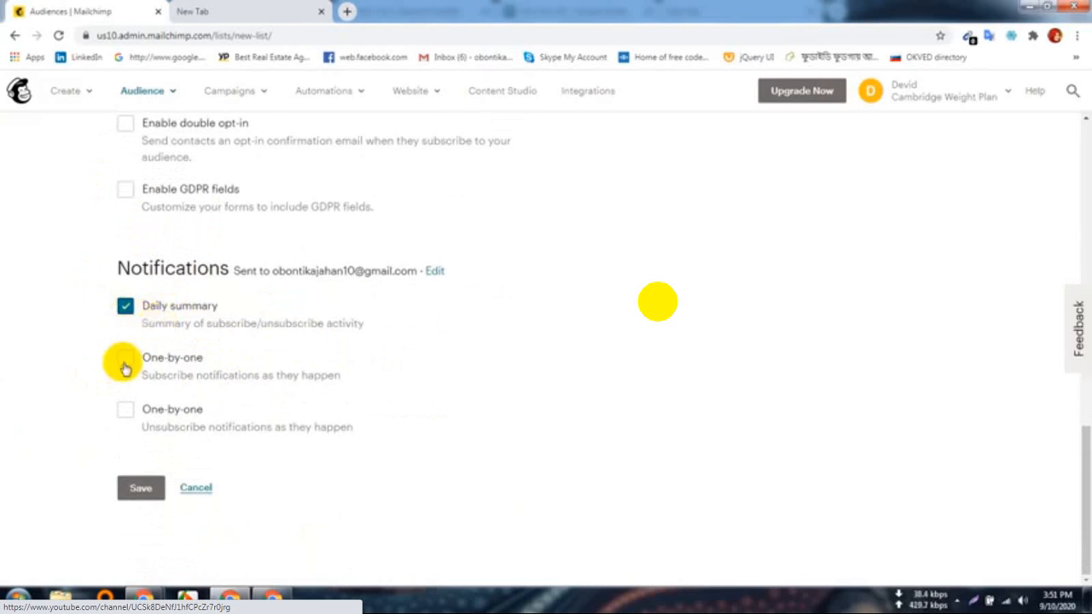
click(159, 368)
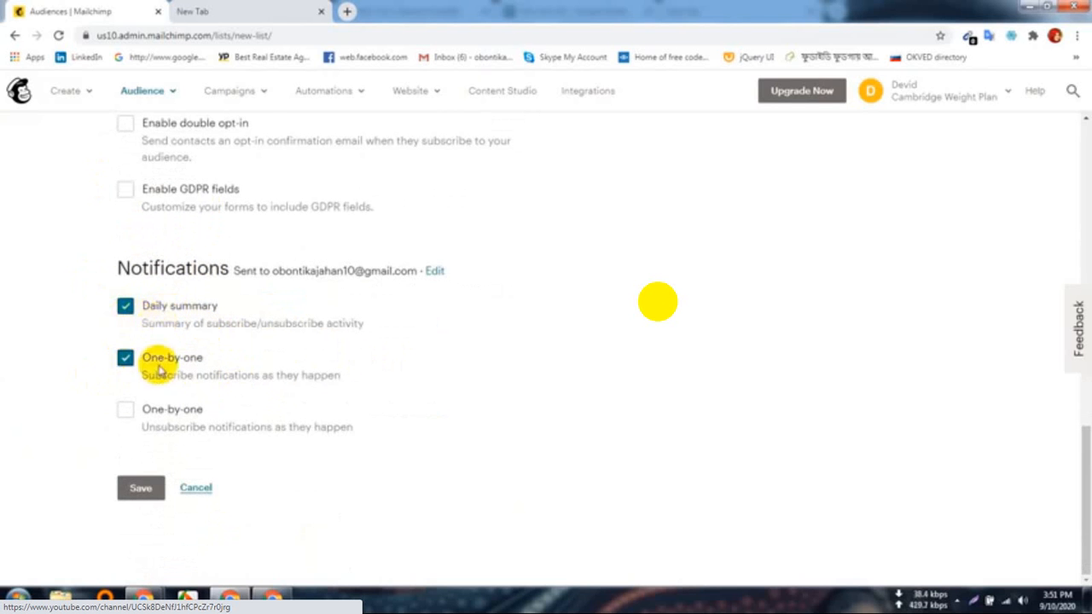
click(124, 412)
Step: Save the audience form with double opt-in and GDPR left off
scroll(399, 441, up, 5)
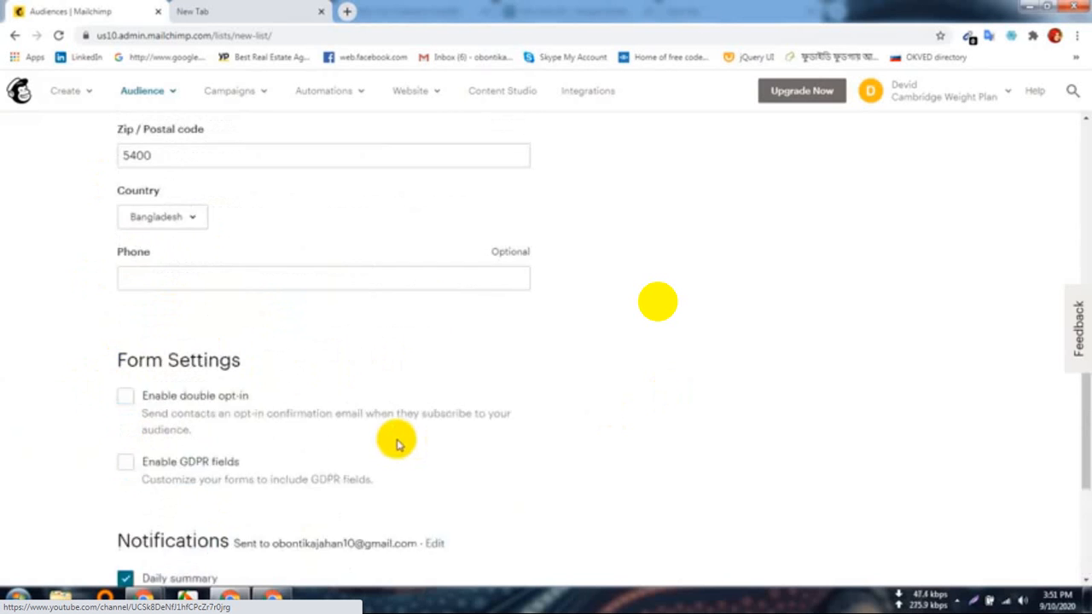
scroll(389, 443, up, 5)
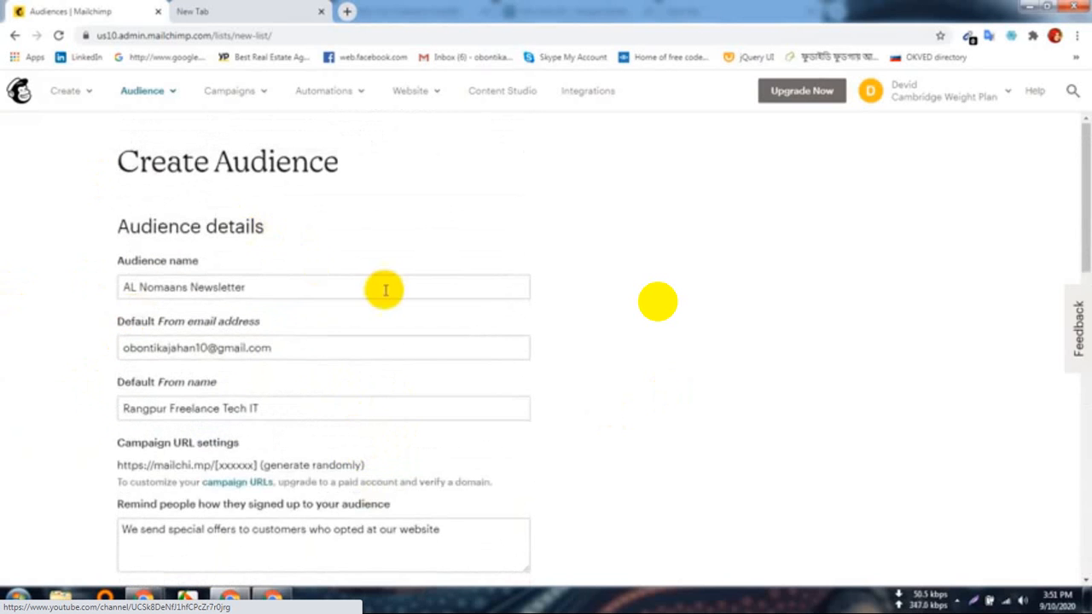
scroll(386, 290, down, 3)
scroll(519, 367, down, 5)
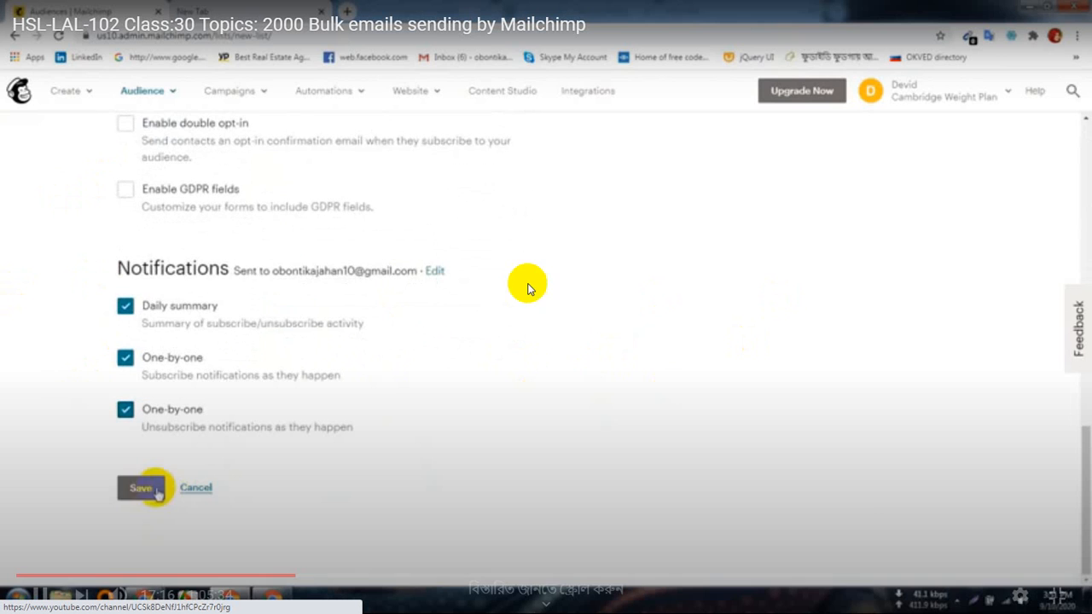
click(141, 490)
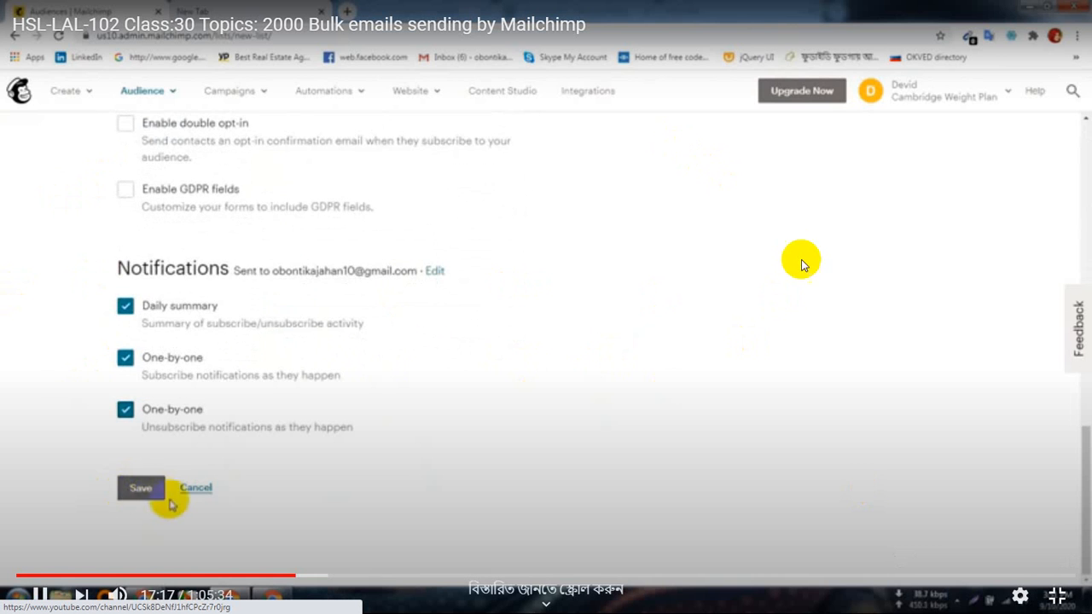
Step: Exit the tutorial's full-screen view, check the Meet window, then bring up the About Your Contacts article
click(1058, 595)
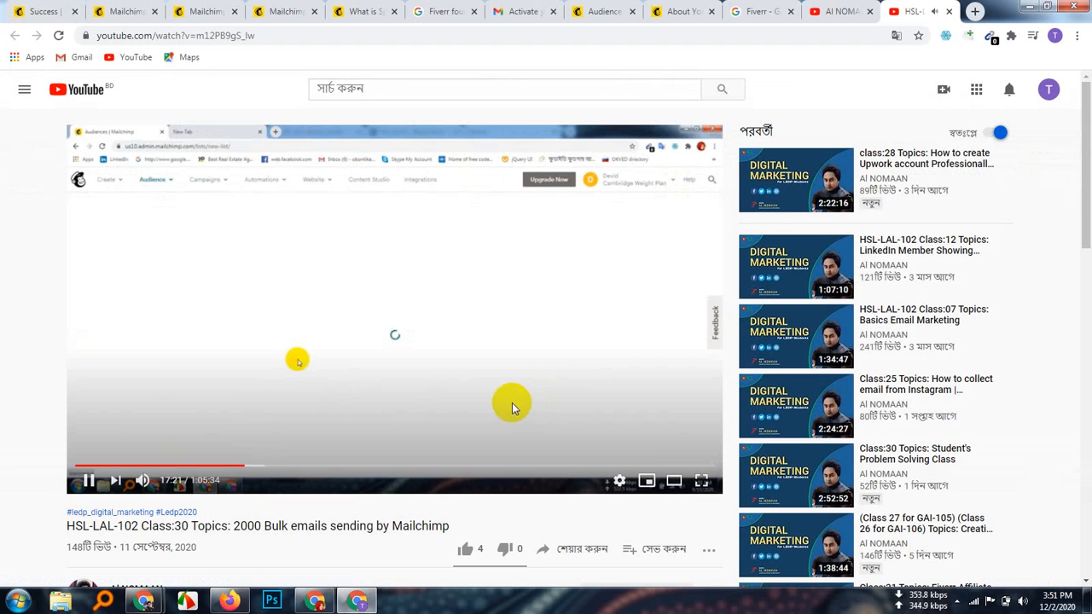
mouse_move(145, 601)
click(85, 490)
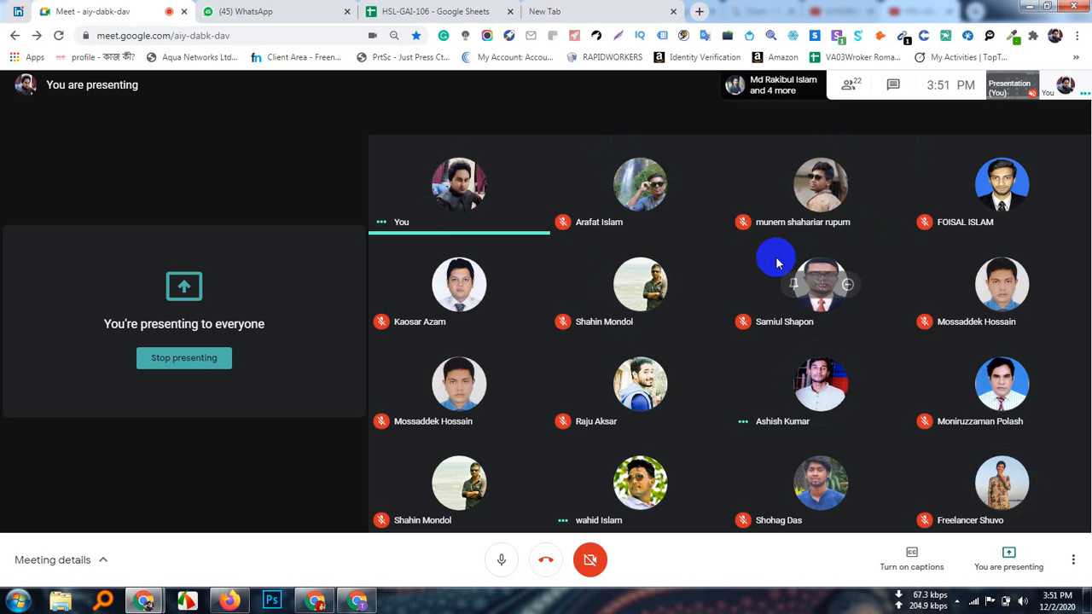
click(357, 600)
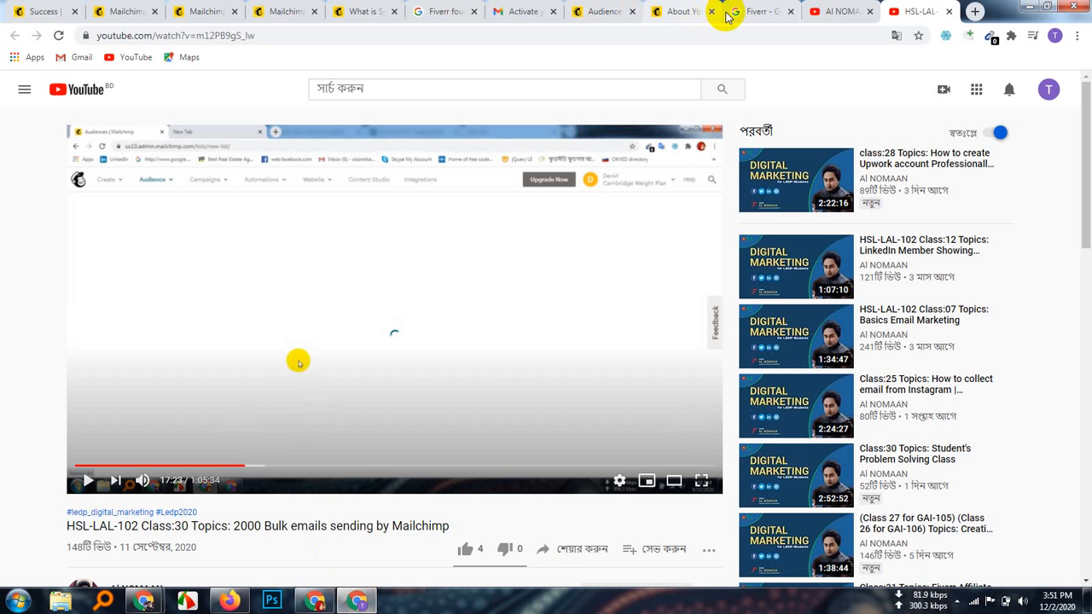
click(683, 12)
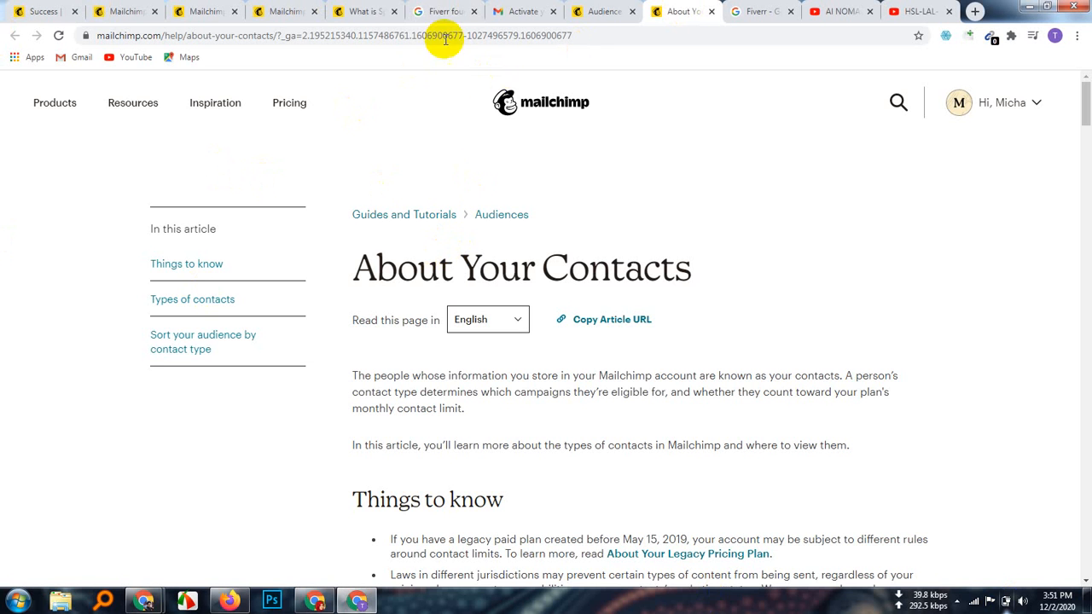
Step: Switch to the Mailchimp Audience dashboard showing the Fiverr audience with 1 contact
click(607, 11)
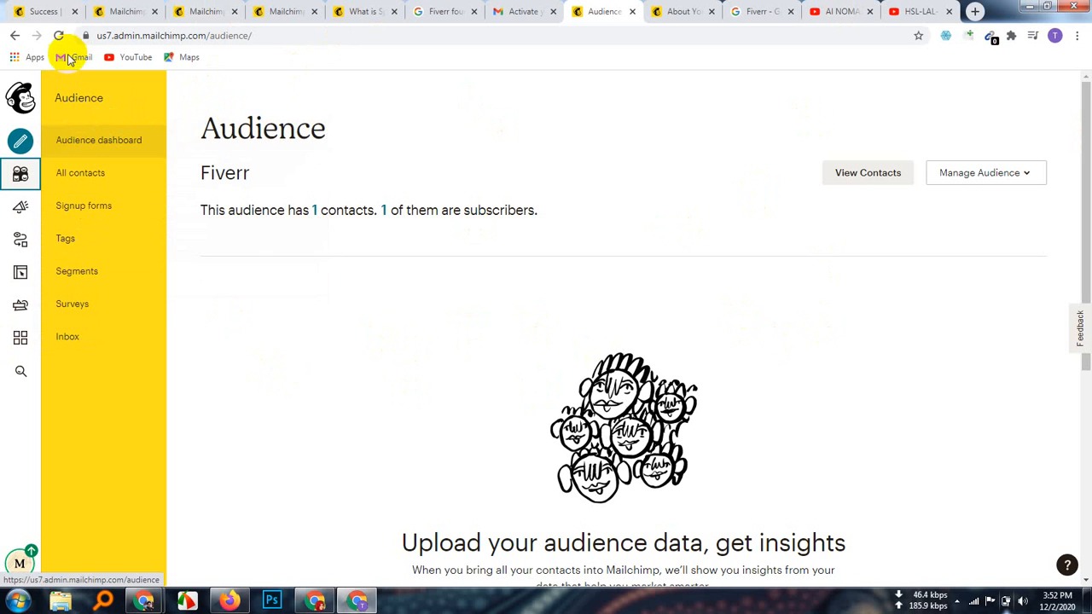
Step: Go from Mailchimp home to the Audience dashboard and open the Fiverr audience's Manage Audience menu
click(18, 101)
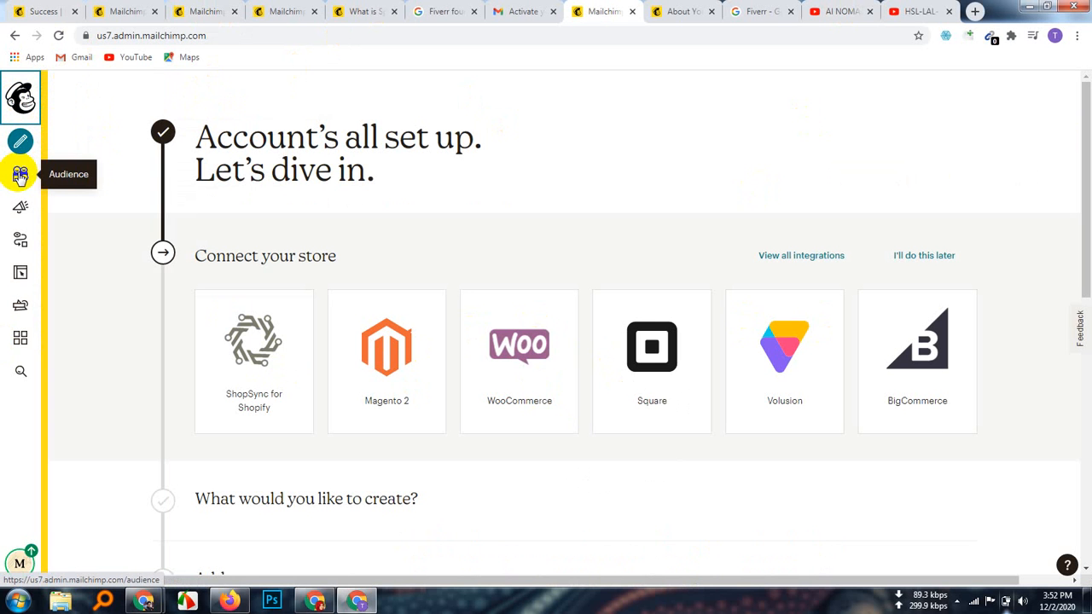
click(20, 177)
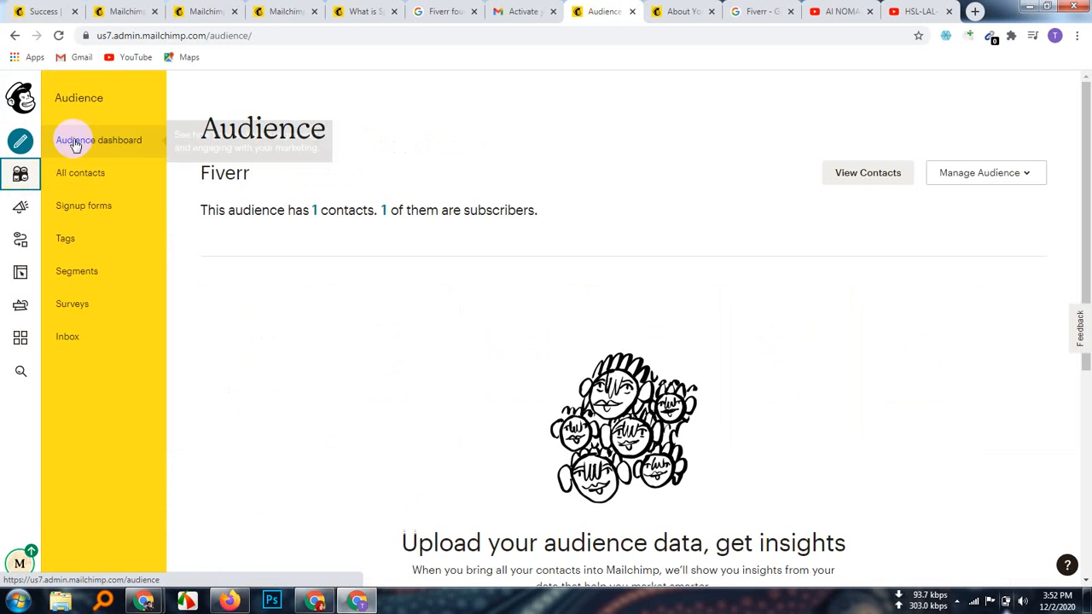
click(81, 176)
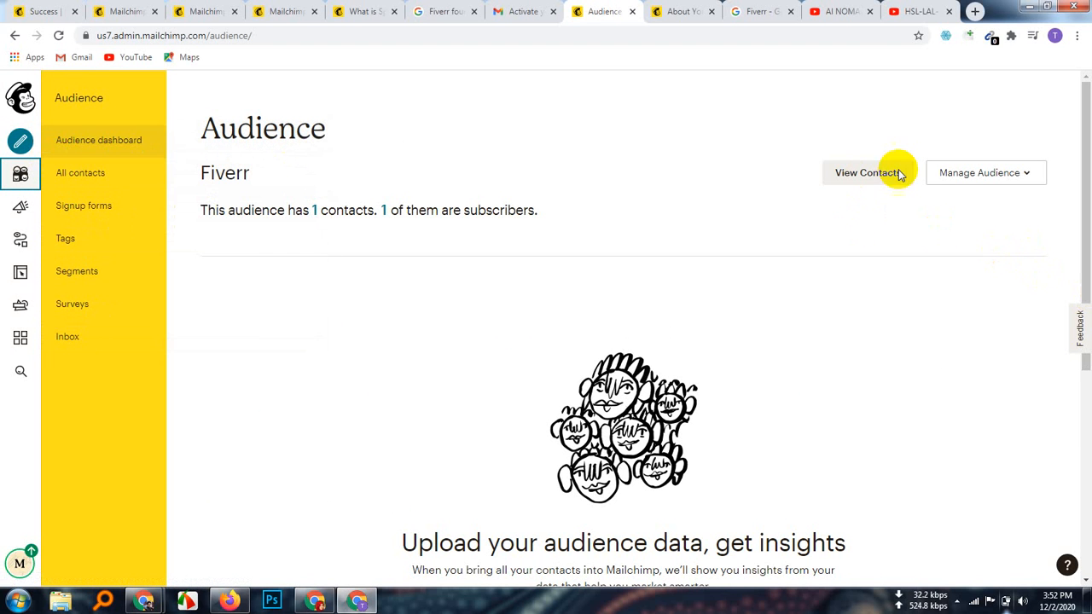
click(1028, 175)
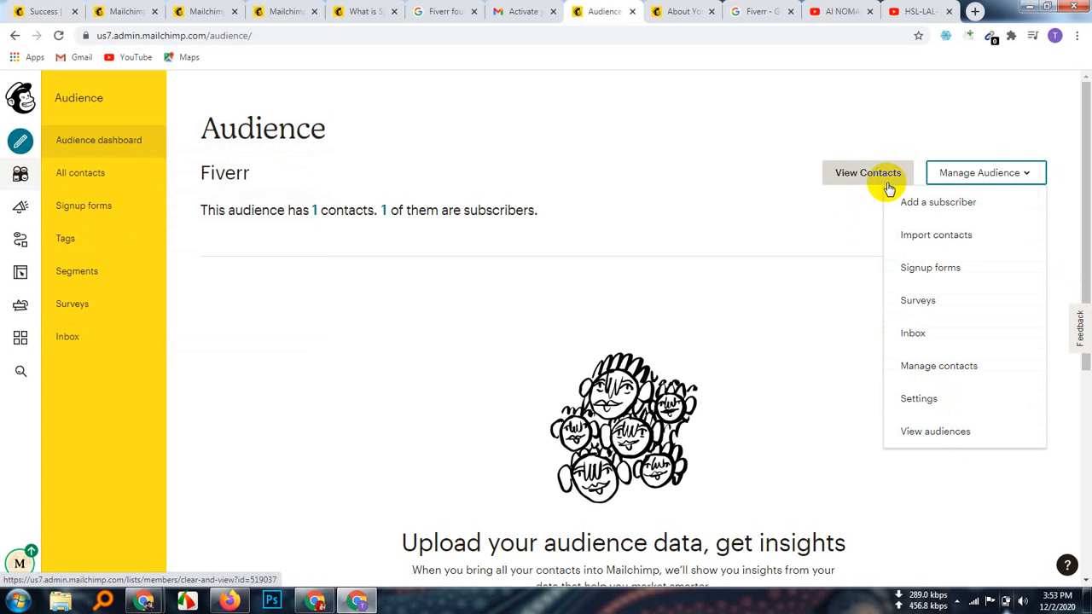
Step: Show all audiences via View audiences, then bring the Google Meet call window to the front
click(944, 432)
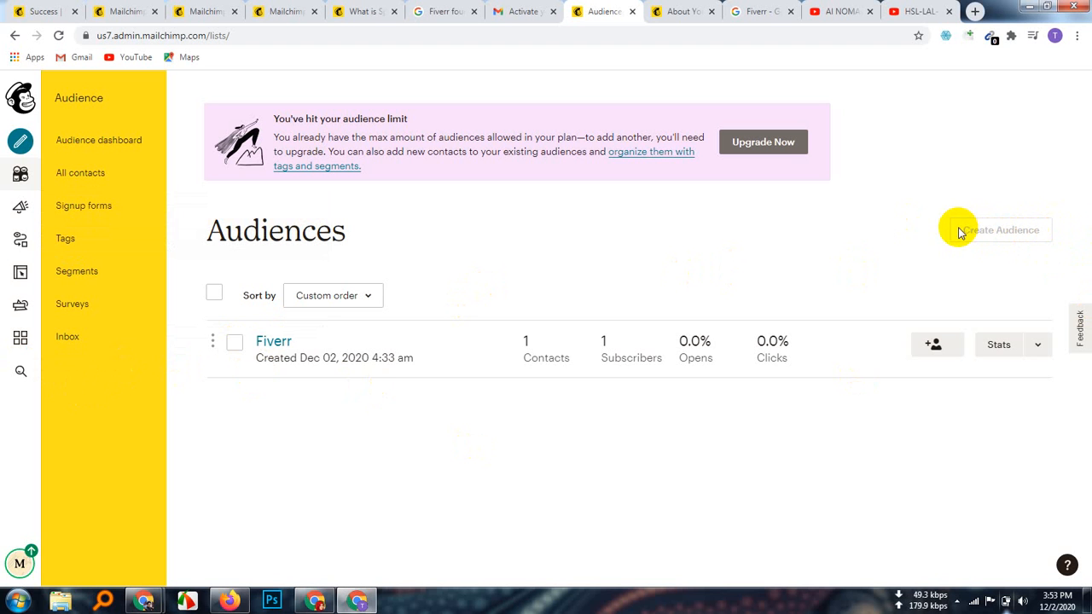
click(147, 602)
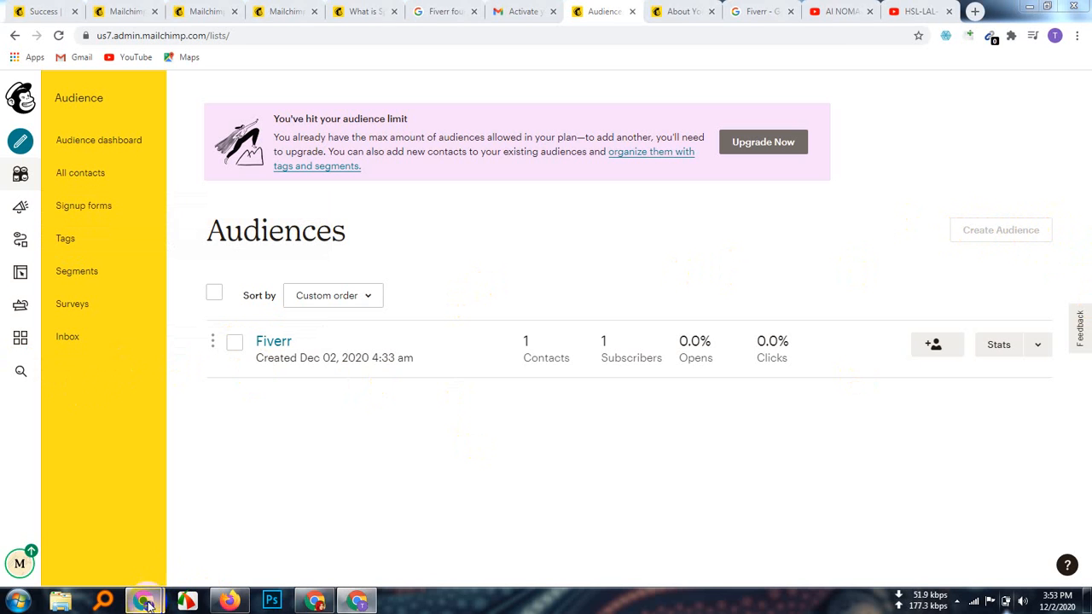
click(85, 538)
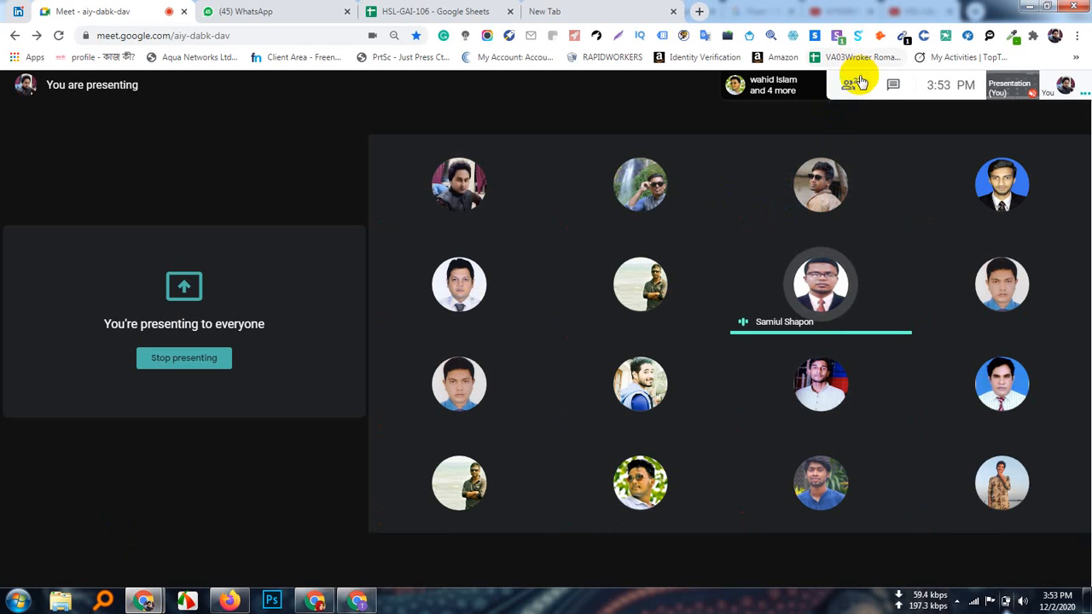
Step: Look through the 22 Meet participants, then return to the Mailchimp Audiences page
click(853, 83)
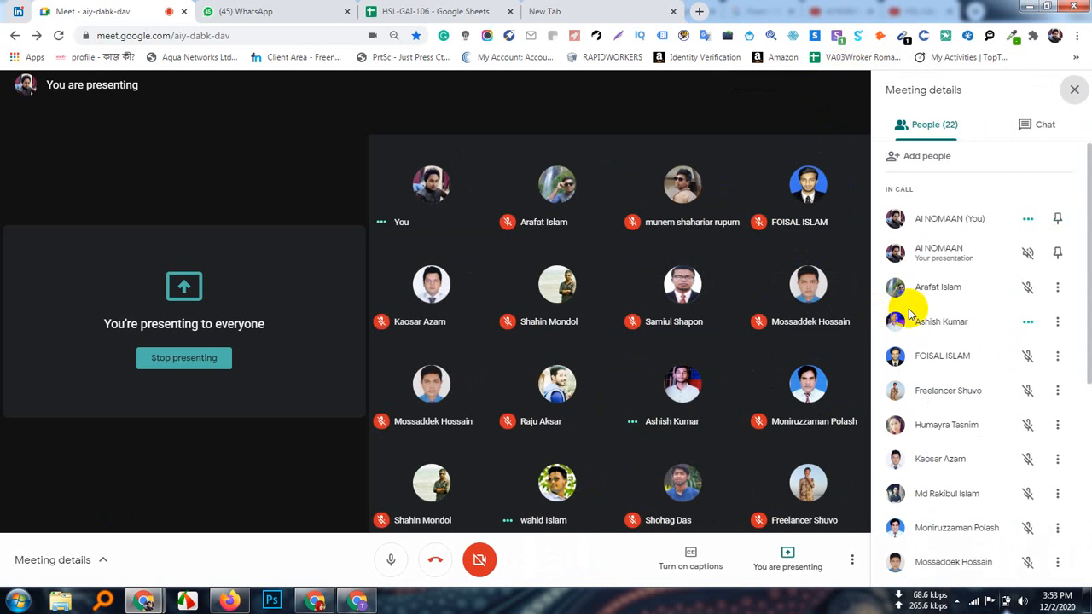
scroll(943, 333, down, 2)
scroll(944, 333, down, 2)
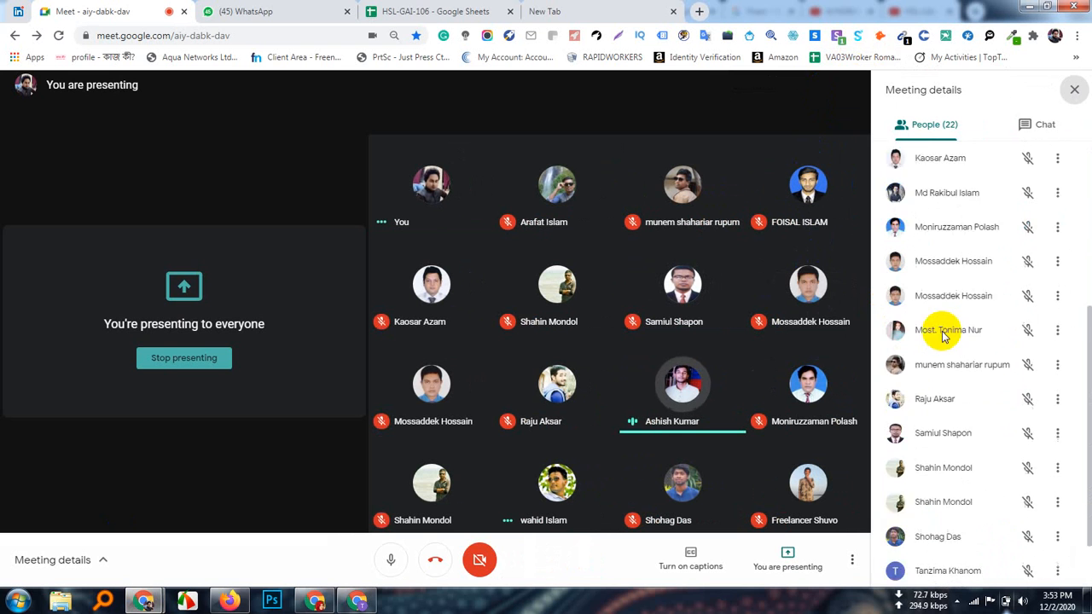
scroll(944, 334, down, 2)
scroll(941, 334, up, 6)
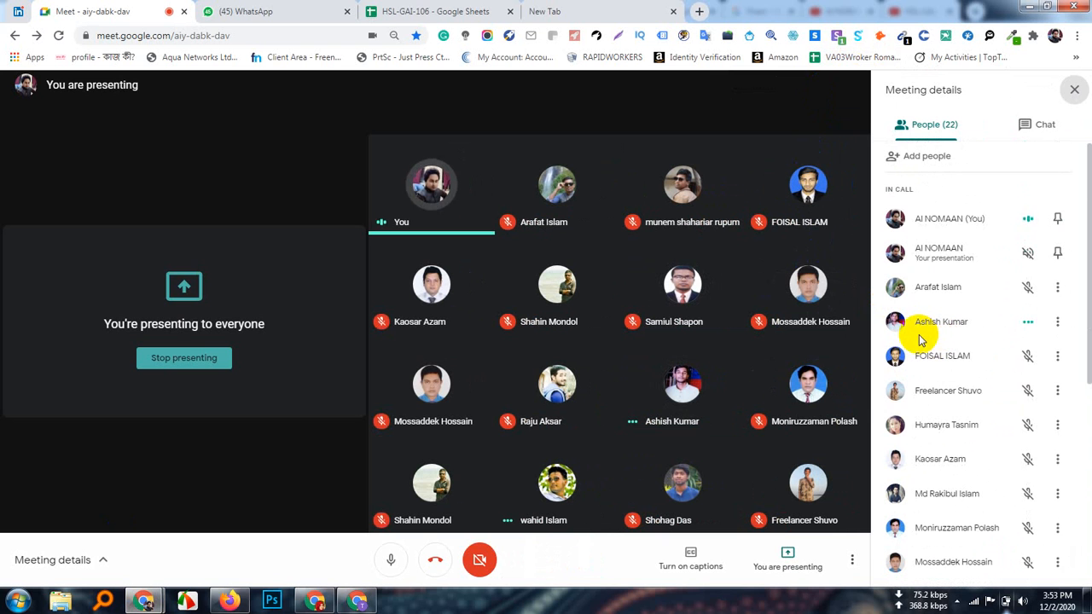
scroll(911, 344, down, 5)
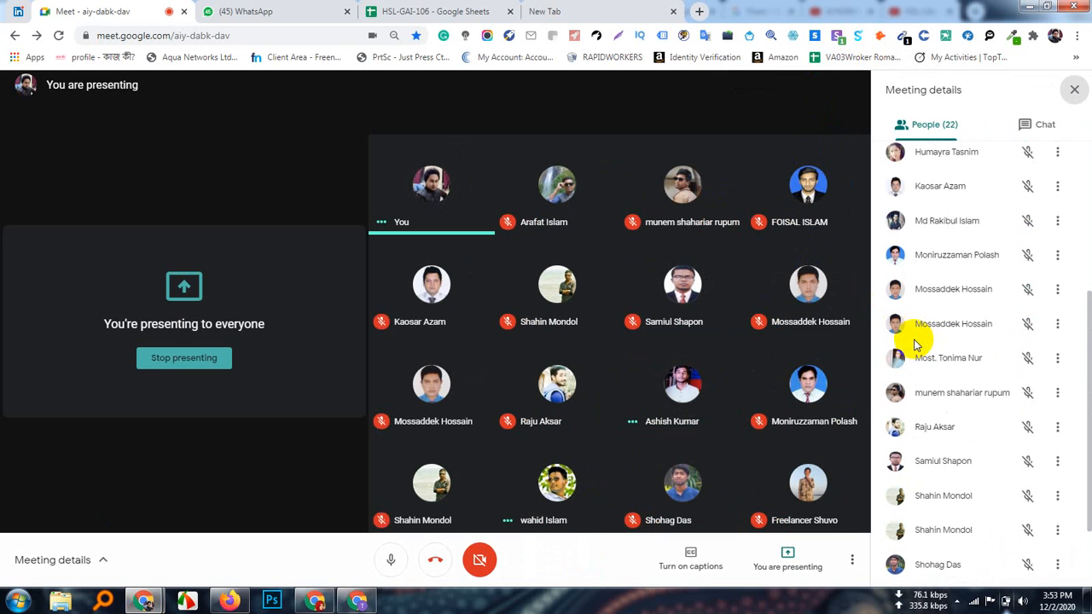
scroll(917, 345, up, 5)
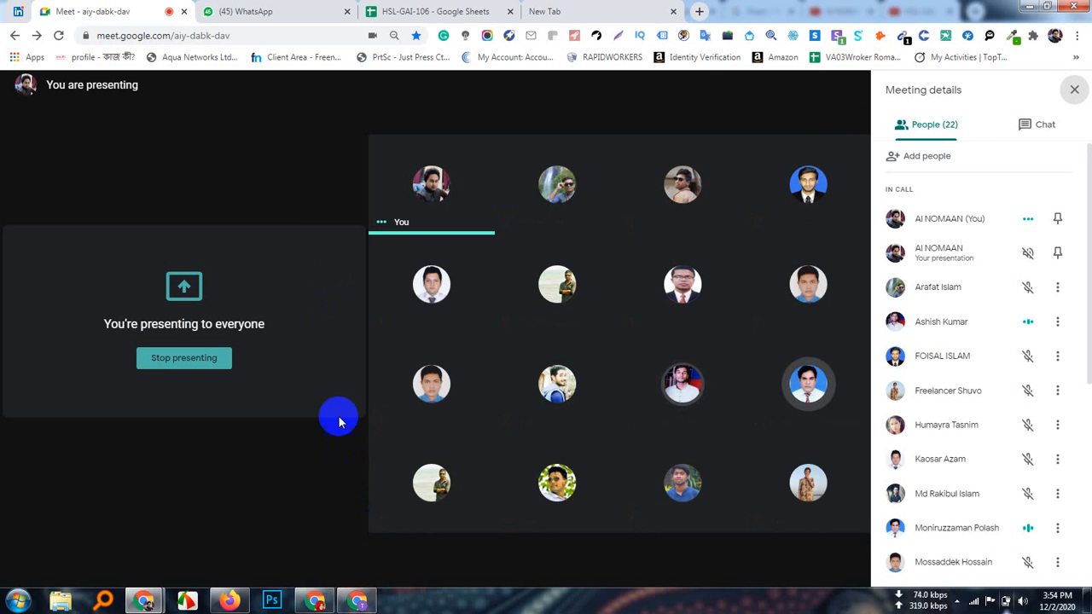
click(361, 602)
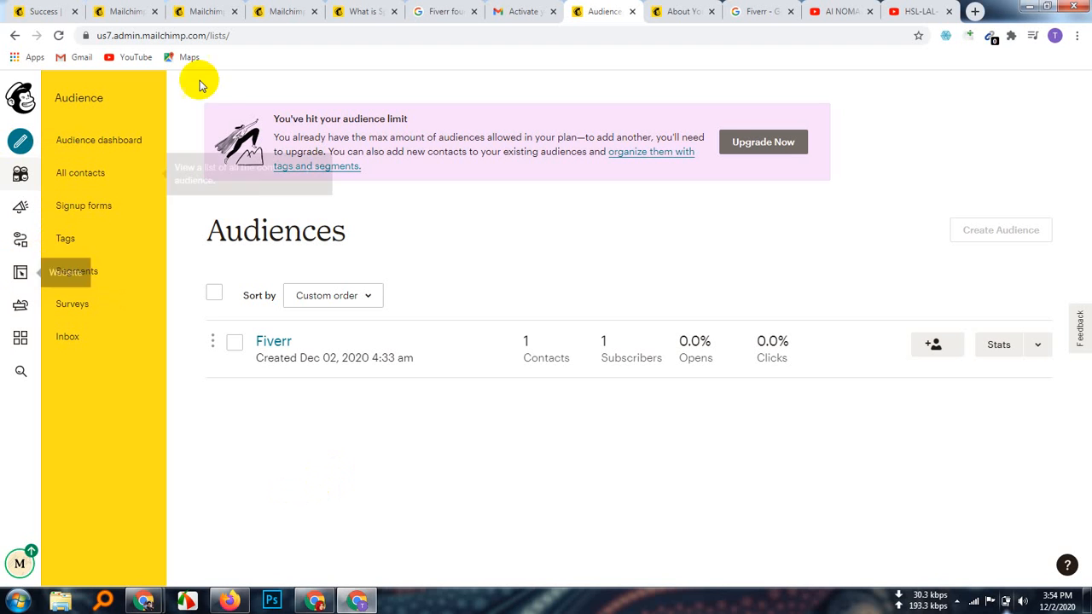
Step: Select the Fiverr audience and delete it, confirming by typing DELETE
click(213, 295)
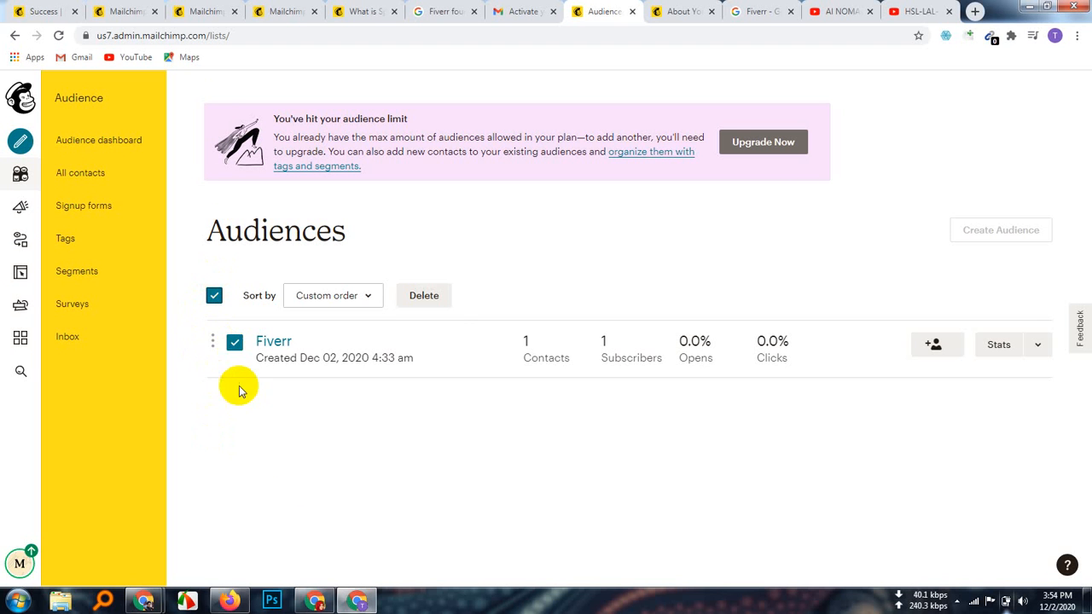
click(434, 303)
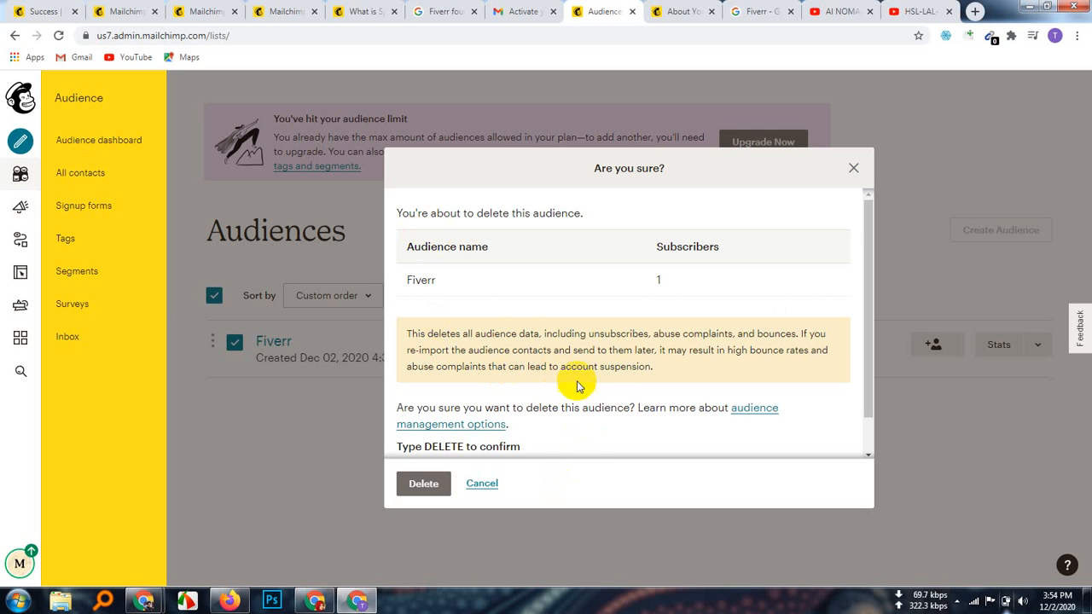
scroll(577, 383, down, 1)
click(442, 435)
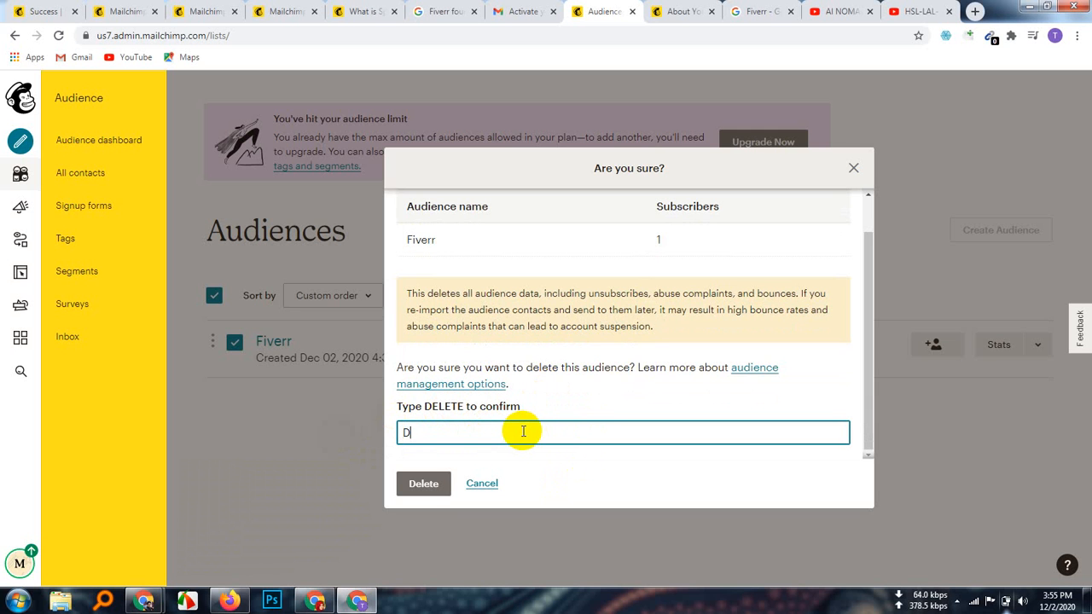
text(ELETE)
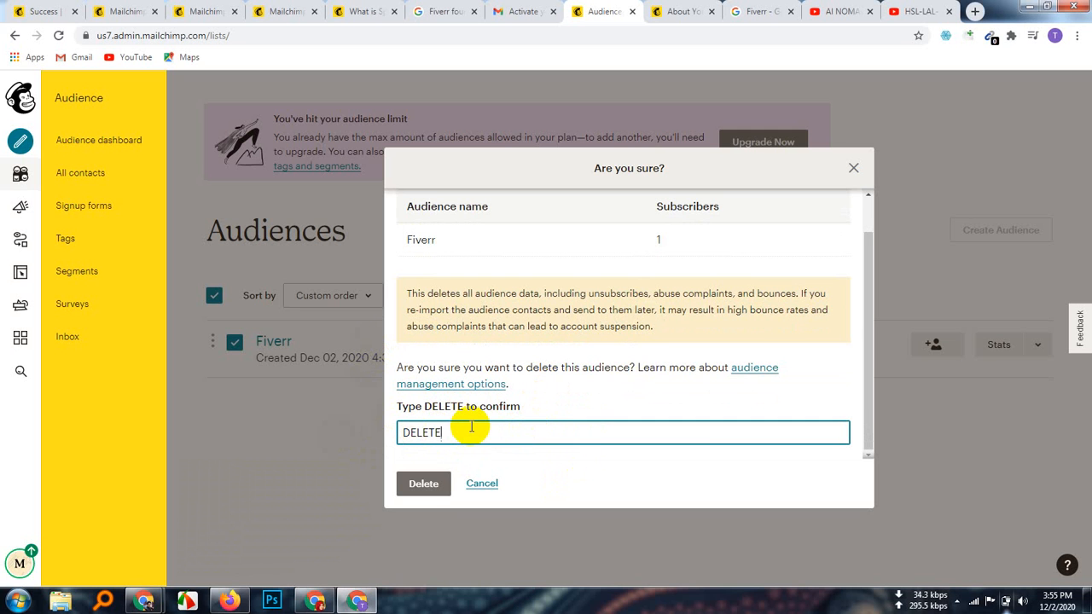
click(431, 484)
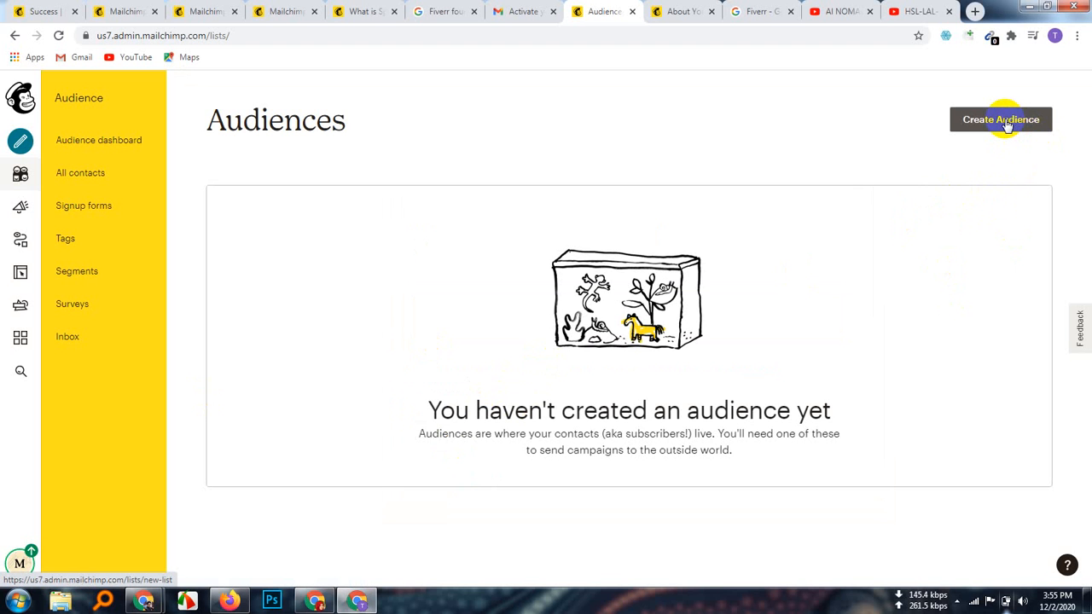
Step: Begin a new audience with Create Audience on the now-empty Audiences page
click(1005, 126)
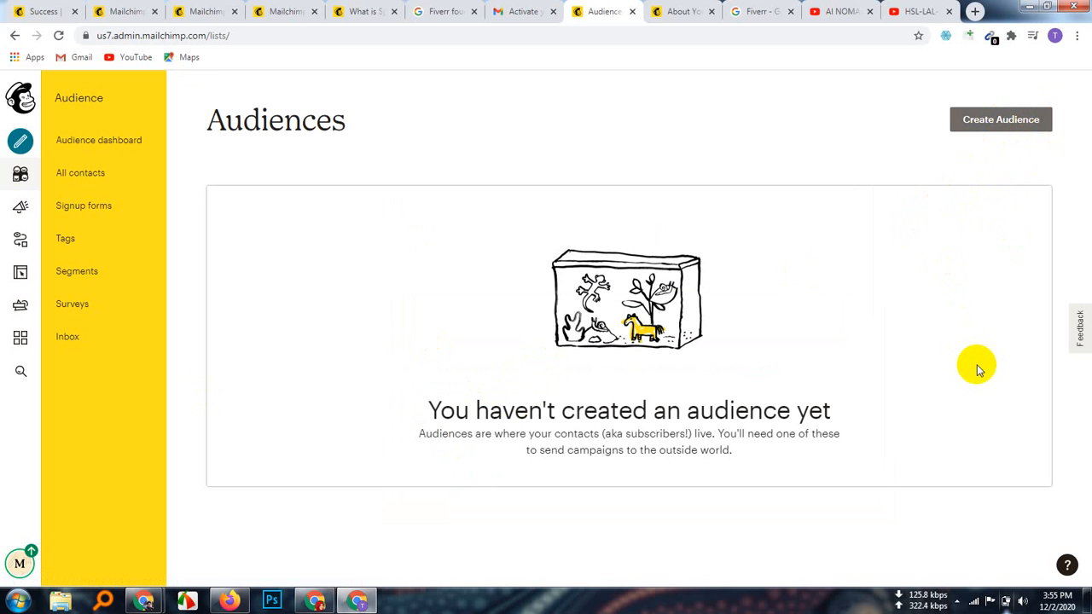
click(995, 127)
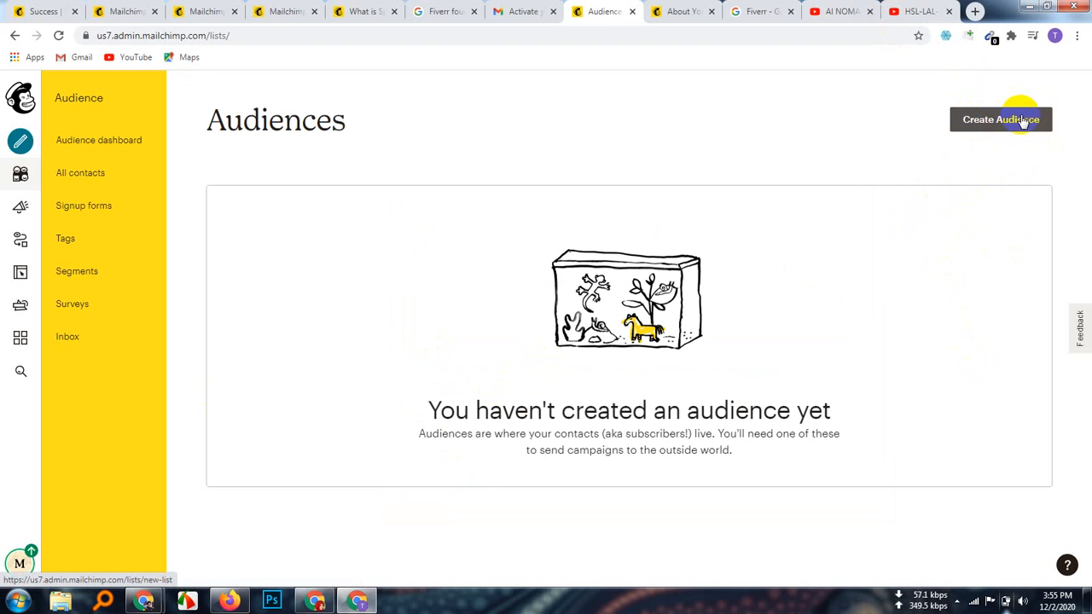
click(1023, 122)
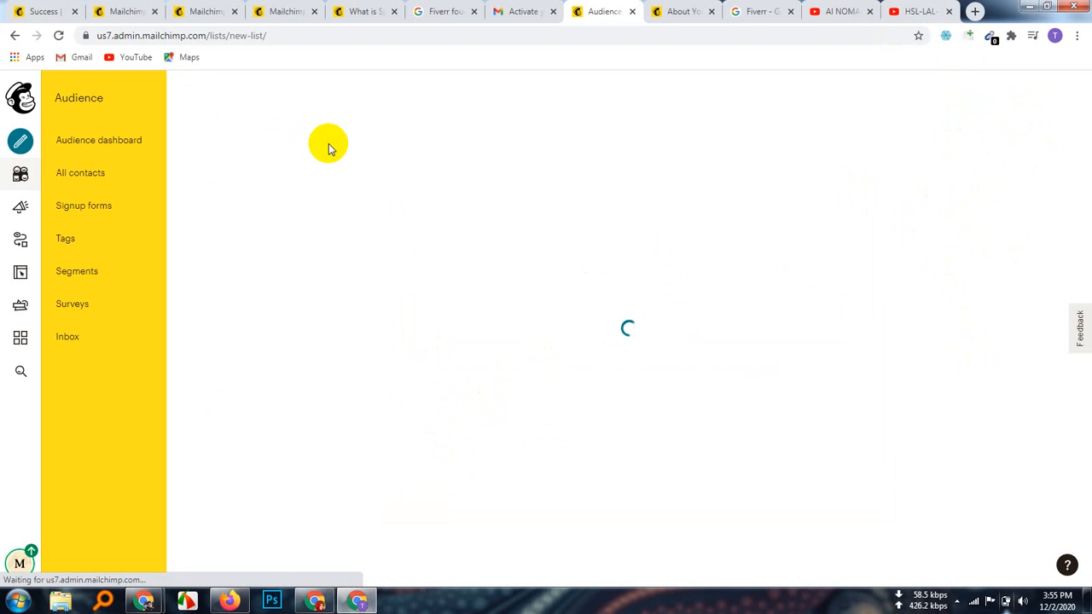
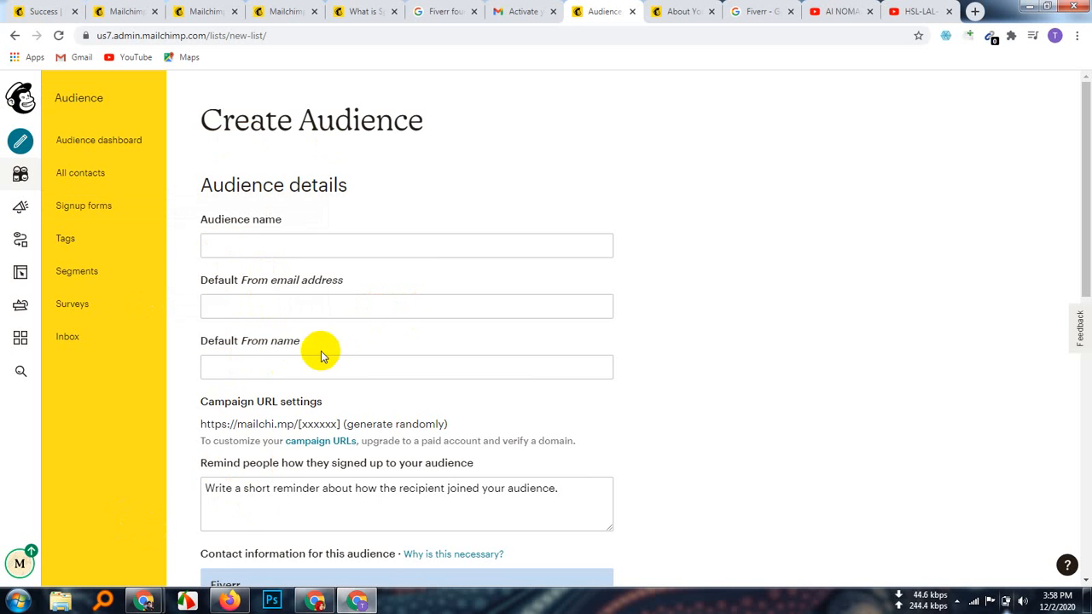
Step: Enter 'Fiverr Companies Newsletter' as the audience name, fixing the typos along the way
click(264, 247)
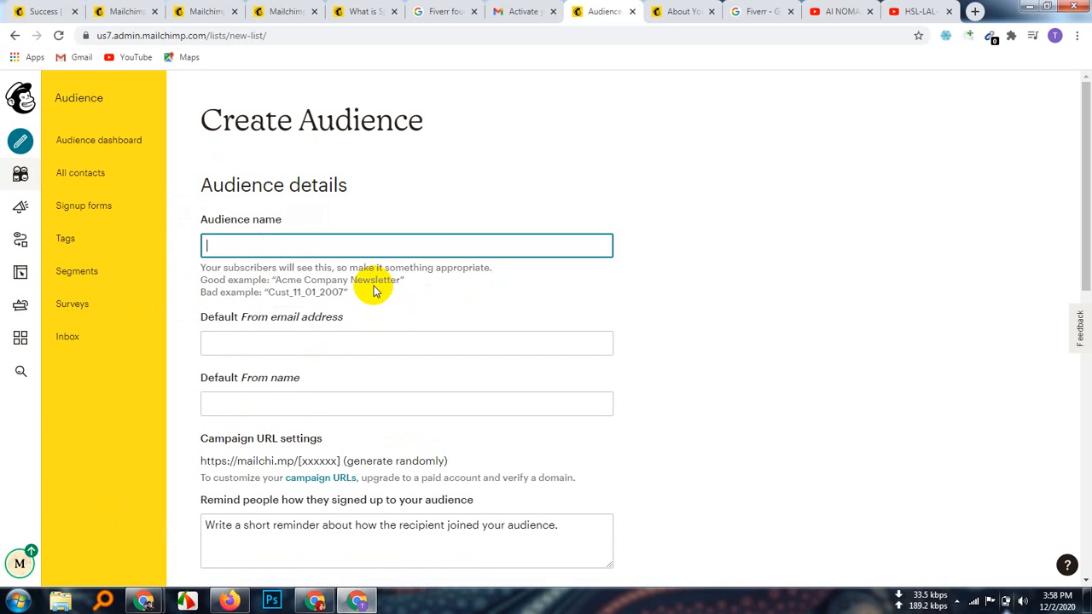
text(Fiv)
text(err)
text( Coman)
text(y)
key(BackSpace)
key(BackSpace)
text(p)
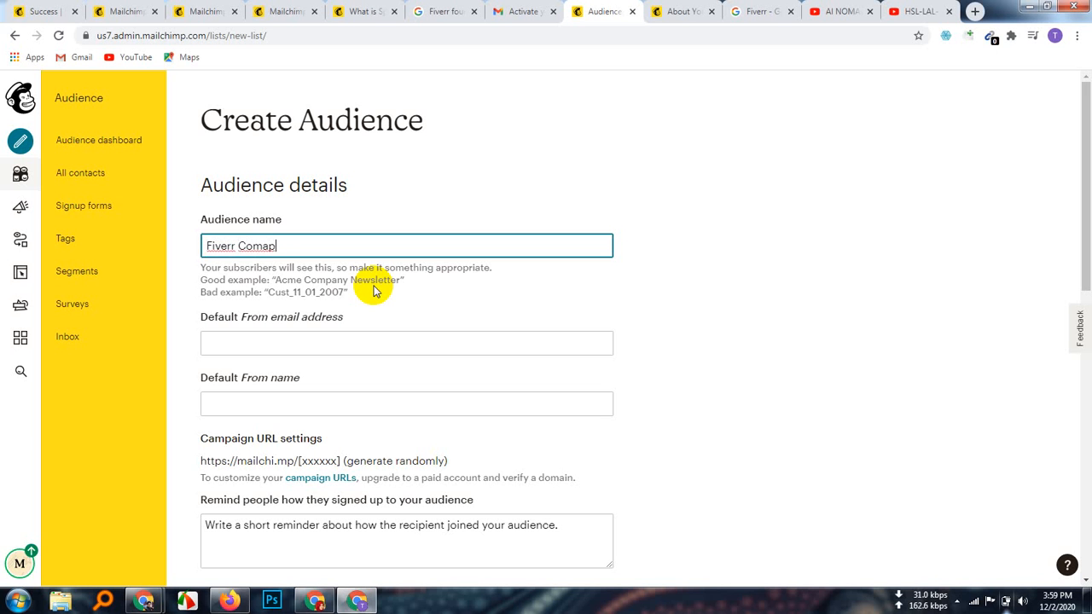
key(BackSpace)
key(BackSpace)
text(pany)
key(BackSpace)
text(ies)
scroll(373, 290, down, 5)
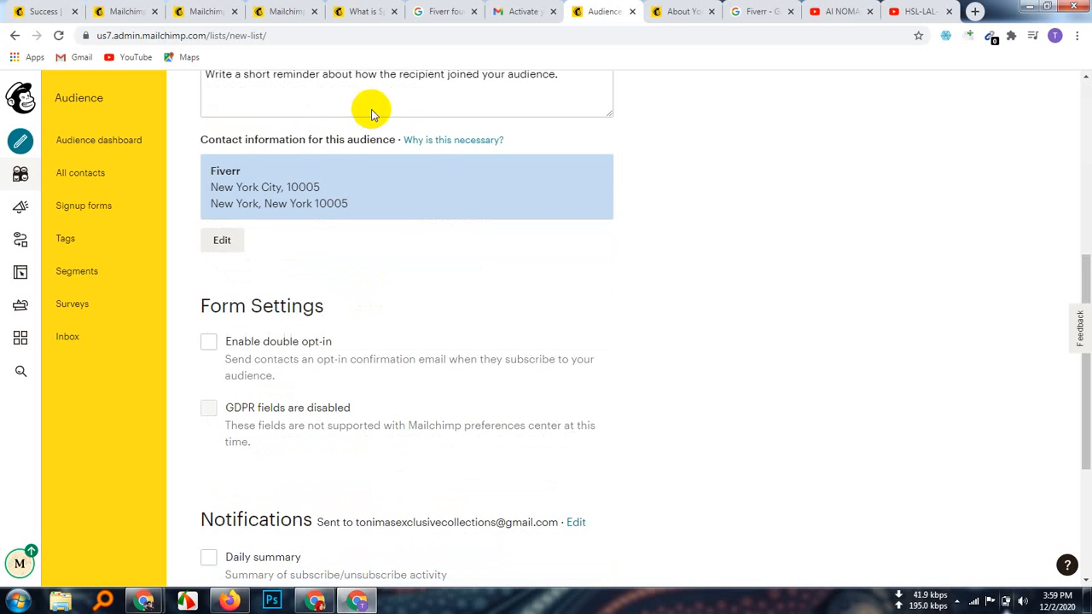
scroll(371, 113, up, 5)
click(338, 242)
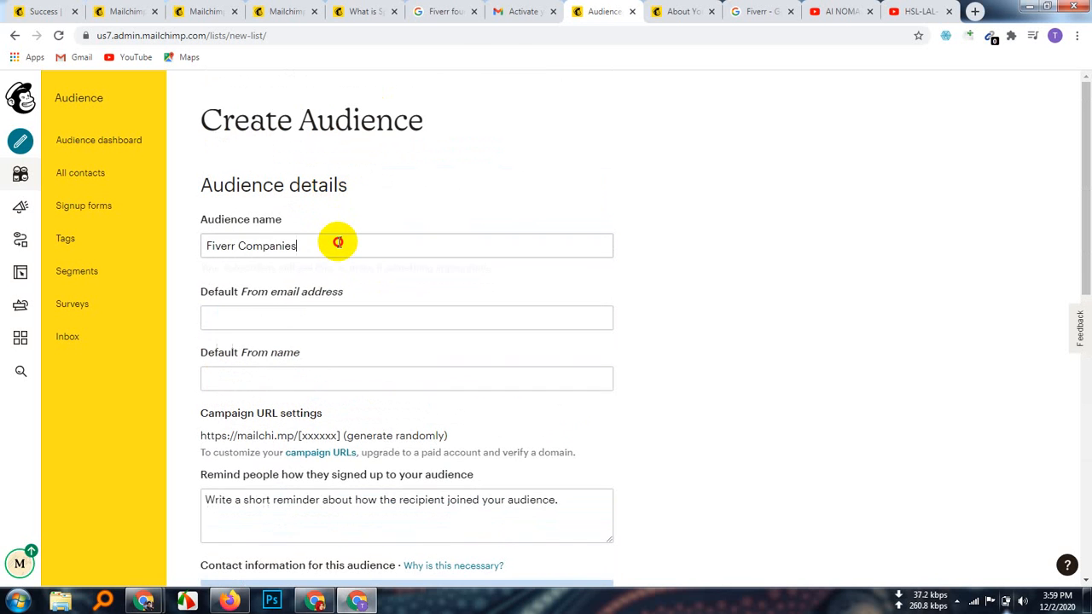
text(N)
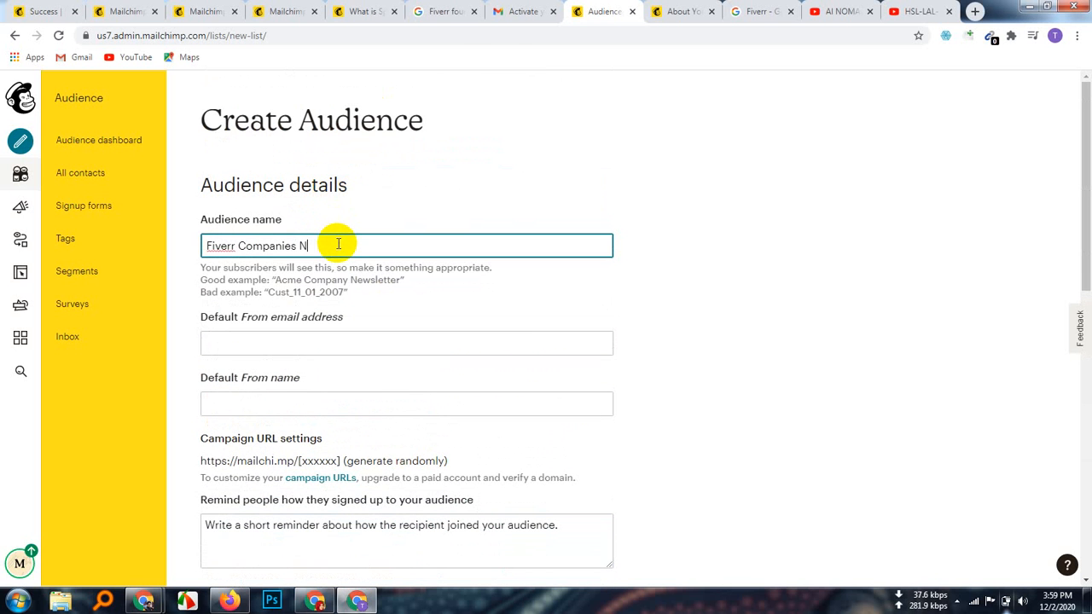
text(ewsletter)
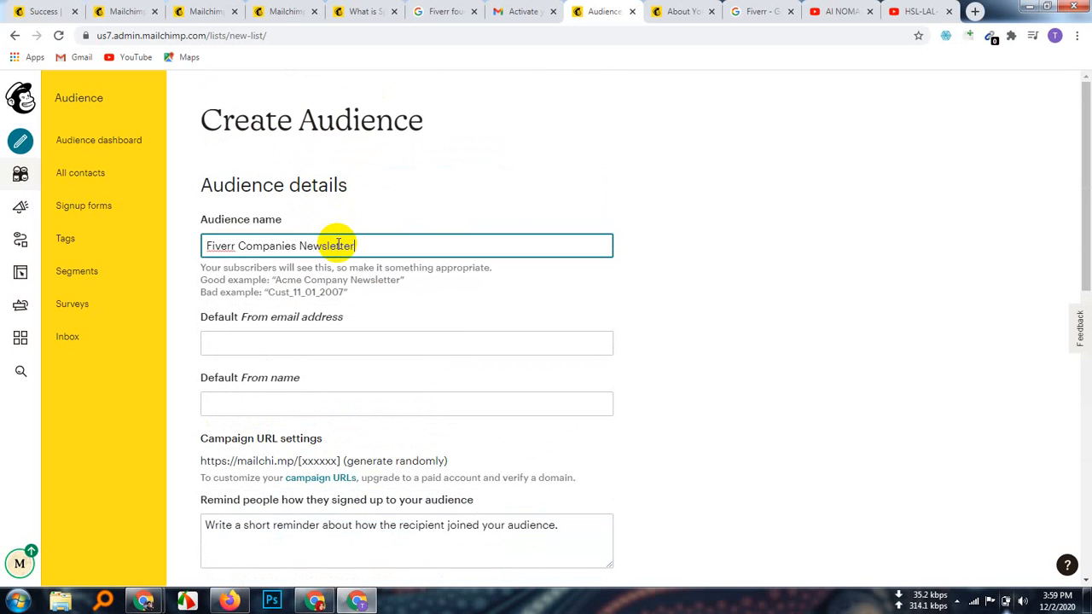
Step: Move to the Default From email field, then start a new blank browser tab
click(270, 296)
click(407, 248)
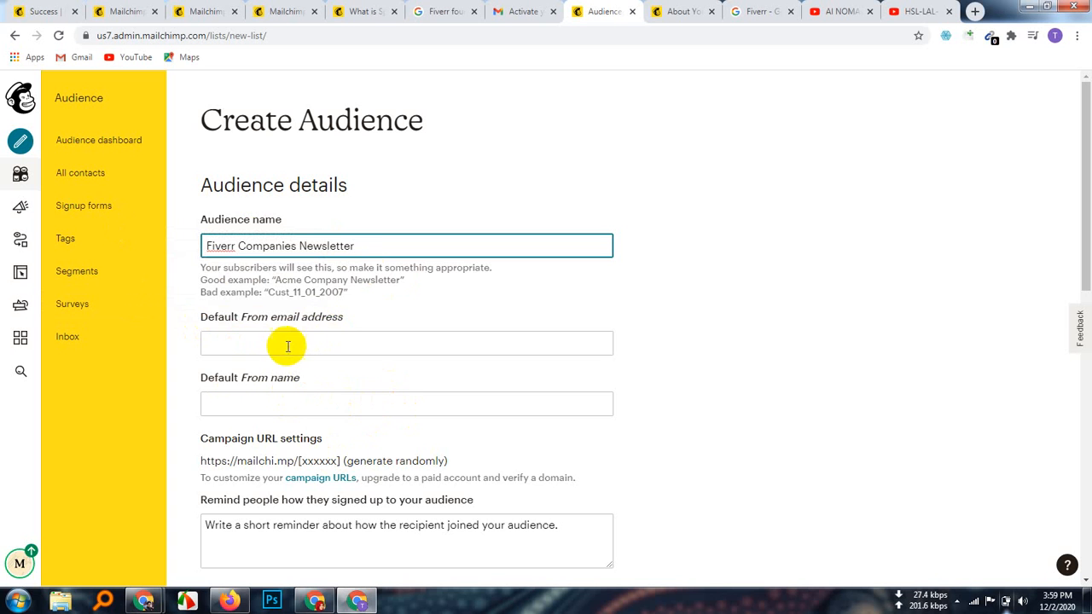
click(261, 342)
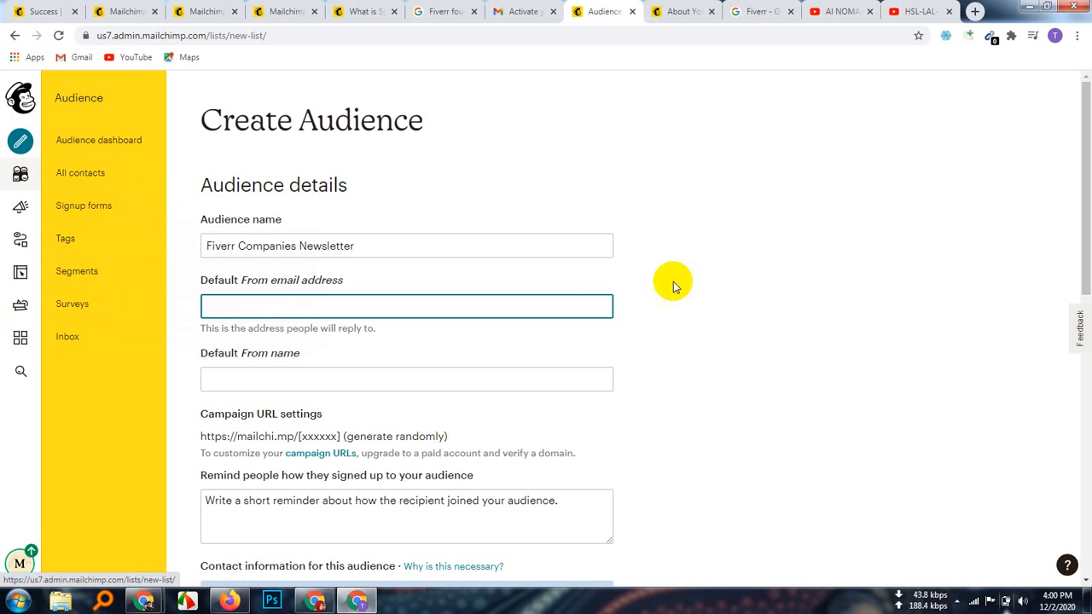
click(975, 11)
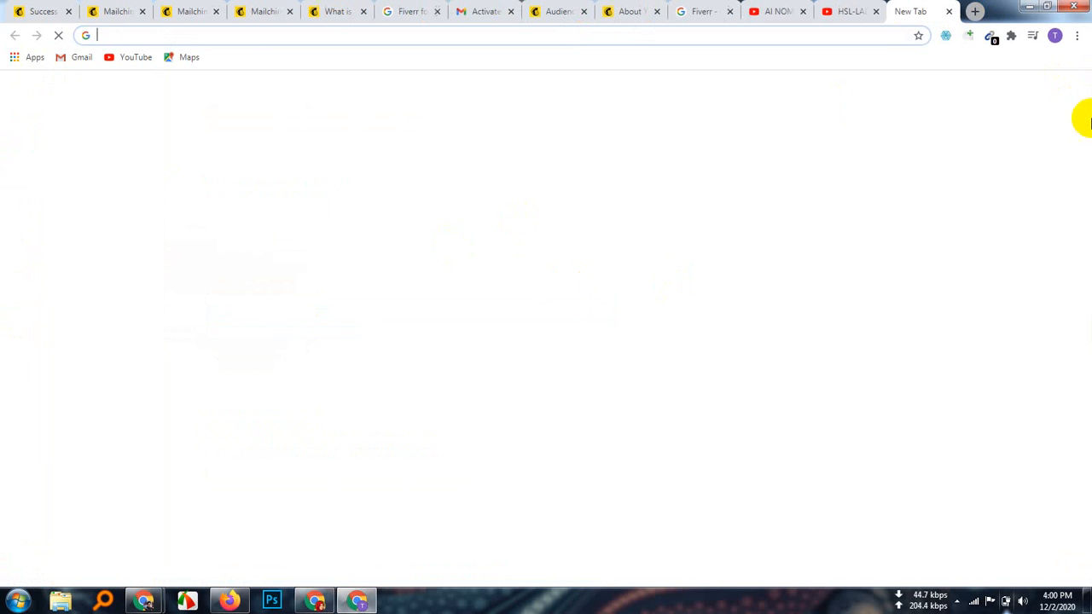
Step: Copy the signed-in Google account's e-mail address from the profile panel
click(1068, 94)
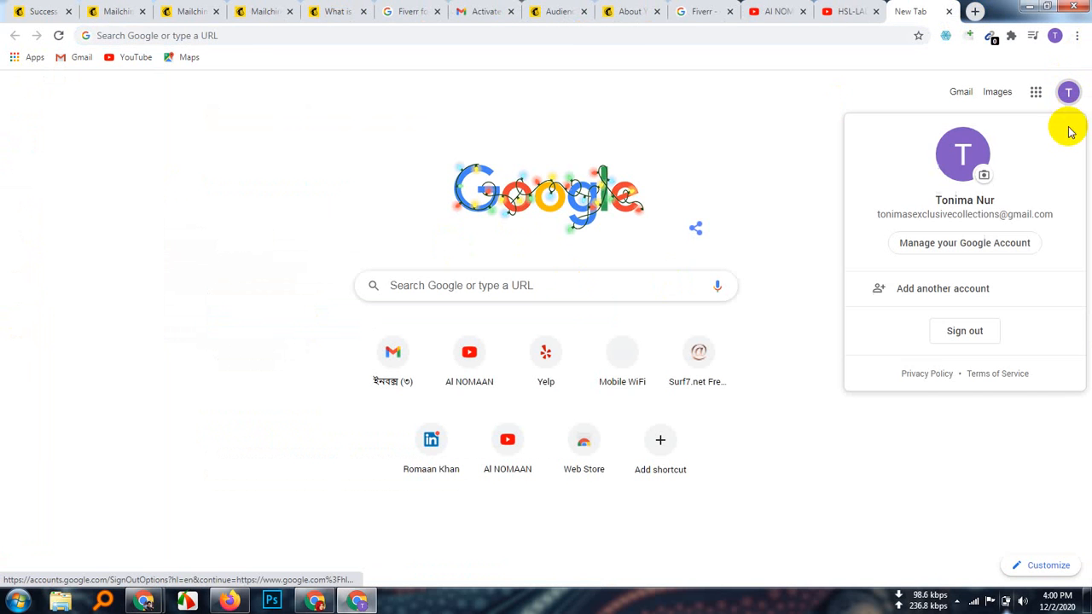
triple_click(974, 216)
right_click(891, 215)
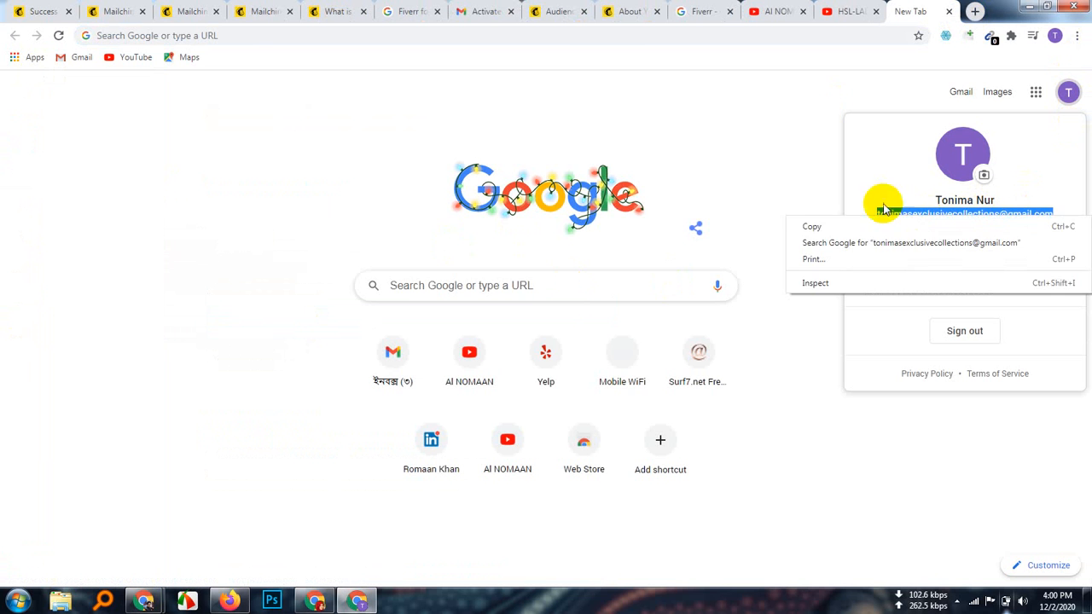
click(815, 226)
Step: Go through the open tabs to get back to the Mailchimp Create Audience form
click(629, 11)
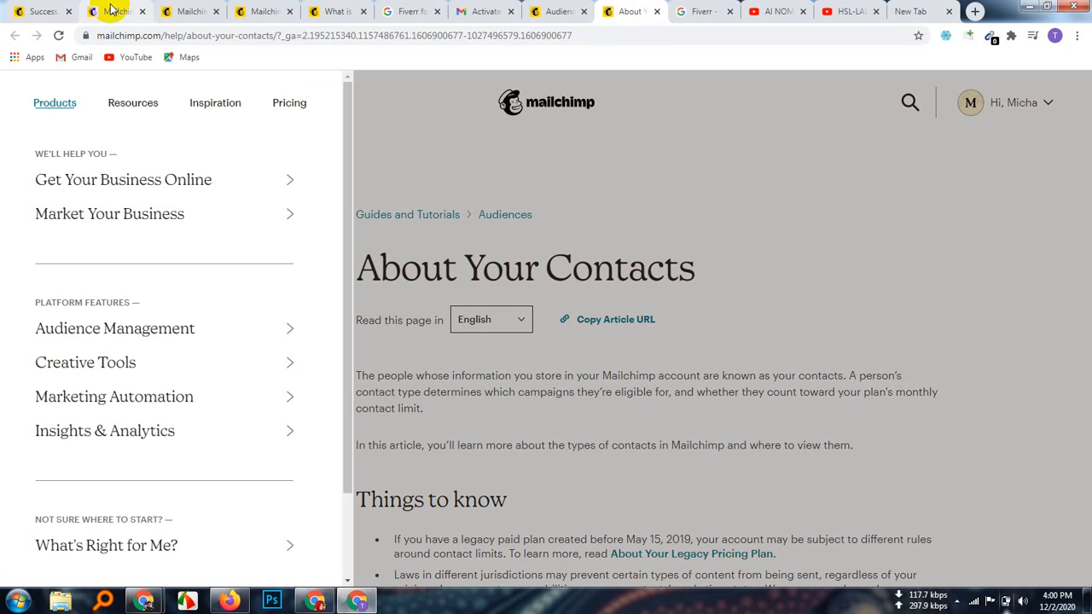
click(112, 10)
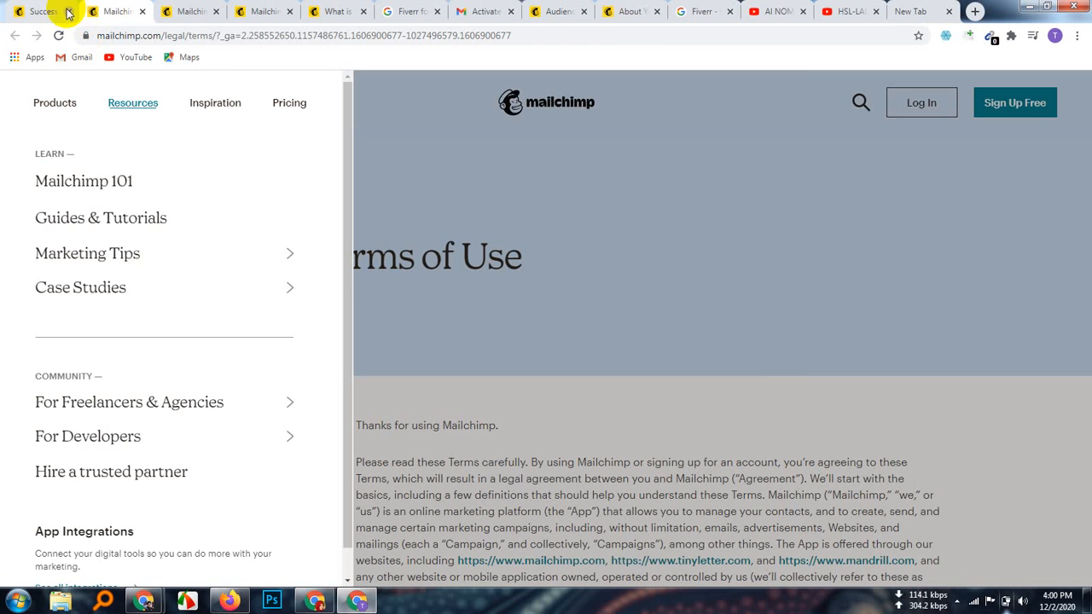
click(34, 10)
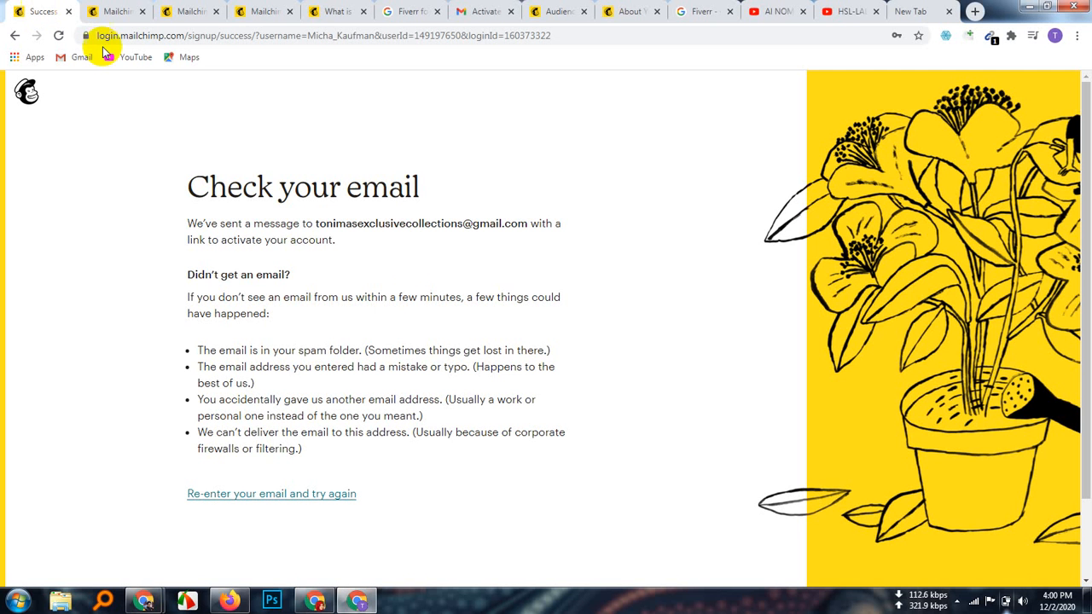
click(259, 12)
click(338, 12)
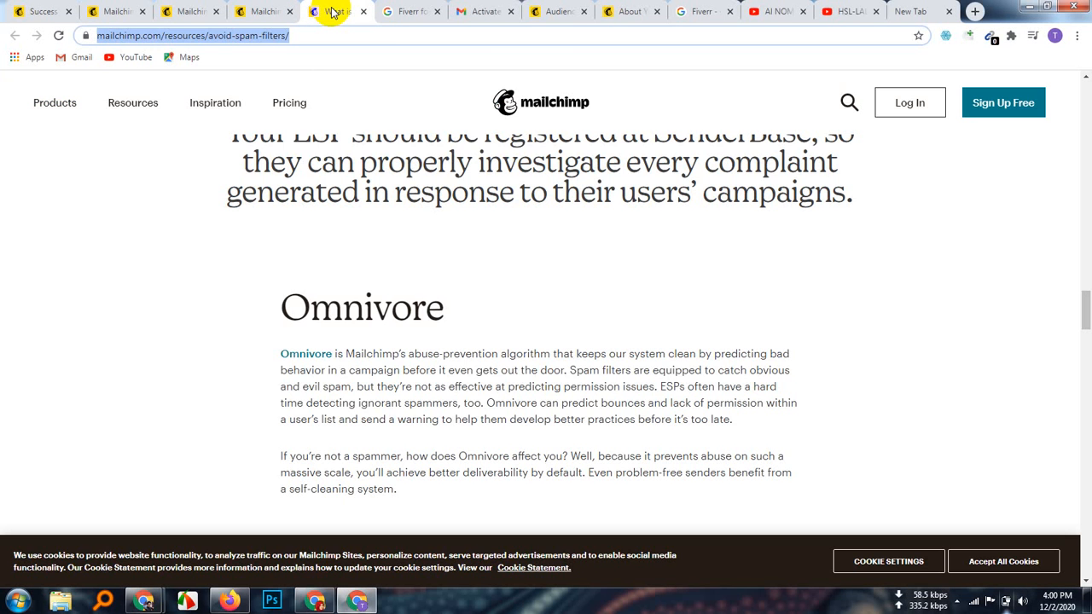
click(554, 12)
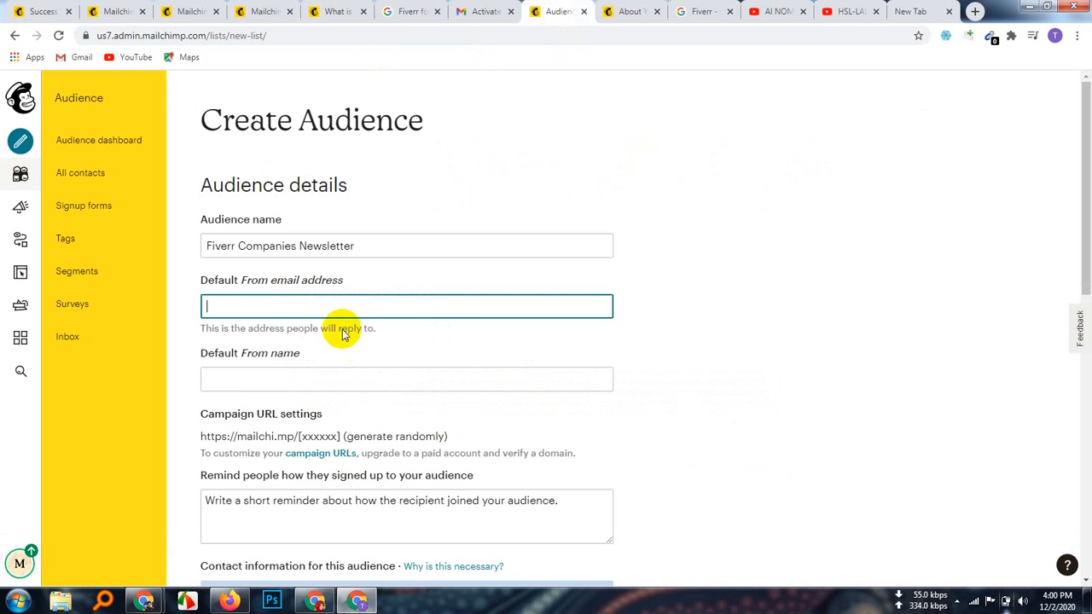
Step: Paste the copied account e-mail as the Default From email address and move to From name
right_click(280, 306)
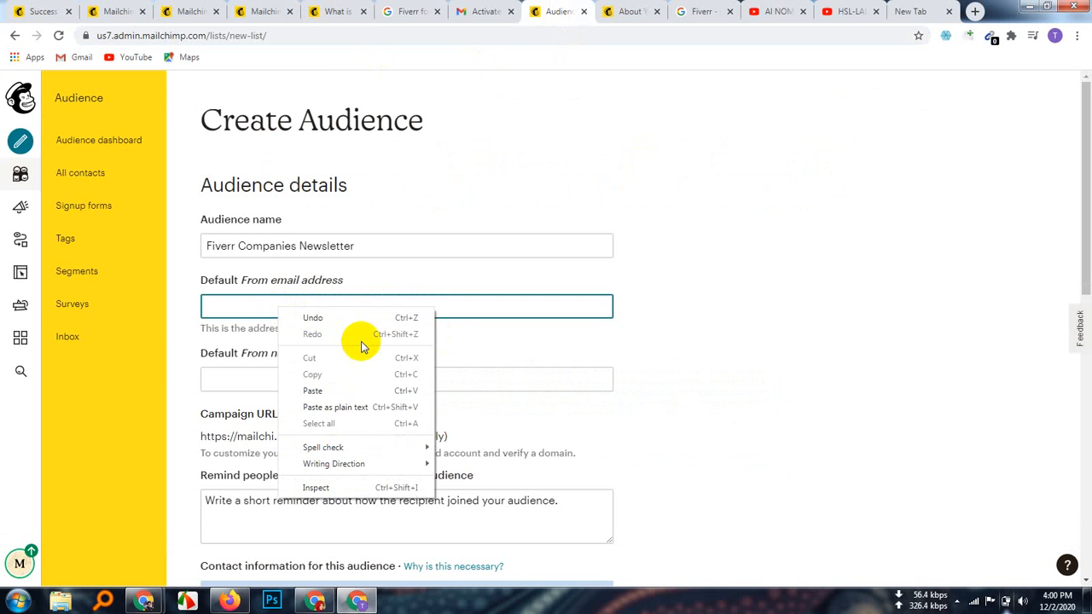
click(320, 392)
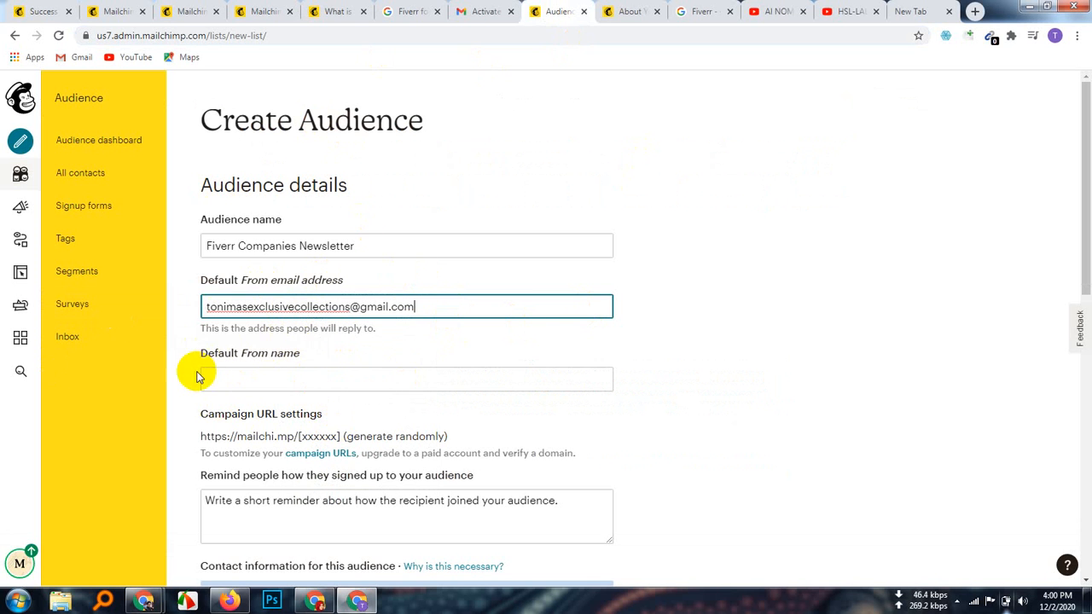
click(244, 376)
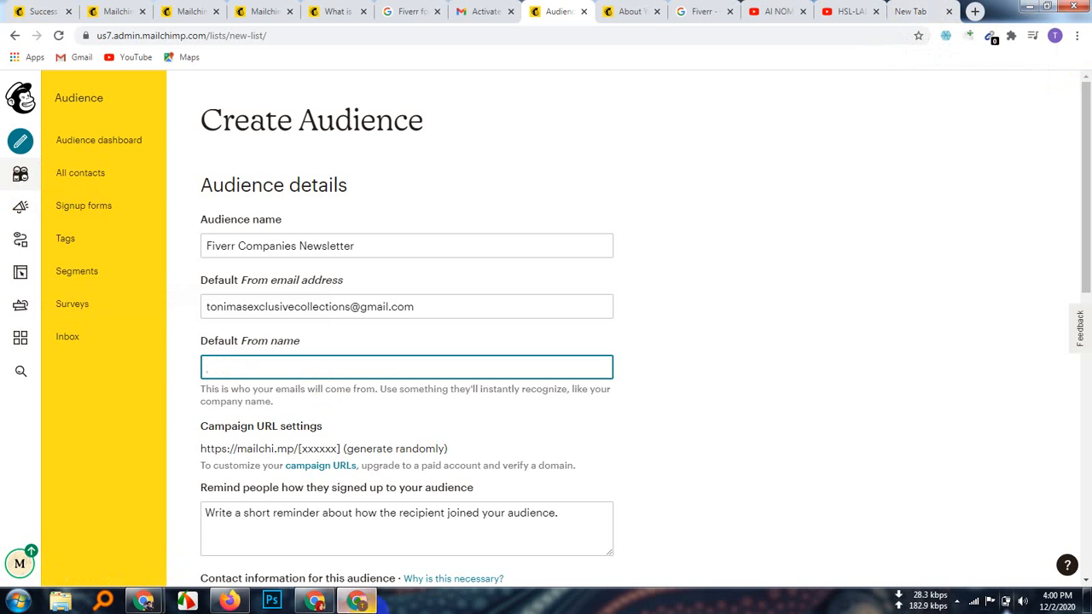
click(314, 603)
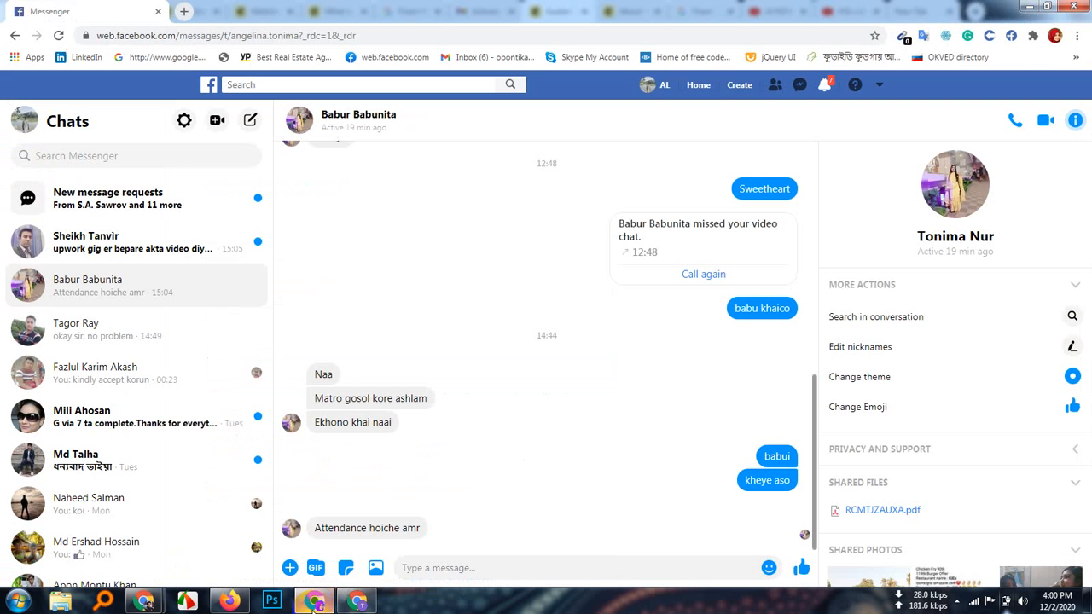
Step: Open a new tab and move between browser windows to reach the blank tab
click(188, 11)
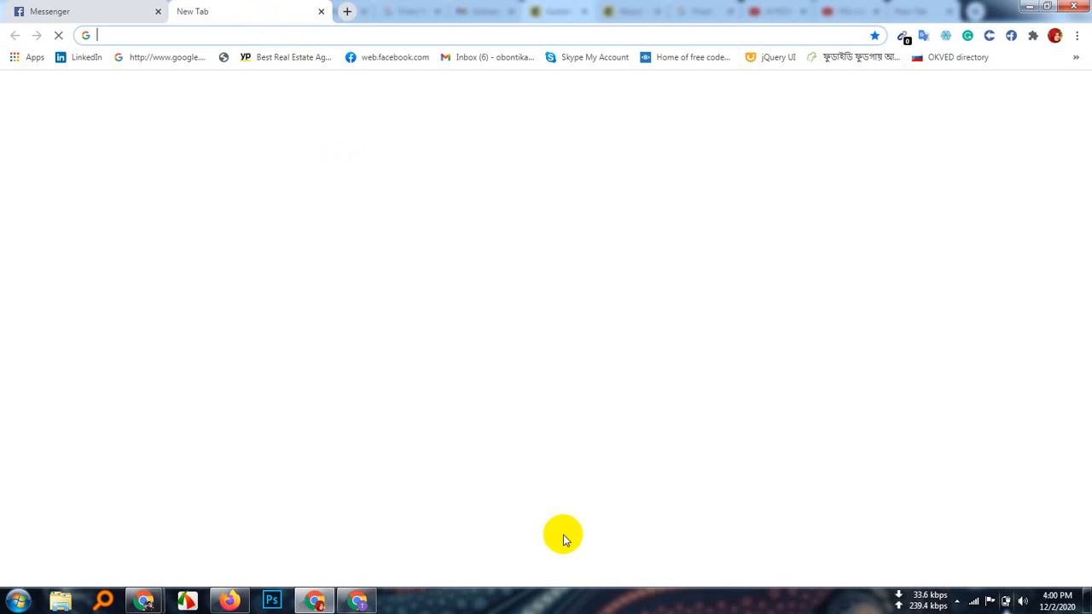
click(357, 602)
click(144, 602)
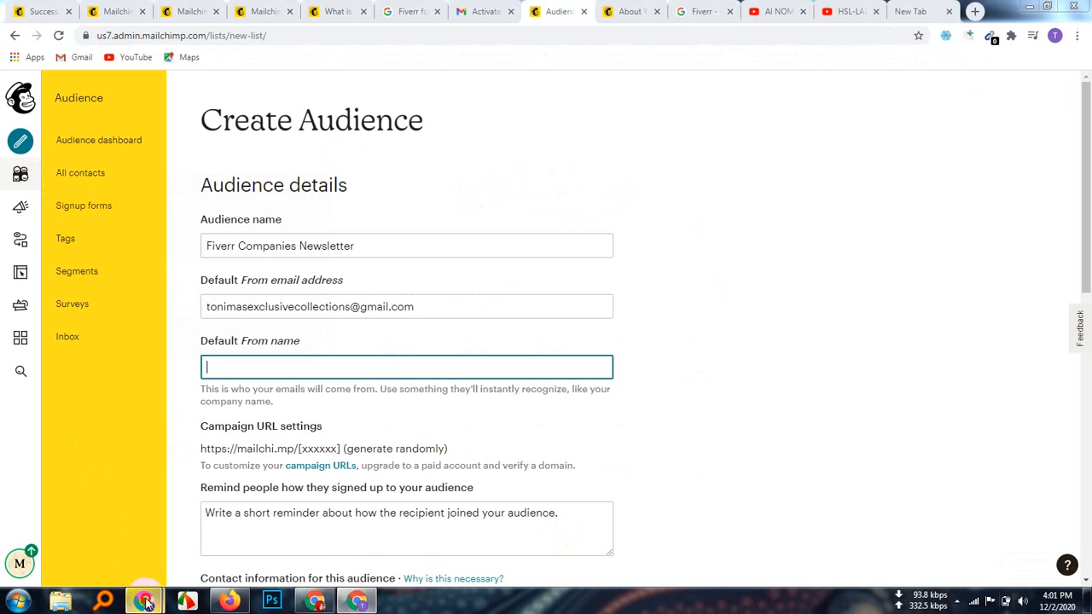
click(111, 552)
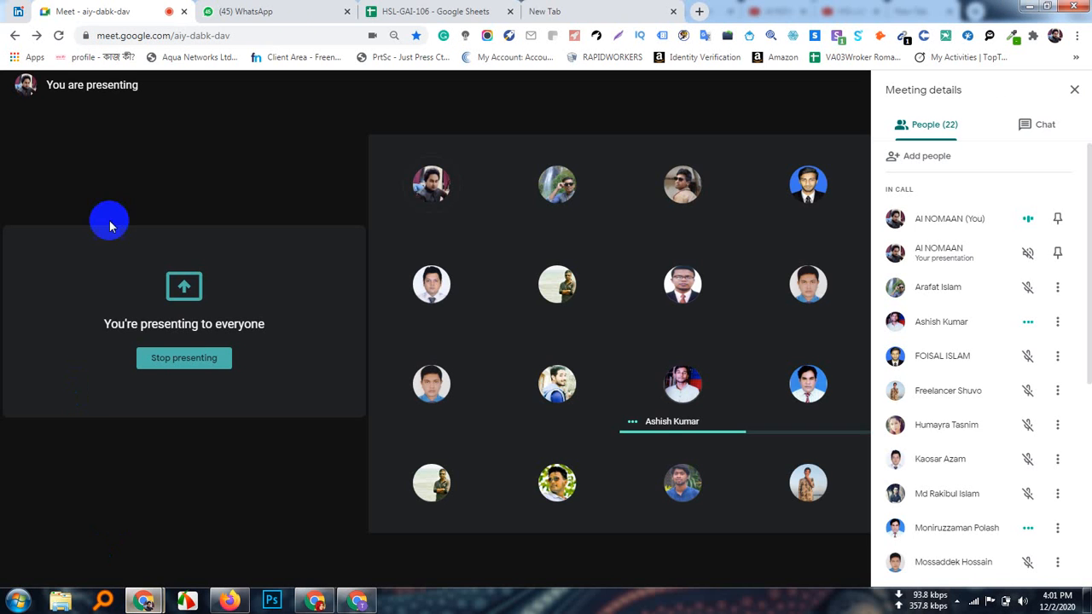
click(540, 12)
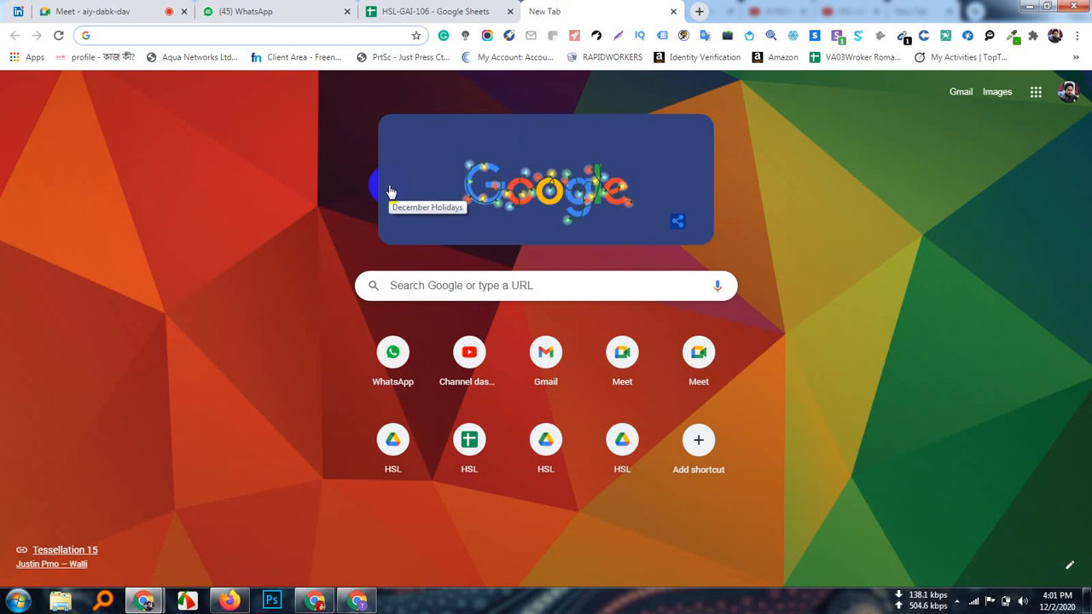
Step: Search Google for 'fiverr ceo' and copy the CEO's name from the results
text(fiverr)
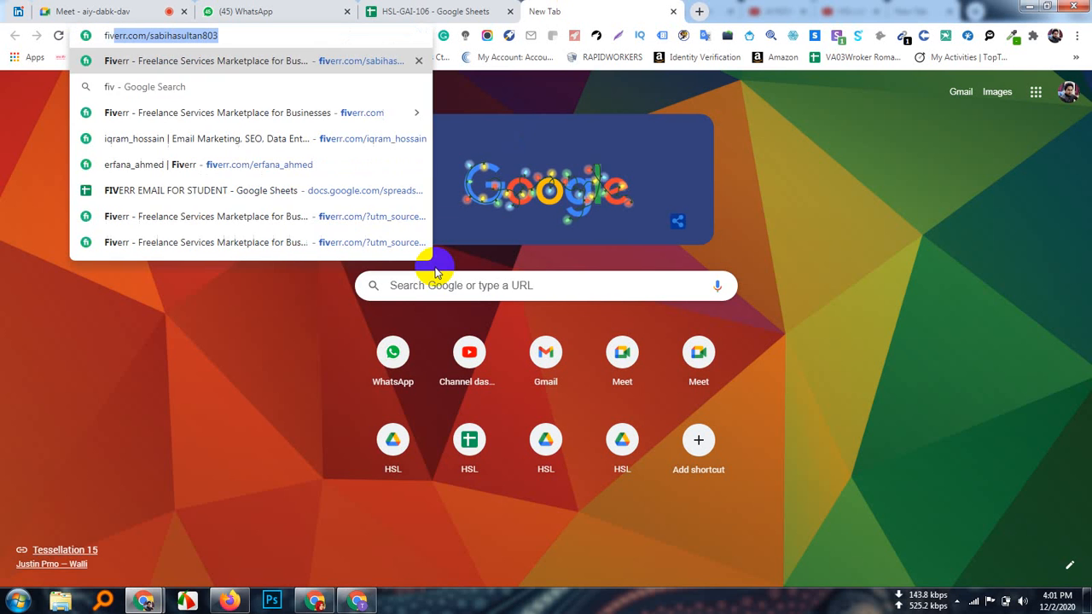
text( ceo)
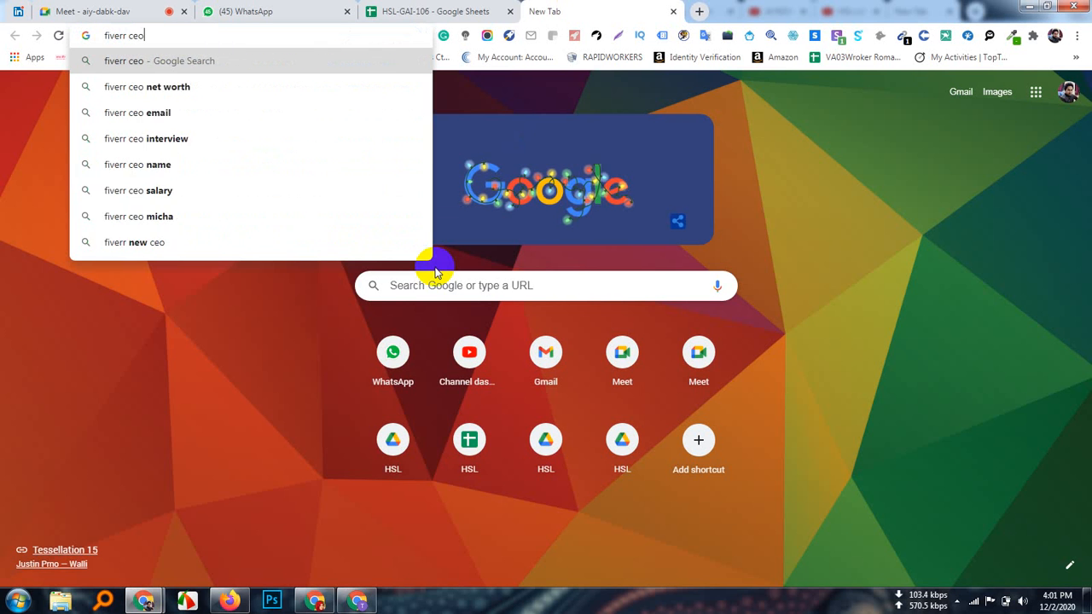
key(Return)
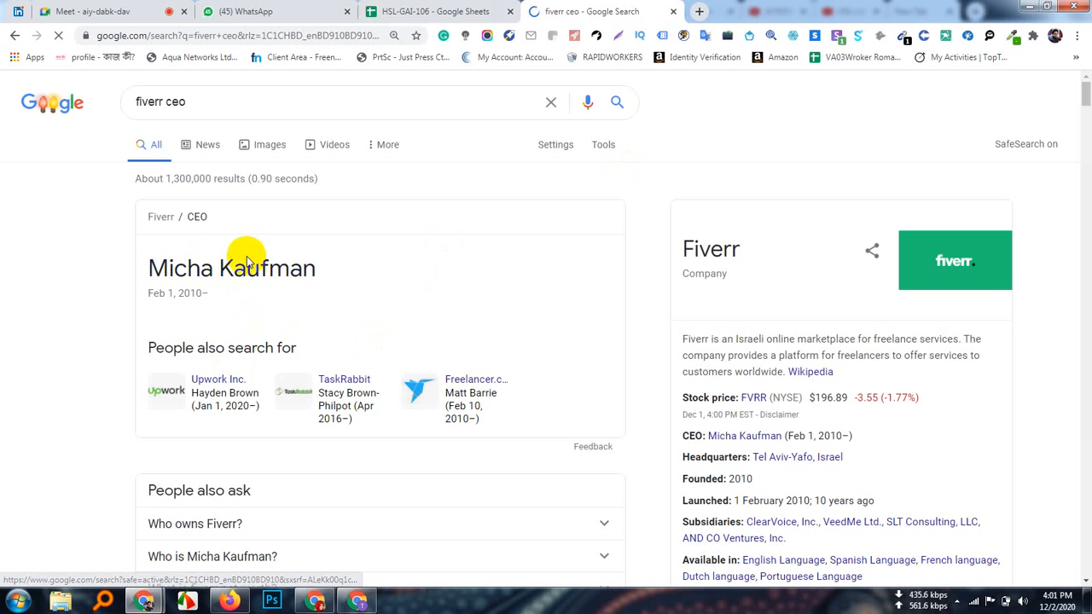
drag(335, 272, 150, 266)
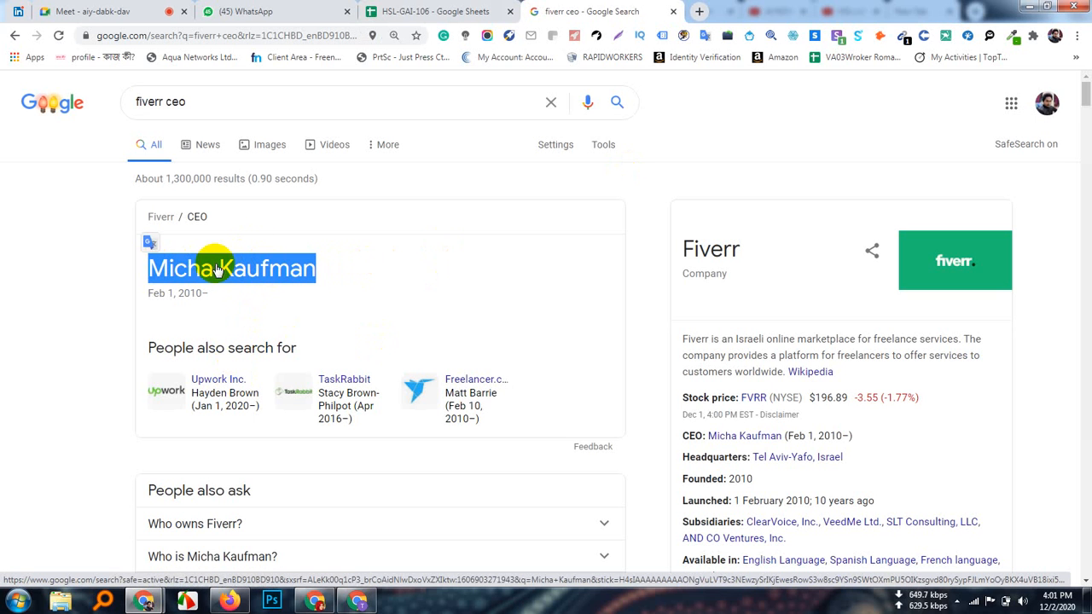
right_click(221, 269)
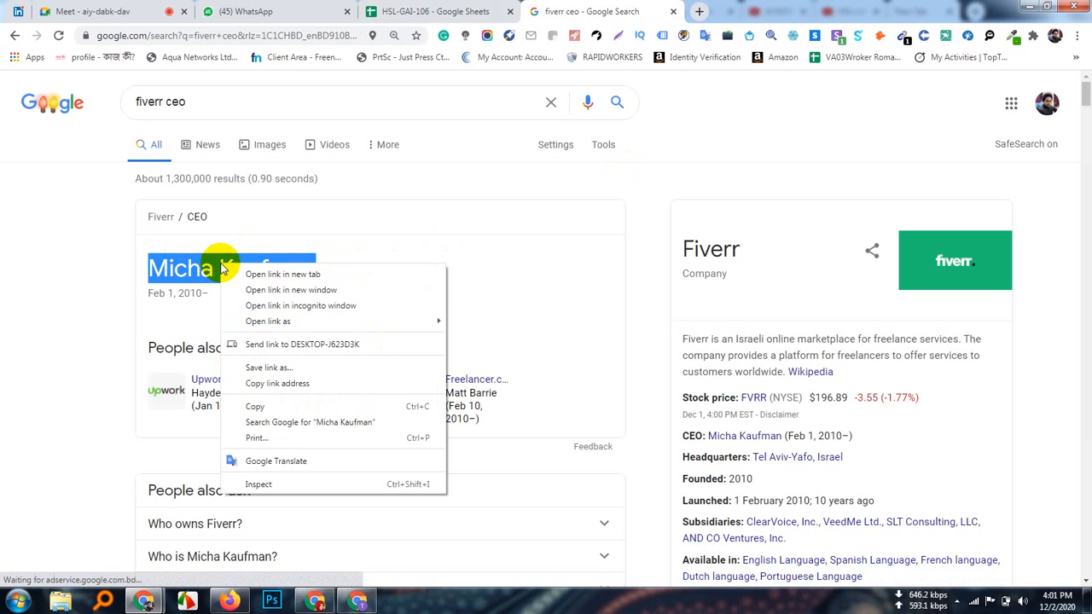
click(259, 407)
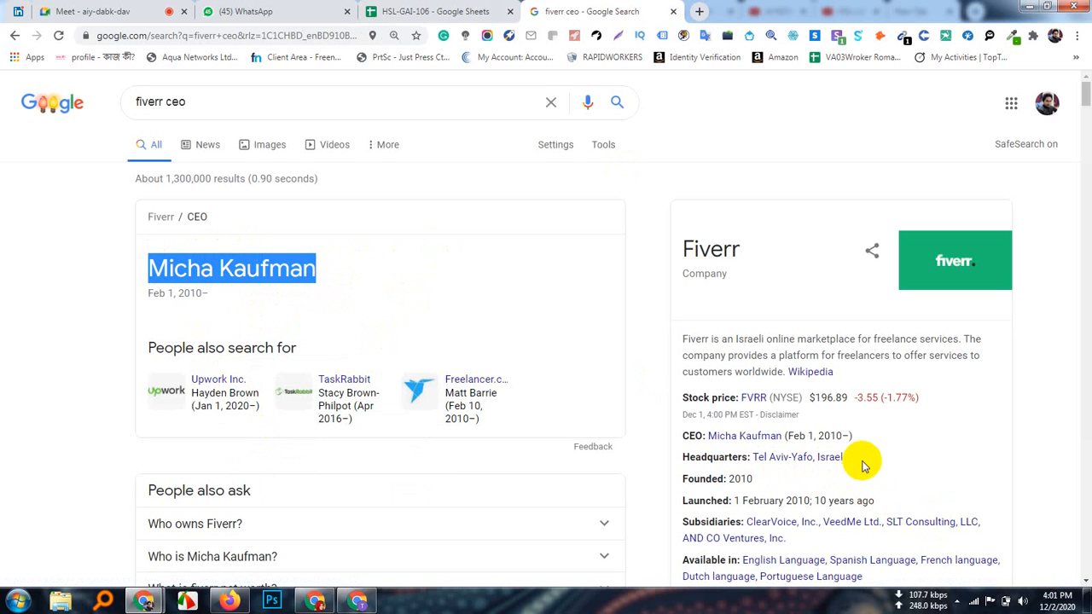
Step: Select the headquarters location Tel Aviv-Yafo, Israel, then clear it and open another tab
drag(844, 458, 753, 459)
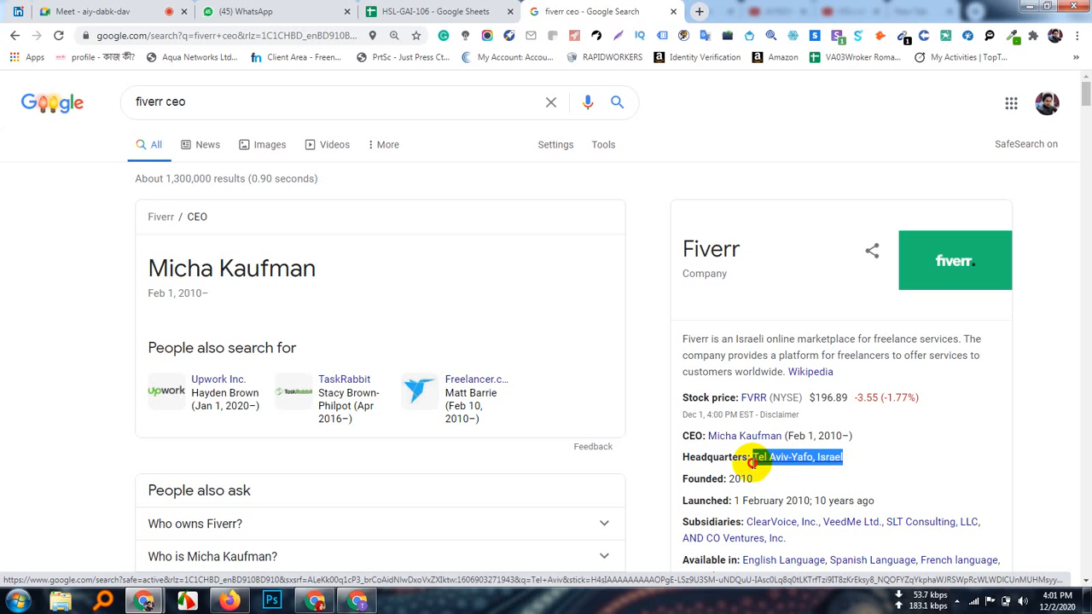
scroll(840, 499, down, 2)
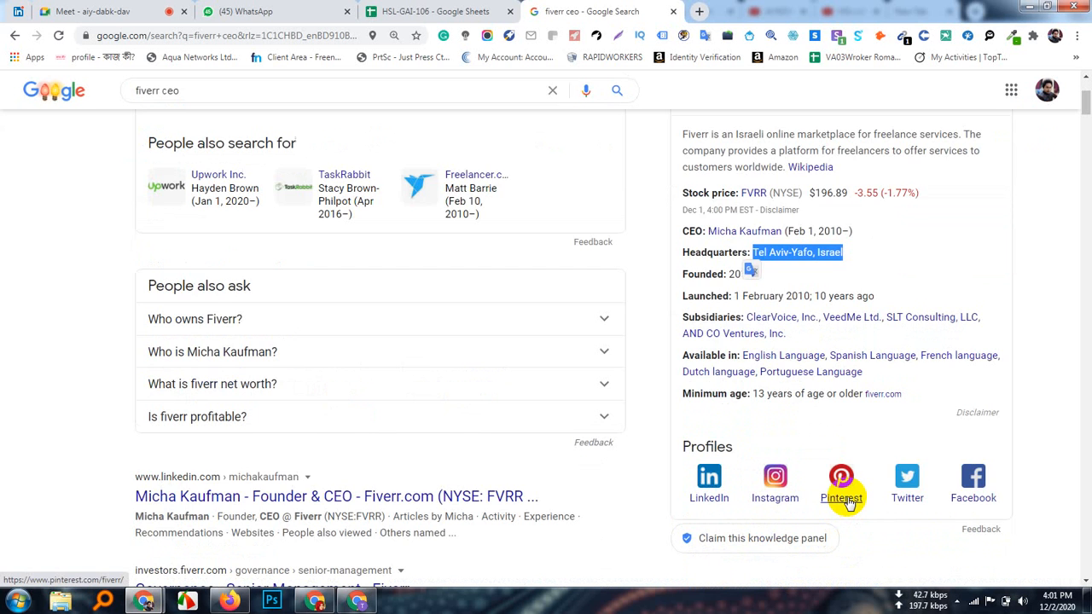
scroll(845, 501, up, 2)
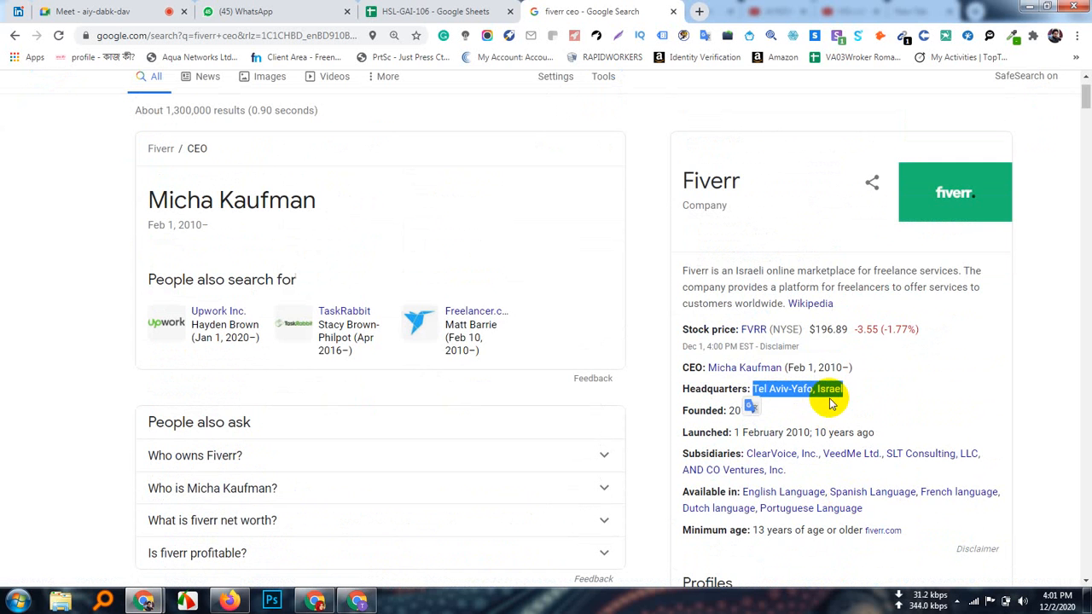
click(936, 413)
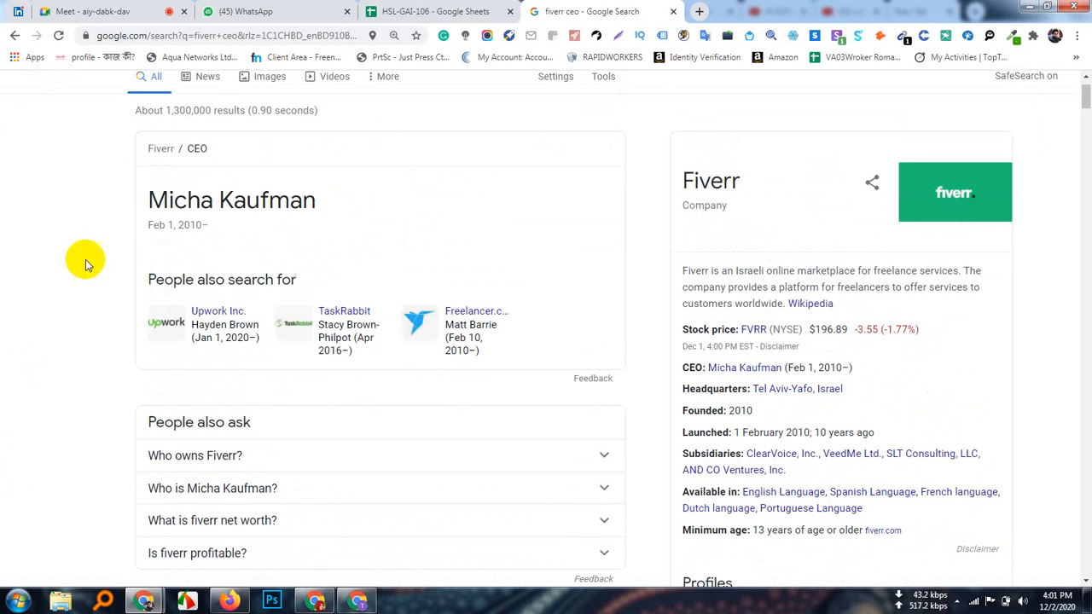
click(700, 12)
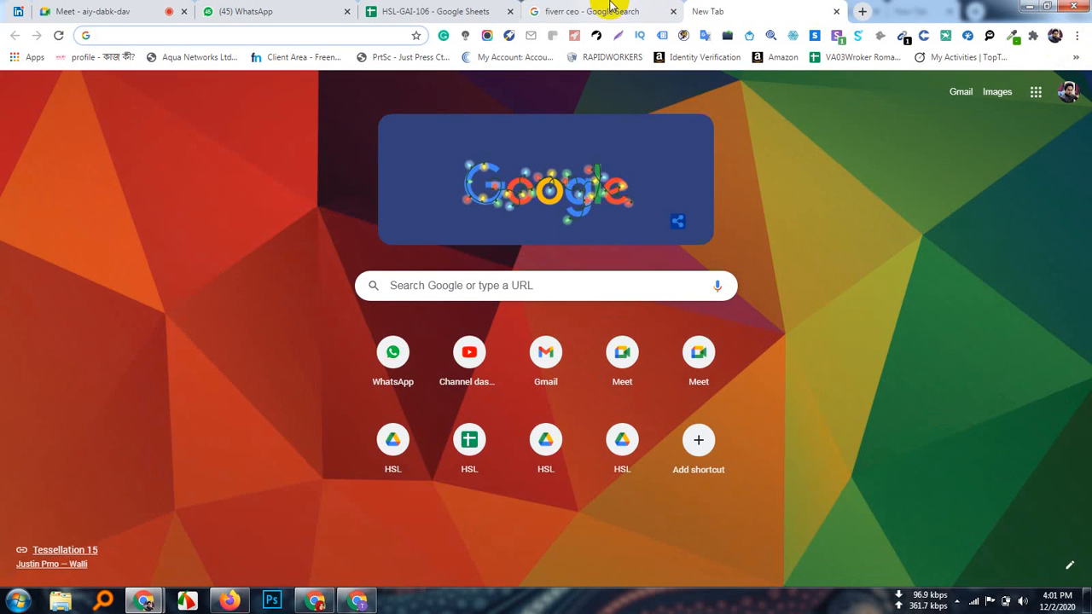
Step: Stop by the Google Meet call, resume the screen recording, and bring Mailchimp forward
click(580, 11)
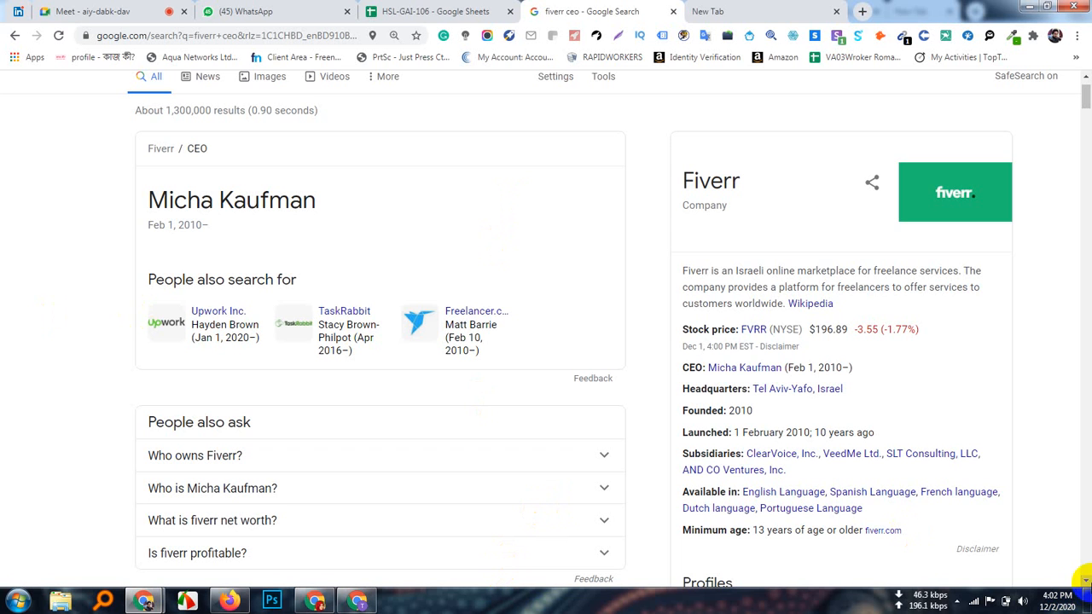
click(144, 11)
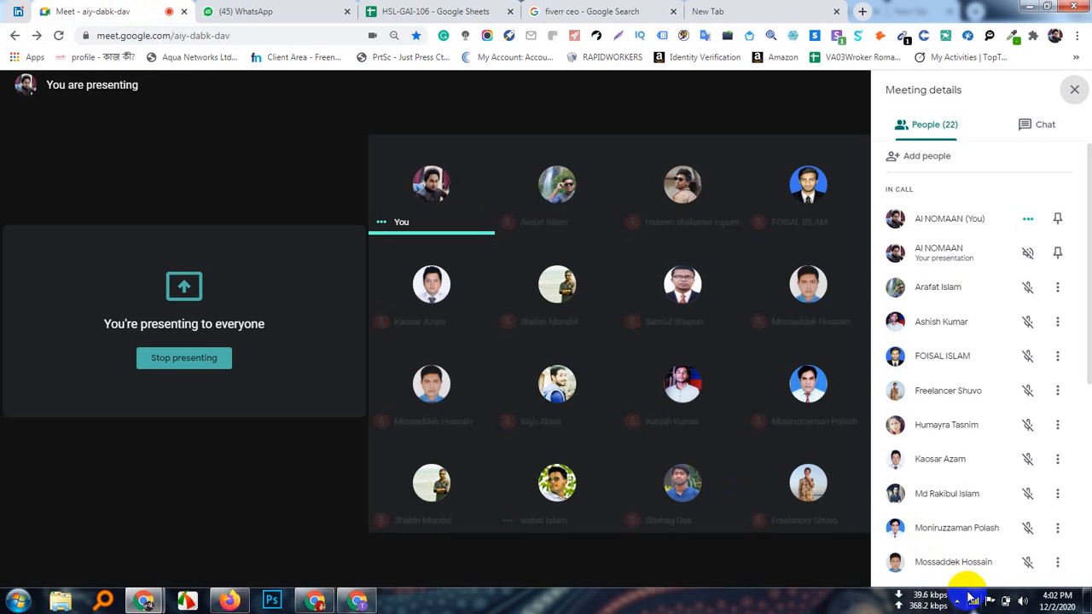
click(958, 600)
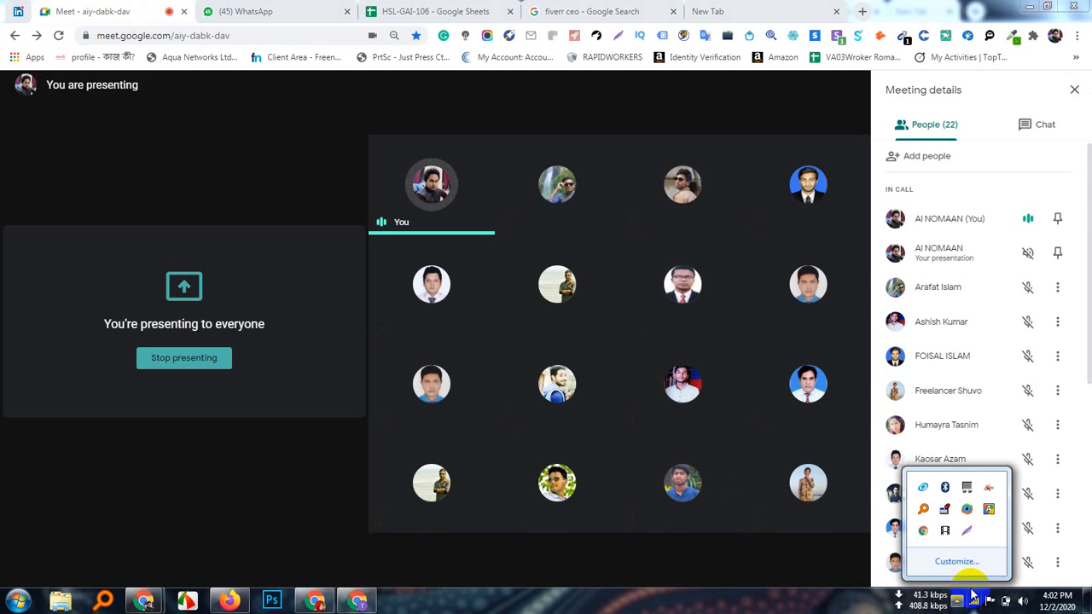
click(946, 533)
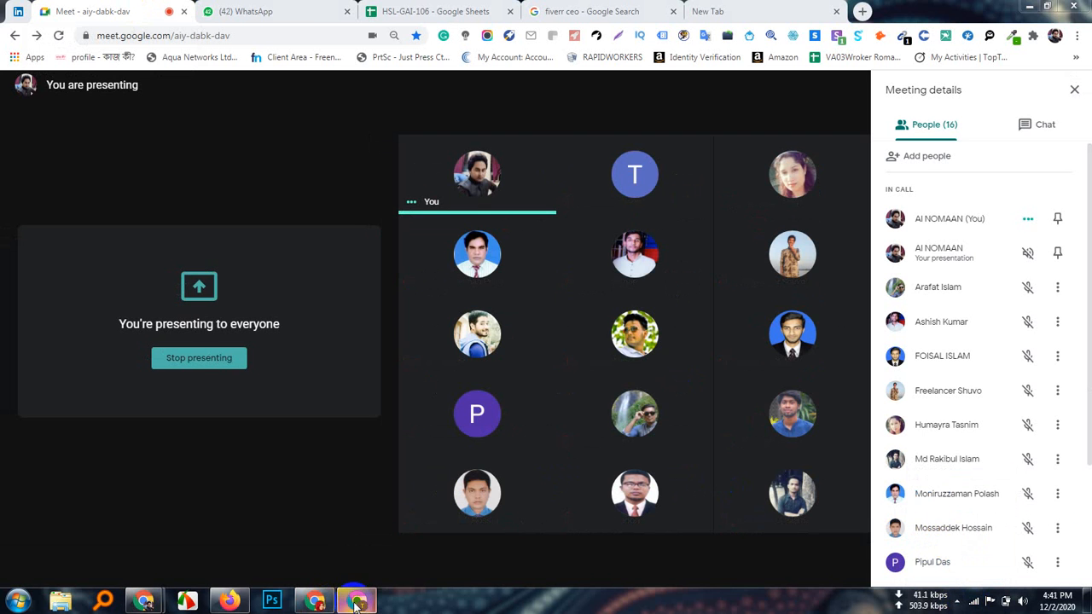
click(356, 601)
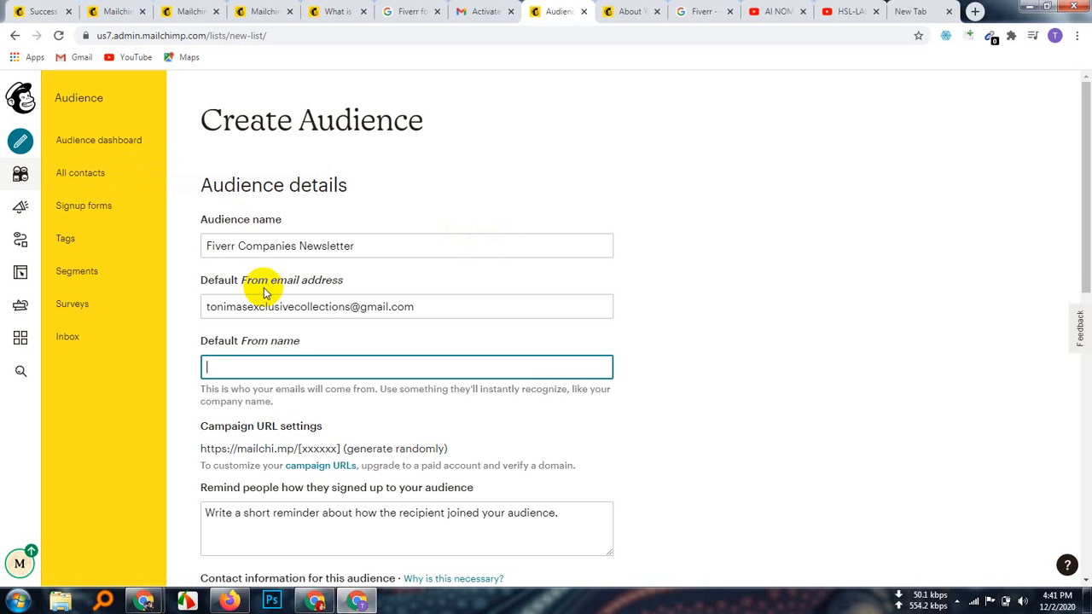
Step: Scroll the Create Audience form, then switch to the Google 'Fiverr' results tab
scroll(371, 365, down, 3)
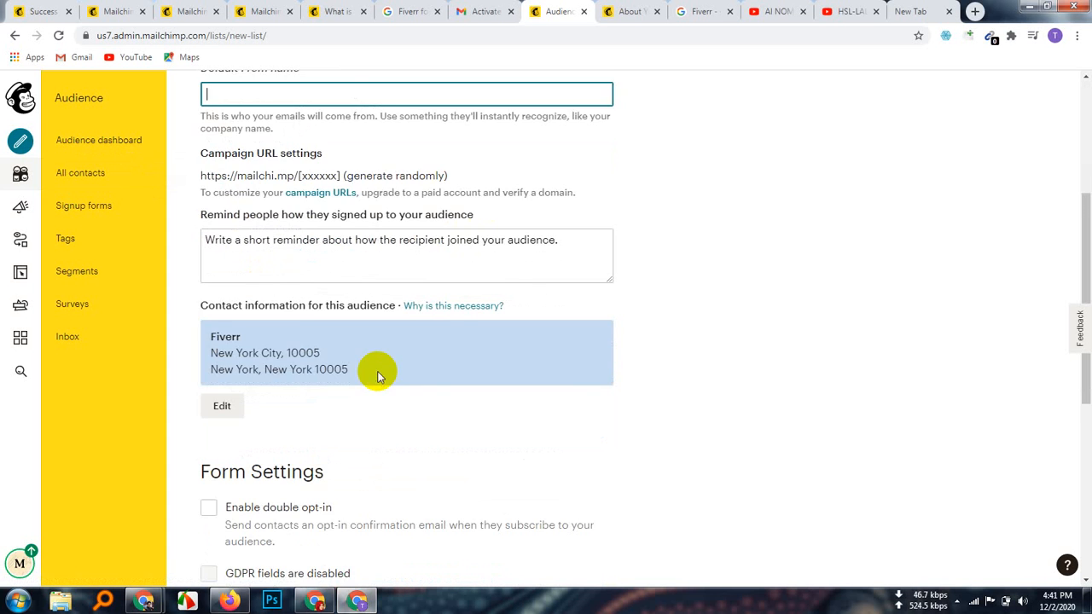
scroll(377, 366, up, 3)
scroll(375, 358, down, 1)
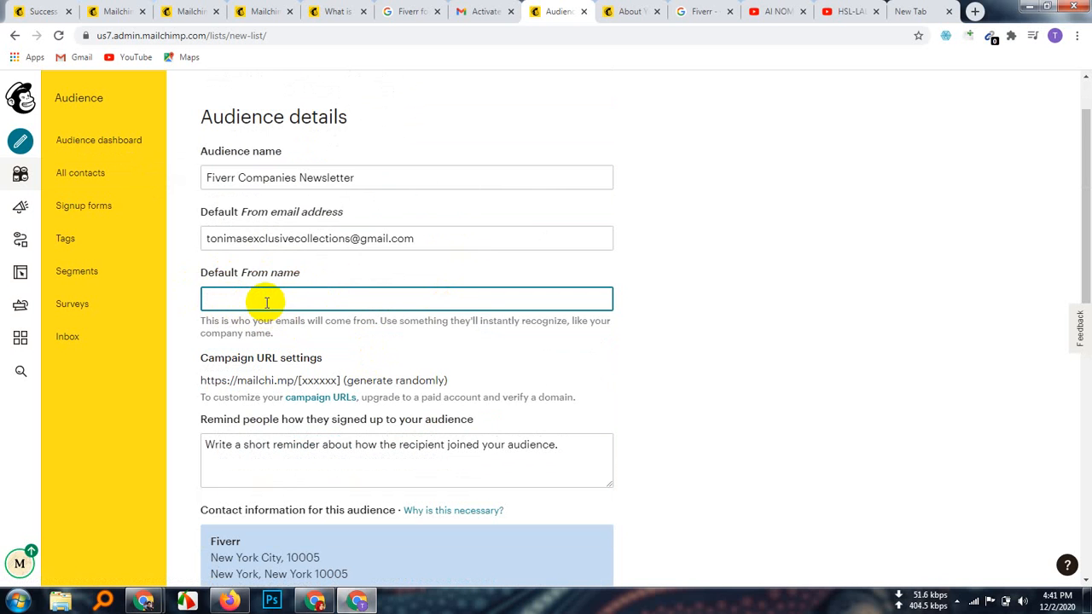
click(706, 12)
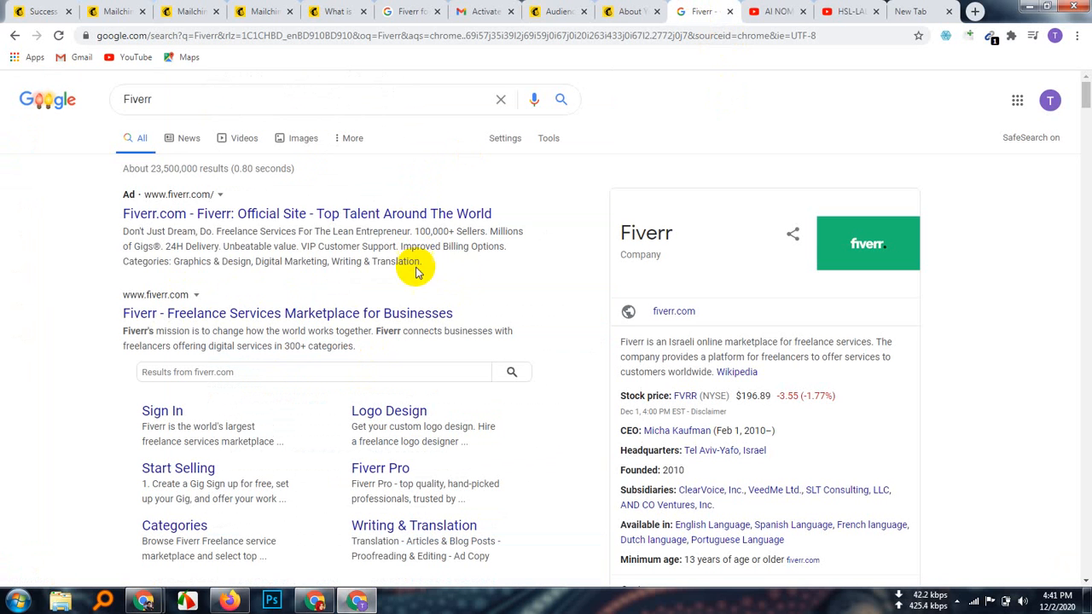
Step: Extend the search to 'Fiverr ceo', copy just the CEO's name, and return to Mailchimp
click(186, 99)
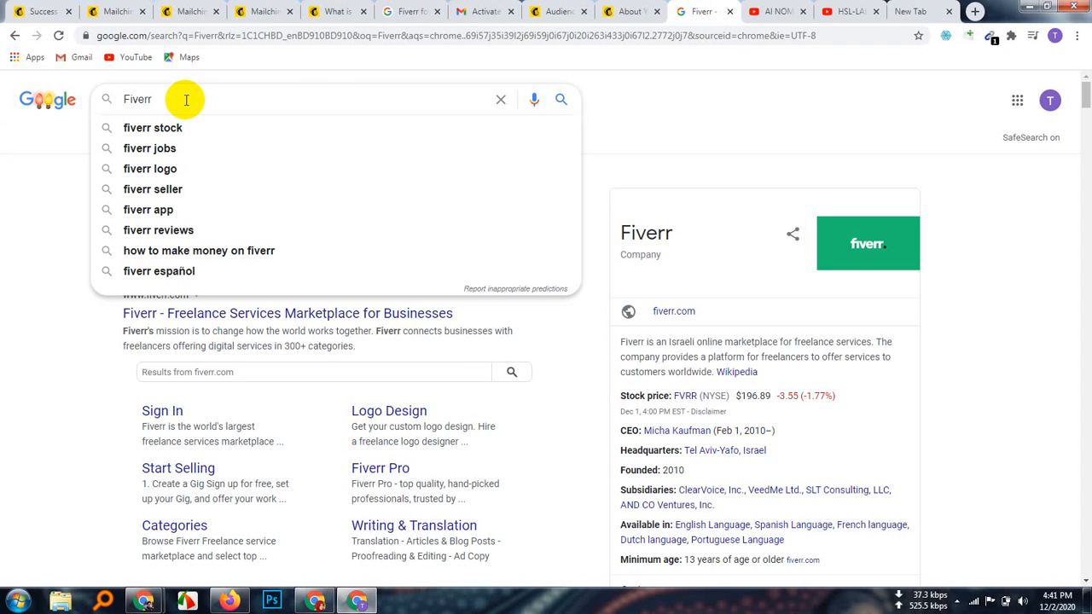
text(ce)
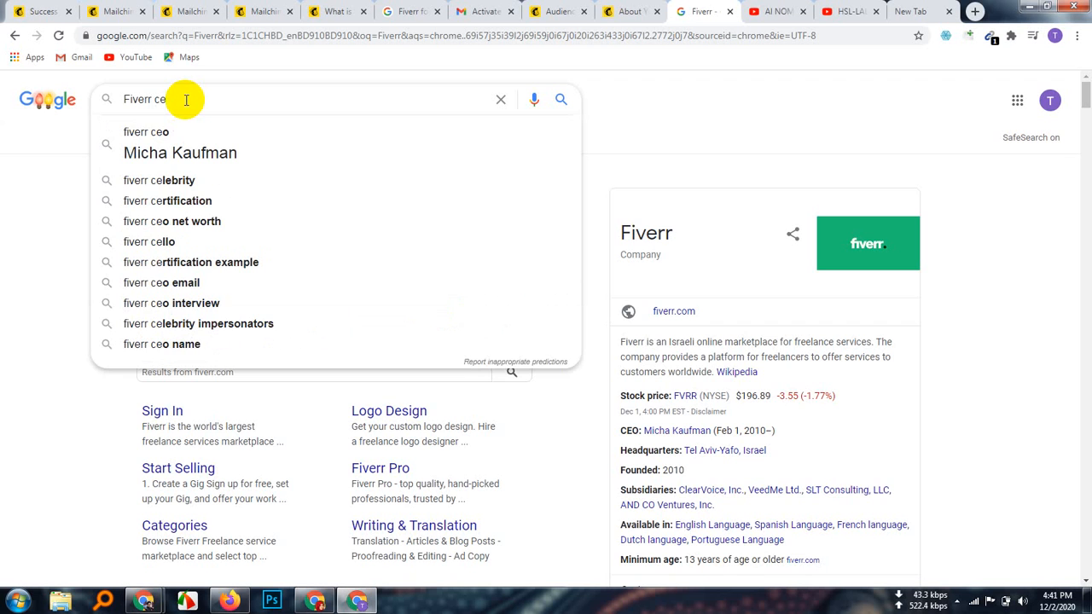
text(o')
key(Return)
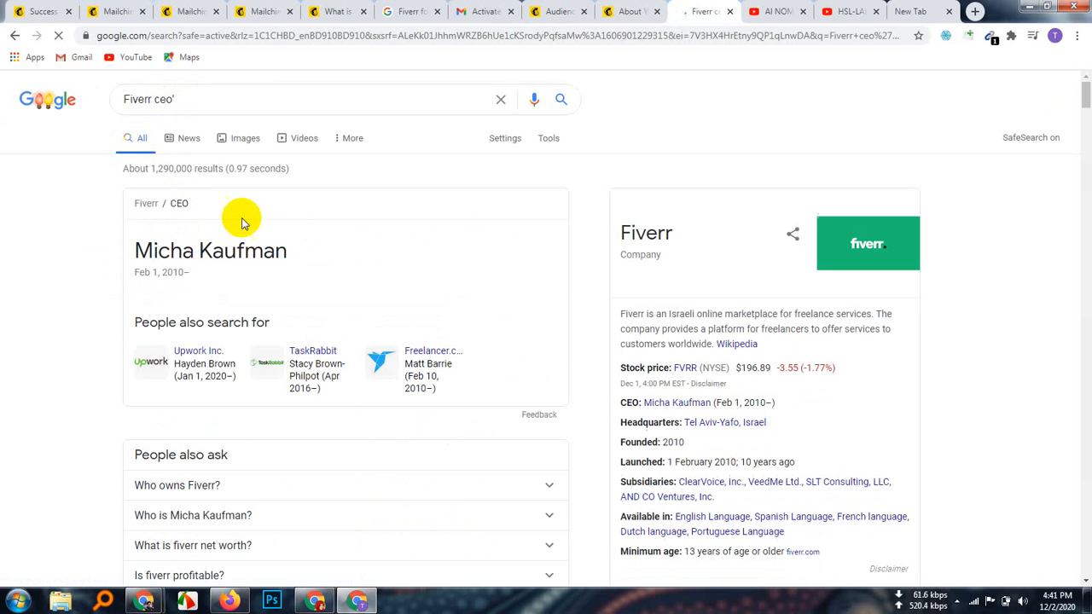
drag(300, 246, 132, 249)
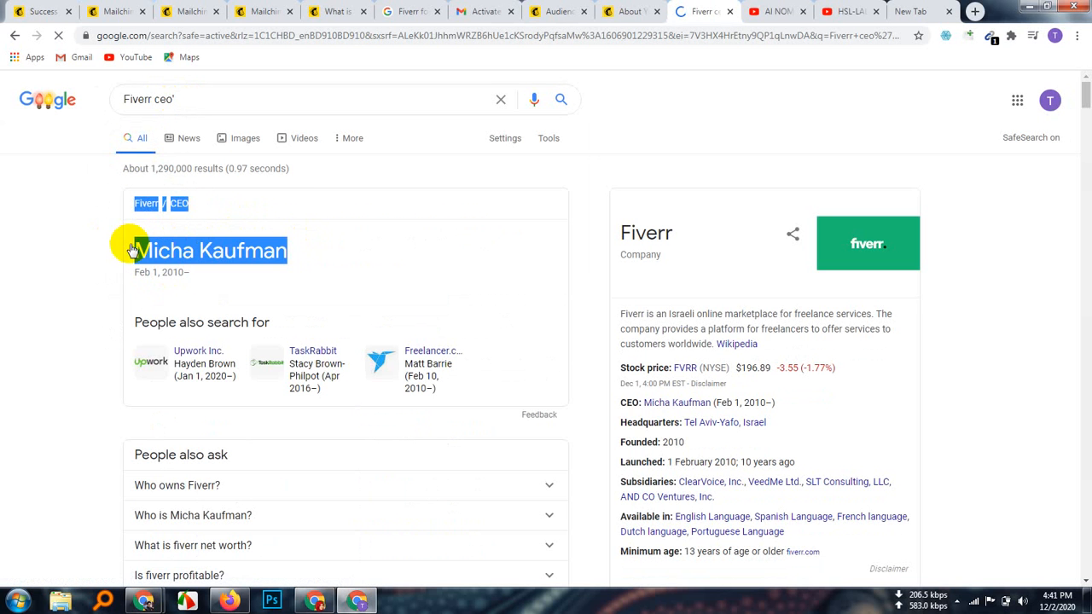
click(72, 215)
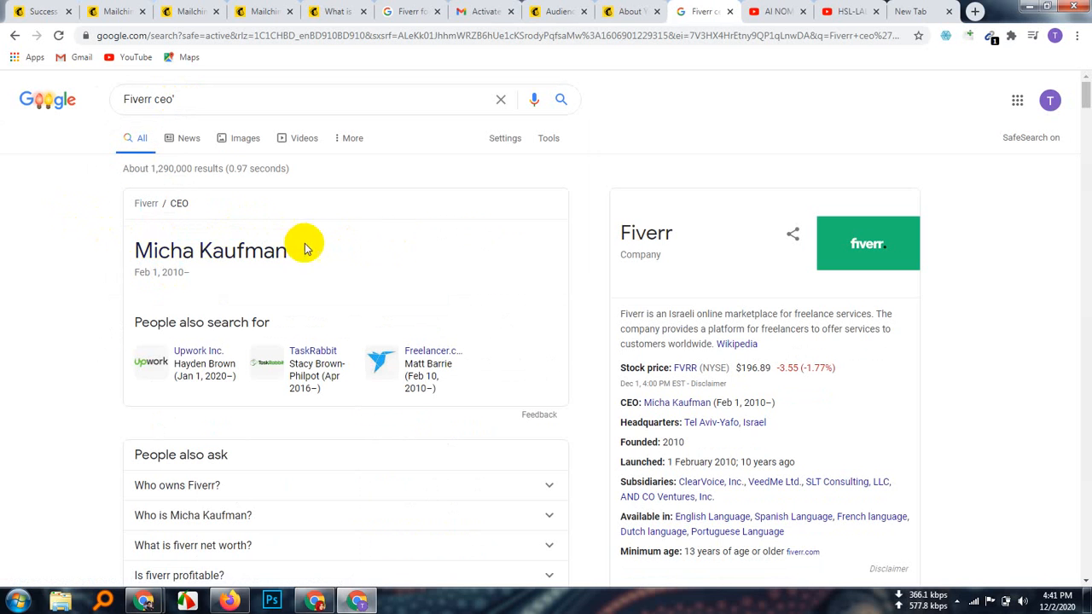
drag(330, 244, 145, 240)
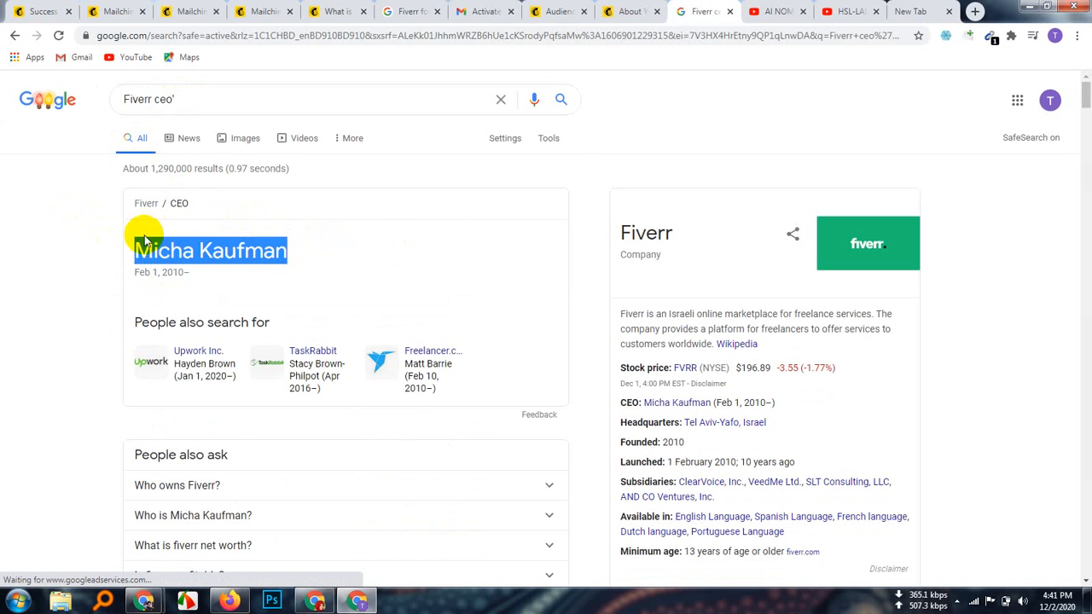
right_click(195, 245)
click(204, 359)
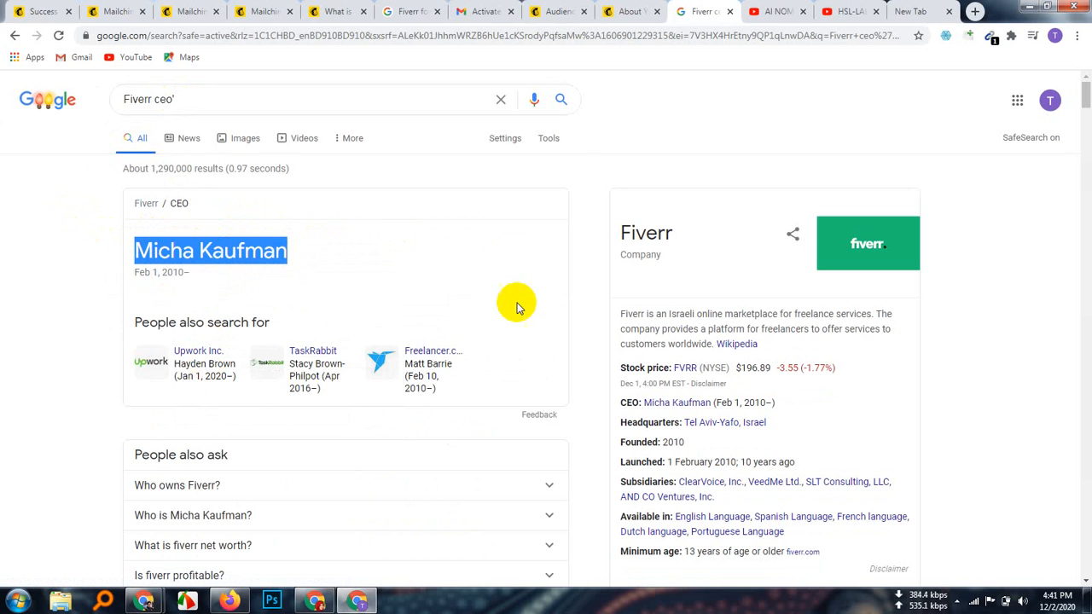
click(559, 12)
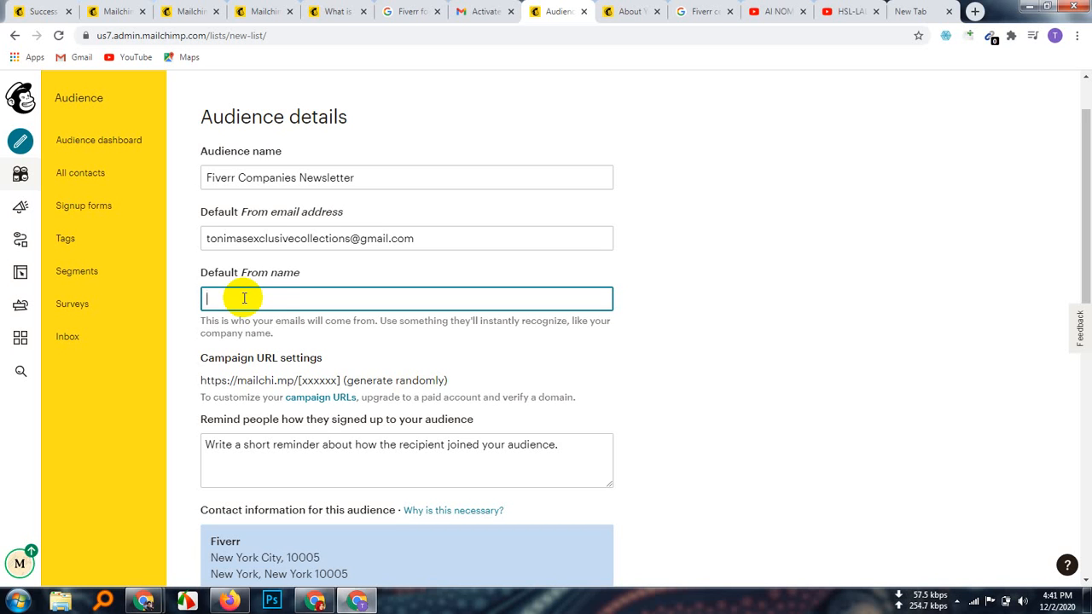
Step: Paste the Fiverr CEO's name into Default From name, then go to the sign-up reminder box
key(ctrl+v)
click(445, 348)
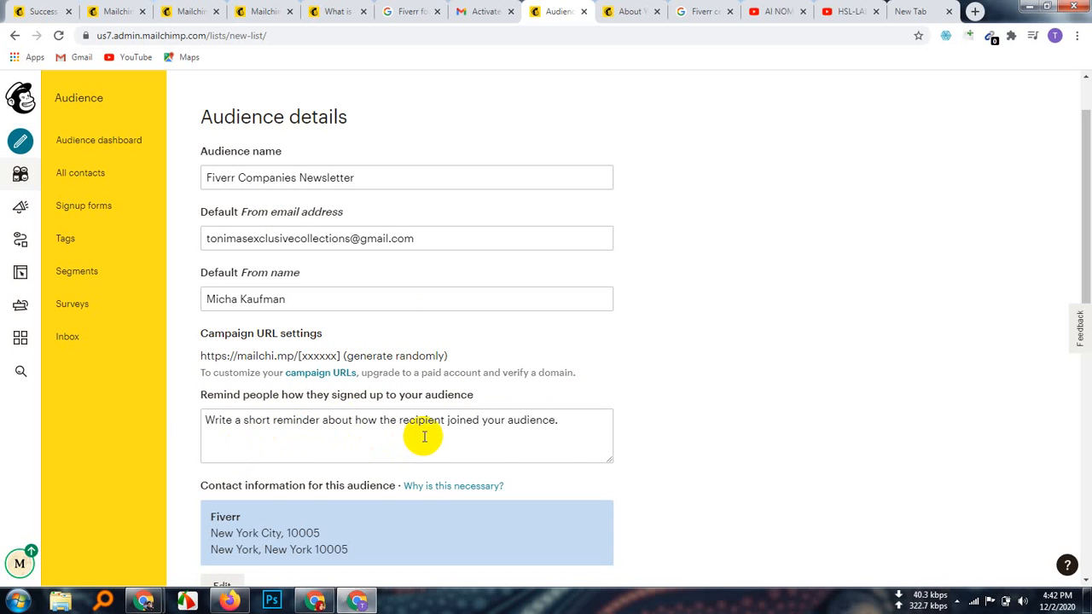
click(285, 420)
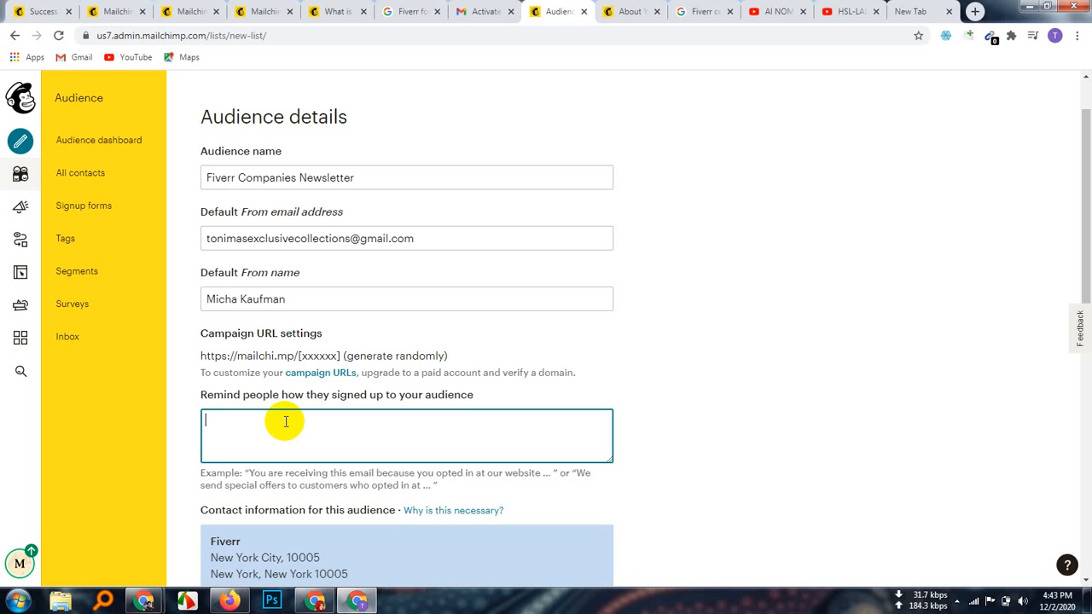
Step: Type 'We send special offers to customers who opted in at our companies.' as the reminder
text(We send spec)
text(ial offe)
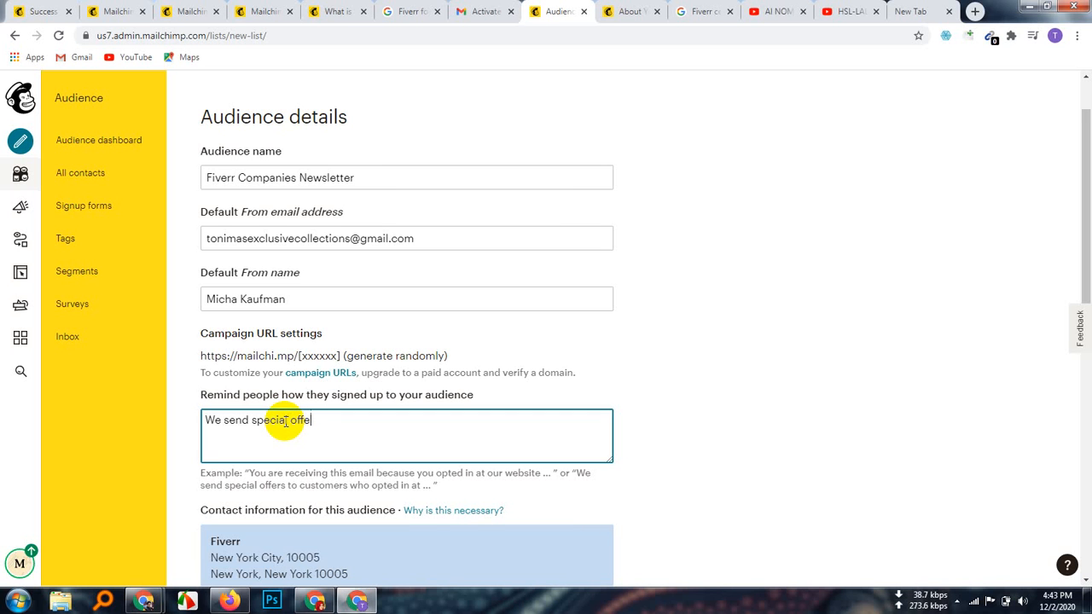
text(rs to customers wh)
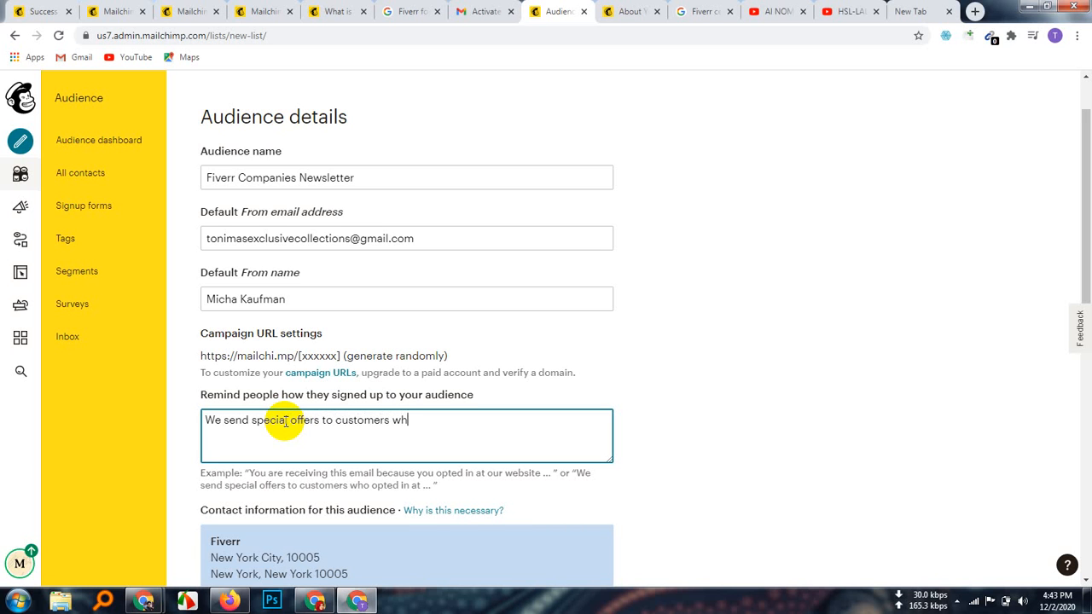
text(o opted in at our )
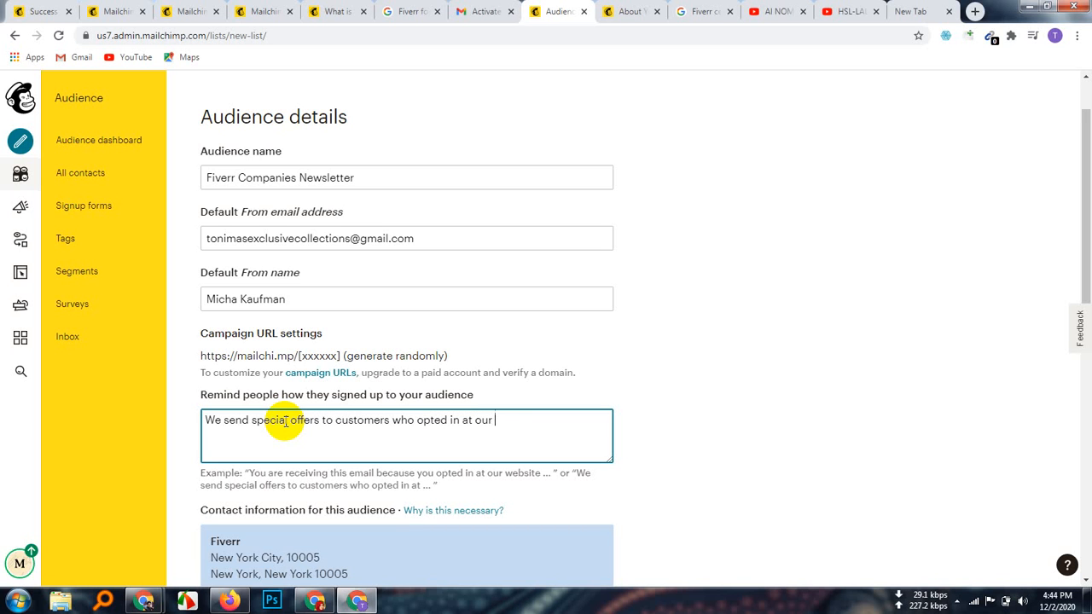
text(companies.)
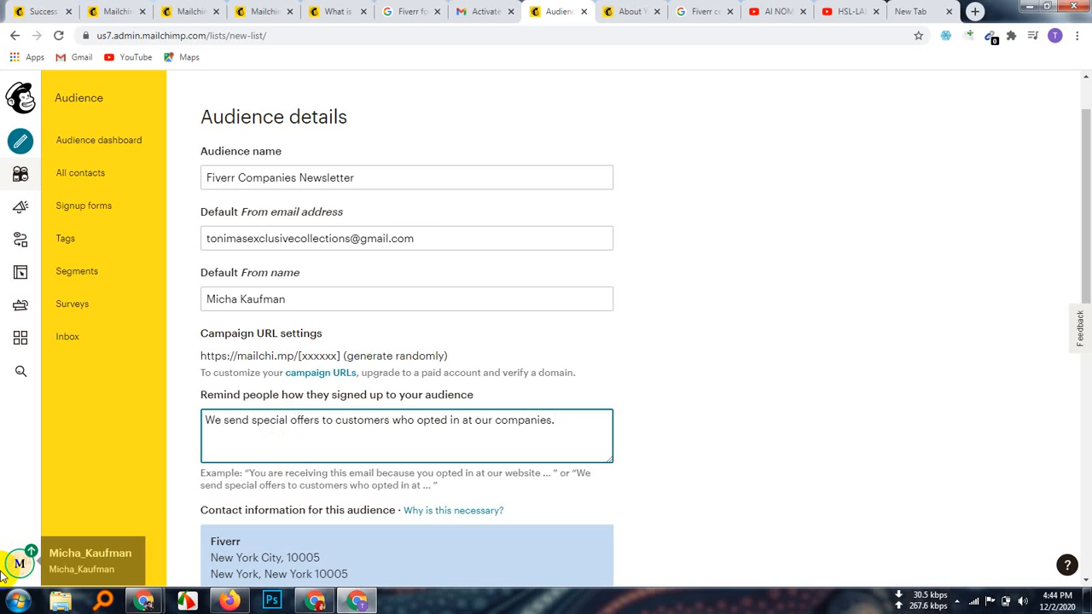
scroll(260, 470, down, 2)
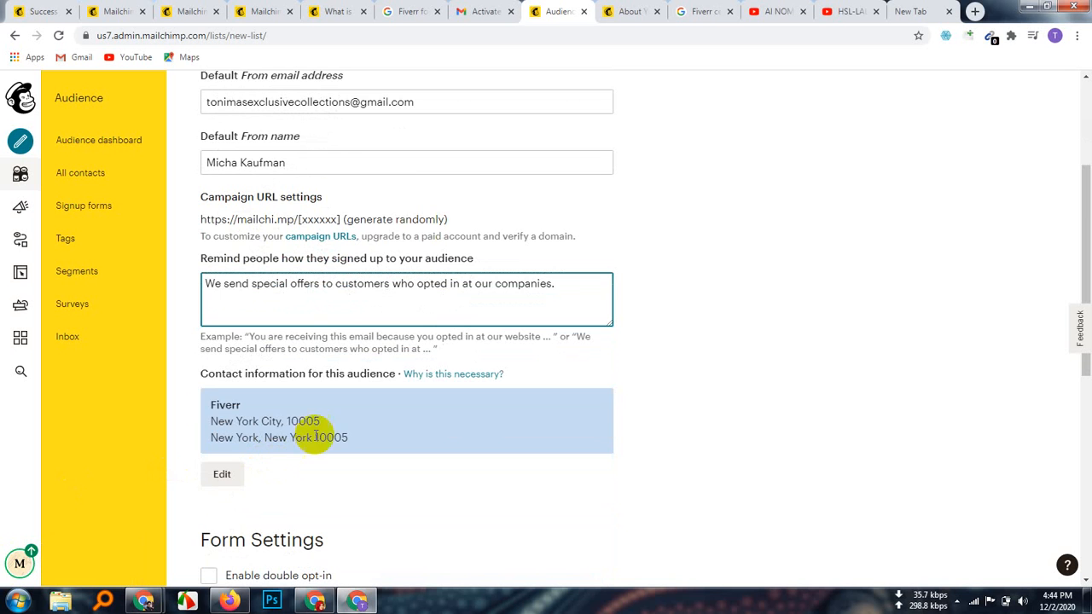
Step: Scroll down past the double opt-in and GDPR options to the Notifications section
scroll(444, 446, down, 2)
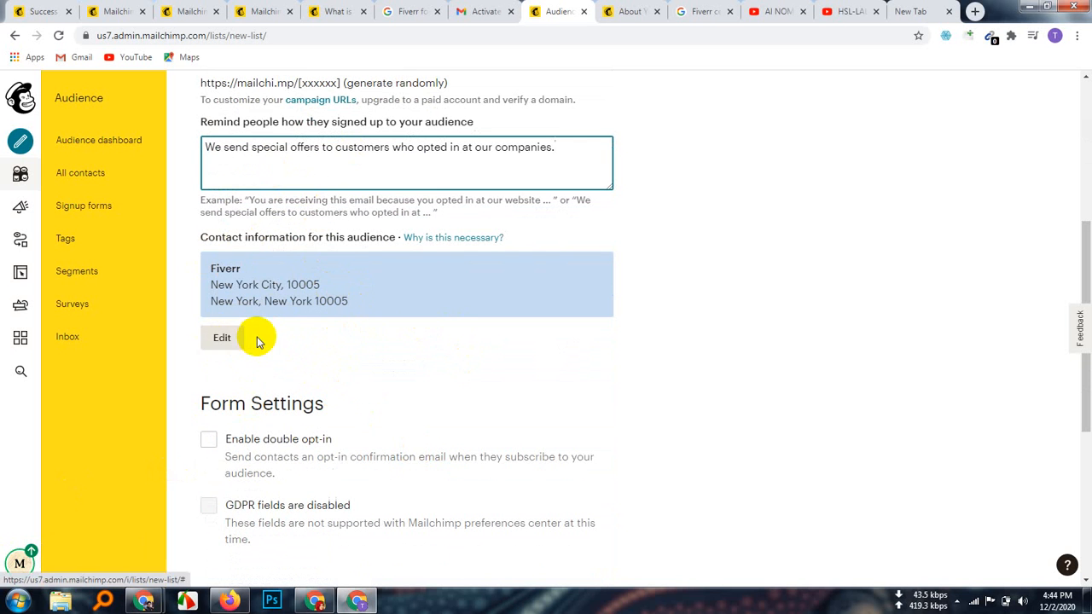
scroll(358, 356, down, 2)
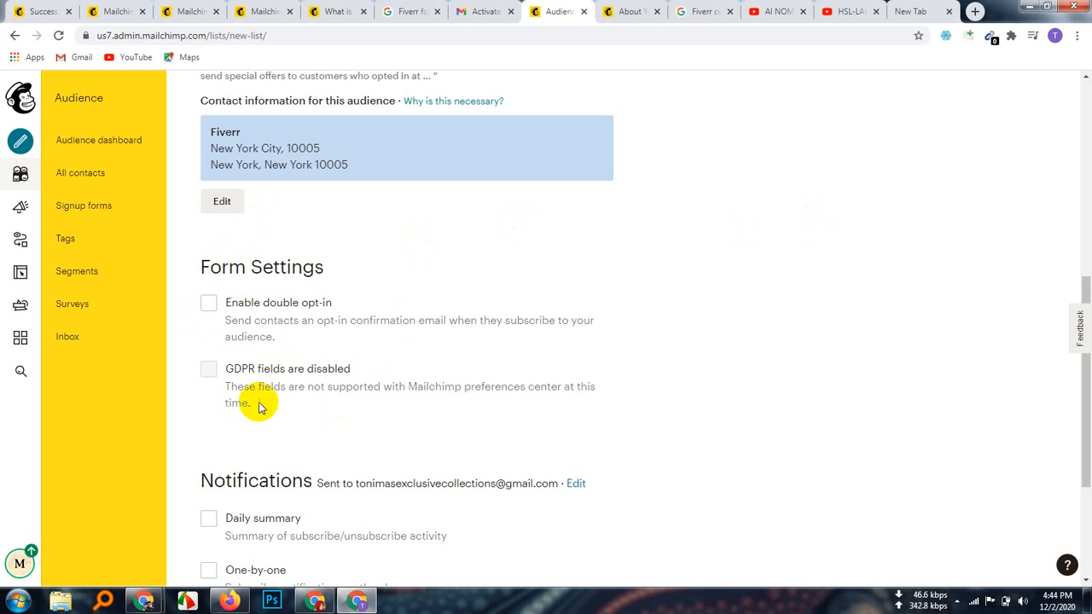
scroll(259, 401, down, 2)
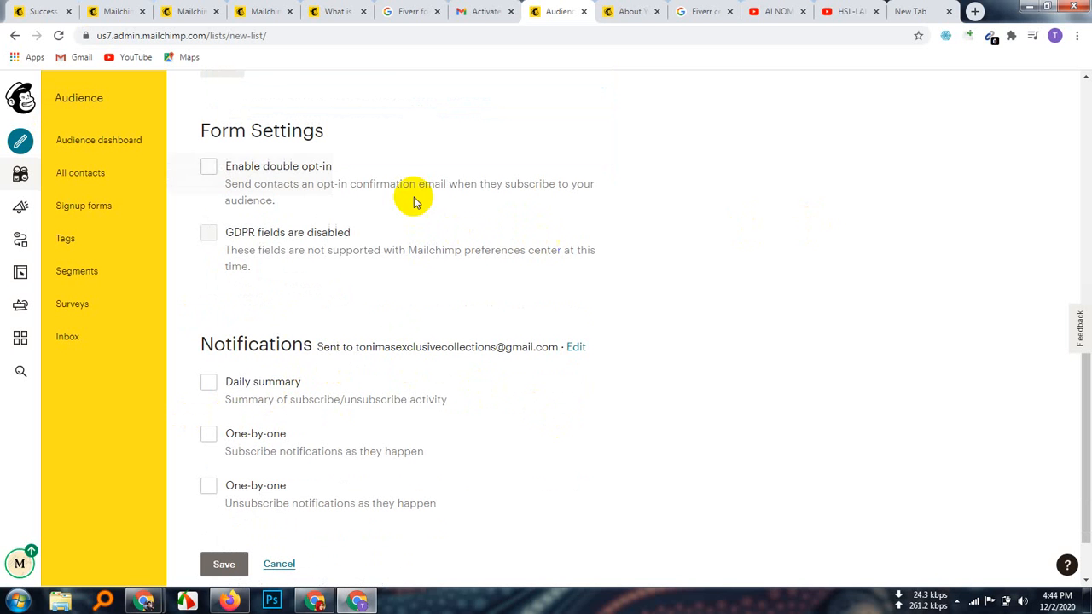
scroll(422, 353, down, 1)
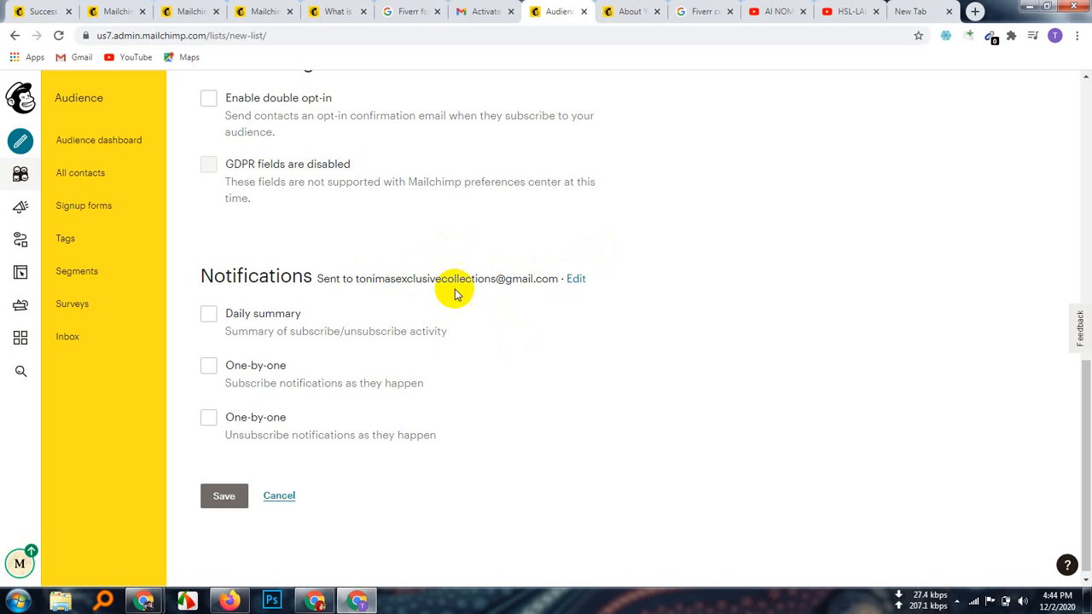
Step: Enable the daily summary and both one-by-one subscribe notifications, then save the Fiverr Companies Newsletter audience
click(577, 279)
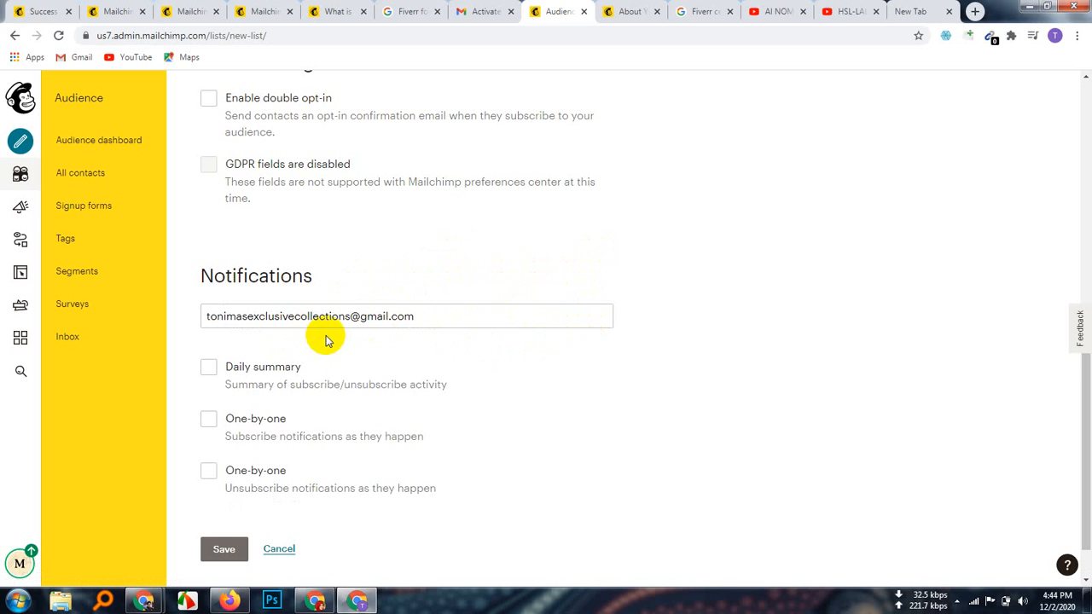
click(568, 424)
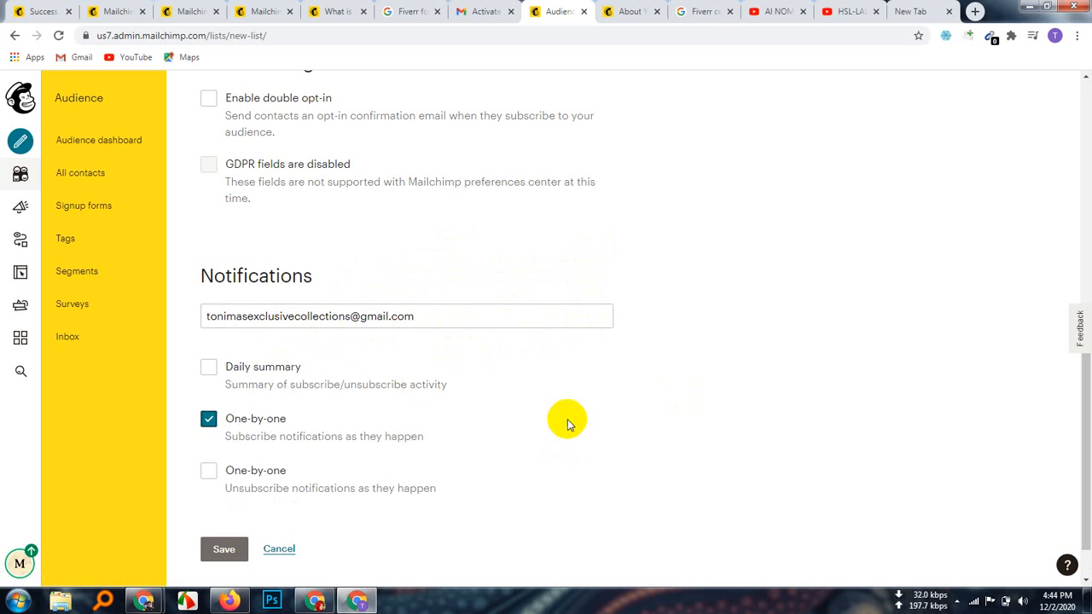
scroll(388, 365, down, 1)
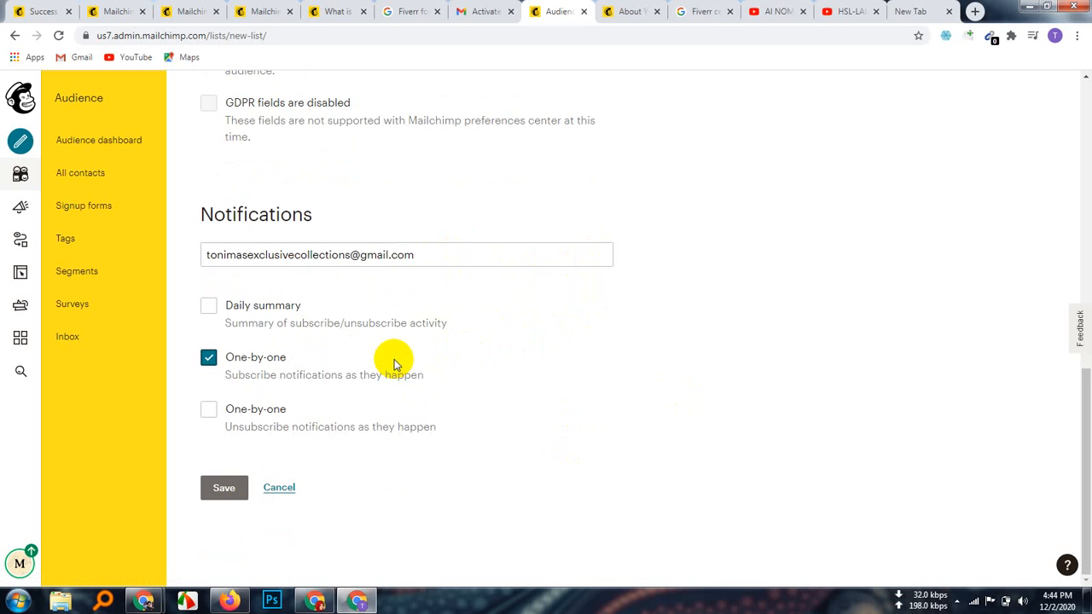
click(491, 317)
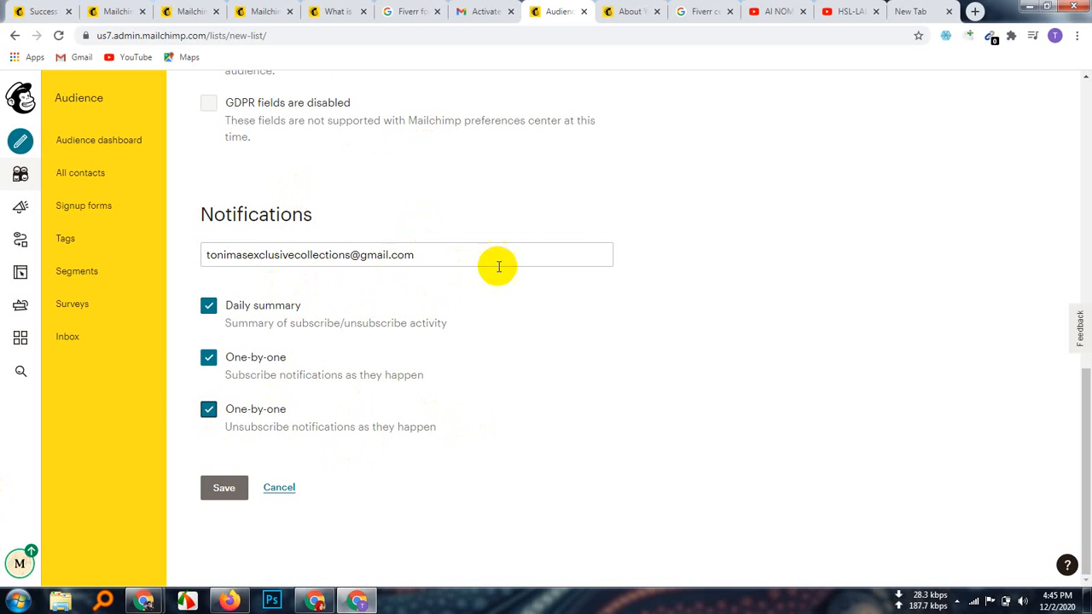
click(471, 260)
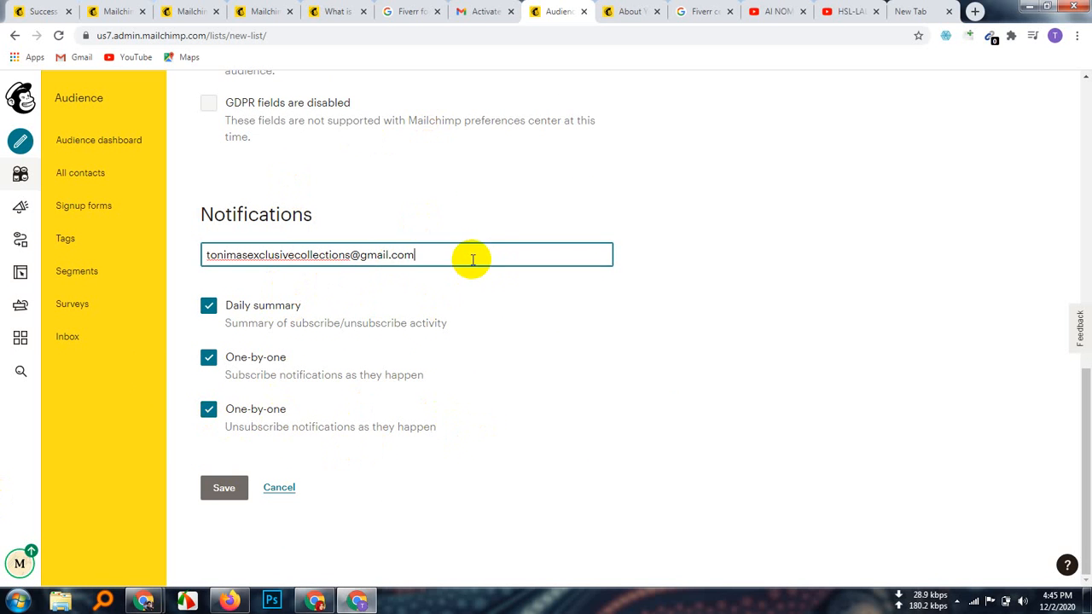
click(224, 487)
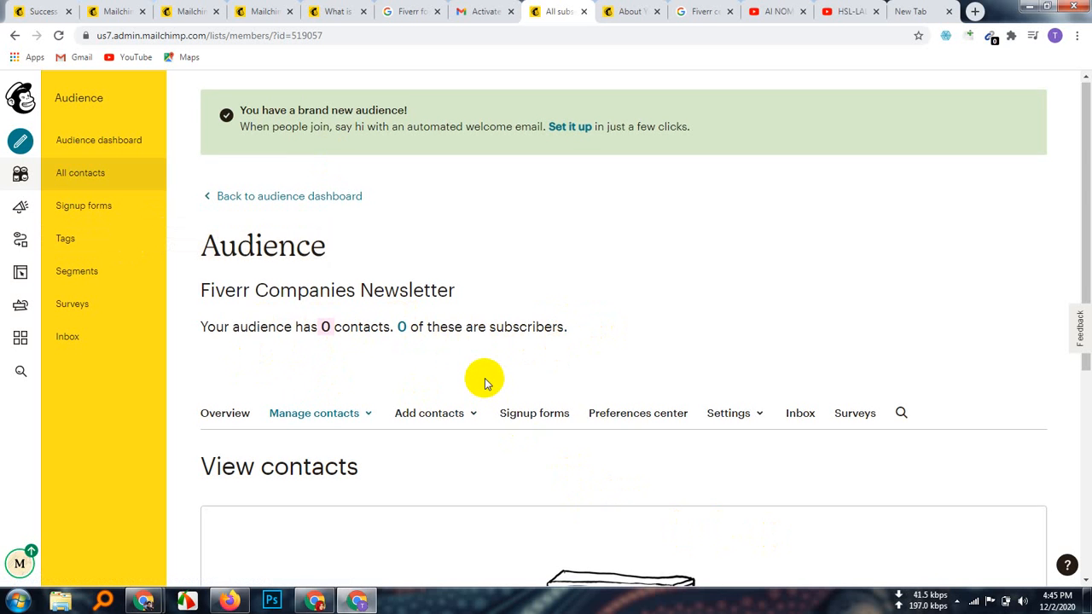
Step: Start the Import contacts flow from the empty audience's contacts page
scroll(485, 380, down, 5)
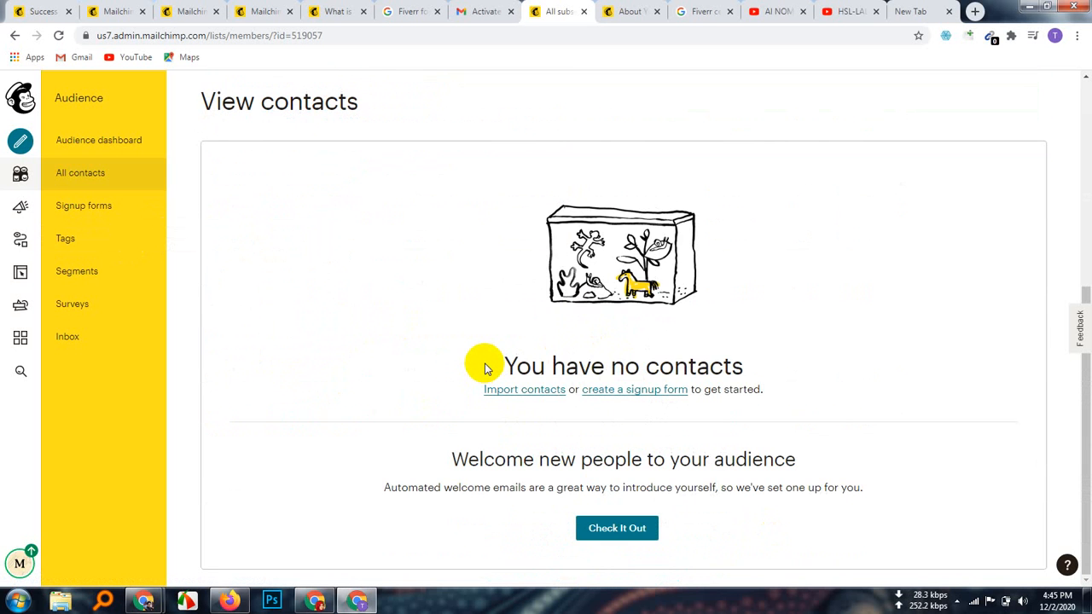
scroll(484, 365, up, 3)
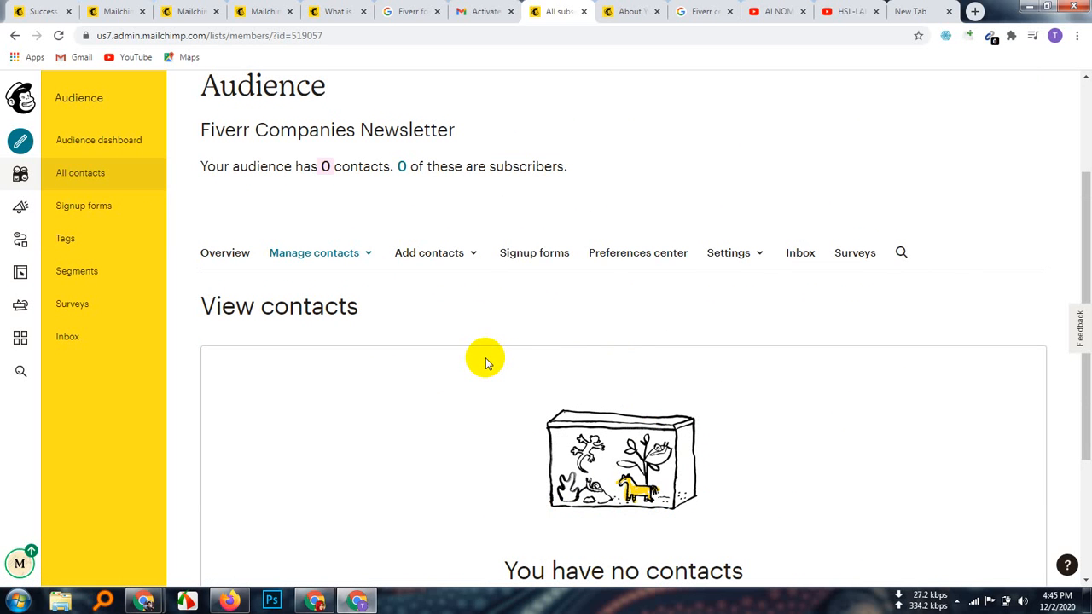
scroll(572, 456, down, 2)
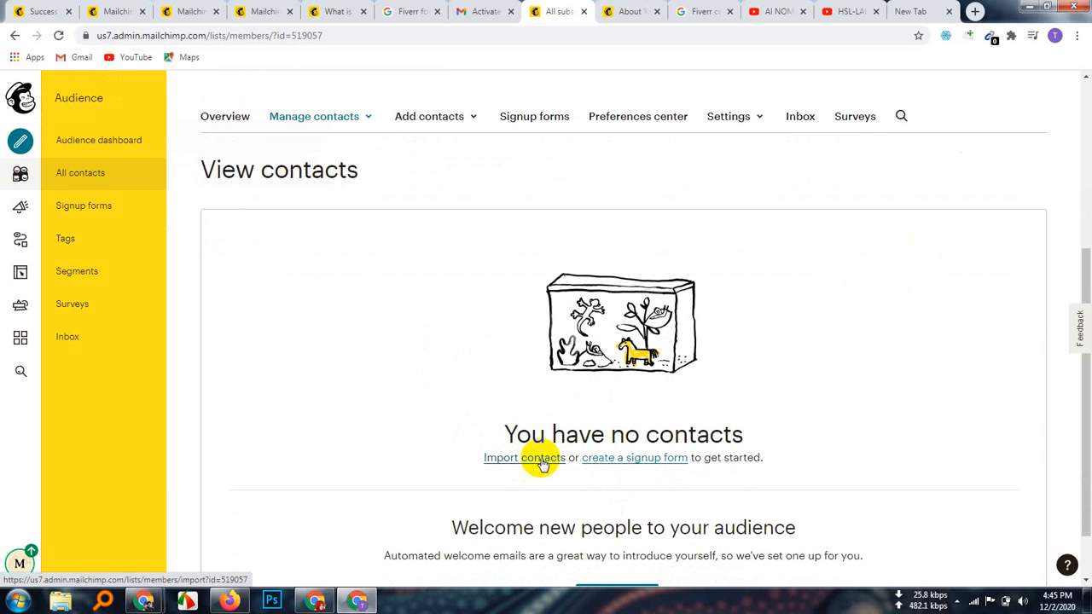
scroll(538, 486, down, 1)
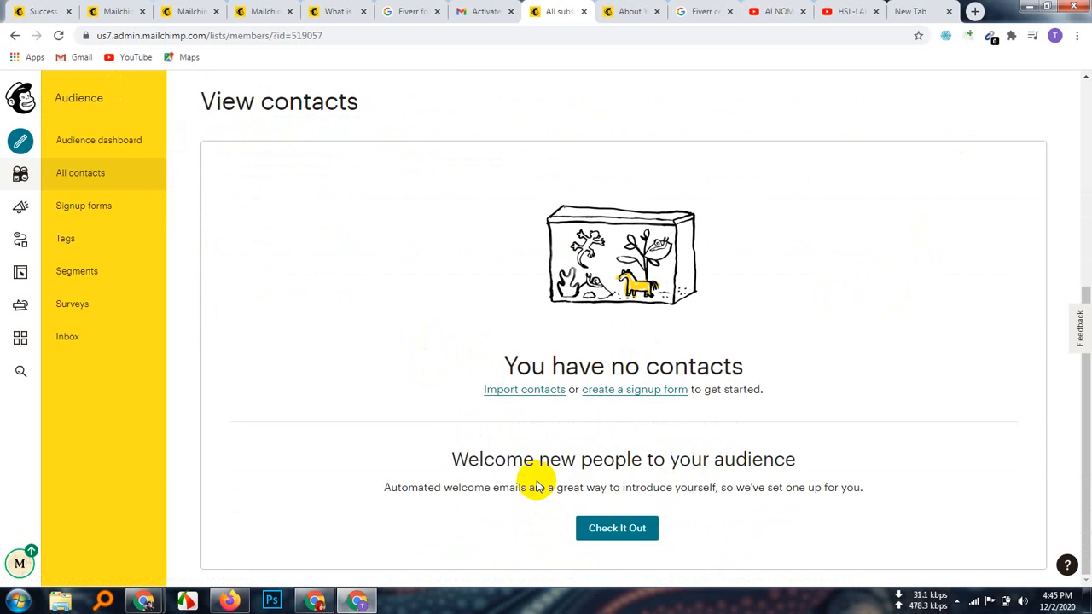
click(534, 389)
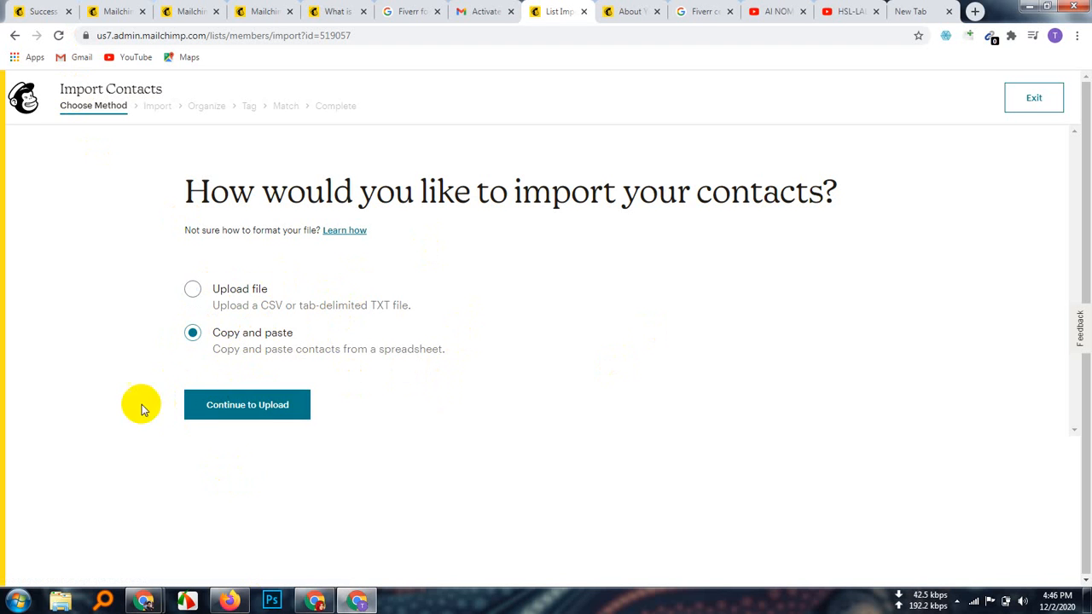
Step: Choose Copy and paste, reach the paste-contacts field, and minimize Chrome
click(274, 411)
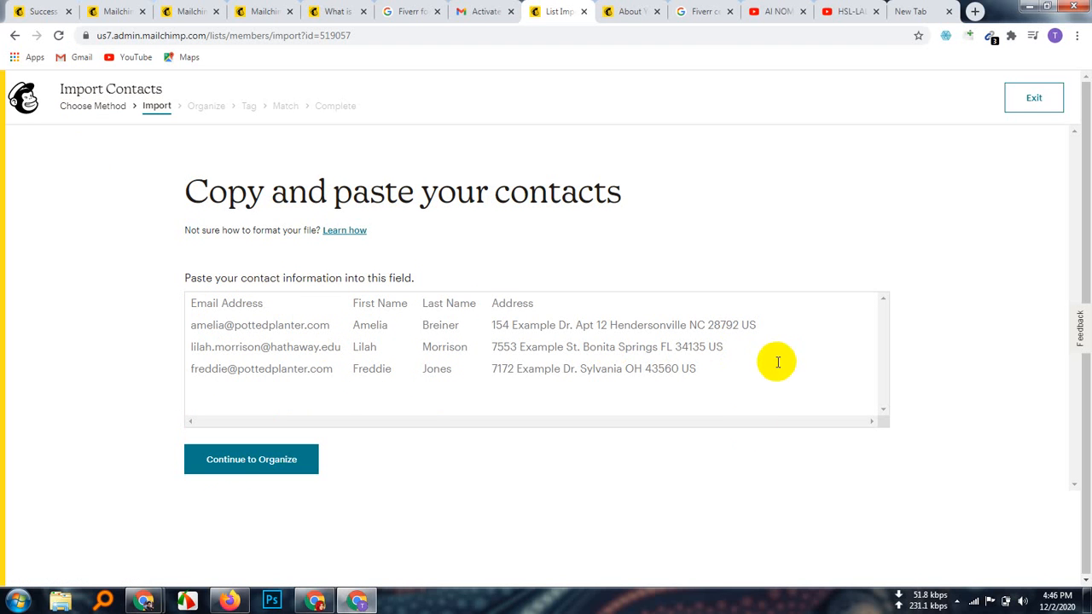
click(265, 320)
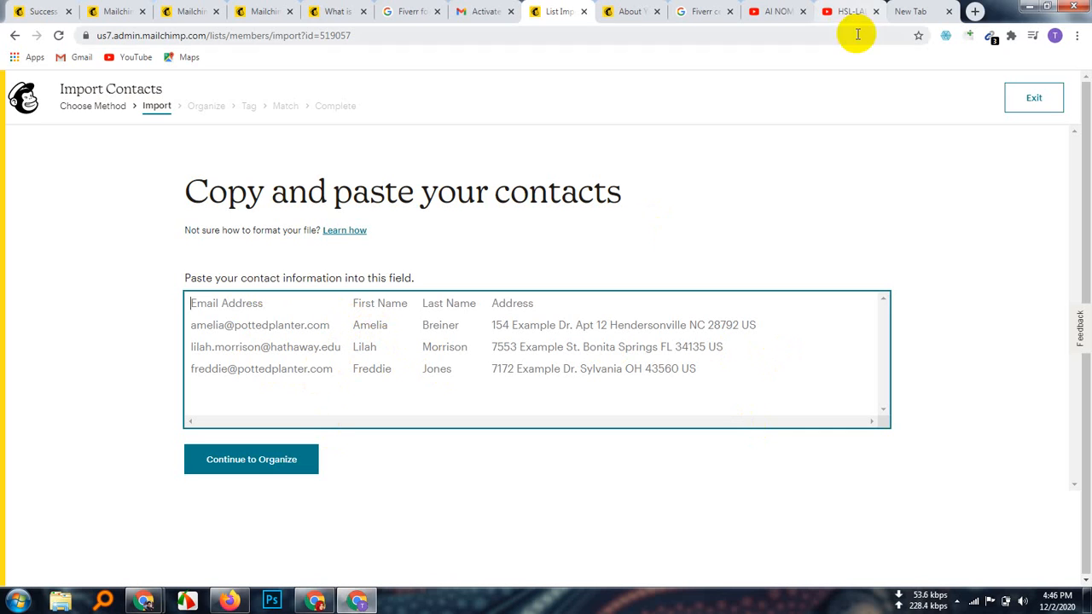
click(1028, 11)
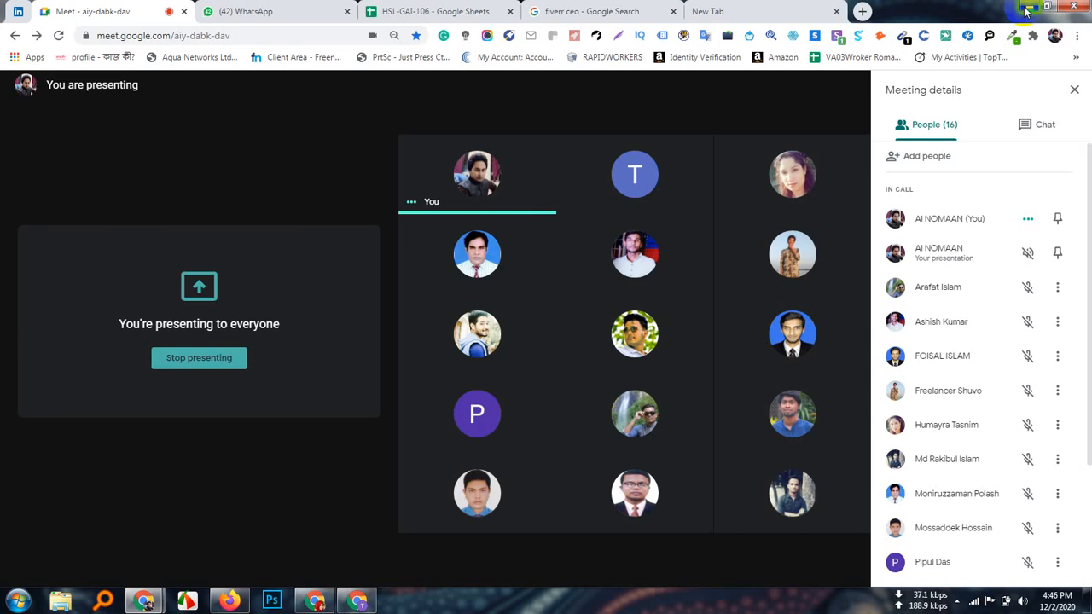
Step: Minimize the Google Meet window and clear the desktop icon selection
click(1028, 9)
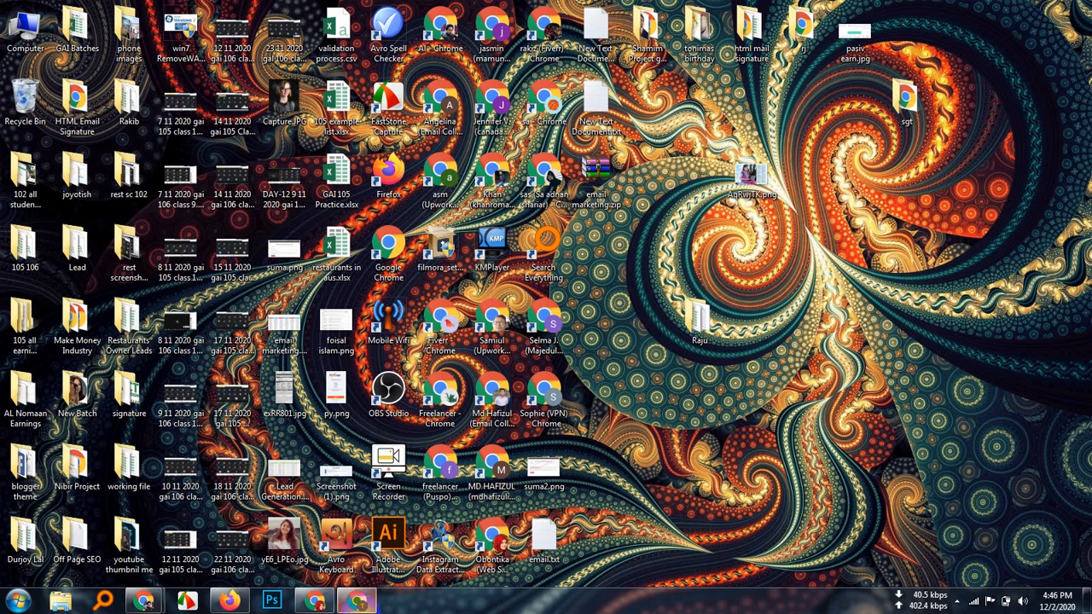
mouse_move(361, 603)
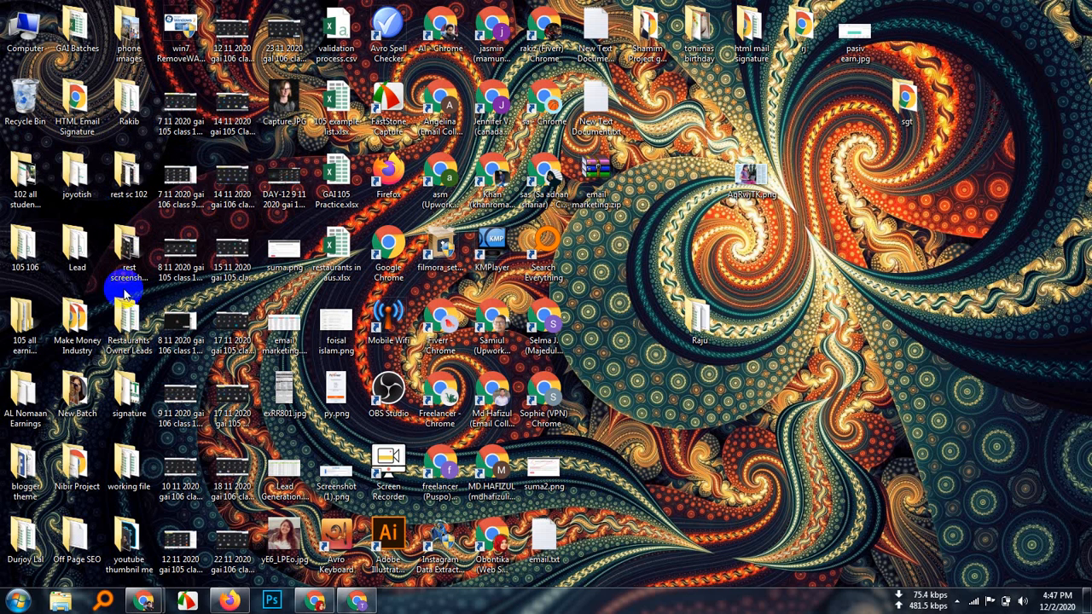
click(164, 465)
click(139, 395)
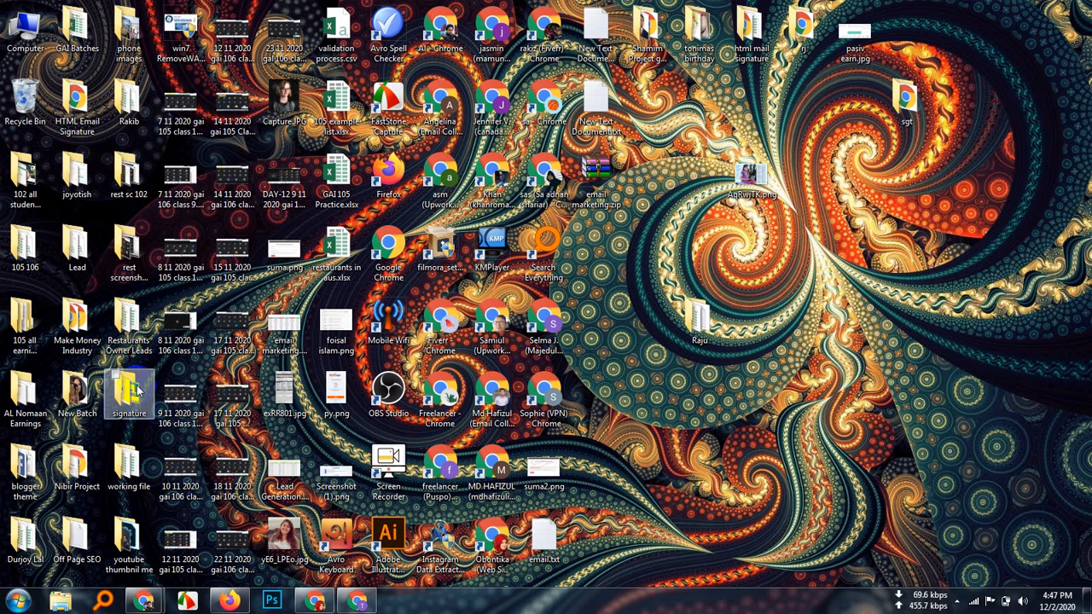
click(139, 433)
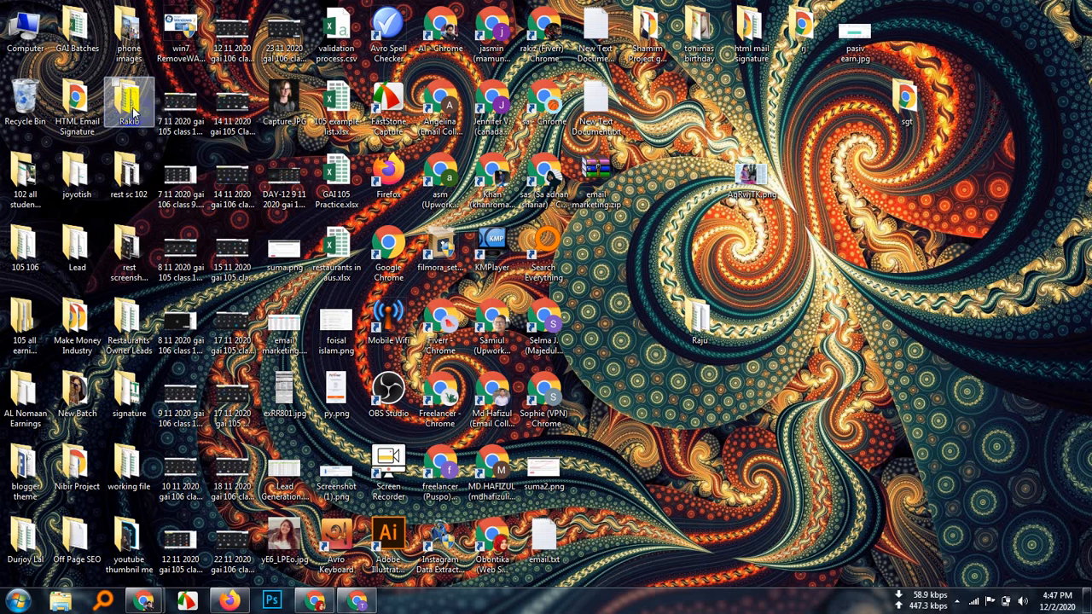
click(140, 132)
click(73, 135)
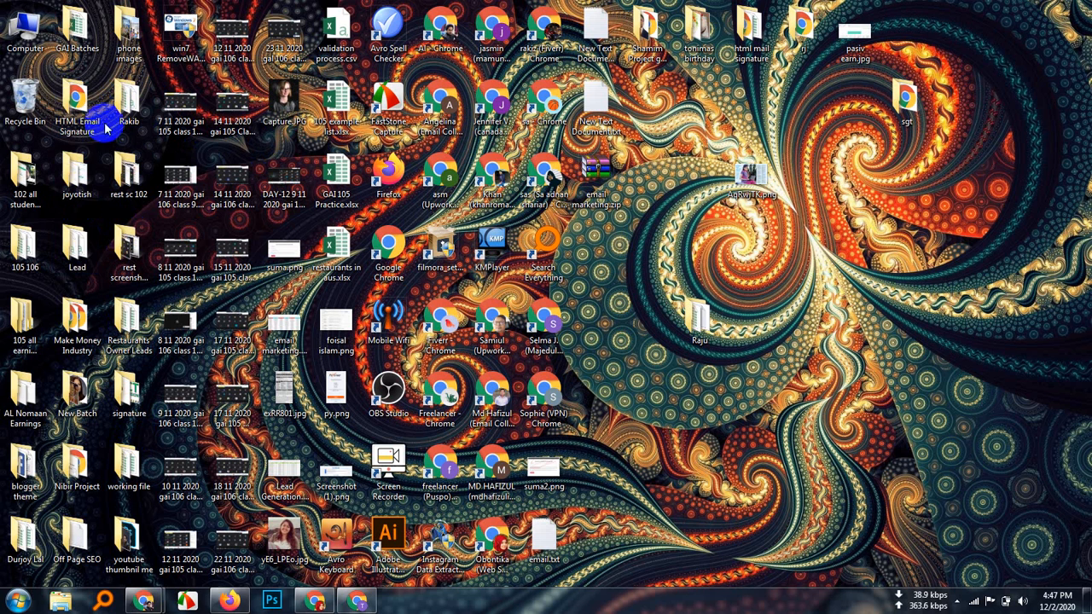
click(183, 6)
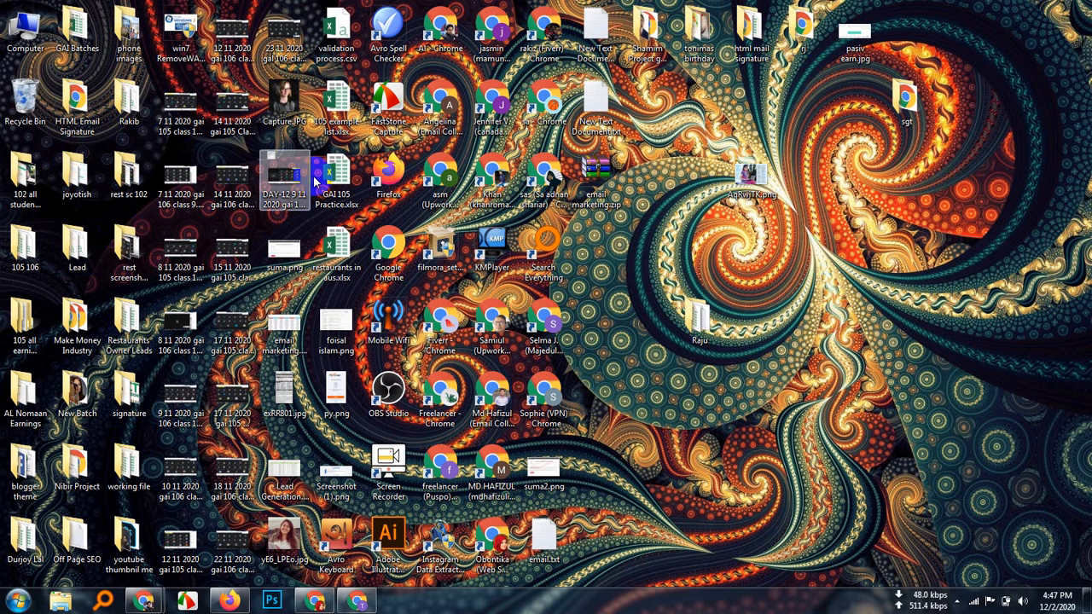
Step: Open the working file folder maximized and launch the USA Roofing Contractor Owner Leads workbook
double_click(127, 468)
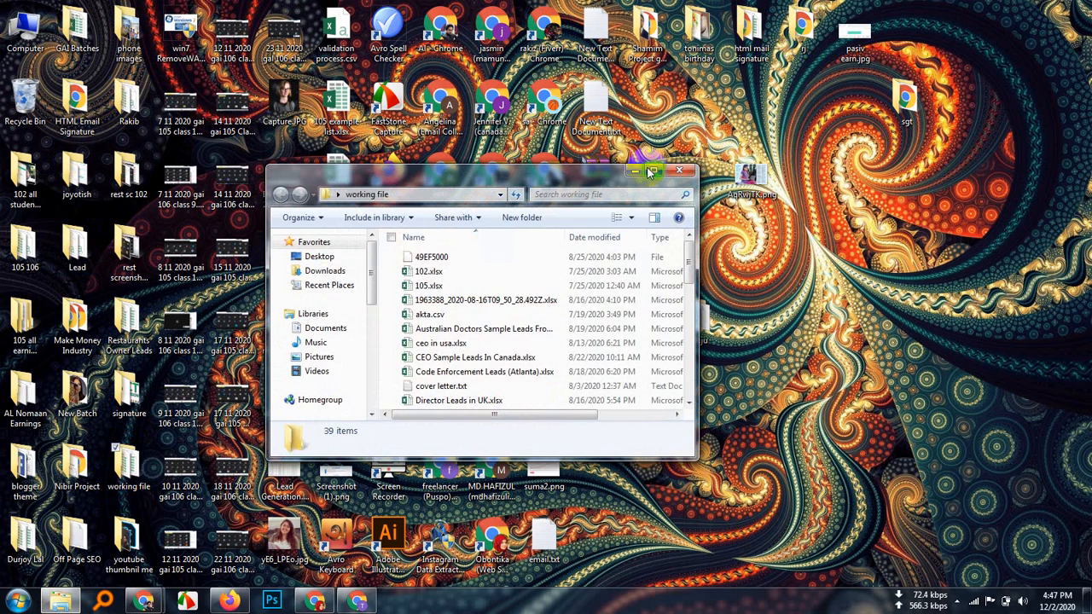
click(654, 170)
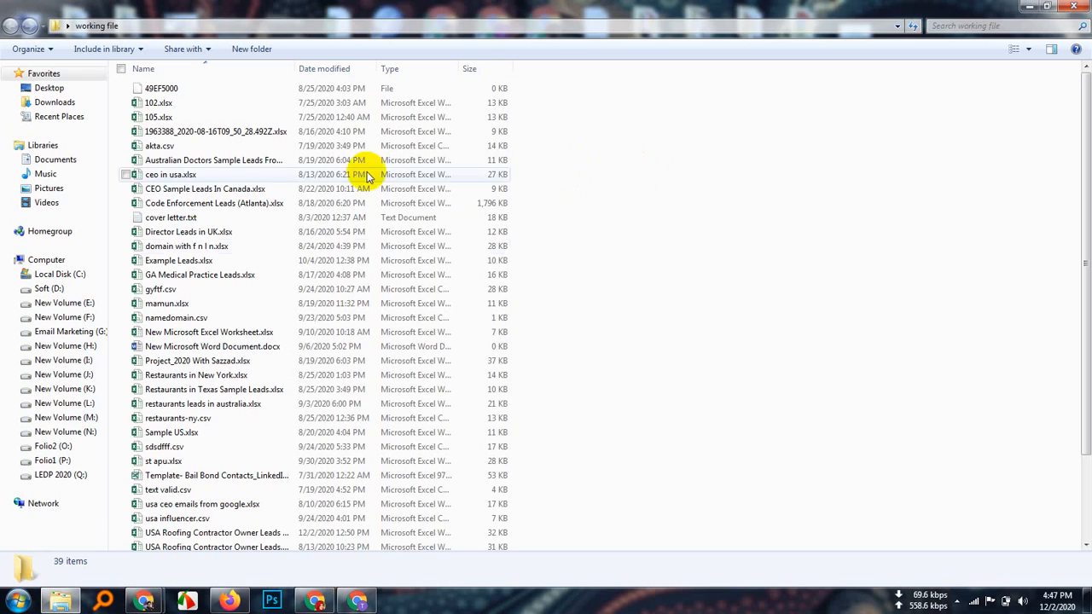
click(226, 536)
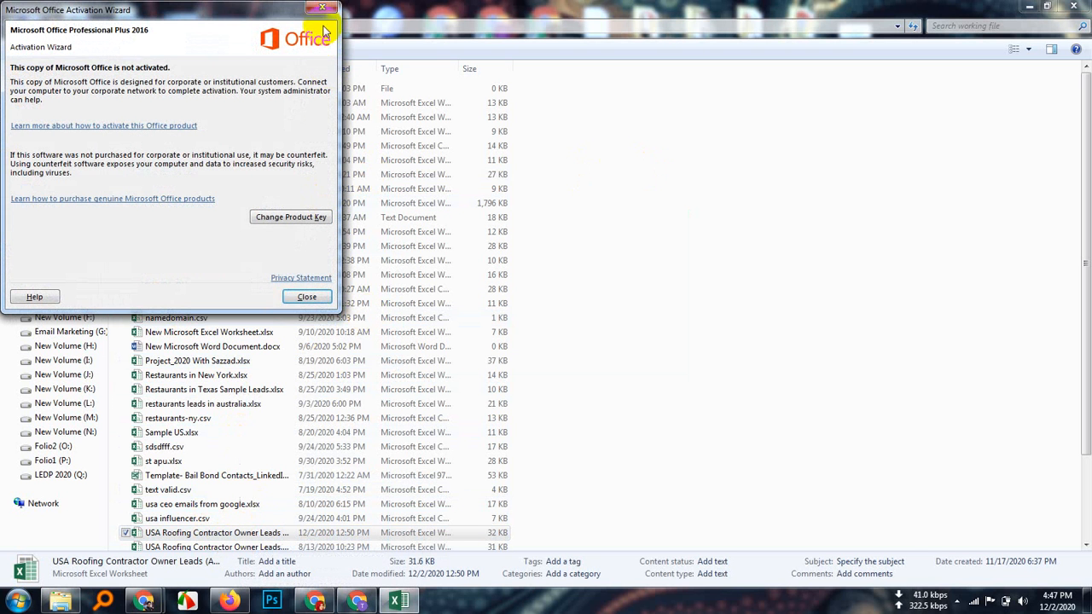
Step: Dismiss the Office activation notice and bring the roofing leads workbook into full view
click(305, 297)
click(109, 43)
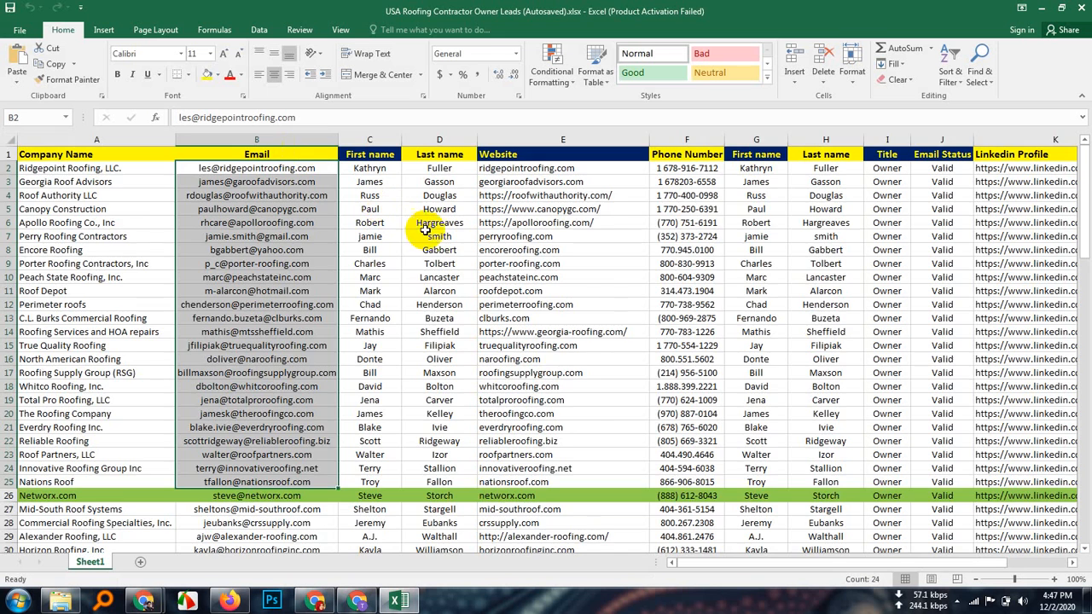
scroll(329, 346, down, 7)
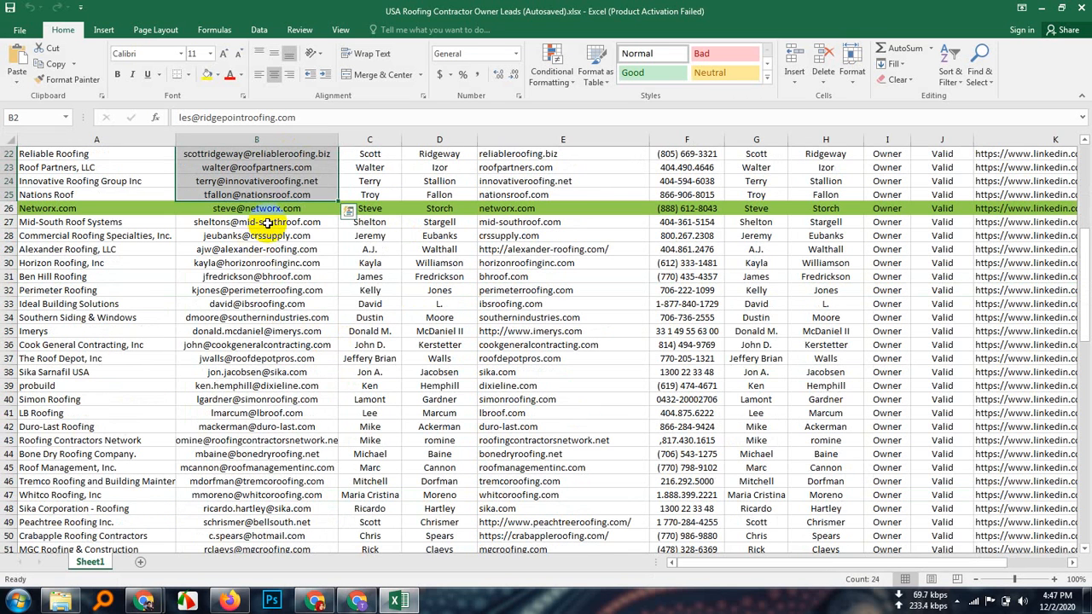
Step: Copy the email addresses in cells B27:B48 of the Email column
drag(267, 221, 285, 508)
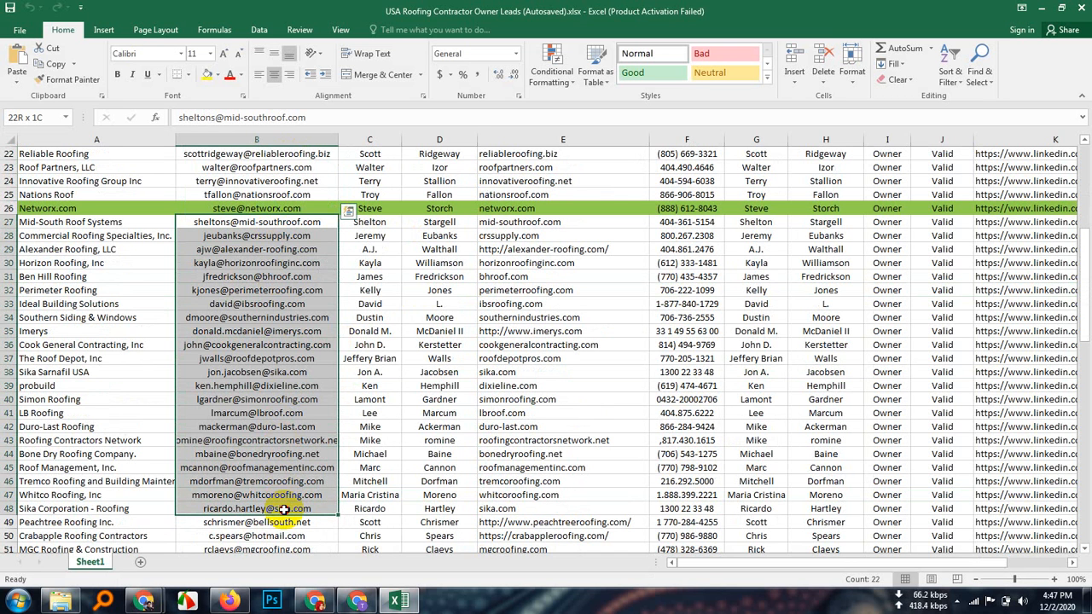
drag(284, 509, 284, 509)
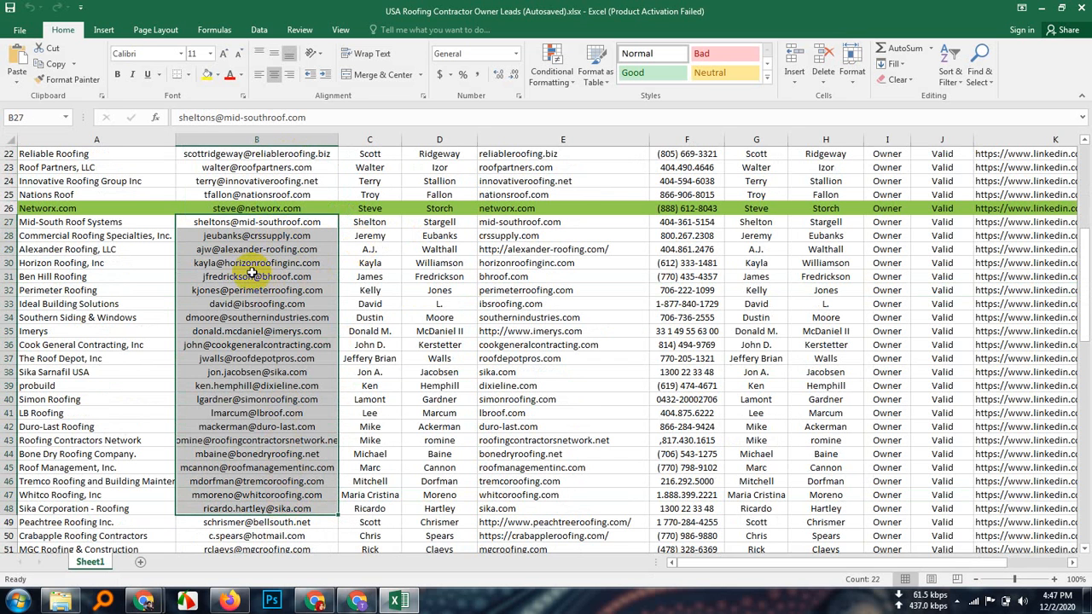
click(282, 234)
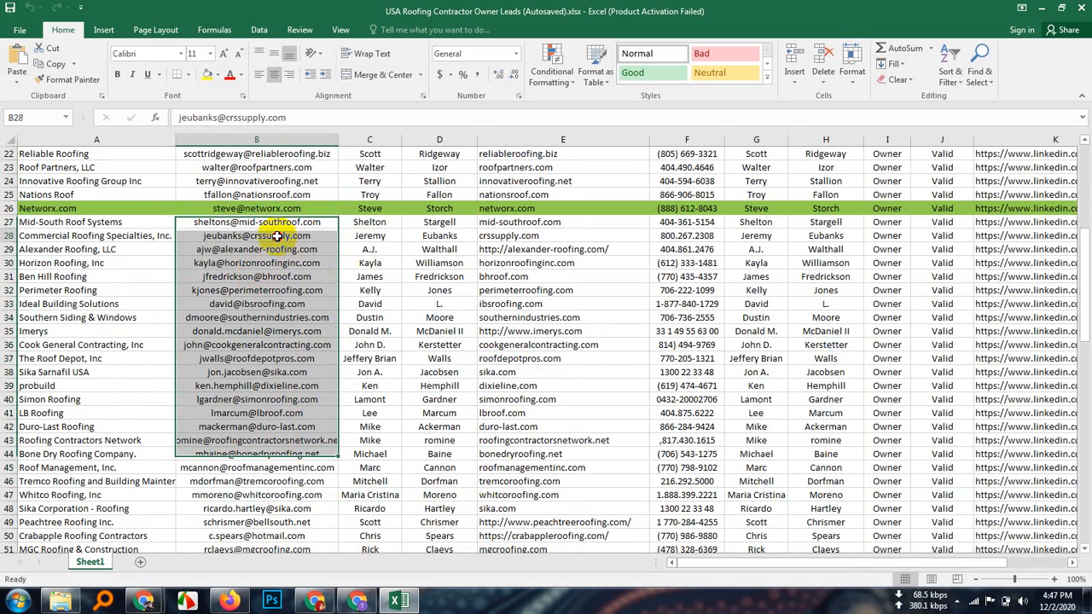
drag(266, 222, 302, 508)
right_click(254, 312)
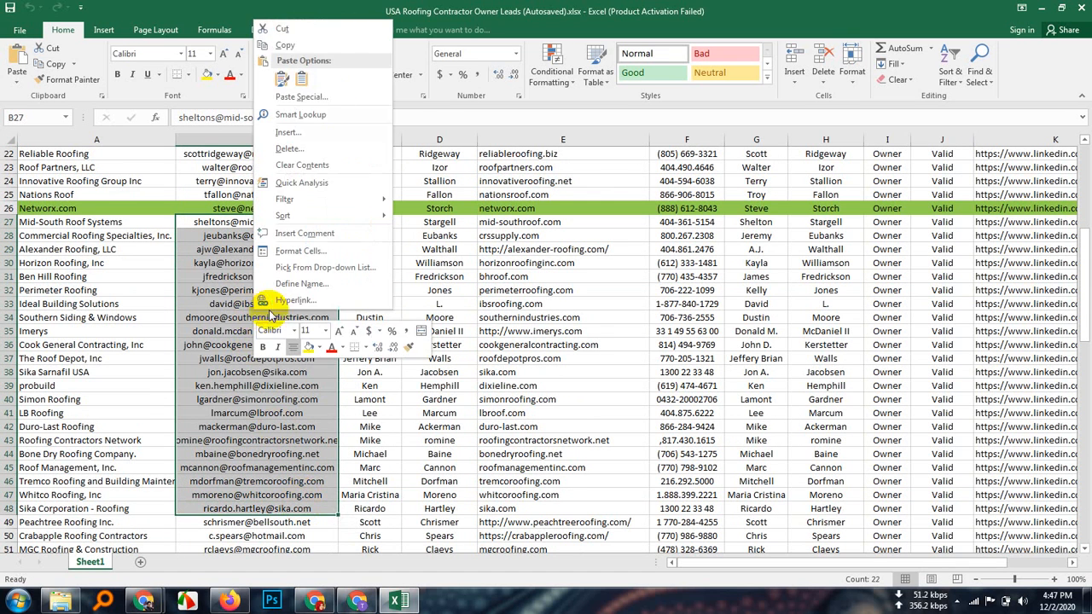
click(305, 45)
Step: Paste the 22 copied email addresses into Mailchimp's 'Paste your contact information' box and check them
click(1037, 8)
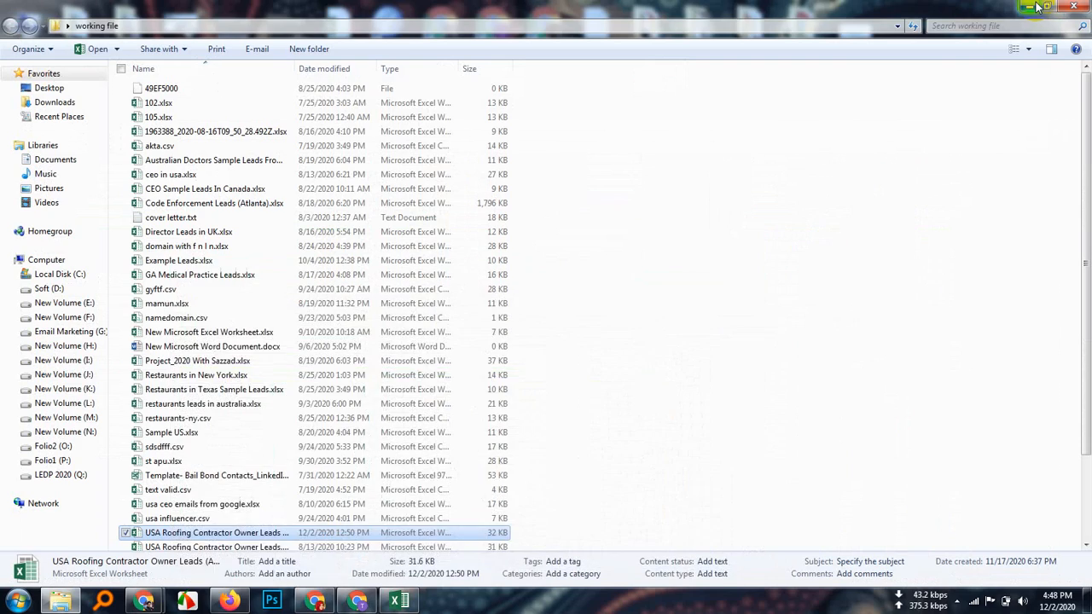
click(352, 599)
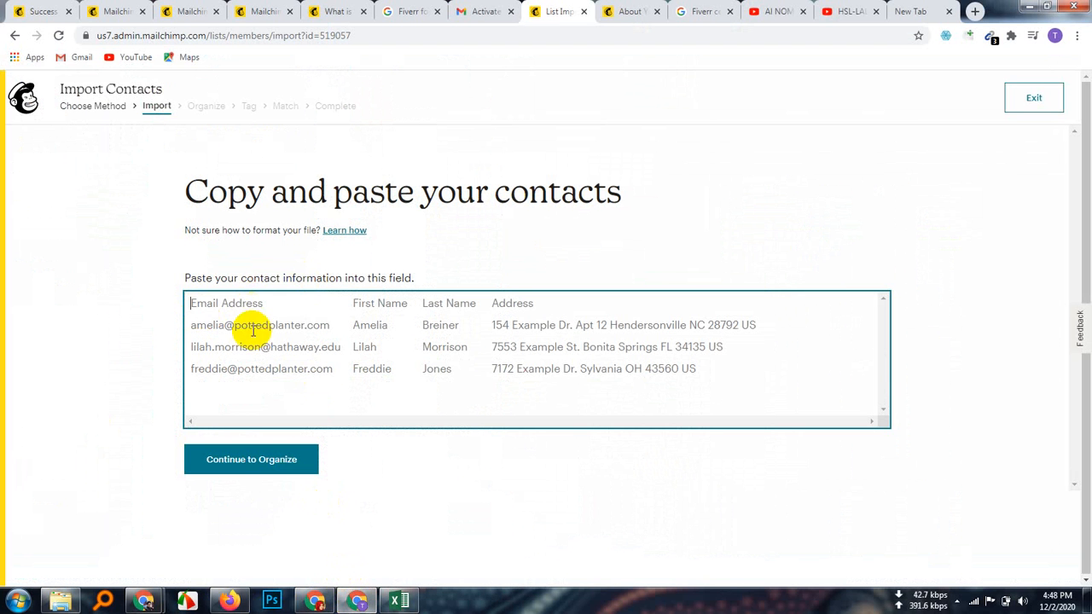
right_click(223, 314)
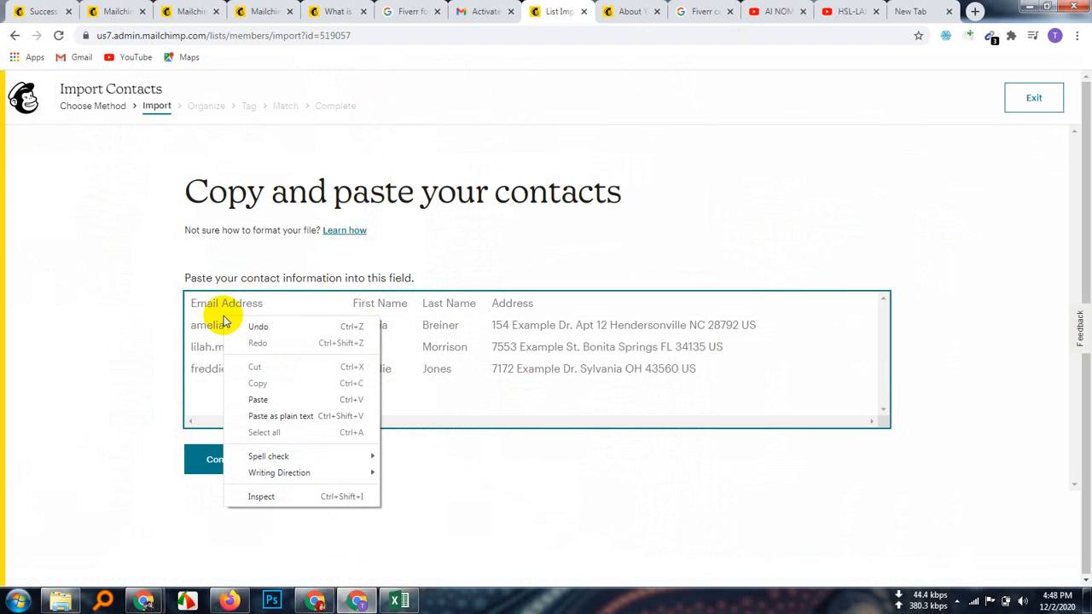
click(280, 401)
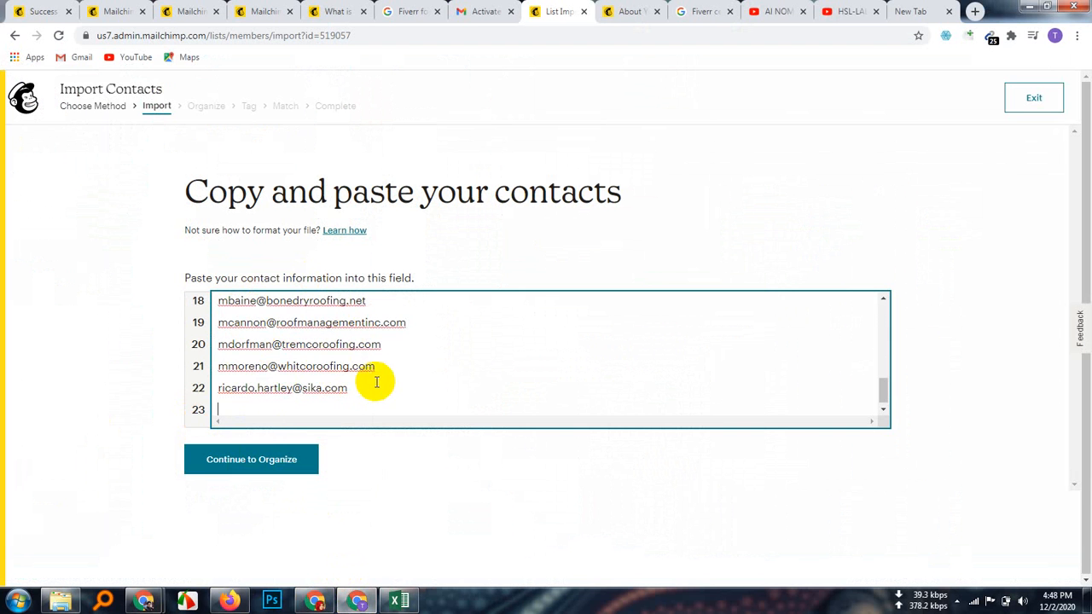
scroll(383, 376, up, 5)
scroll(383, 375, down, 5)
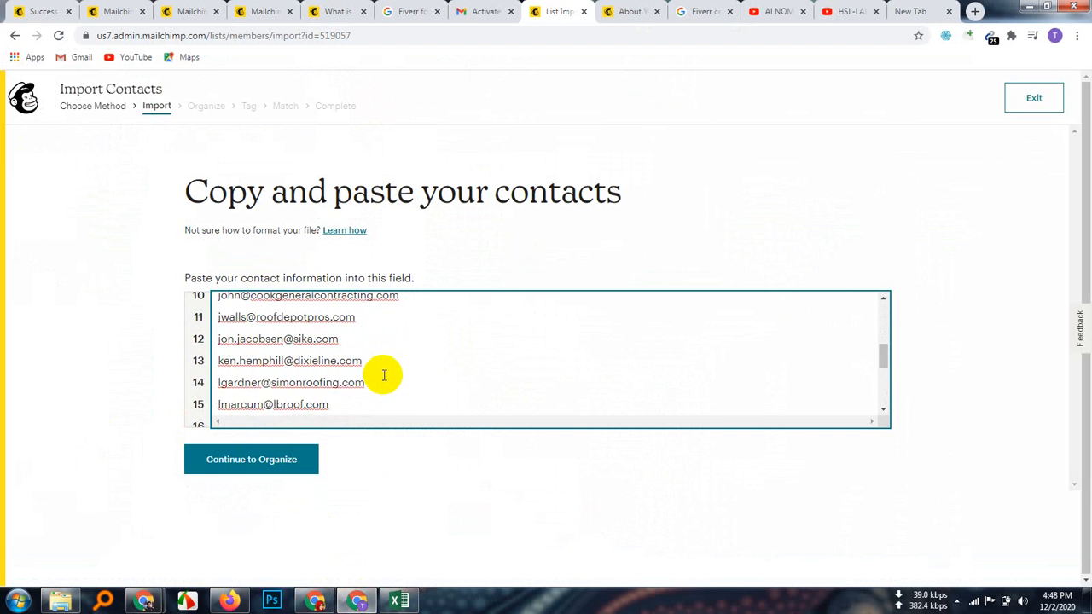
click(108, 311)
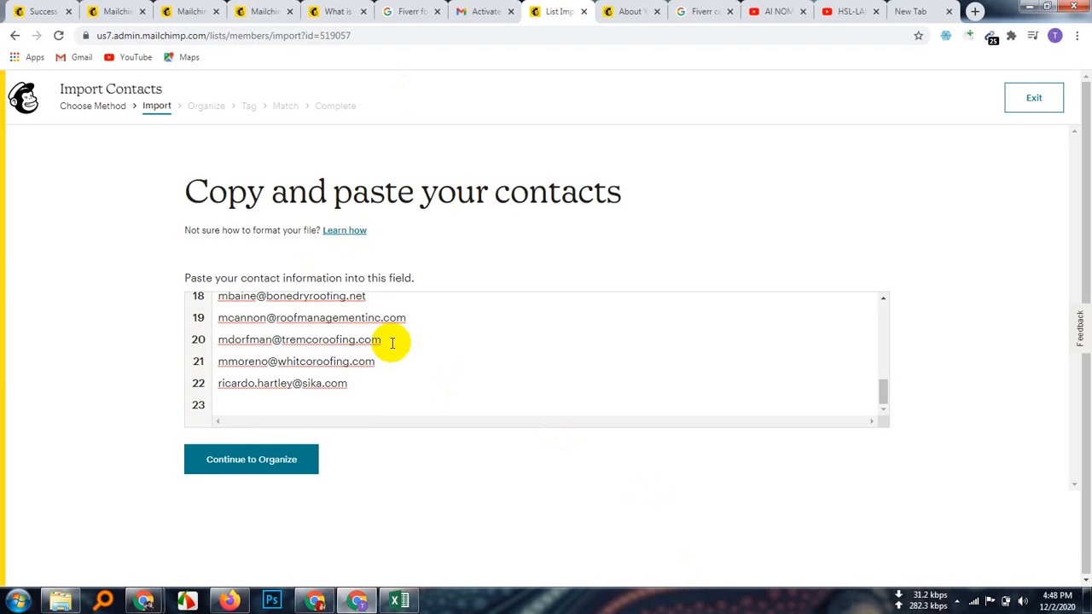
scroll(478, 388, up, 5)
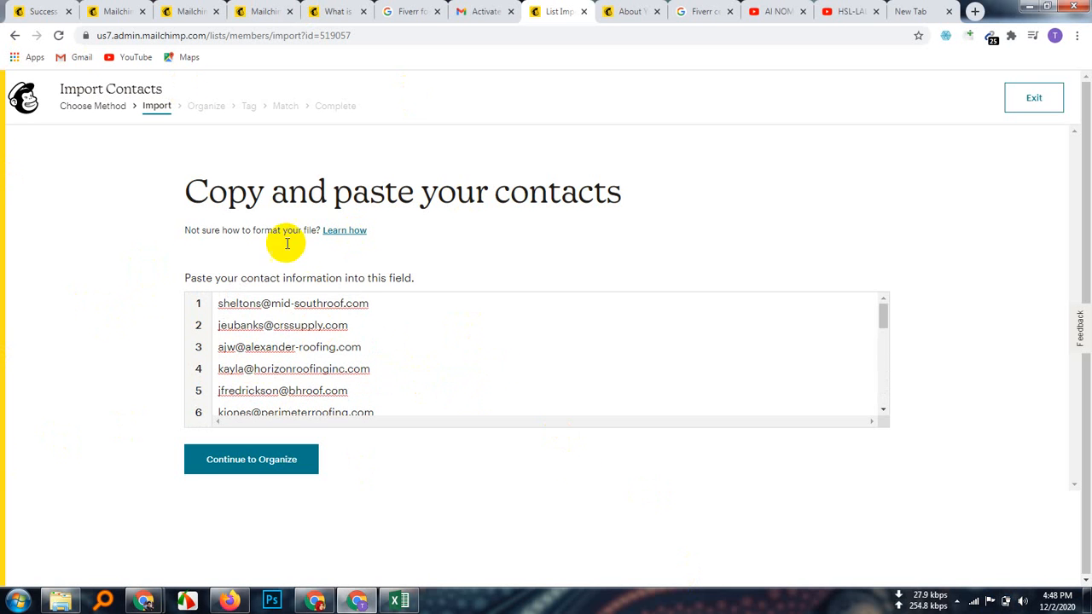
scroll(405, 302, down, 5)
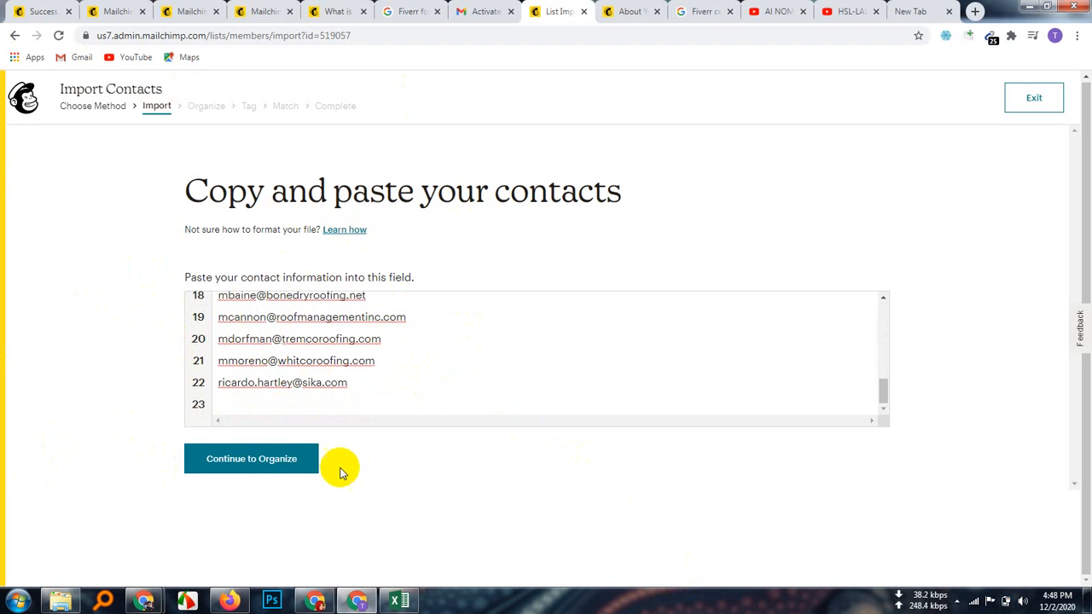
Step: Set the imported contacts to Subscribed with 'Update any existing contacts' enabled
click(259, 466)
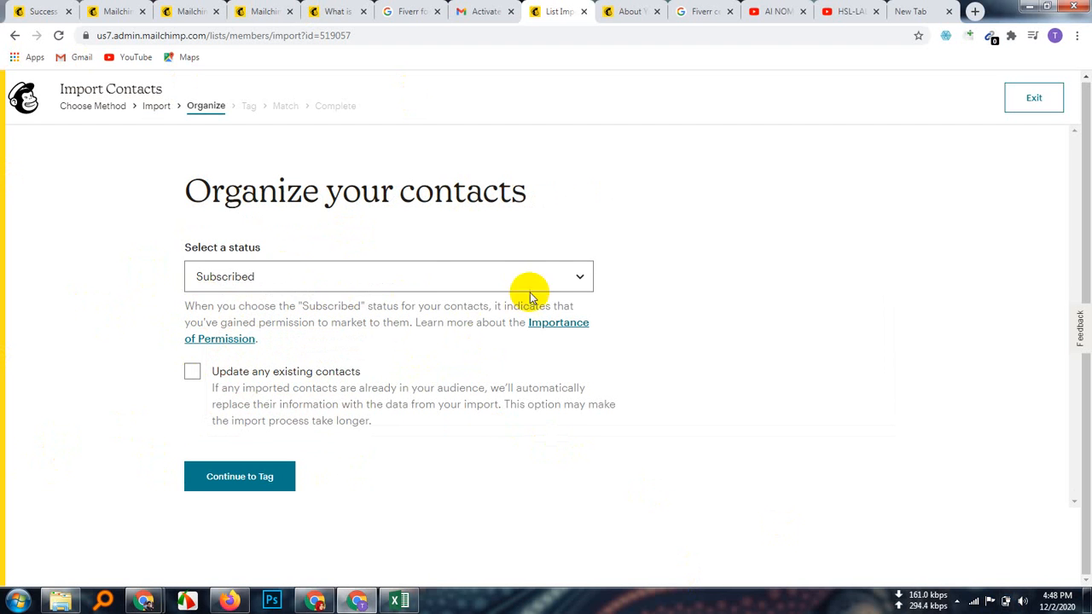
click(582, 286)
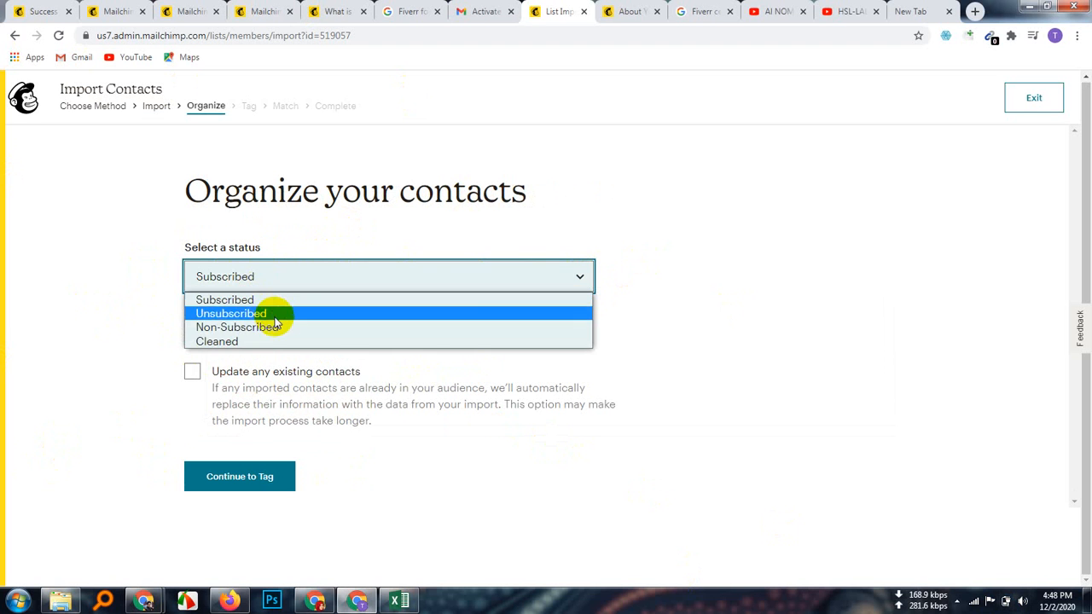
click(205, 299)
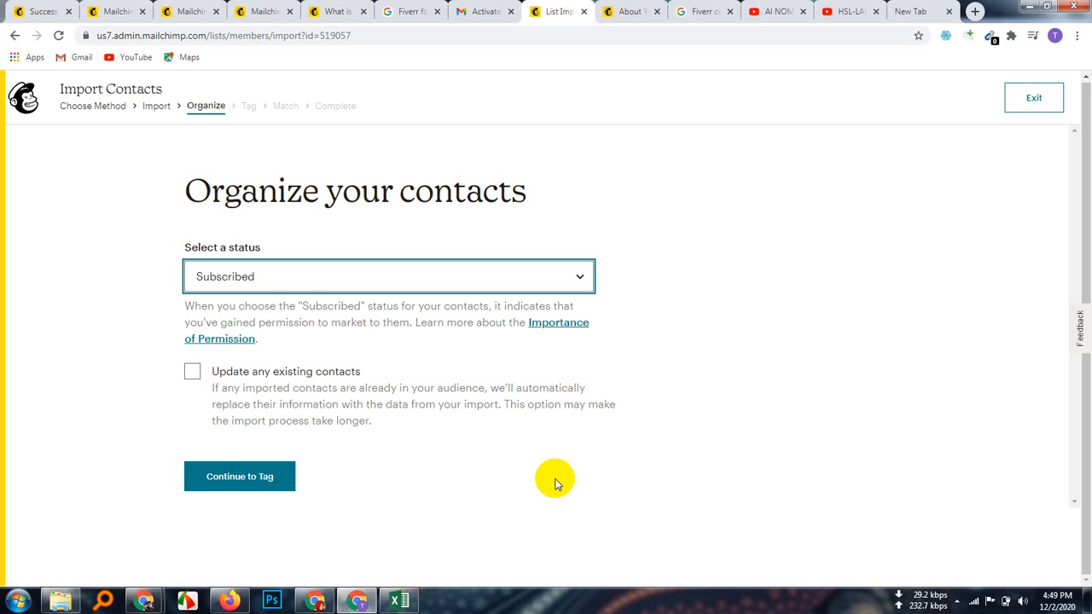
click(195, 376)
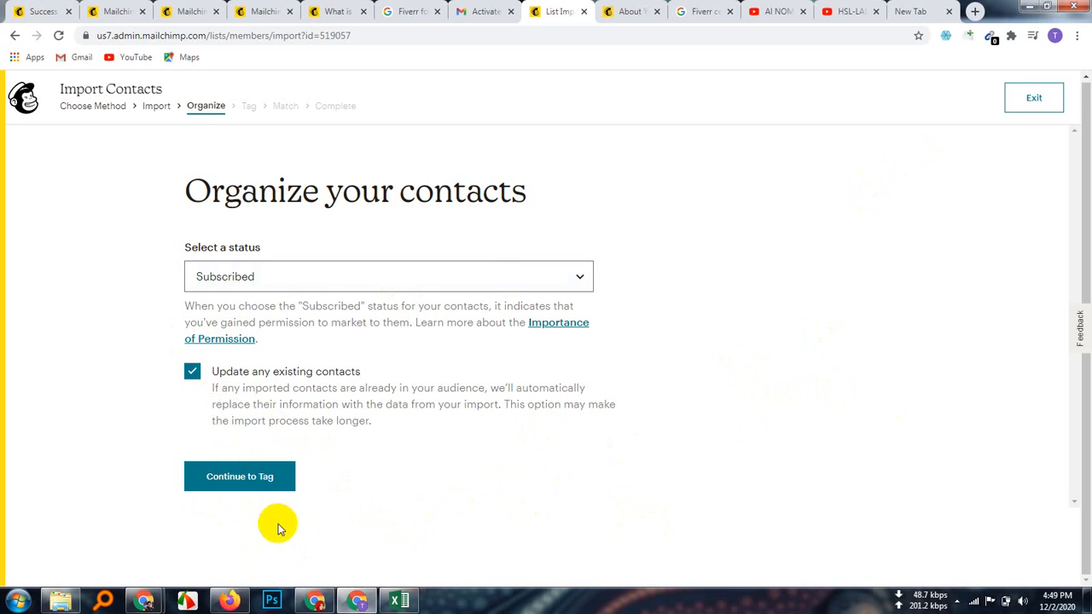
click(244, 485)
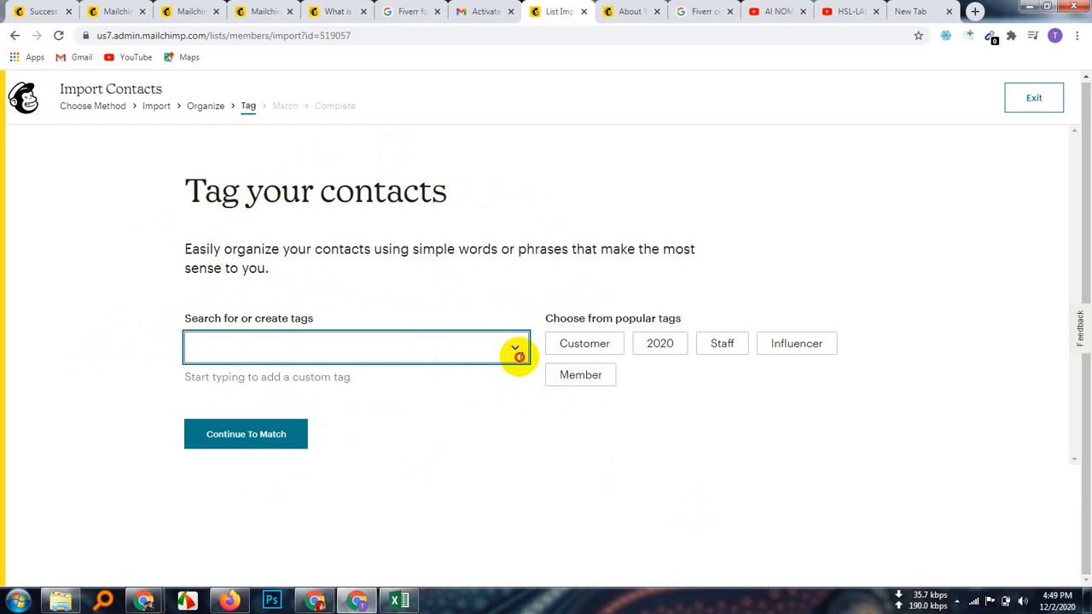
Step: Skip tagging, then finalize and complete the import of 22 new contacts
click(430, 414)
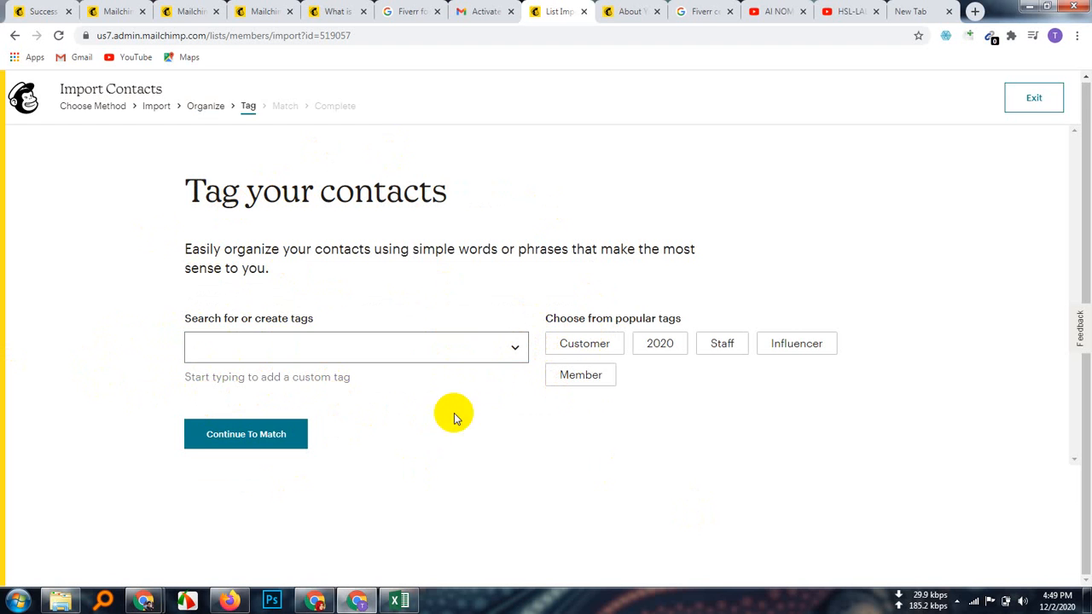
click(255, 442)
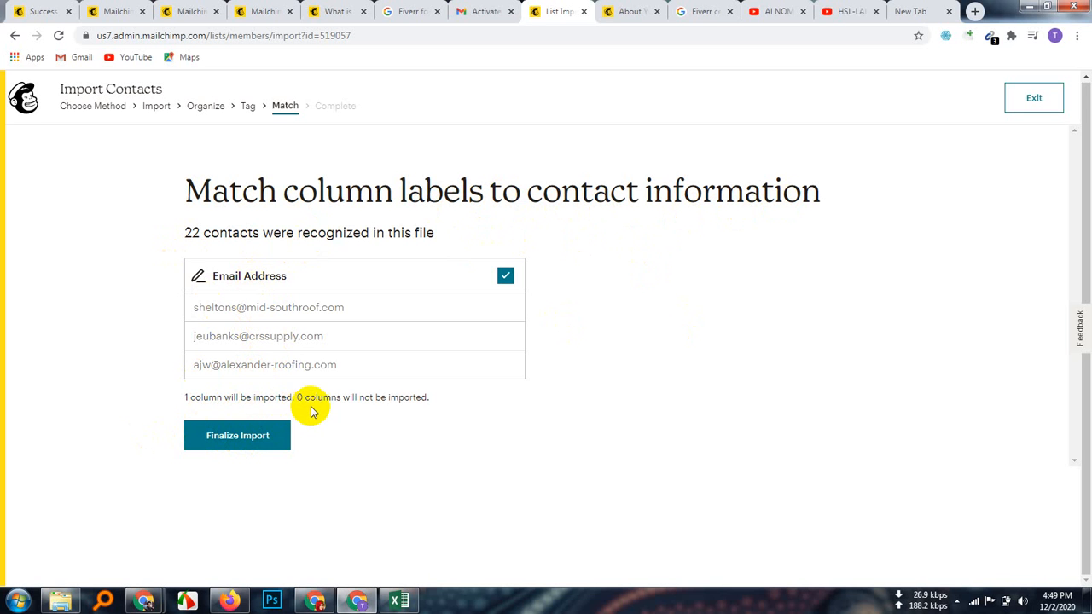
click(256, 445)
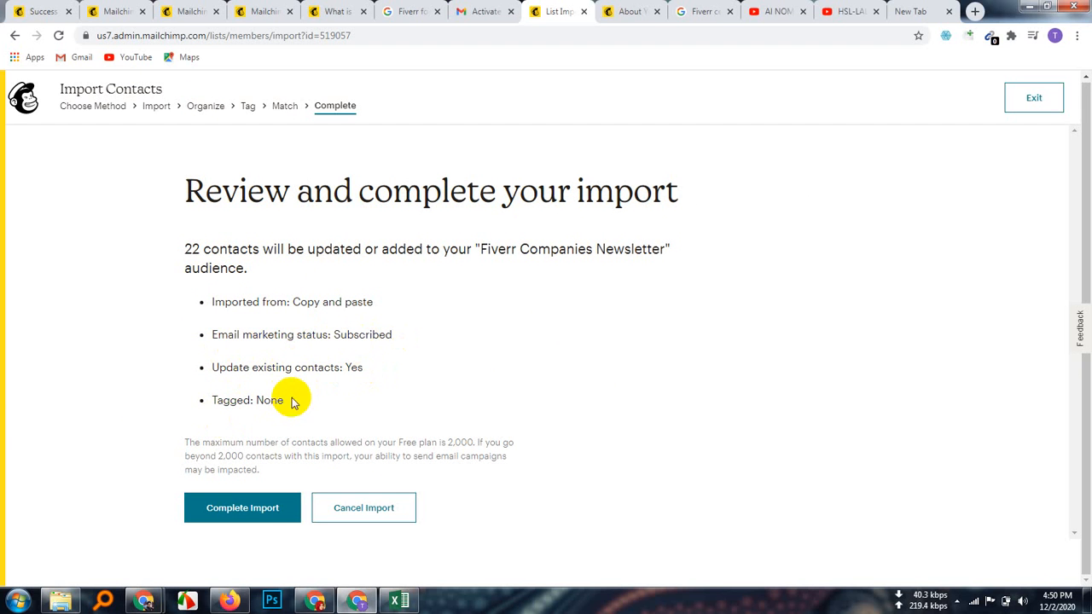
click(243, 520)
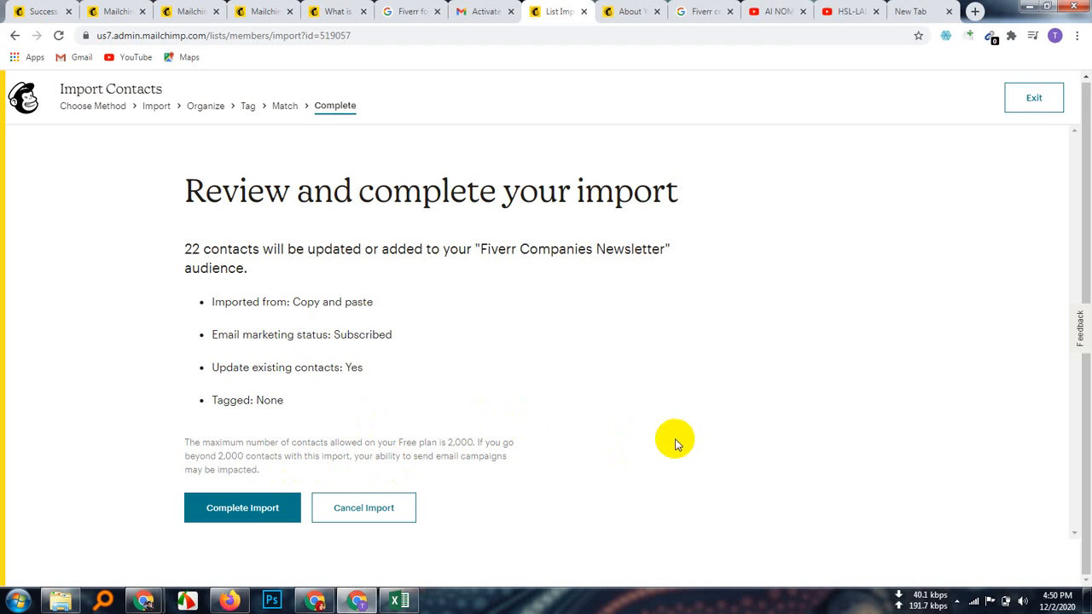
click(244, 511)
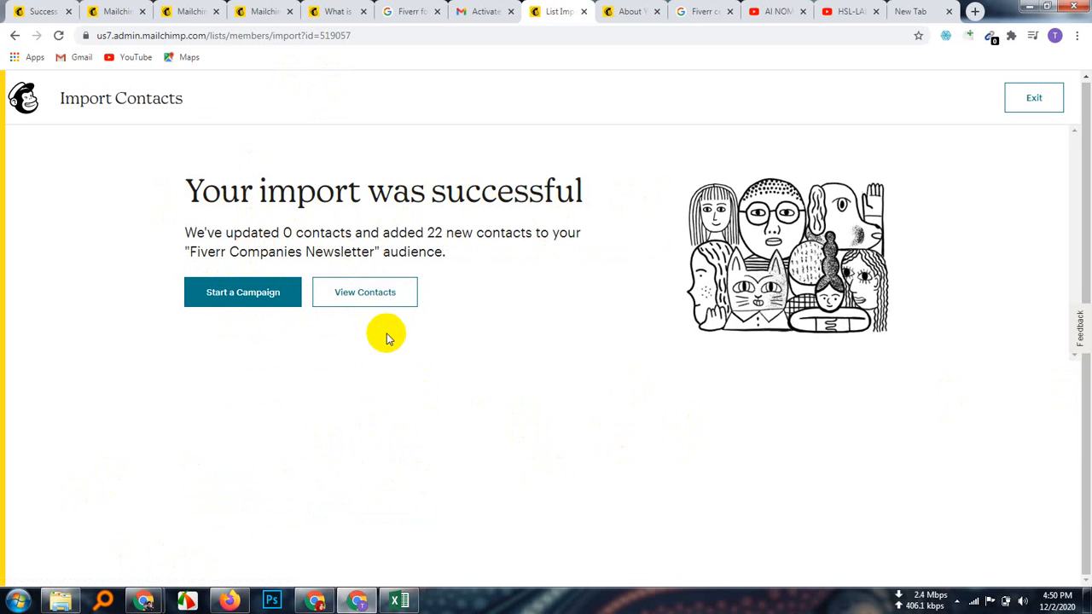
Step: Open the audience's contacts list in a new browser tab
click(367, 295)
right_click(367, 295)
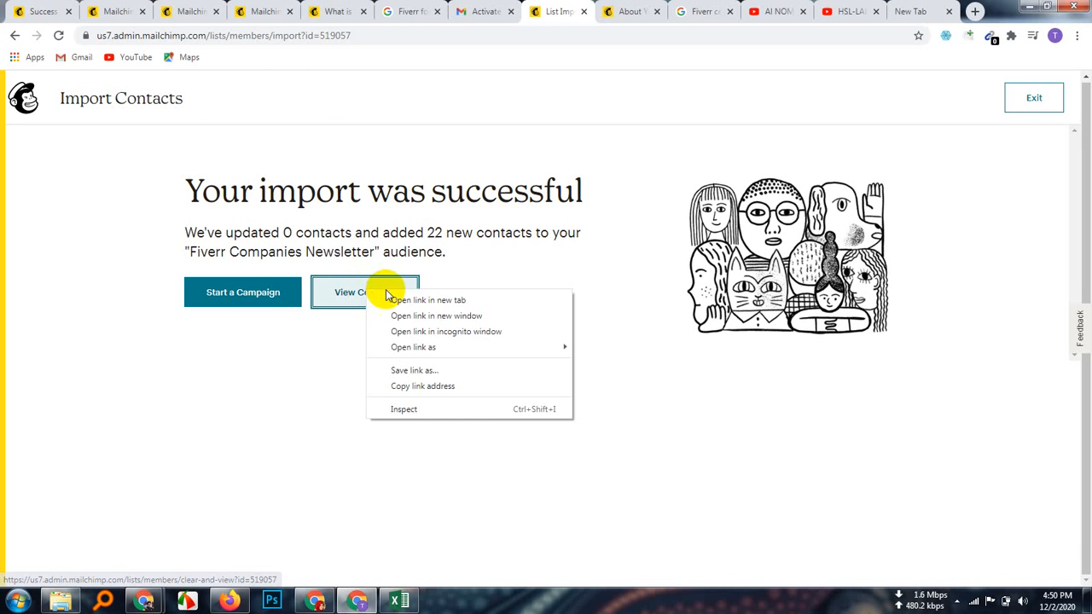
click(398, 296)
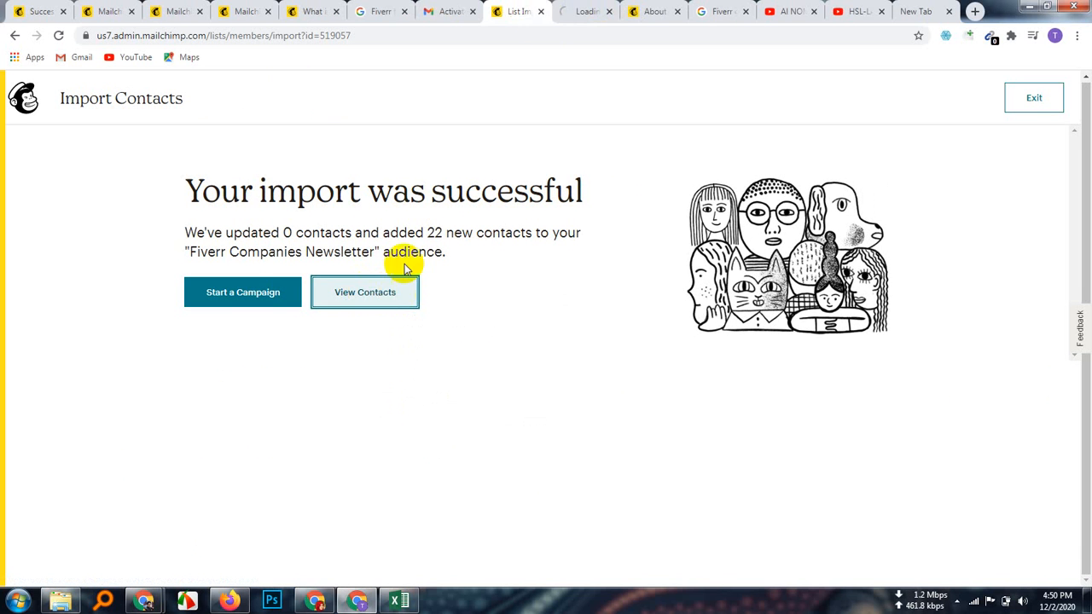
click(585, 12)
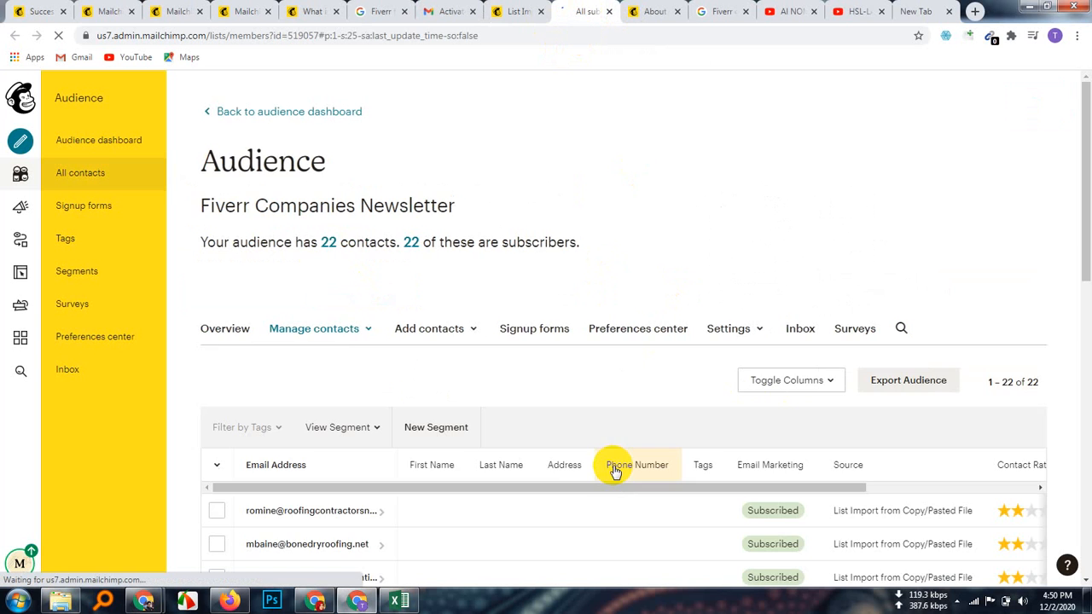
Step: Scroll through the All contacts table to check the 22 imported subscribers
scroll(630, 478, down, 2)
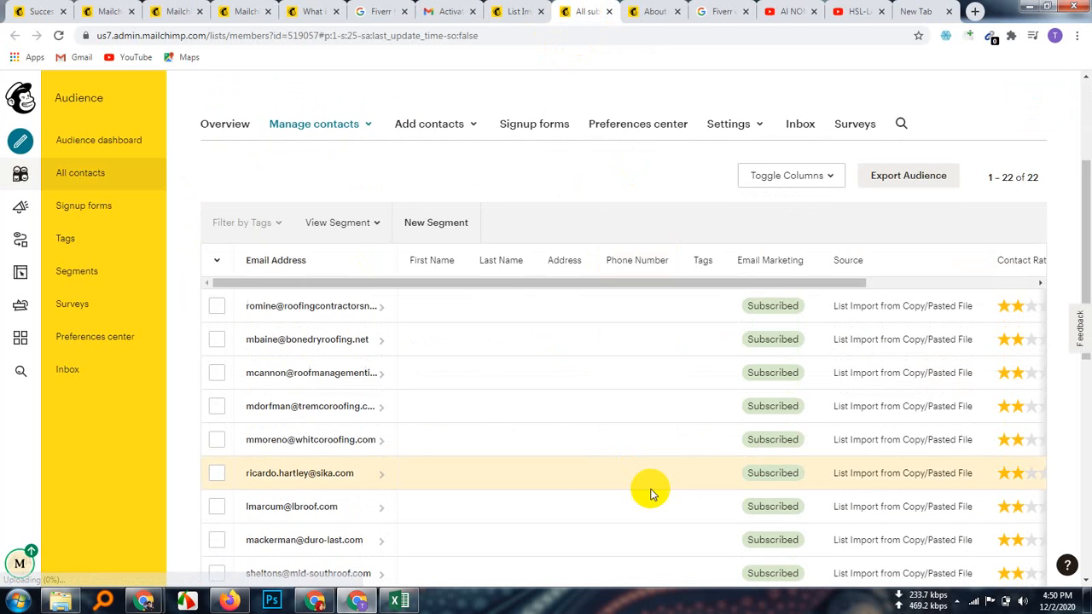
scroll(653, 503, down, 5)
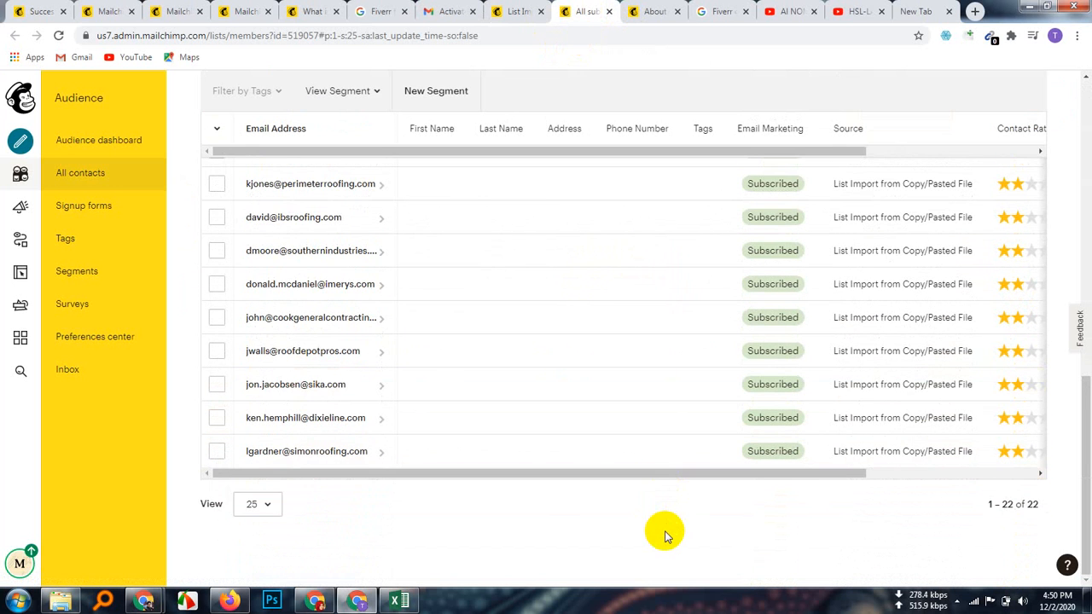
scroll(666, 504, up, 8)
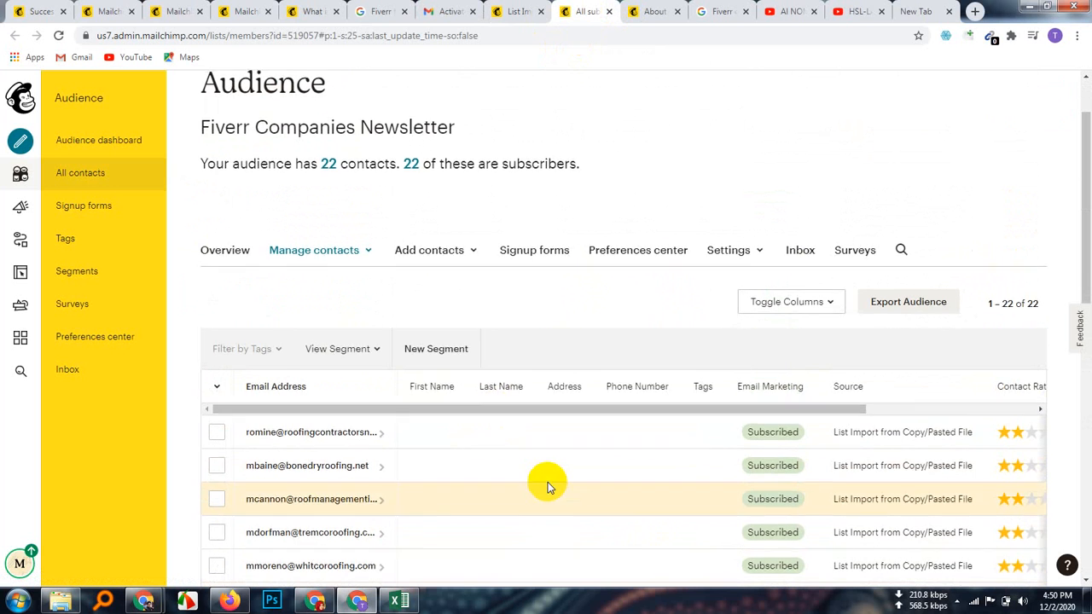
scroll(546, 480, up, 1)
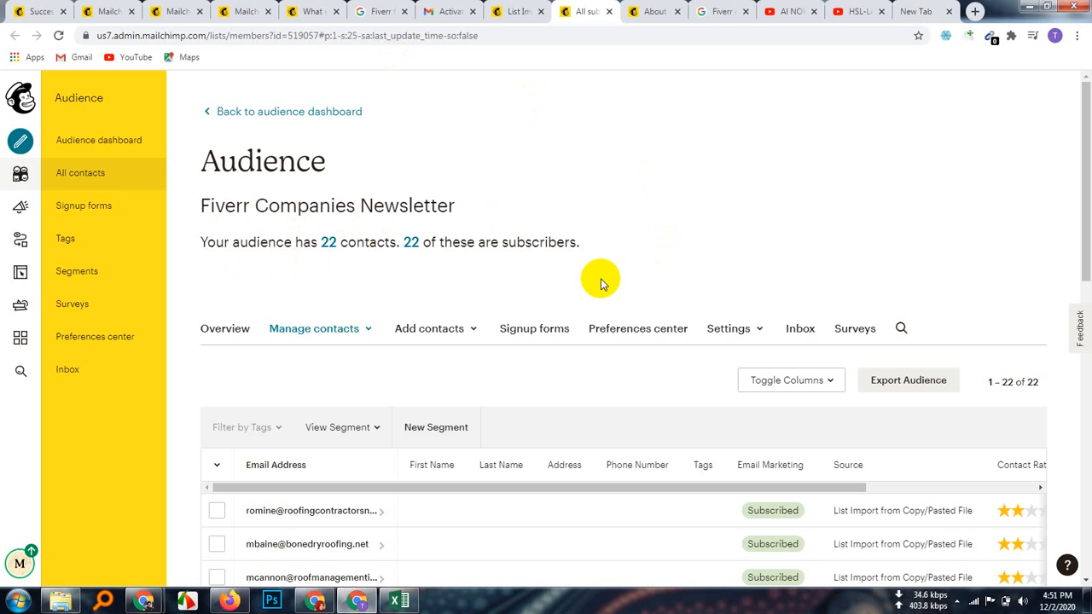
scroll(641, 364, down, 4)
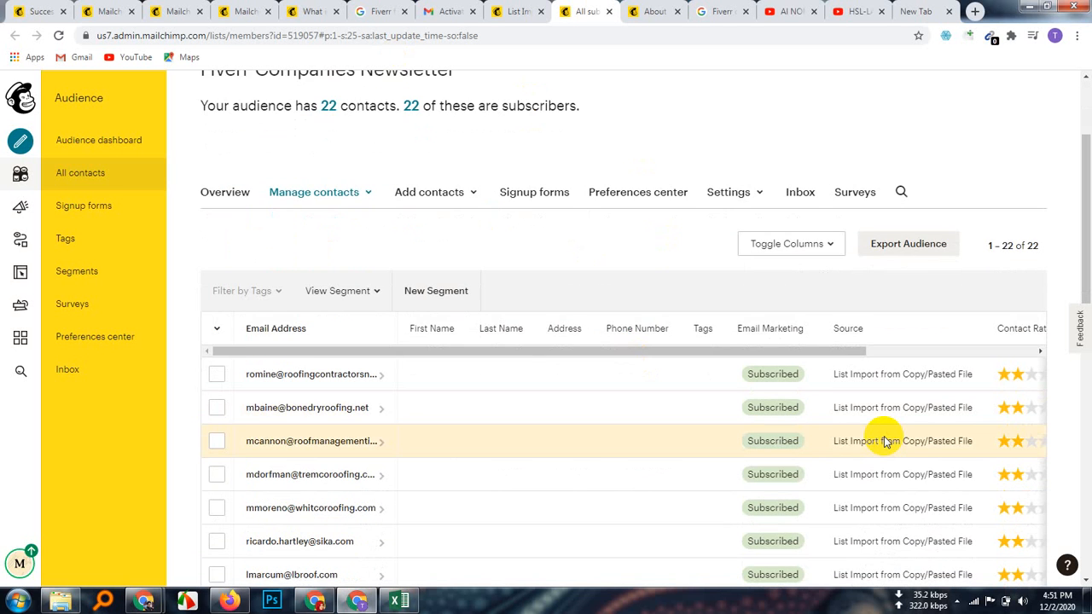
scroll(887, 468, down, 5)
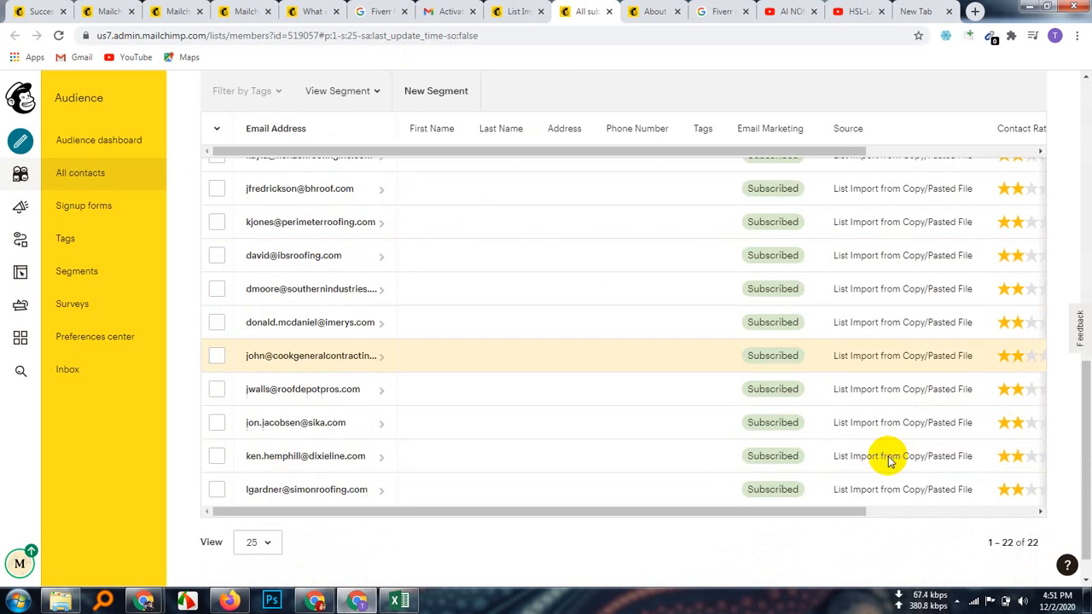
scroll(887, 446, up, 6)
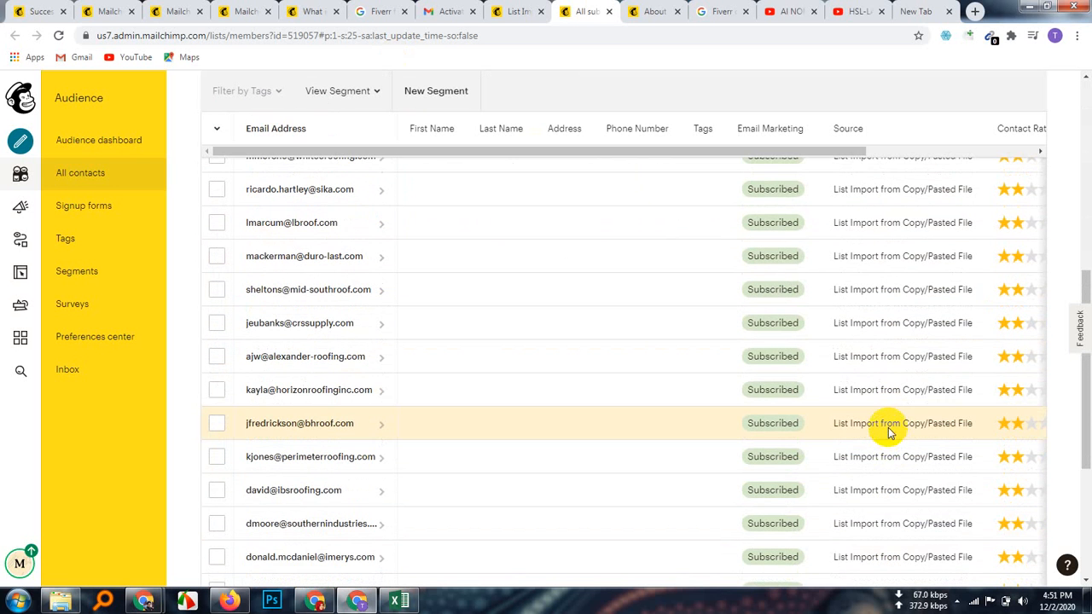
scroll(653, 419, down, 5)
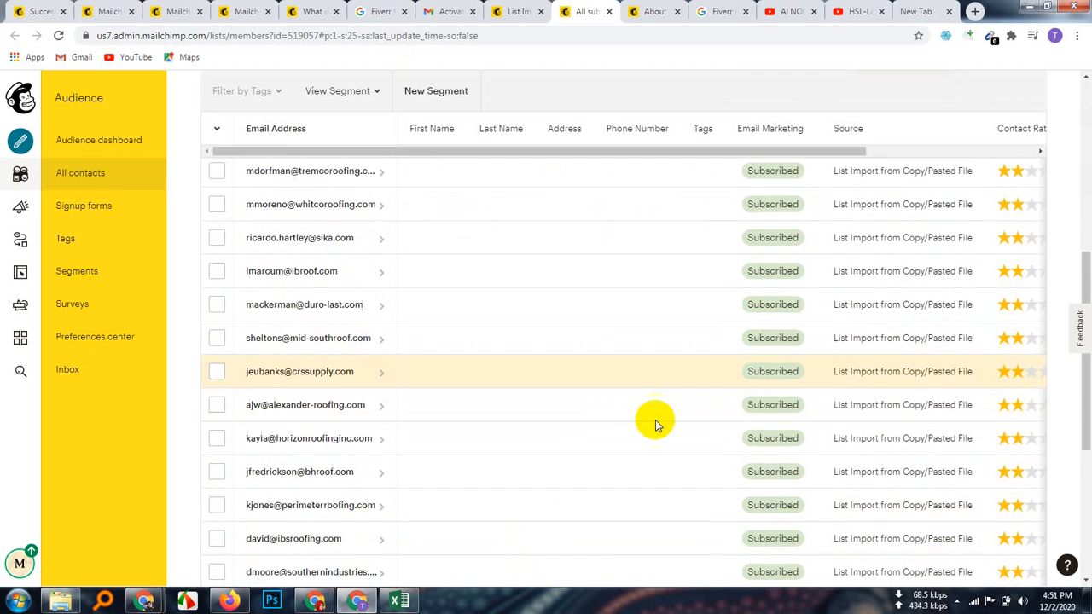
scroll(574, 487, up, 5)
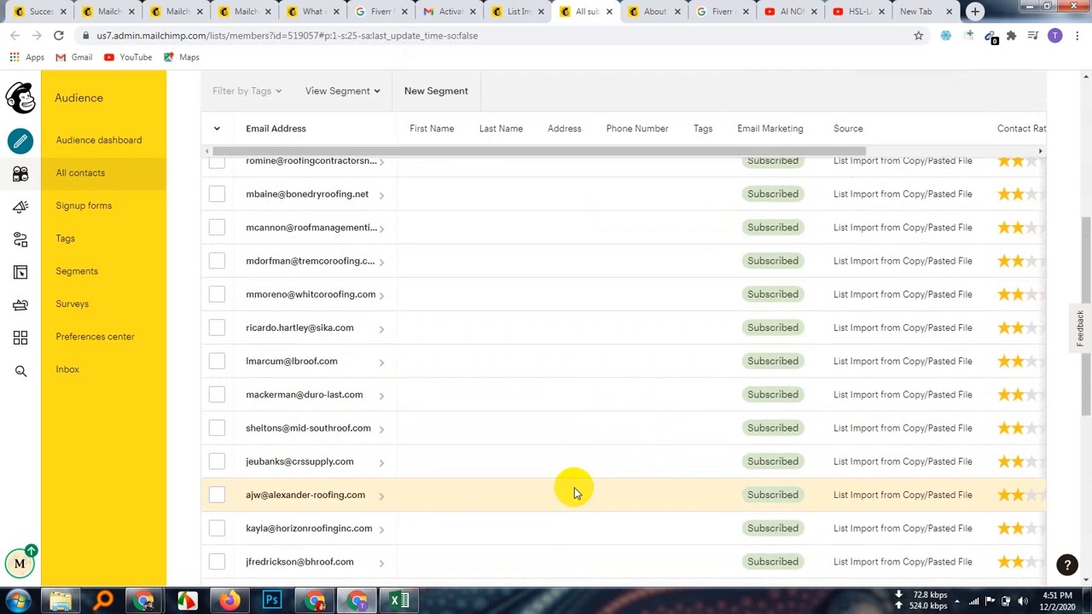
scroll(574, 492, up, 2)
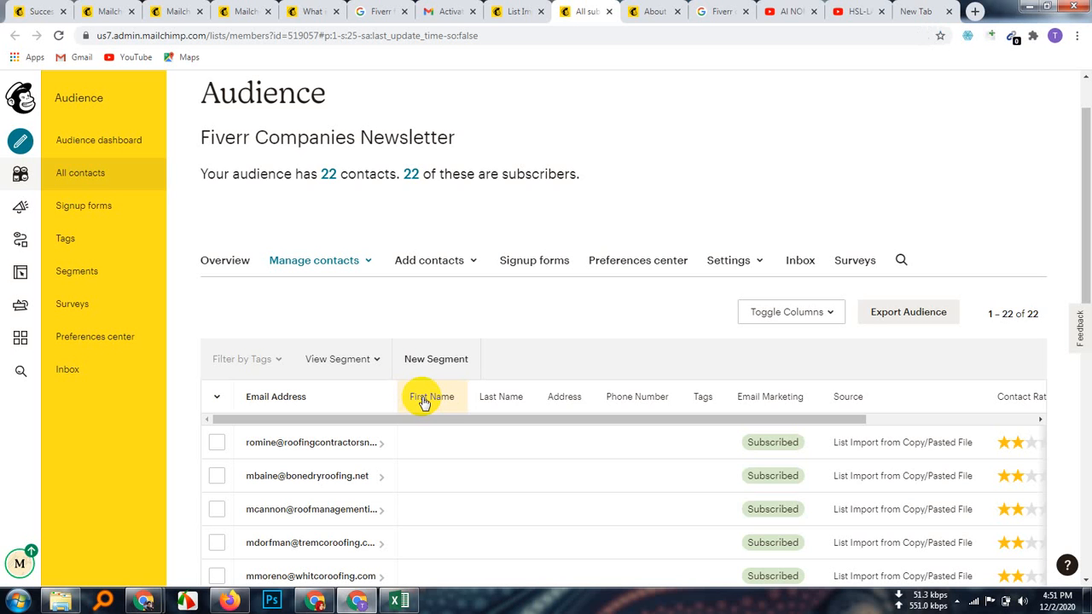
Step: Sort the contacts by First Name, review the table, then return to the import success page
click(425, 400)
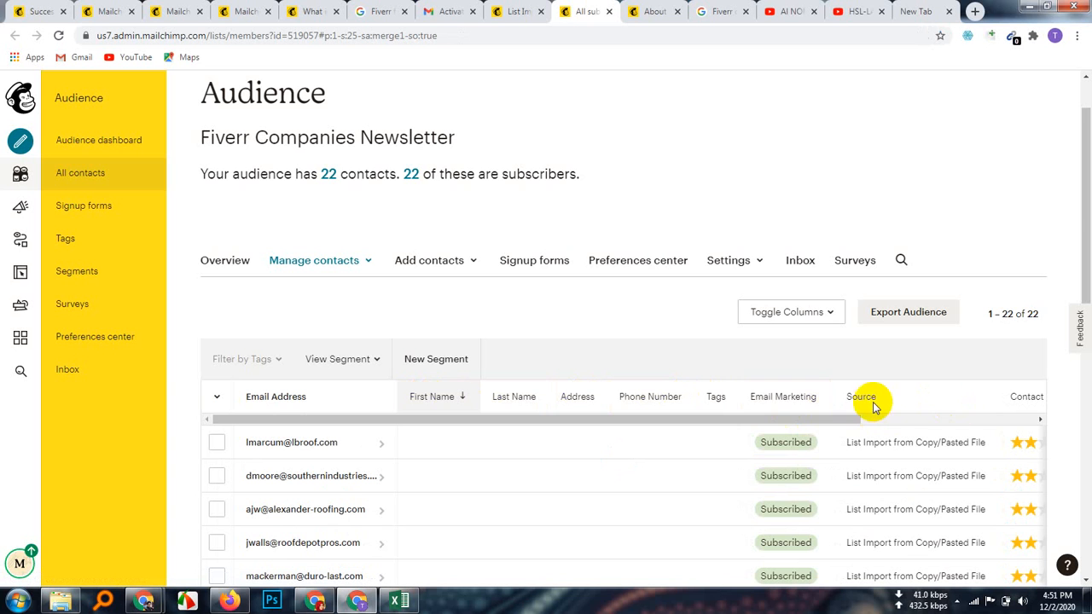
scroll(529, 568, down, 8)
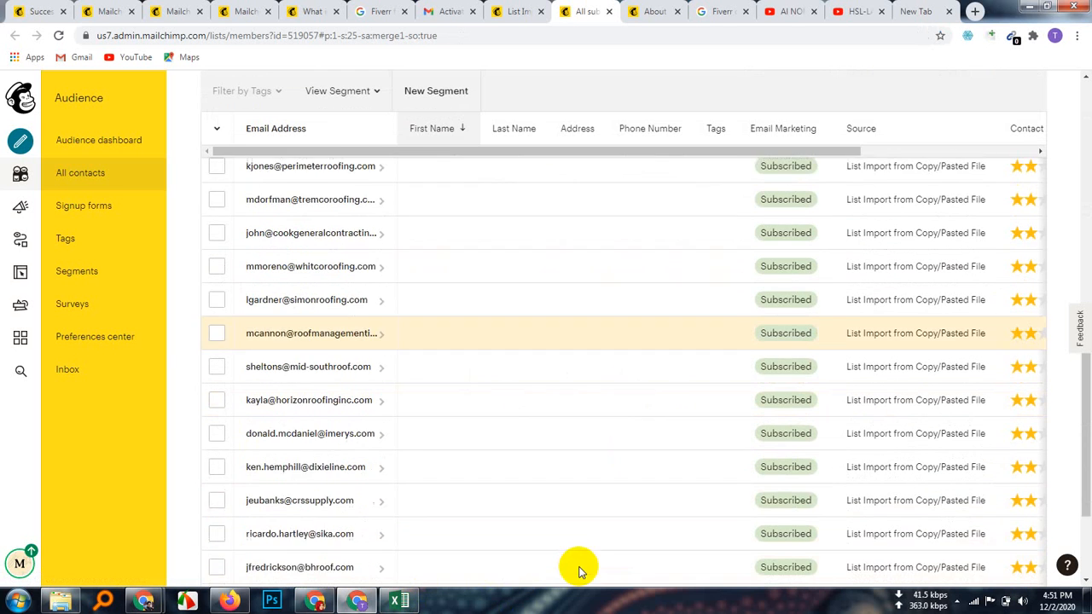
drag(583, 473, 834, 486)
scroll(887, 431, up, 3)
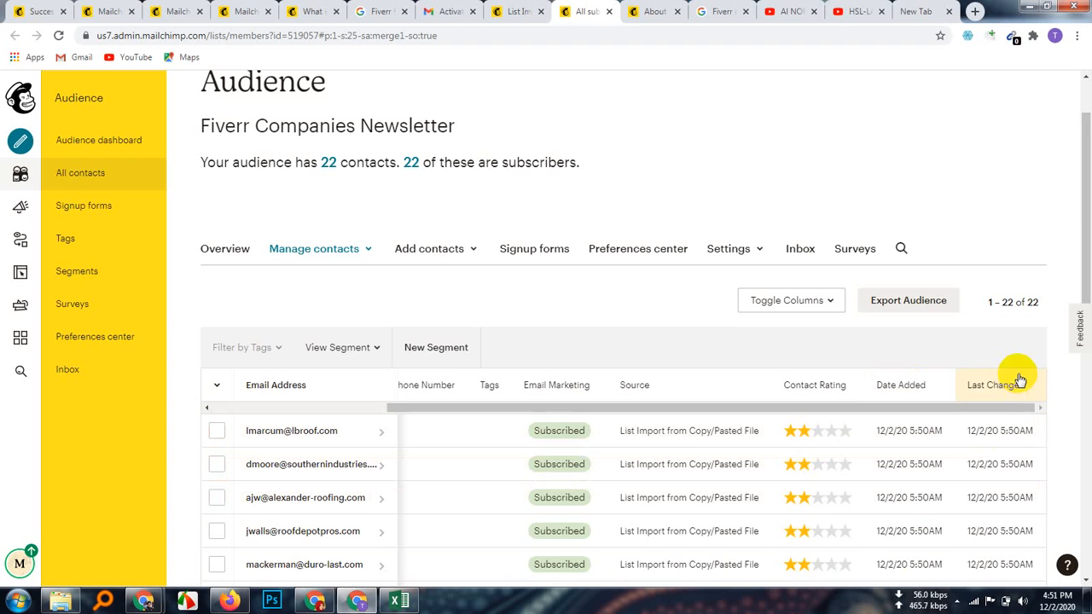
scroll(646, 530, down, 1)
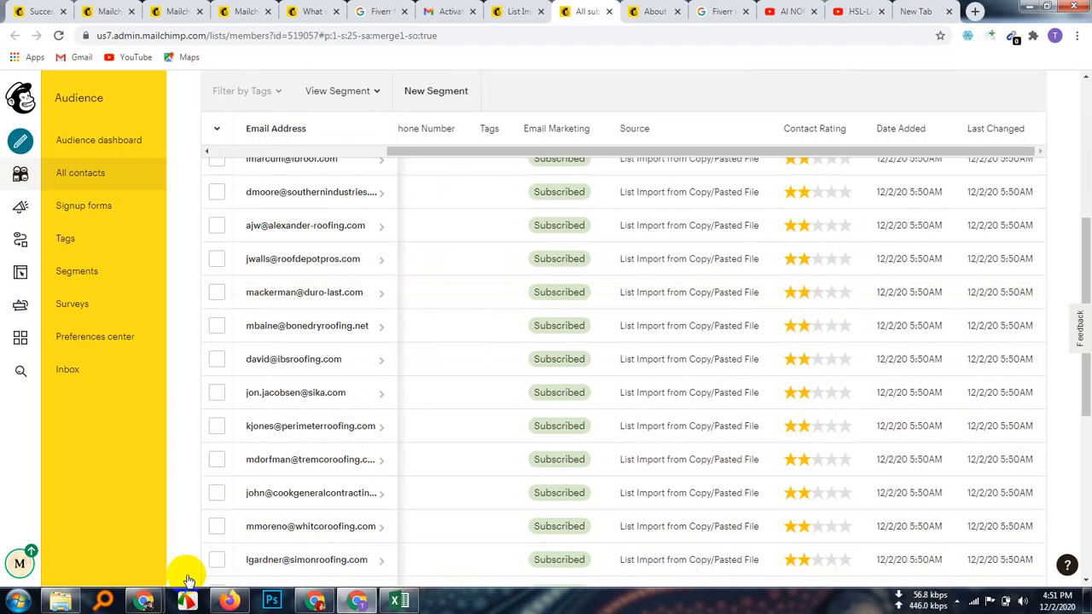
scroll(381, 512, down, 5)
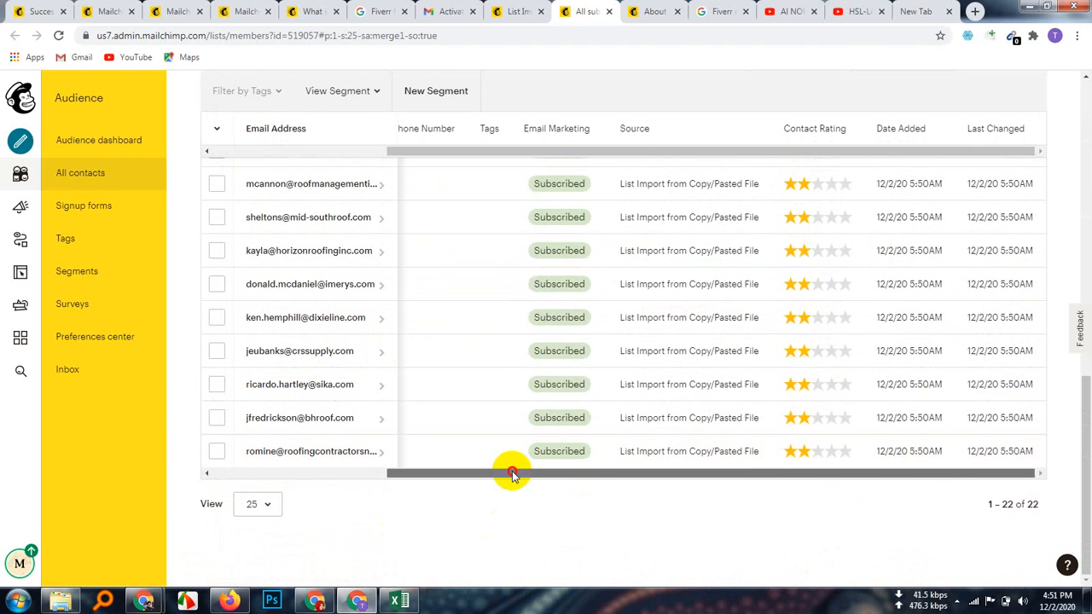
drag(512, 475, 329, 495)
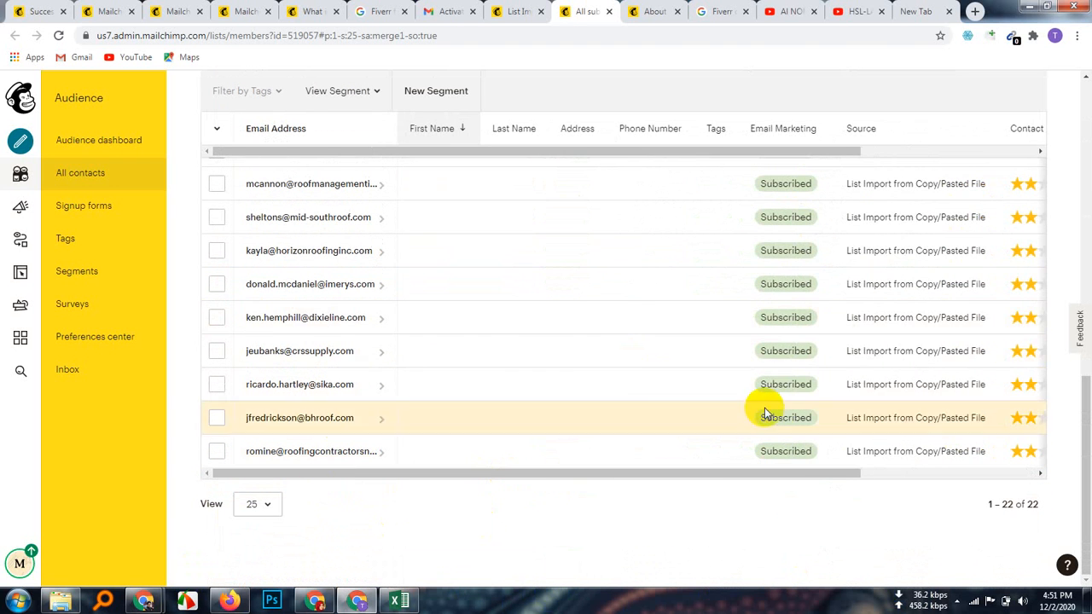
scroll(433, 384, up, 3)
scroll(354, 361, up, 4)
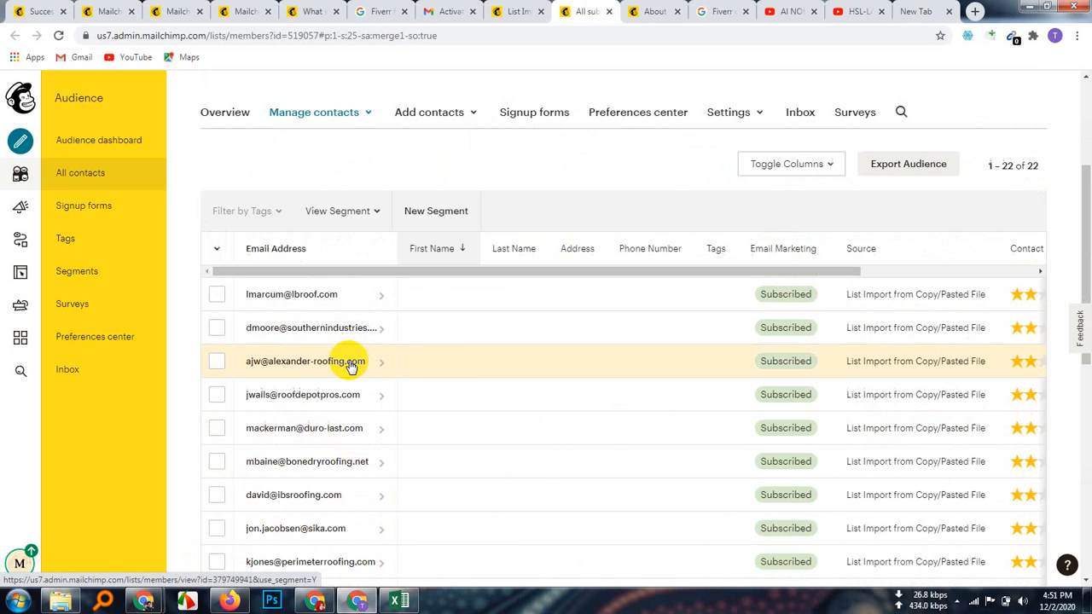
scroll(461, 401, down, 4)
scroll(466, 418, down, 3)
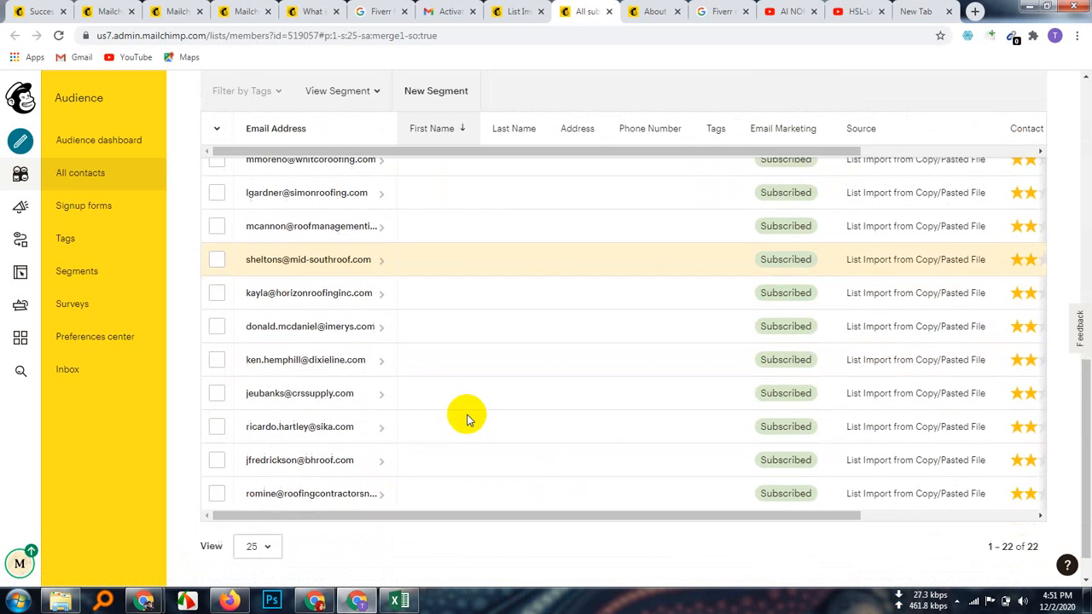
scroll(467, 416, up, 6)
scroll(467, 413, up, 1)
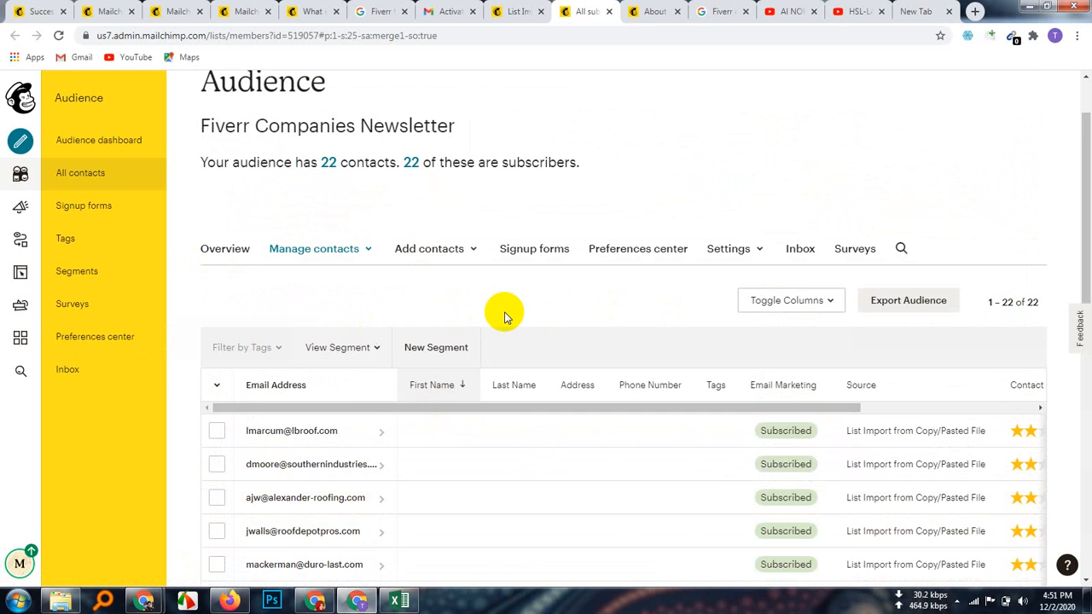
click(517, 12)
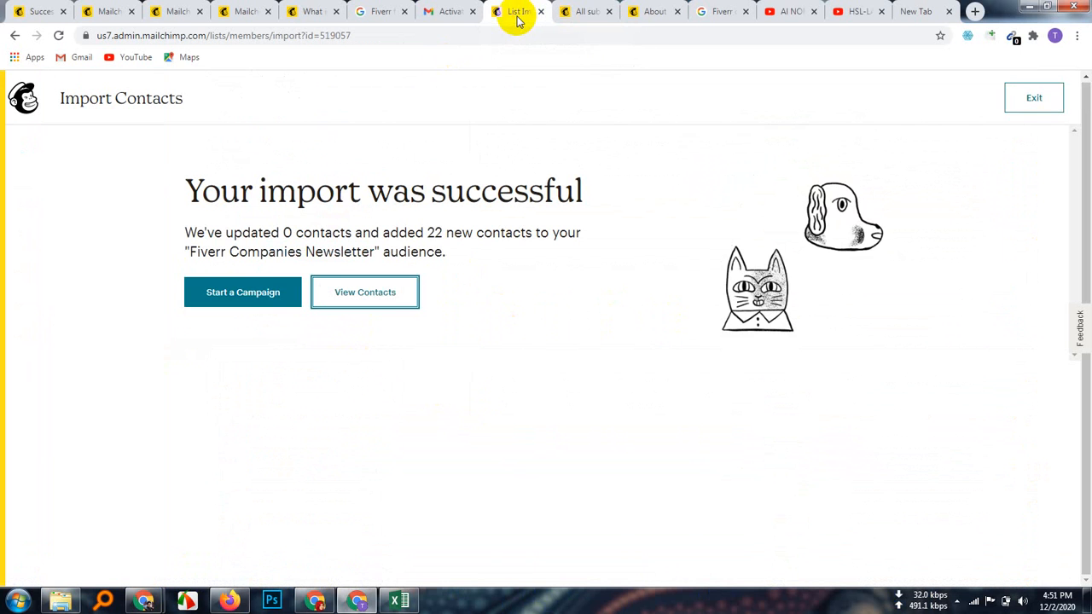
Step: Start a draft campaign to the 22-recipient Fiverr Companies Newsletter audience and save the prefilled sender details
click(256, 295)
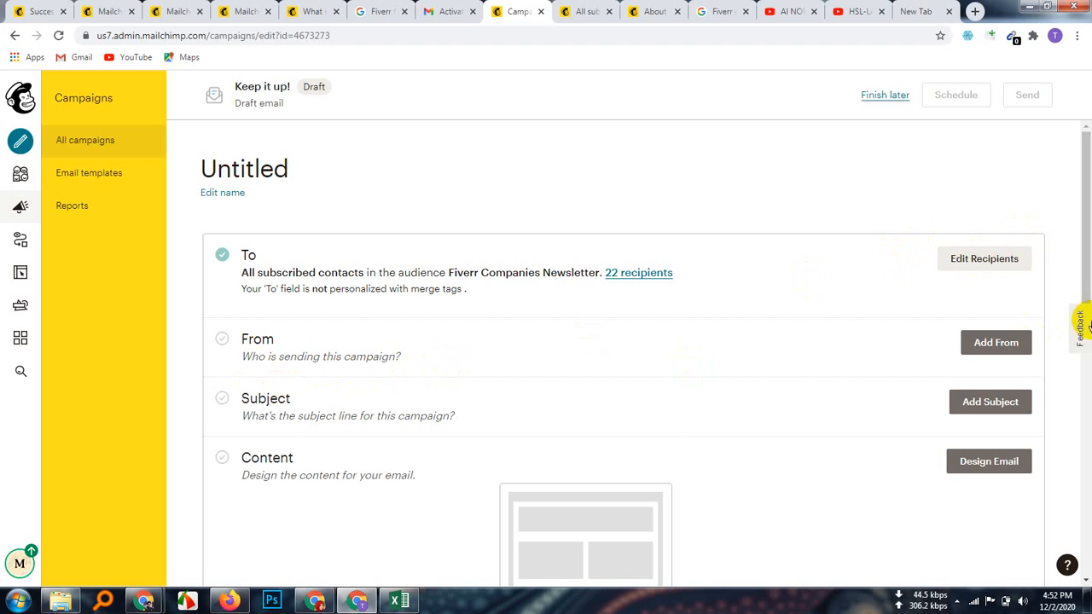
click(1012, 344)
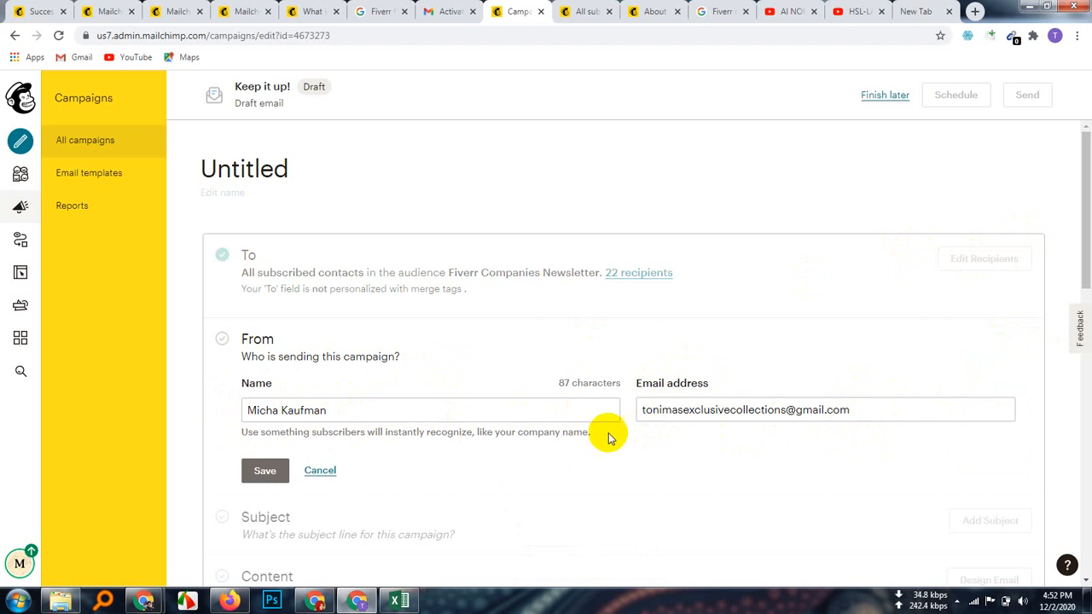
click(270, 478)
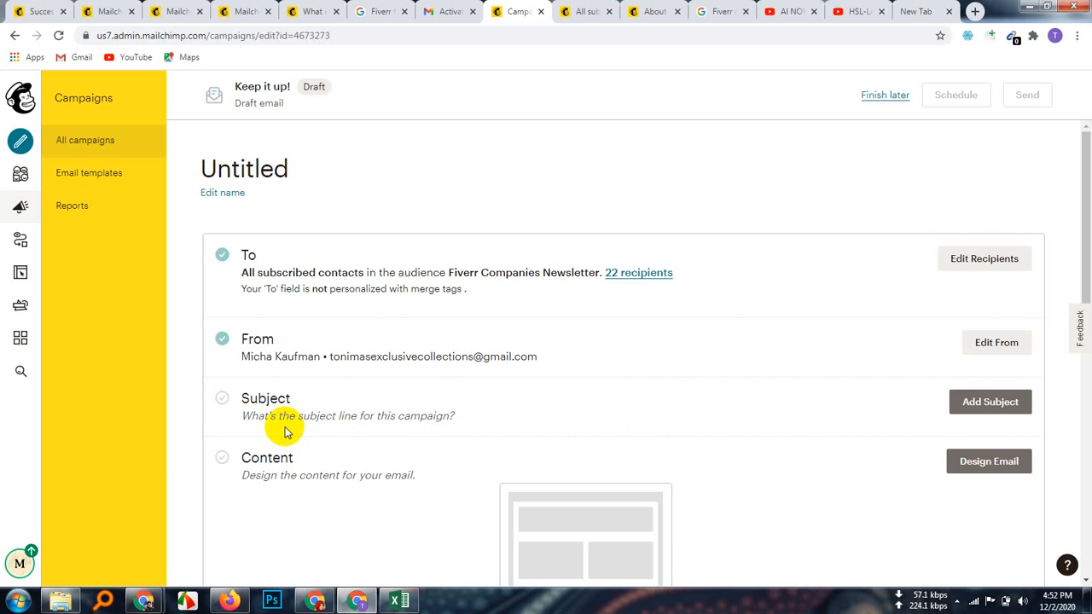
scroll(780, 429, down, 1)
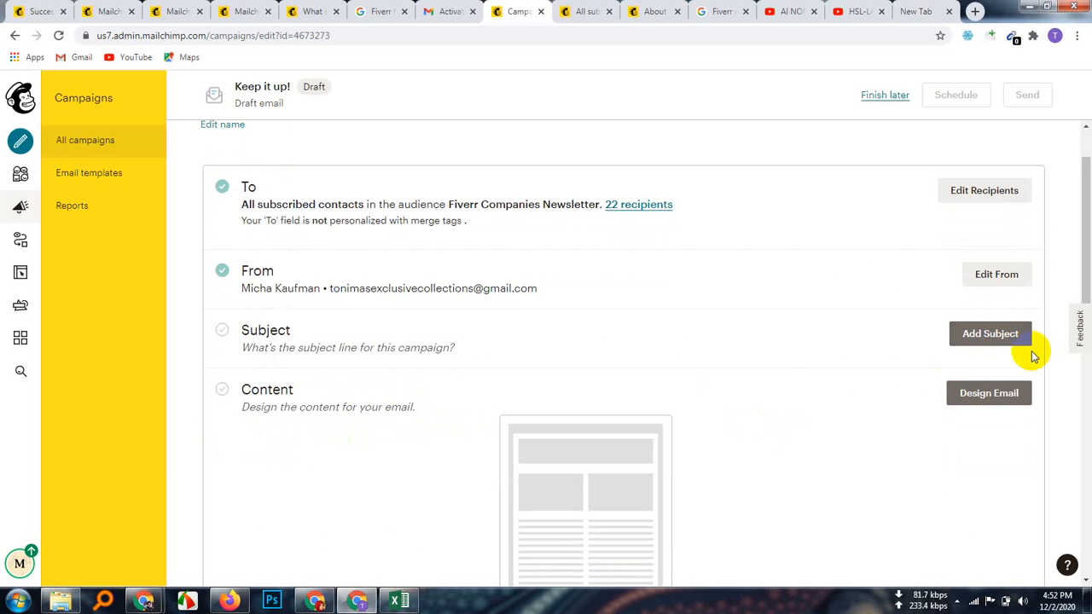
click(993, 333)
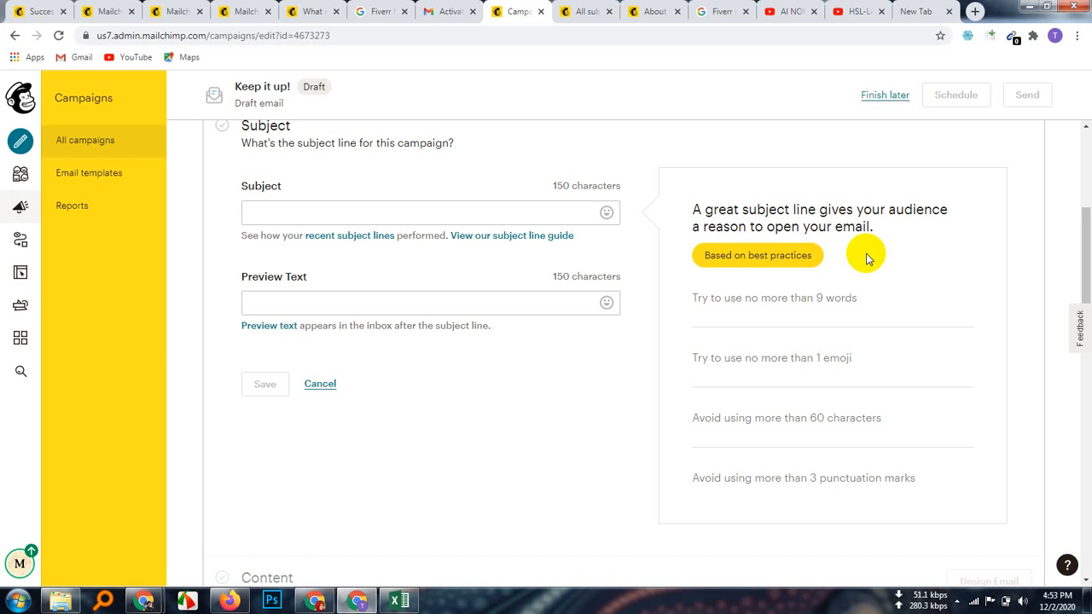
Step: Enter and save the subject line 'Get 25% Discount for your first order on fiverr'
click(282, 218)
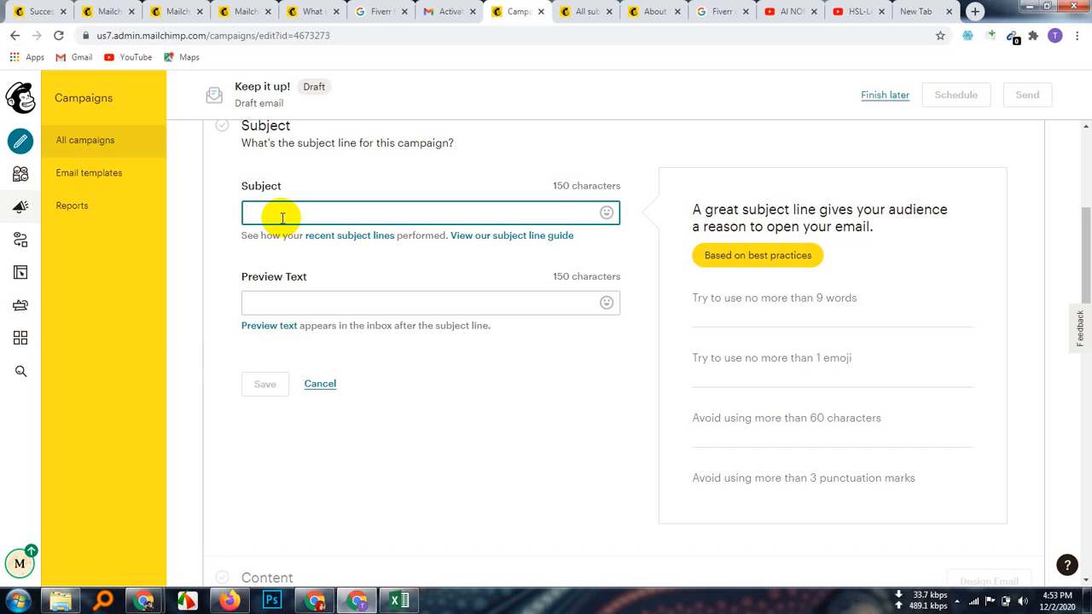
text(Get)
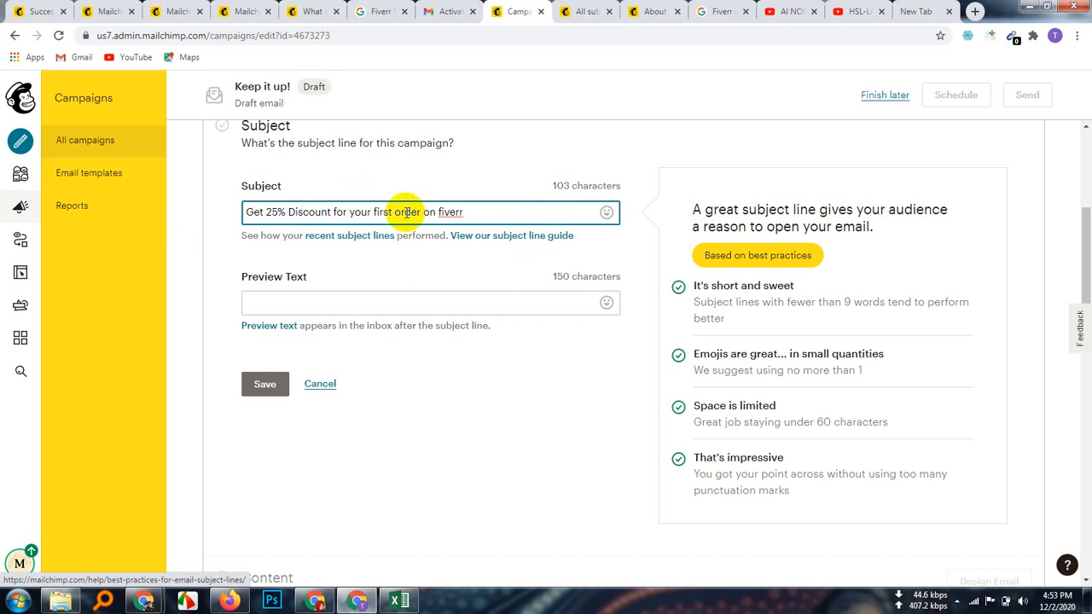
click(271, 384)
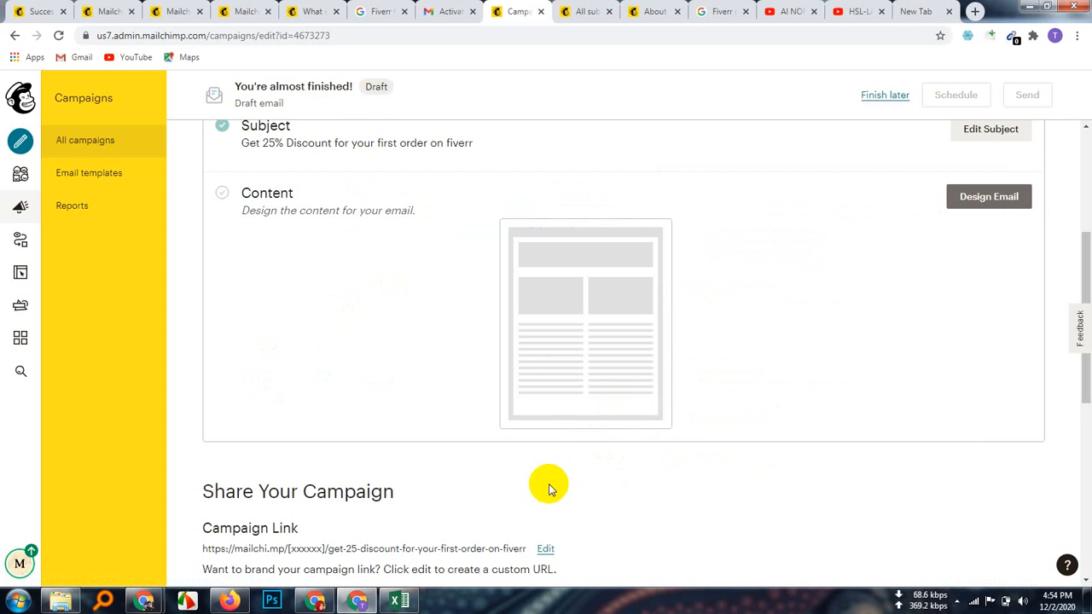
scroll(367, 365, up, 1)
scroll(439, 361, down, 2)
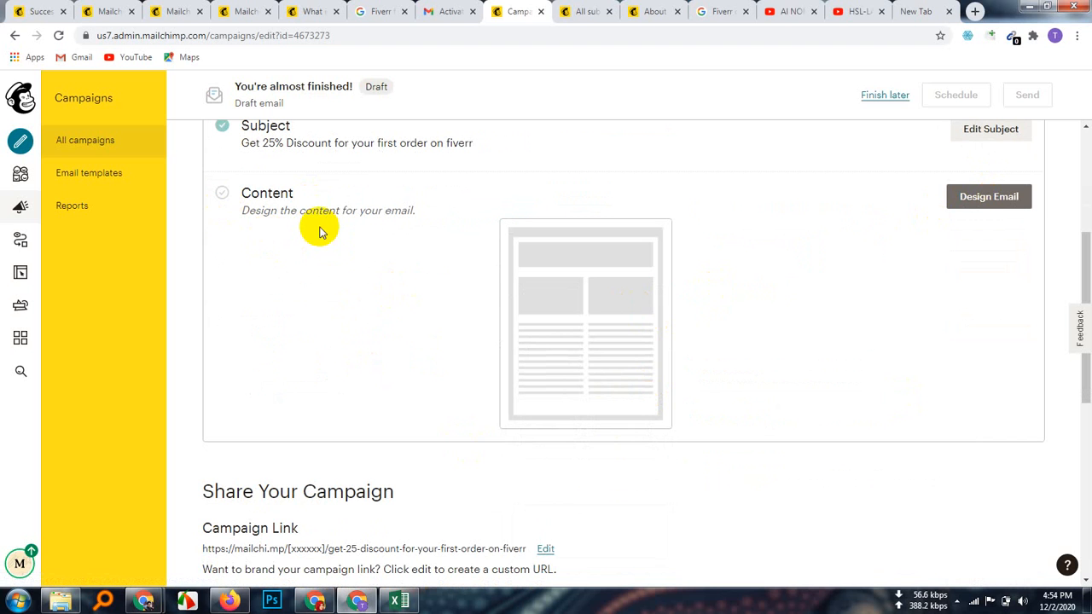
Step: Begin the email design, browse the Layouts templates, and switch to the Themes gallery
click(976, 198)
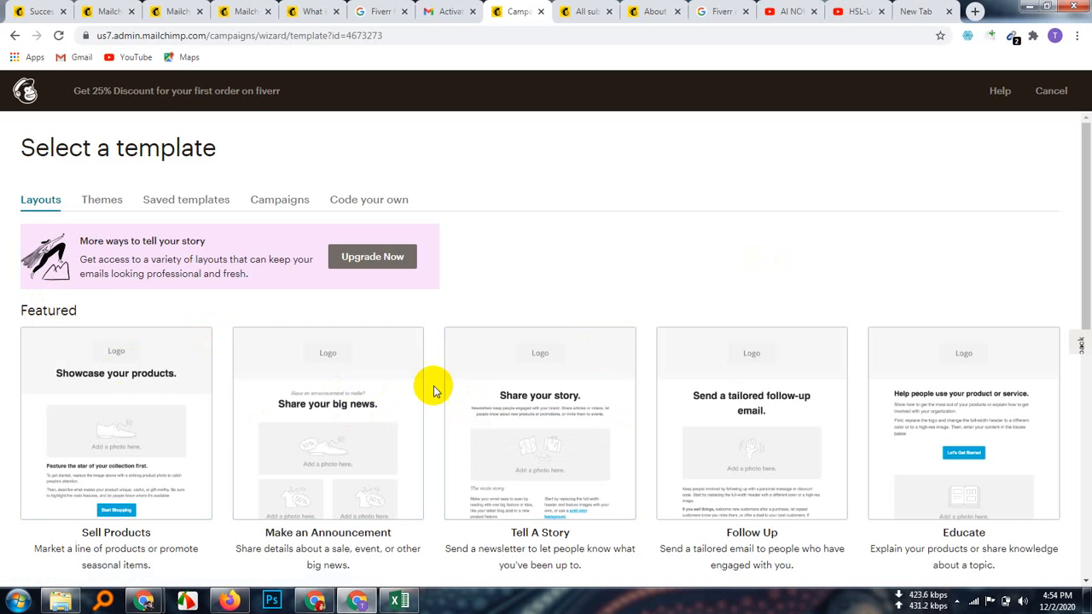
scroll(373, 404, down, 2)
scroll(373, 404, down, 4)
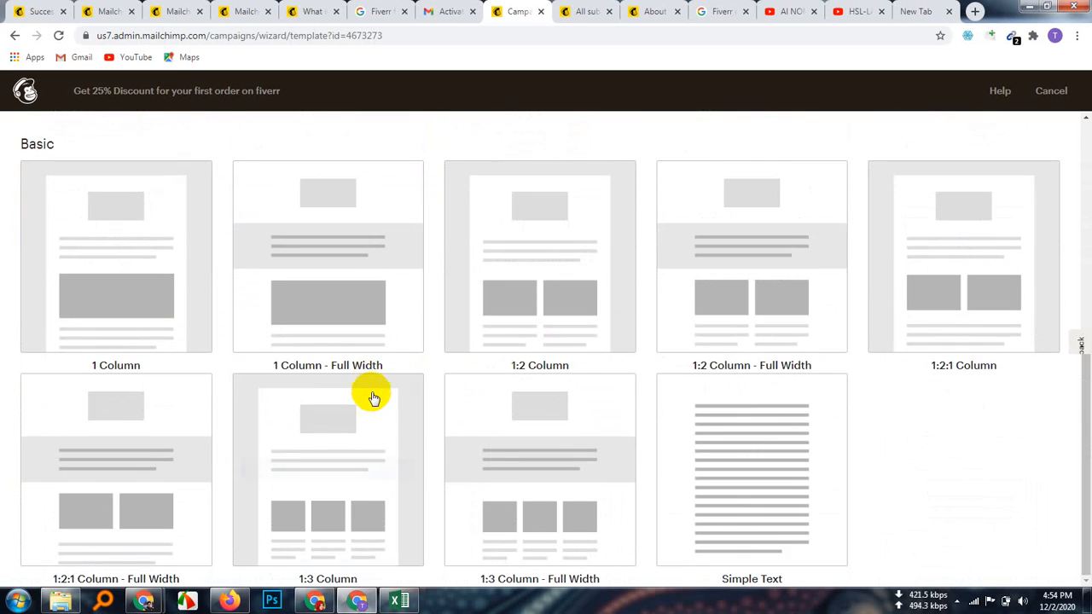
scroll(434, 467, up, 6)
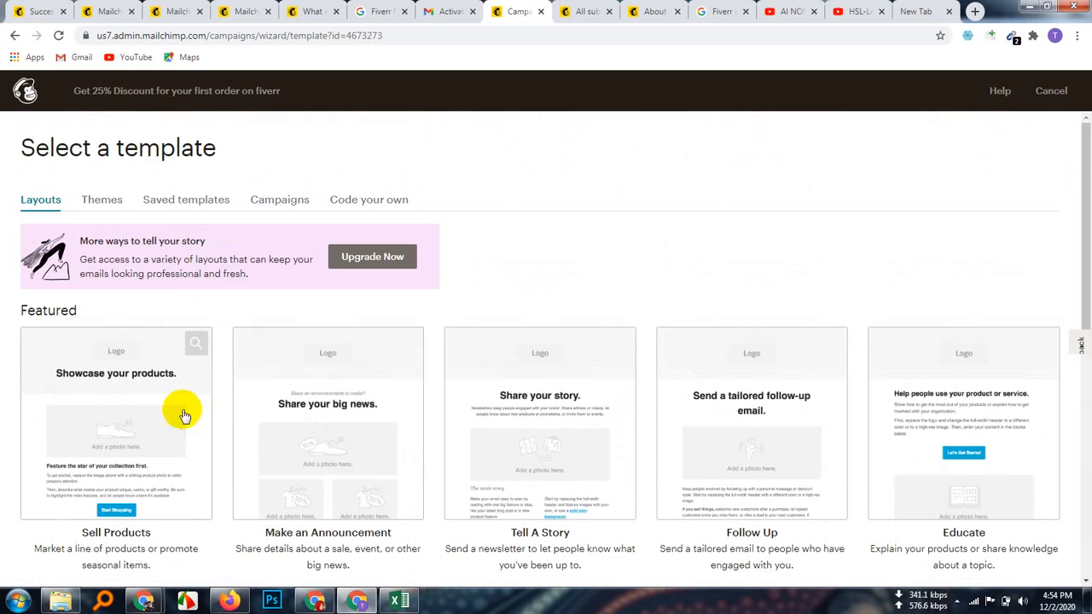
scroll(203, 407, down, 1)
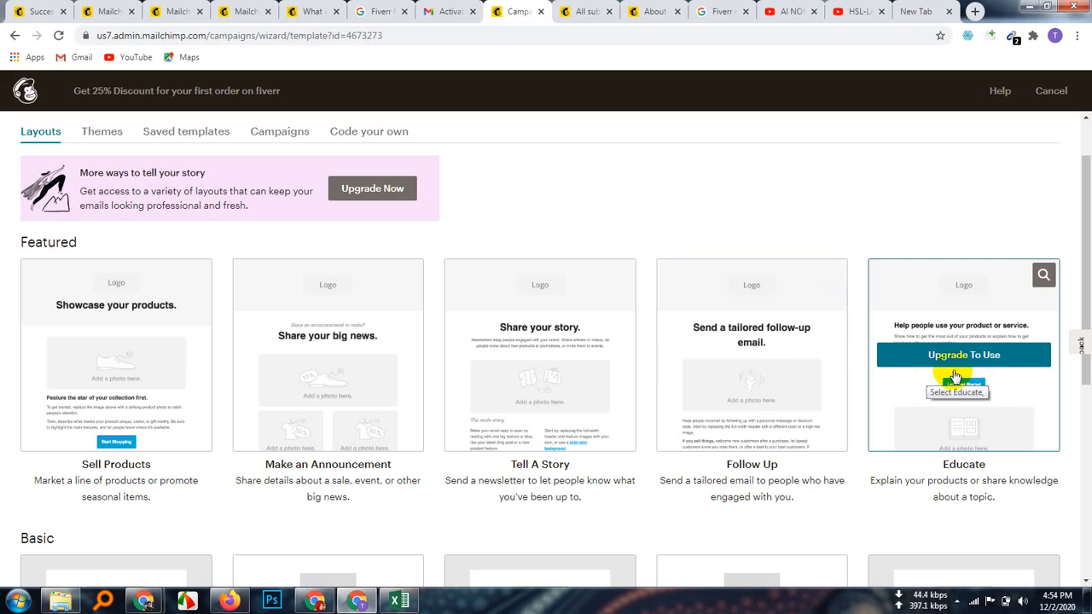
scroll(268, 456, down, 3)
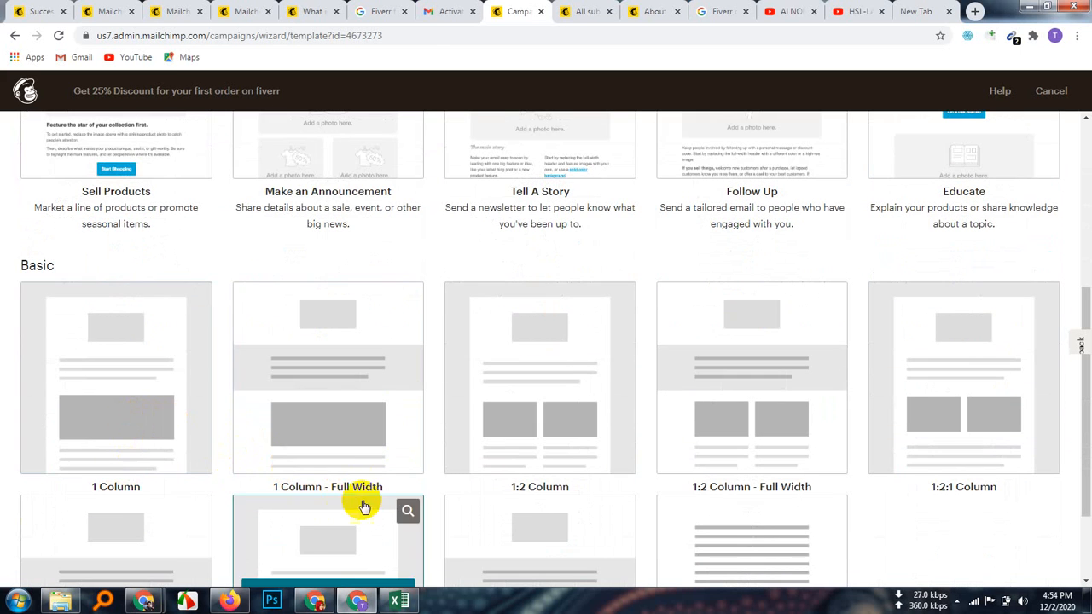
scroll(580, 473, down, 2)
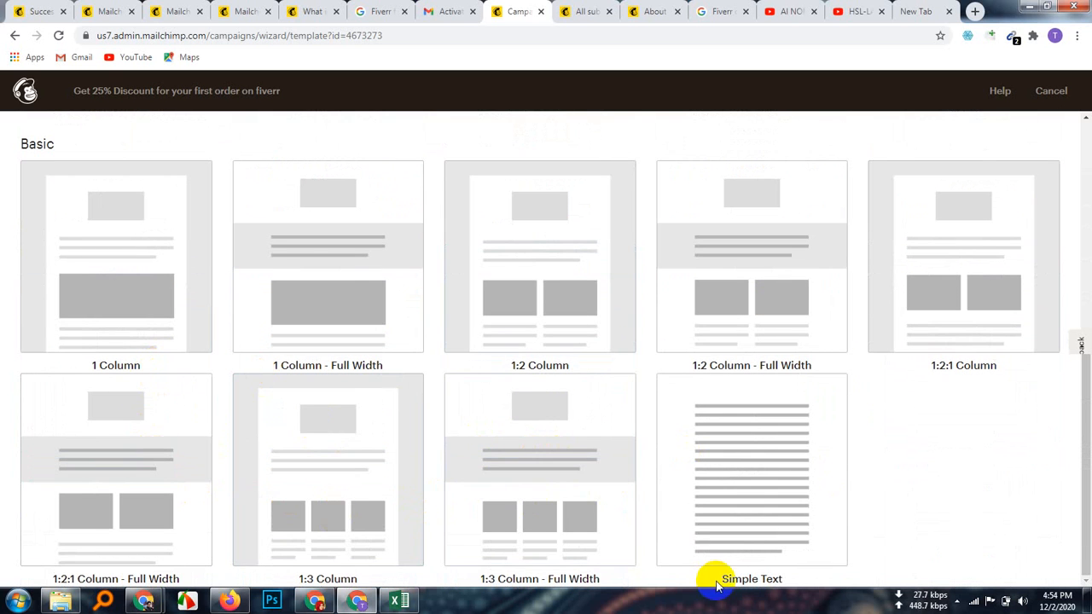
scroll(549, 480, up, 5)
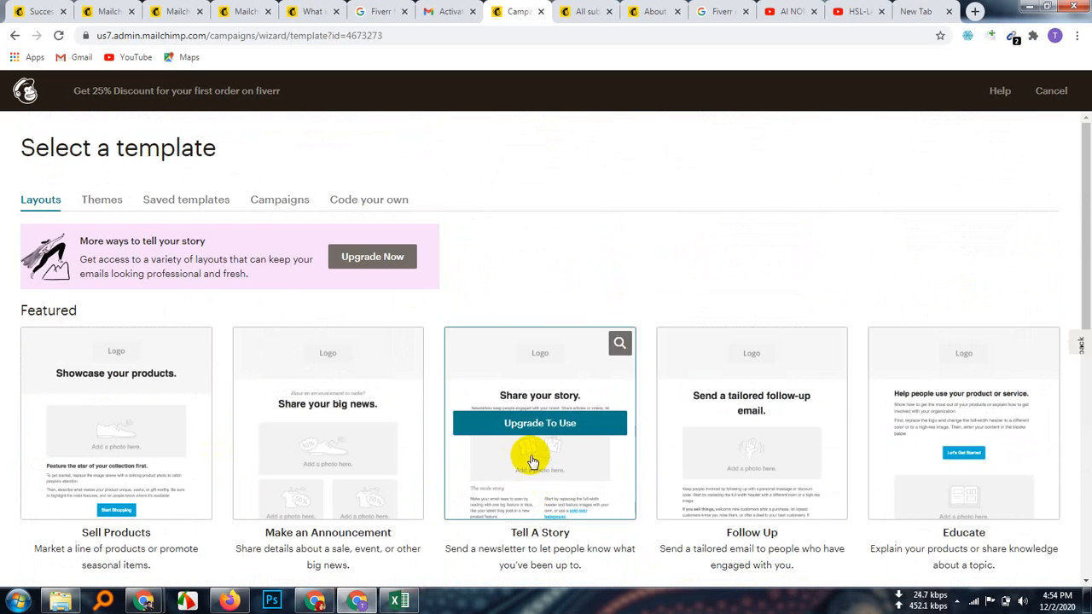
click(103, 198)
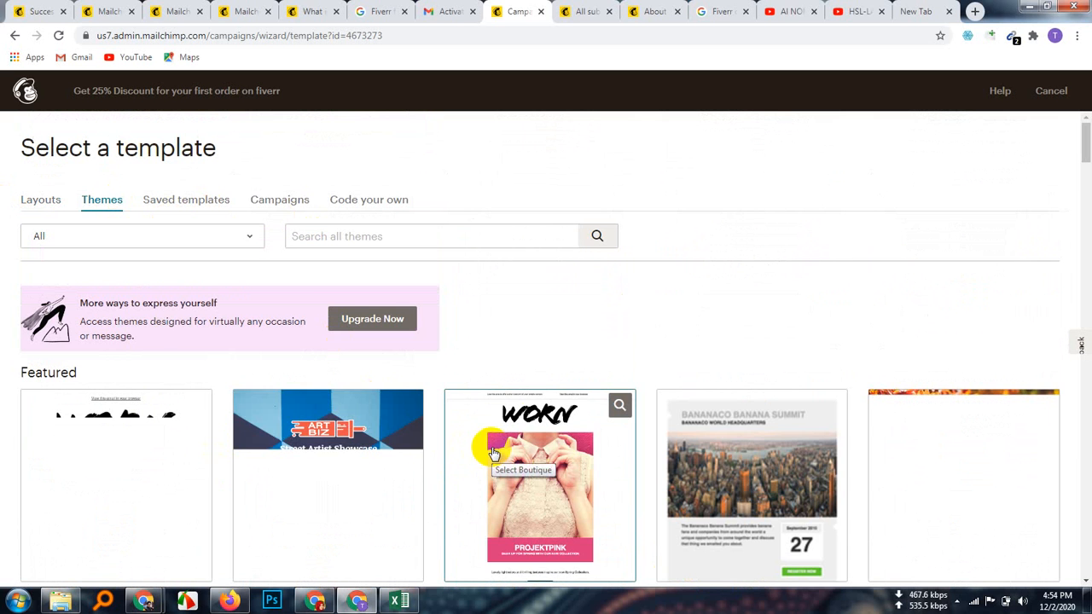
scroll(563, 473, down, 20)
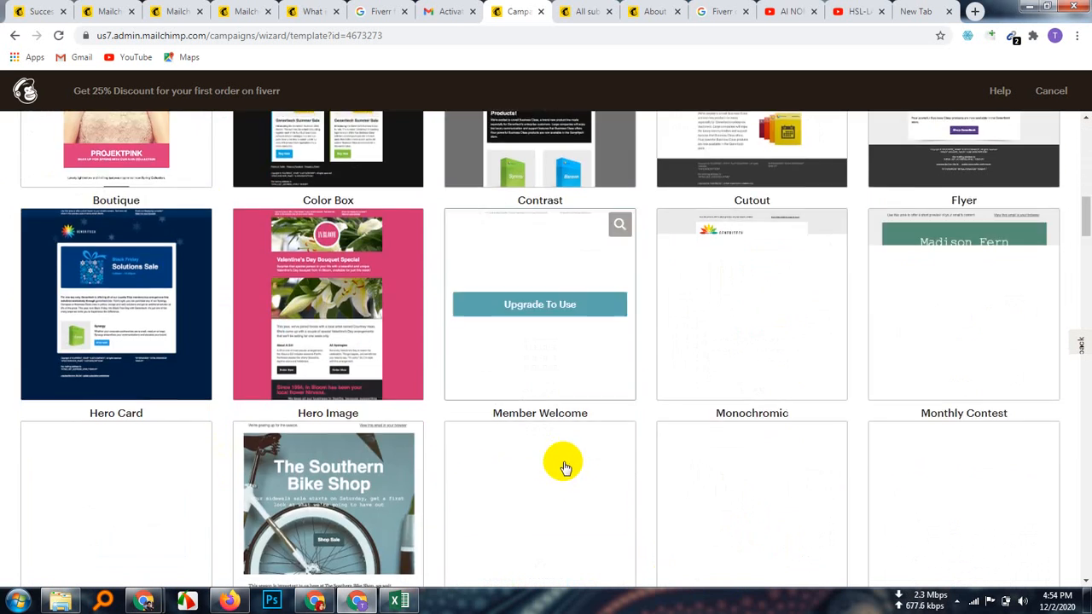
scroll(563, 465, down, 15)
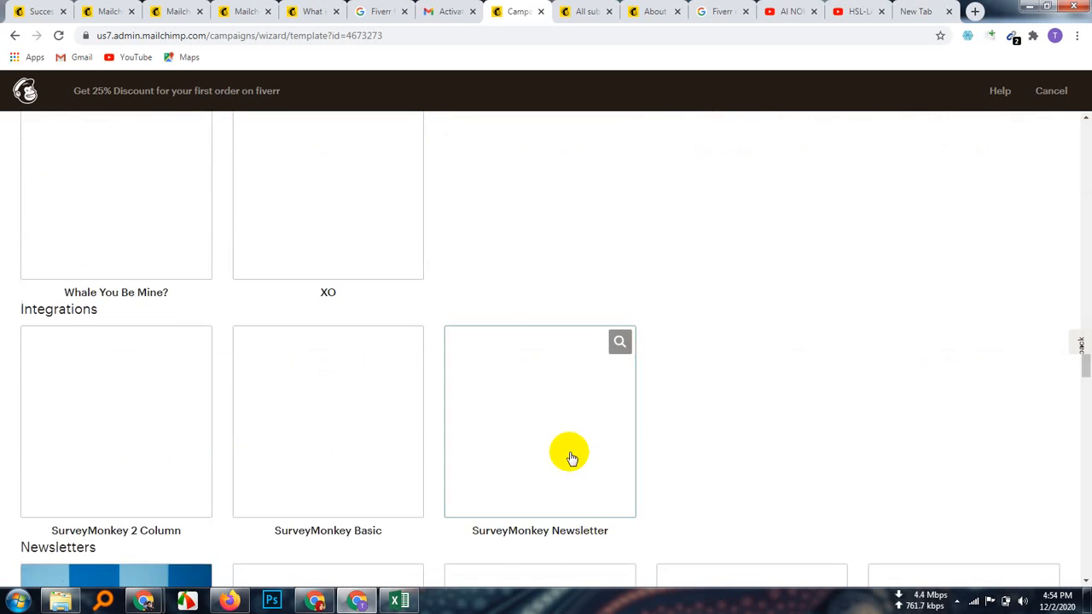
scroll(571, 458, down, 12)
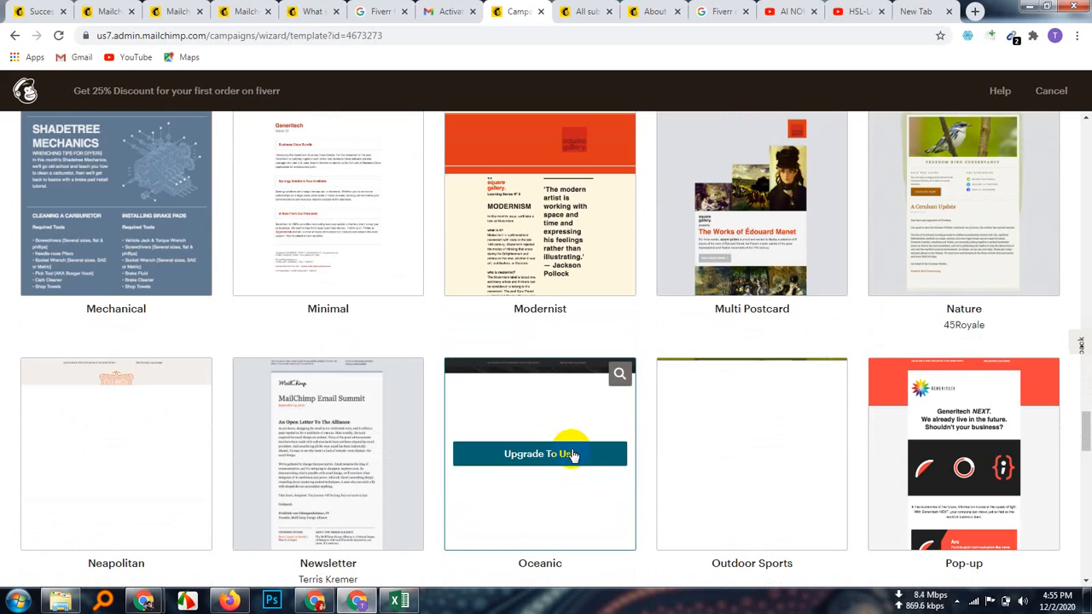
scroll(570, 450, down, 2)
scroll(568, 453, up, 6)
scroll(567, 460, down, 15)
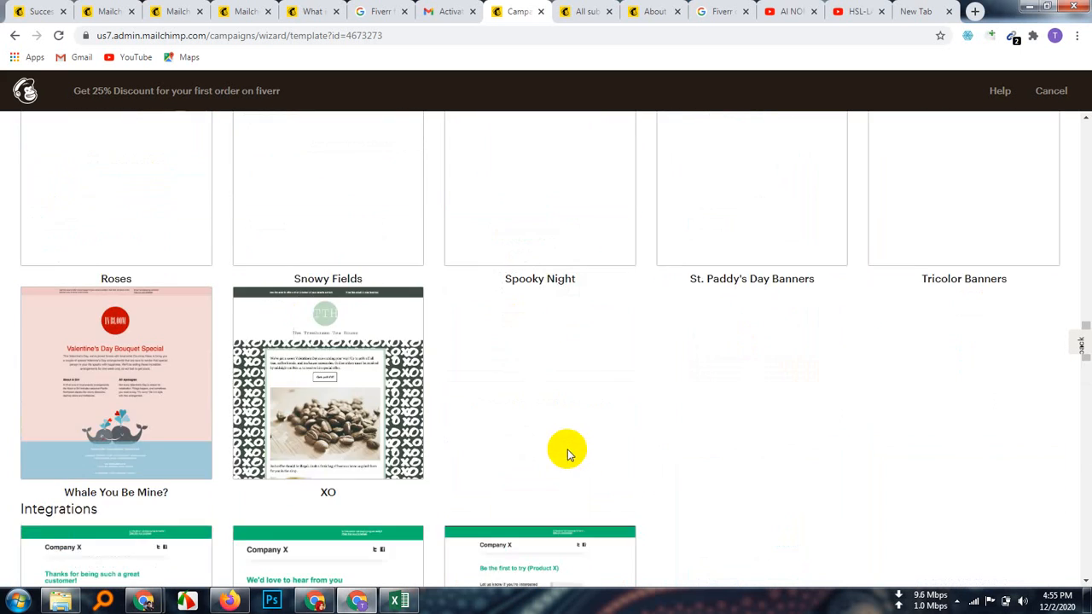
scroll(568, 457, up, 10)
scroll(566, 461, up, 20)
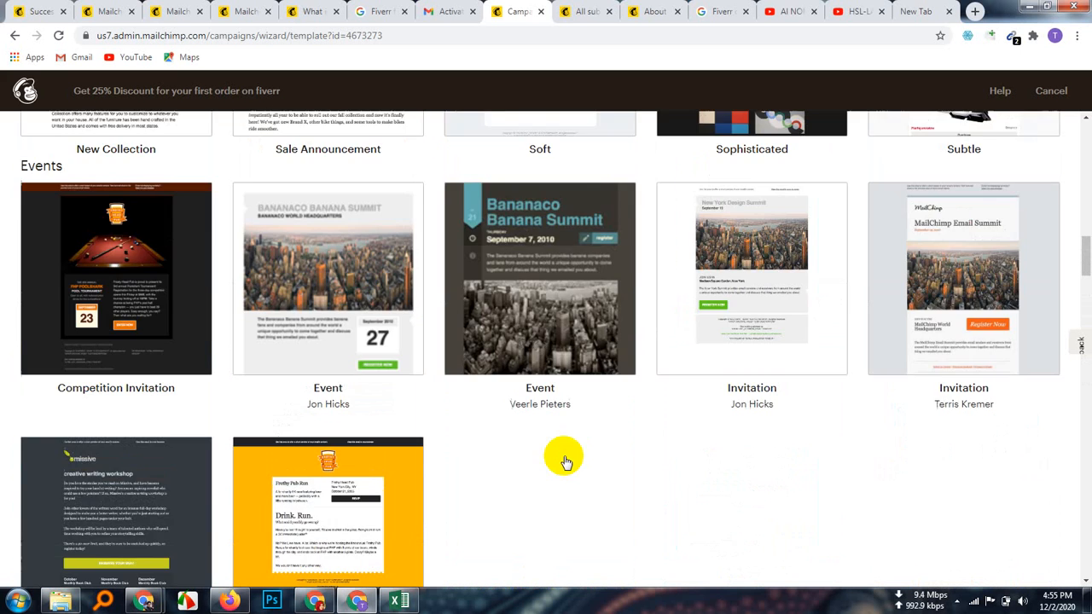
scroll(566, 463, up, 8)
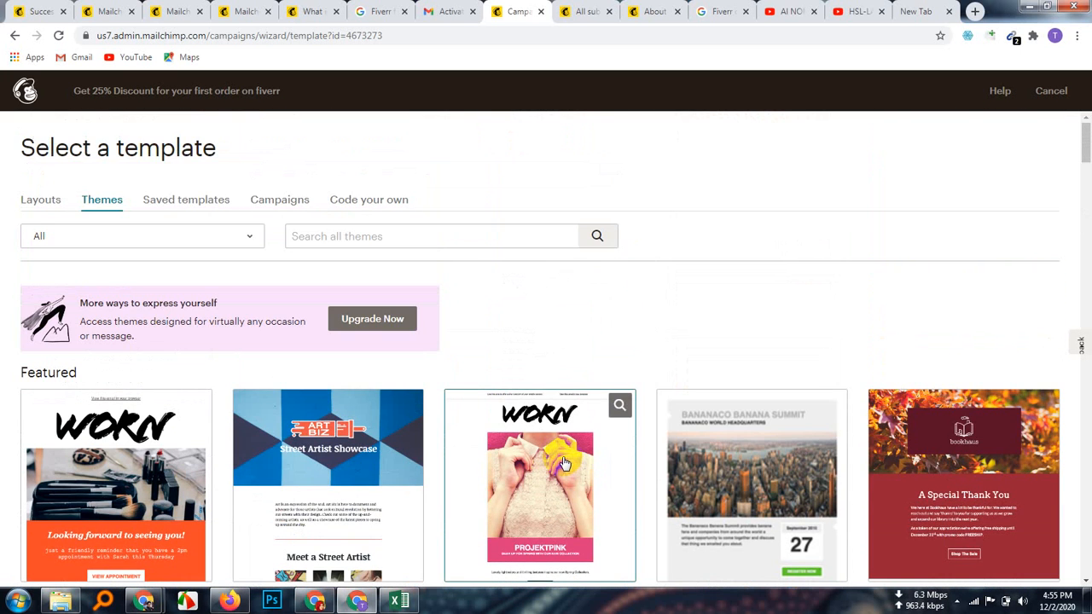
scroll(563, 464, down, 3)
scroll(563, 463, up, 3)
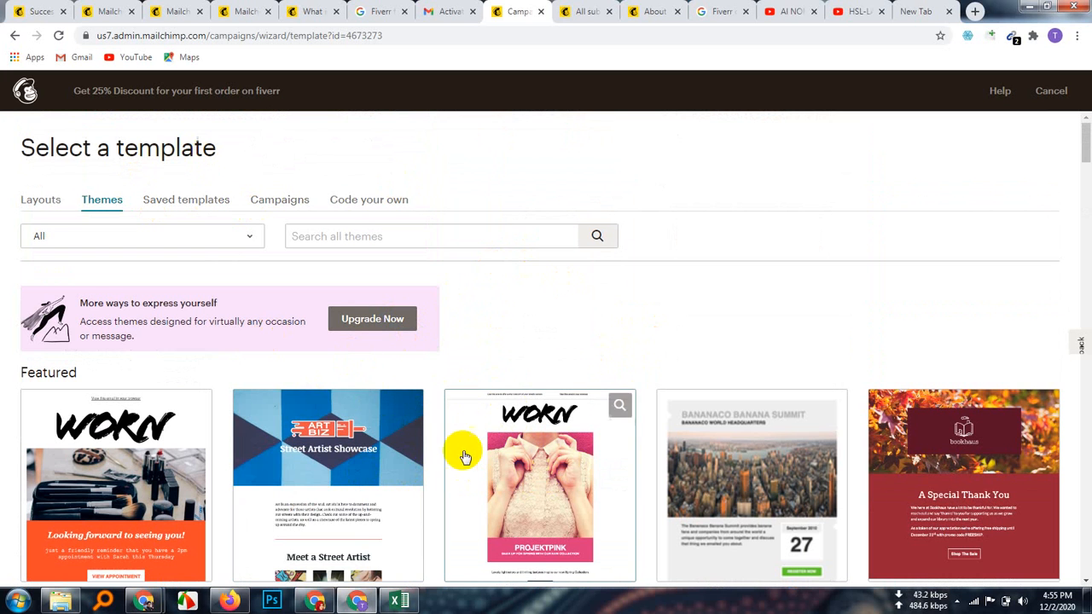
Step: Browse the Saved templates and Campaigns tabs, then review the Code your own paste, zip and URL options
click(180, 202)
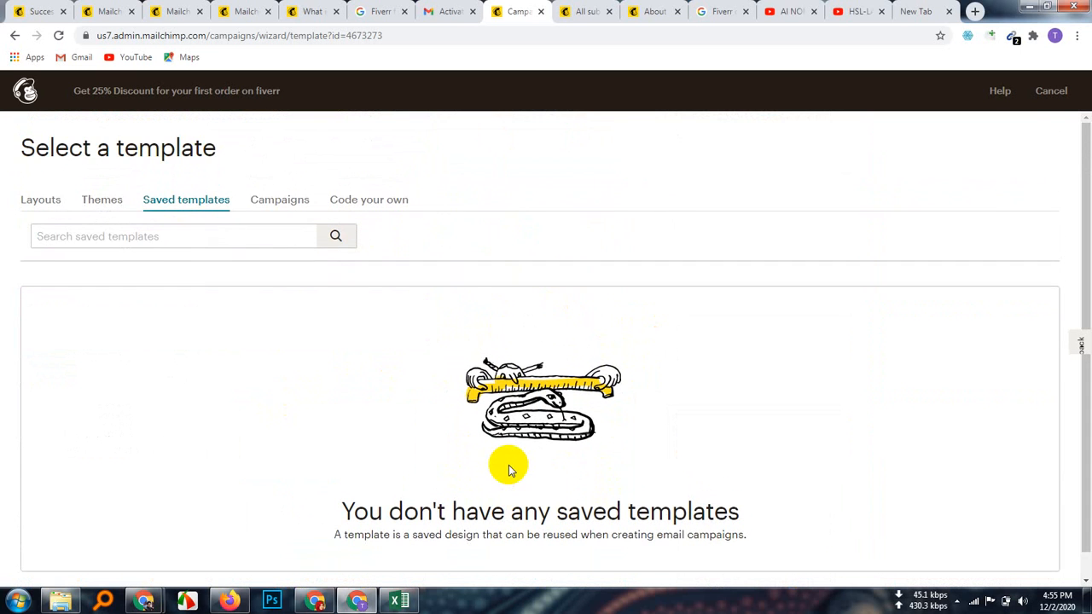
click(290, 205)
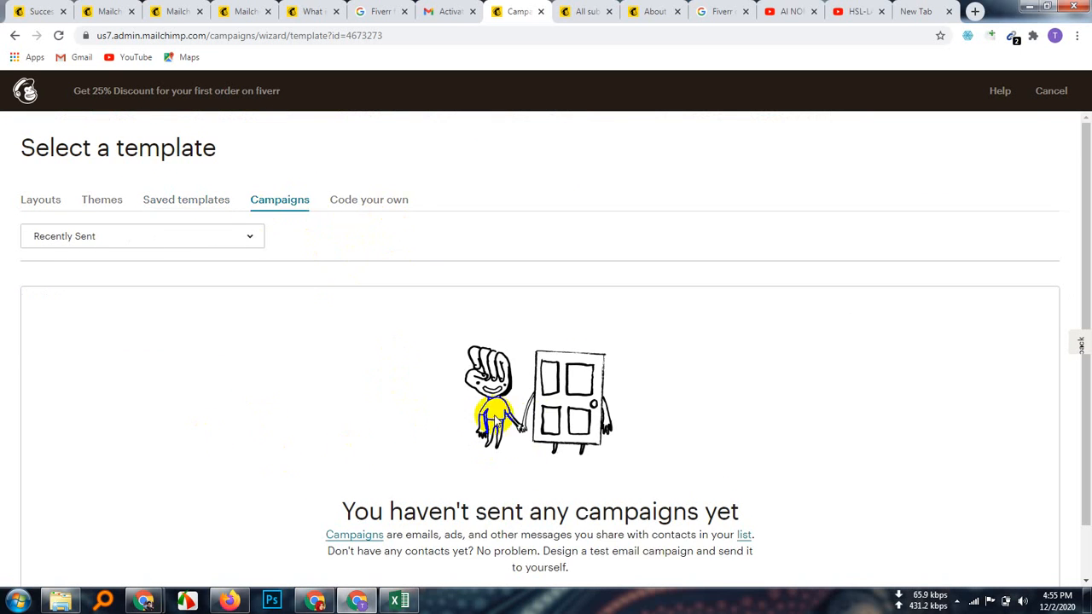
click(383, 203)
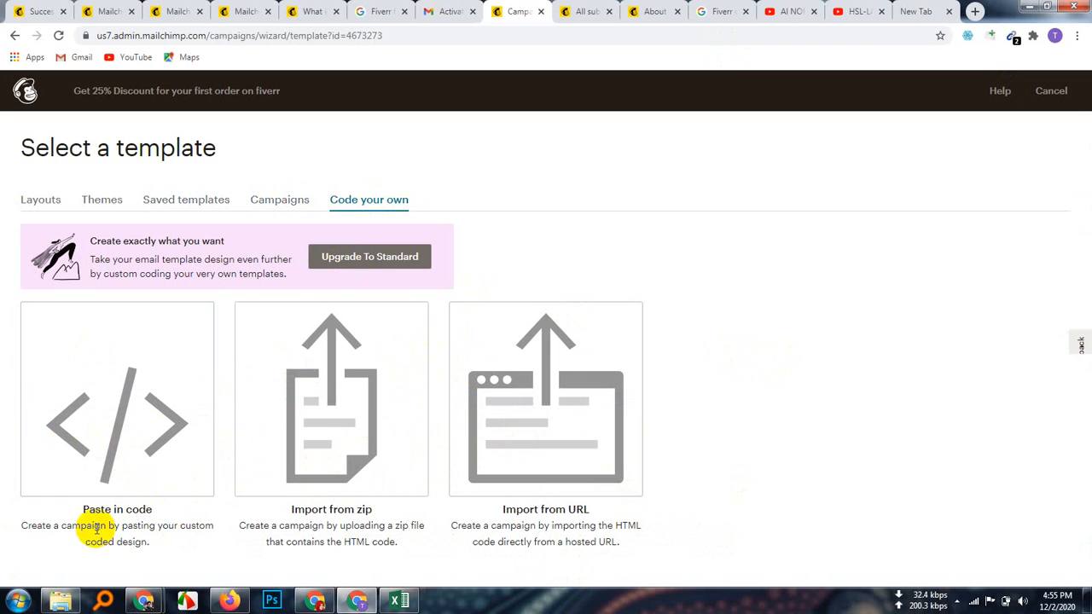
mouse_move(99, 423)
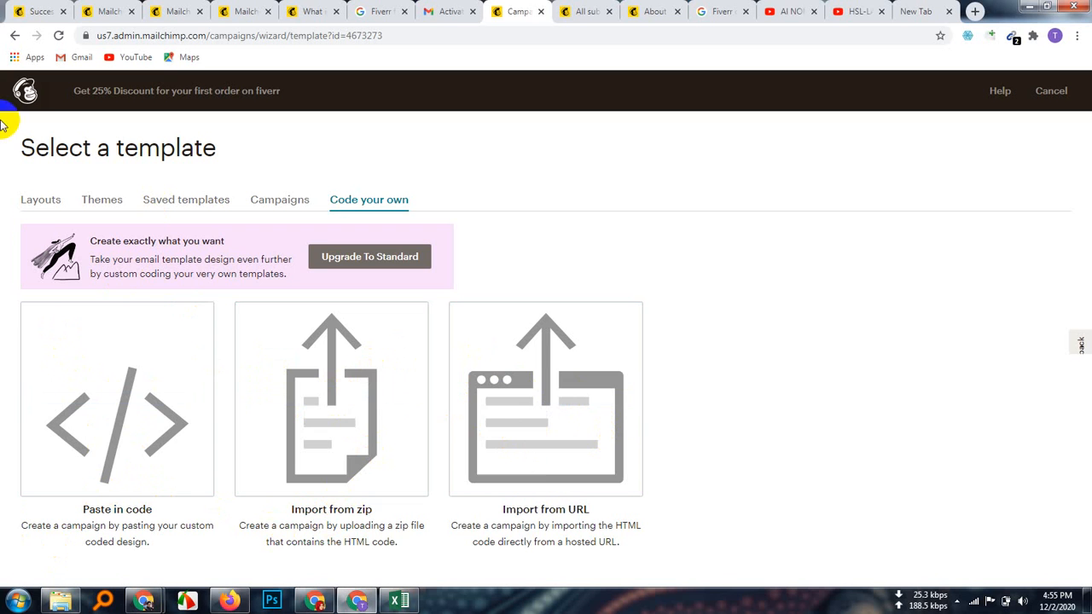
Step: Choose the Simple Text layout from the Basic section of the Layouts tab
click(41, 203)
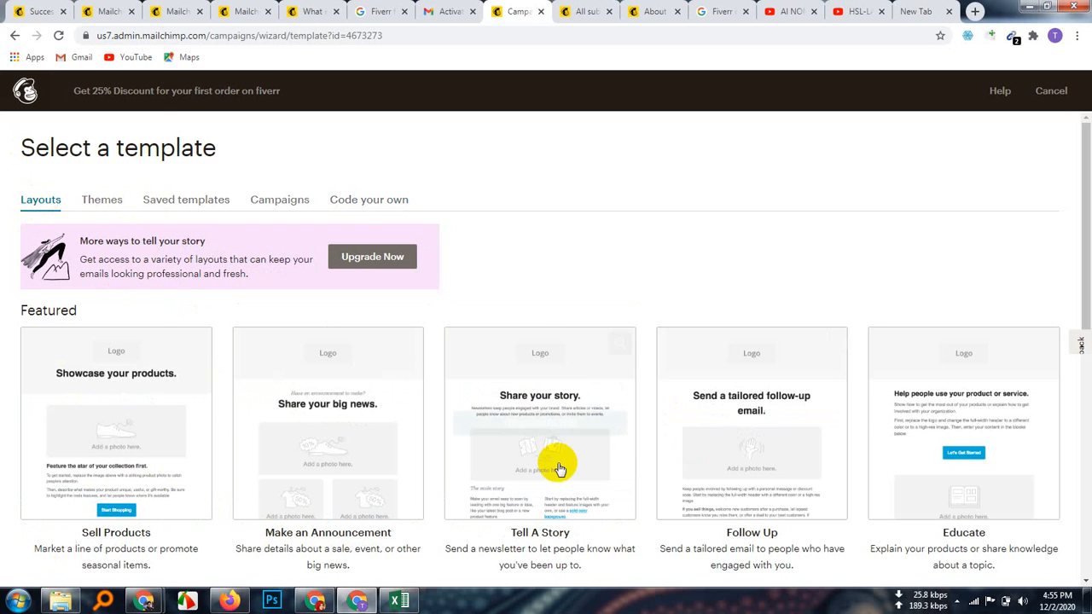
scroll(609, 454, down, 2)
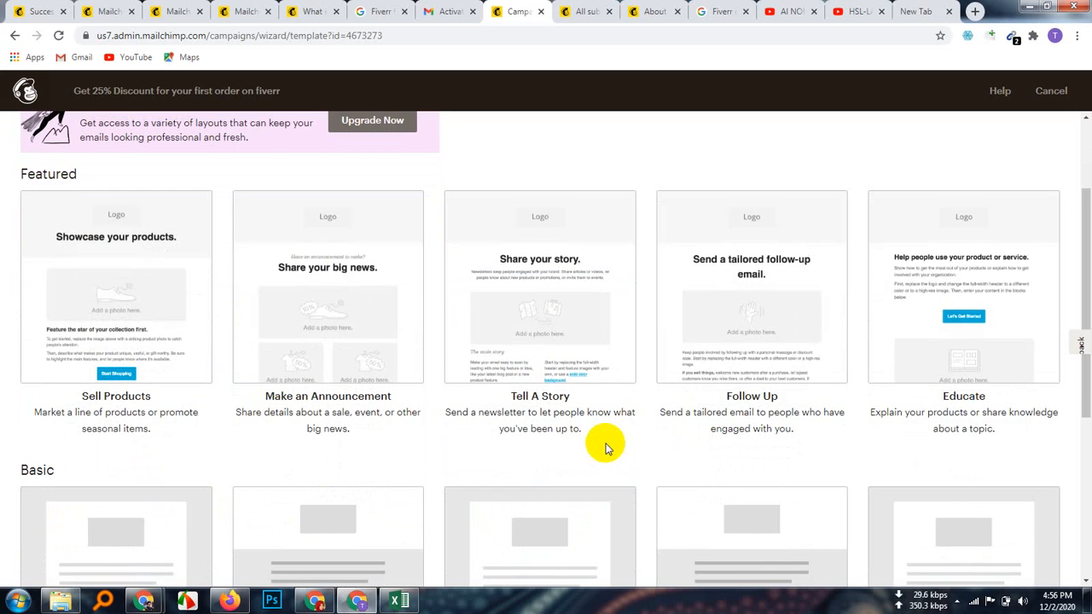
scroll(602, 439, down, 5)
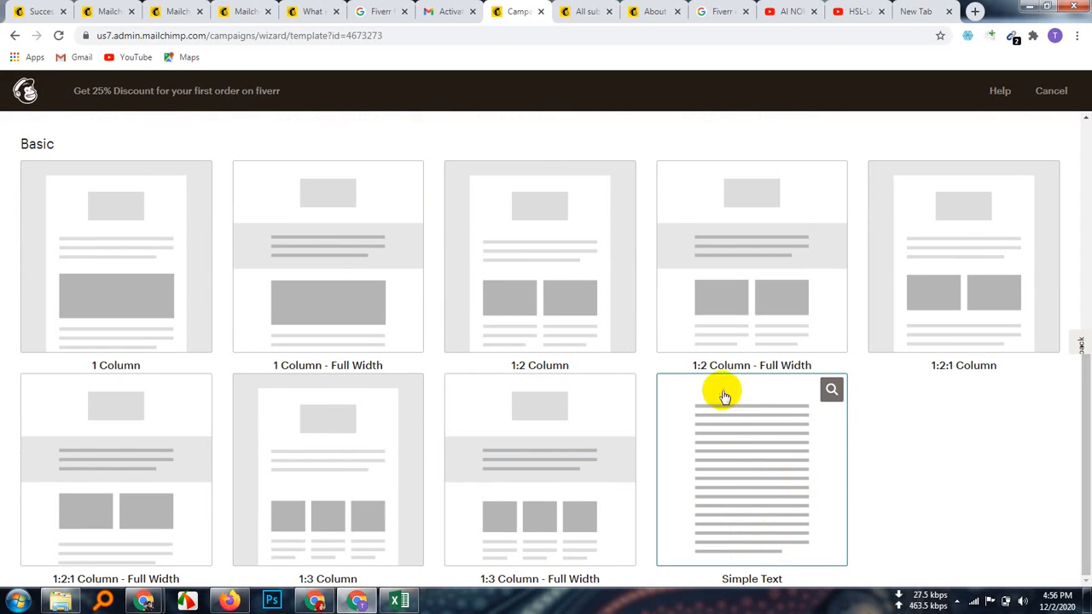
click(745, 493)
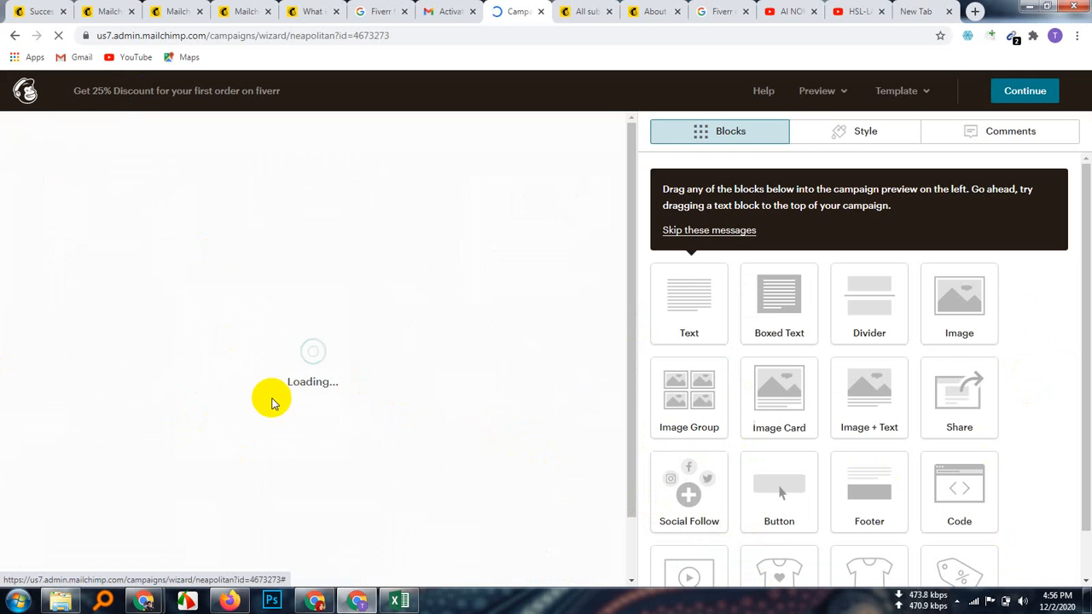
Step: Inspect the heading and intro paragraph text blocks in the email designer
scroll(879, 520, down, 1)
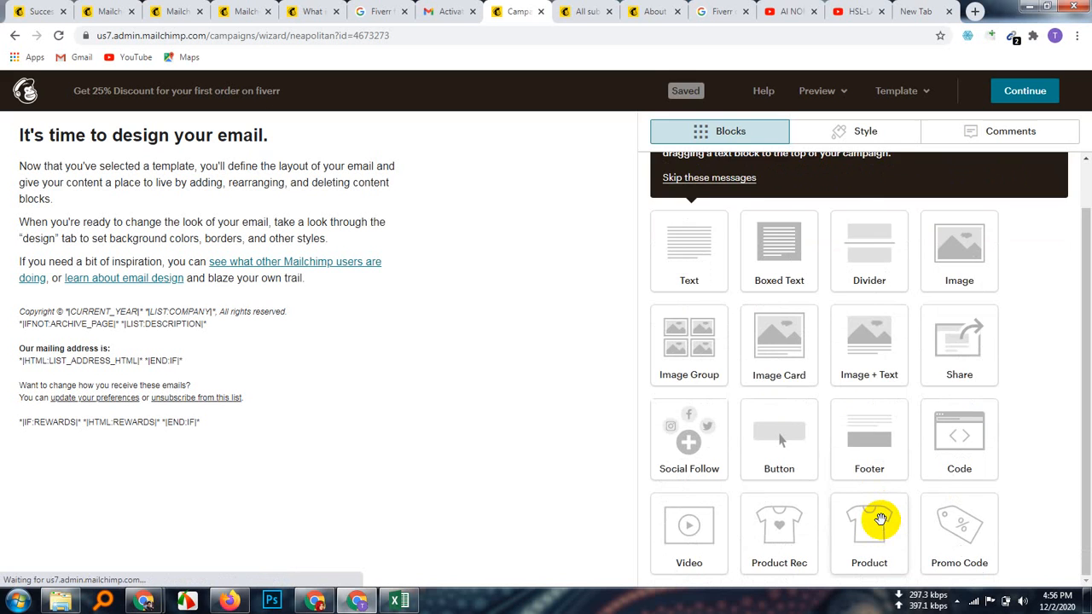
mouse_move(168, 333)
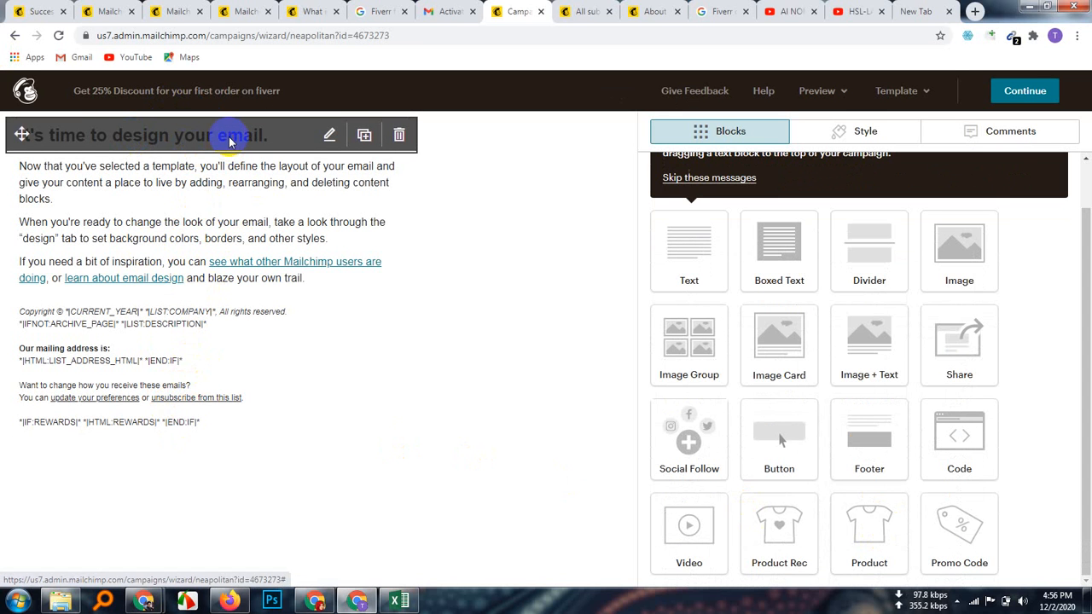
click(229, 141)
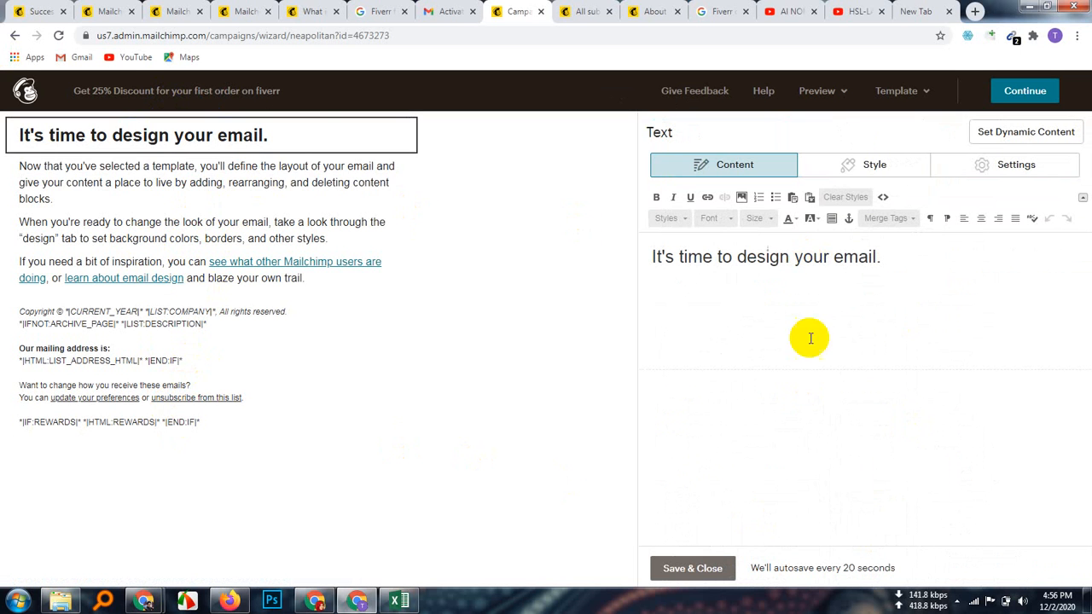
click(134, 191)
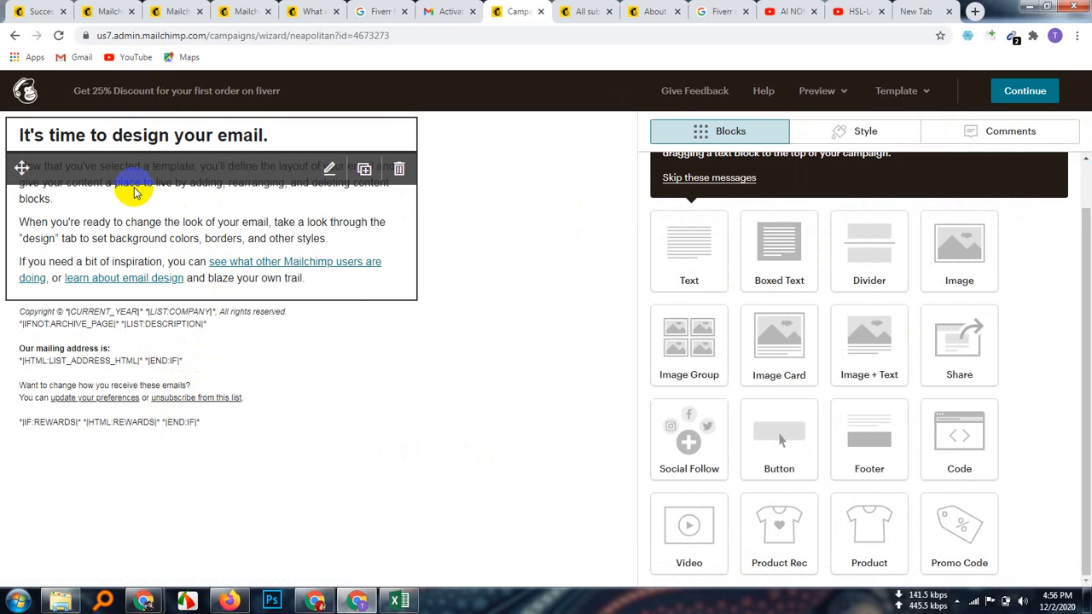
Step: Delete the copyright and mailing-address footer block, confirming the deletion
click(156, 374)
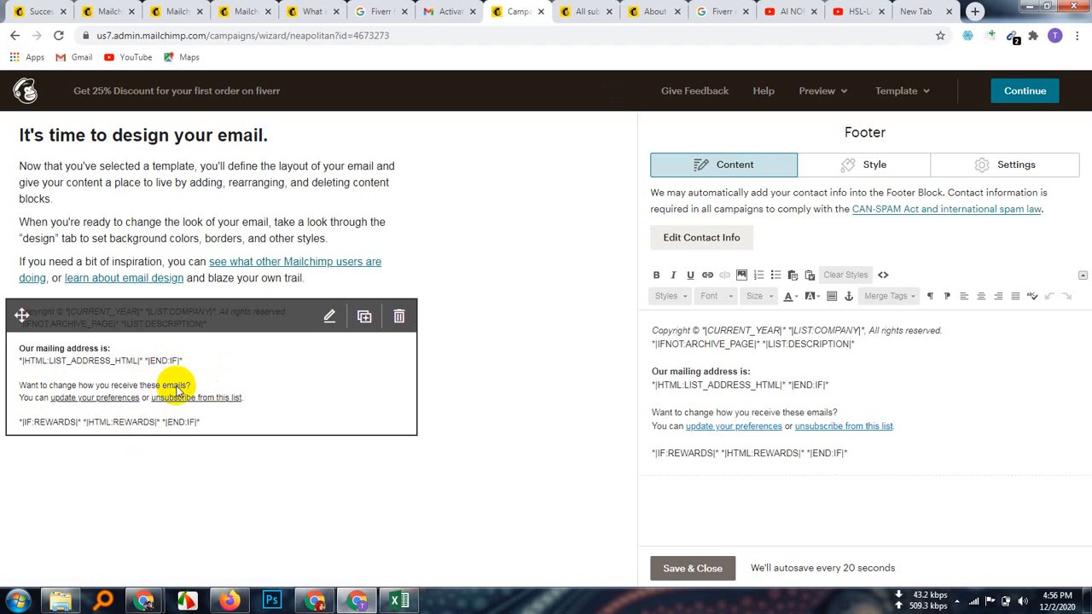
click(399, 316)
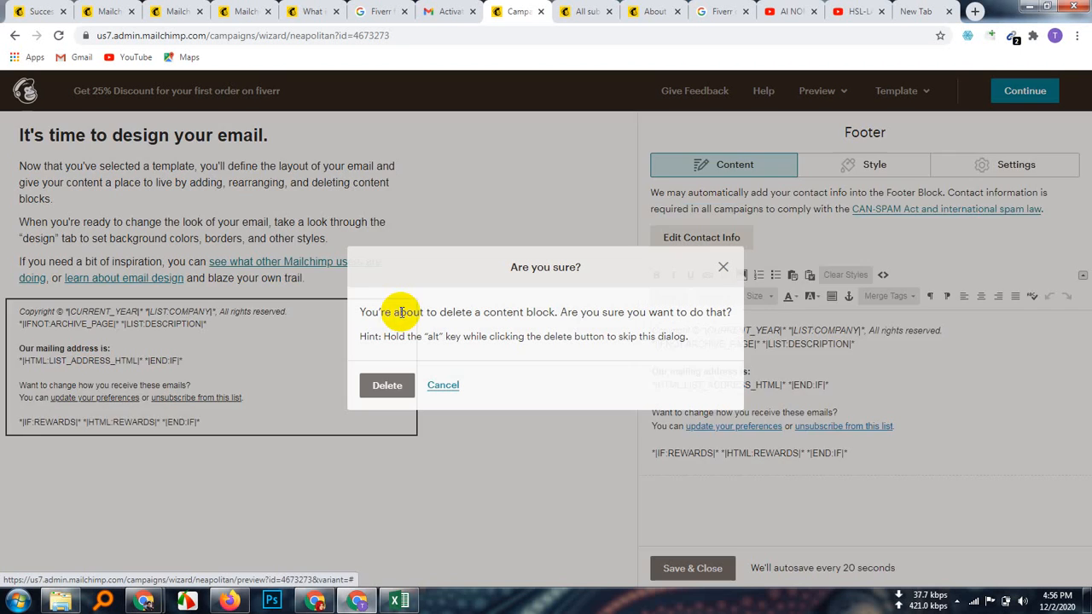
click(389, 384)
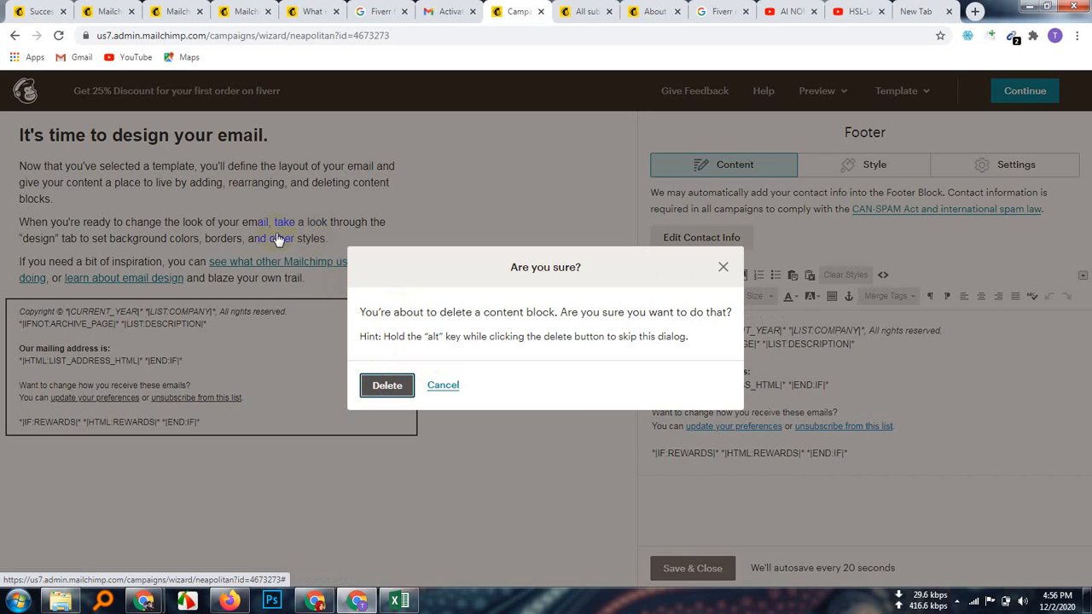
click(385, 386)
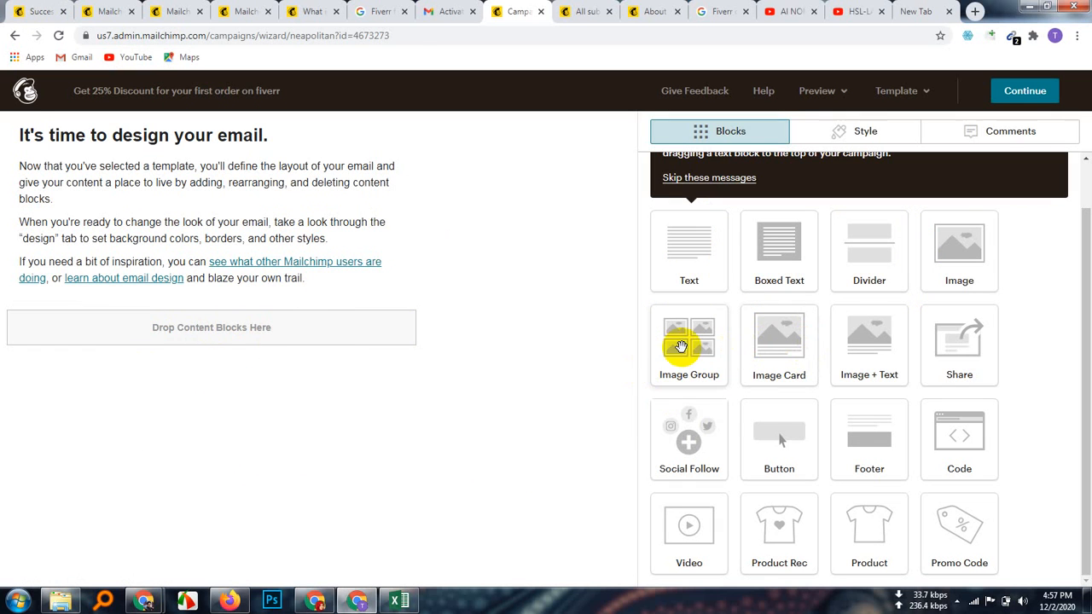
drag(681, 345, 183, 418)
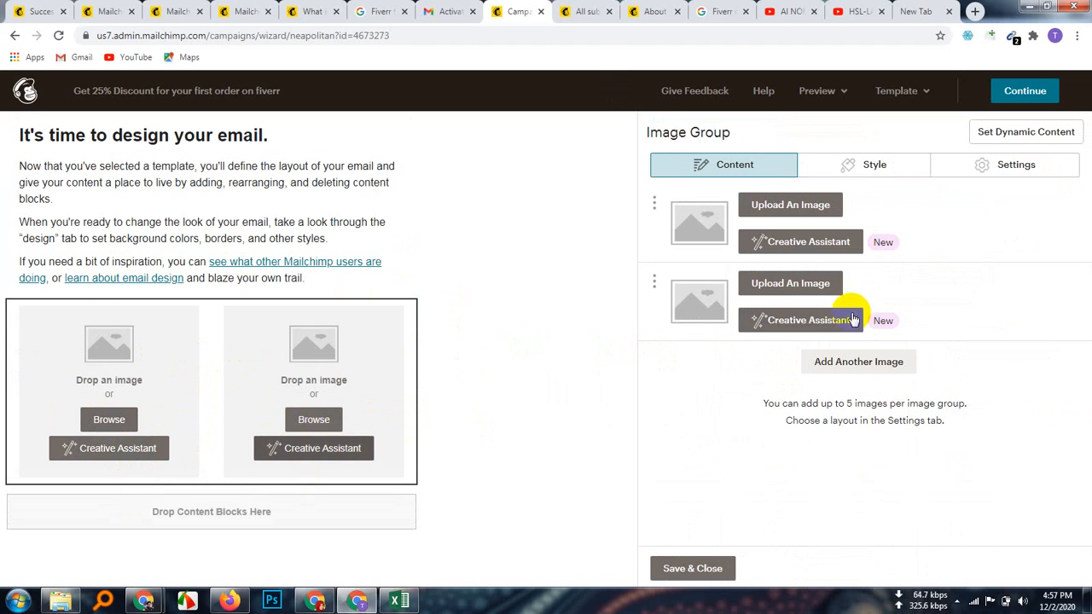
click(400, 315)
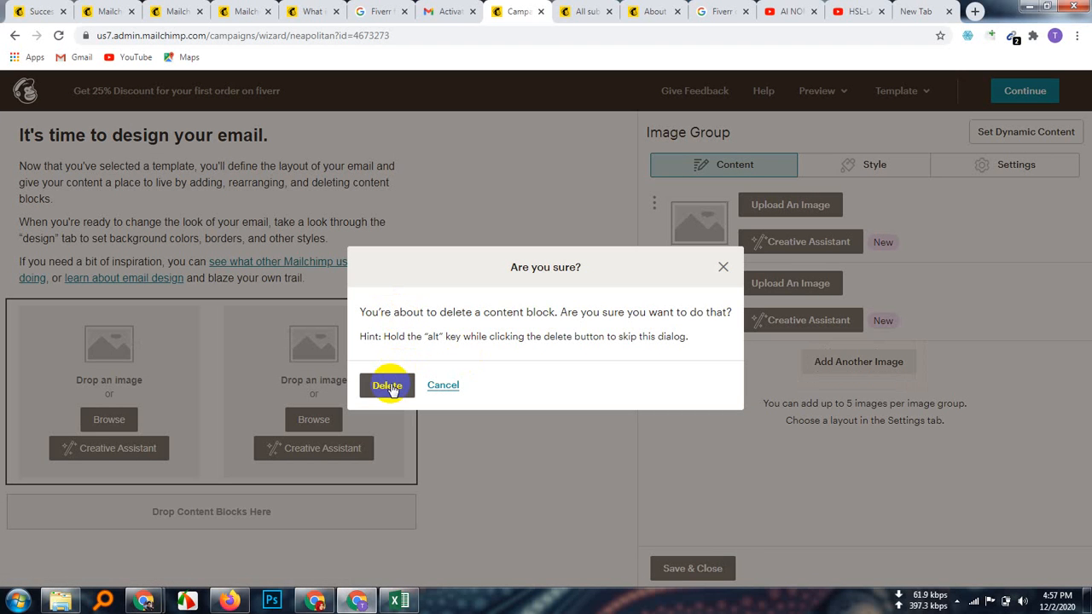
click(391, 387)
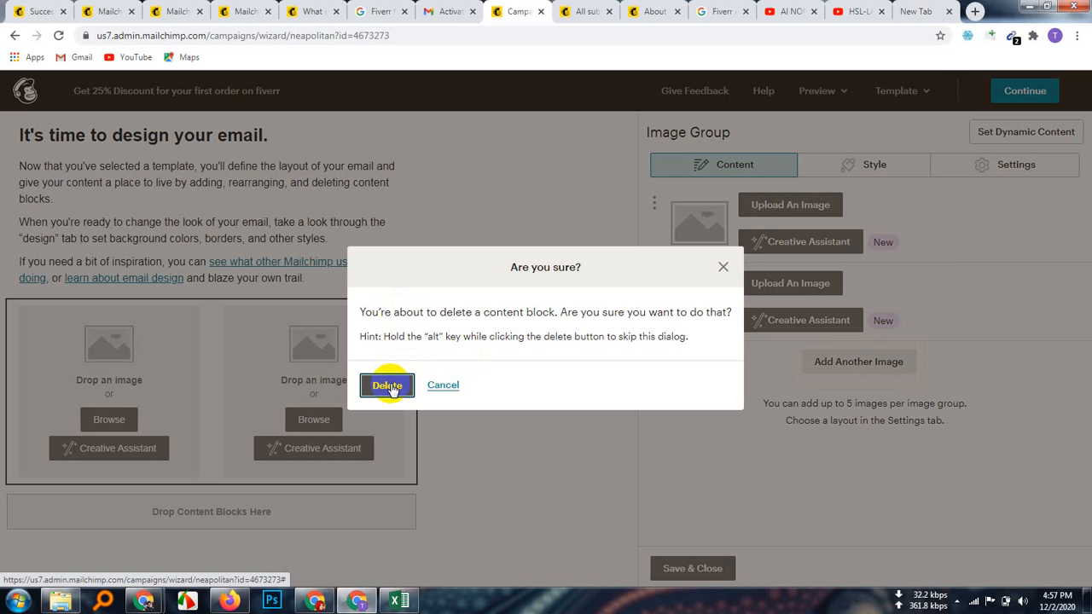
click(389, 387)
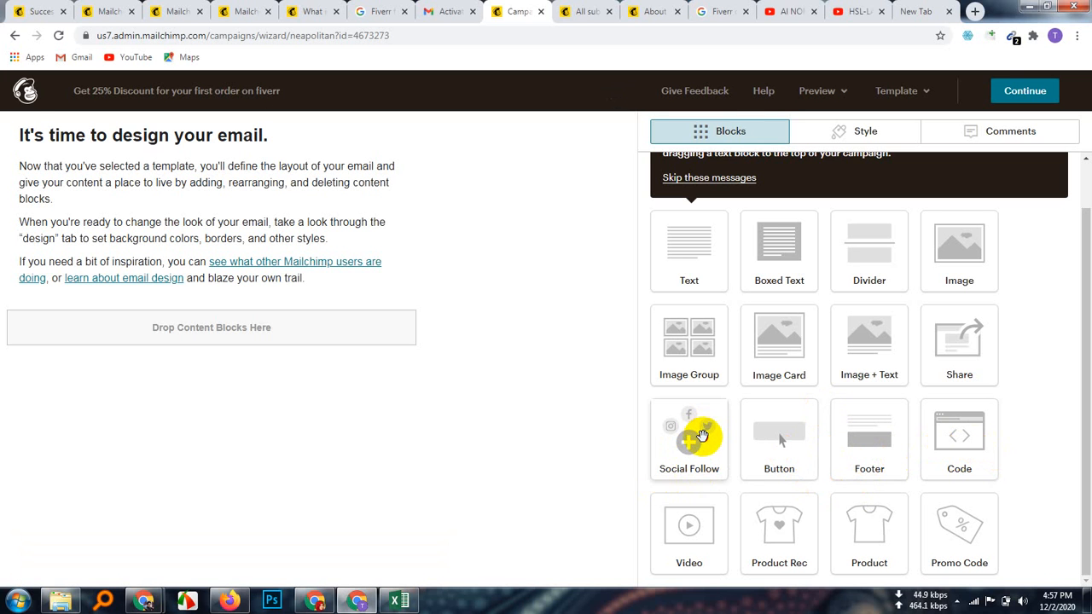
drag(701, 436, 302, 367)
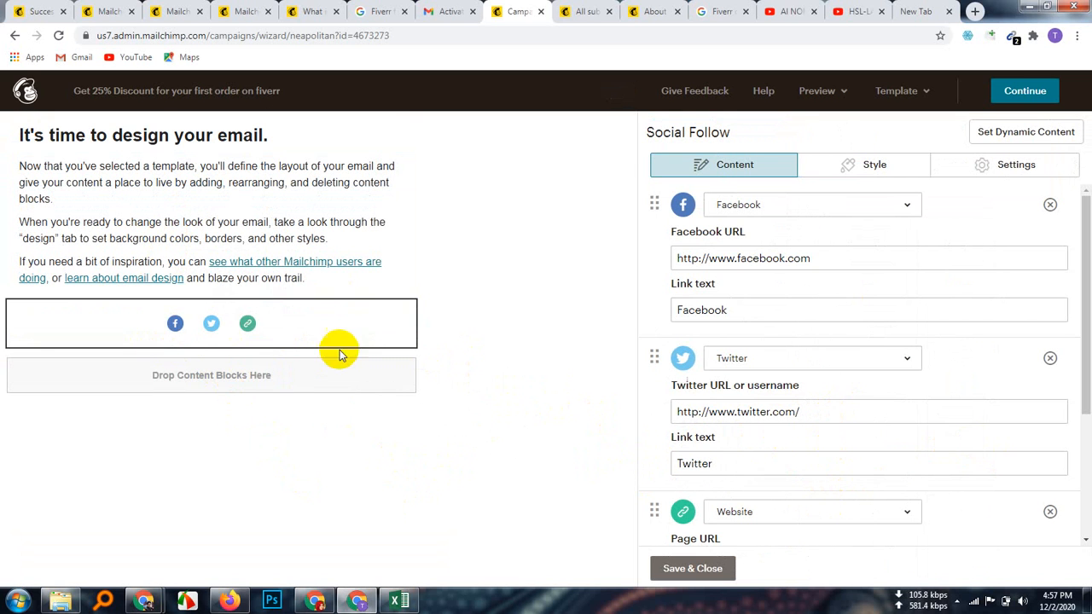
mouse_move(149, 339)
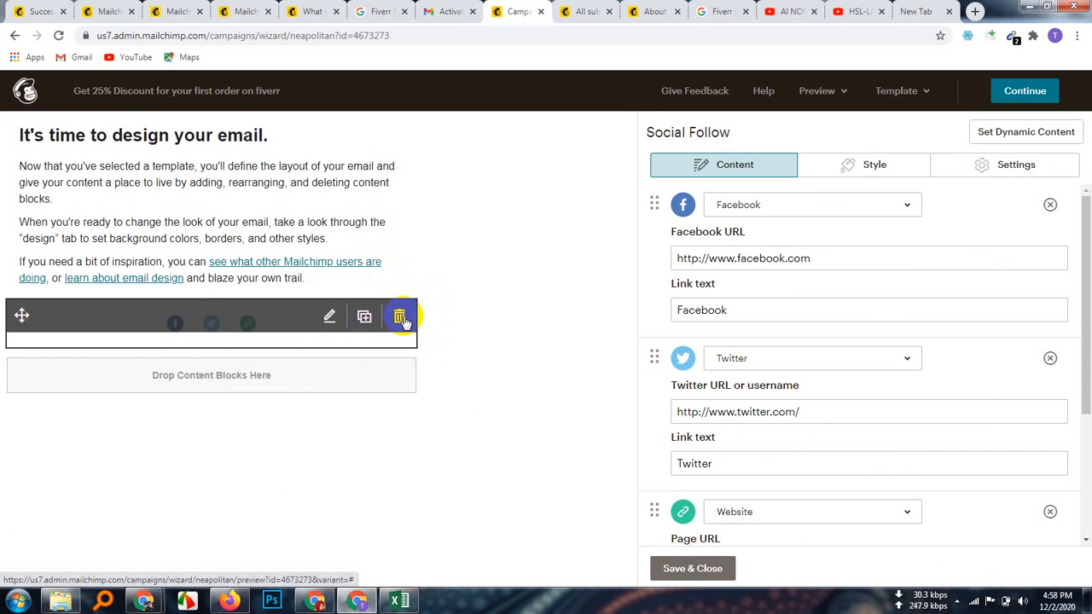
click(398, 321)
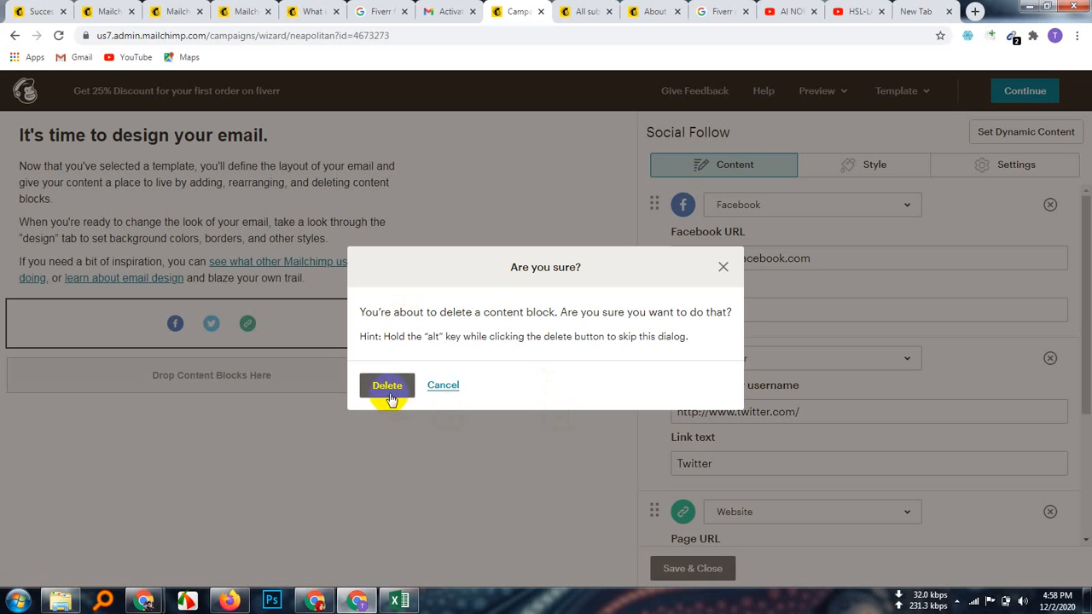
click(388, 388)
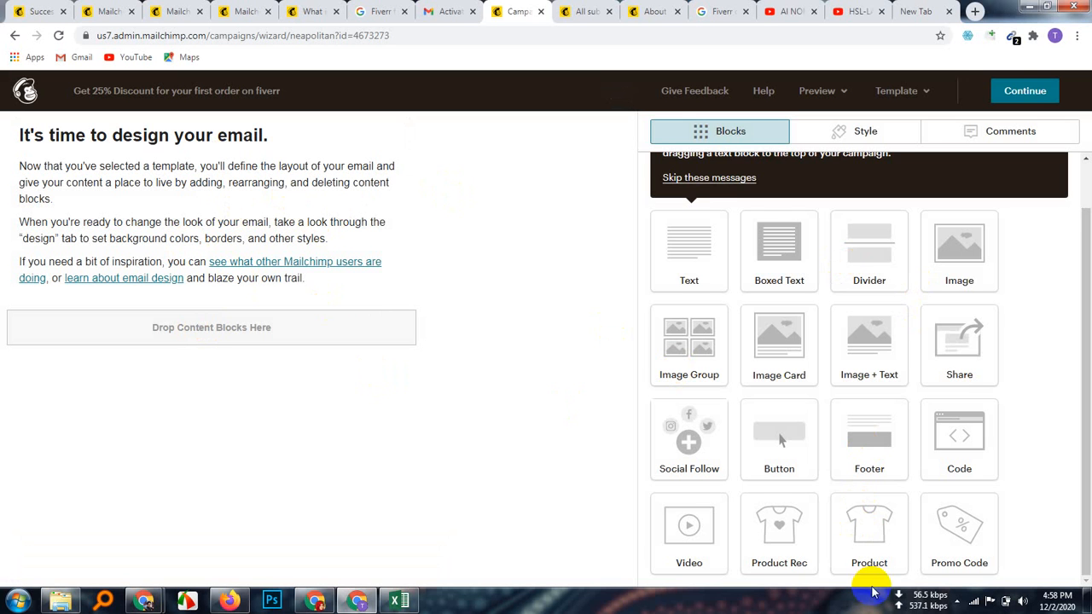
Step: Dismiss the drag-and-drop tip message in the email designer
scroll(868, 560, up, 1)
scroll(868, 549, down, 1)
scroll(868, 546, up, 1)
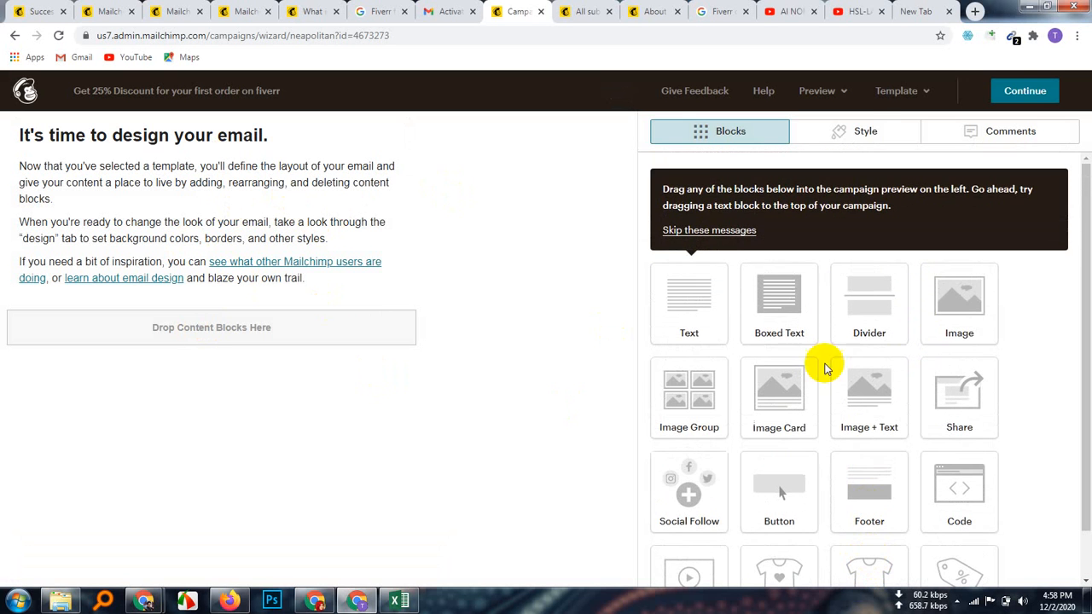
click(697, 230)
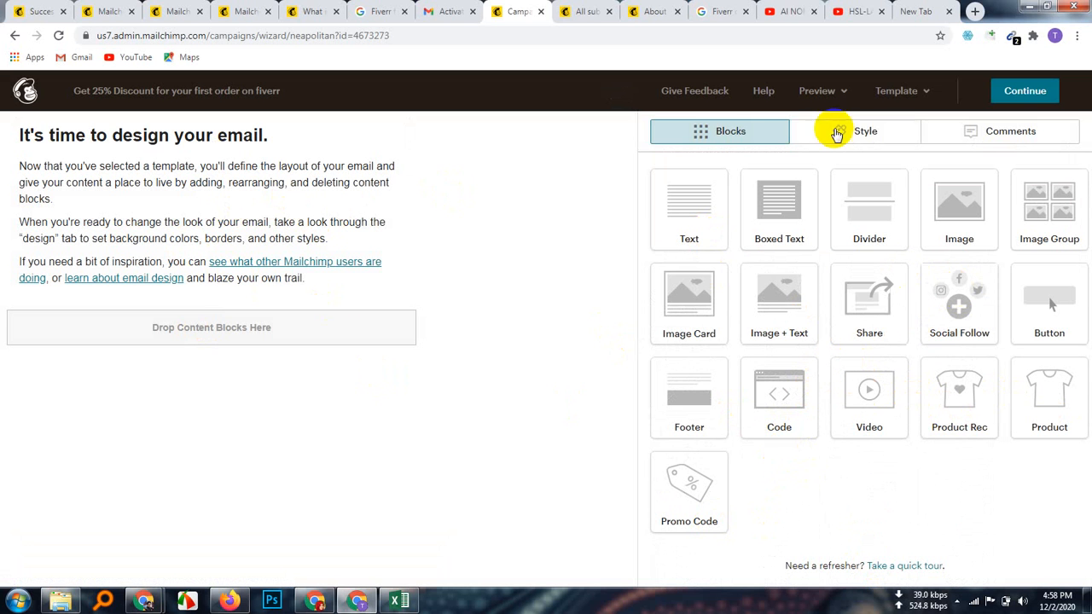
click(723, 131)
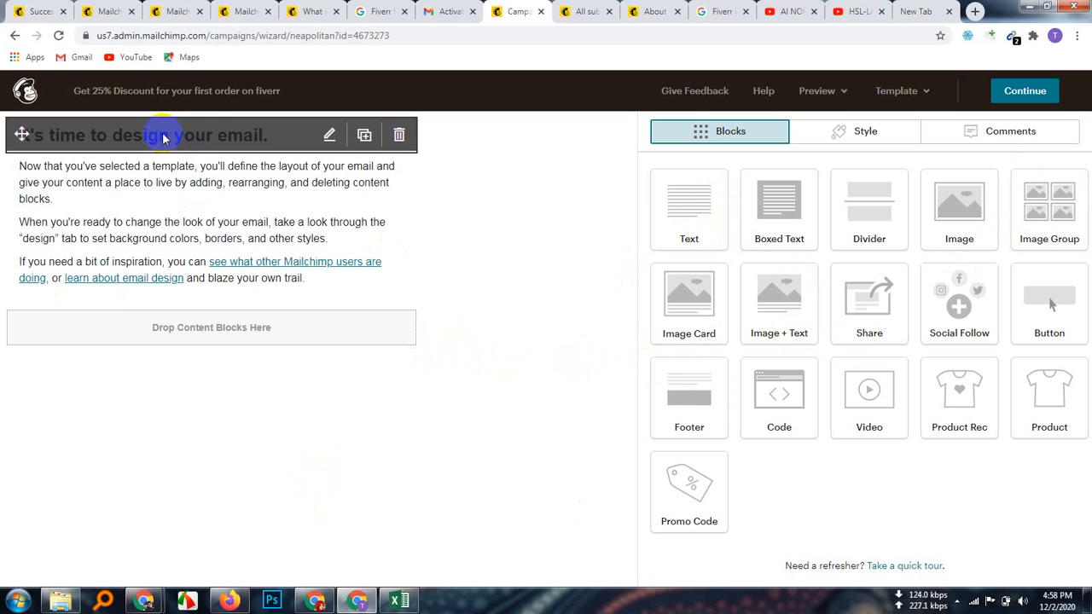
Step: Erase the heading text, including the 'this for test' text, leaving the block empty
click(192, 138)
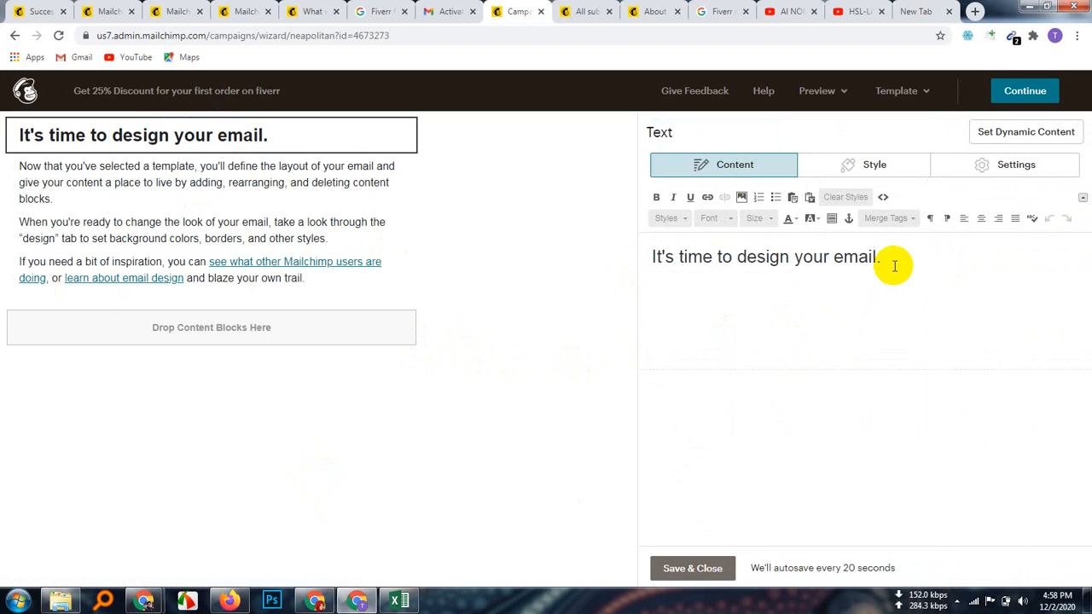
key(BackSpace)
key(BackSpace)
key(BackSpace)
key(BackSpace)
key(BackSpace)
key(BackSpace)
key(BackSpace)
key(BackSpace)
key(BackSpace)
key(BackSpace)
key(BackSpace)
key(BackSpace)
key(BackSpace)
key(BackSpace)
key(BackSpace)
key(BackSpace)
key(BackSpace)
key(BackSpace)
key(BackSpace)
key(BackSpace)
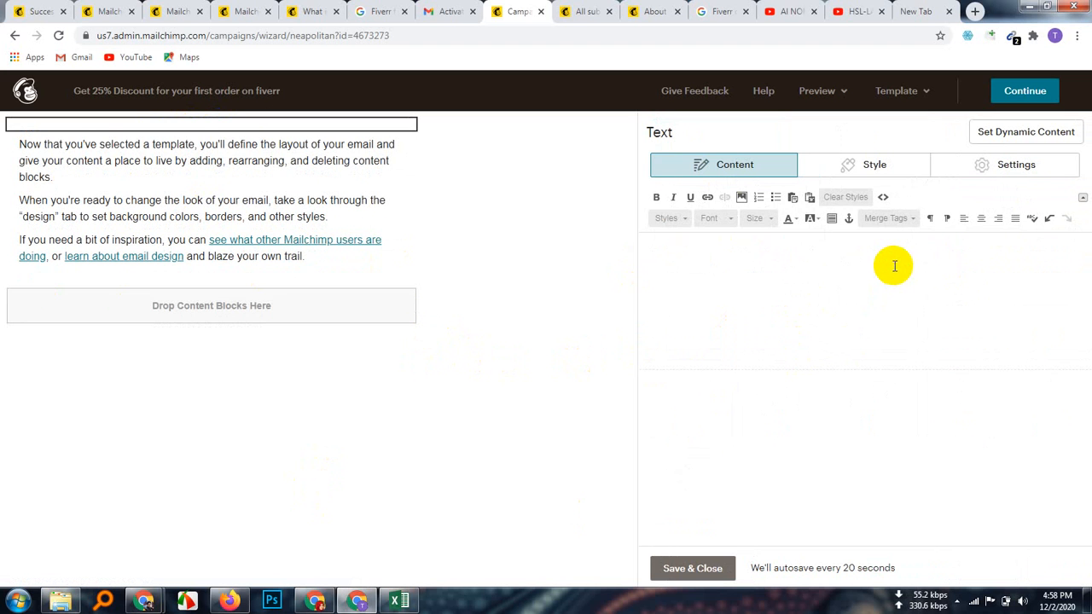
text(this for test)
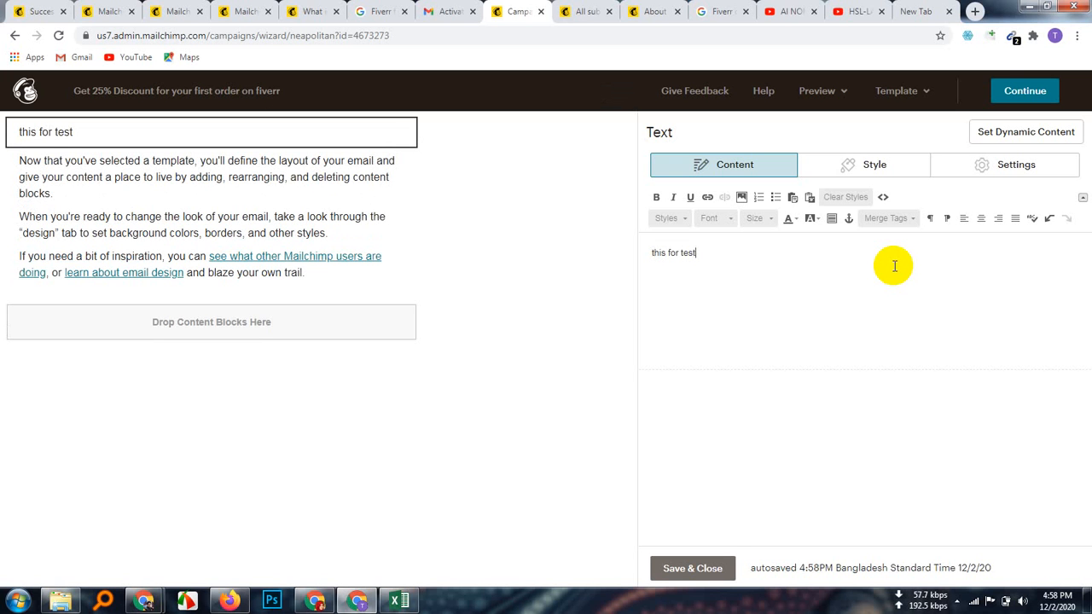
key(BackSpace)
key(BackSpace)
key(BackSpace)
key(BackSpace)
key(BackSpace)
key(BackSpace)
key(BackSpace)
key(BackSpace)
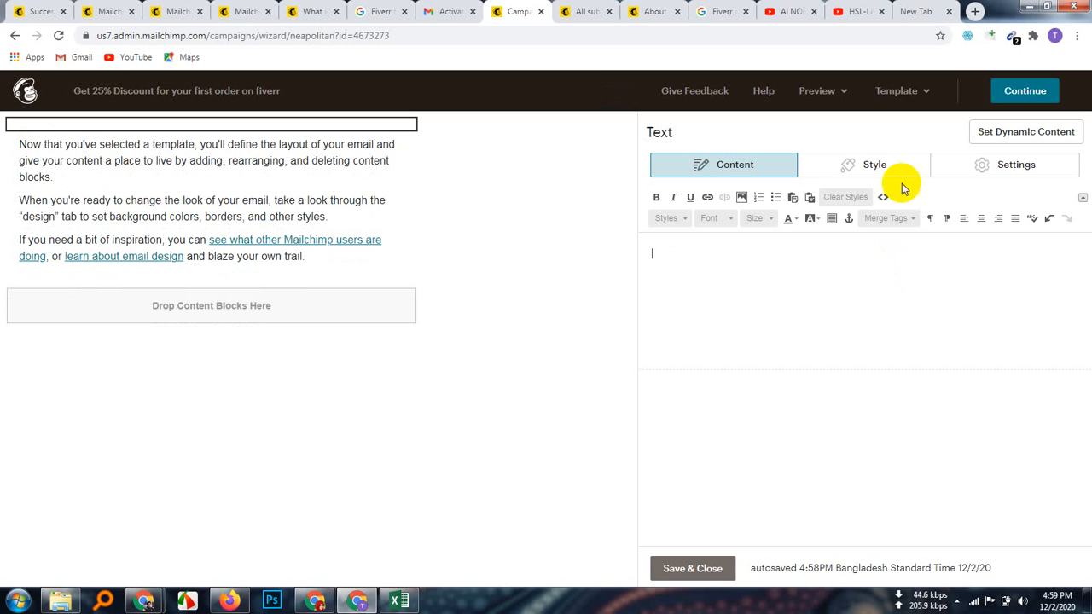
click(99, 186)
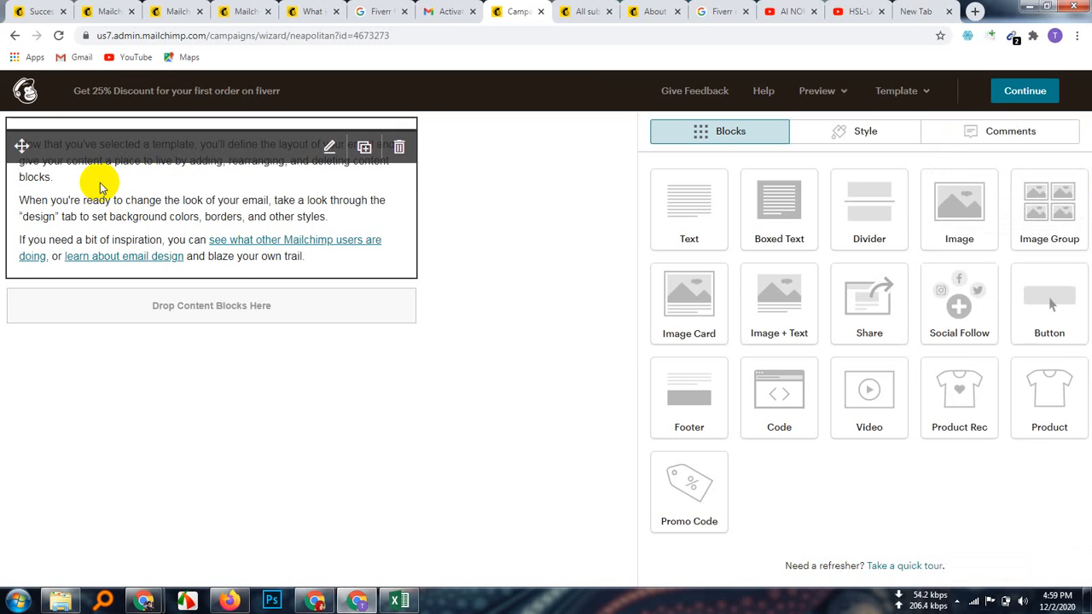
click(293, 237)
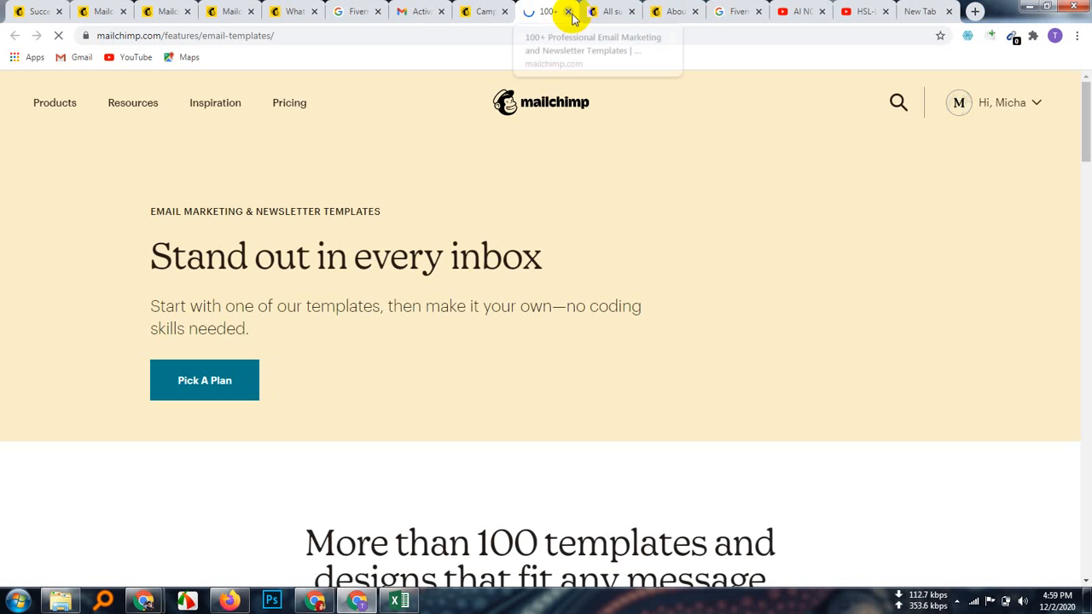
click(480, 12)
click(569, 12)
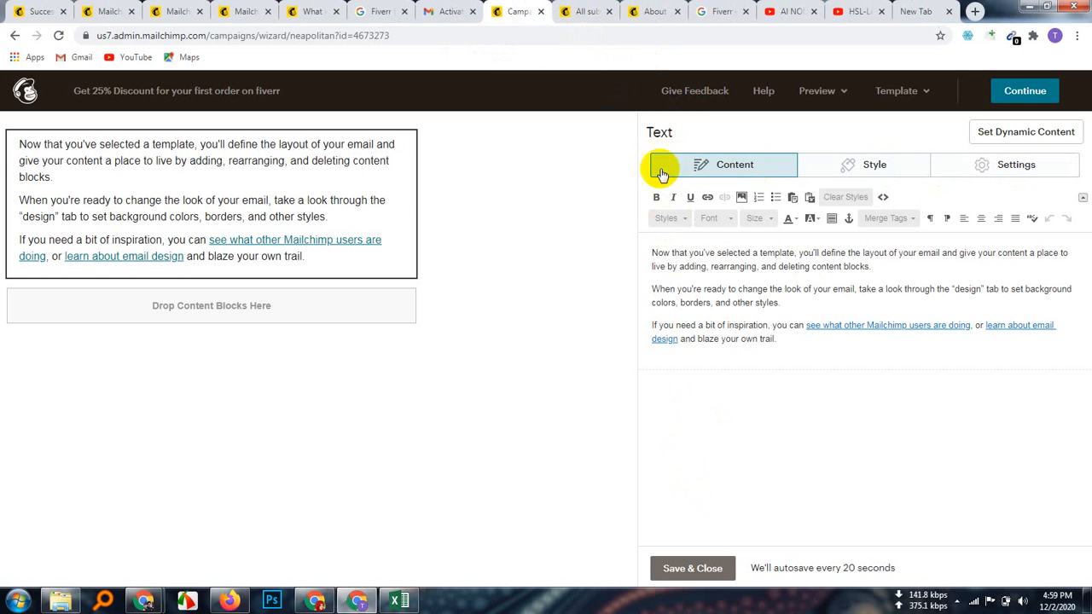
click(273, 240)
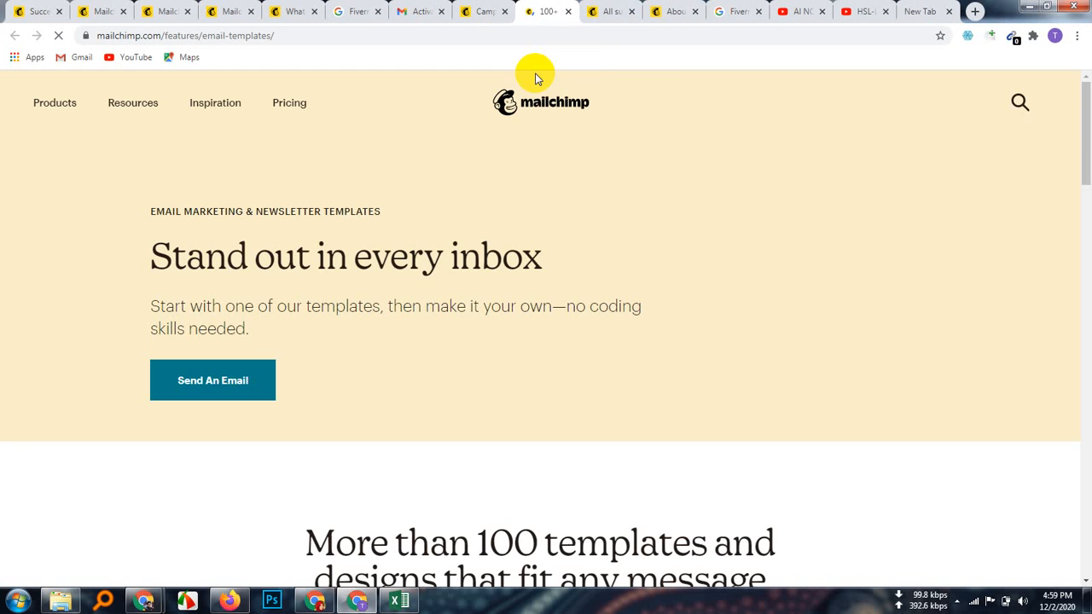
click(568, 11)
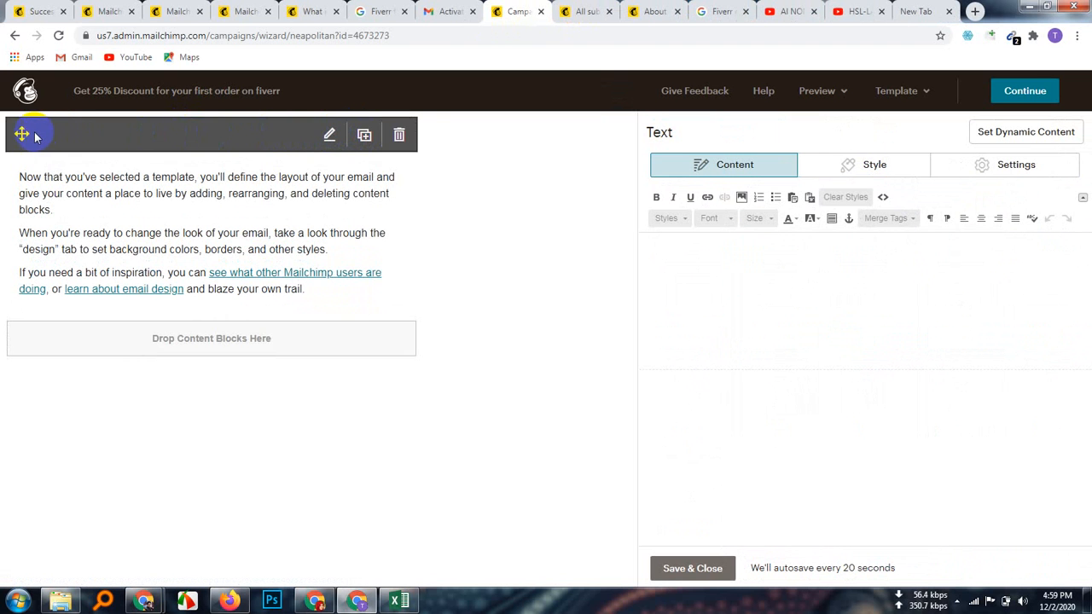
drag(35, 138, 25, 232)
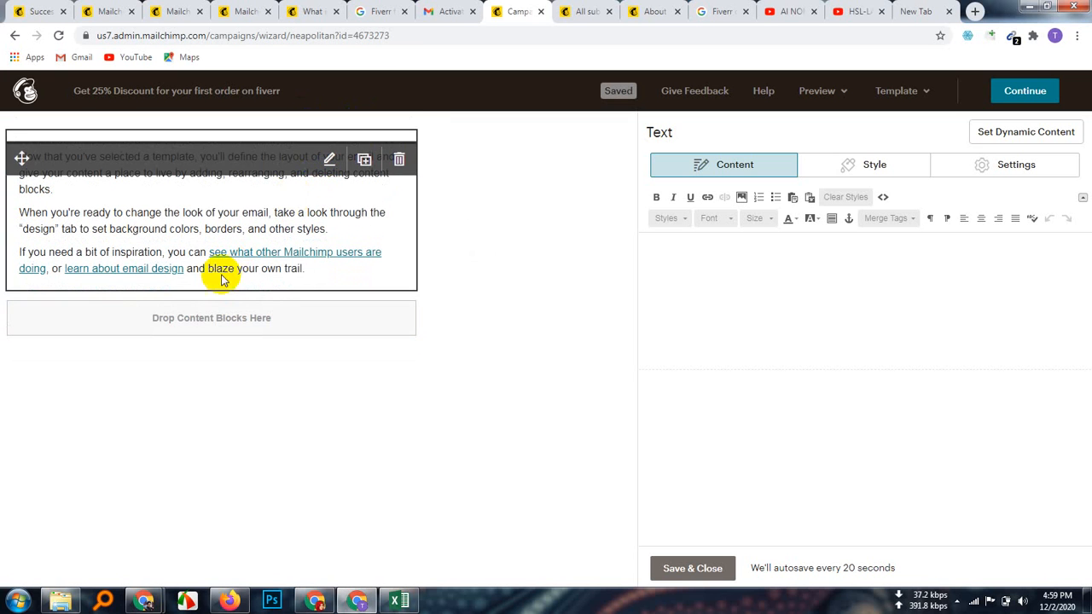
mouse_move(179, 131)
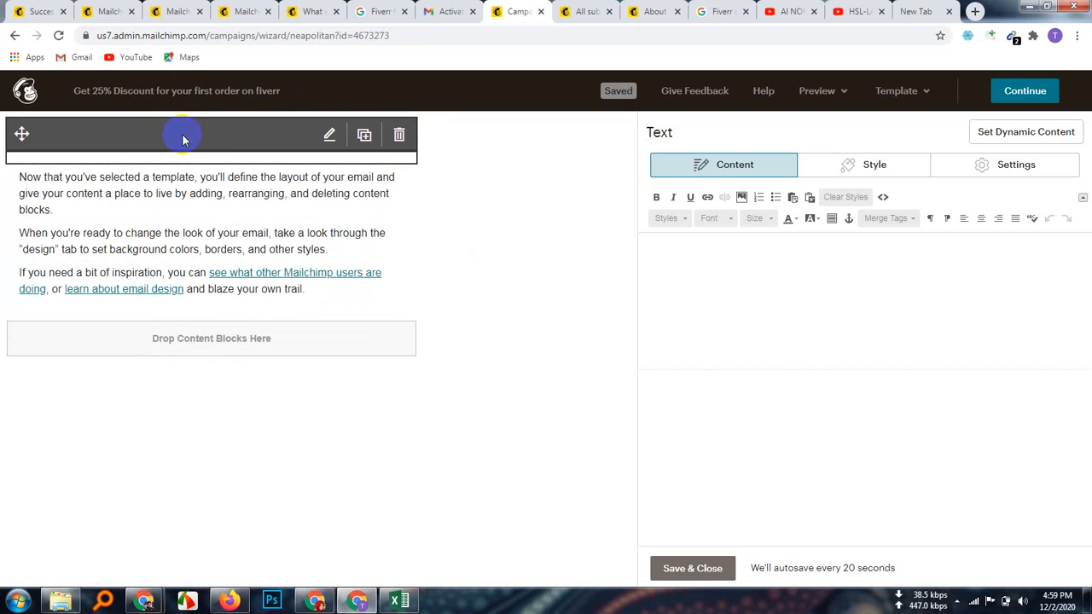
click(330, 136)
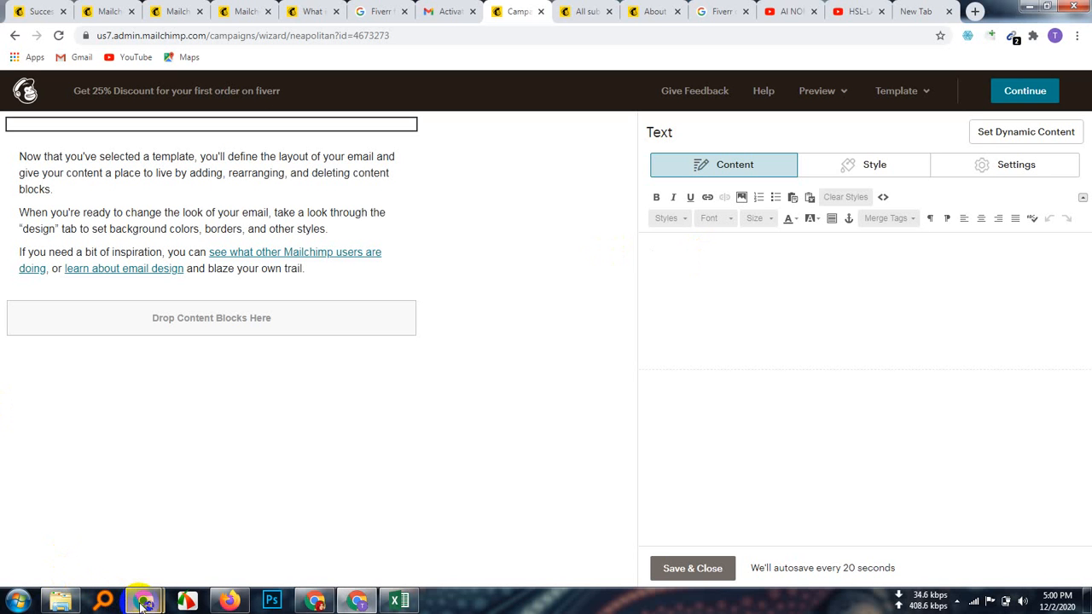
Step: Open the Fiverr link from the Google Meet chat in a new browser tab
mouse_move(143, 603)
click(88, 529)
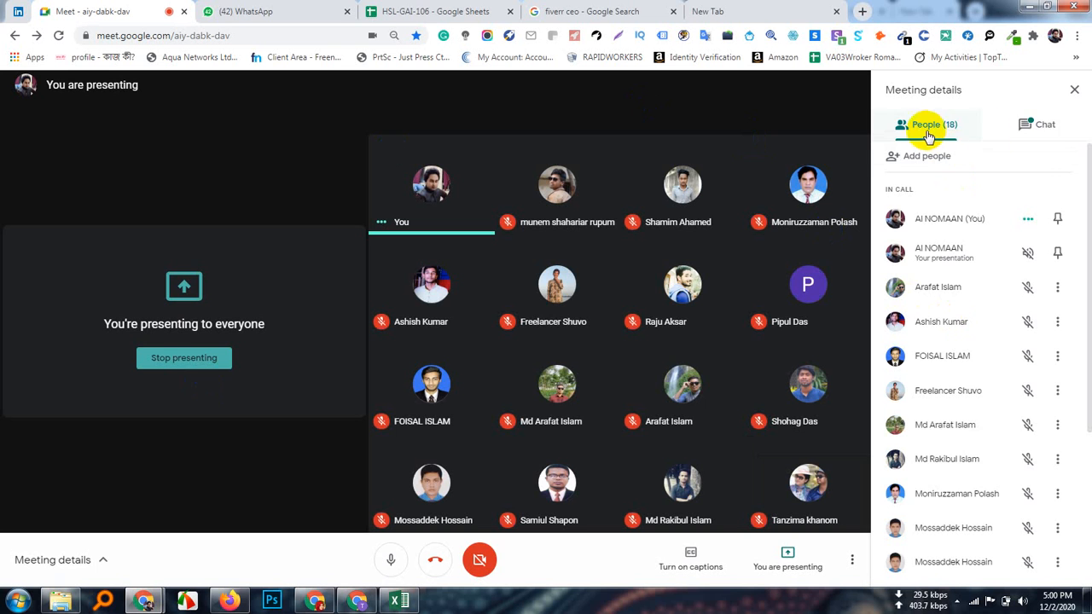
click(1048, 143)
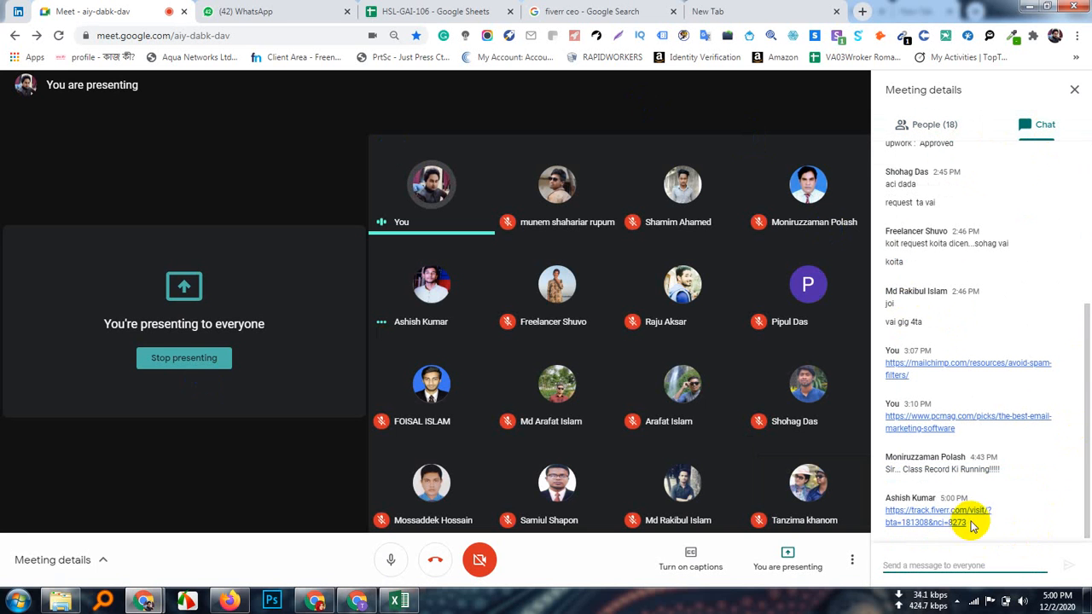
click(923, 520)
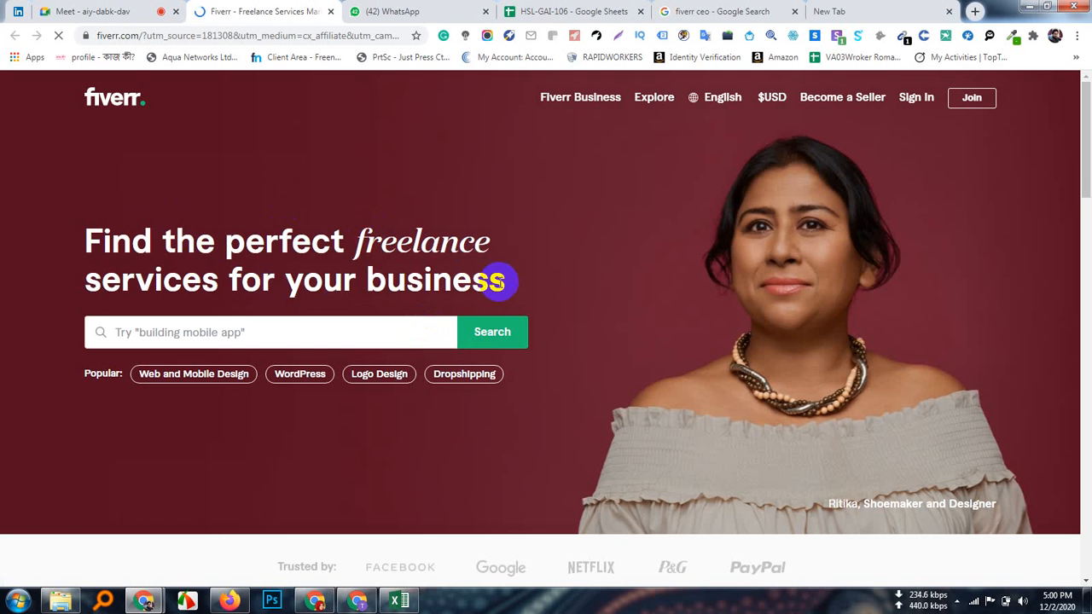
Step: Copy the Fiverr headline 'Find the perfect freelance services for your business', dismissing the sign-up popup
drag(524, 282, 287, 283)
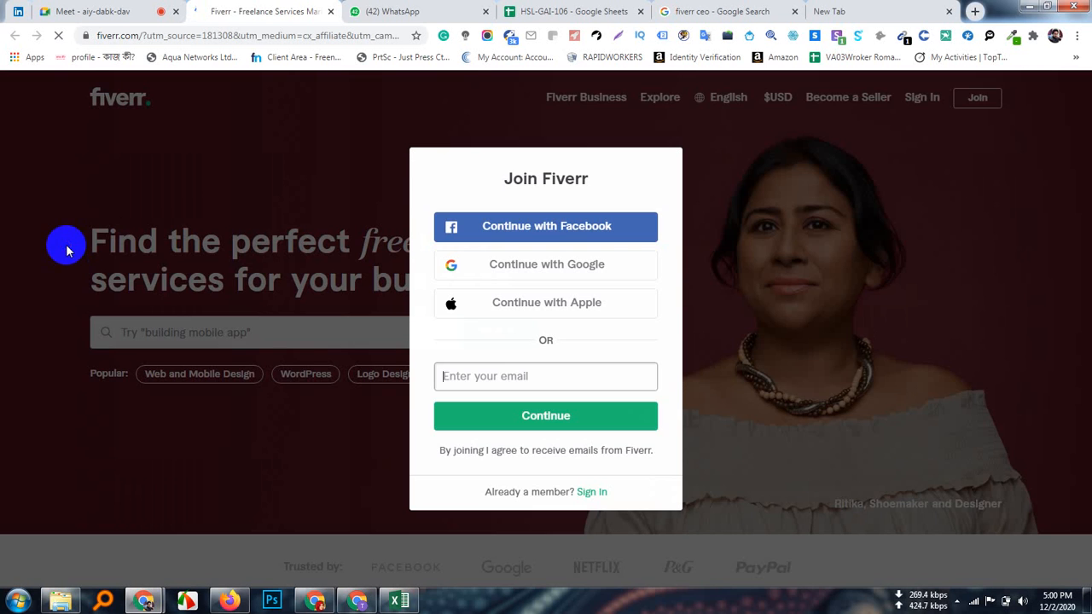
click(989, 215)
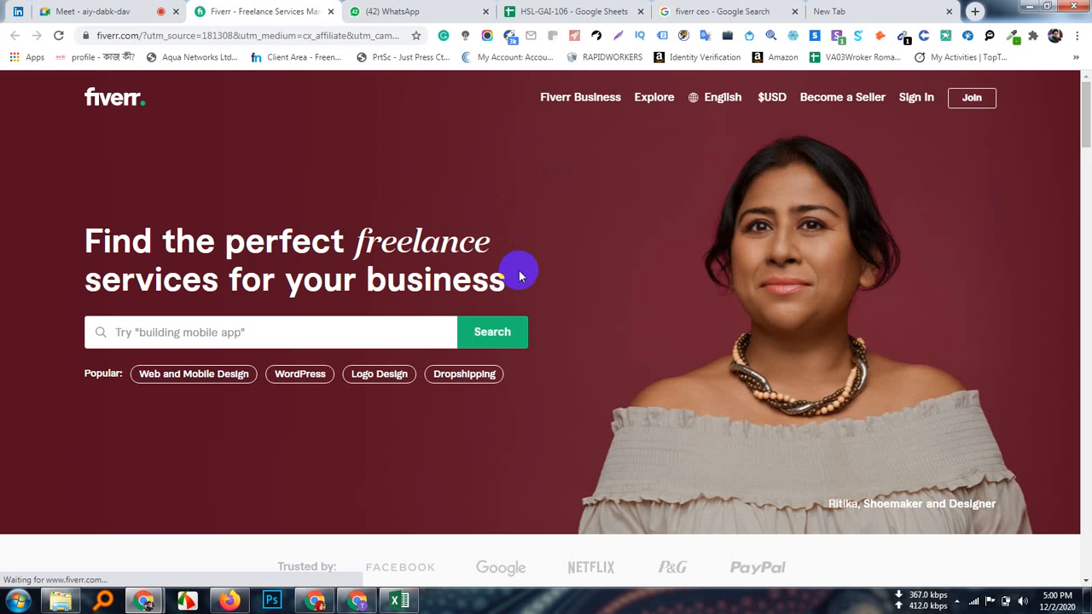
drag(518, 275, 85, 248)
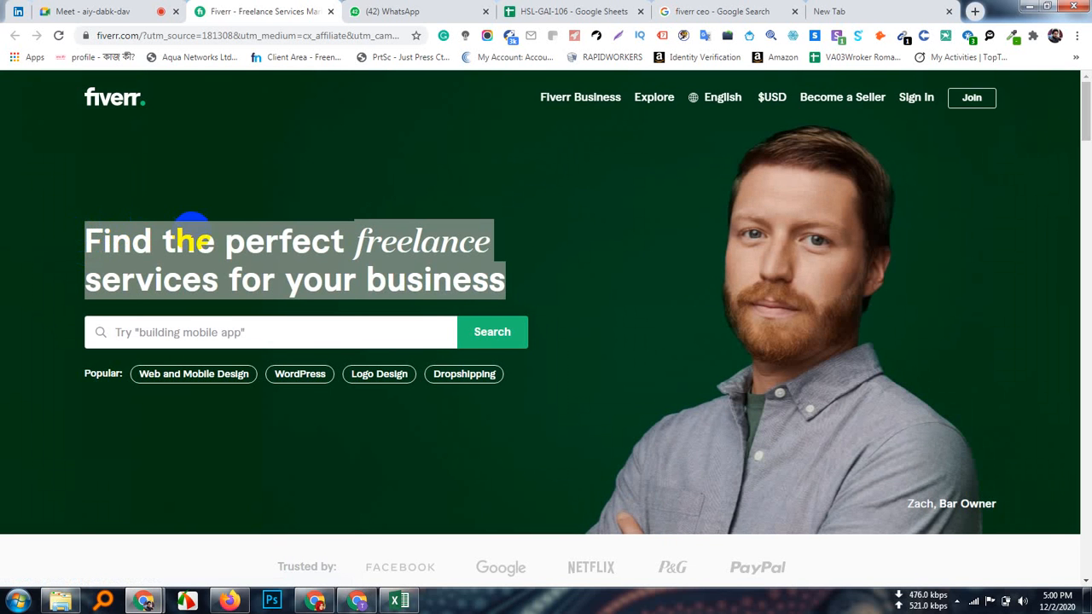
right_click(192, 232)
click(221, 244)
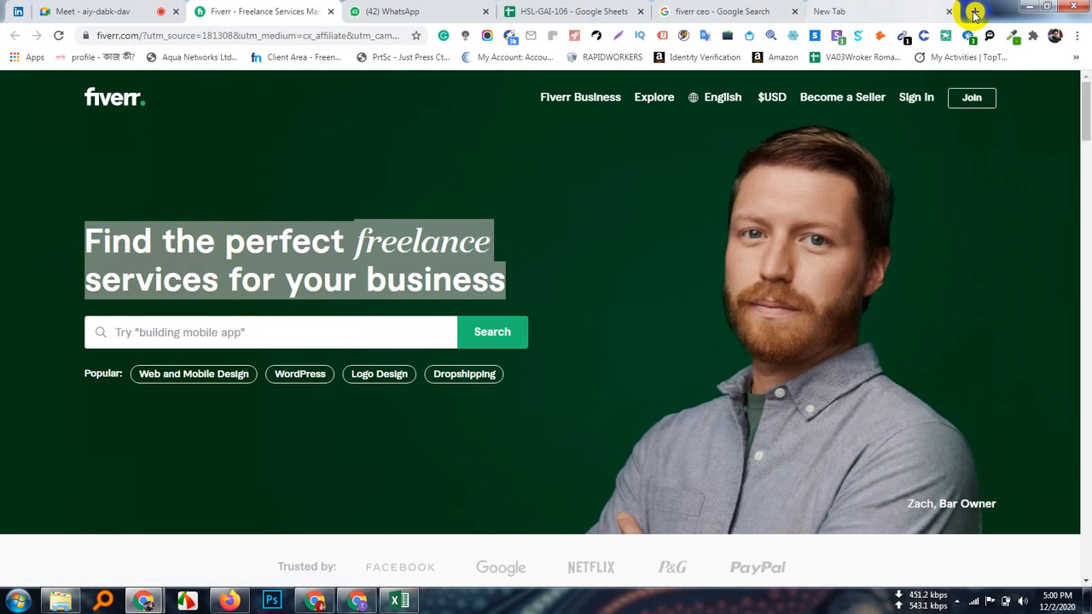
Step: Test-paste the headline in a new tab's address bar, clear it, and return to Mailchimp
click(865, 13)
key(ctrl+v)
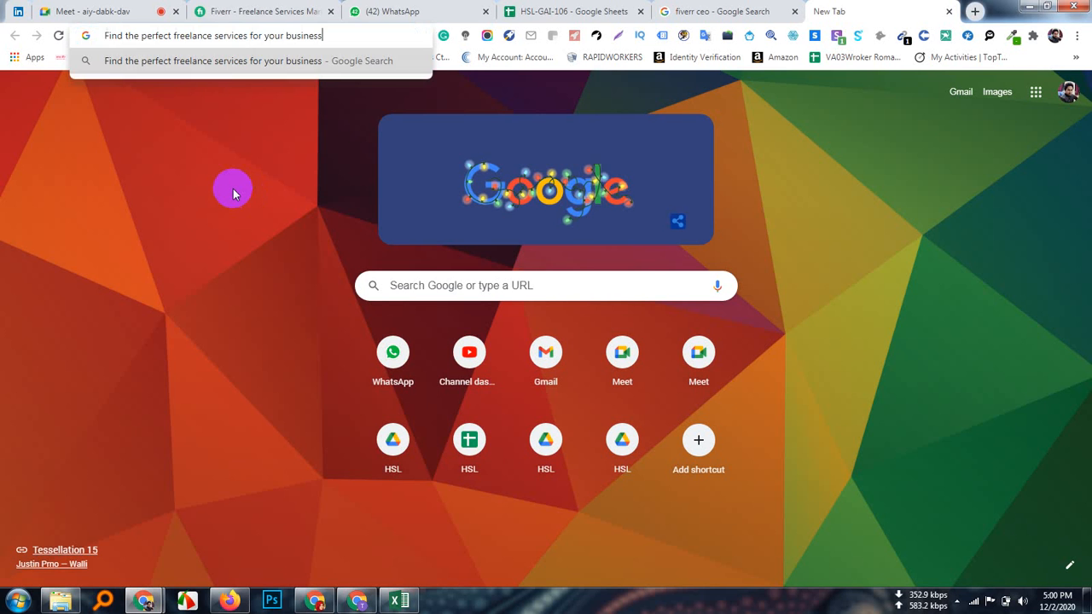
key(ctrl+a)
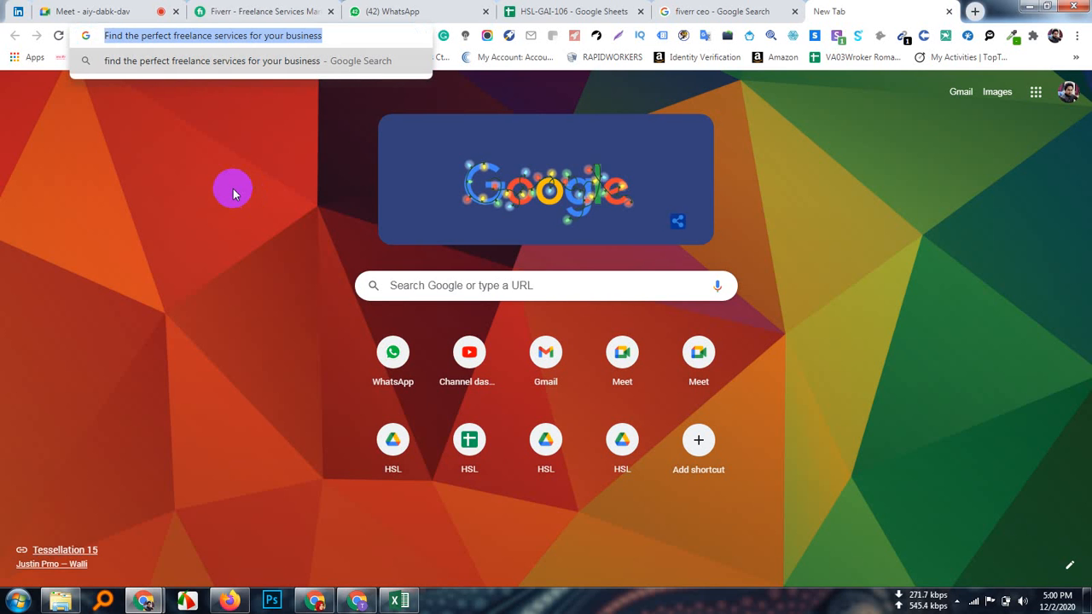
key(BackSpace)
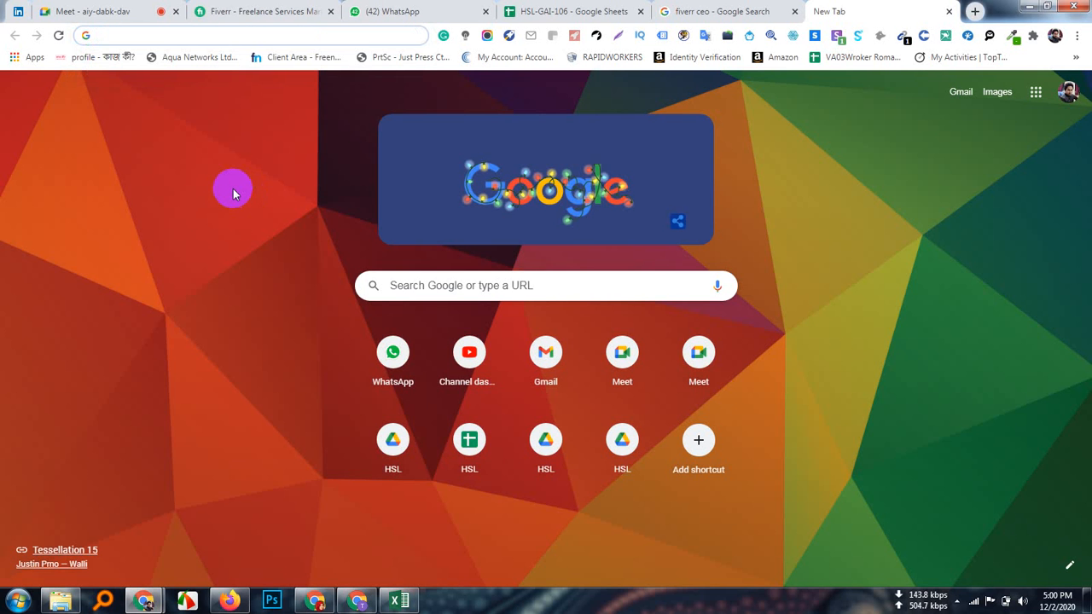
click(358, 599)
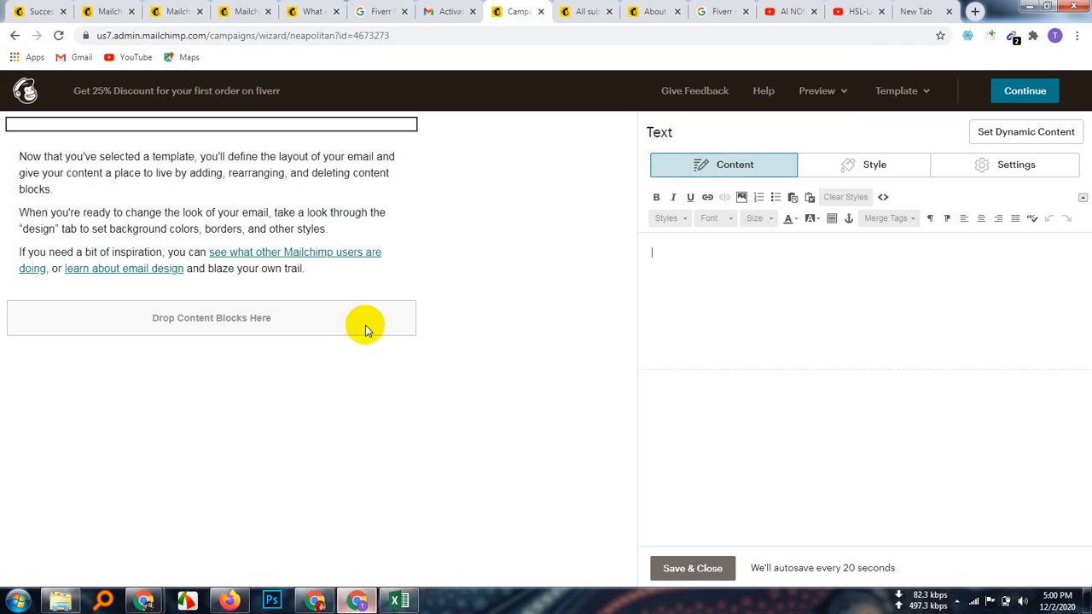
Step: Paste 'Find the perfect freelance services for your business' into the empty text block and select it
click(653, 252)
key(ctrl+v)
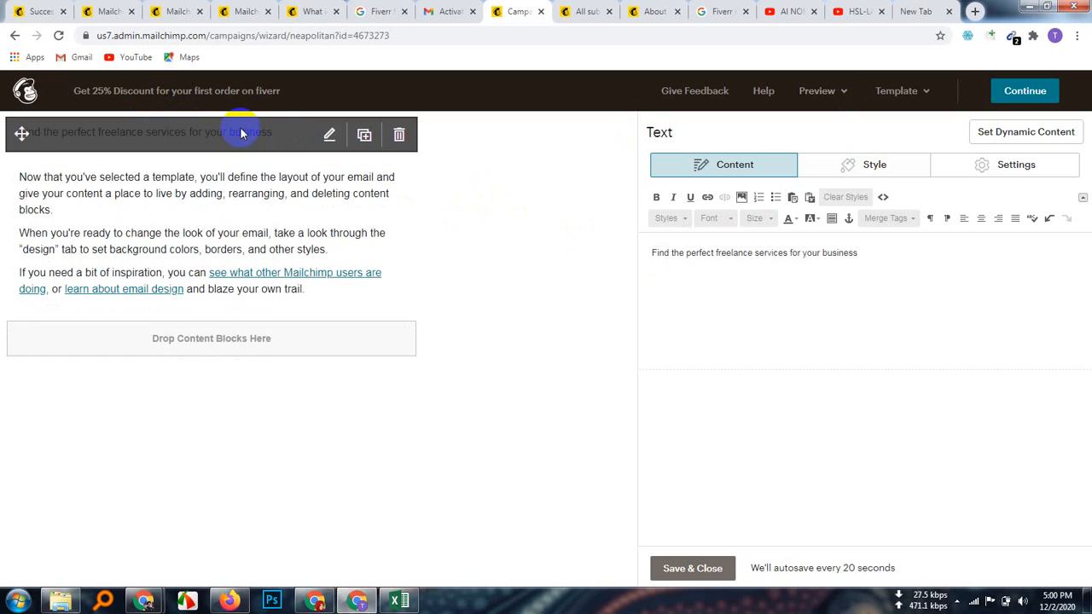
triple_click(766, 256)
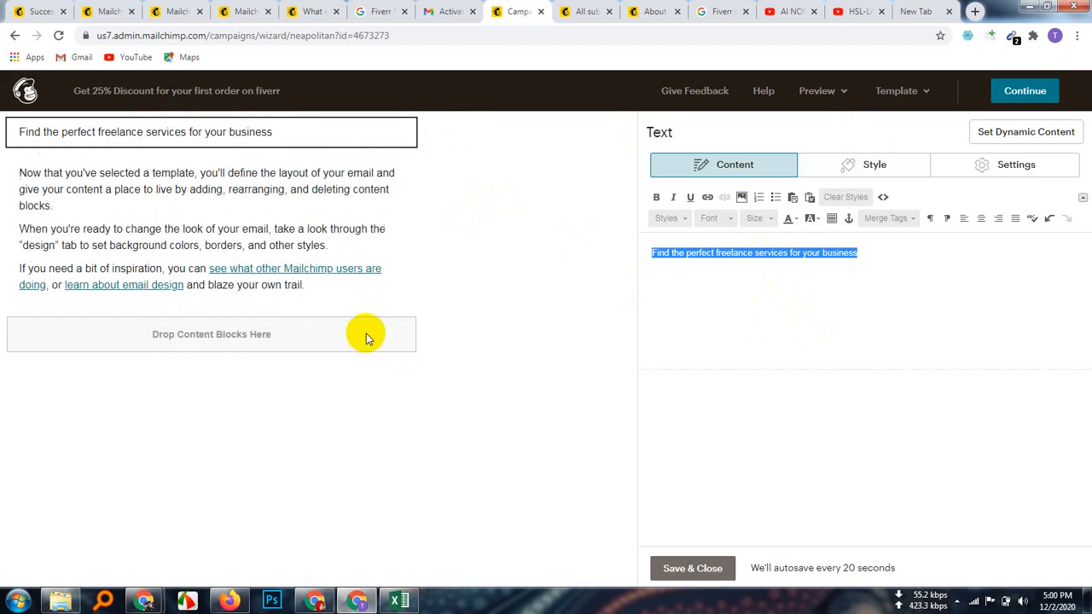
mouse_move(397, 134)
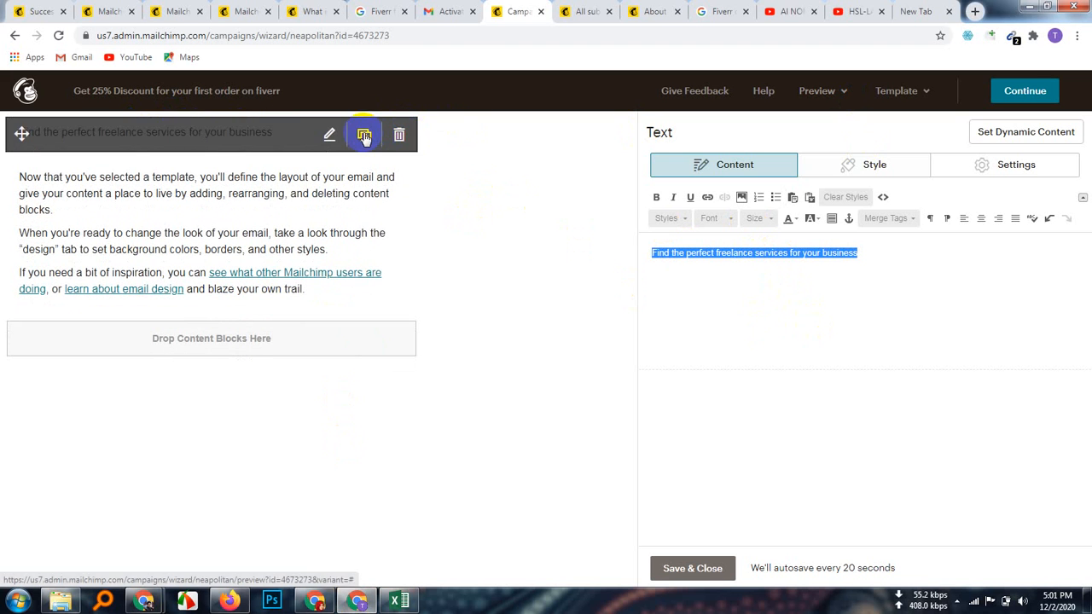
click(363, 136)
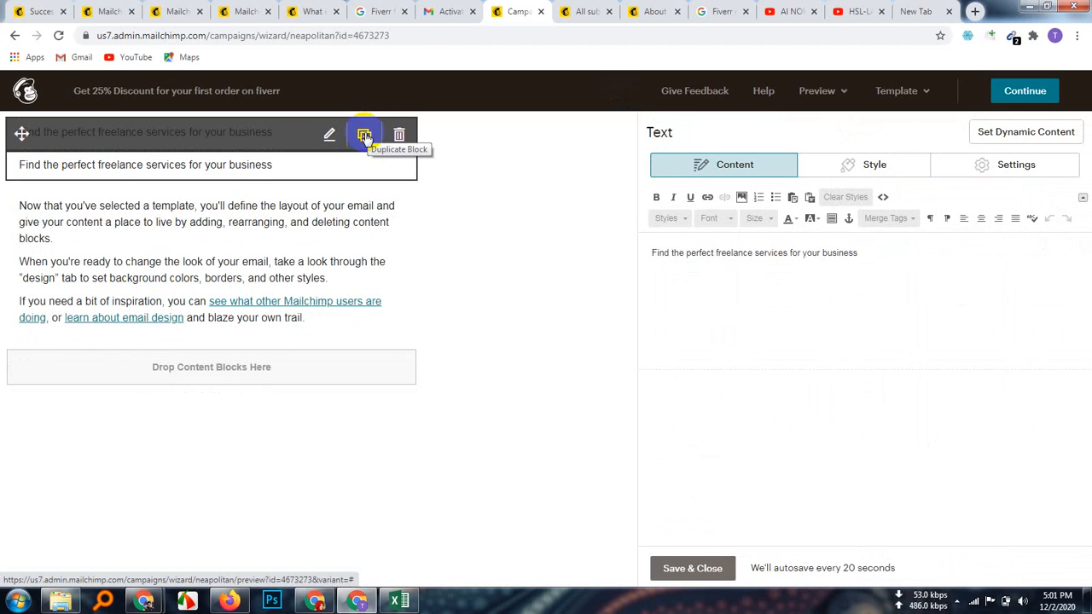
click(364, 136)
click(333, 218)
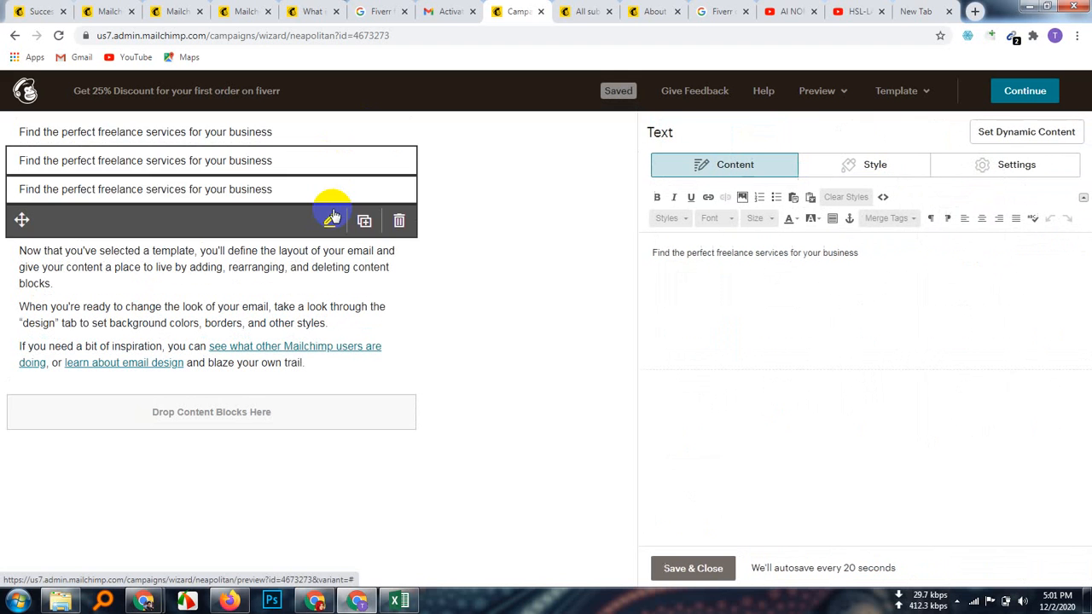
click(399, 191)
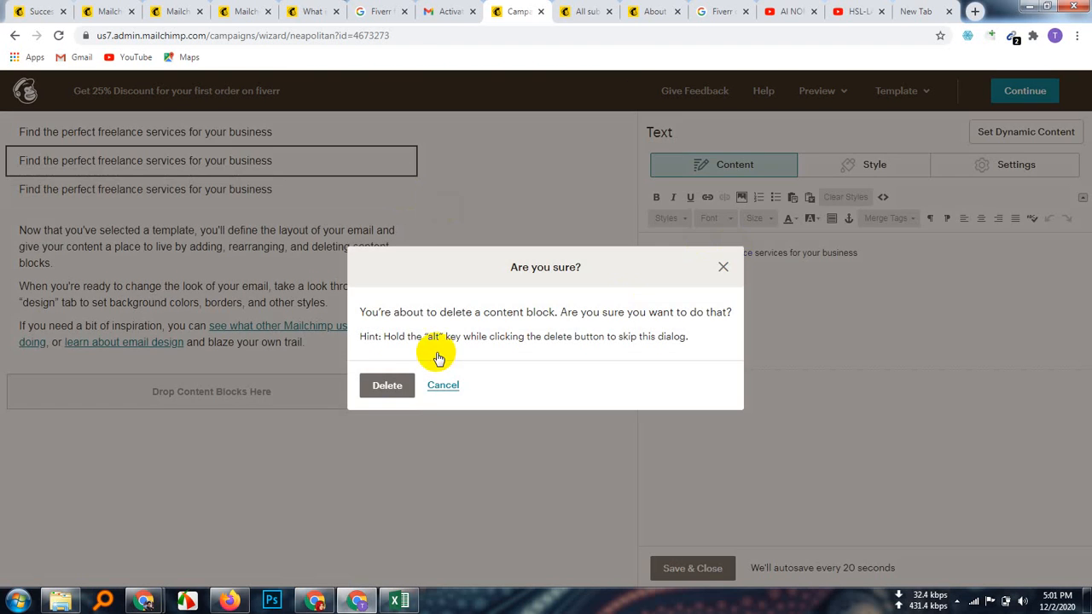
click(386, 386)
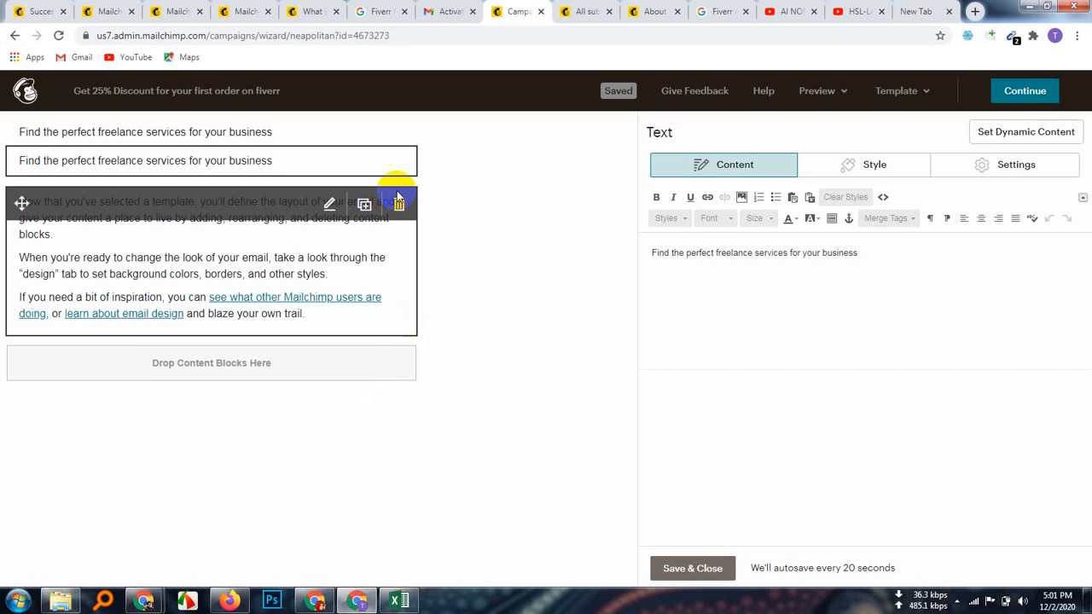
click(400, 167)
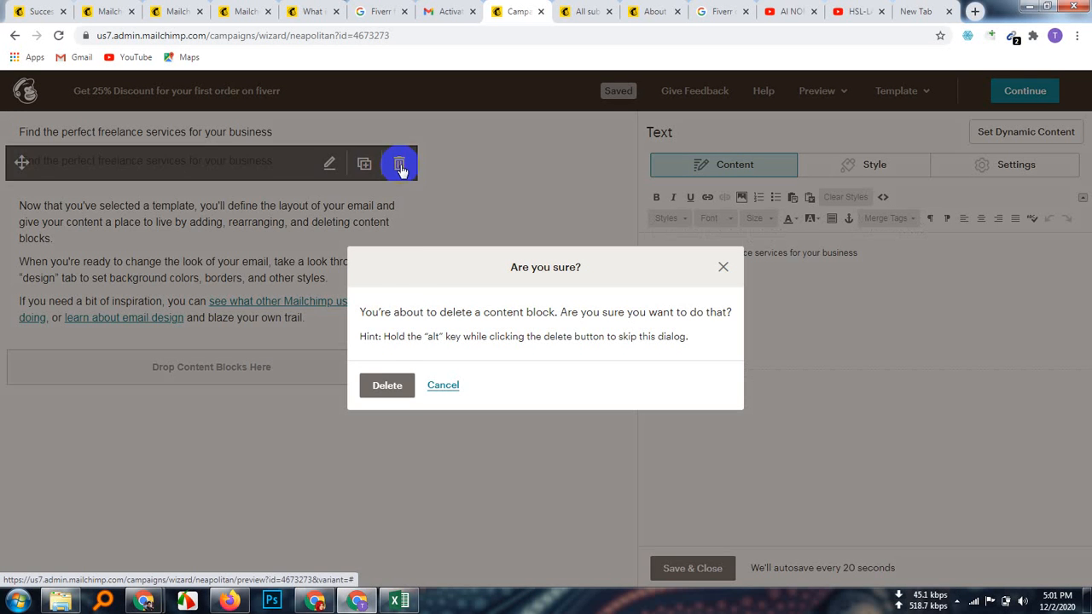
click(389, 386)
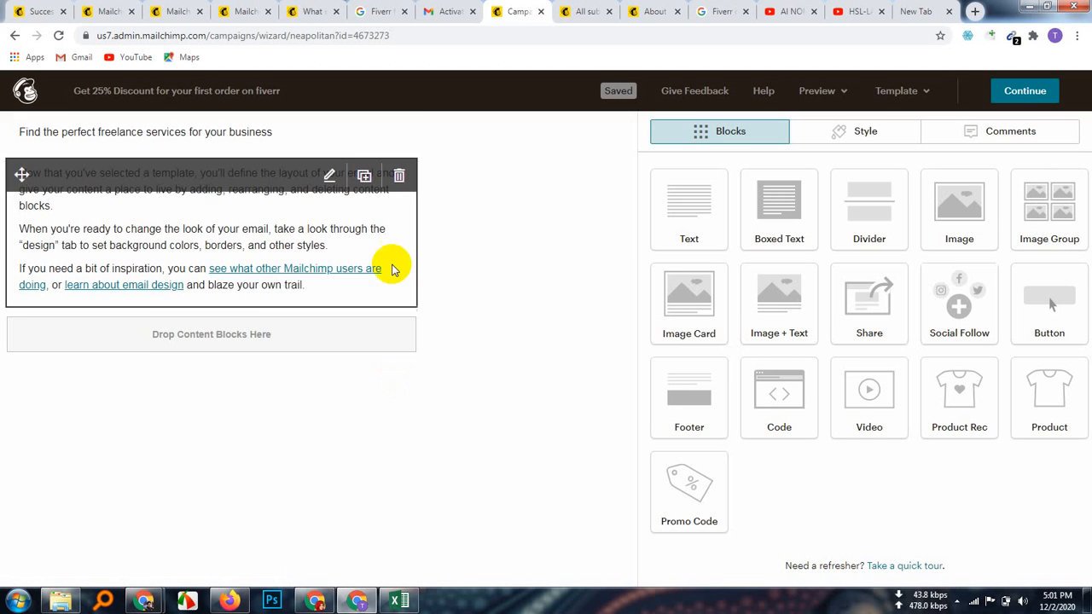
mouse_move(292, 134)
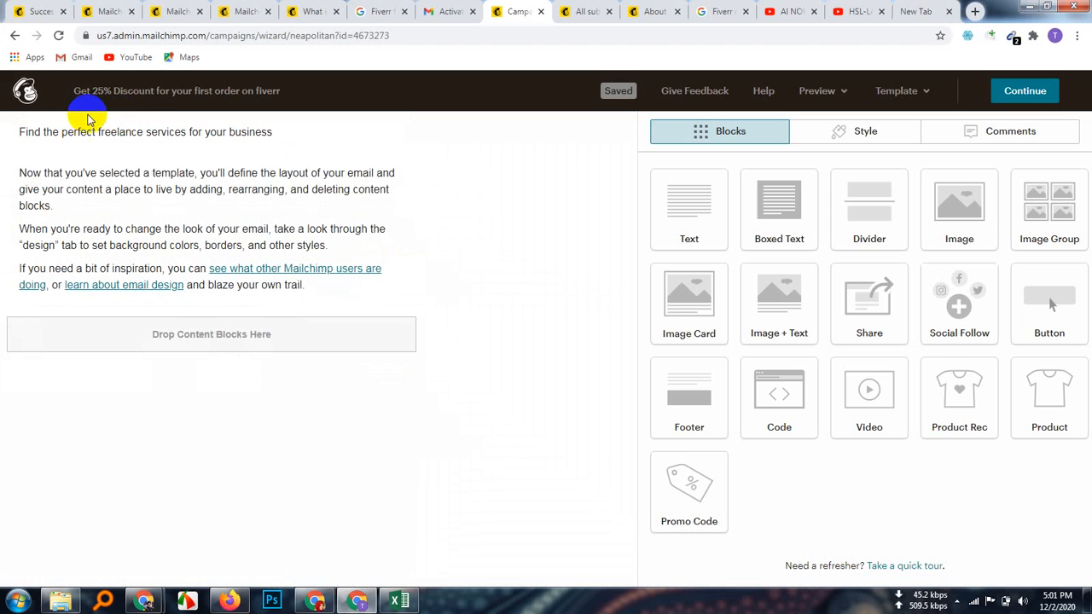
Step: Try moving the heading block, then open the body text block and widen the editor panel
drag(22, 132, 7, 284)
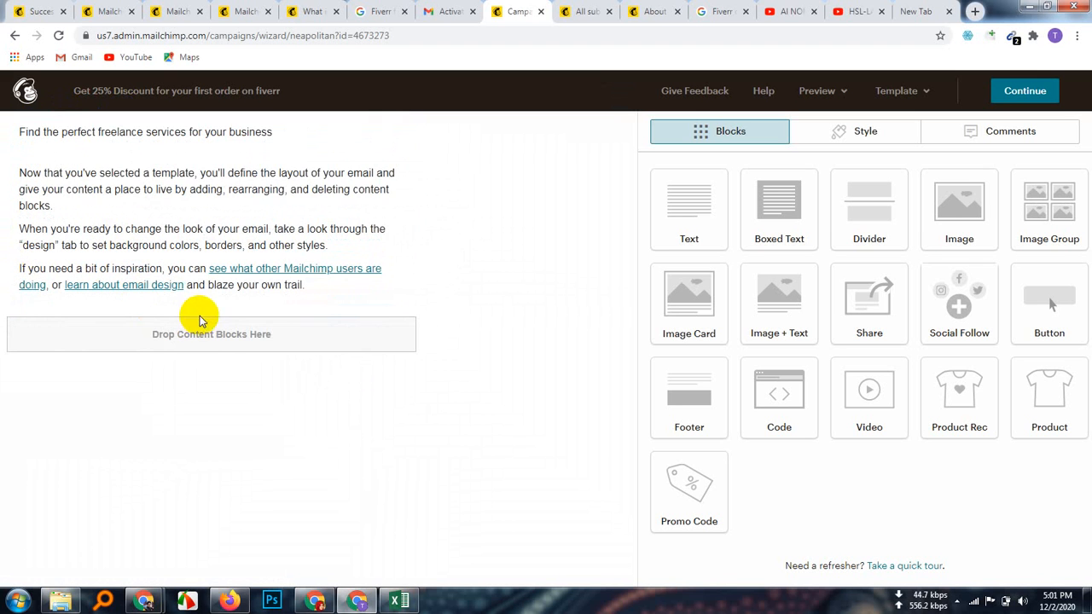
mouse_move(128, 138)
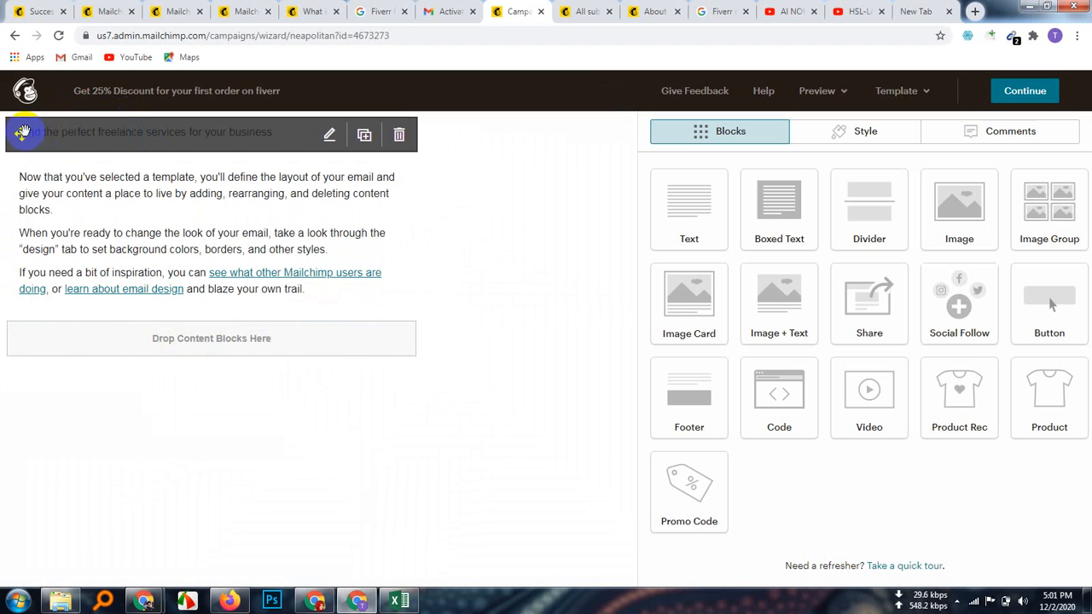
click(151, 135)
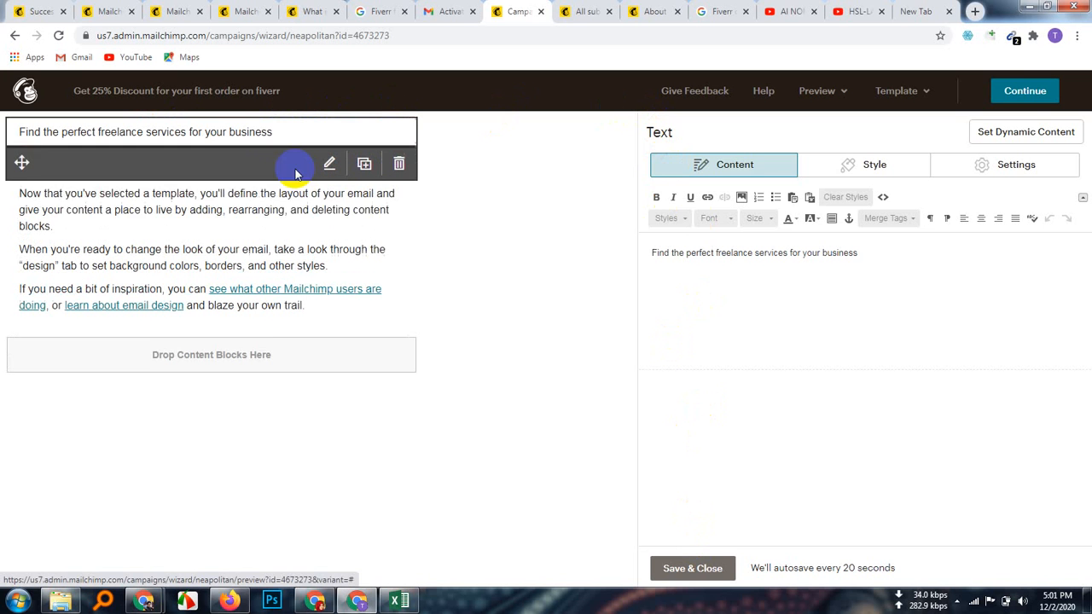
click(268, 226)
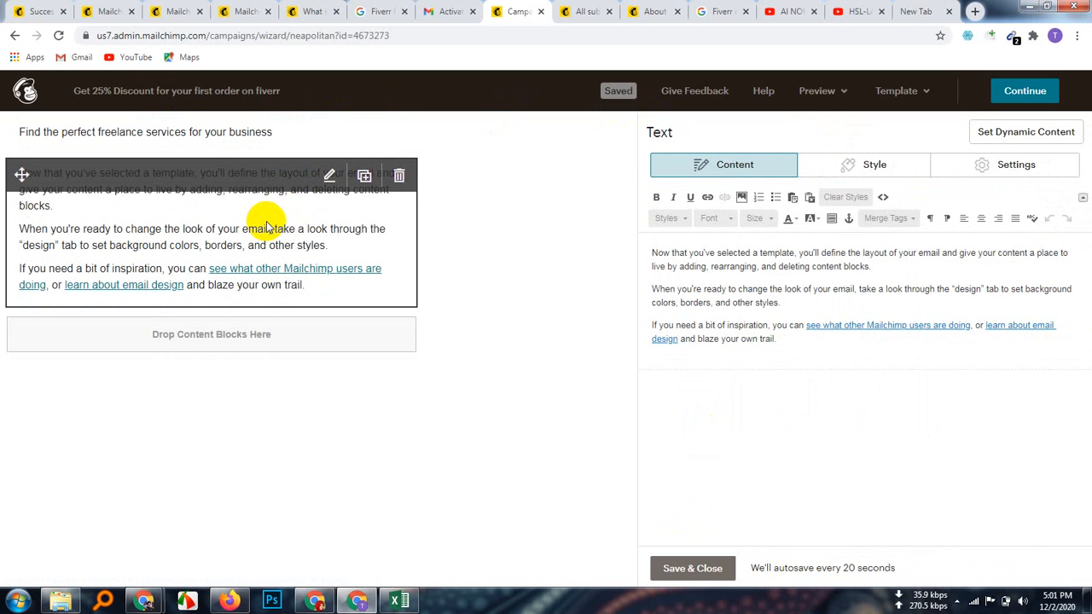
click(1083, 198)
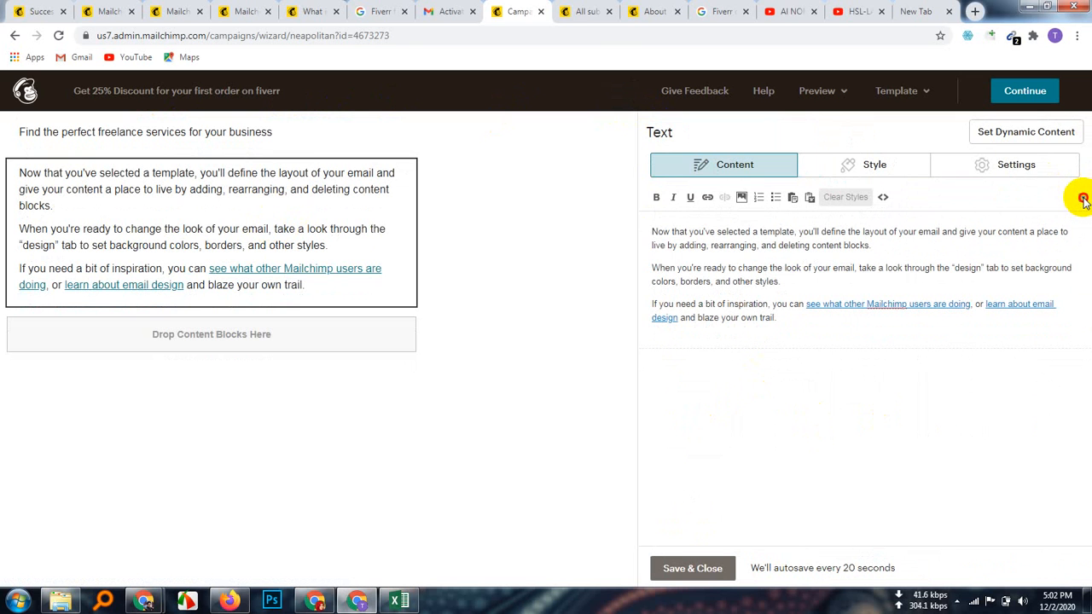
click(1082, 198)
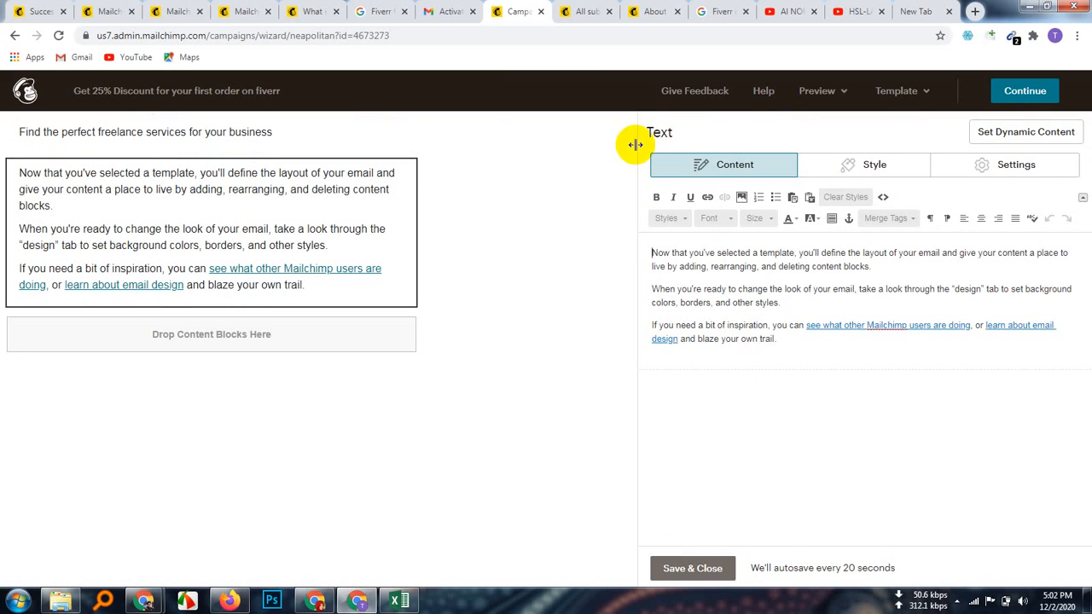
drag(637, 149, 597, 184)
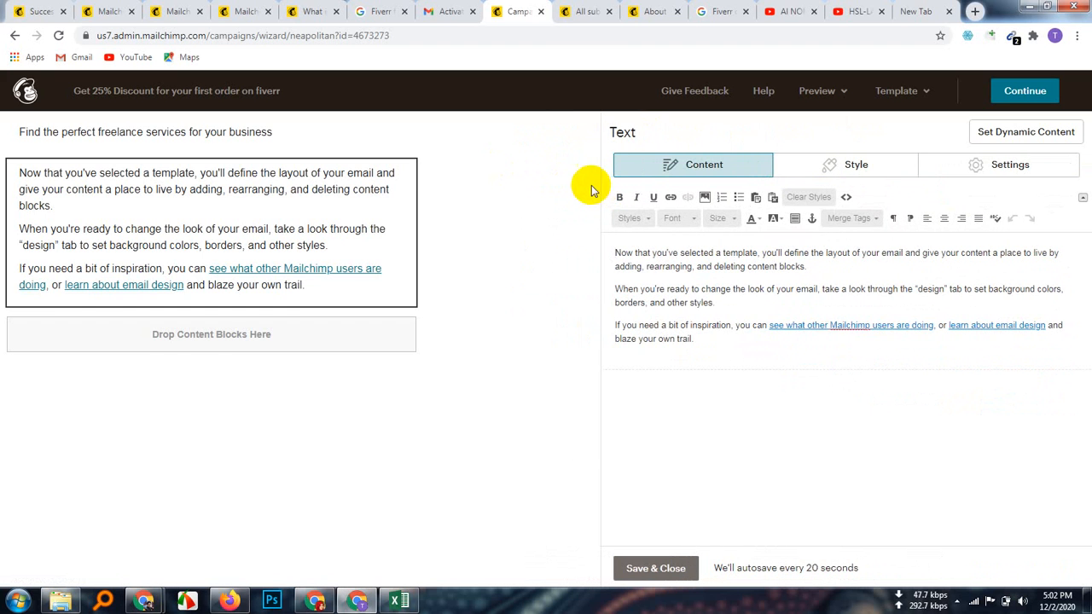
Step: Select the whole heading and make it bold at size 22, after trying size 24
click(193, 137)
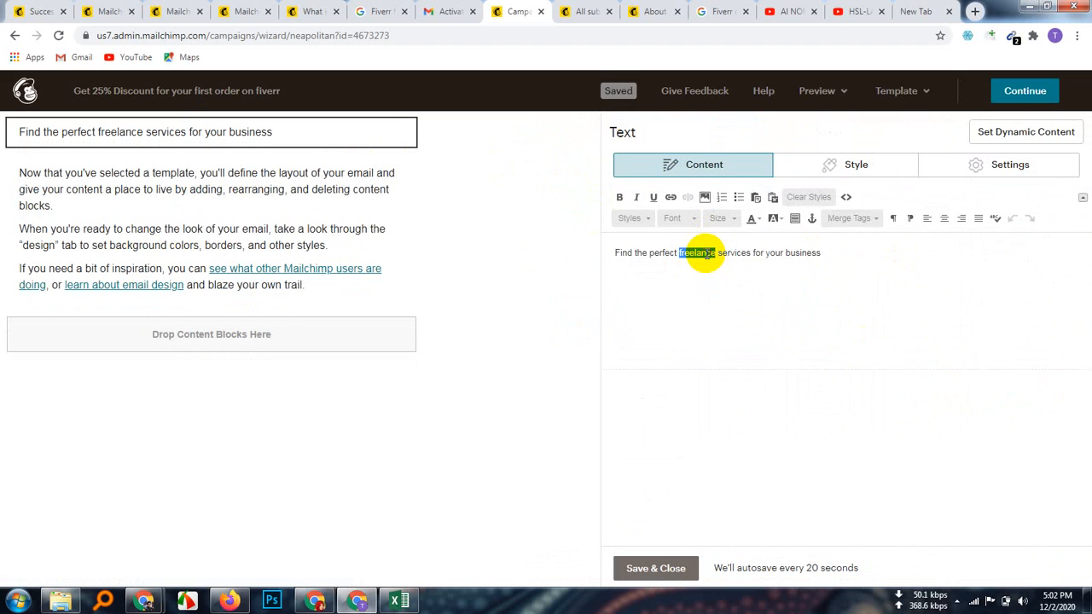
triple_click(698, 252)
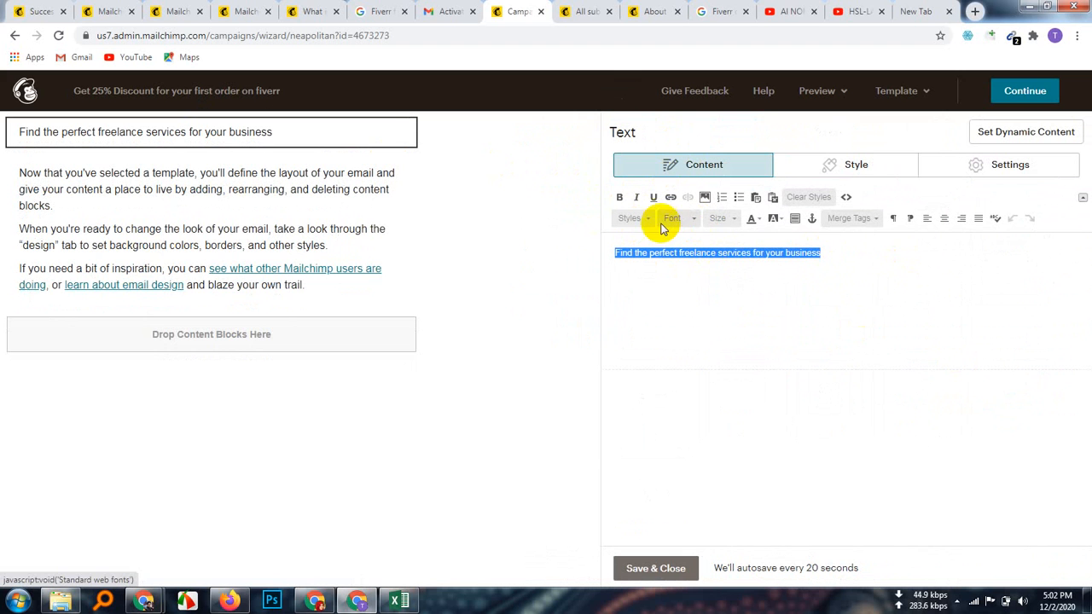
click(735, 220)
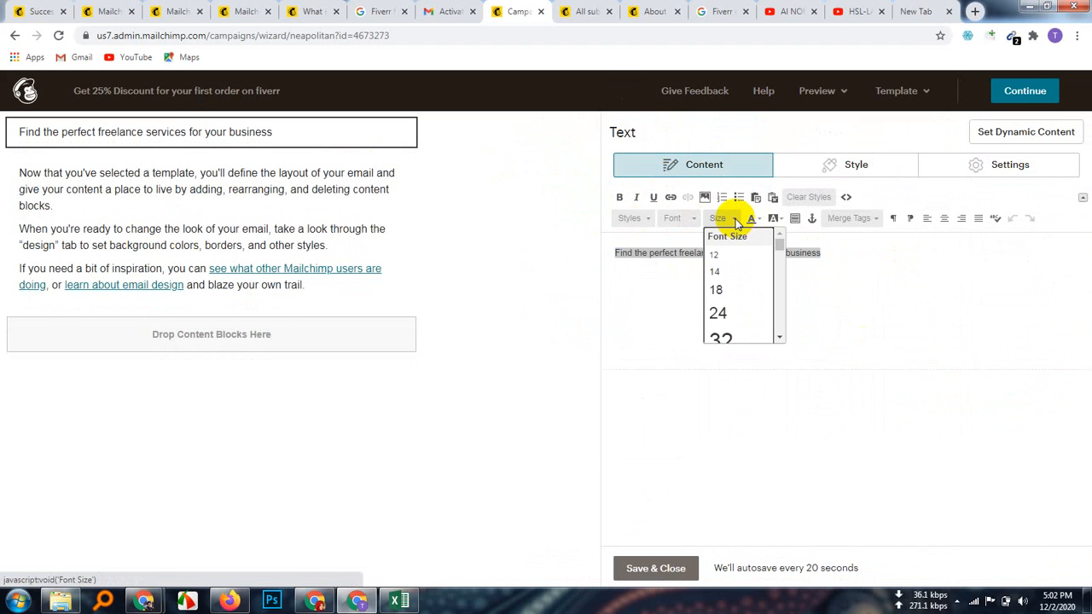
click(719, 314)
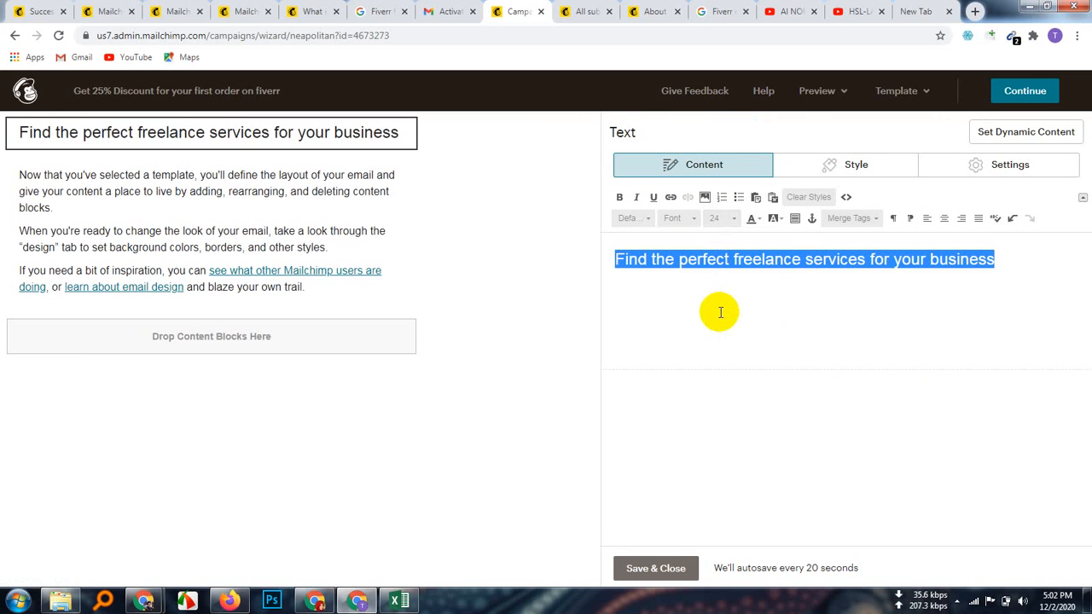
click(620, 199)
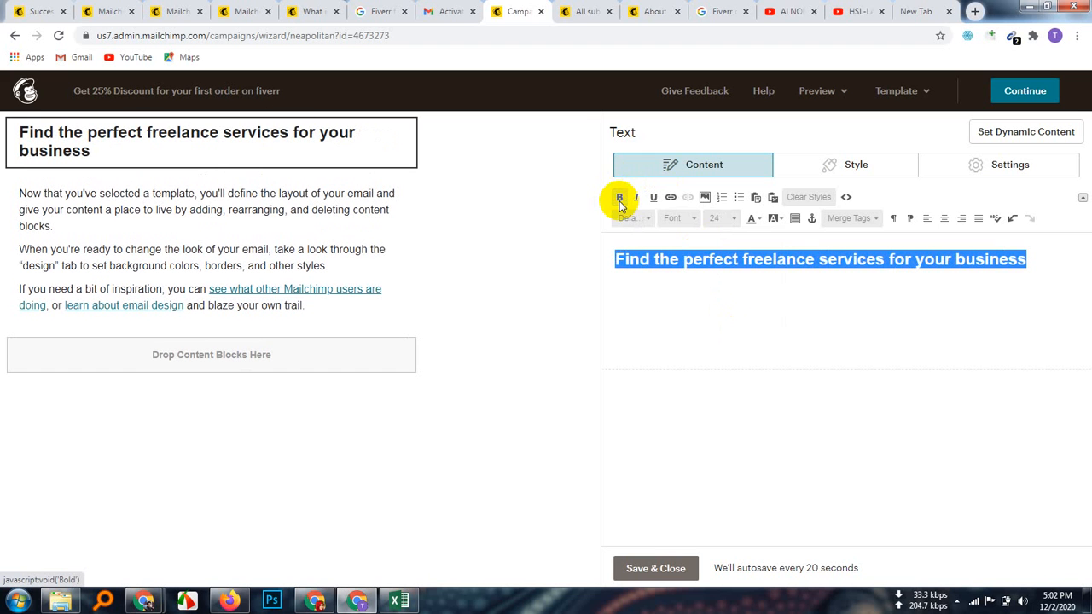
click(734, 220)
click(717, 234)
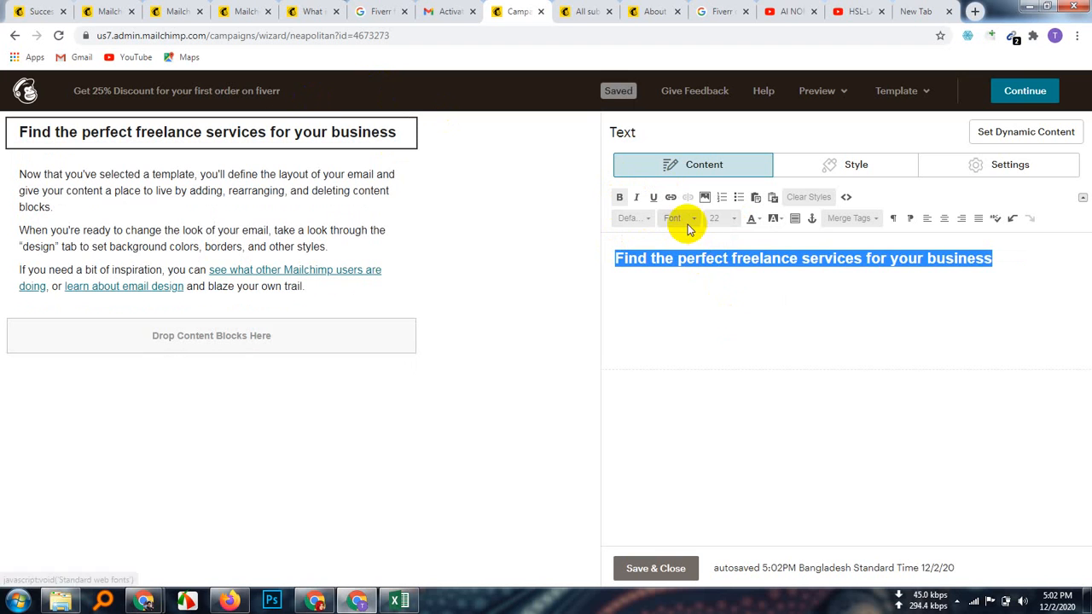
Step: Change the heading font to Tahoma, after trying Times New Roman, and set size 21
click(695, 220)
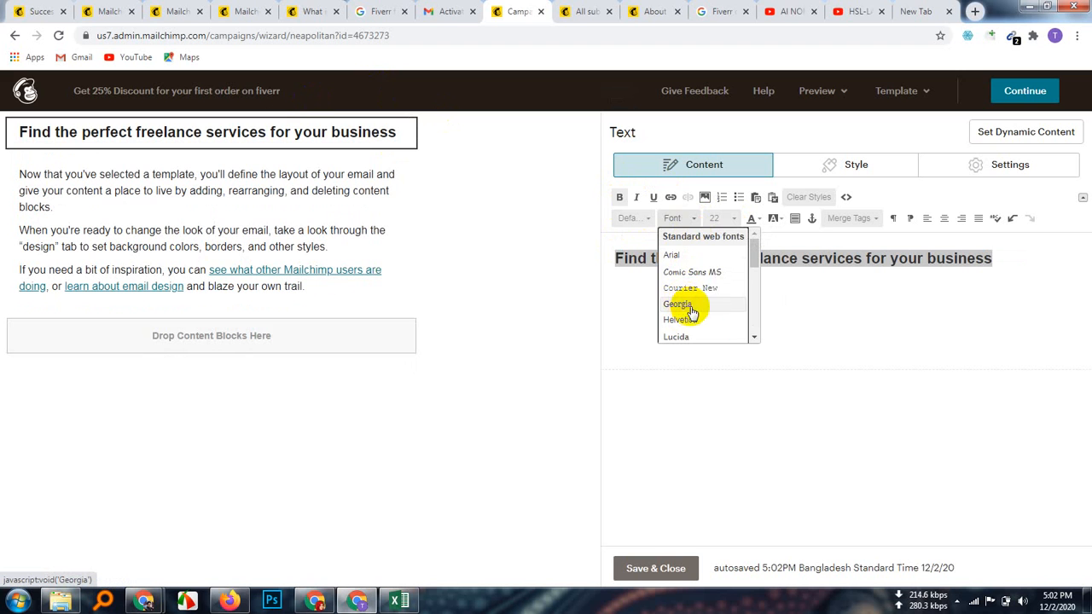
scroll(692, 309, down, 1)
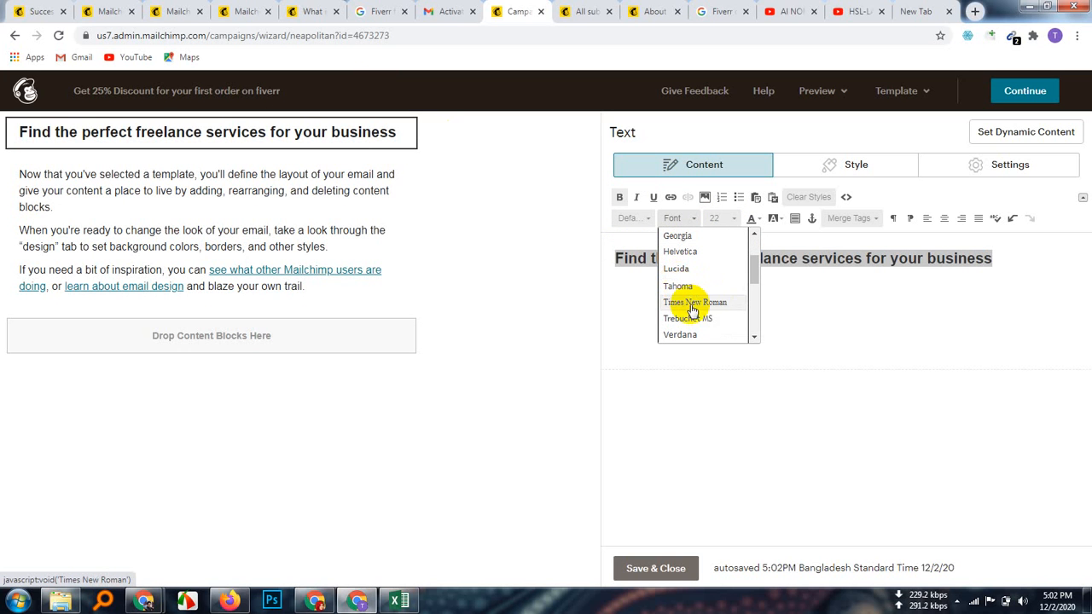
click(691, 303)
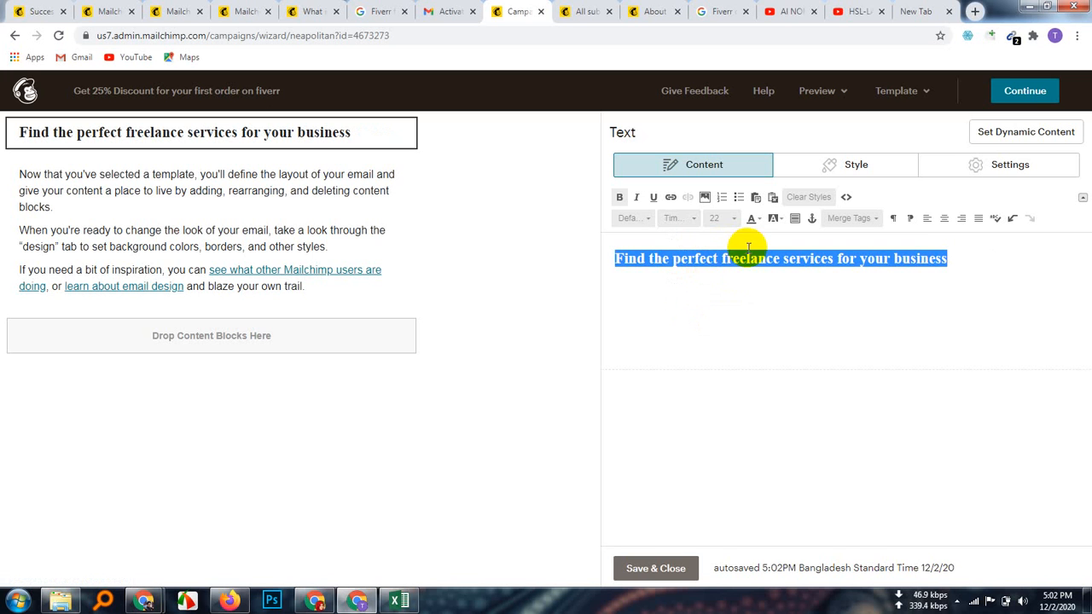
click(687, 219)
scroll(691, 256, down, 2)
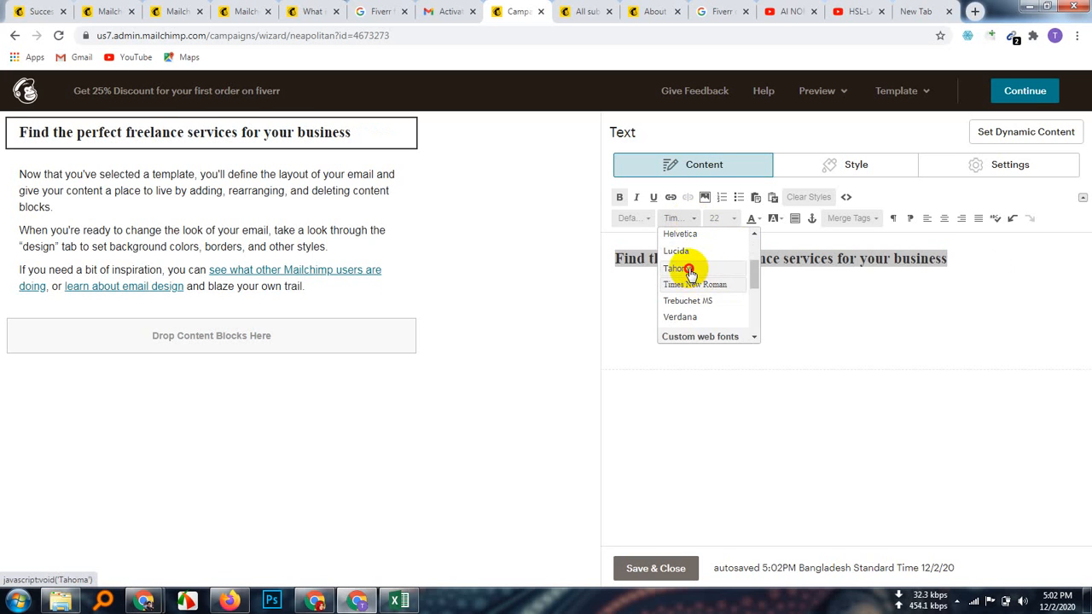
click(683, 268)
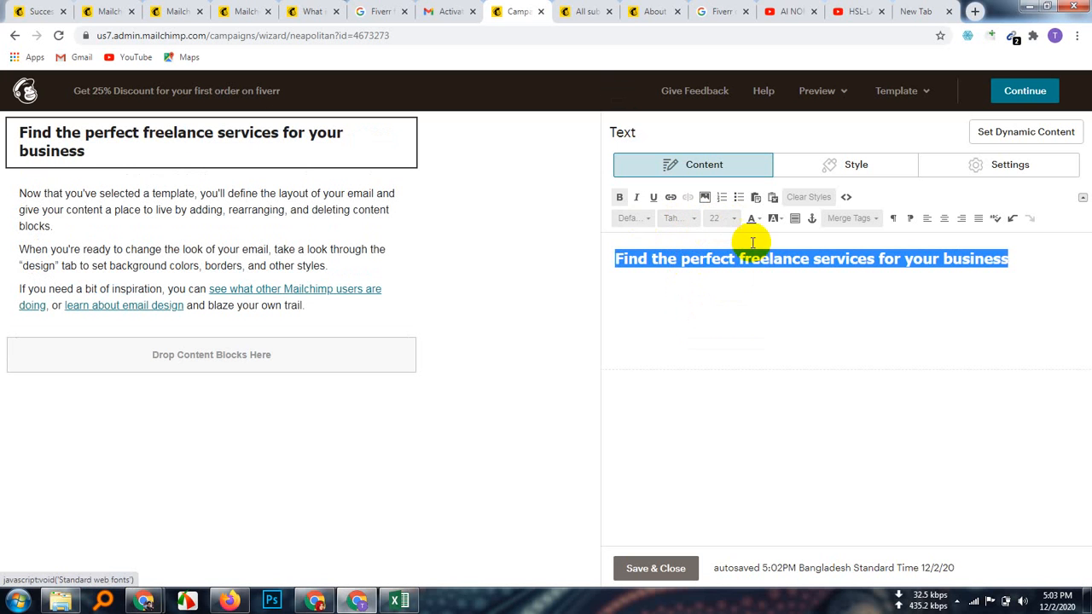
click(737, 221)
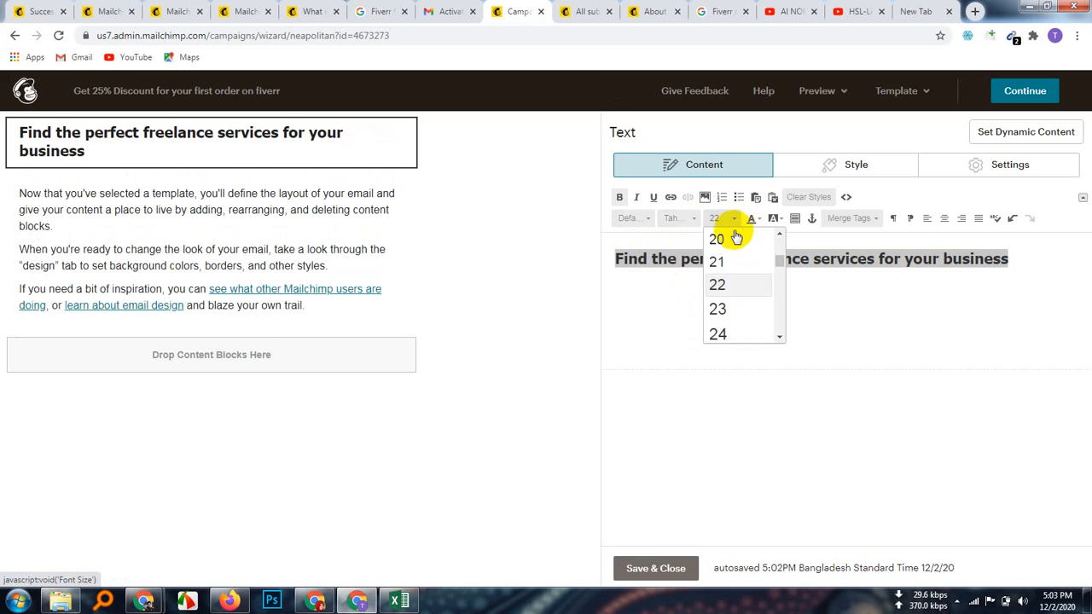
click(717, 262)
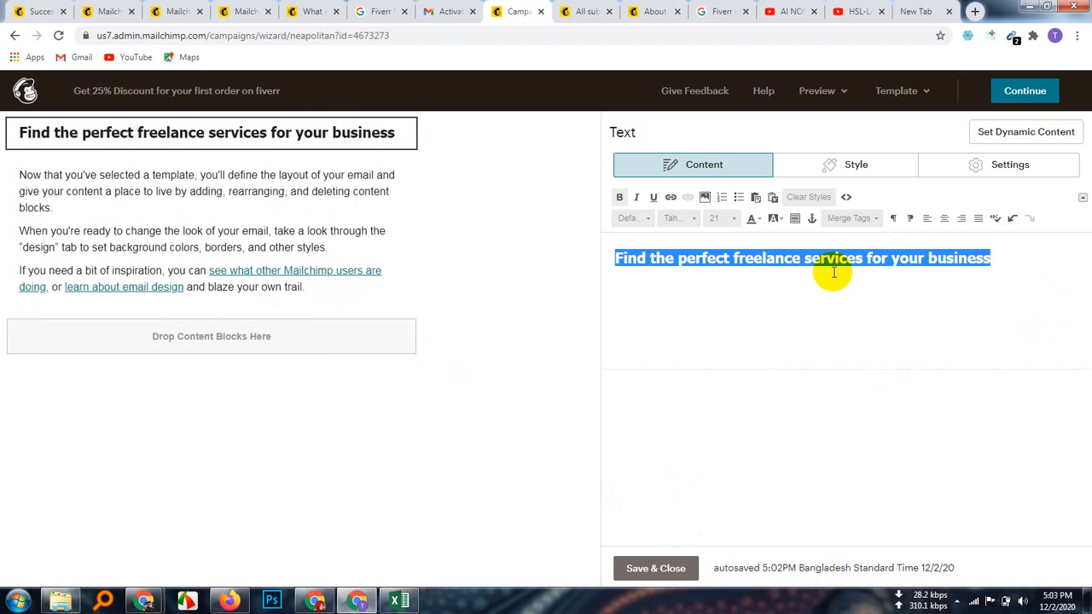
click(845, 346)
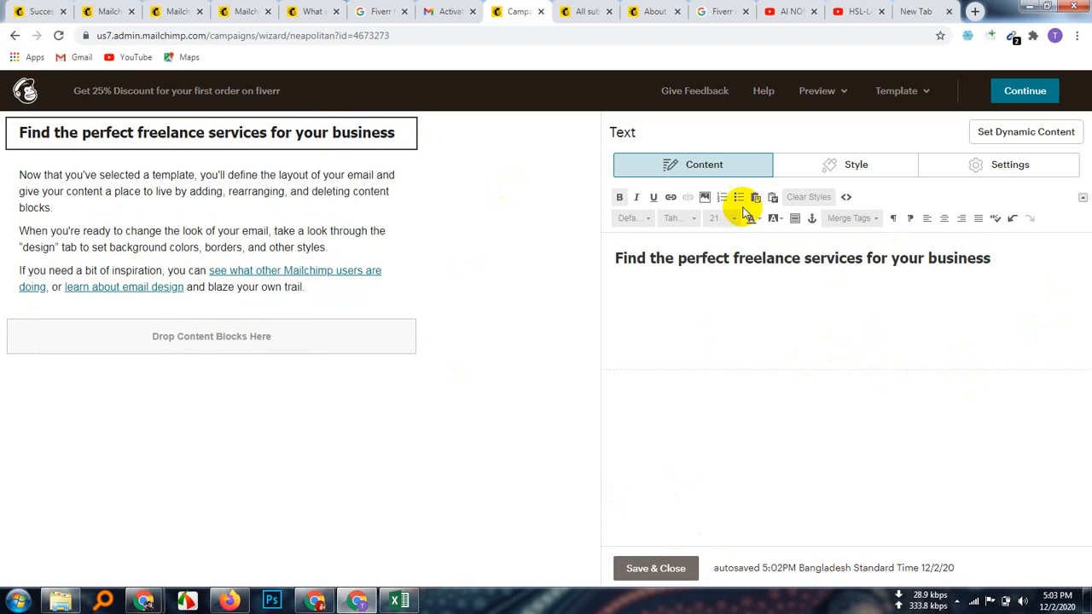
Step: Give the whole heading line a green highlight
click(781, 219)
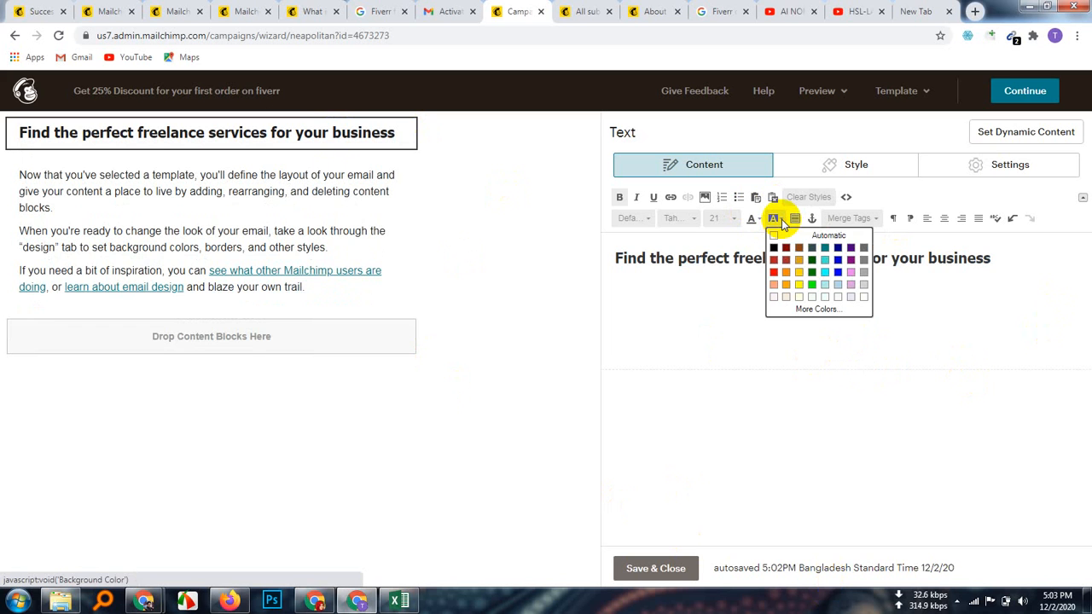
click(812, 271)
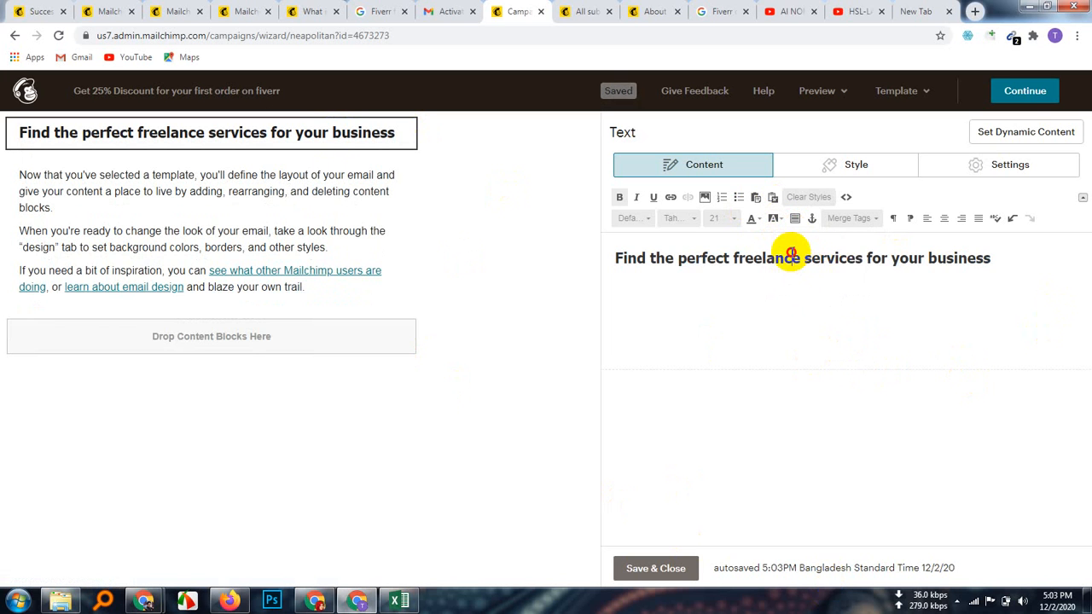
triple_click(789, 271)
click(774, 220)
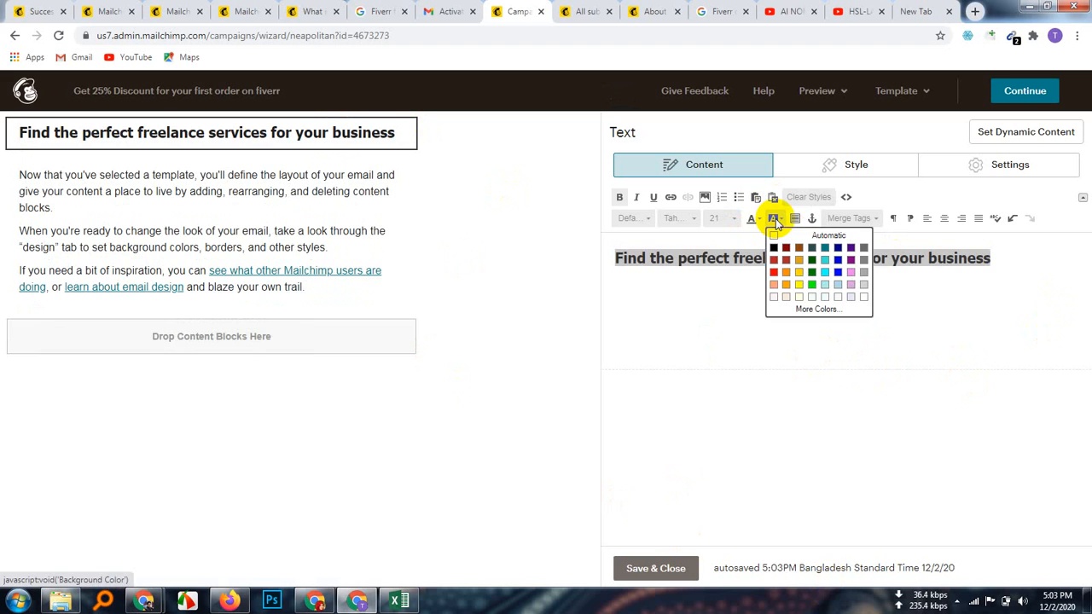
click(812, 273)
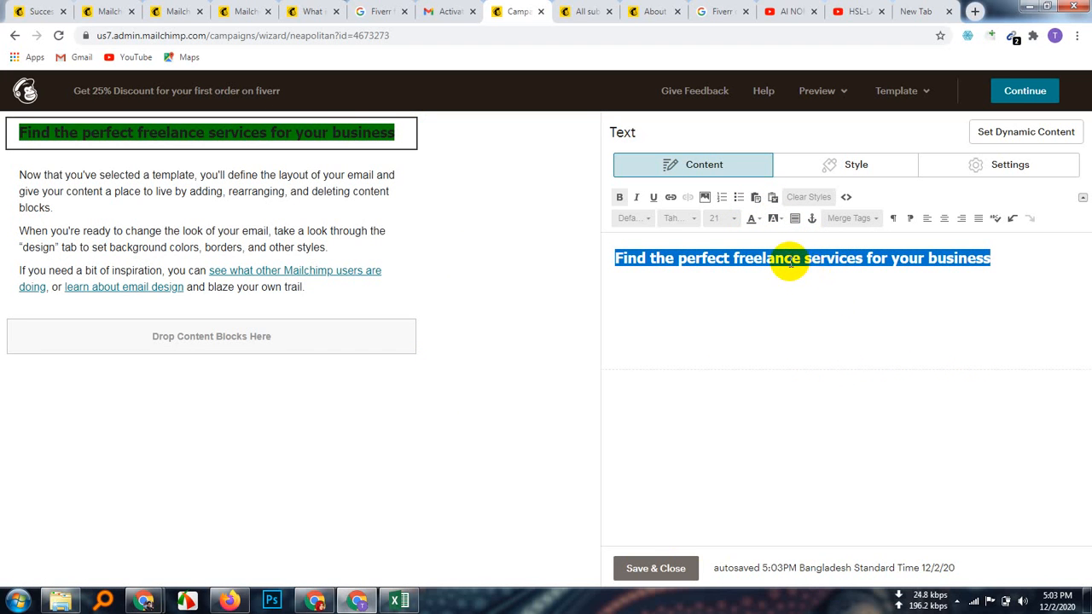
Step: Compare white and black heading text on the green highlight, settling on white
click(759, 220)
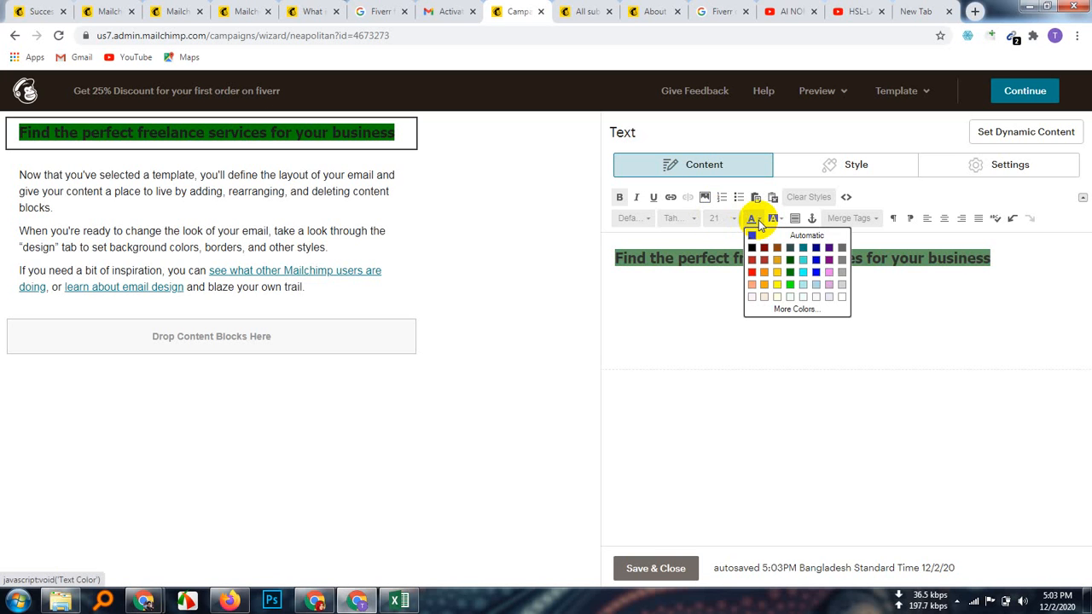
click(843, 299)
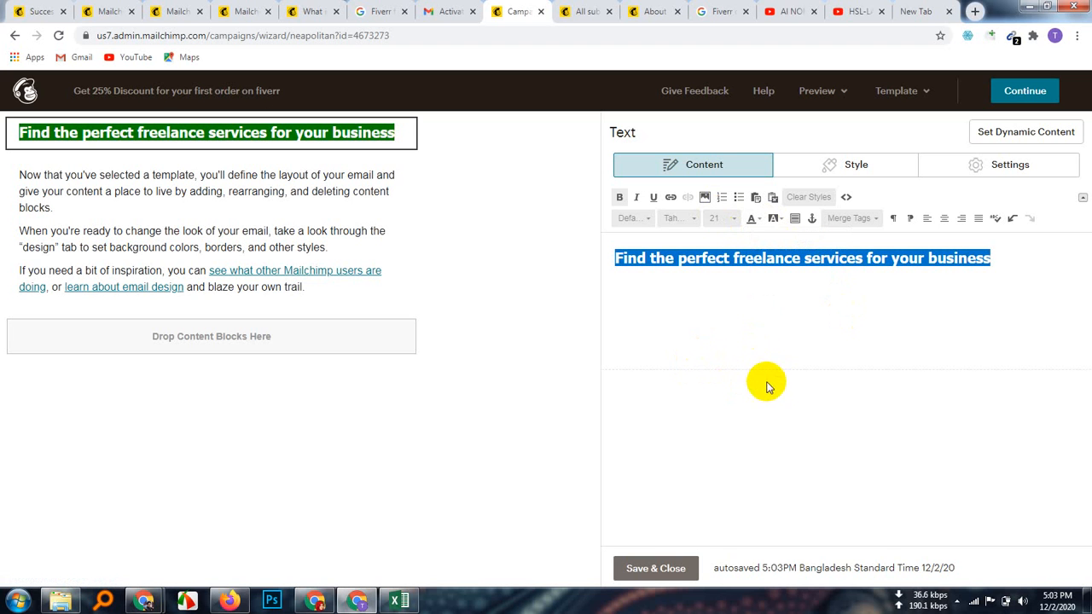
click(722, 350)
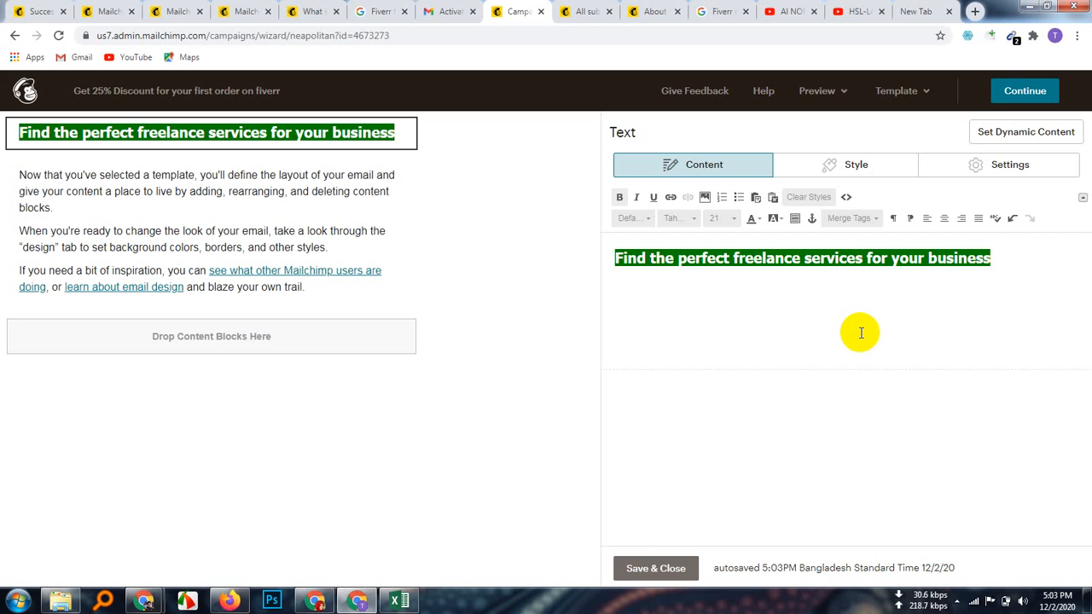
click(760, 221)
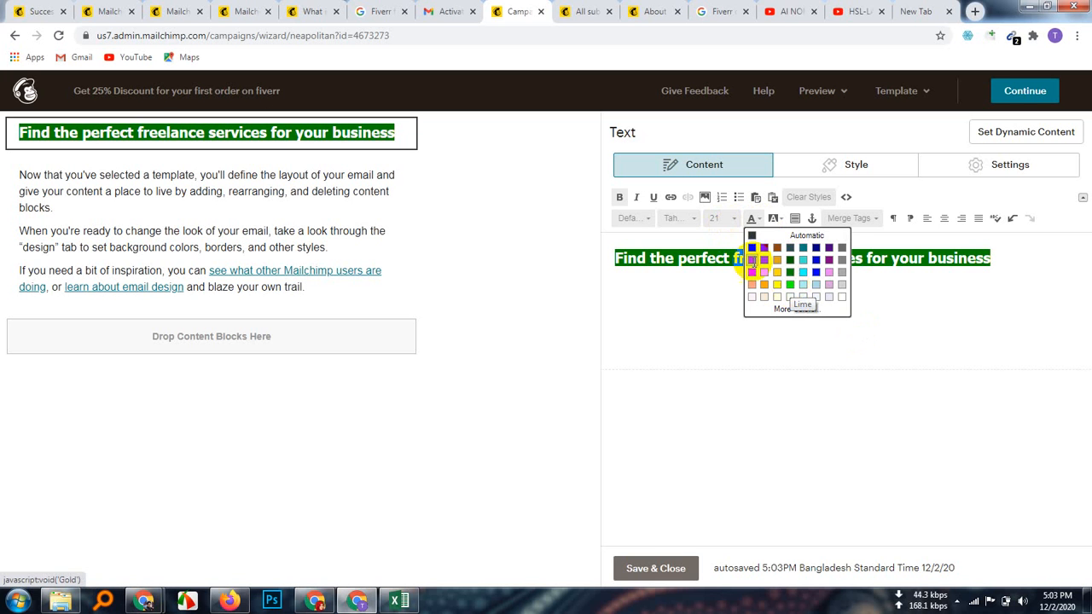
click(751, 249)
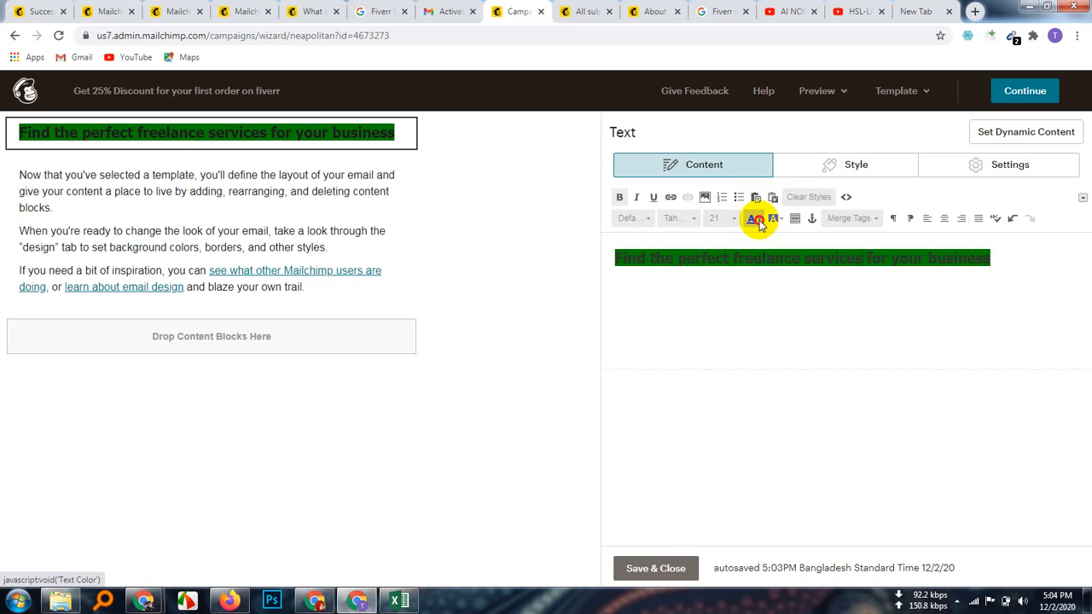
click(756, 220)
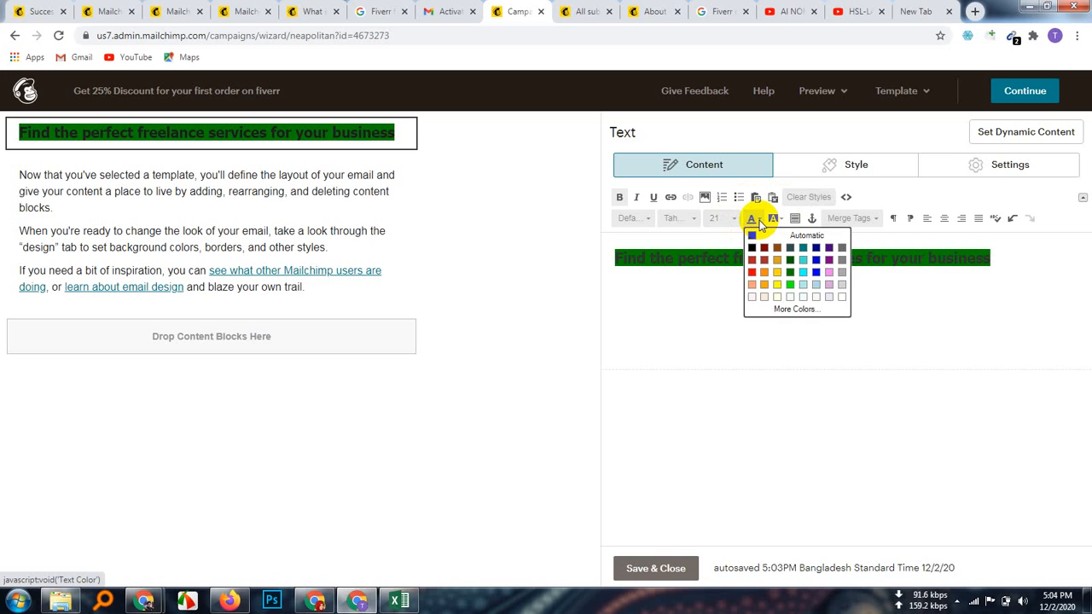
click(842, 299)
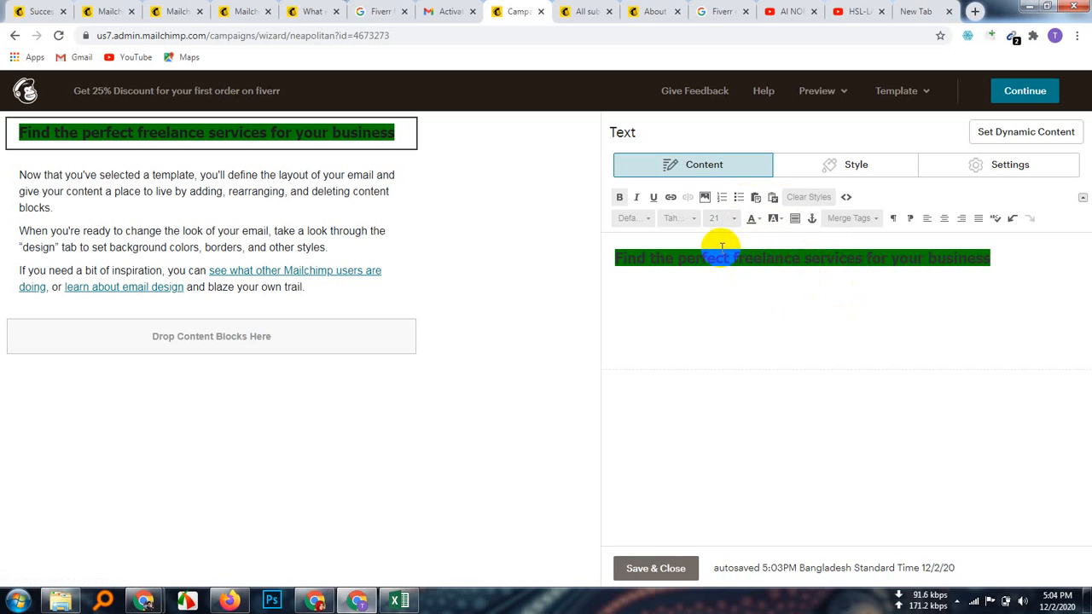
Step: Reselect the heading, try the custom colour picker, then apply white text and finish editing
triple_click(768, 260)
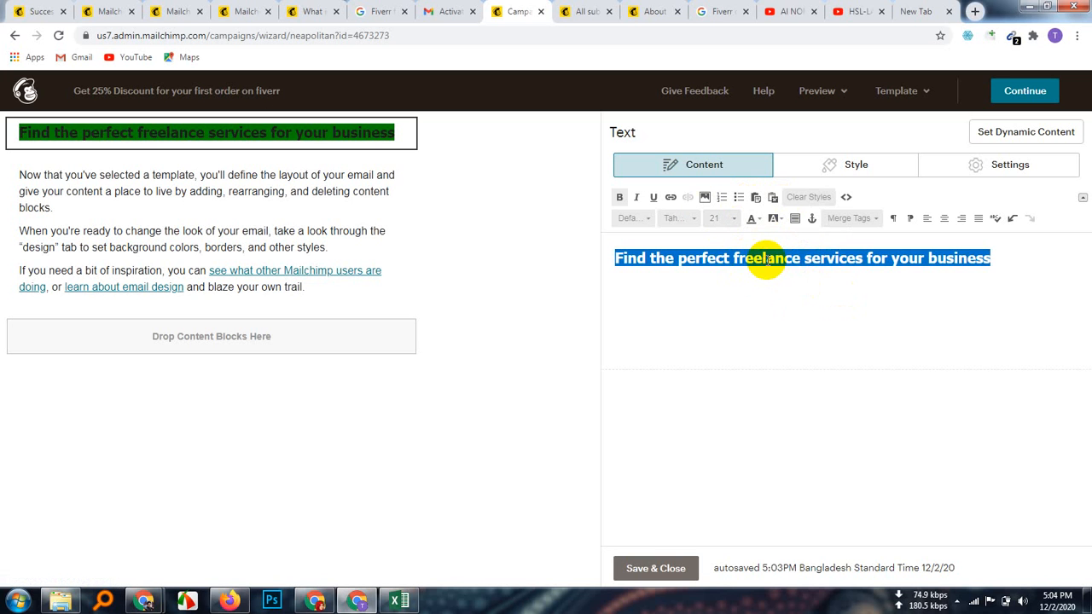
click(758, 220)
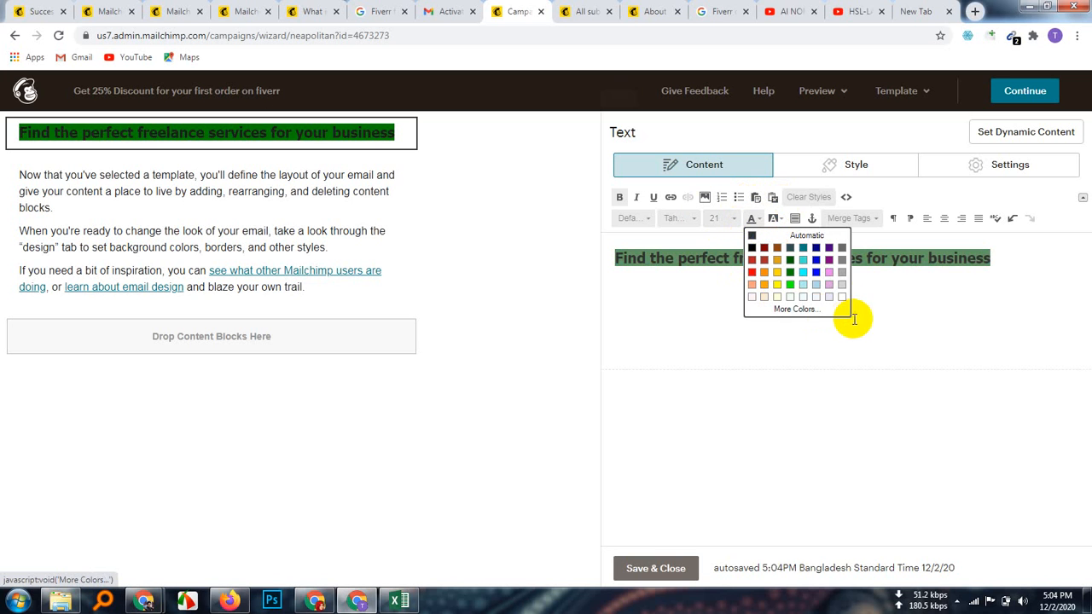
click(796, 313)
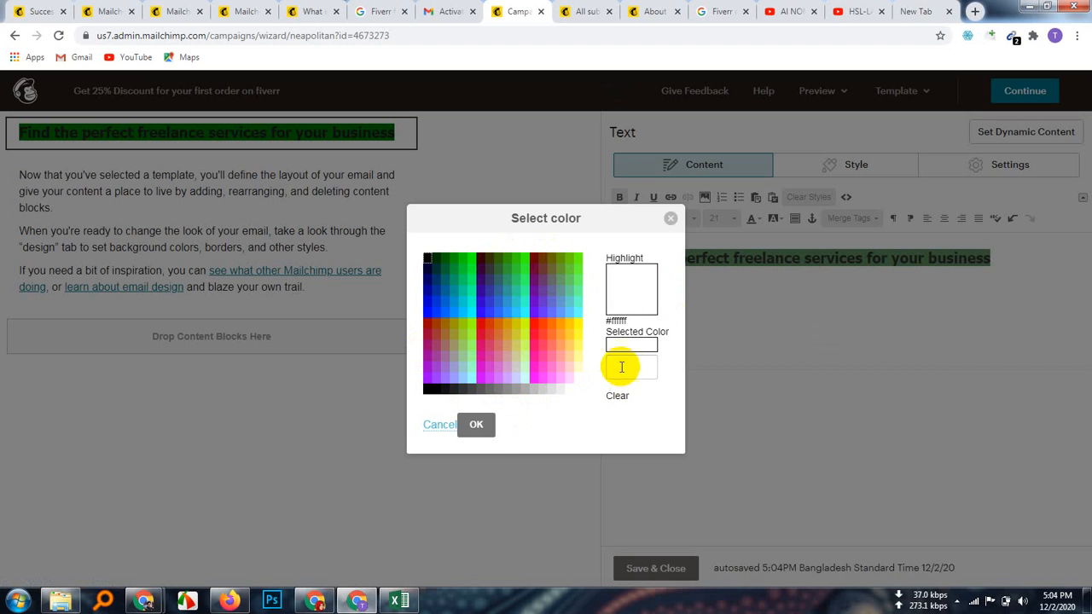
click(482, 424)
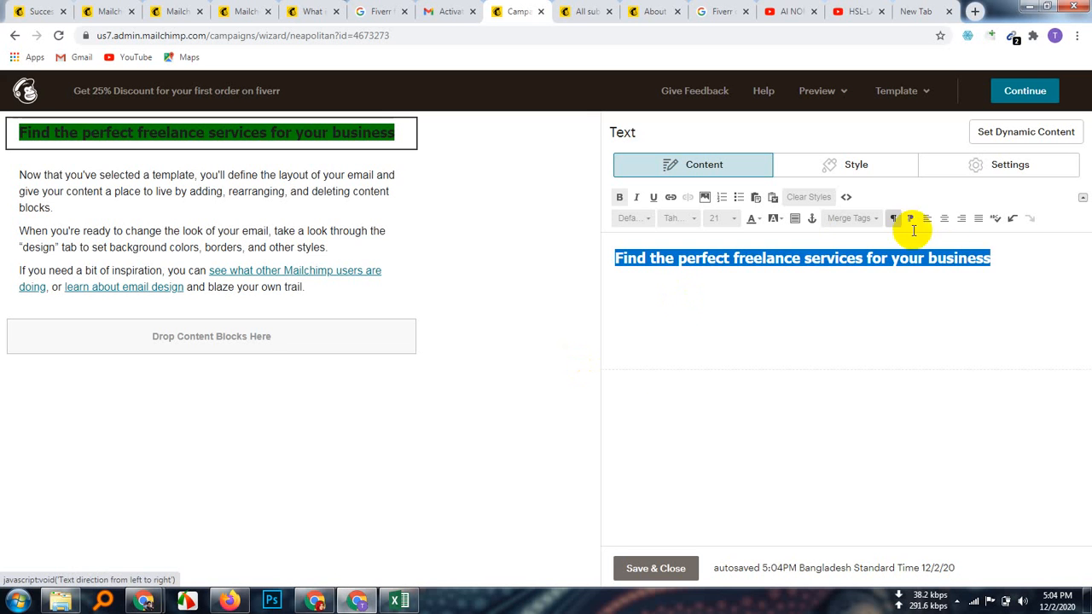
double_click(810, 258)
triple_click(810, 259)
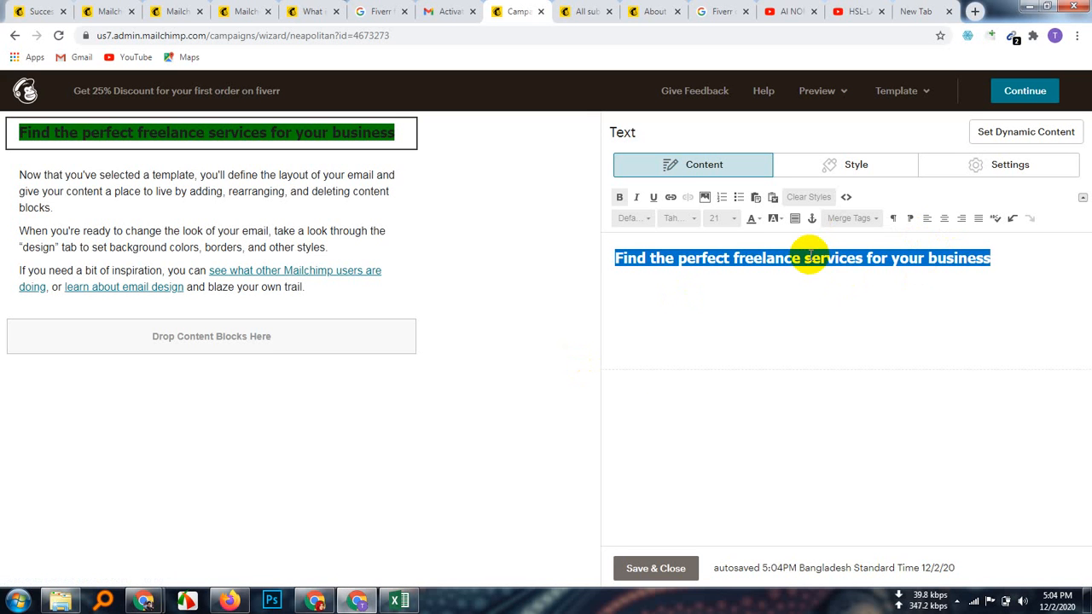
click(758, 219)
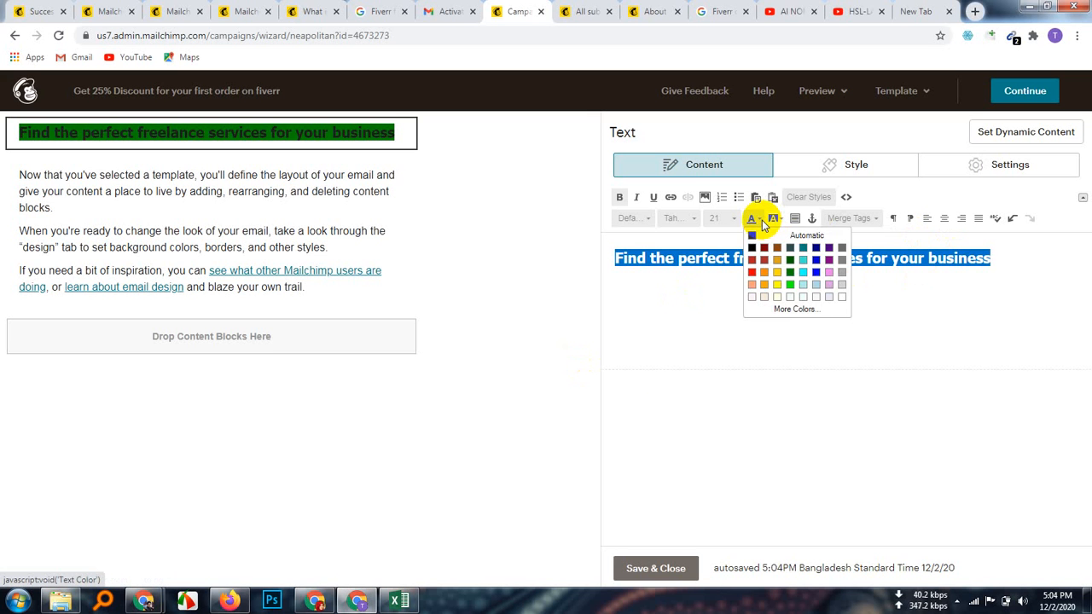
click(842, 295)
click(593, 235)
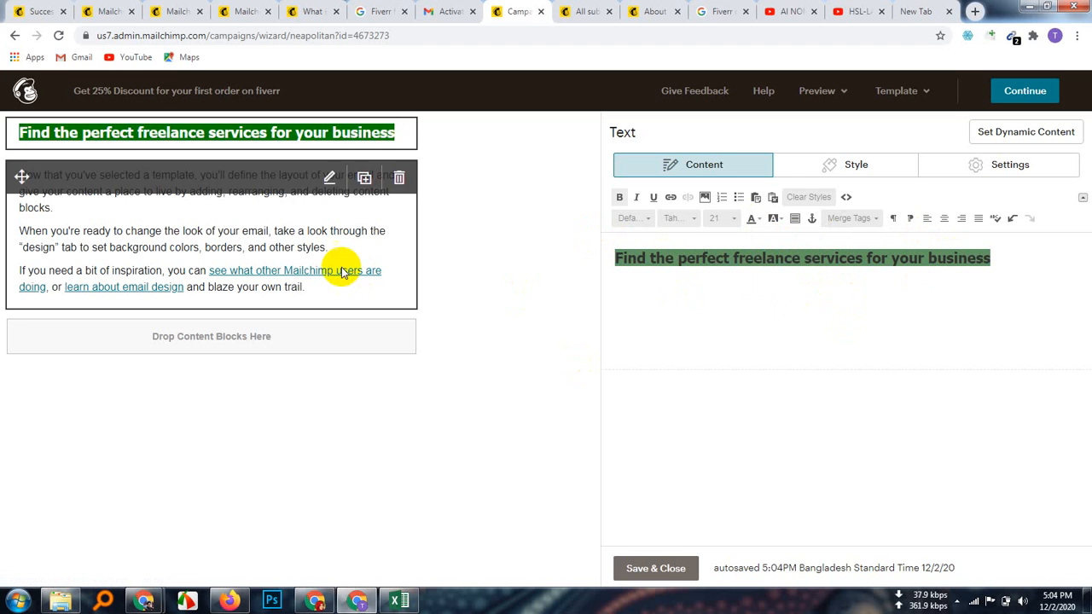
Step: Select all the template's placeholder paragraph text in the body block and delete it
click(261, 207)
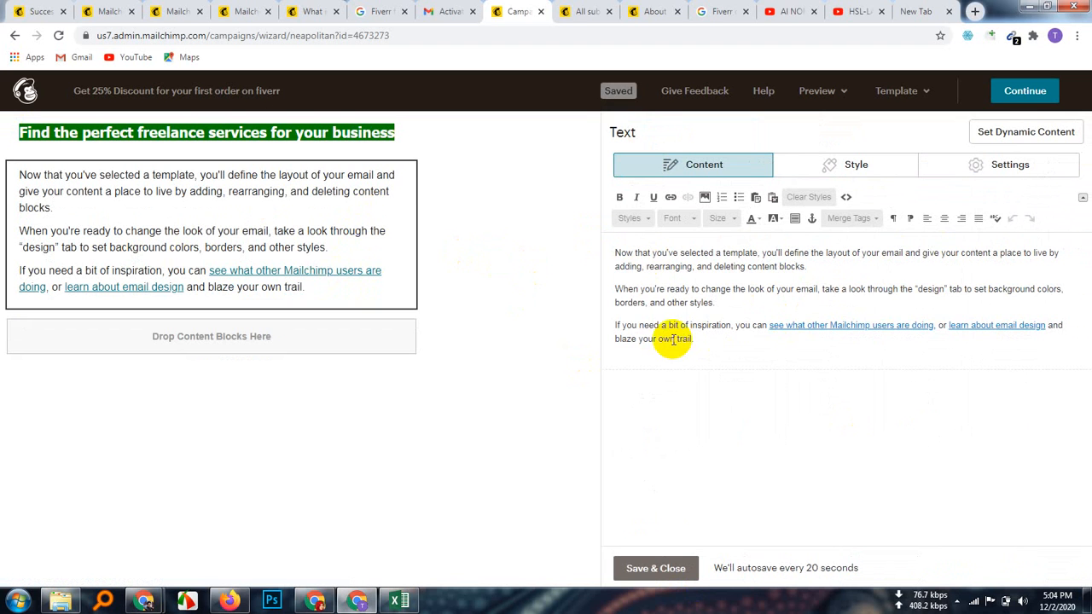
drag(698, 339, 614, 253)
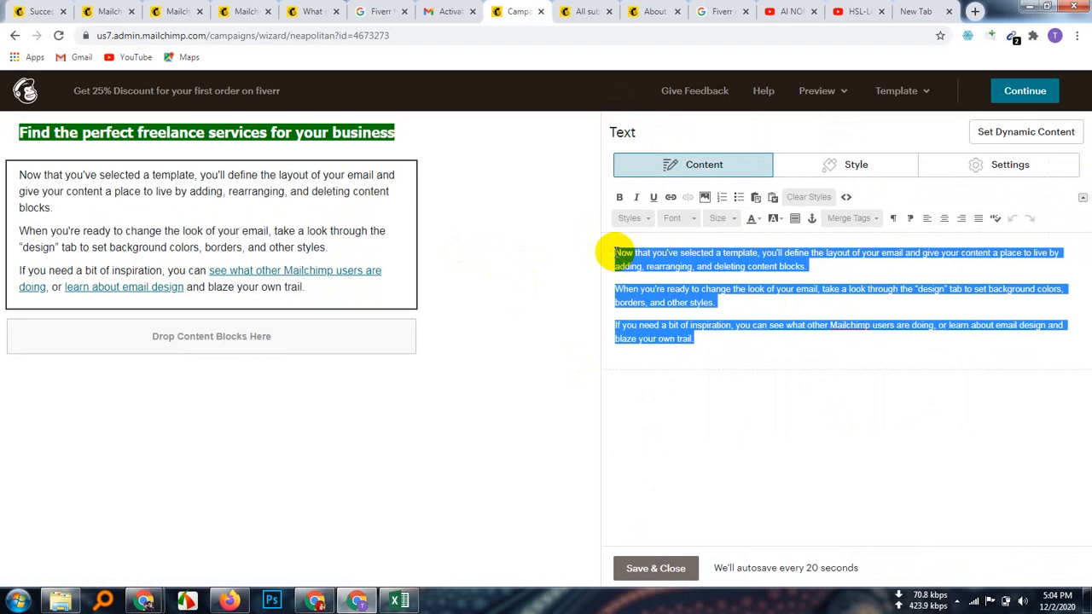
key(Delete)
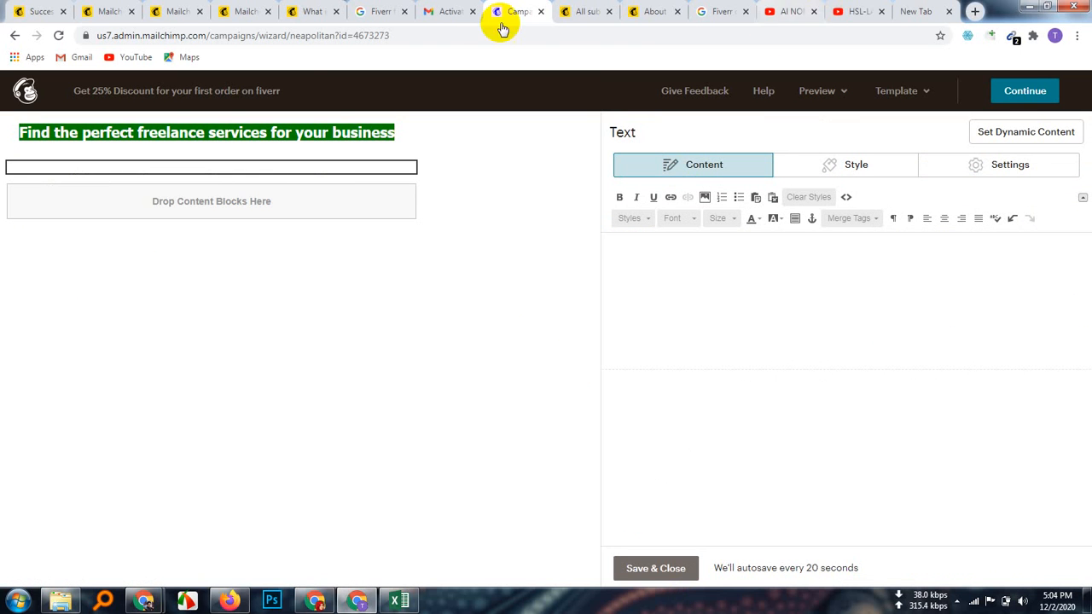
Step: Switch to the Fiverr tab and copy the 'A whole world of freelance talent at your fingertips' section
click(360, 603)
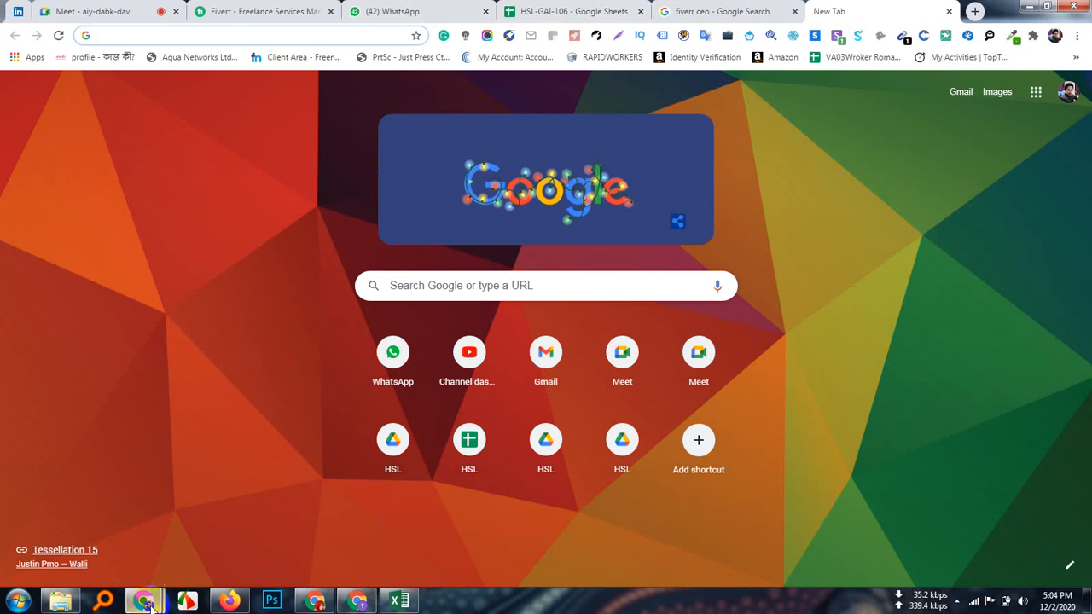
click(424, 10)
click(315, 11)
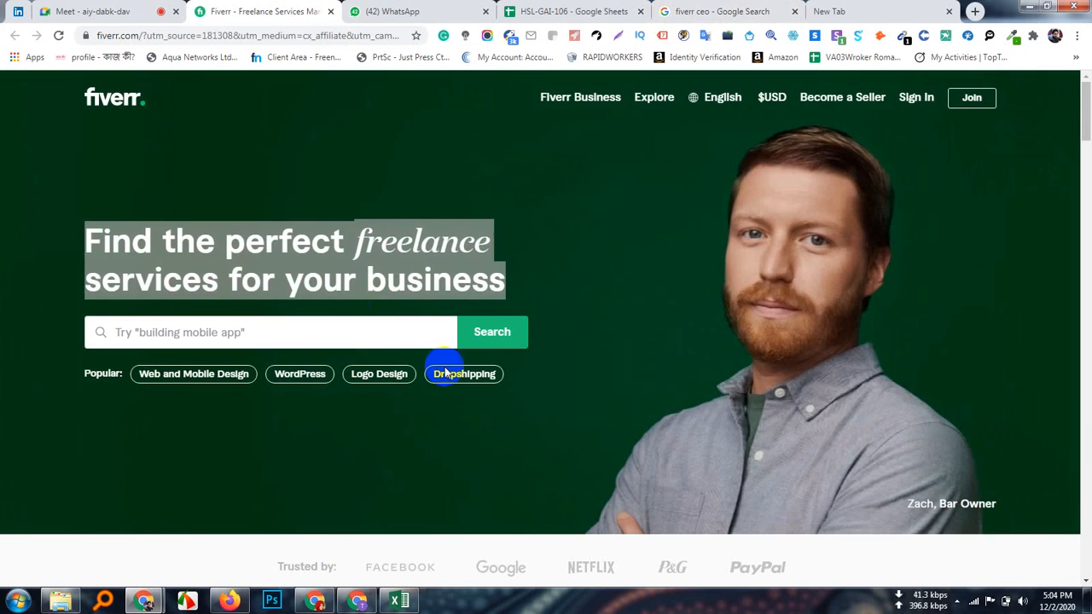
scroll(383, 383, down, 8)
scroll(386, 391, down, 8)
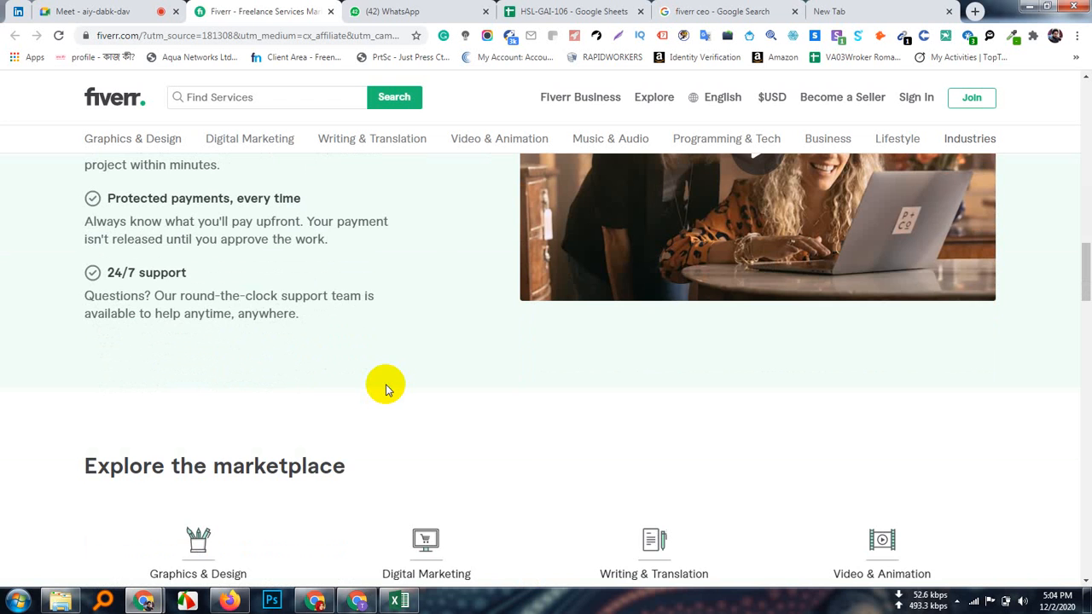
scroll(386, 390, up, 1)
scroll(384, 386, up, 1)
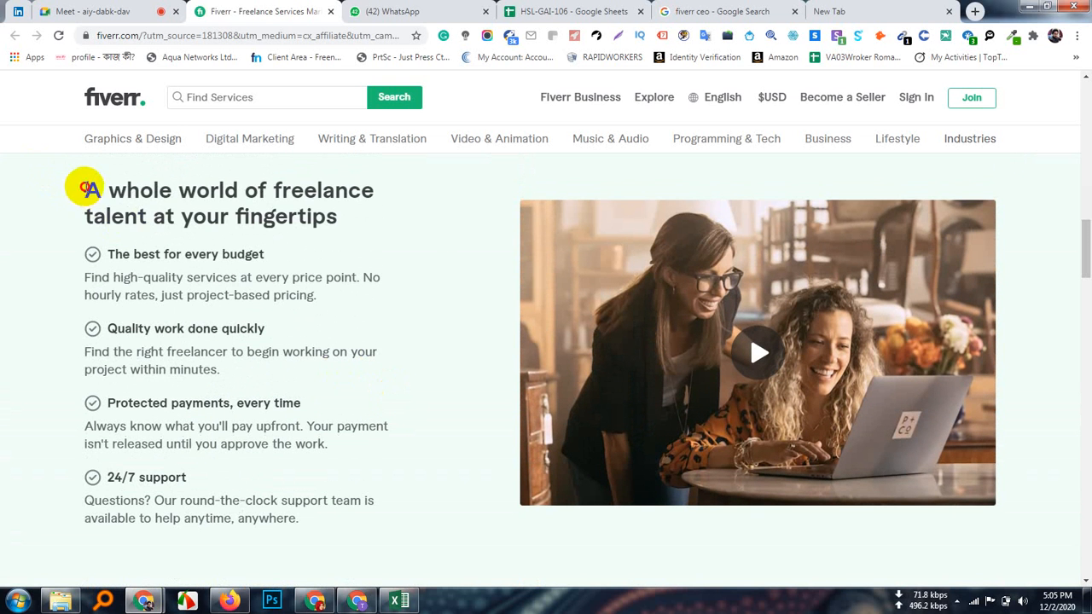
drag(86, 189, 303, 518)
key(ctrl+c)
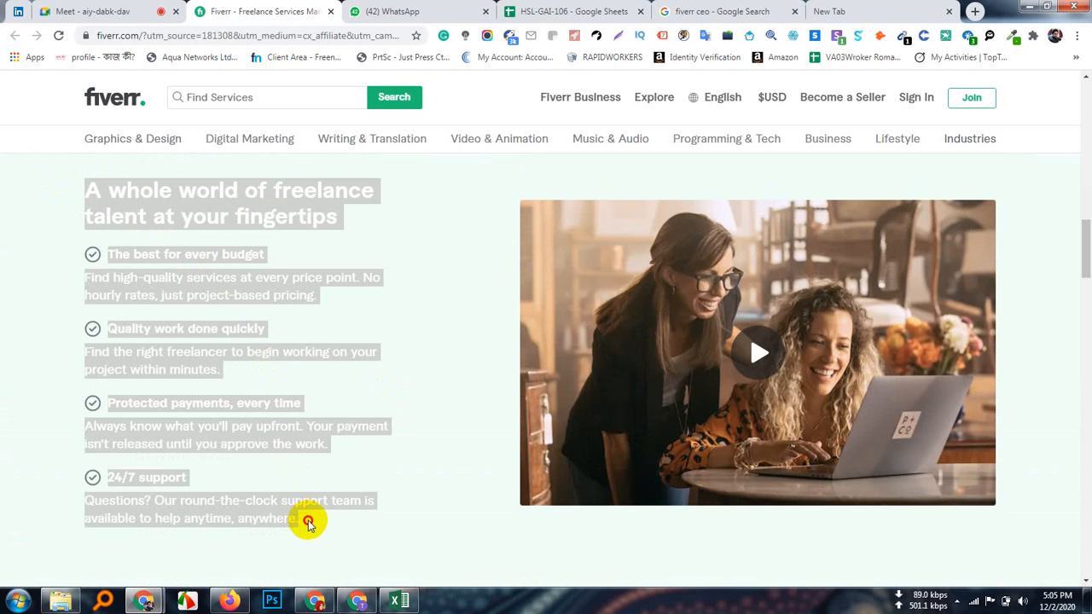
right_click(182, 335)
click(219, 342)
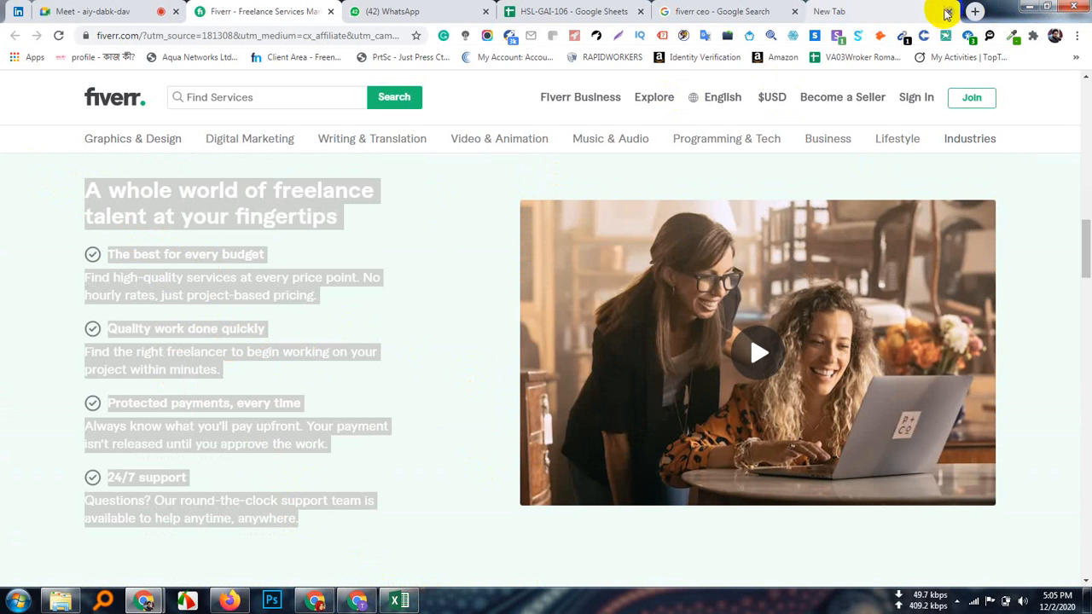
Step: Minimize Chrome and open New Text Document.txt from the desktop in a maximized Notepad
click(1029, 7)
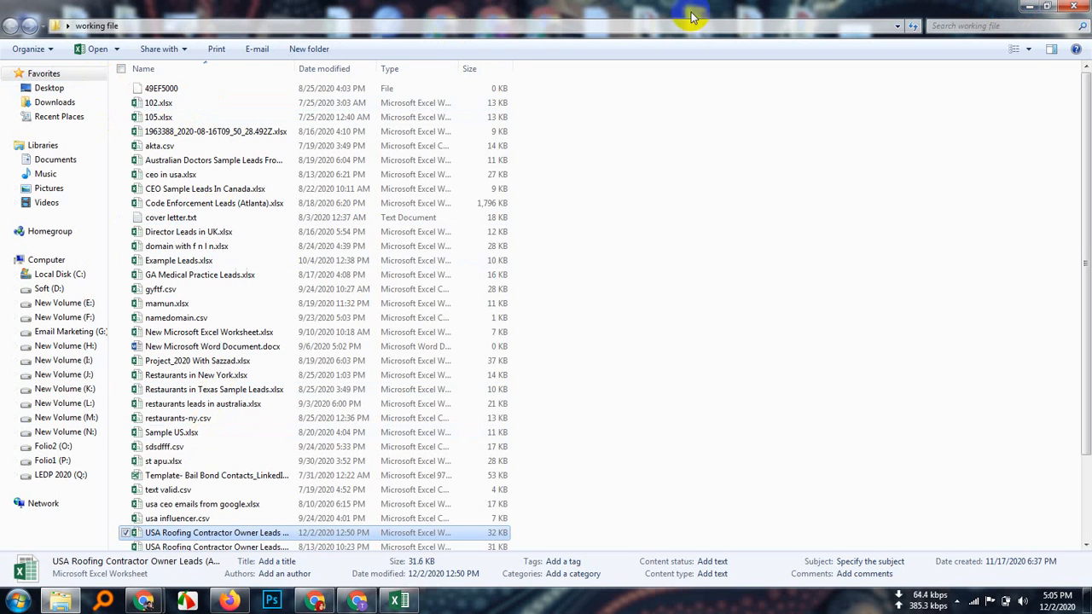
double_click(202, 217)
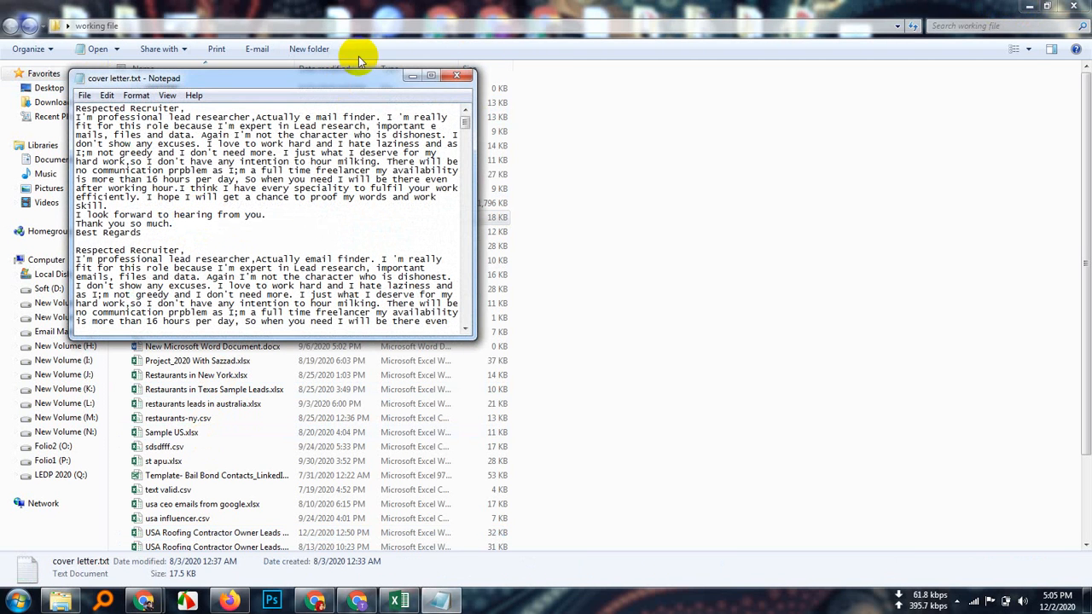
click(411, 77)
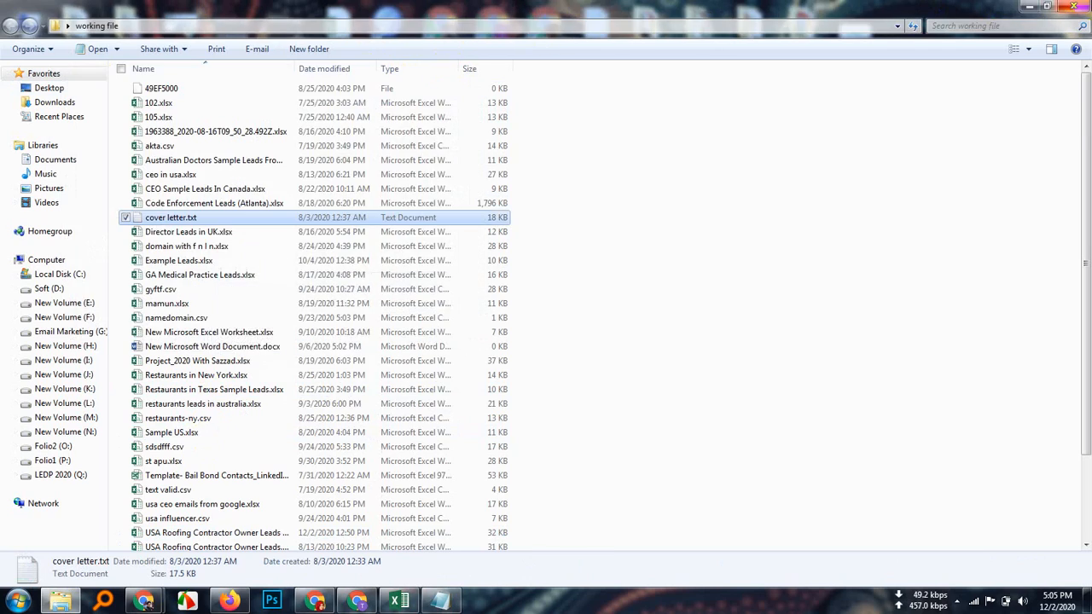
click(1038, 8)
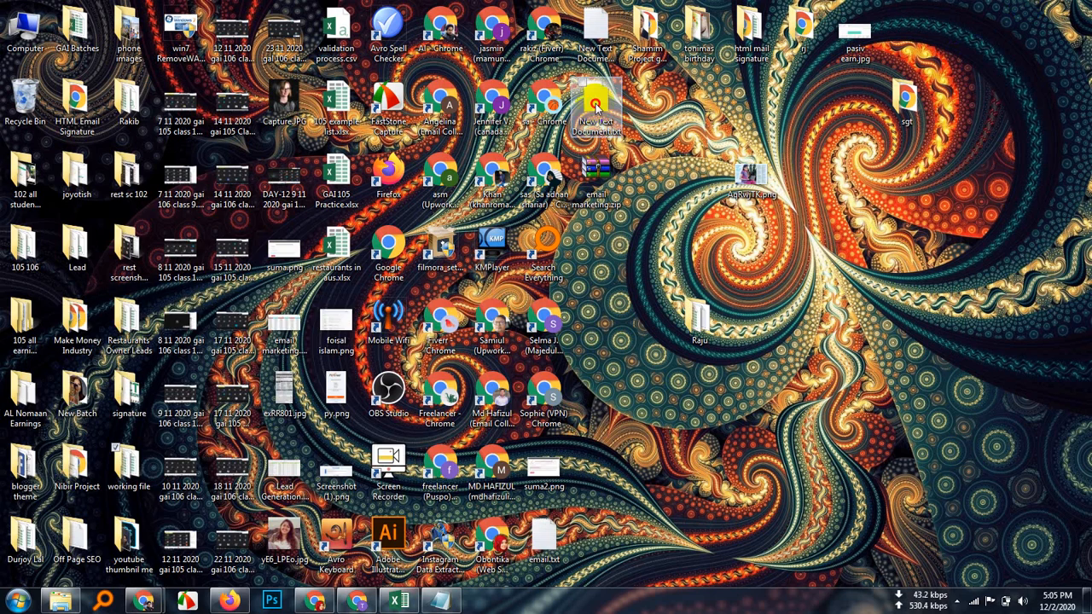
double_click(595, 104)
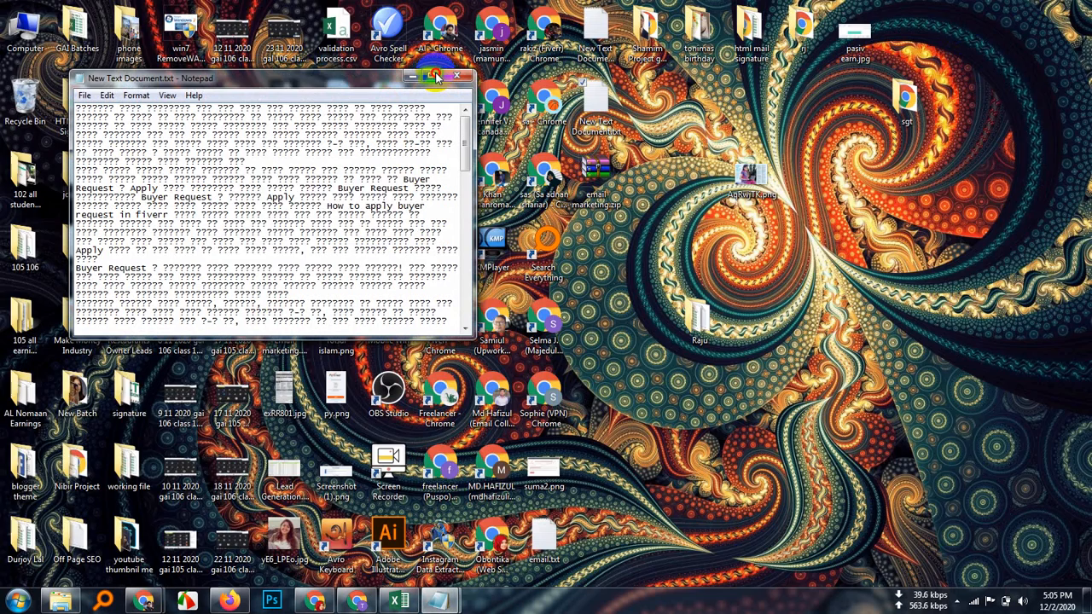
click(435, 77)
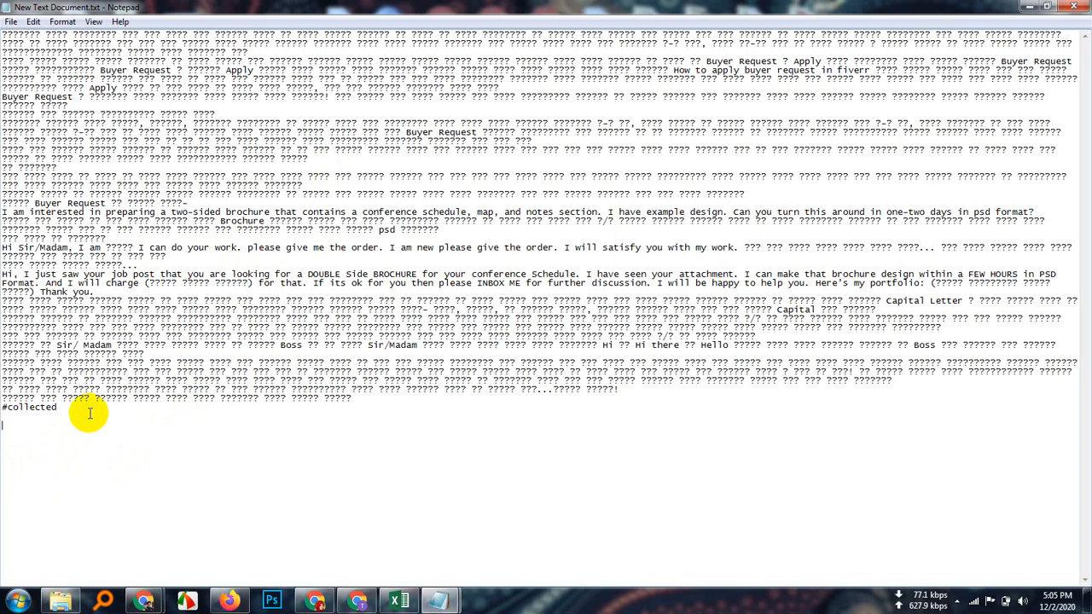
Step: Paste the Fiverr text below #collected and copy it again as plain text
key(ctrl+v)
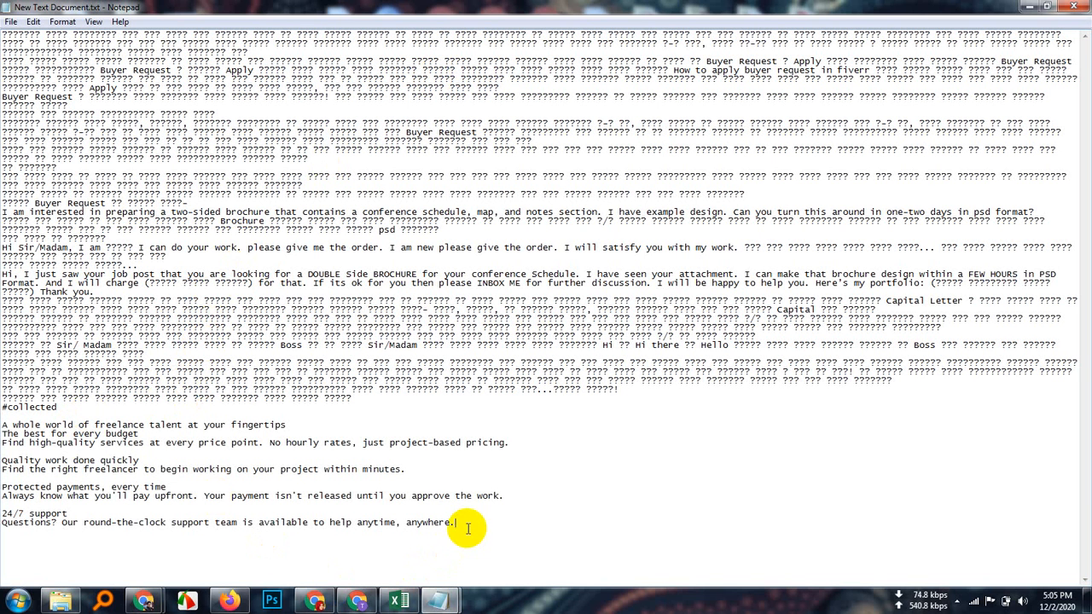
drag(463, 526, 3, 425)
key(ctrl+c)
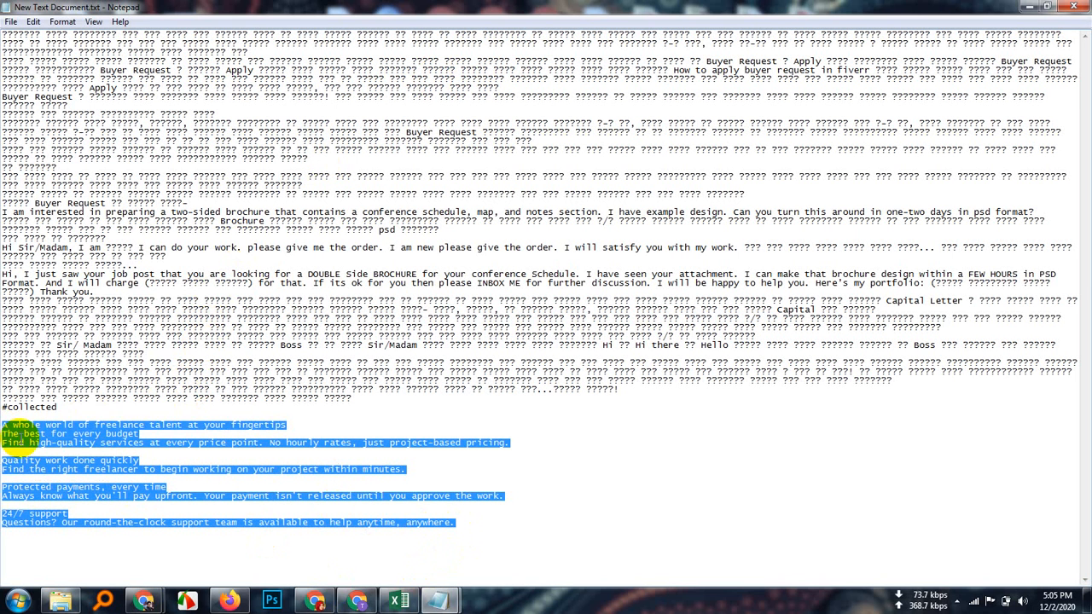
right_click(22, 436)
click(56, 292)
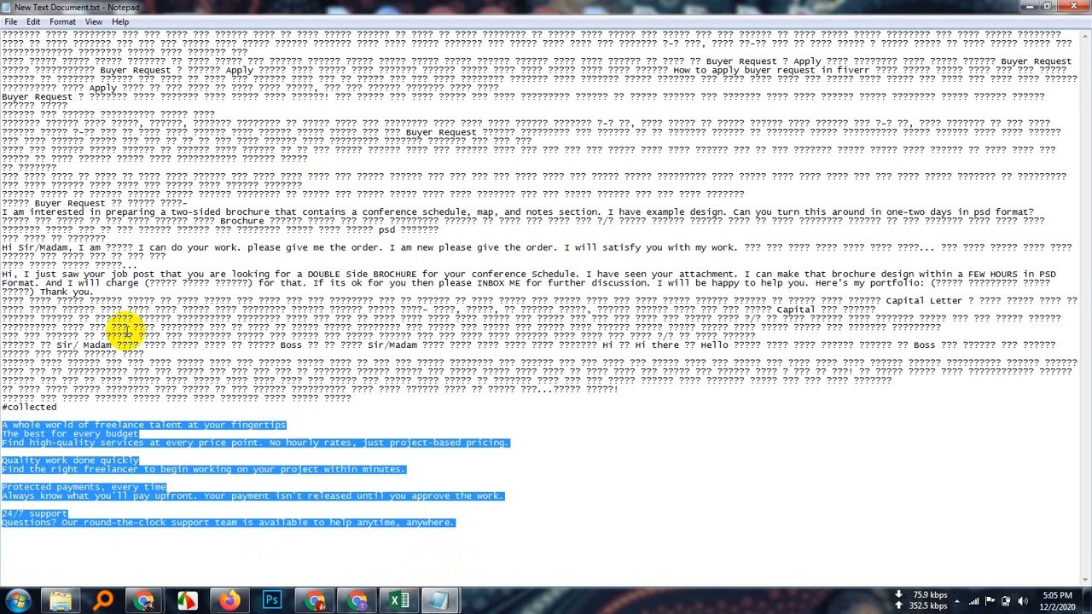
click(358, 603)
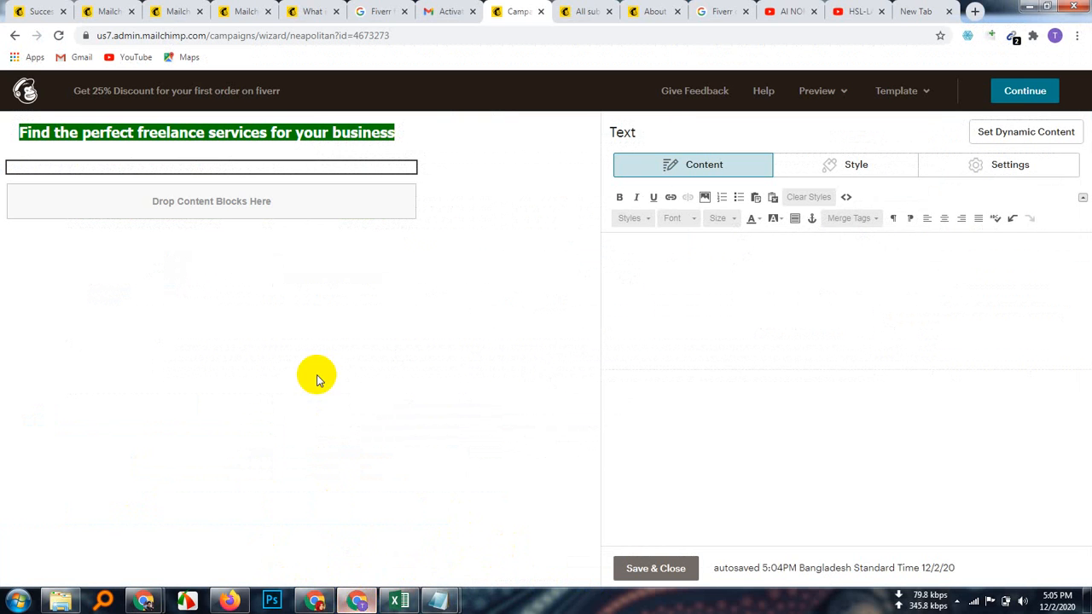
Step: Paste the 'A whole world of freelance talent' feature text into the empty body block
click(633, 265)
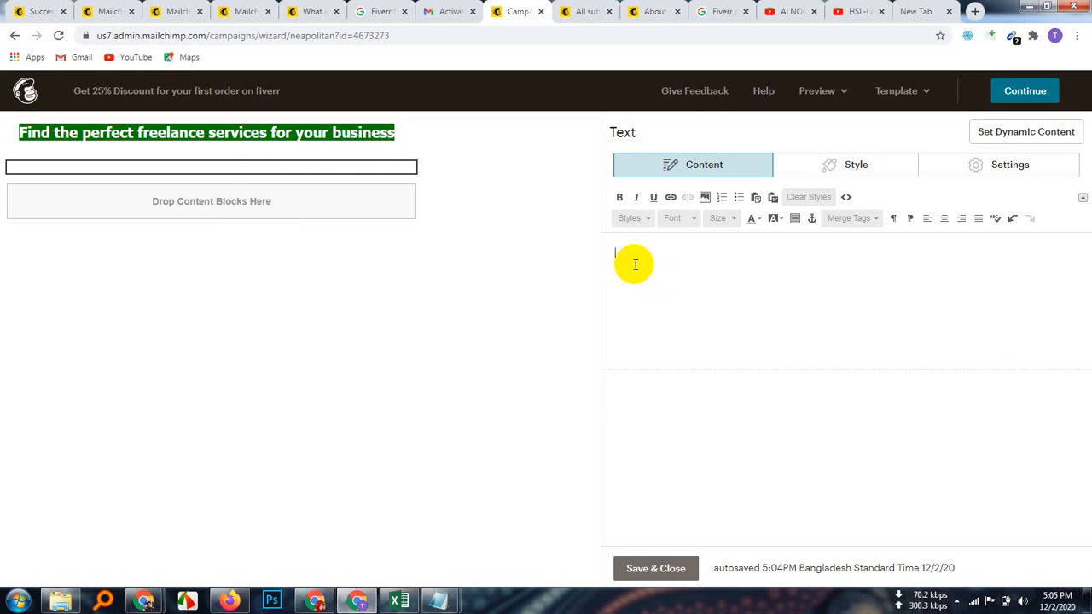
key(ctrl+v)
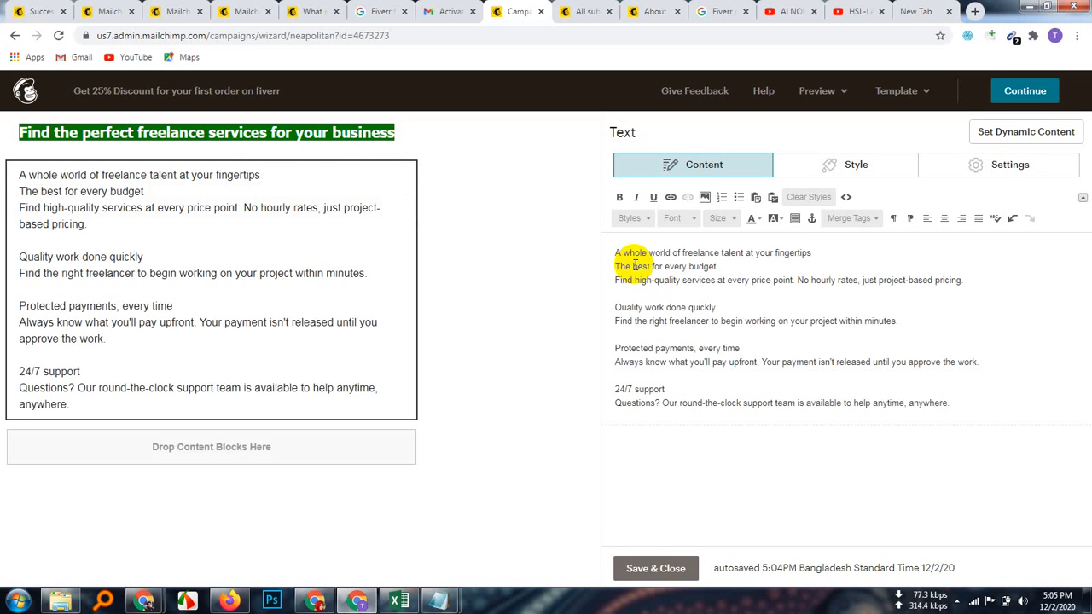
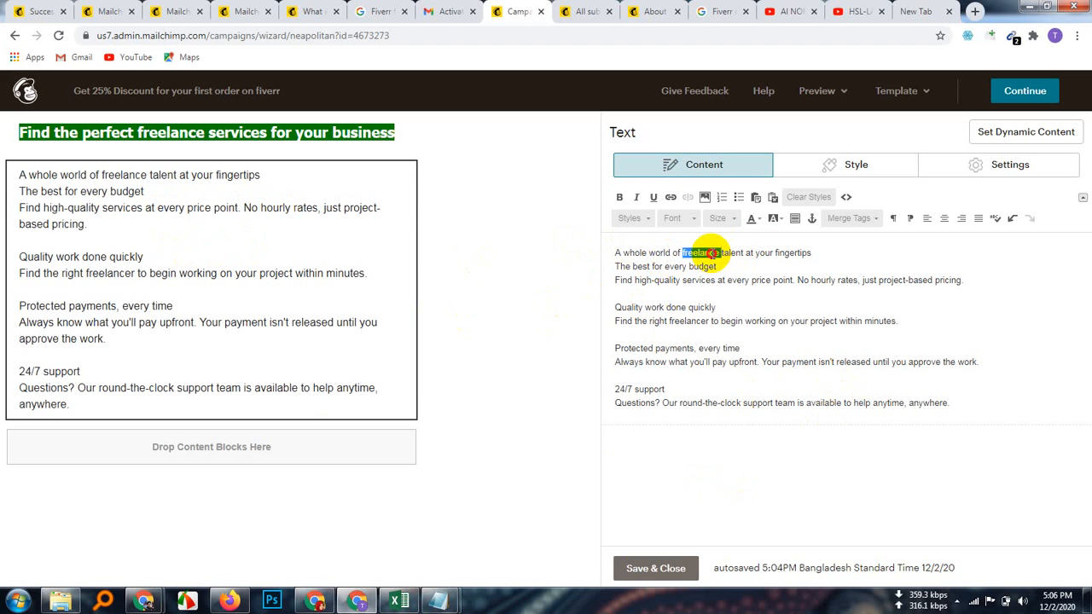
Step: Make 'A whole world of freelance talent at your fingertips' bold at size 22, after trying 24
drag(712, 254, 722, 254)
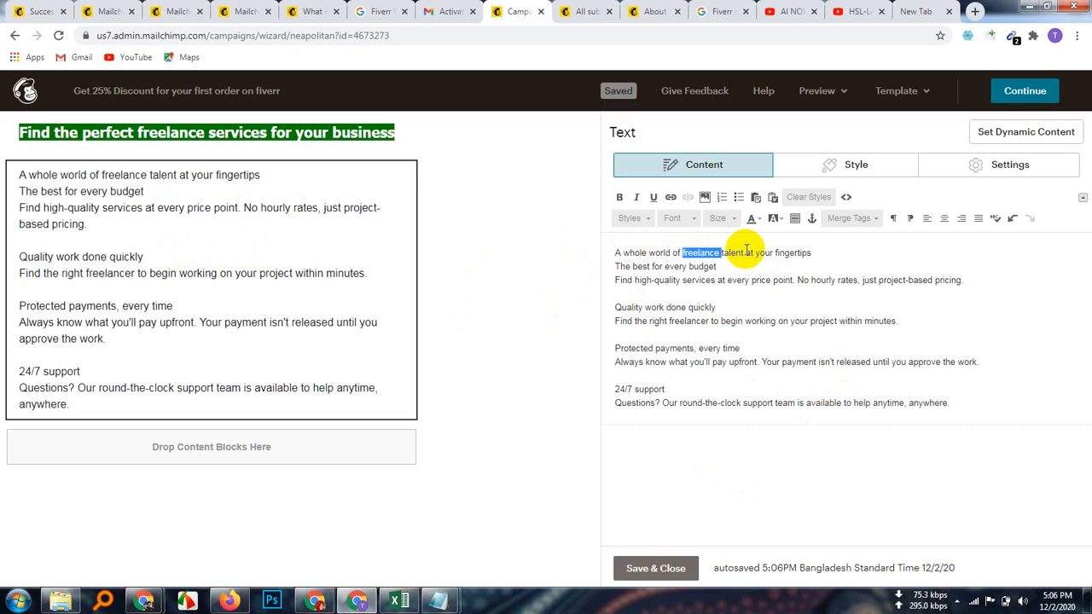
triple_click(740, 252)
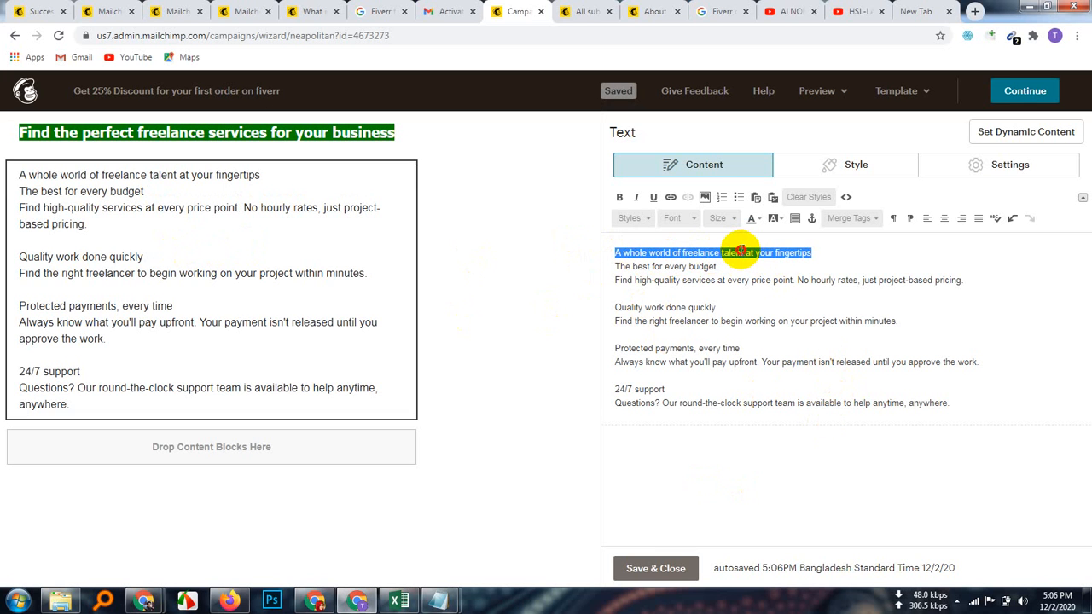
click(619, 197)
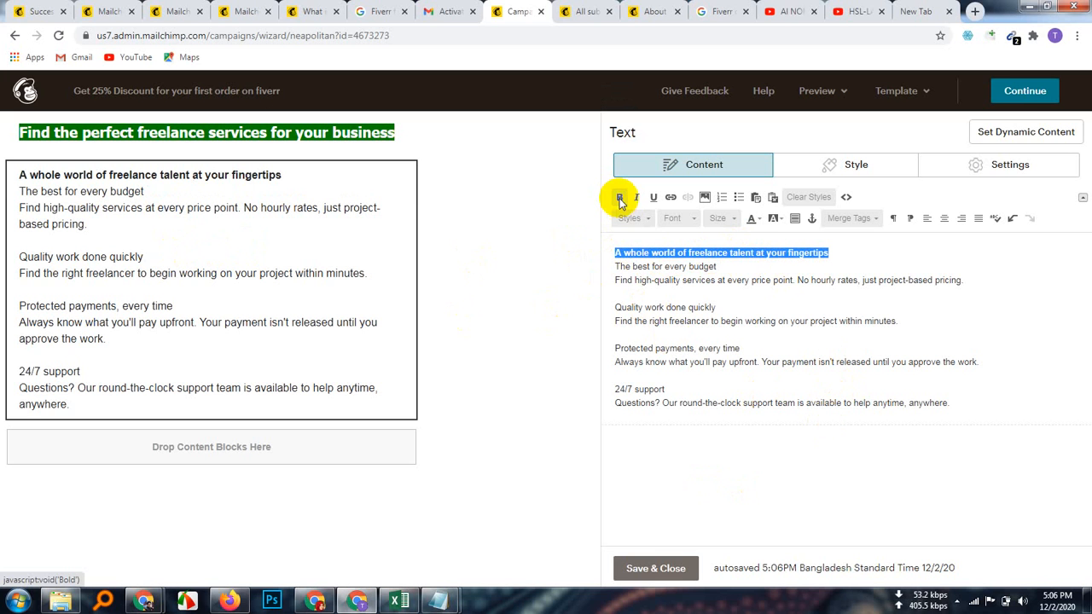
click(721, 219)
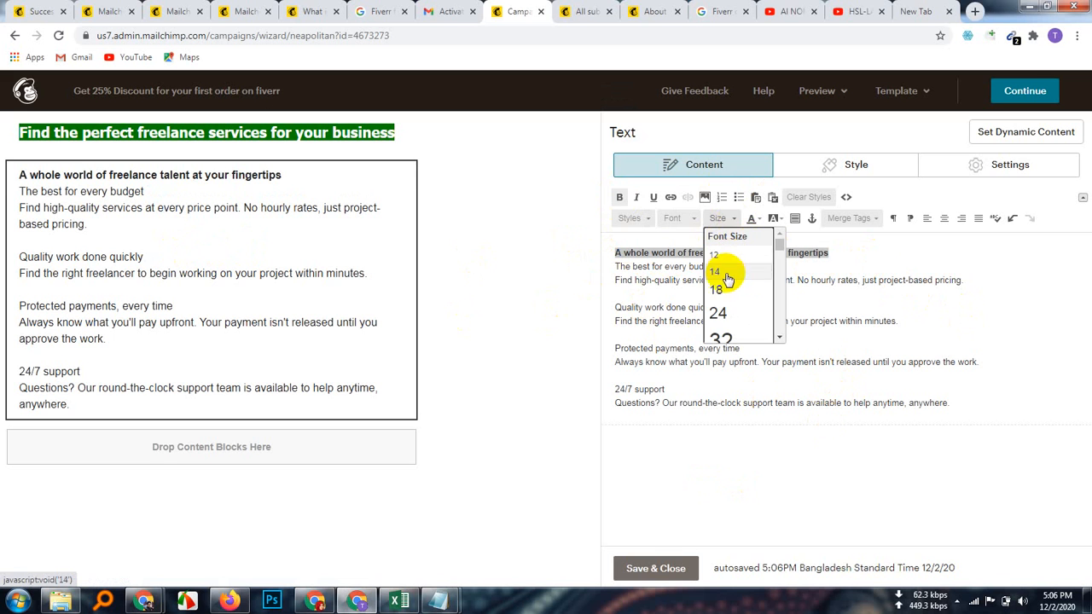
click(719, 313)
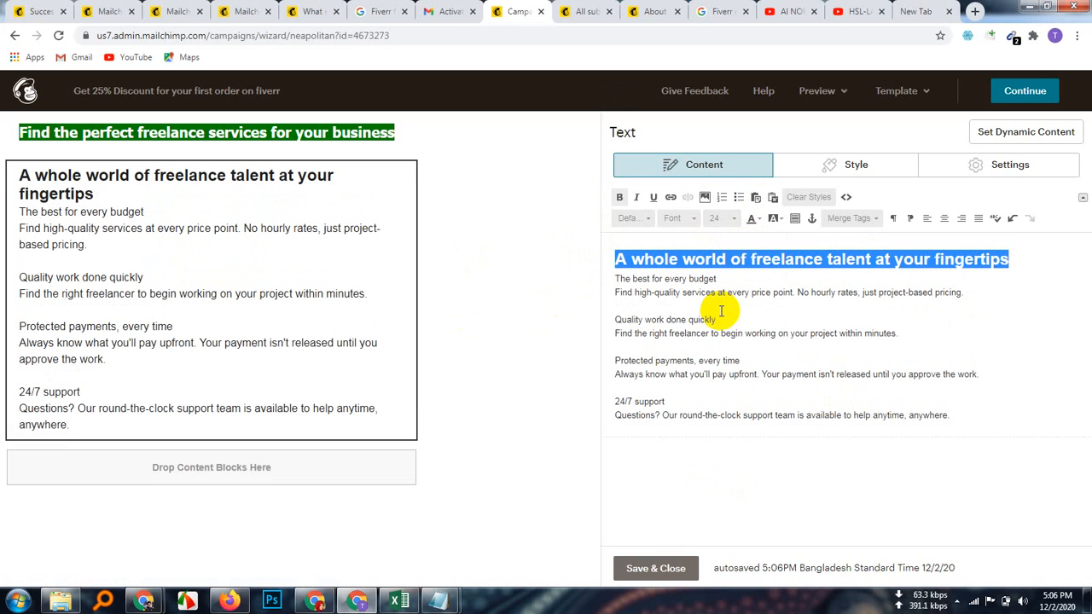
click(738, 221)
scroll(726, 256, up, 3)
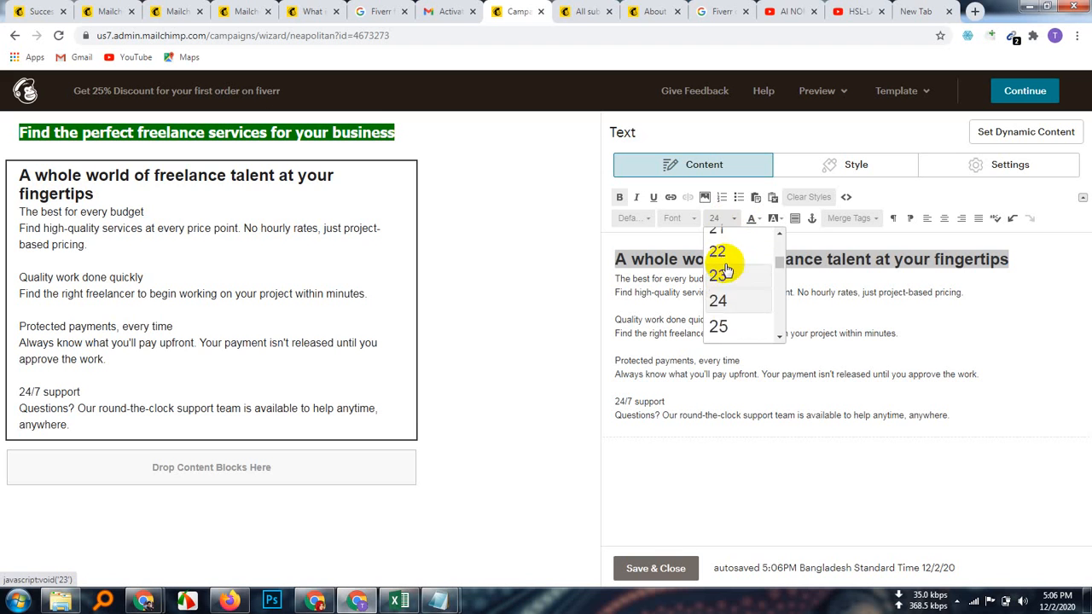
click(720, 305)
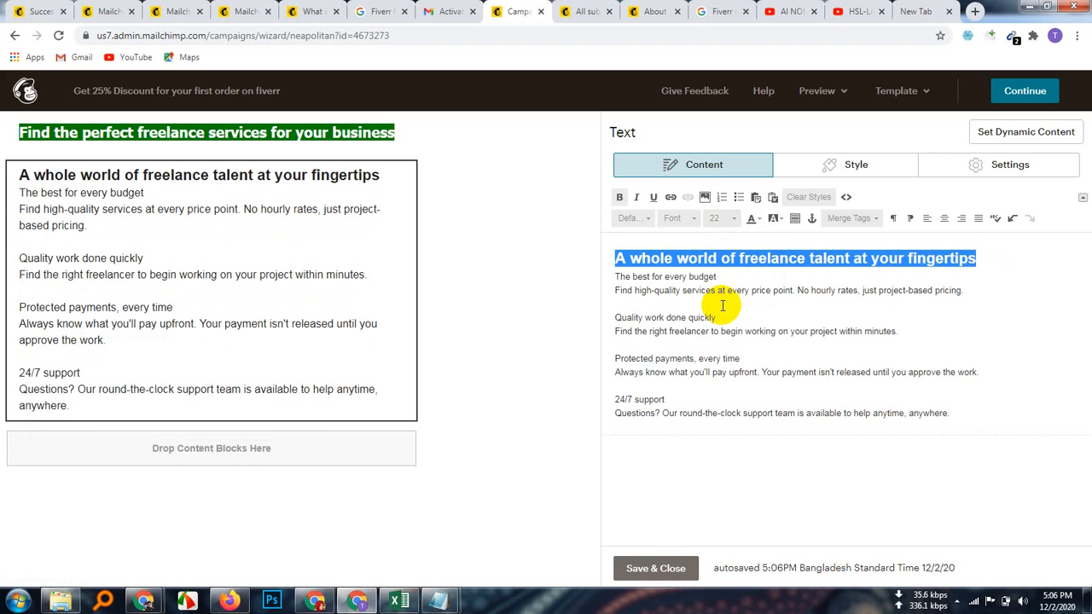
mouse_move(119, 216)
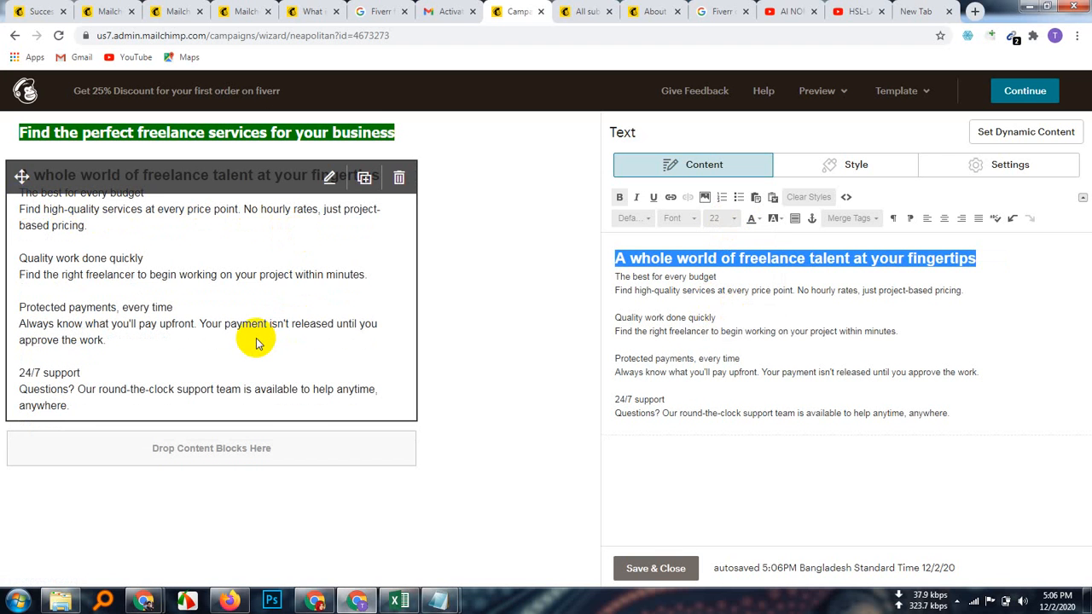
click(616, 278)
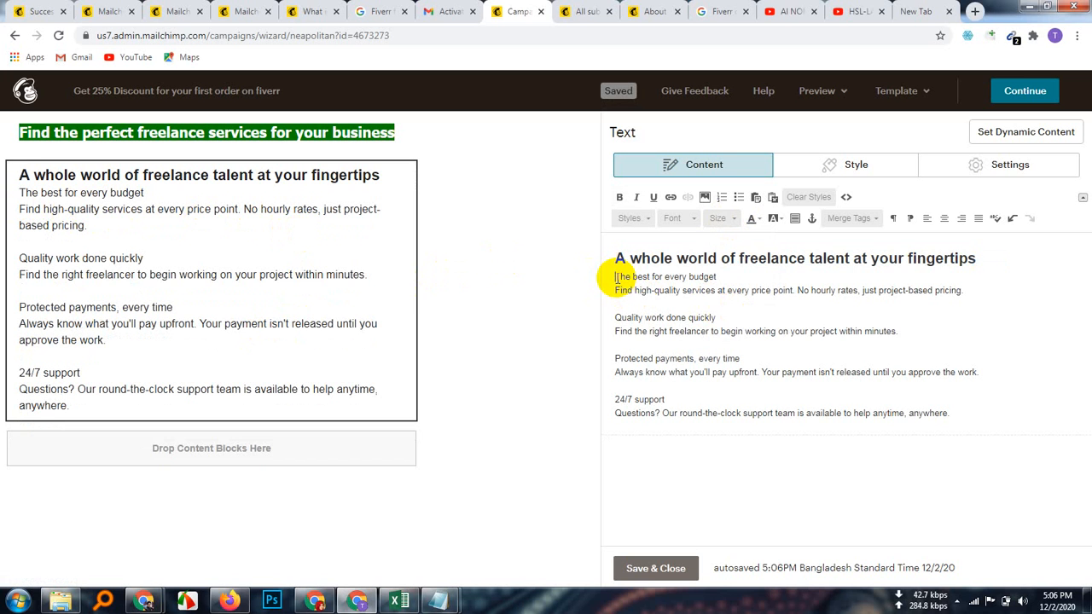
Step: Number the benefit lines 1–7, from 'The best for every budget' to '24/7 support'
click(722, 197)
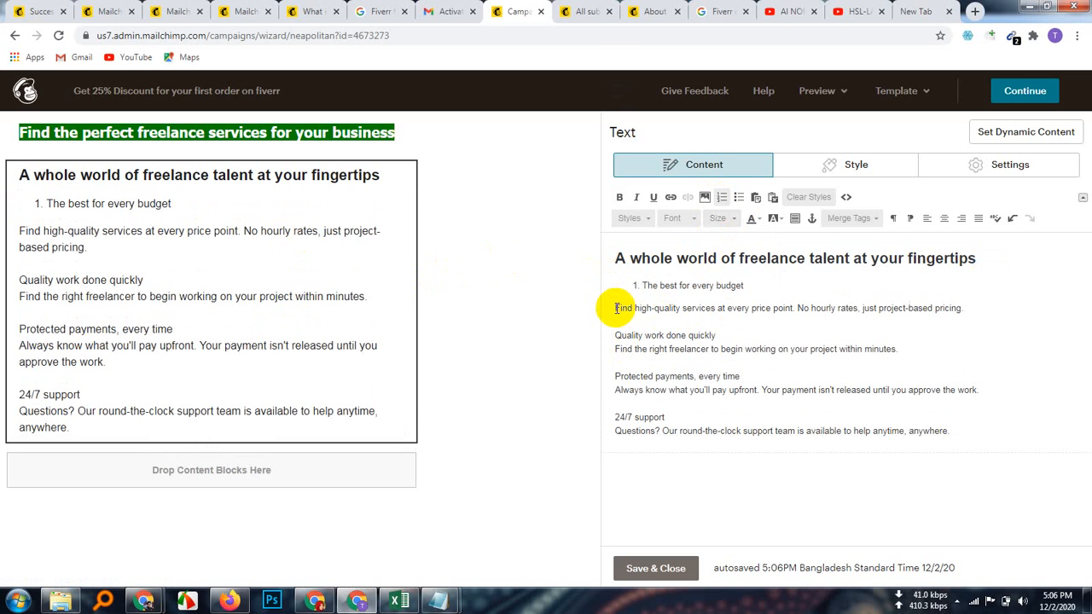
click(722, 197)
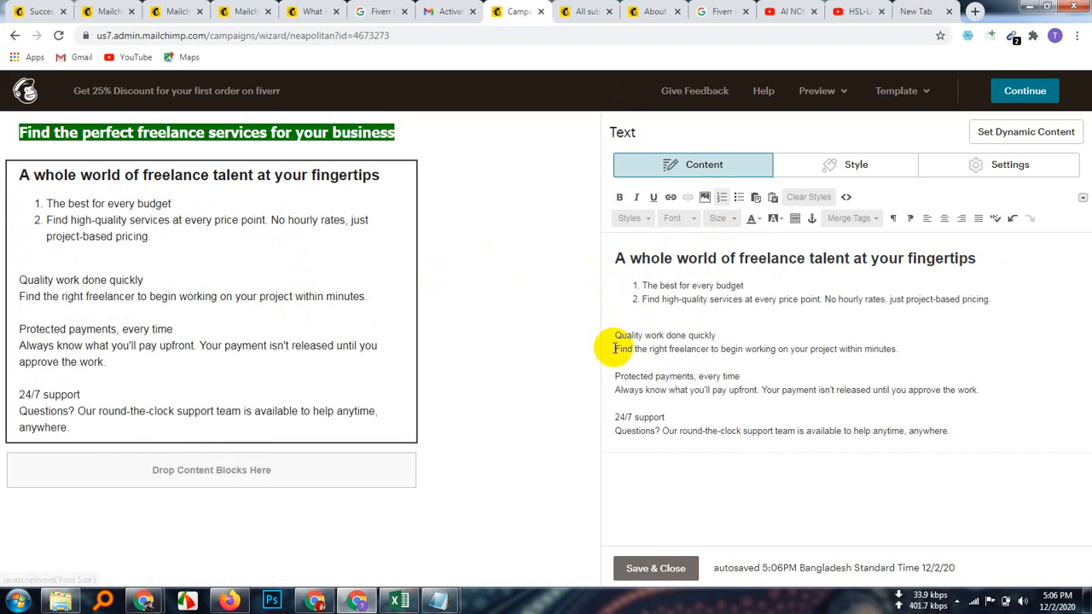
click(613, 335)
click(721, 197)
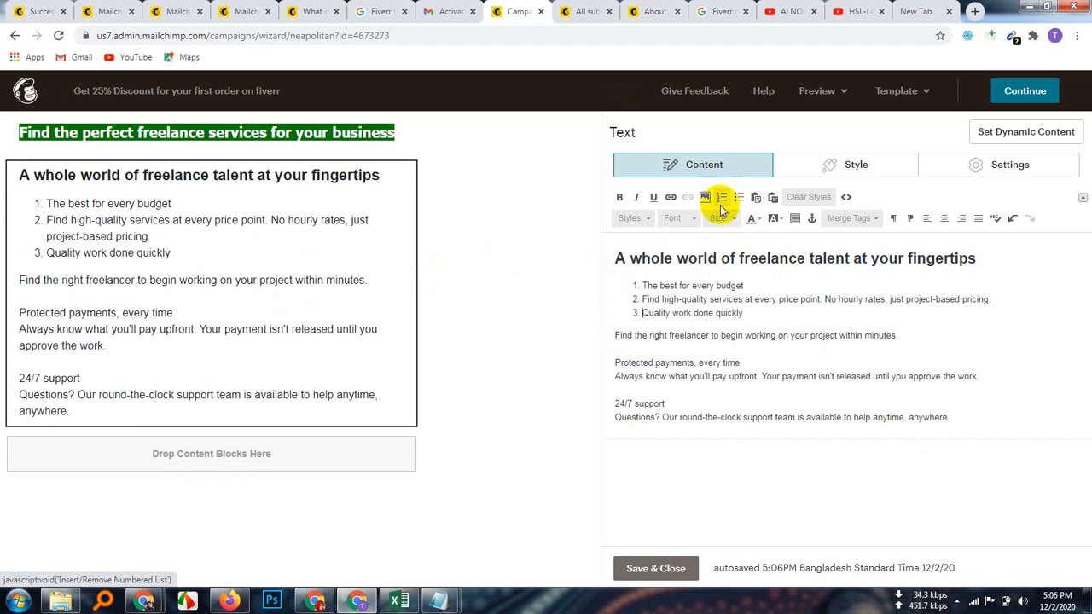
click(614, 336)
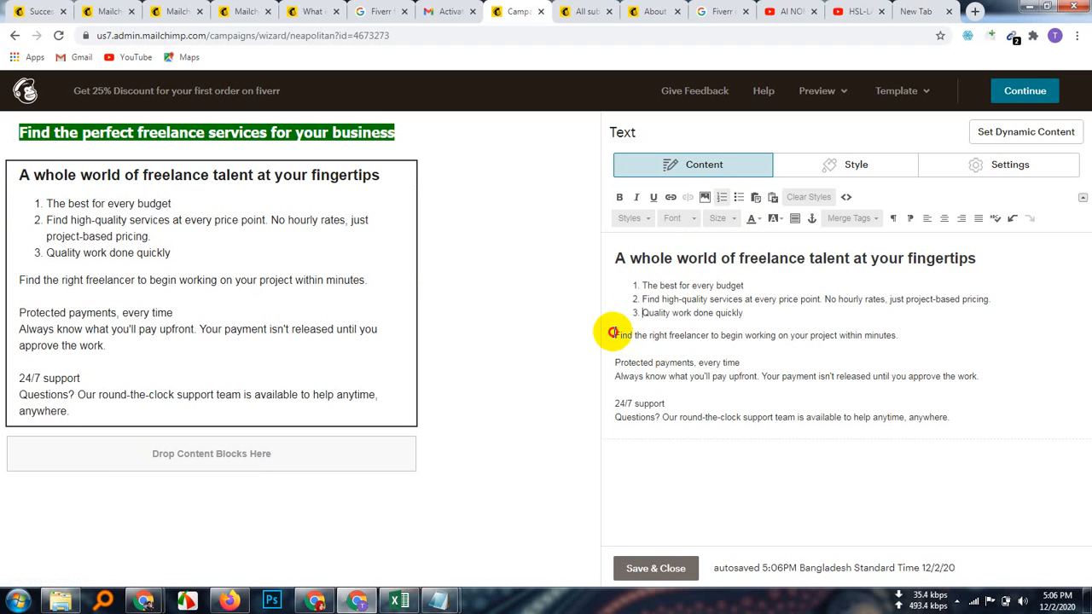
click(722, 197)
click(614, 362)
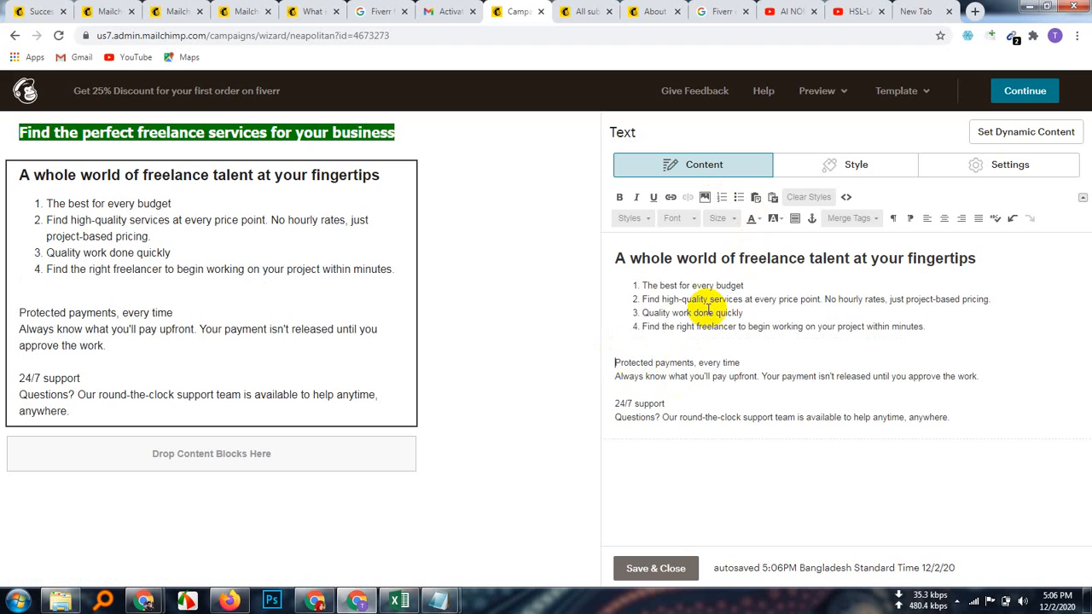
click(721, 197)
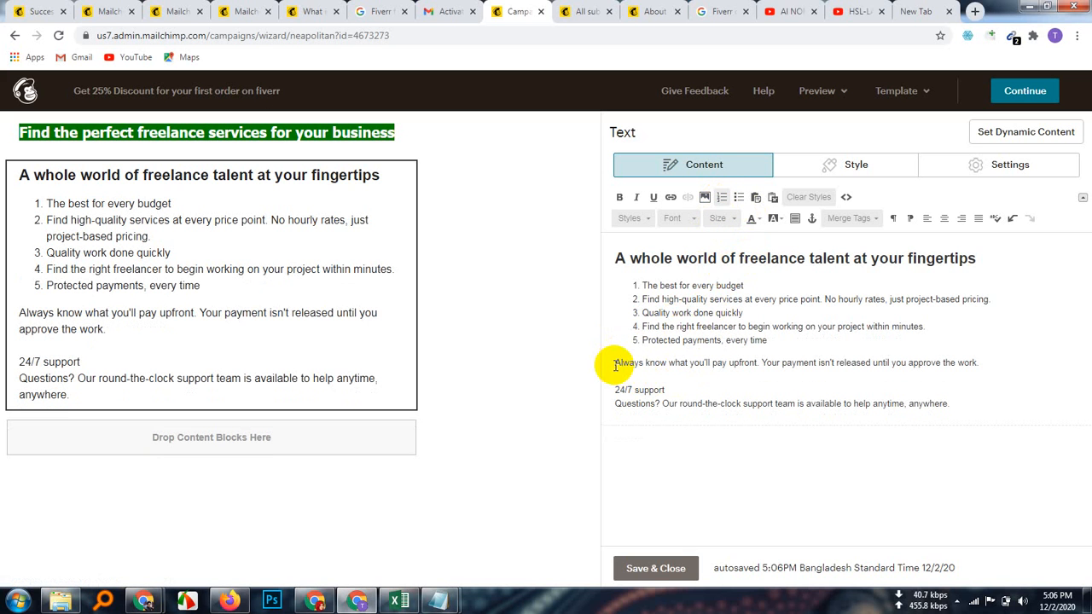
click(614, 365)
click(721, 197)
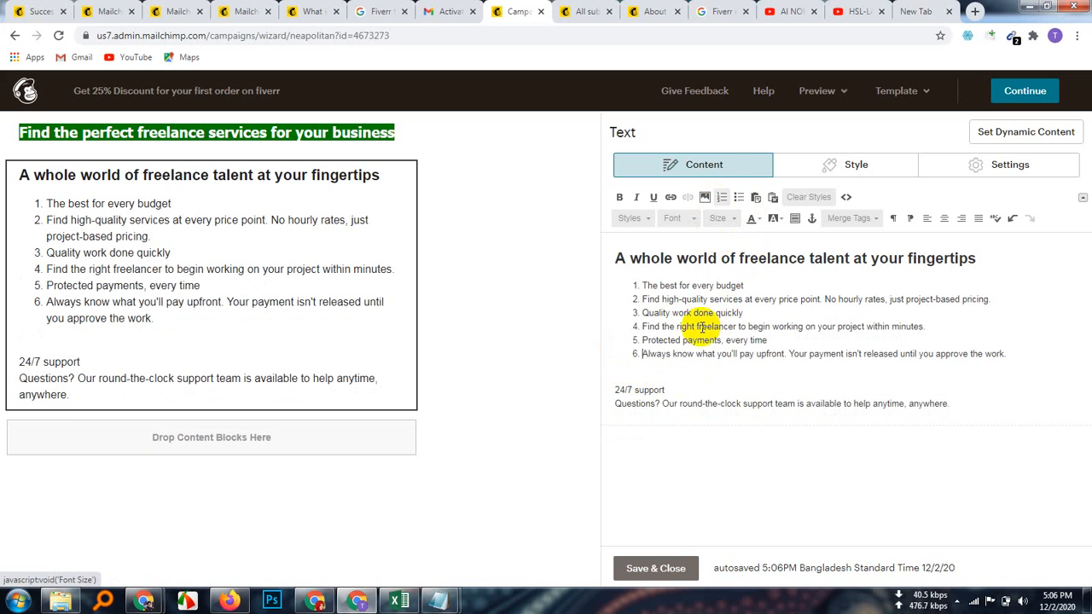
click(616, 392)
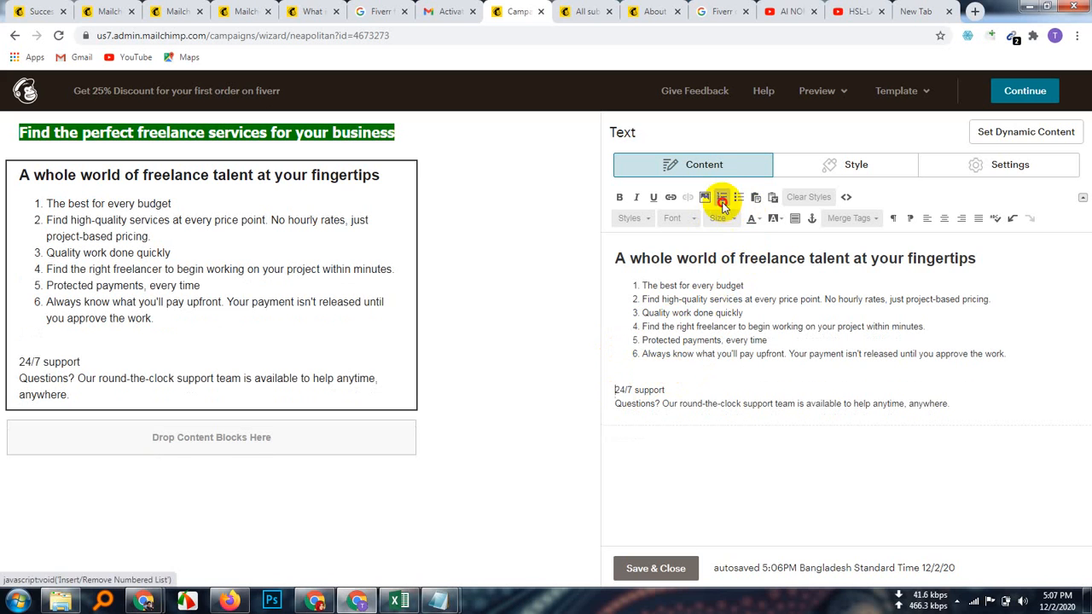
click(722, 197)
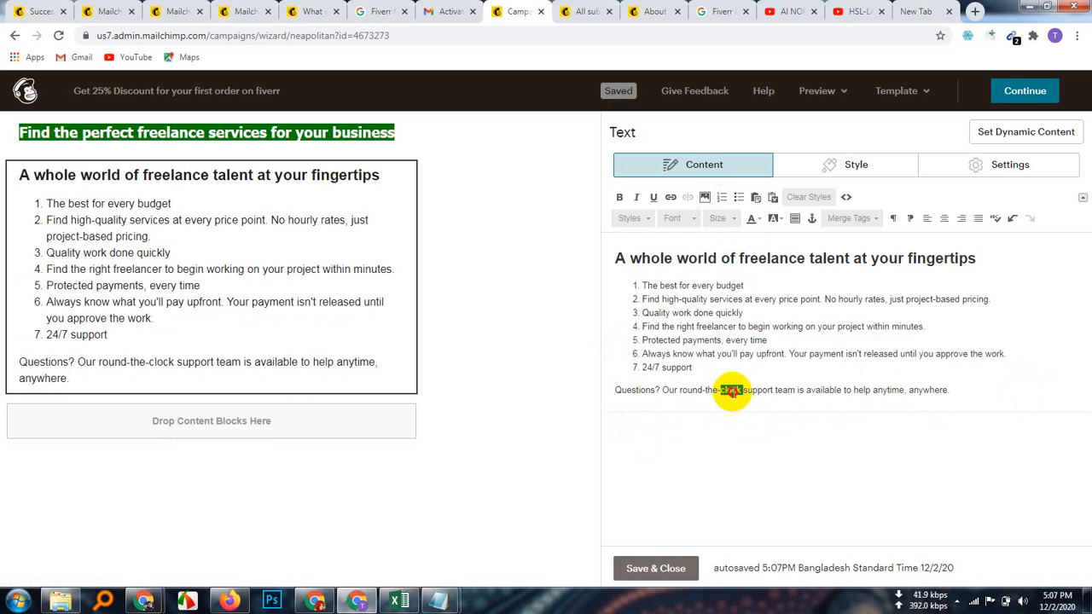
Step: Bold the closing 'Questions? Our round-the-clock support team…' paragraph
triple_click(731, 391)
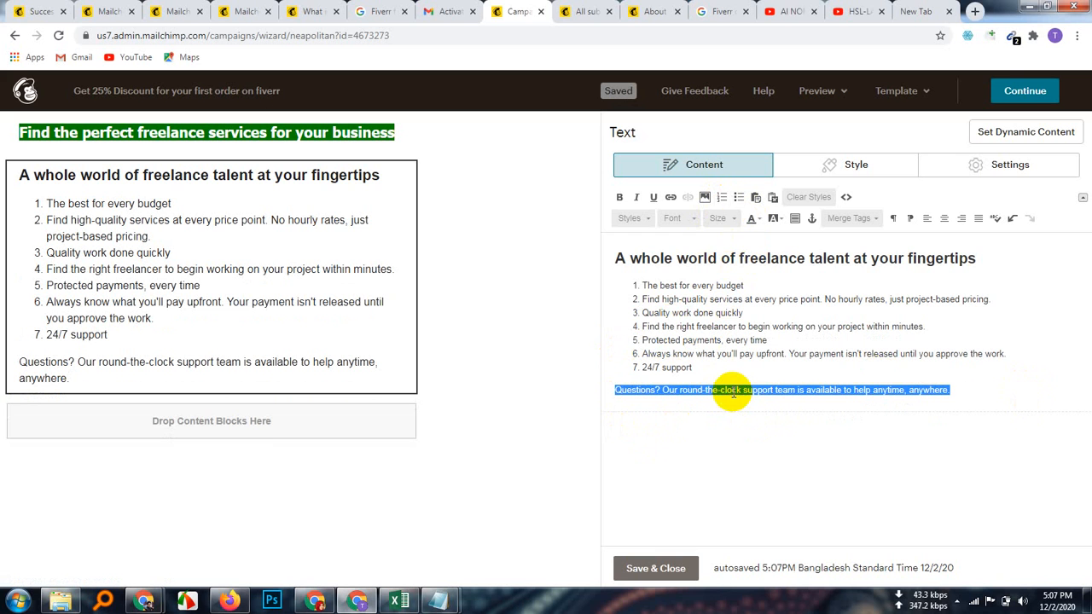
click(622, 203)
click(1001, 390)
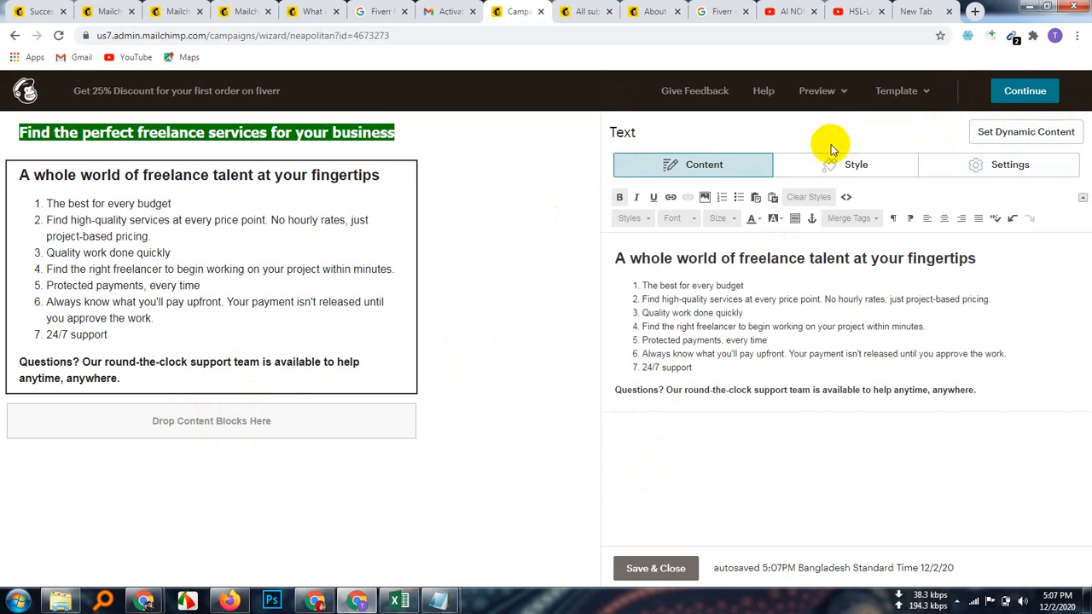
Step: Review the Style and Settings tabs, then open the green 'Find the perfect freelance services' heading
click(856, 166)
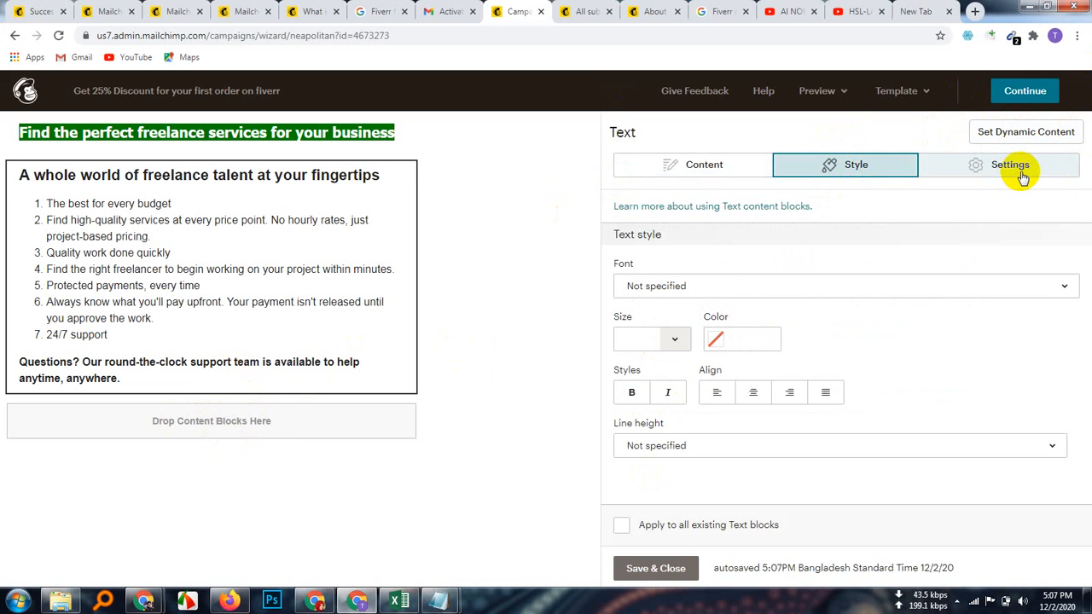
click(956, 170)
click(860, 172)
click(745, 166)
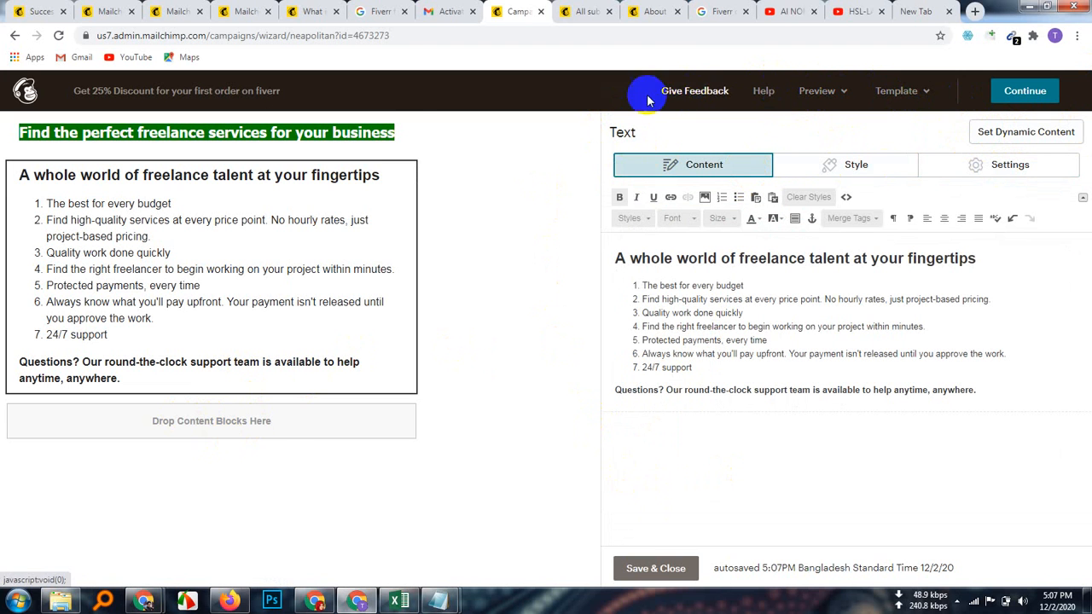
mouse_move(268, 245)
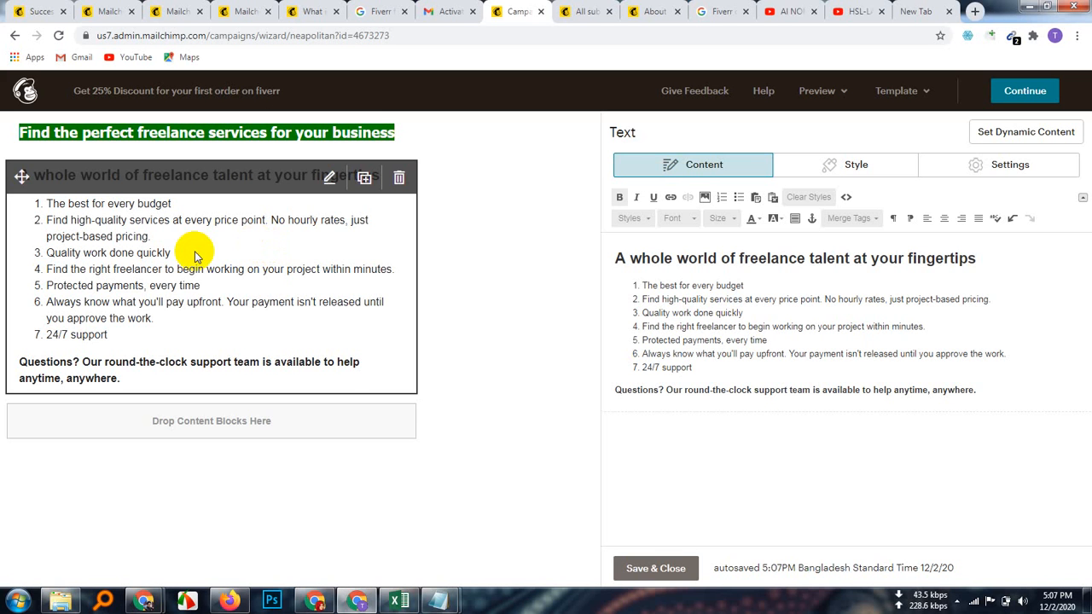
click(254, 136)
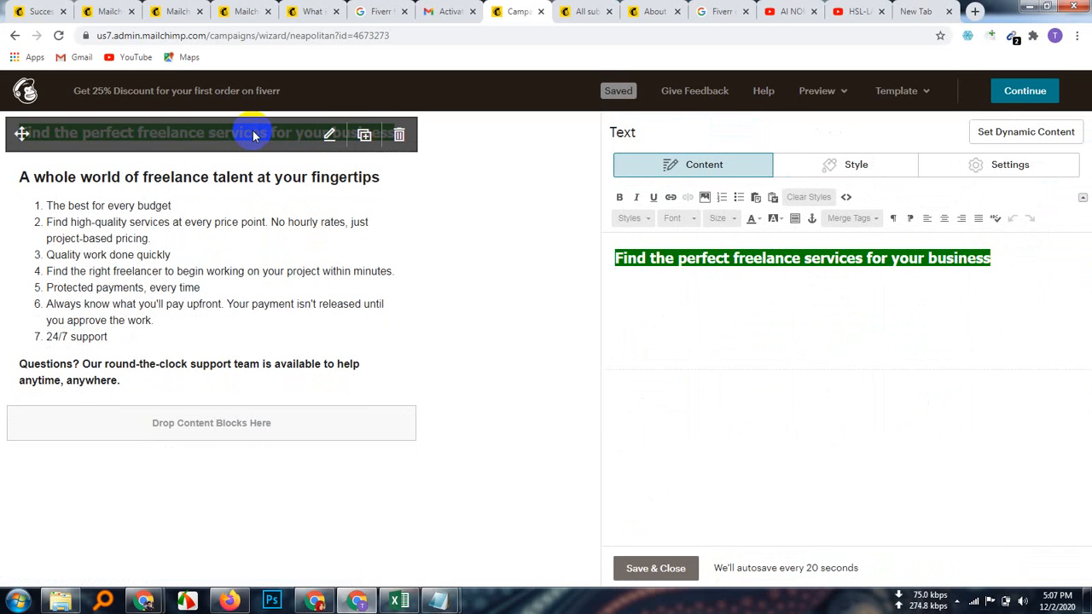
Step: Switch to the Google Meet meeting and show the meeting chat alongside the participants
mouse_move(143, 601)
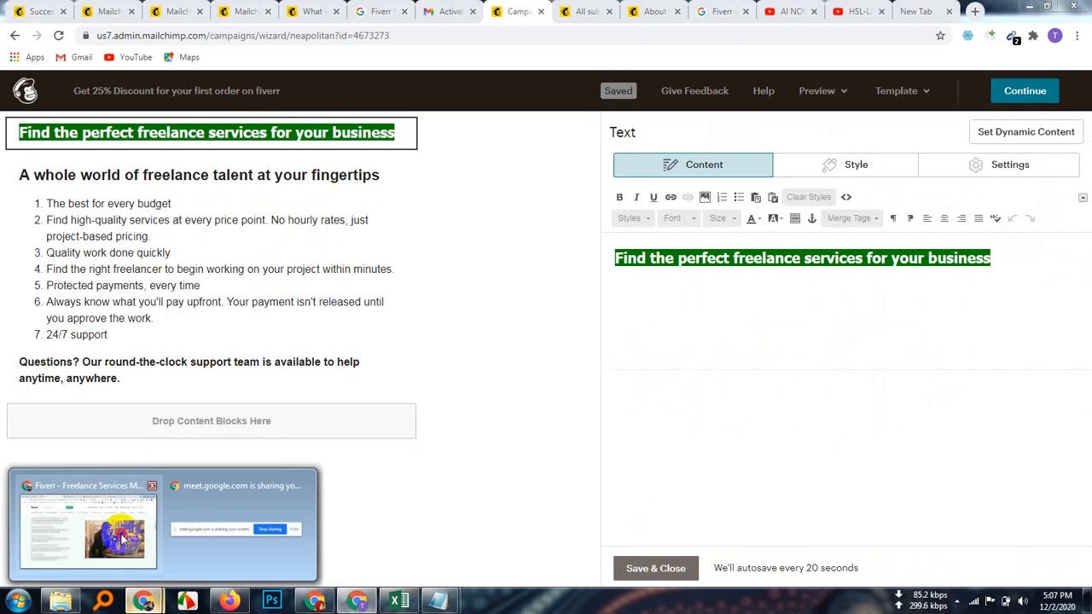
click(124, 538)
click(114, 11)
click(1045, 128)
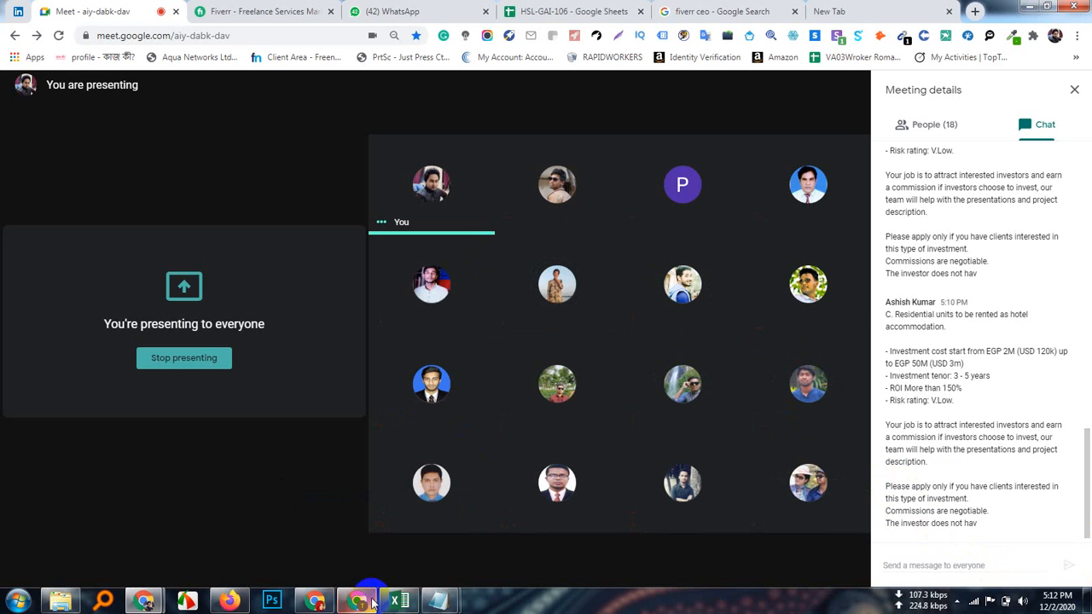
mouse_move(372, 602)
mouse_move(527, 278)
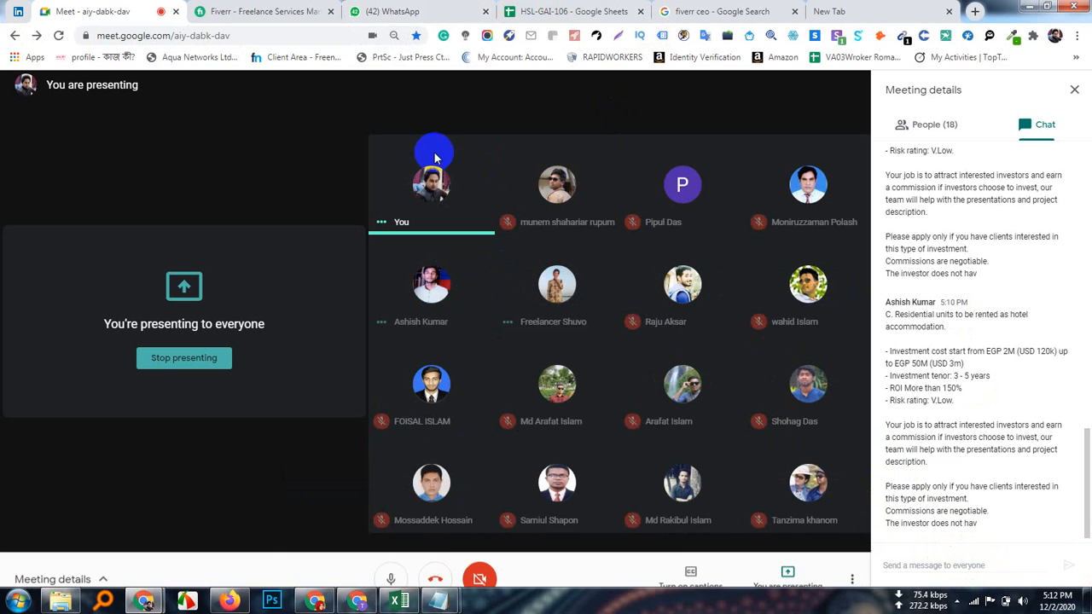
Step: Back in Mailchimp, check the other text blocks and settle on editing the green heading block
click(358, 600)
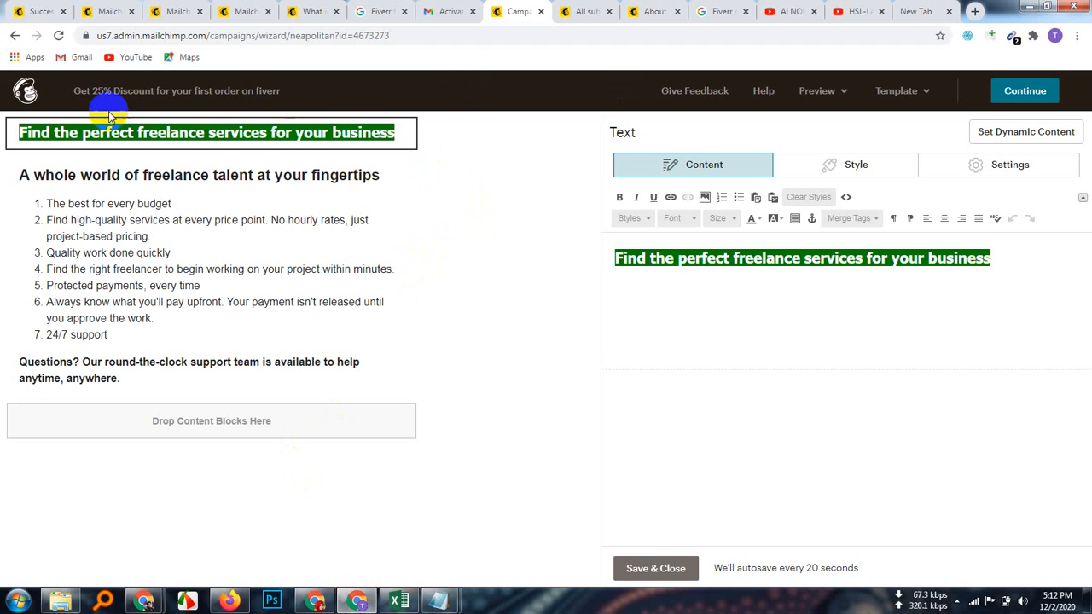
click(177, 383)
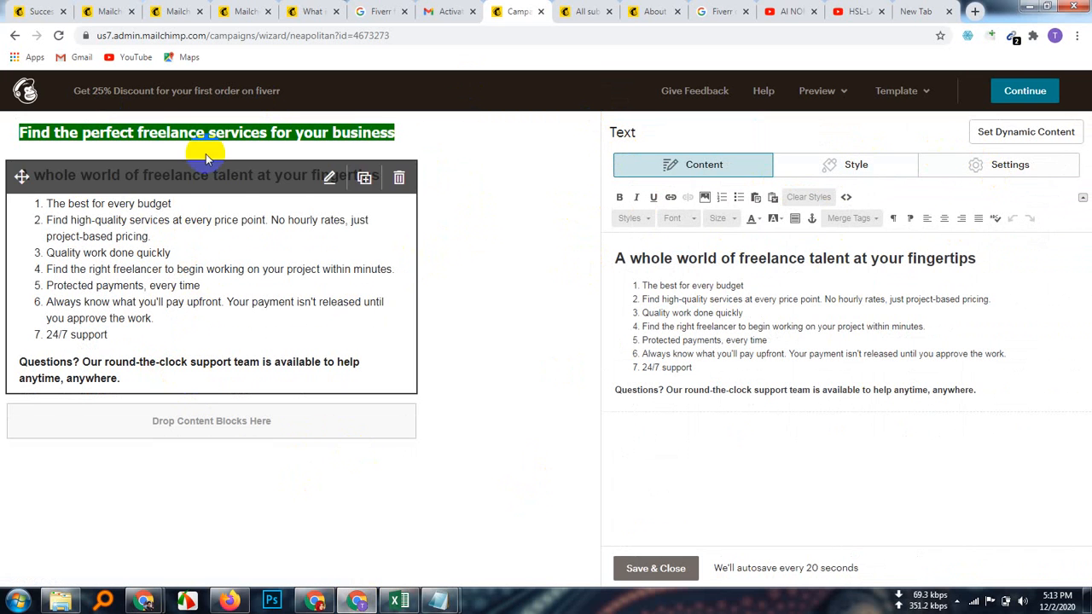
click(240, 135)
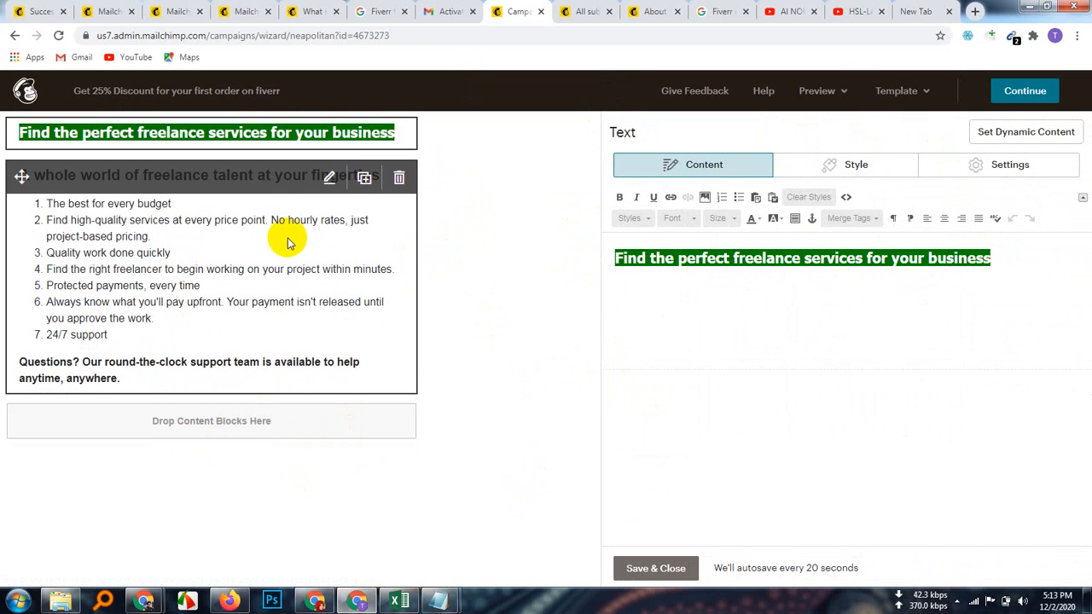
right_click(285, 132)
key(Escape)
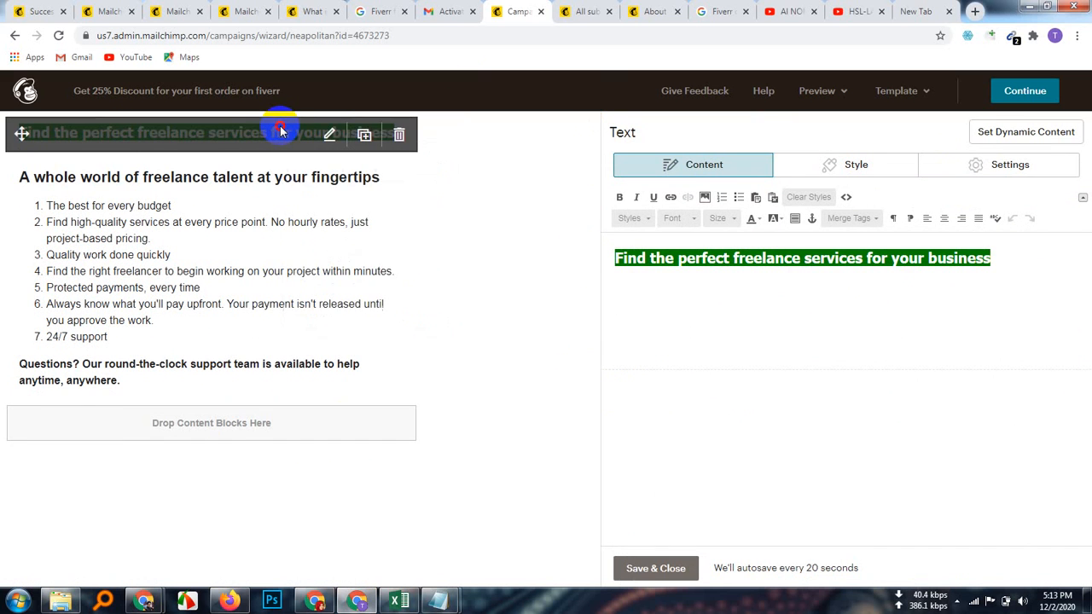
click(250, 224)
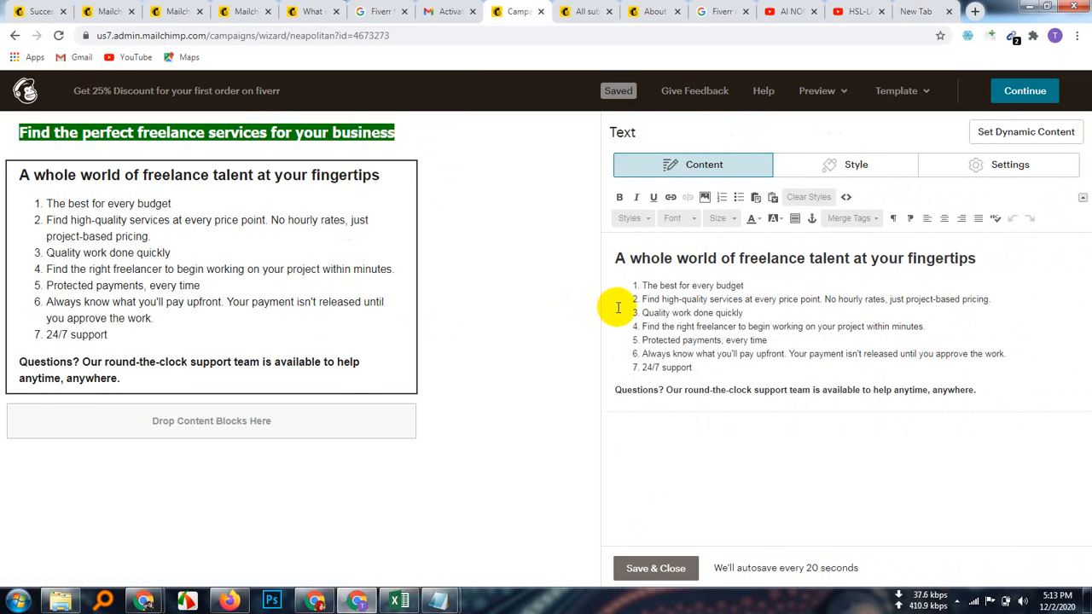
click(253, 145)
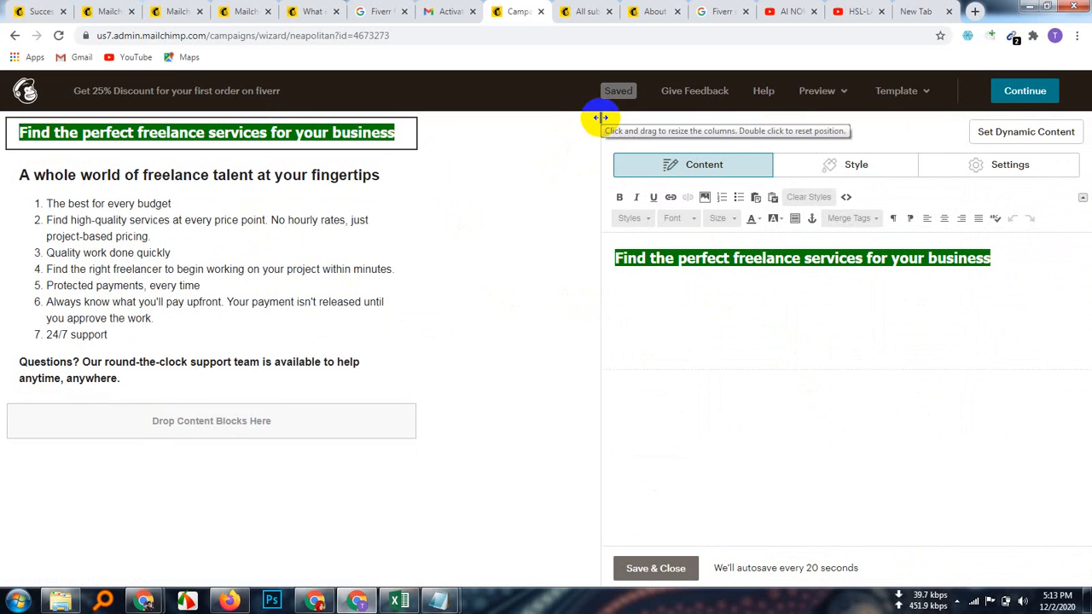
click(708, 356)
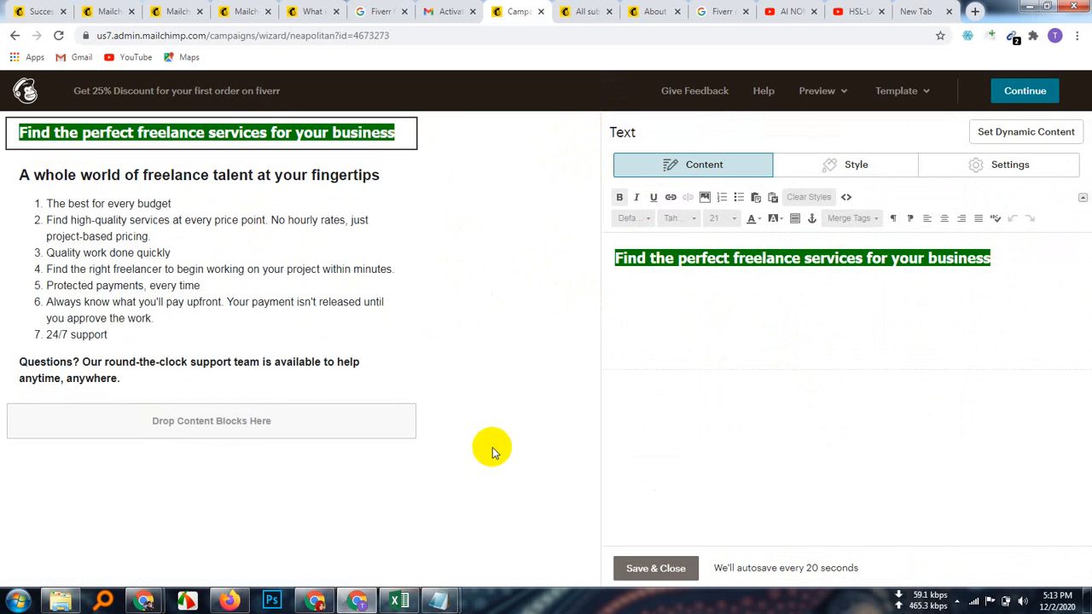
click(369, 346)
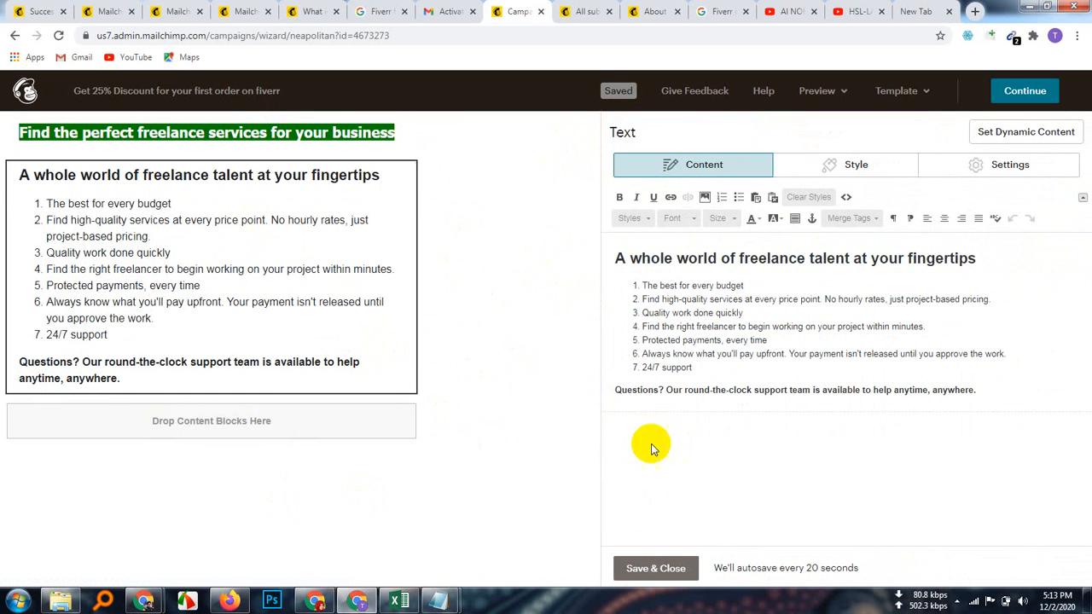
click(275, 146)
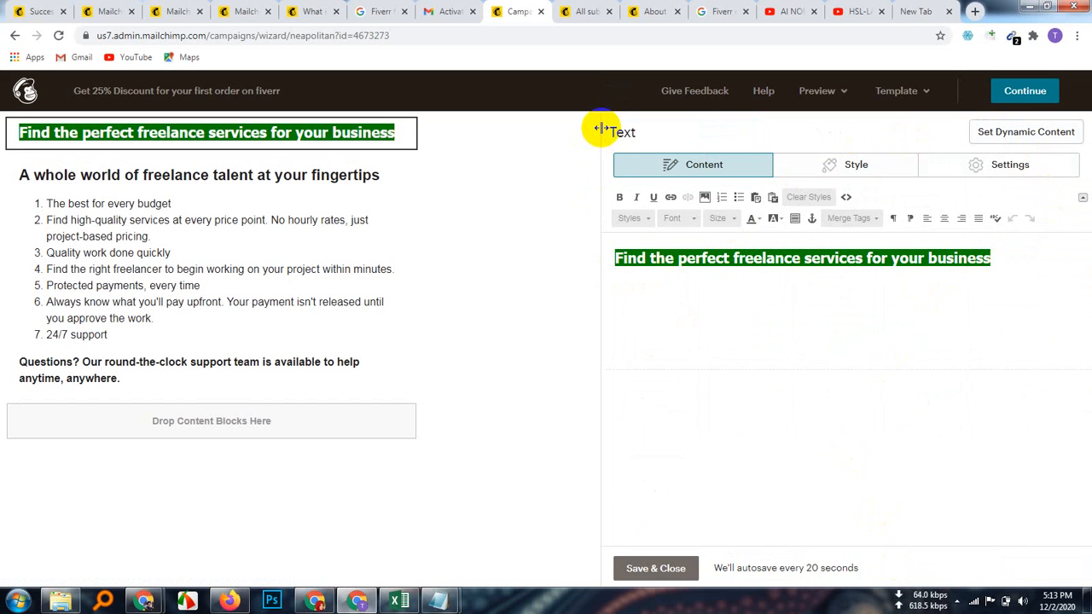
Step: Widen the editing panel and bring up the heading's Dynamic Content Settings
drag(597, 128, 636, 147)
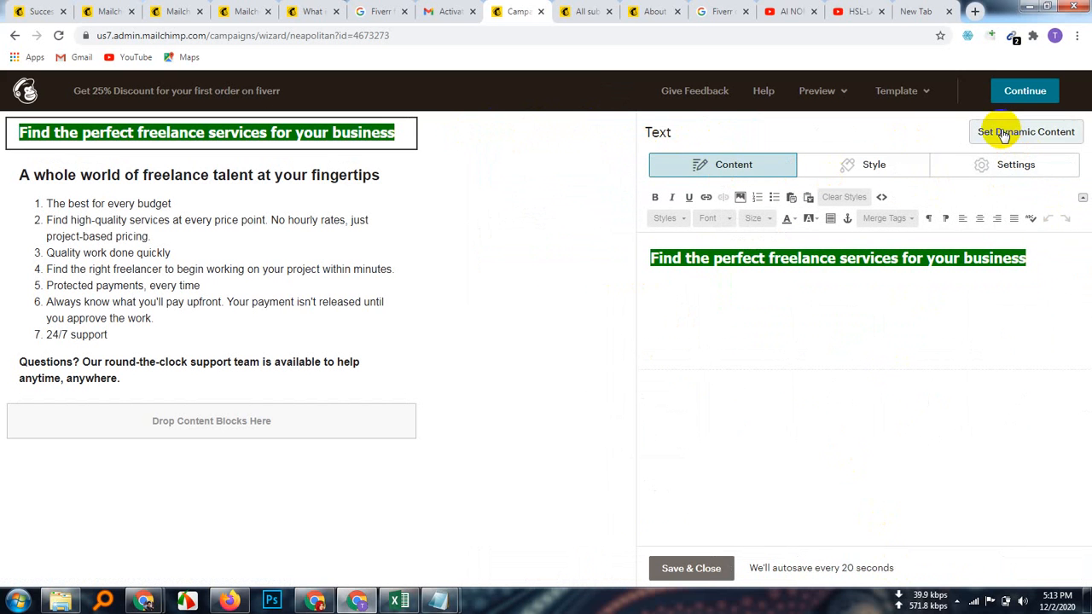
click(1057, 139)
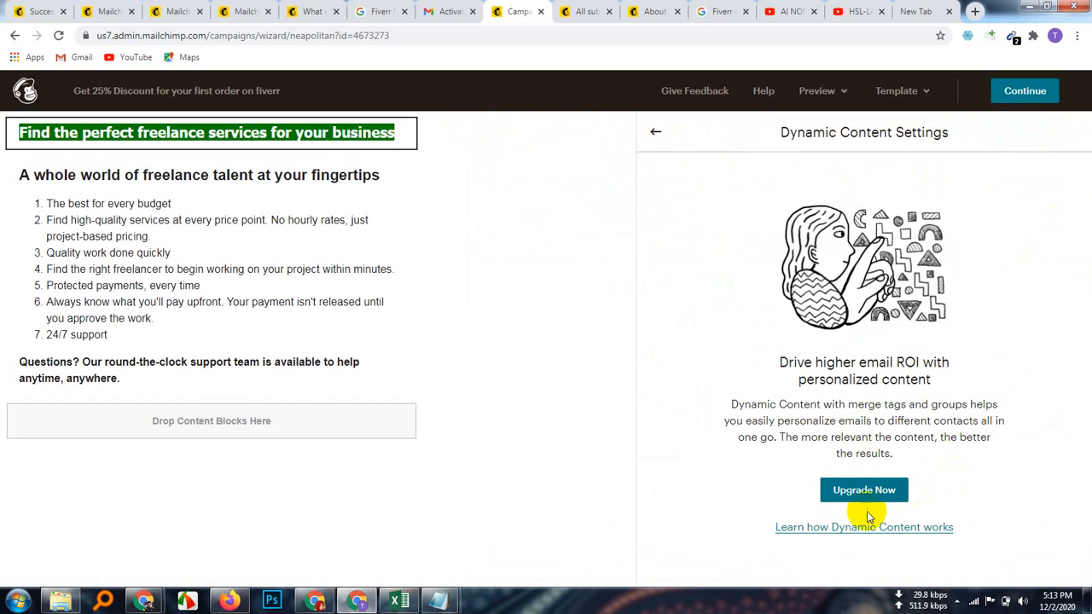
click(656, 132)
click(838, 94)
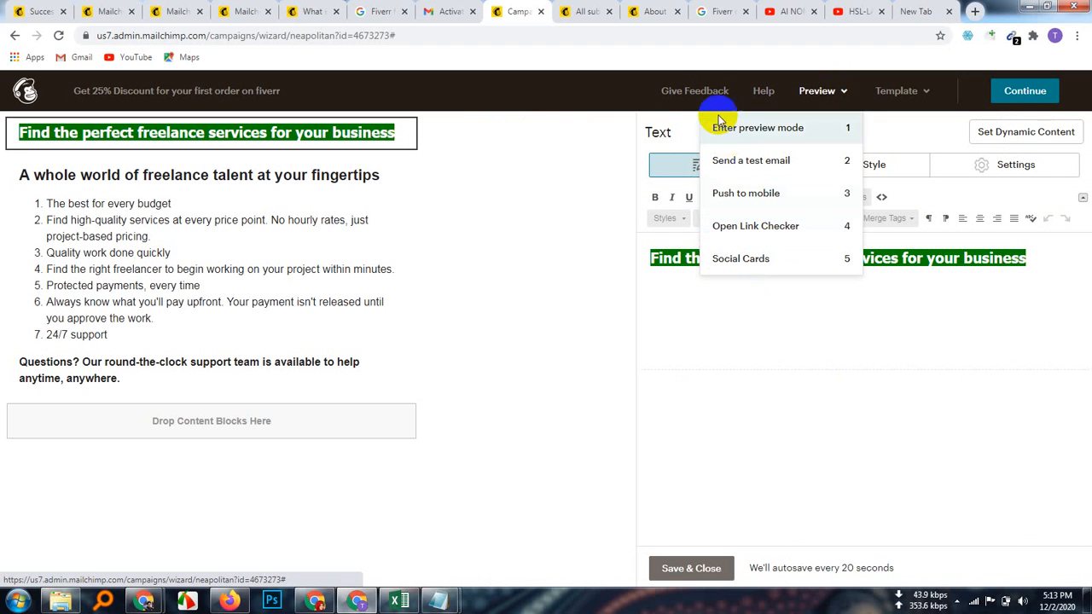
Step: Add a new 'Contact_US' line after 'anywhere.' in the freelance talent text block
click(926, 95)
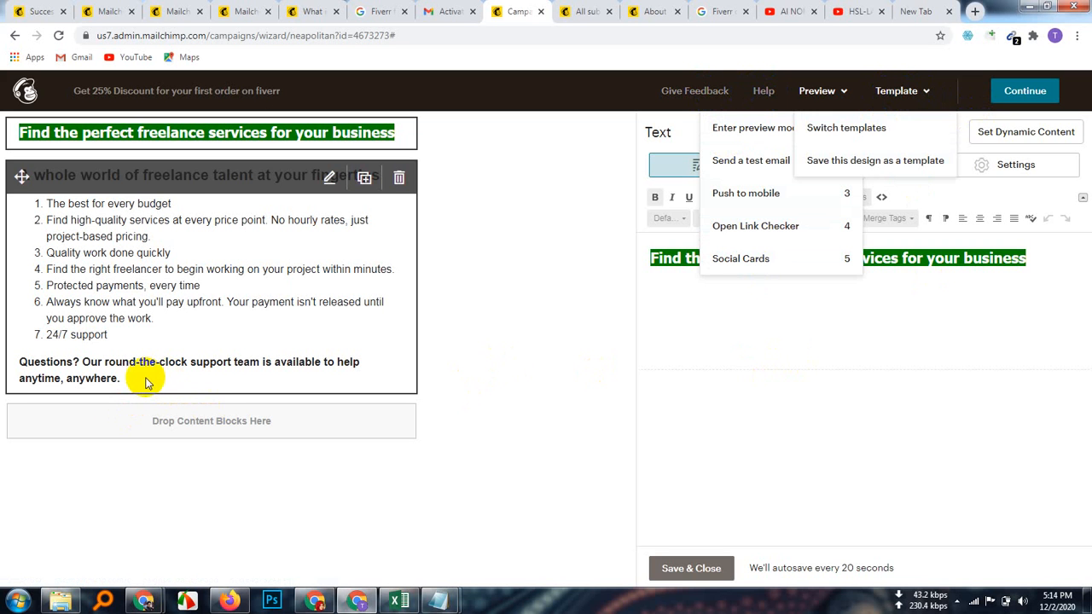
click(236, 310)
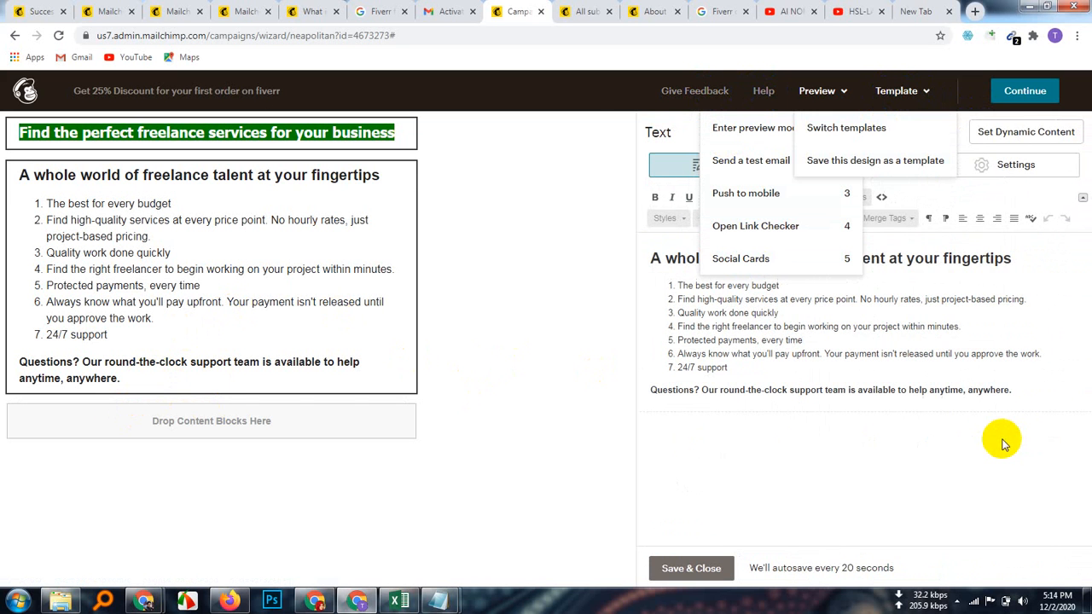
click(1045, 395)
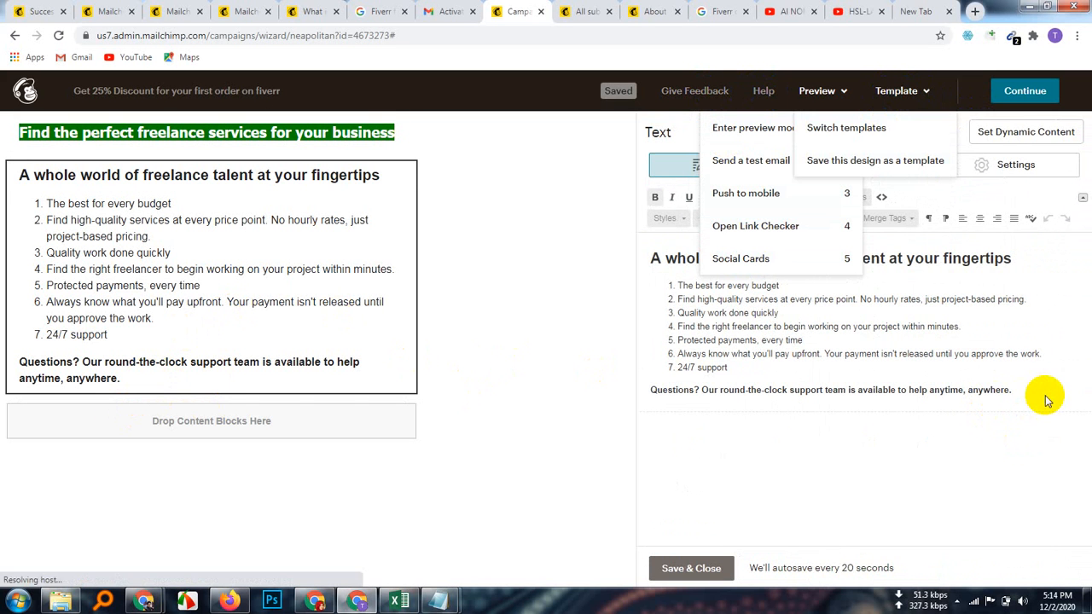
key(Return)
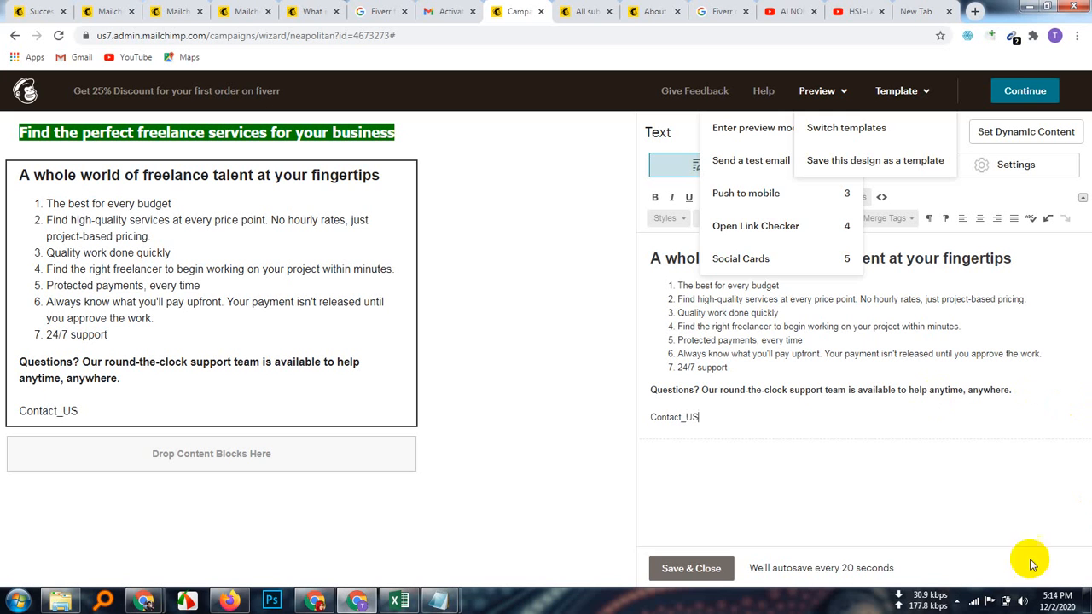
double_click(688, 417)
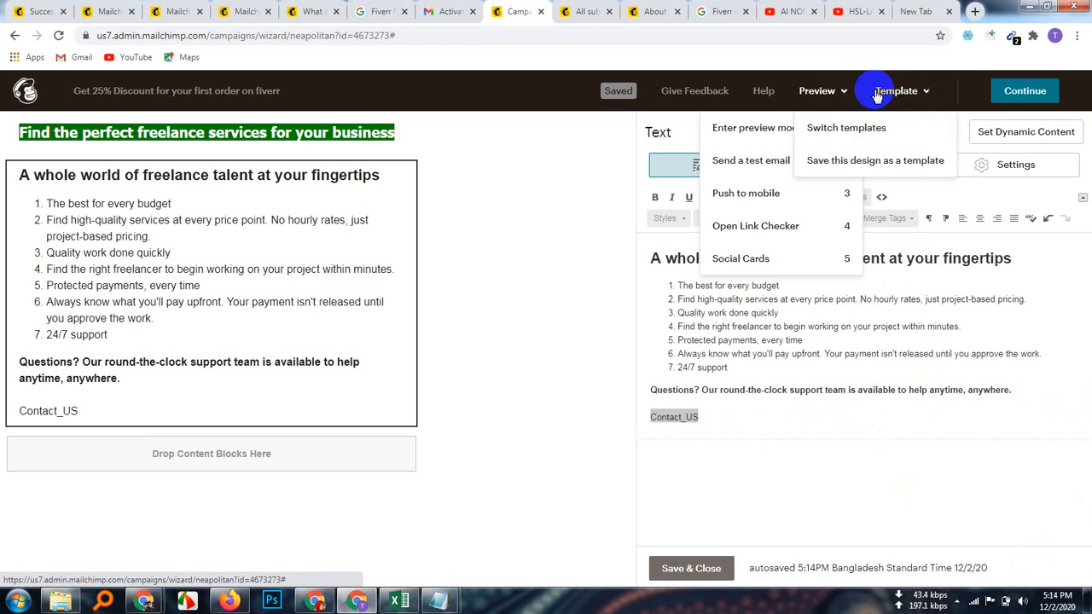
click(847, 92)
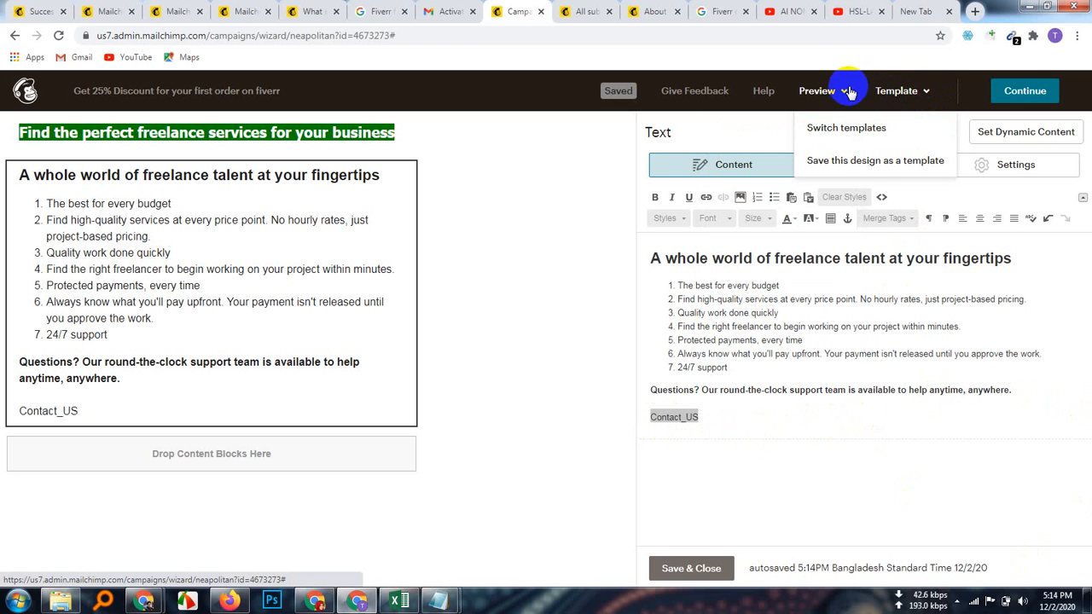
click(923, 92)
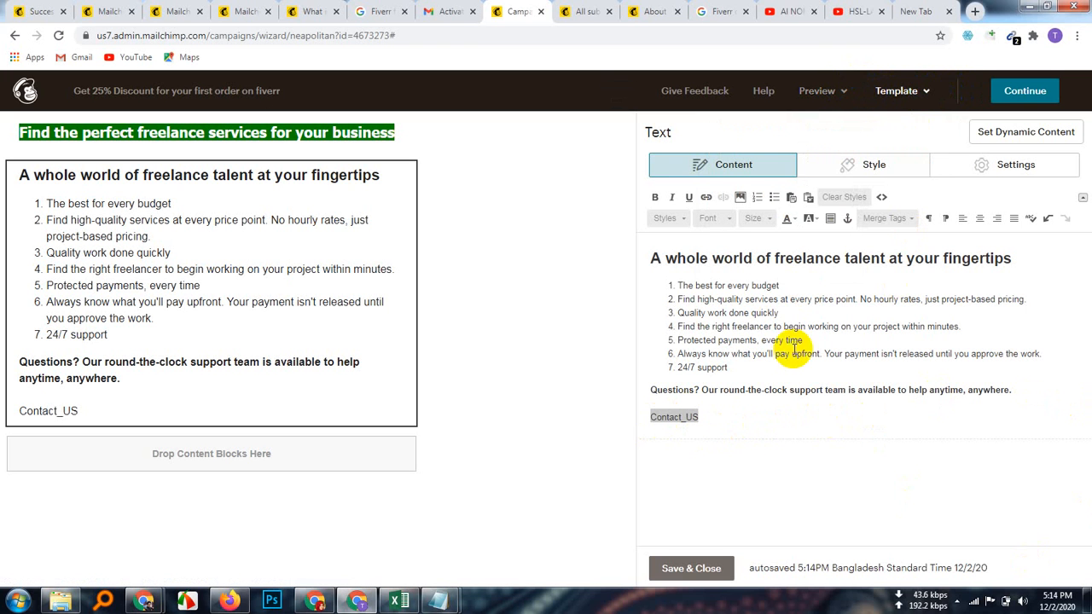
Step: Centre-align Contact_US, settle on size 17 after trying 12 and 14, and bold it
click(981, 219)
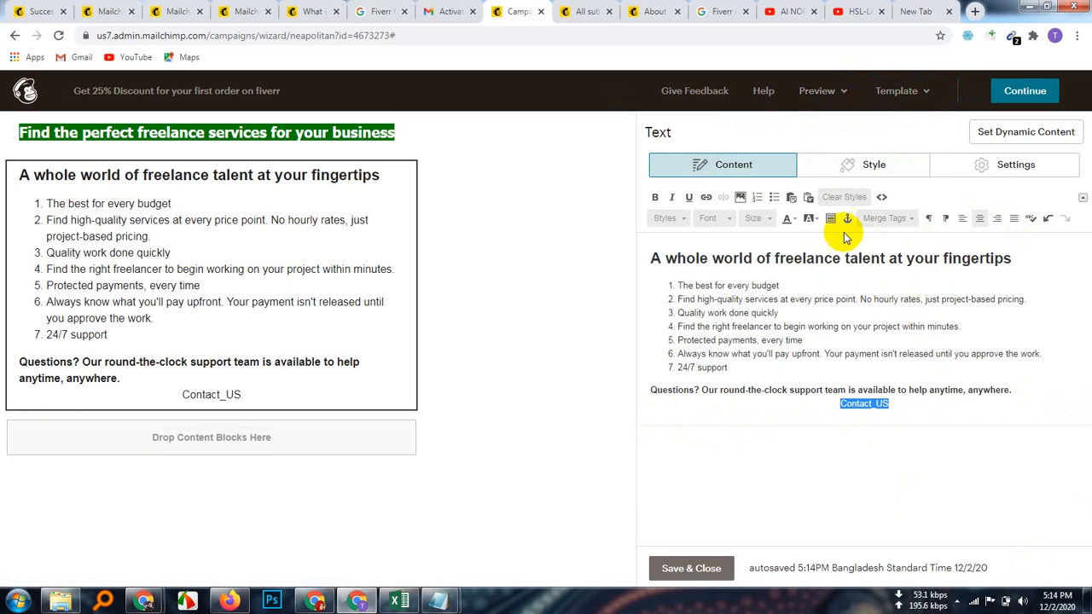
click(768, 218)
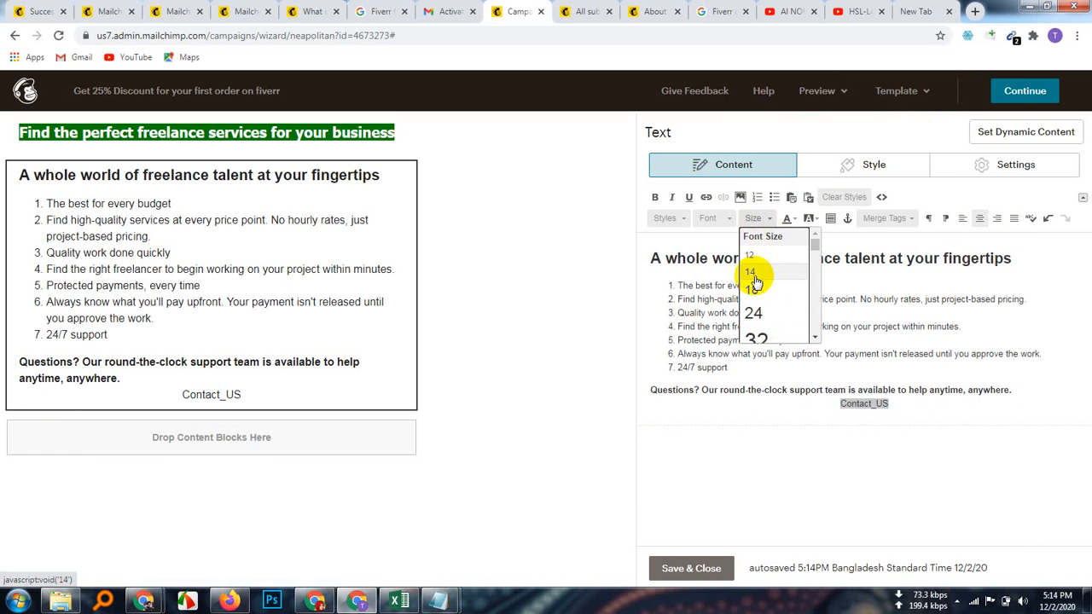
click(754, 257)
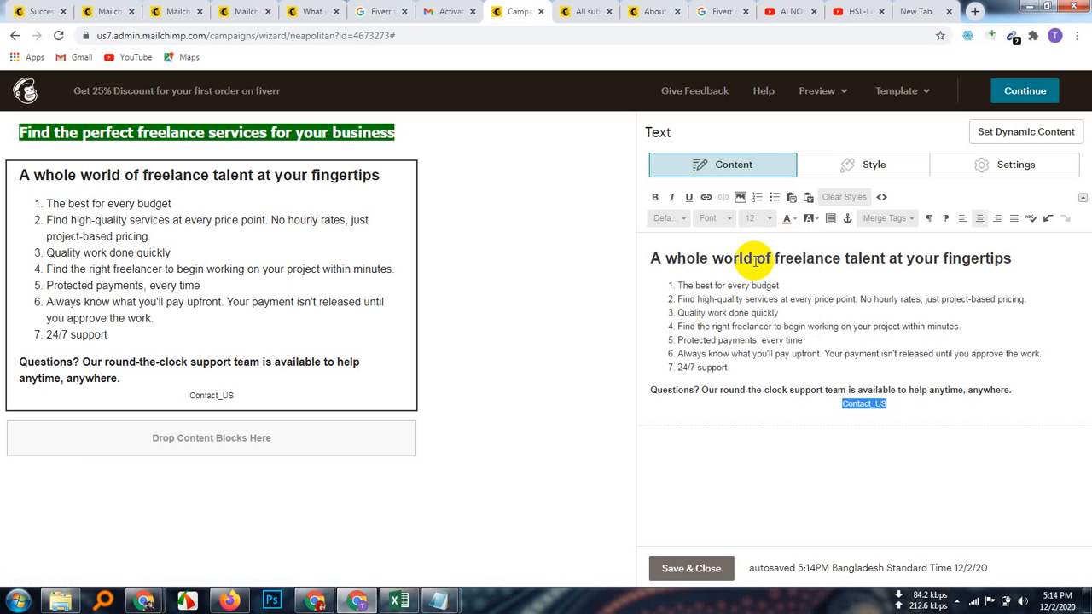
click(769, 220)
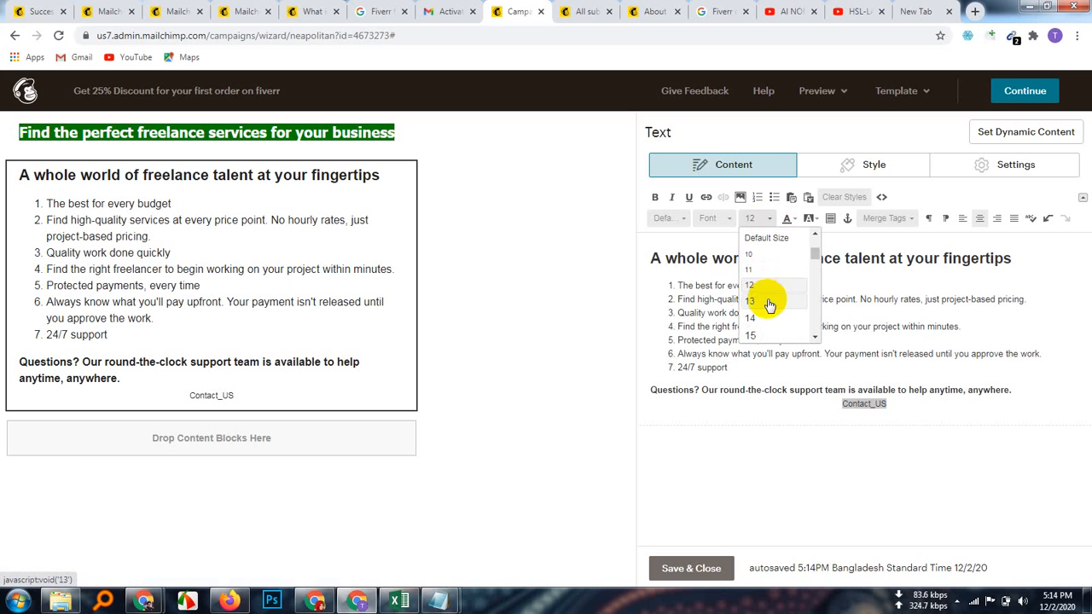
click(750, 317)
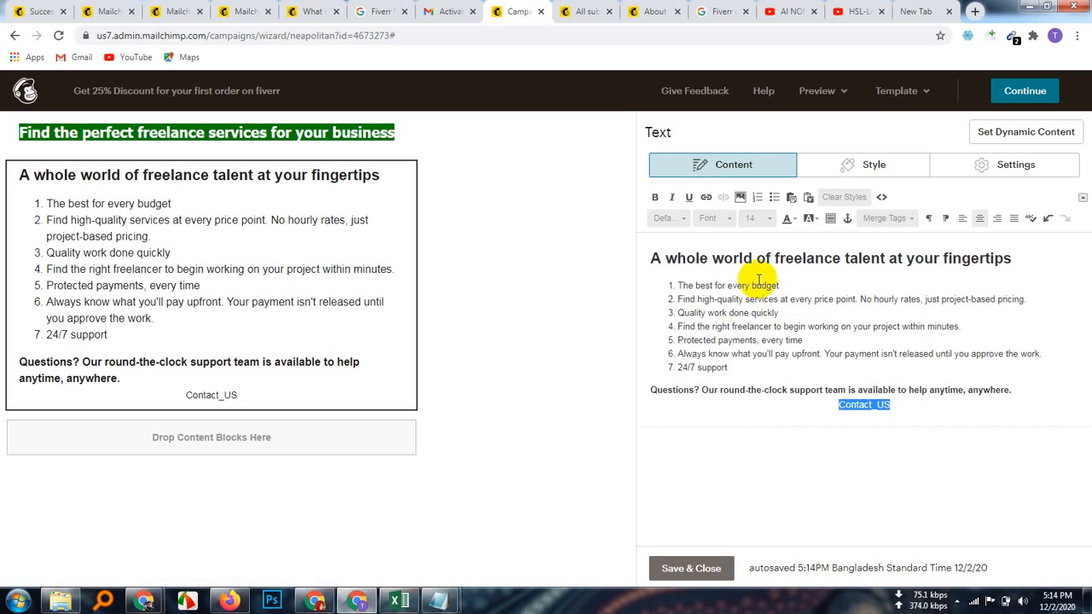
click(770, 220)
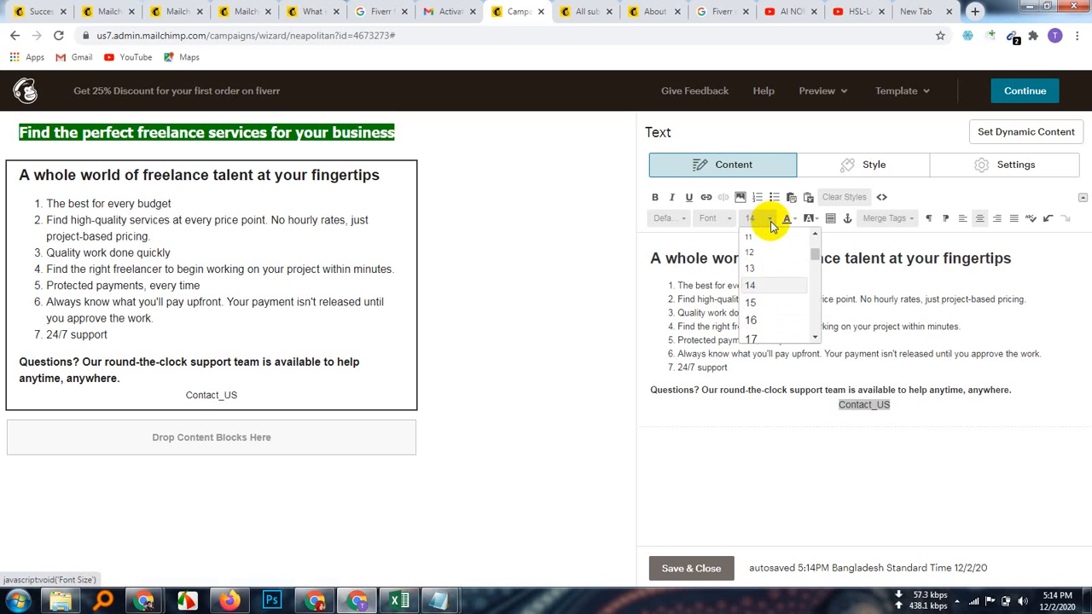
click(755, 337)
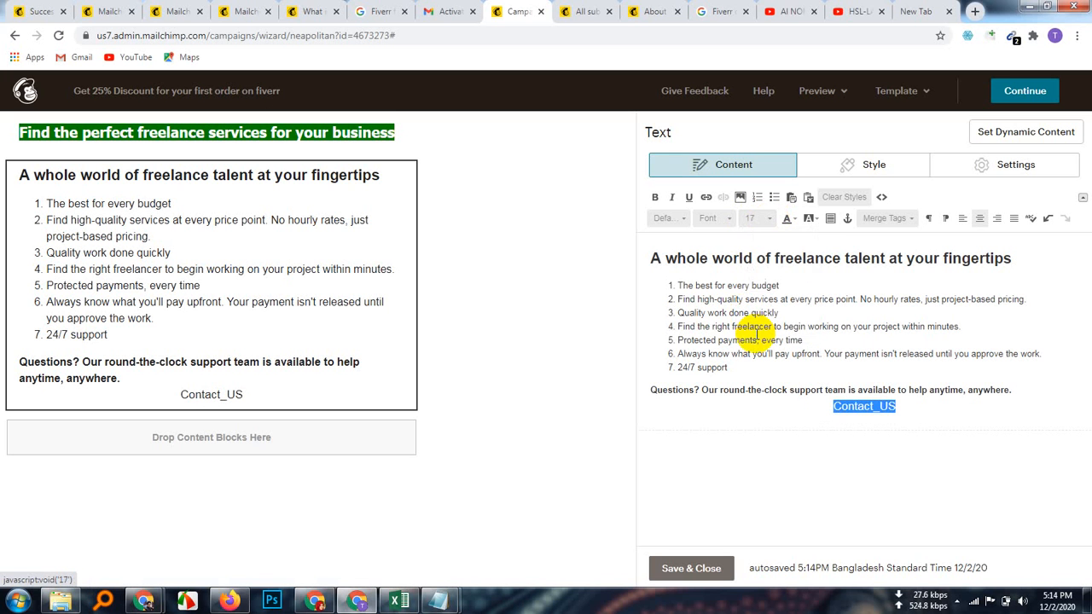
click(962, 416)
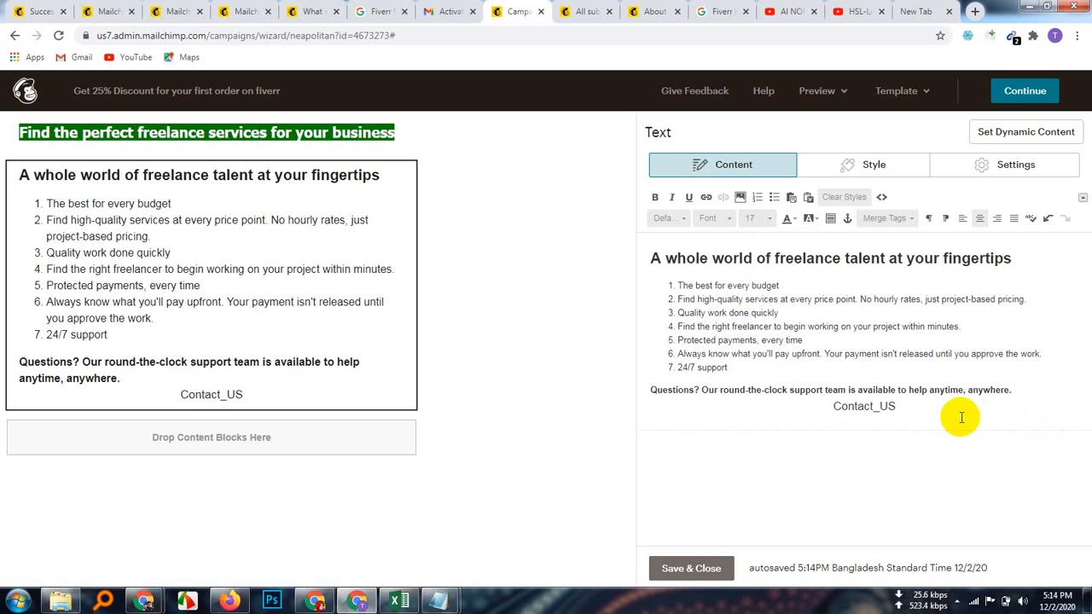
double_click(864, 407)
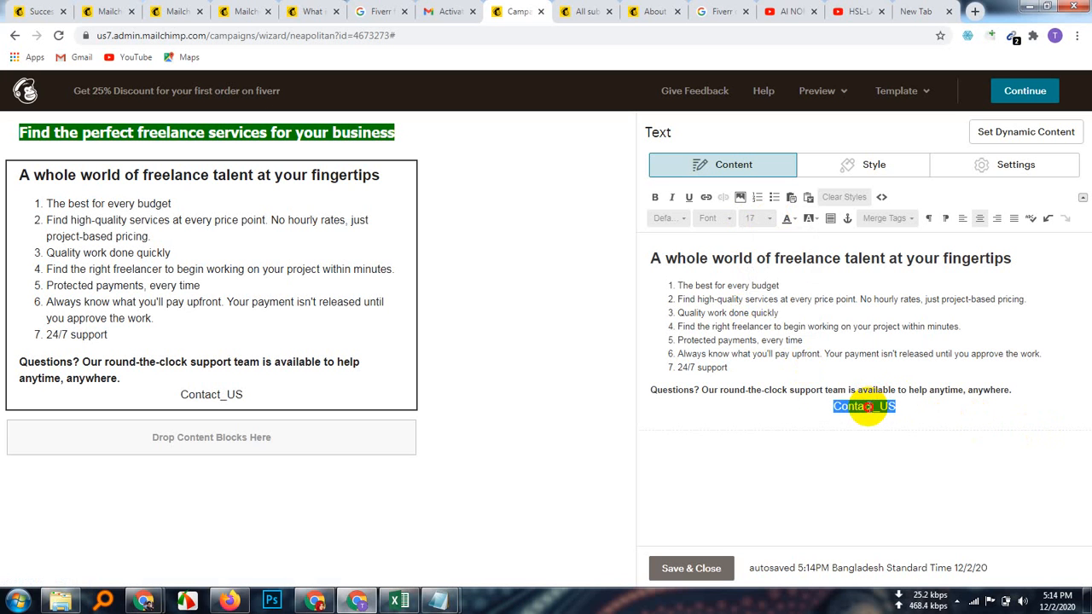
click(655, 201)
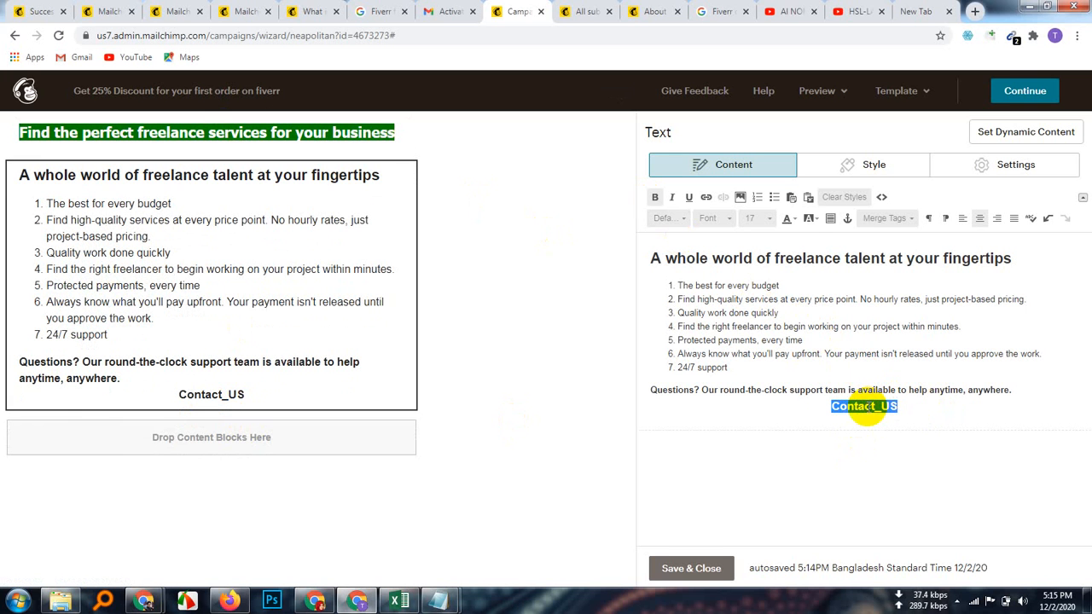
Step: Give the Contact_US label a green #339966 highlight
click(816, 224)
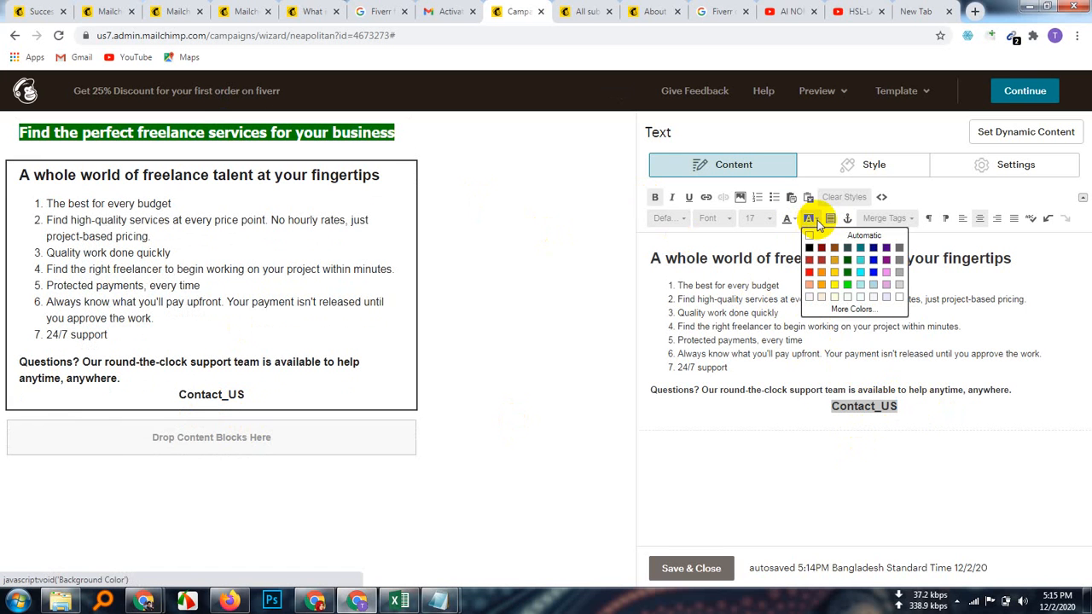
click(853, 309)
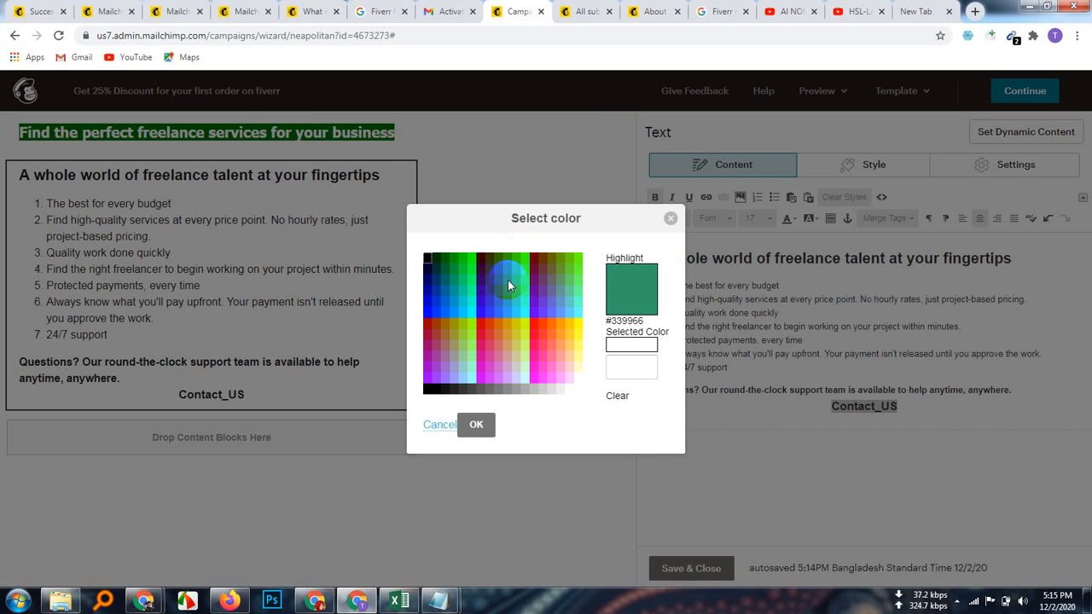
click(507, 282)
click(475, 427)
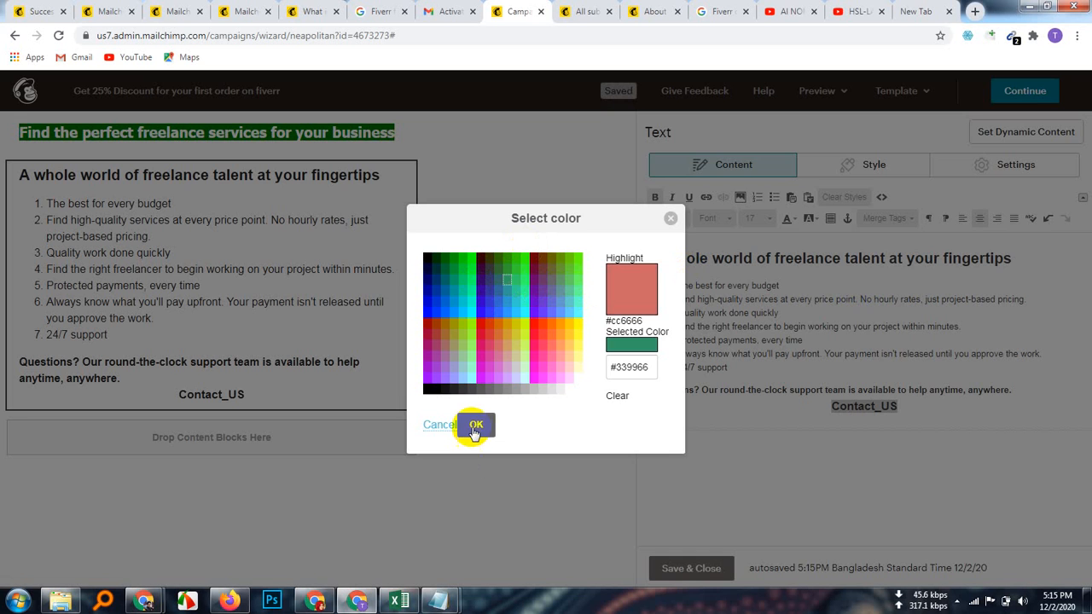
Step: Make the Contact_US lettering white
click(919, 407)
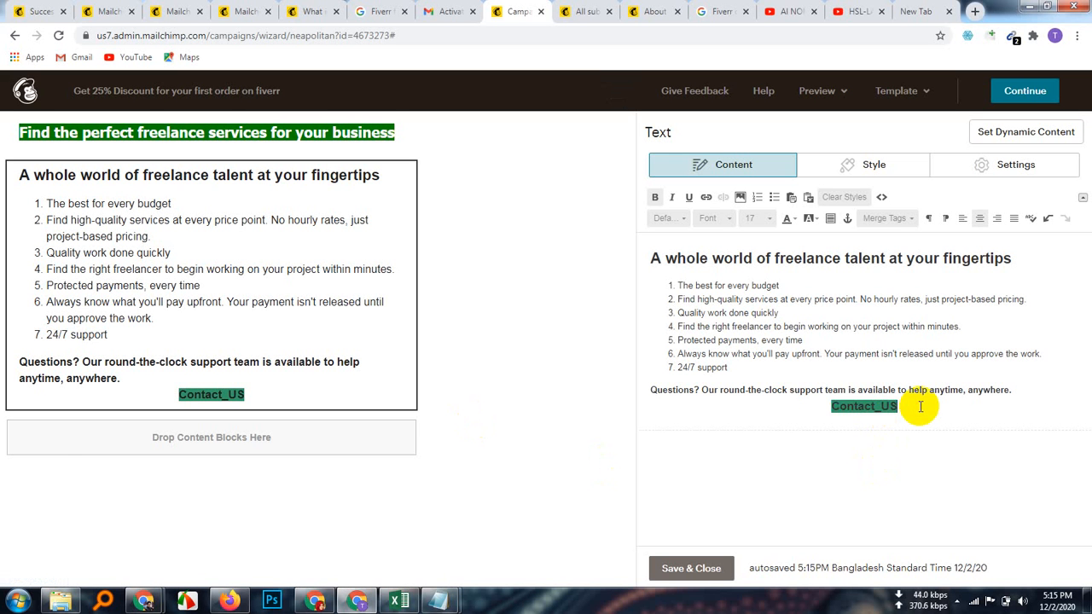
drag(921, 407, 855, 409)
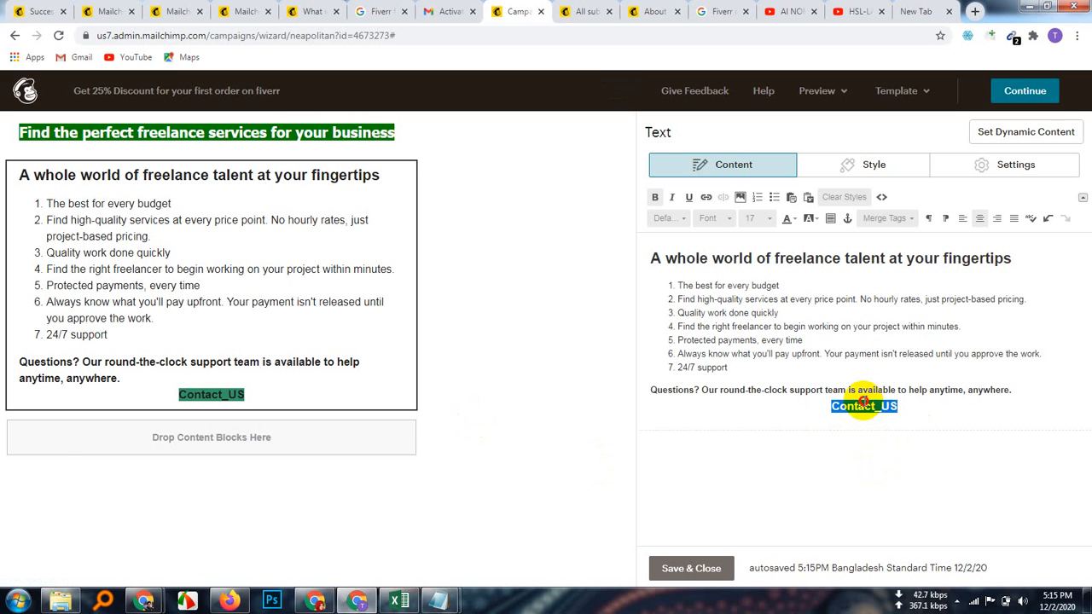
click(800, 223)
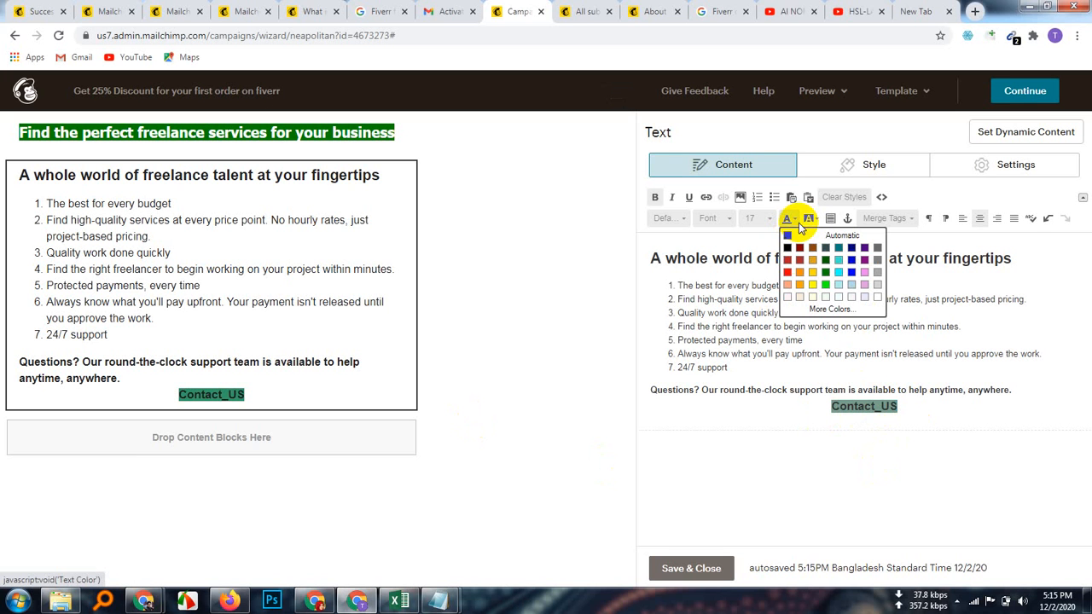
click(876, 299)
click(958, 415)
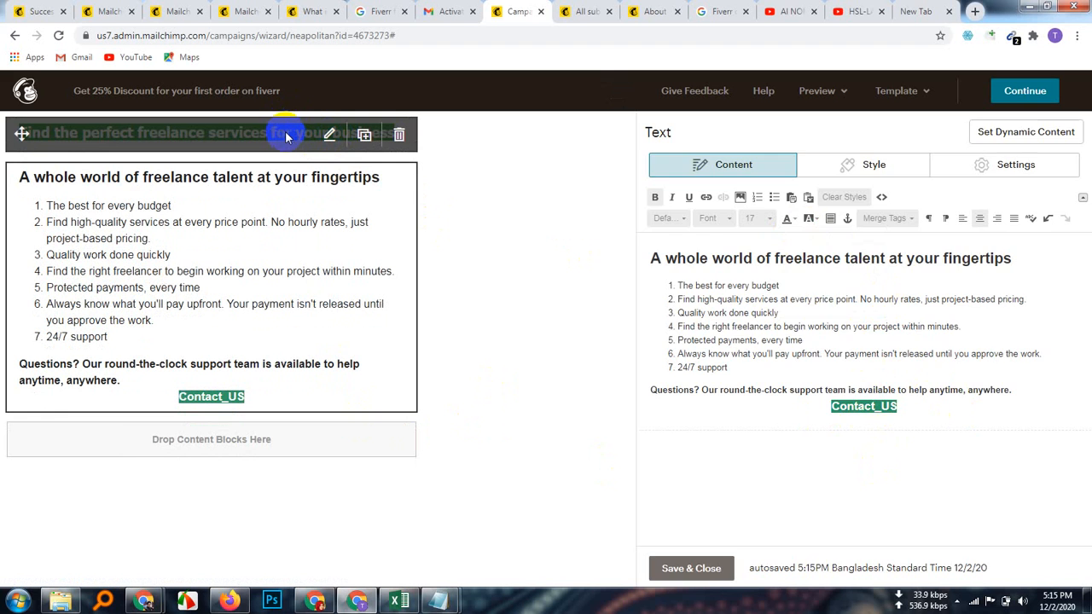
click(283, 135)
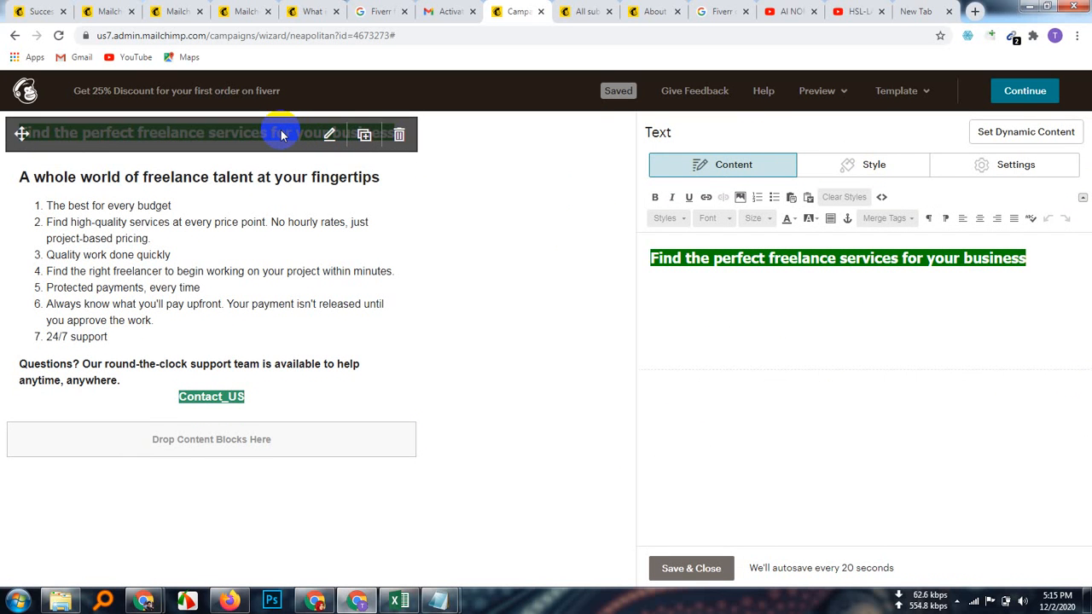
click(887, 167)
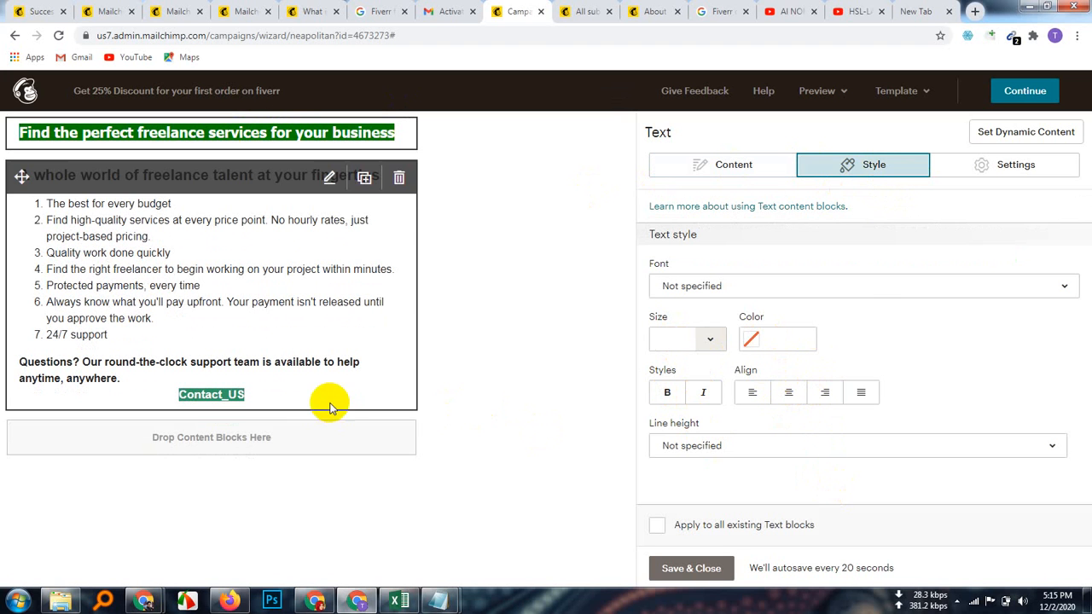
click(99, 396)
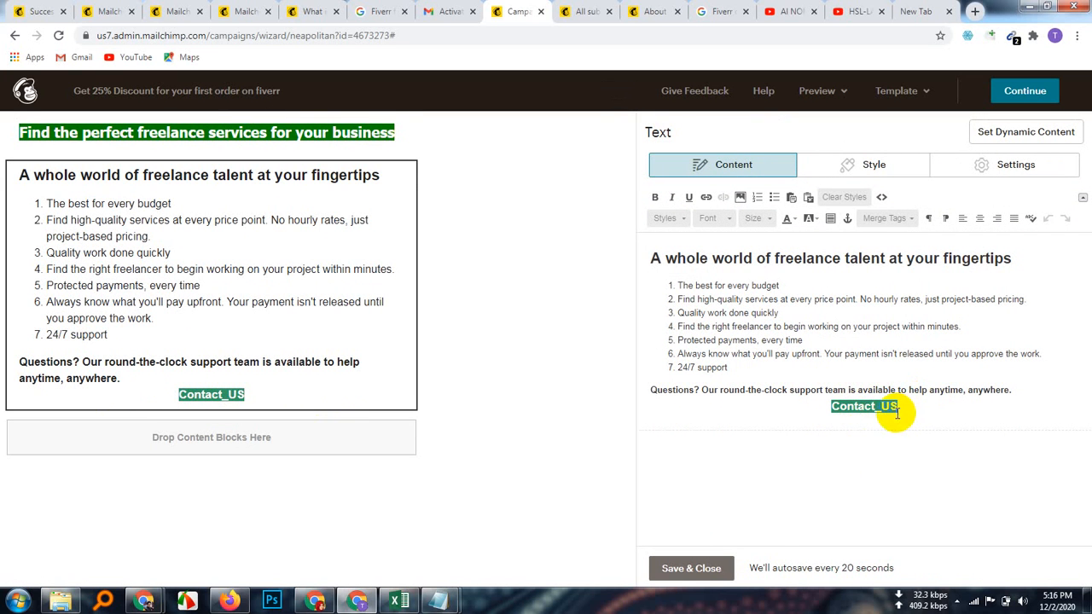
Step: Replace the final capital S with a lowercase s so the label reads 'Contact_Us'
double_click(863, 405)
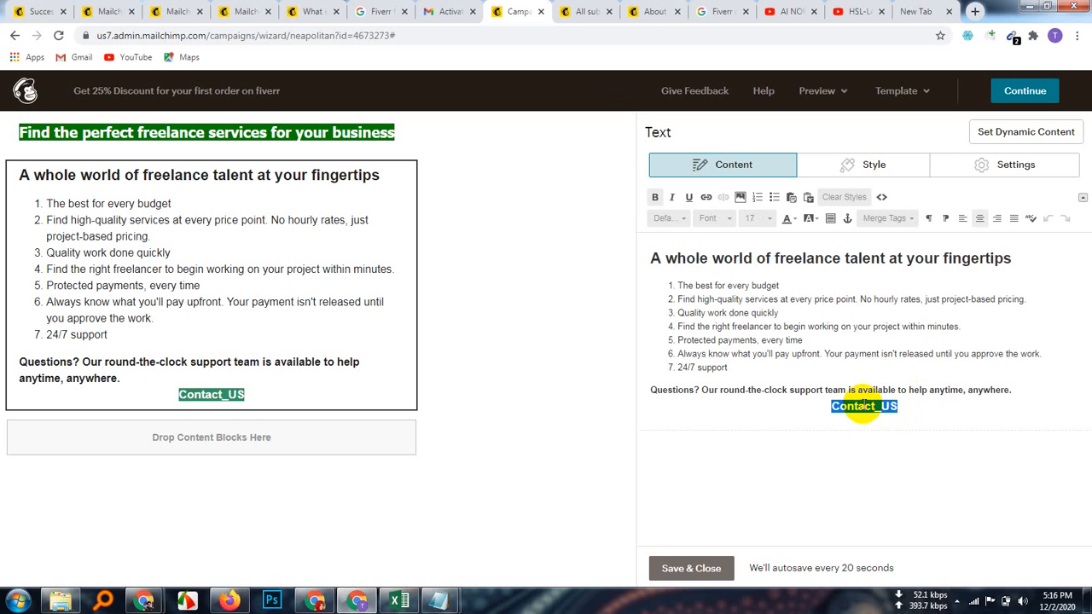
click(906, 410)
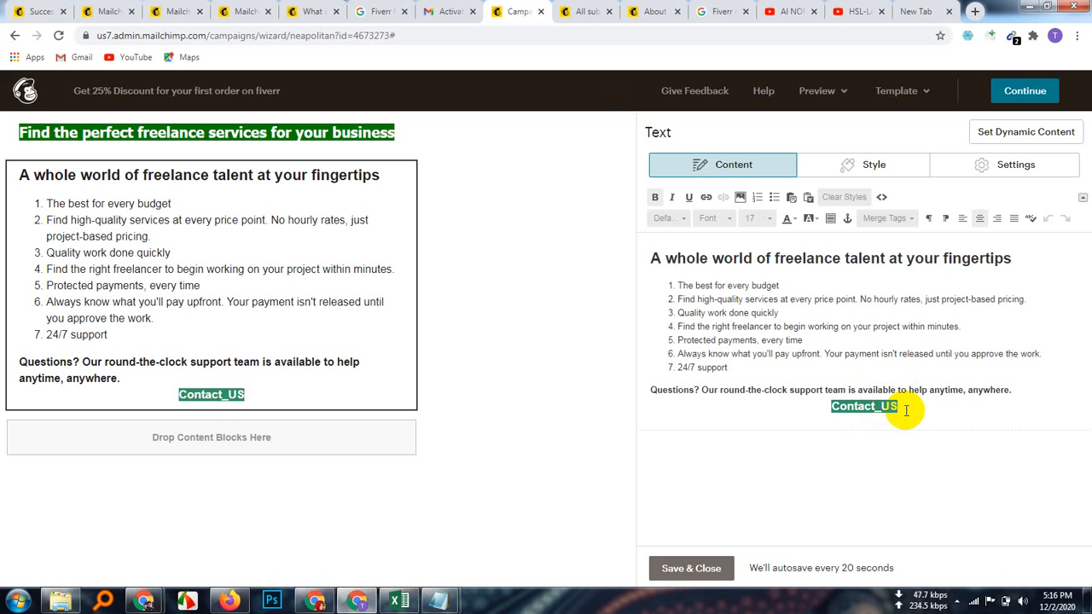
key(BackSpace)
text(s)
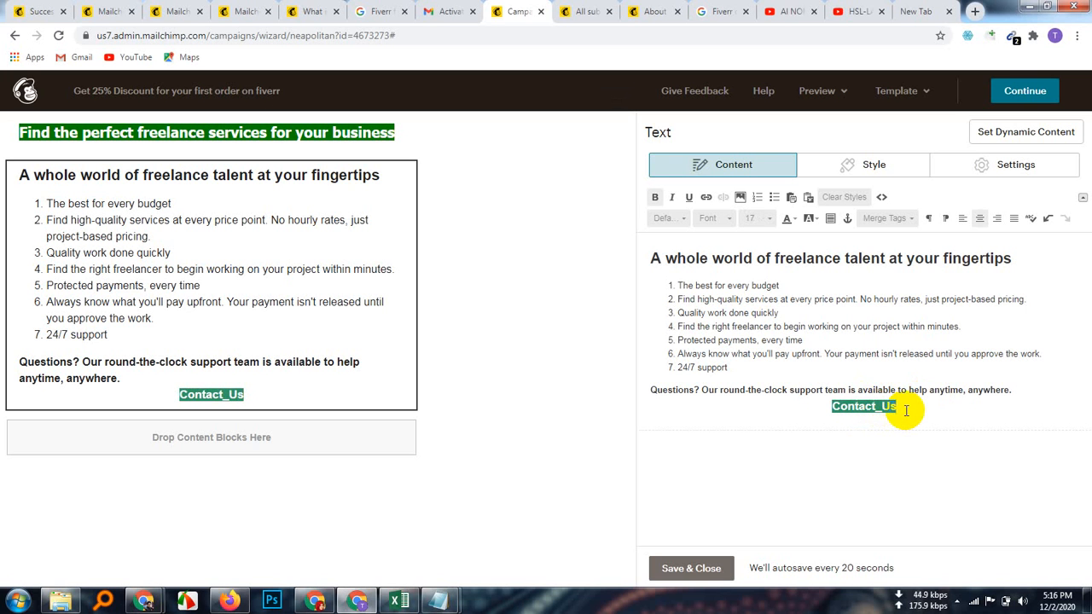
click(862, 407)
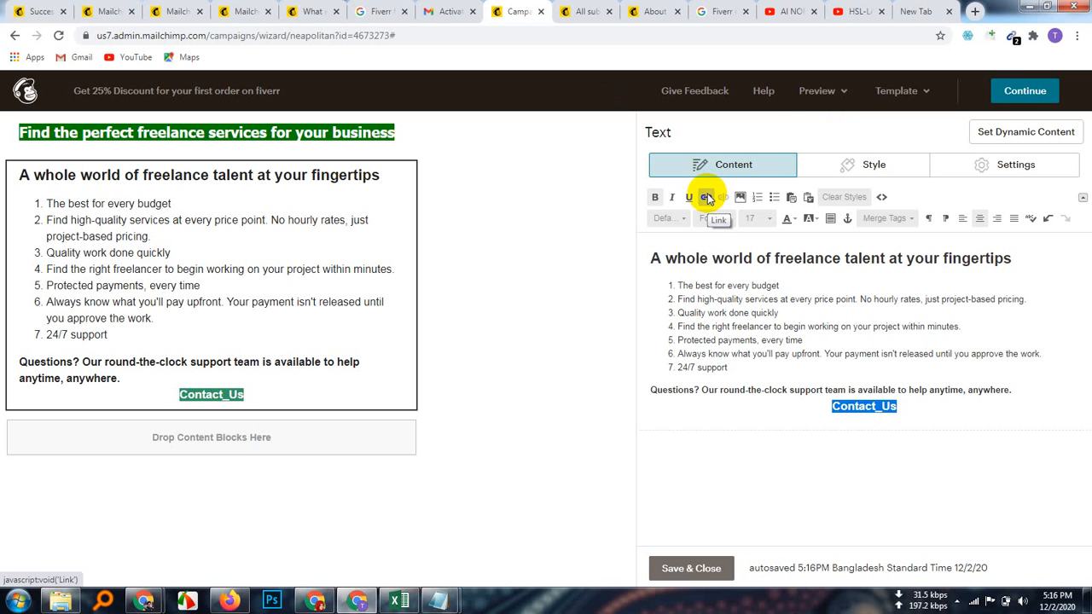
Step: Start a Web address link on Contact_Us, then bring the Google Meet window forward
click(706, 197)
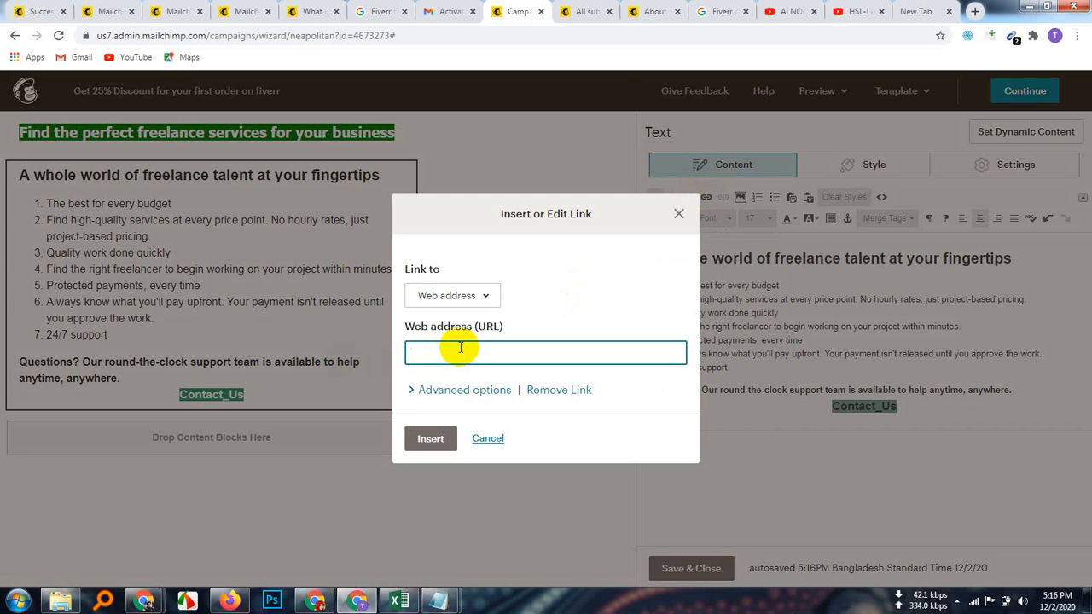
click(484, 298)
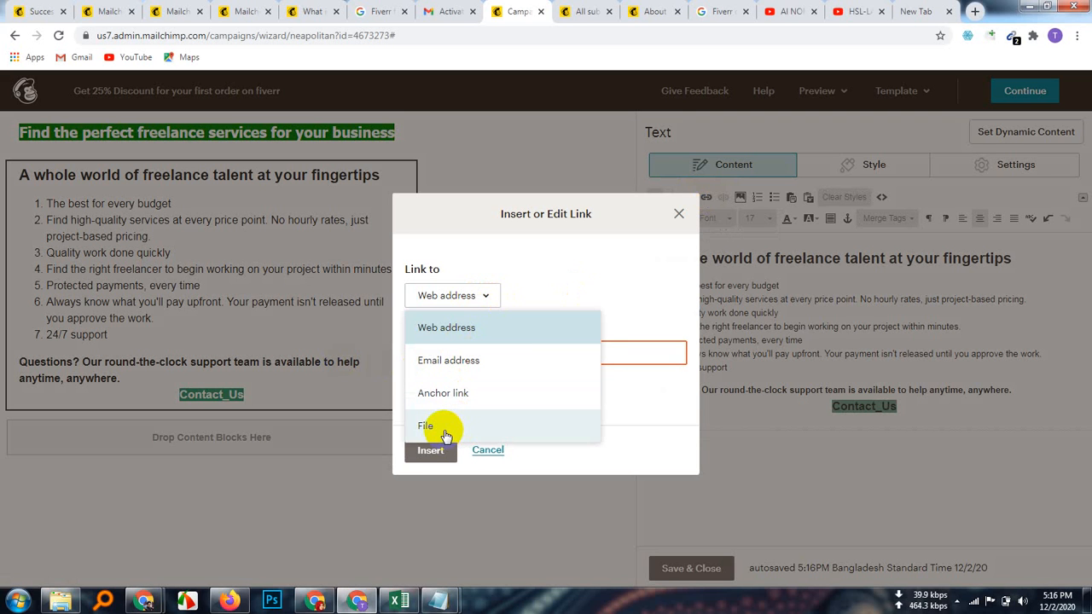
click(446, 325)
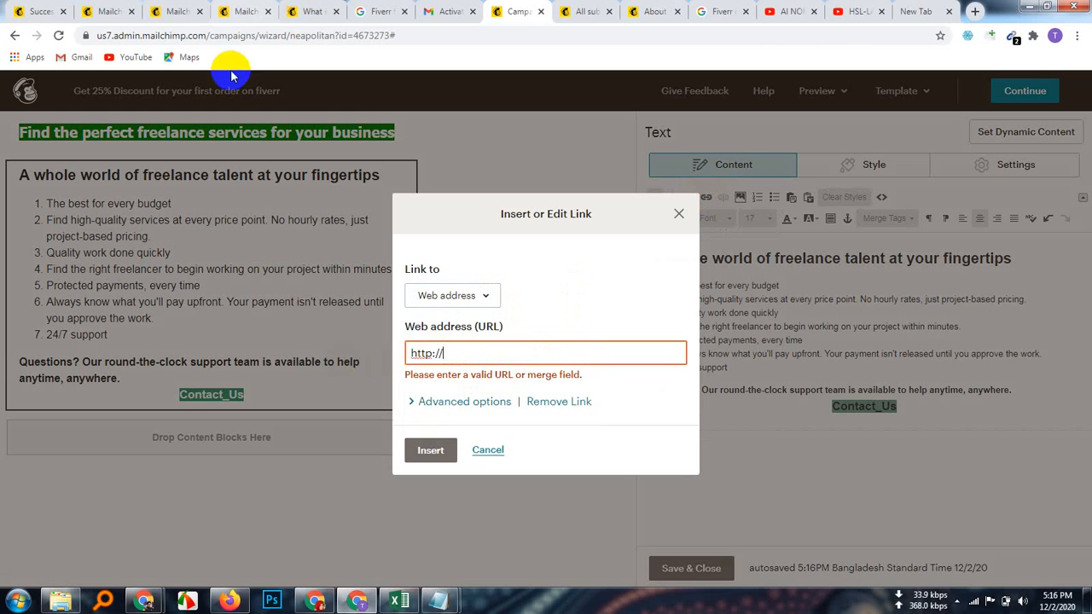
mouse_move(143, 602)
click(98, 557)
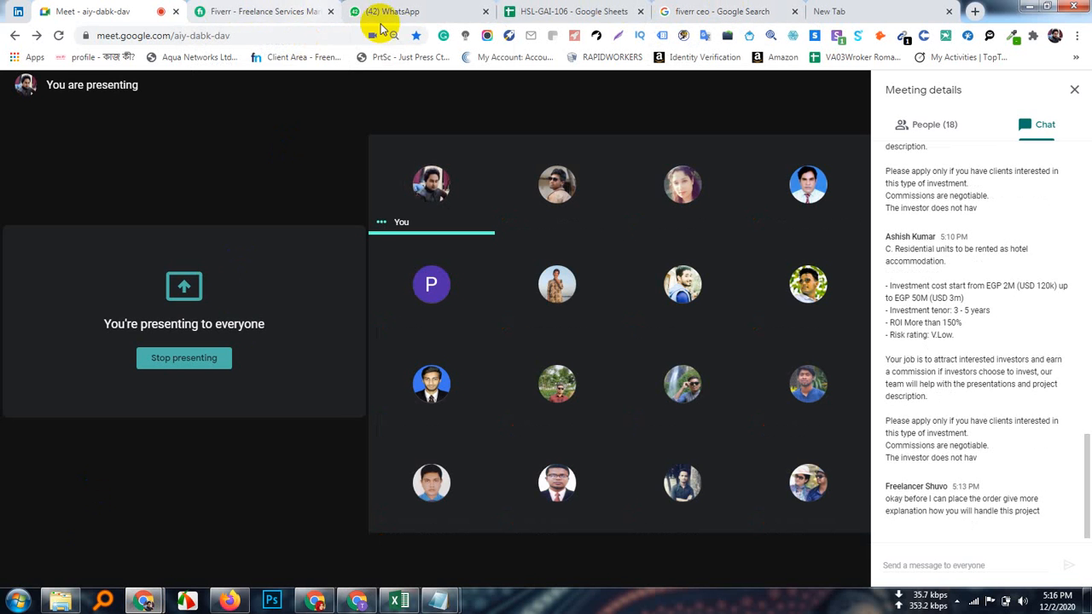
Step: Return from the Fiverr tab to Meet and select the 5:13 PM chat reply about the project
click(295, 11)
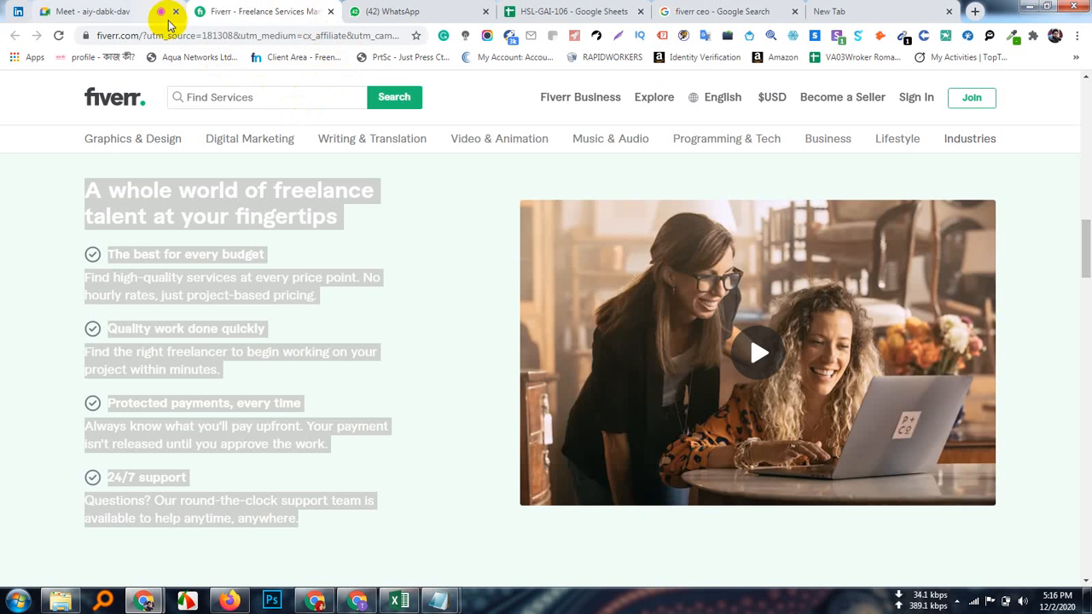
click(85, 11)
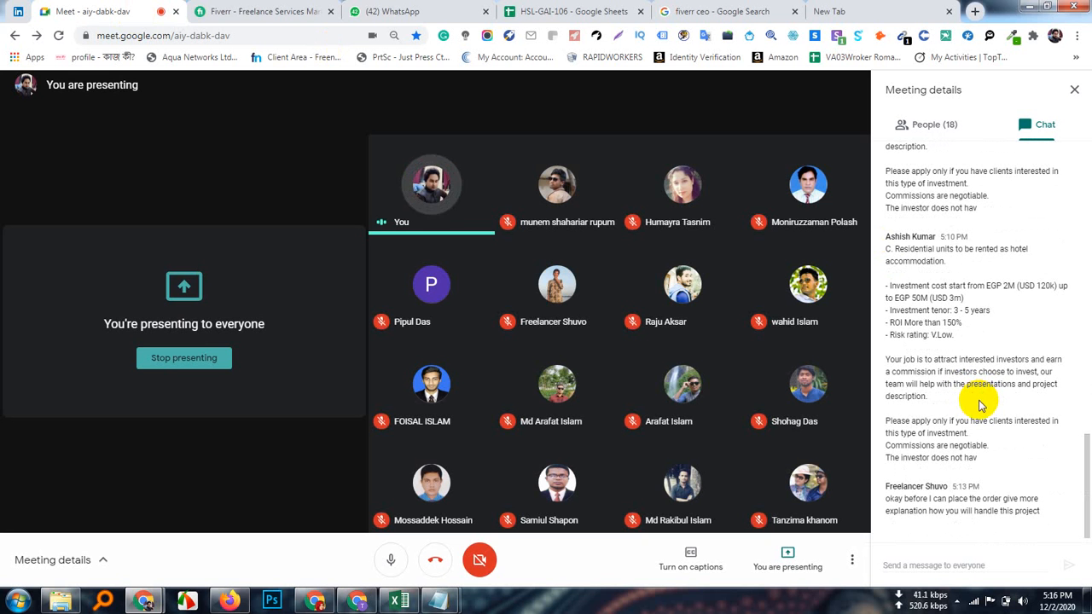
drag(1050, 515, 903, 497)
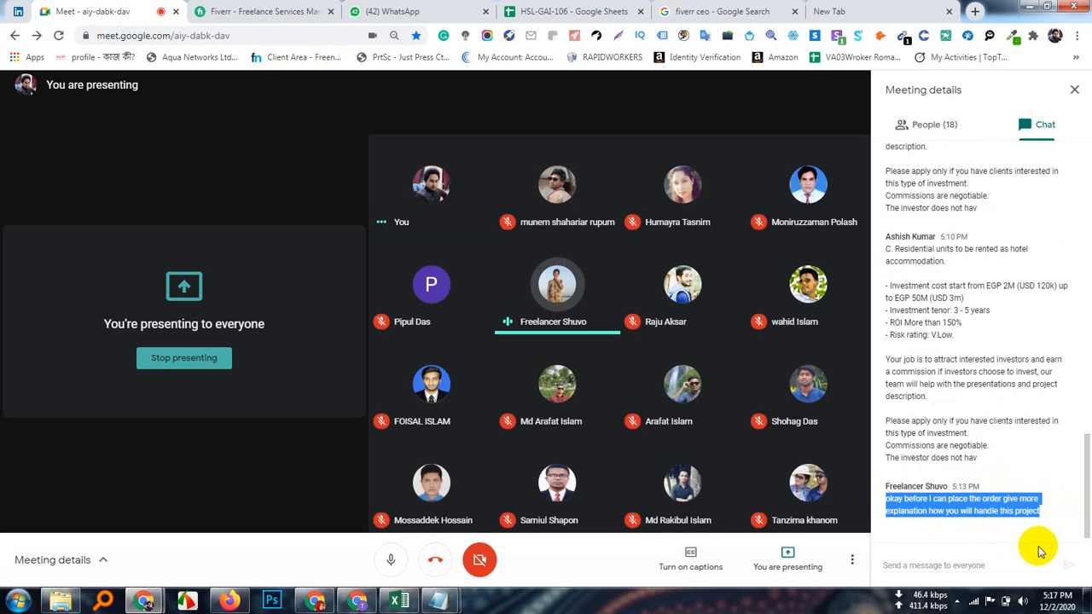
Step: Scroll up the Meet chat and copy the Fiverr tracking link posted at 5:00 PM
scroll(933, 472, up, 5)
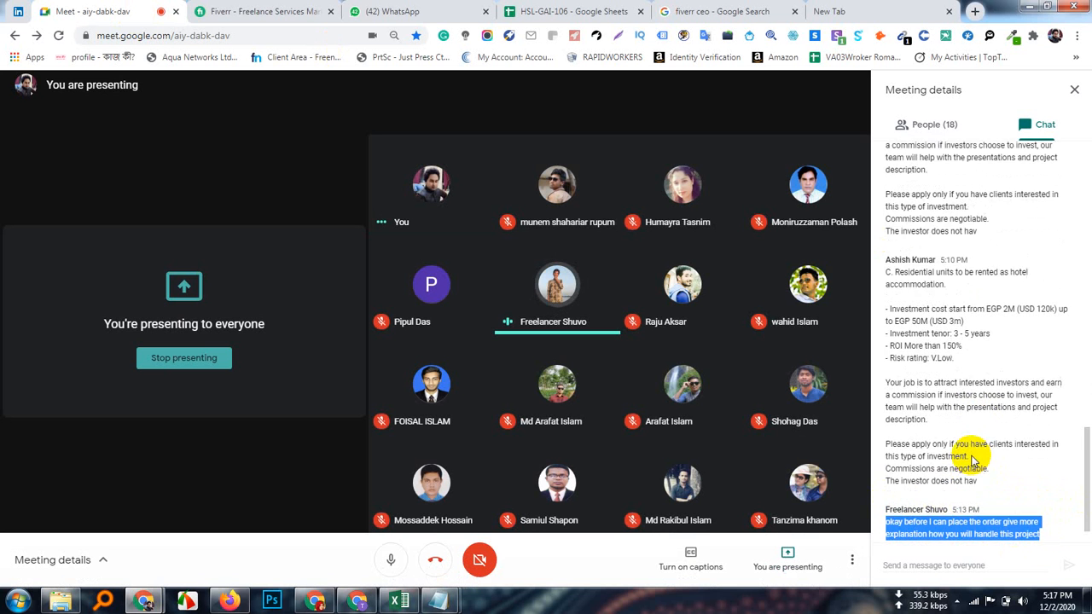
scroll(972, 456, up, 3)
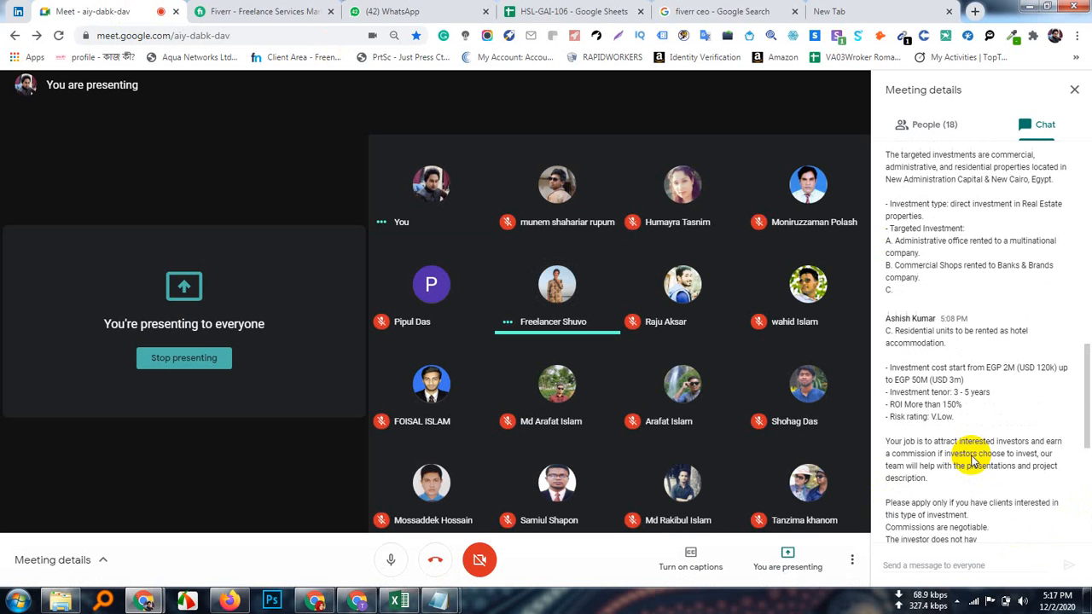
scroll(971, 461, up, 4)
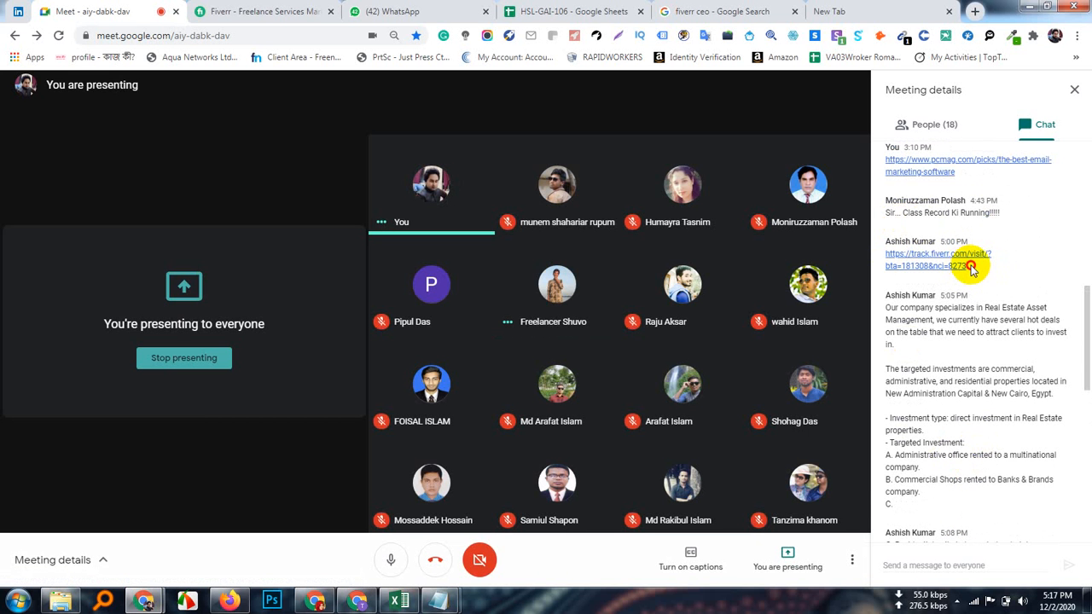
drag(971, 267, 887, 254)
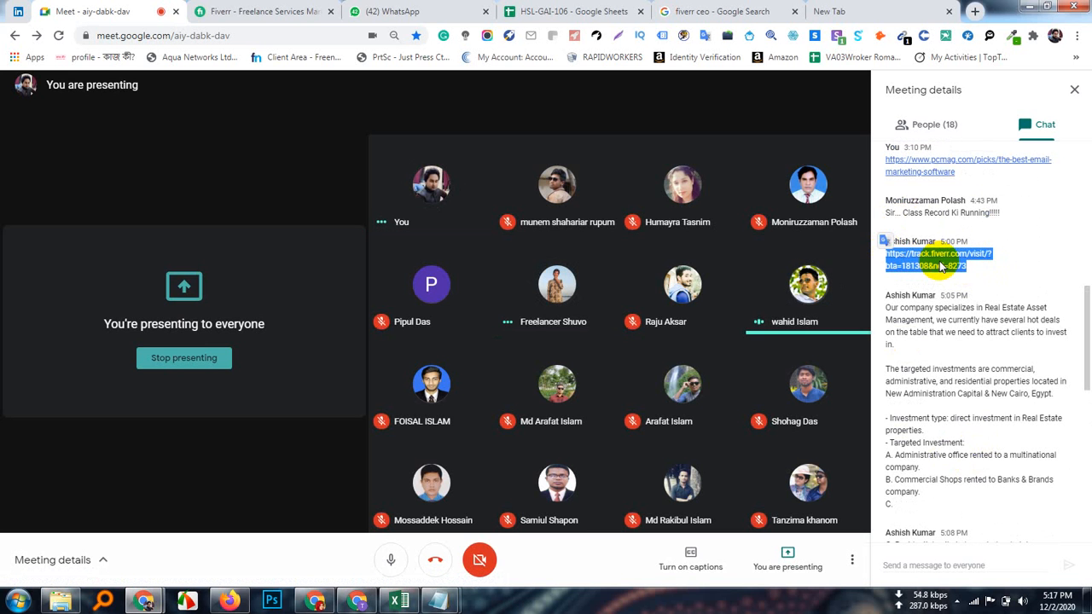
right_click(891, 258)
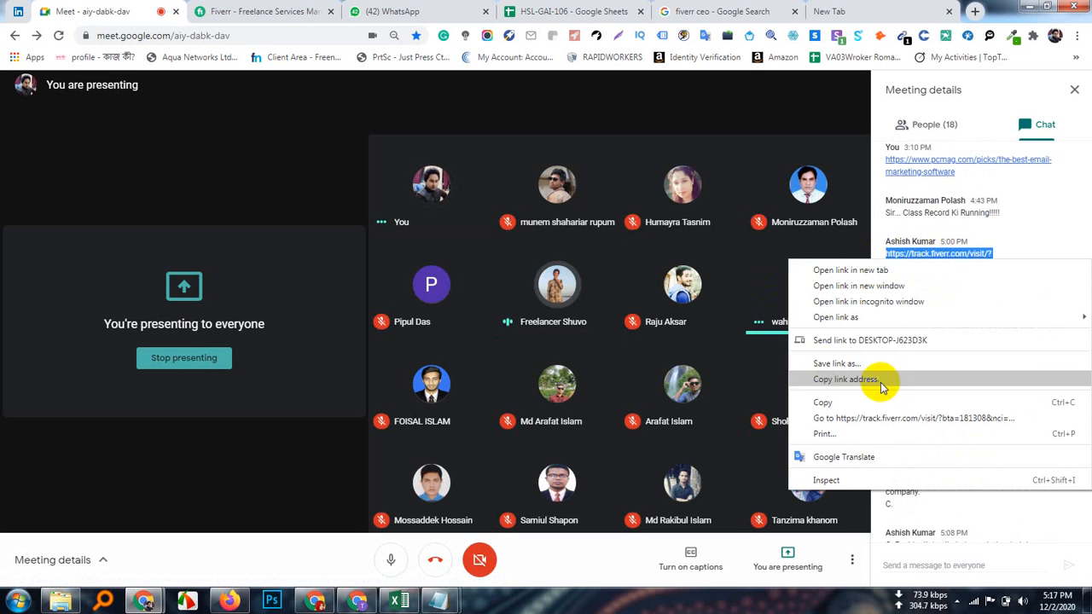
click(824, 402)
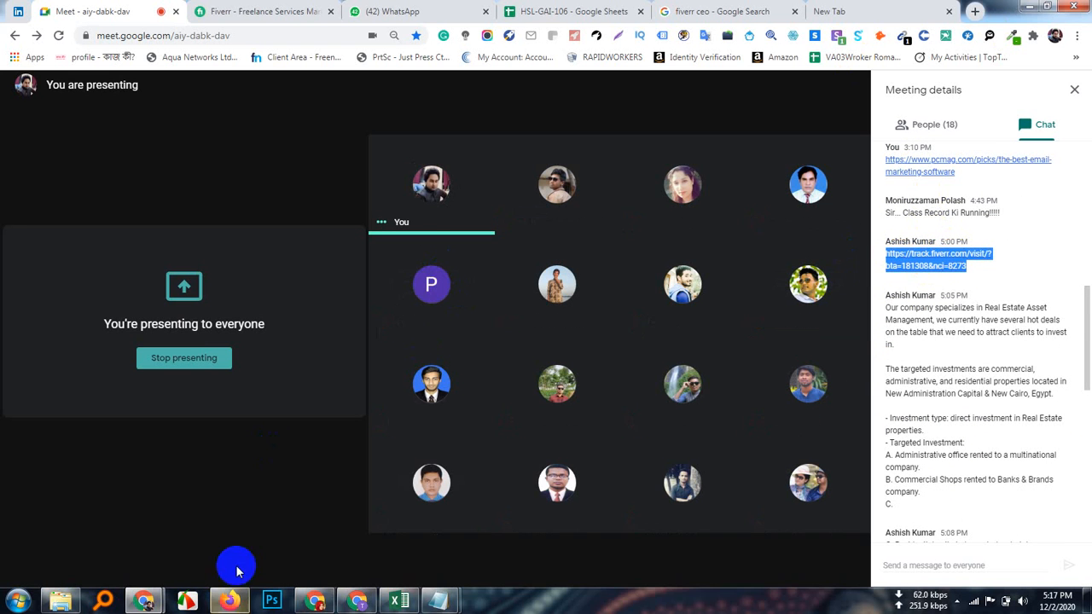
Step: Replace the http placeholder with the pasted Fiverr tracking link and insert it on Contact_Us
click(362, 602)
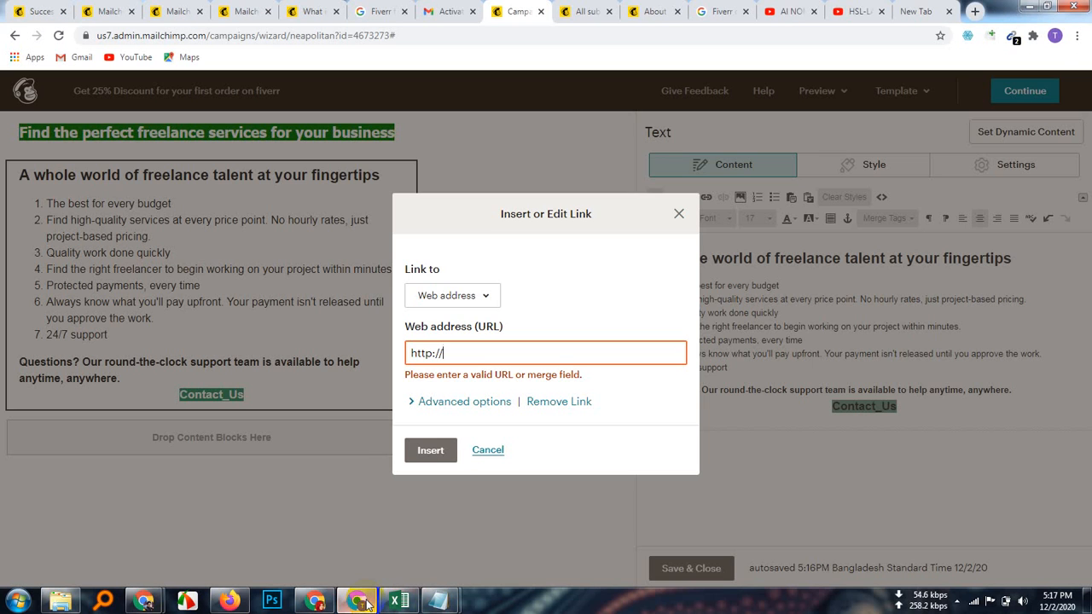
click(445, 355)
key(BackSpace)
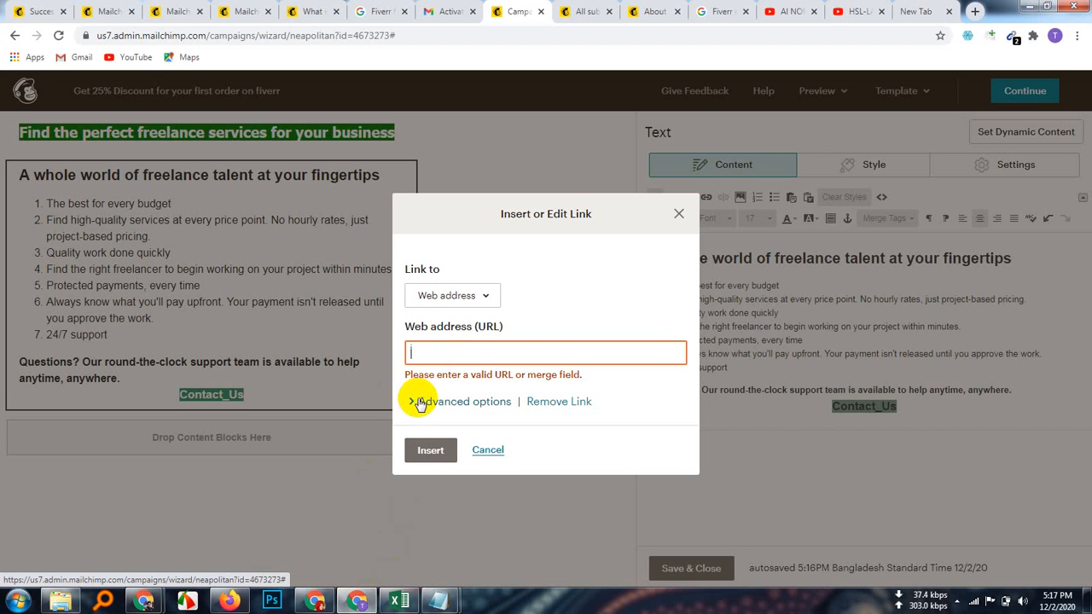
key(ctrl+v)
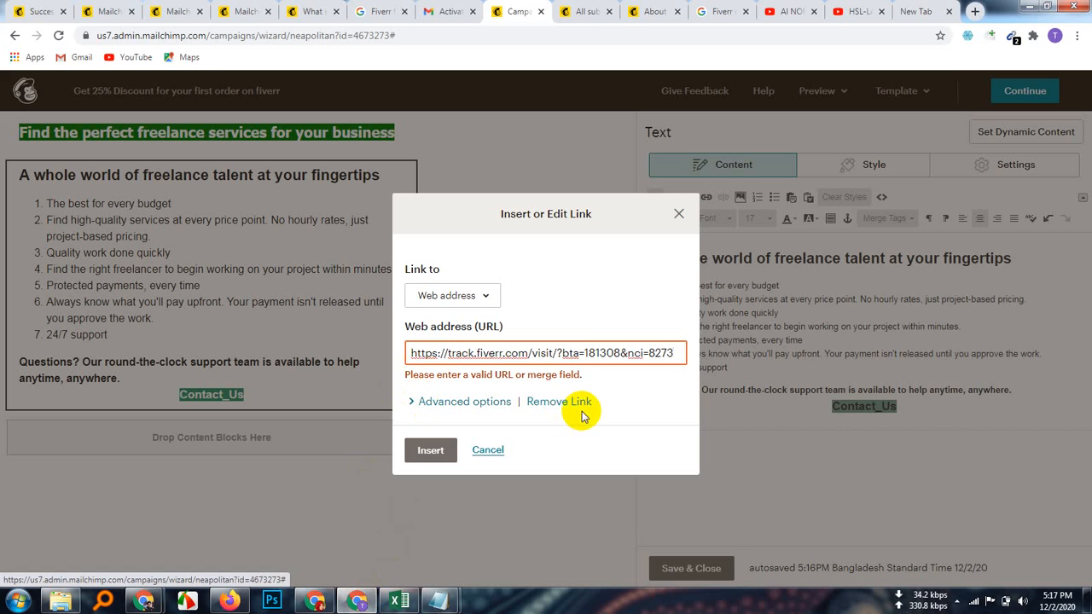
click(421, 455)
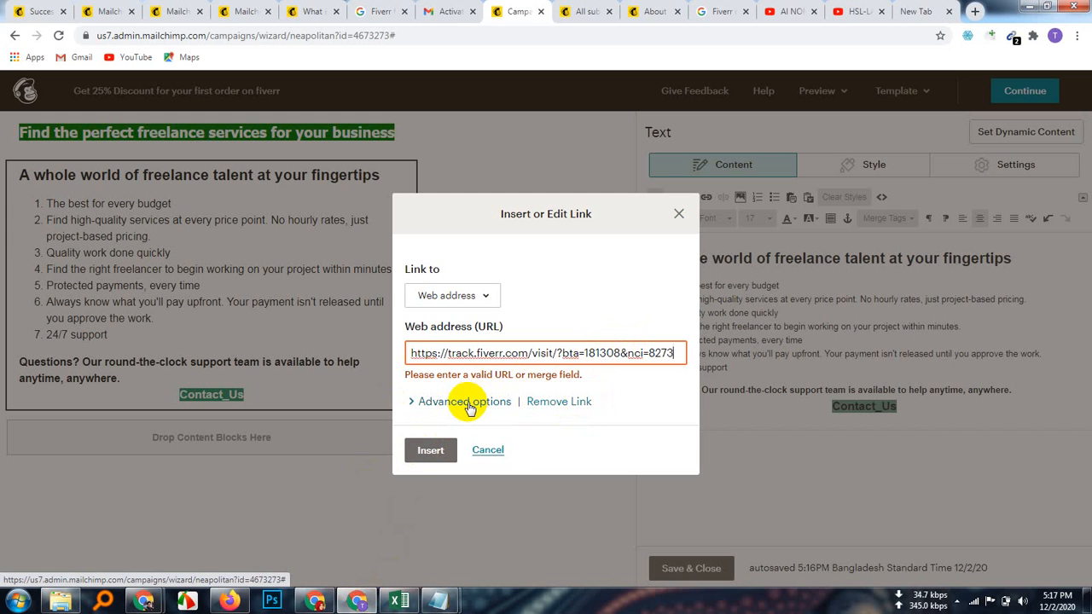
click(431, 449)
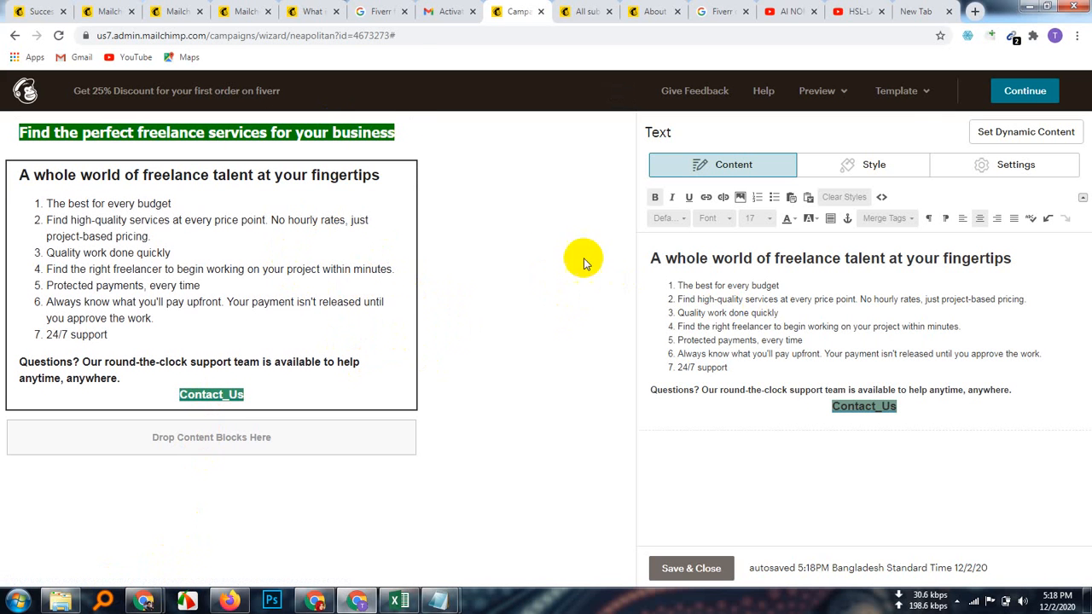
Step: Enter preview mode and inspect the headline and selling-point list in the desktop view
click(847, 92)
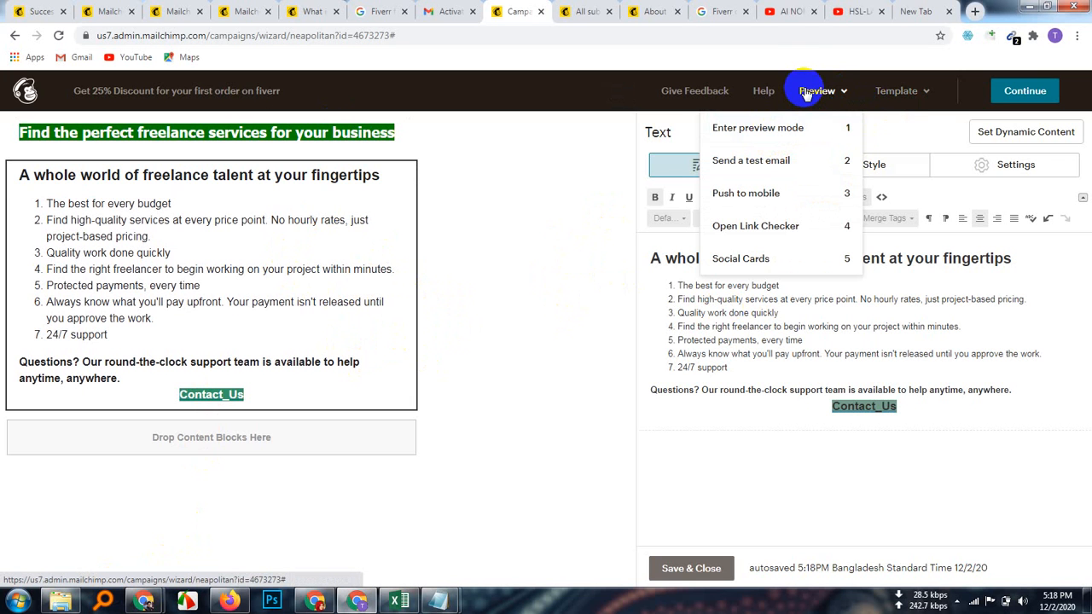
click(773, 129)
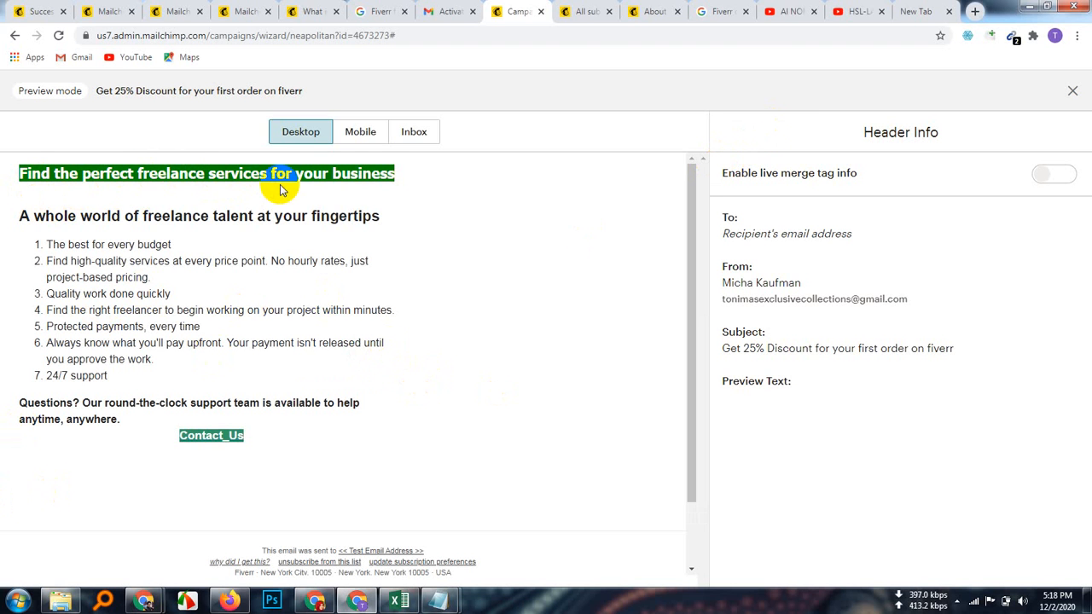
drag(361, 174, 408, 177)
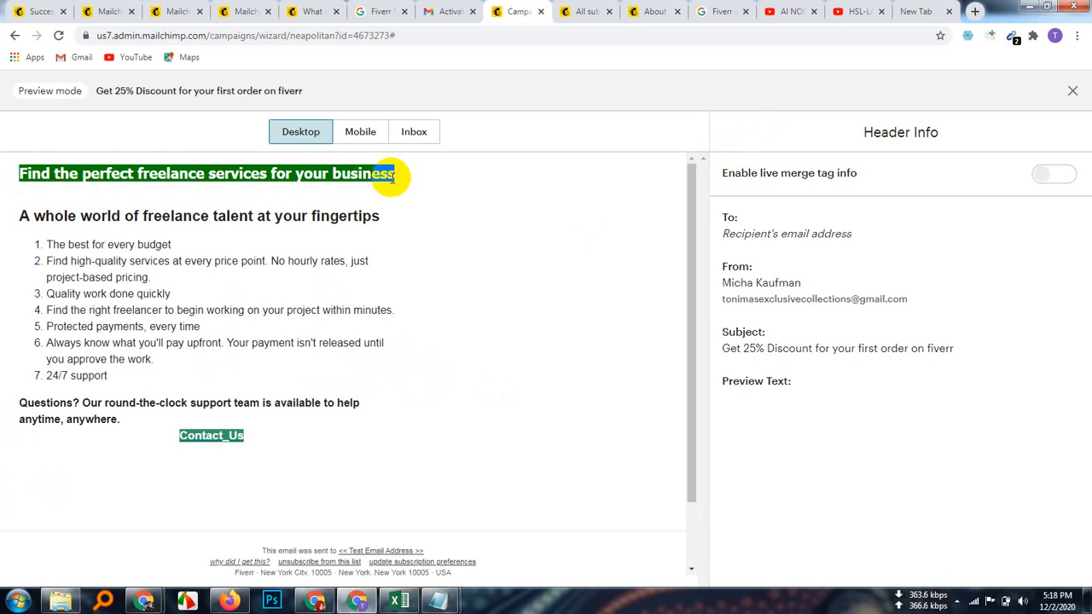
click(273, 195)
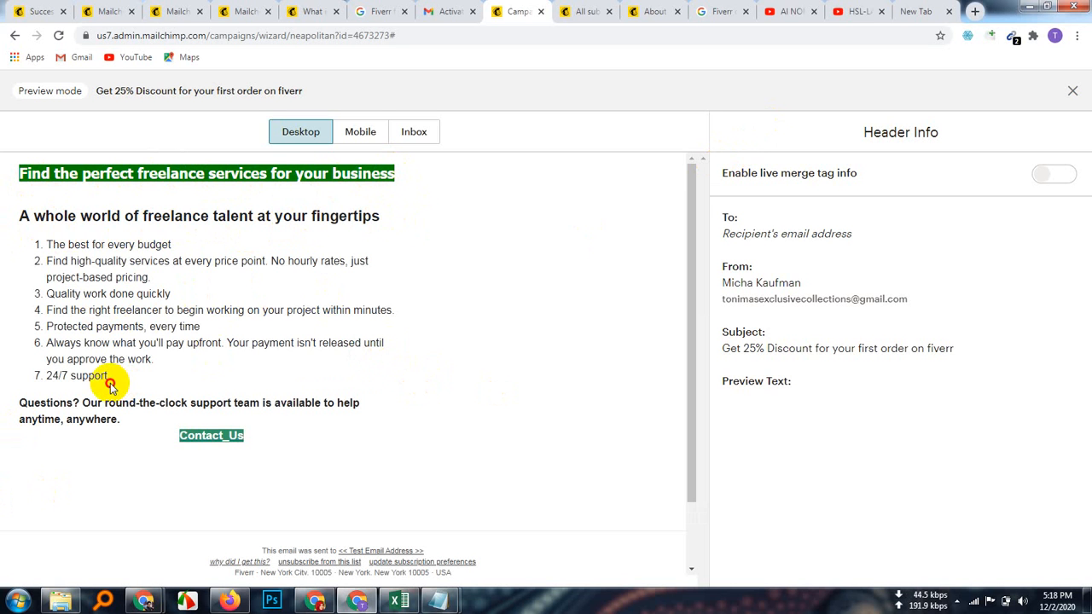
drag(109, 385, 34, 236)
click(393, 458)
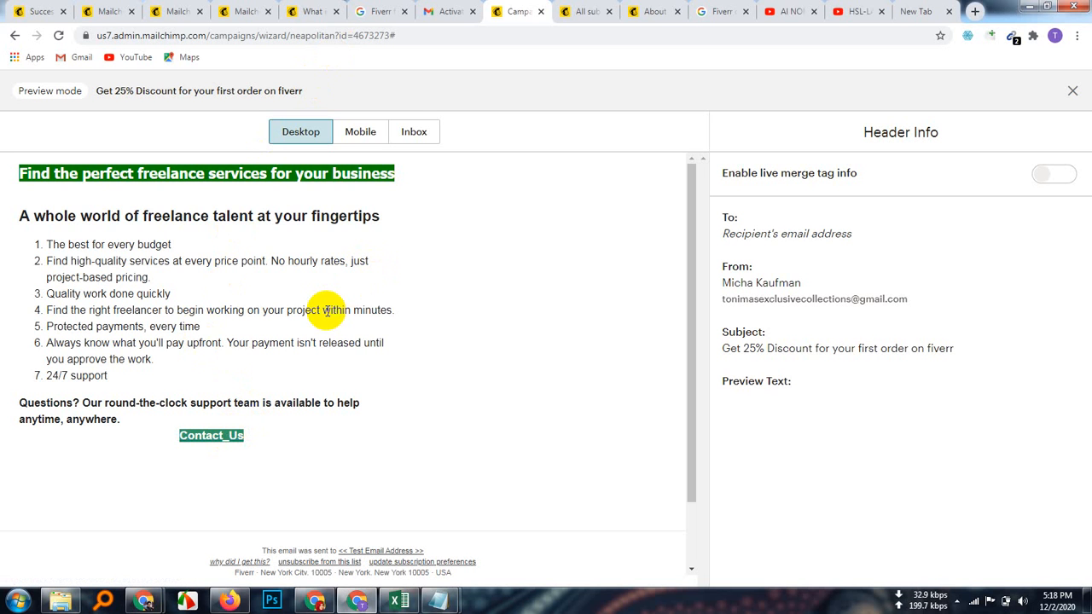
Step: Scroll through the mobile preview, switch back to desktop, and exit preview mode
click(360, 135)
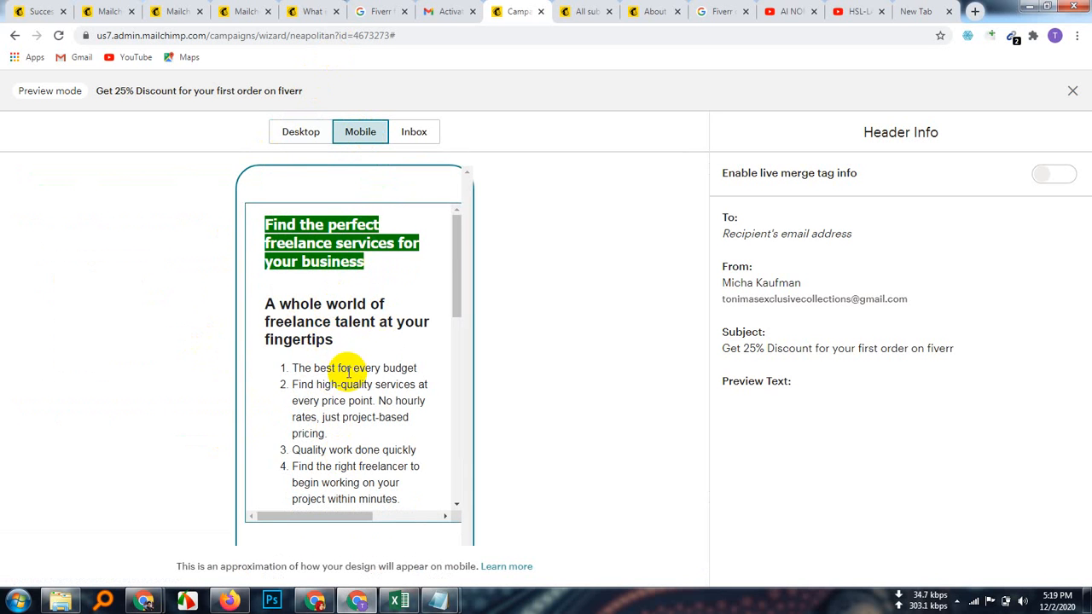
scroll(349, 370, down, 5)
scroll(348, 377, down, 1)
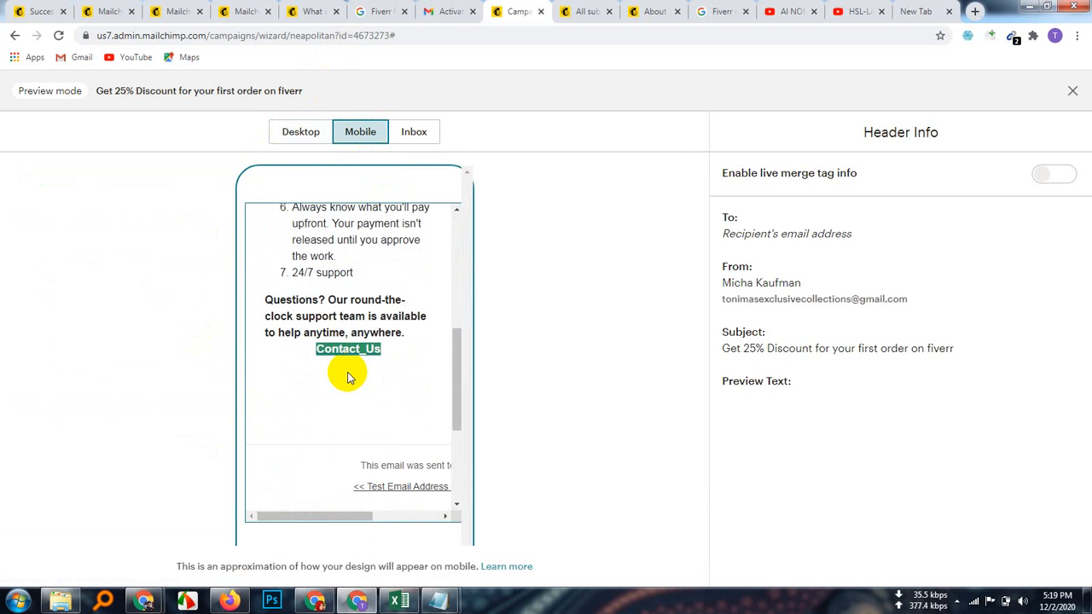
scroll(349, 378, up, 10)
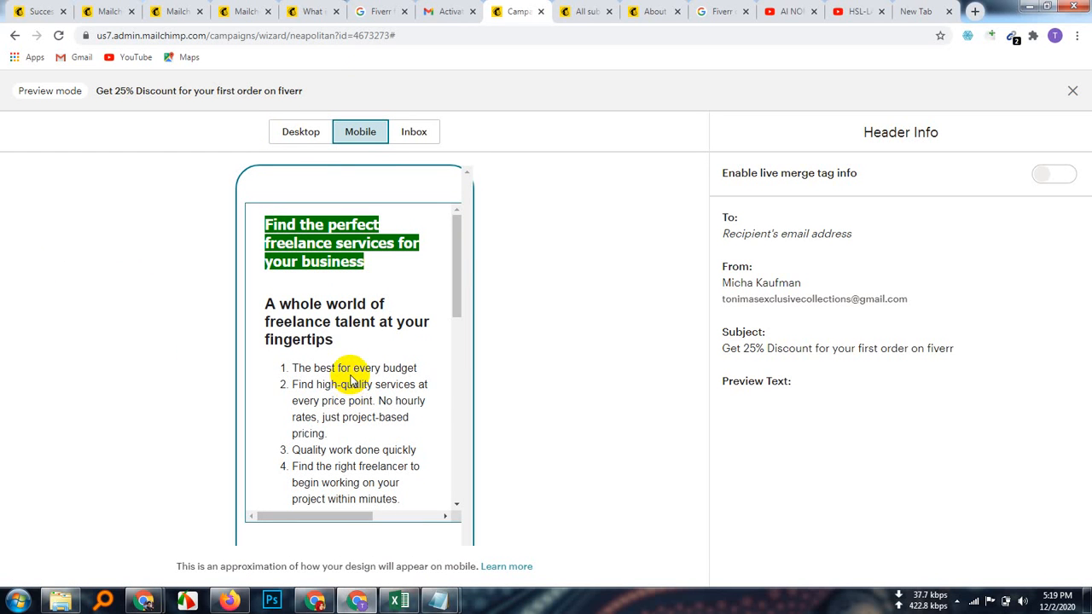
scroll(349, 378, down, 10)
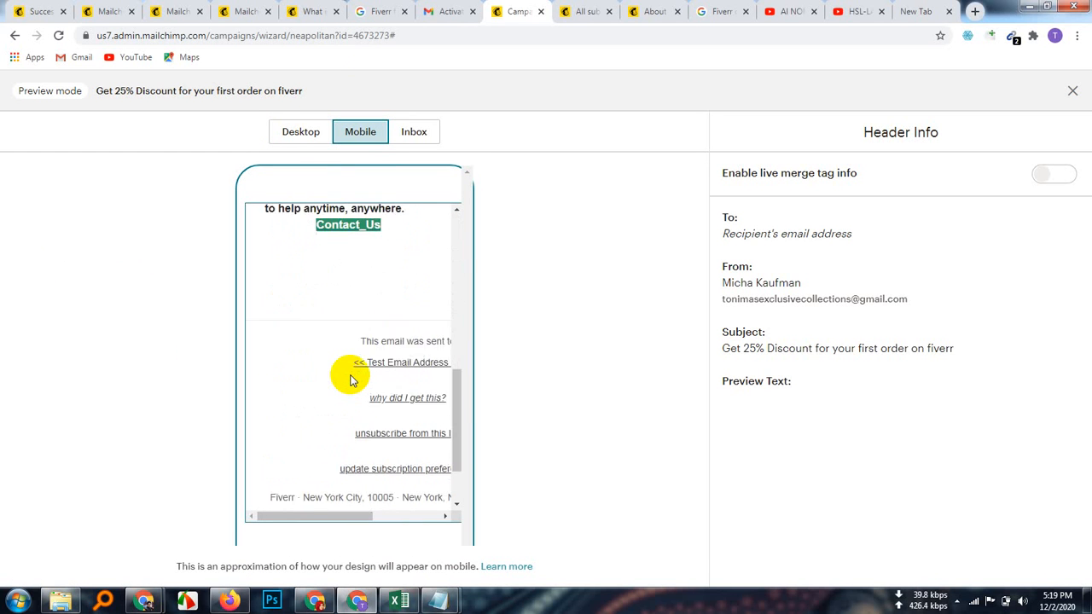
scroll(349, 378, up, 10)
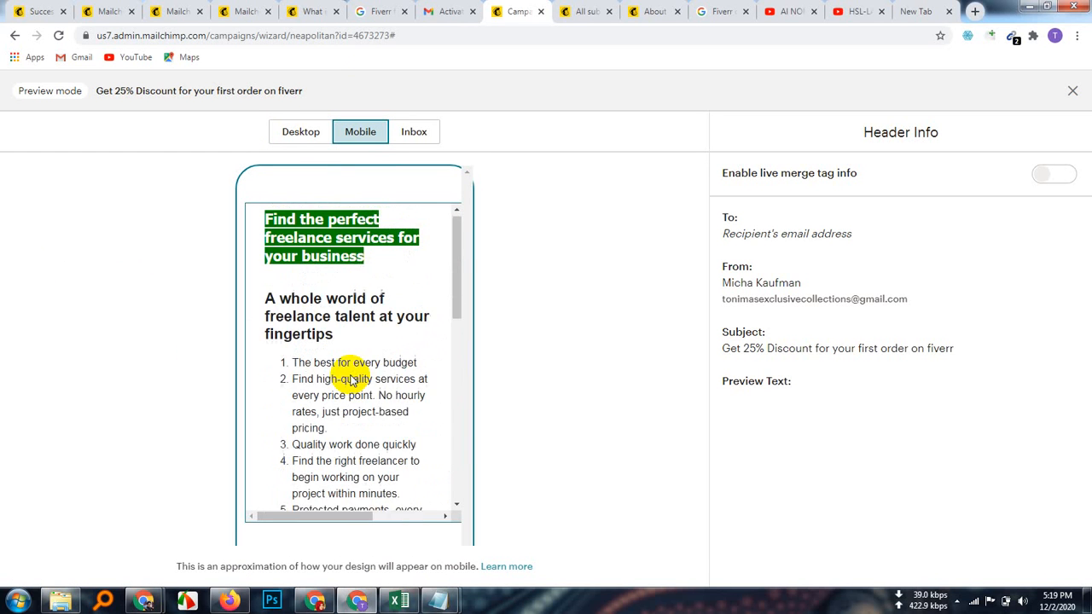
click(316, 145)
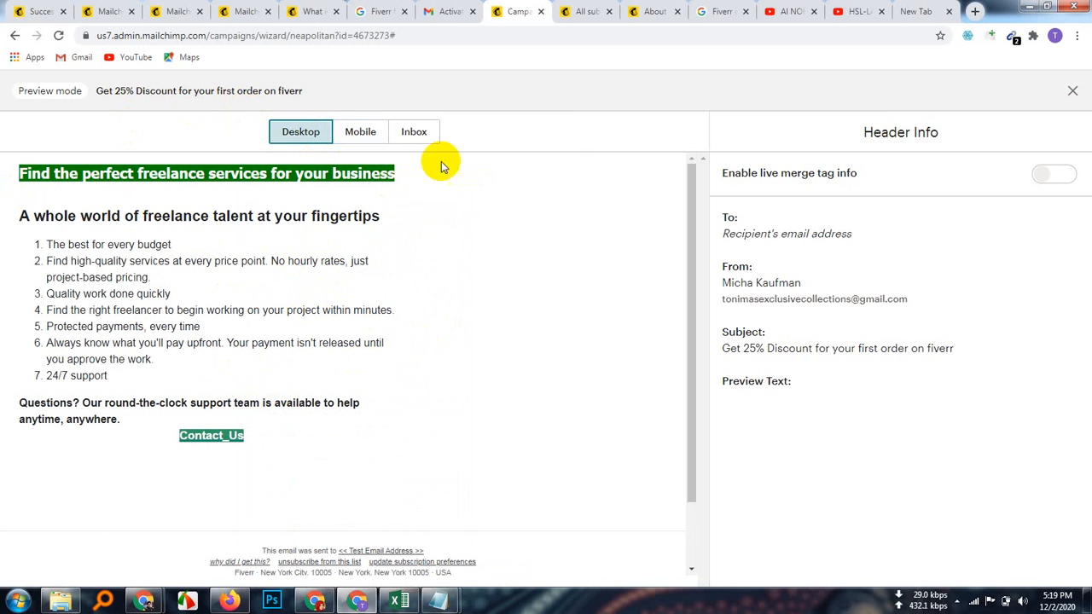
click(1074, 91)
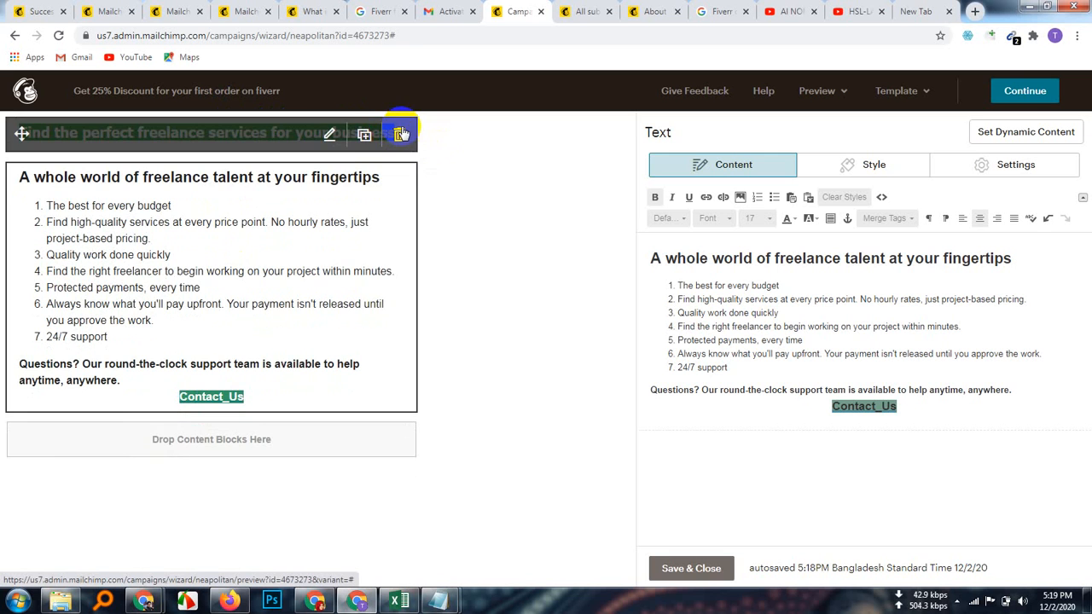
Step: Delete the green headline block and add an empty line above the 'A whole world' heading
click(399, 137)
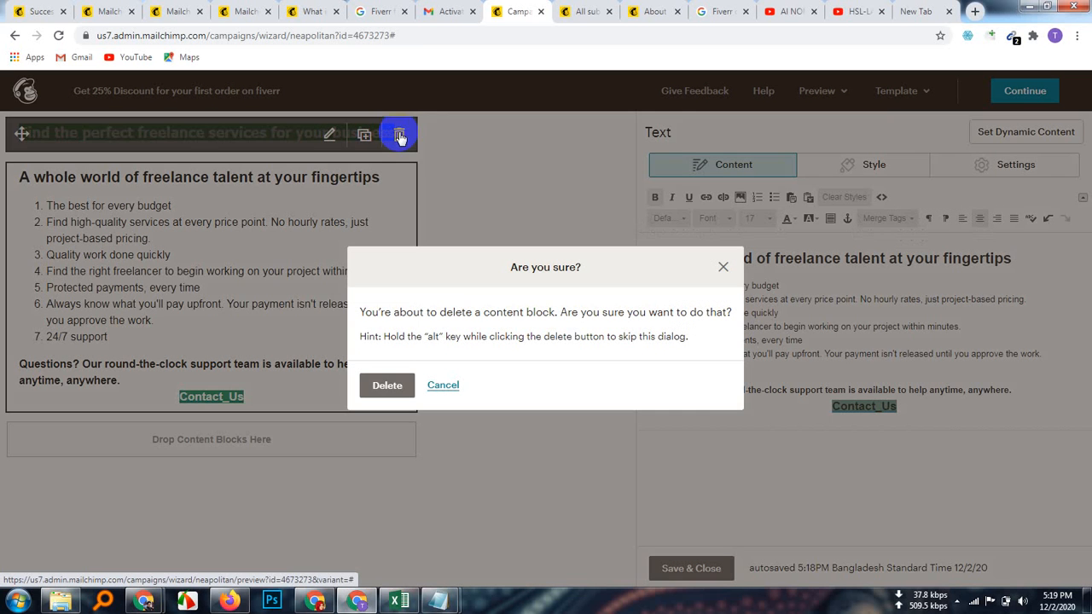
click(387, 385)
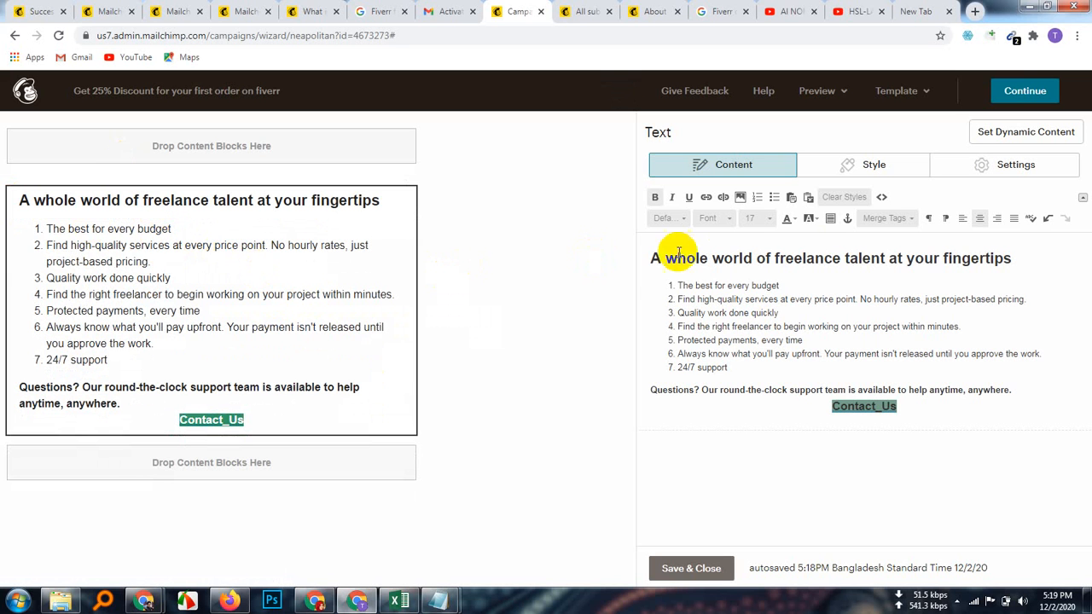
click(651, 258)
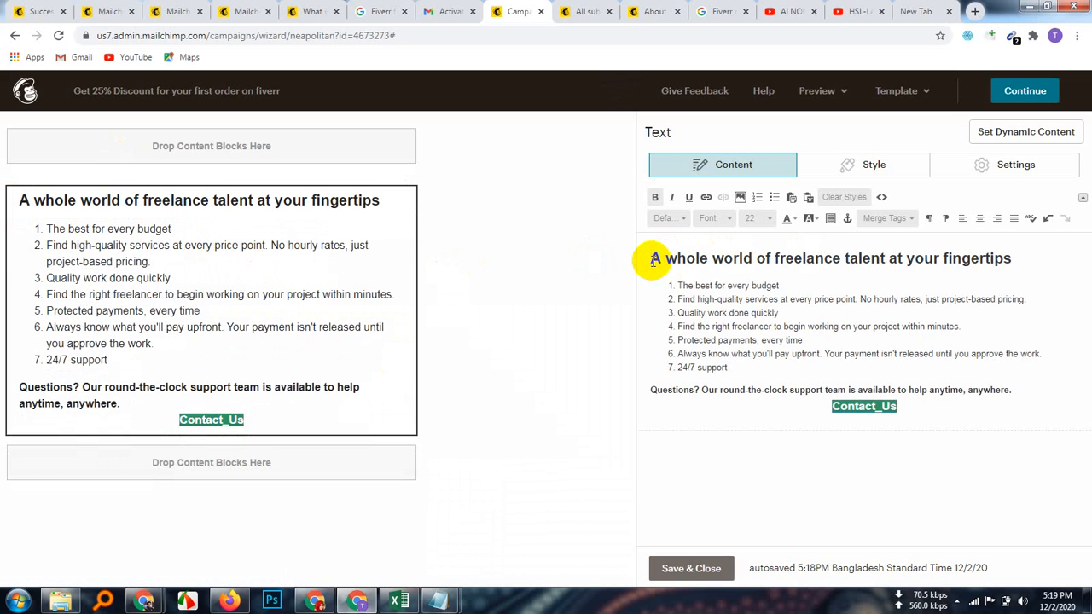
key(Return)
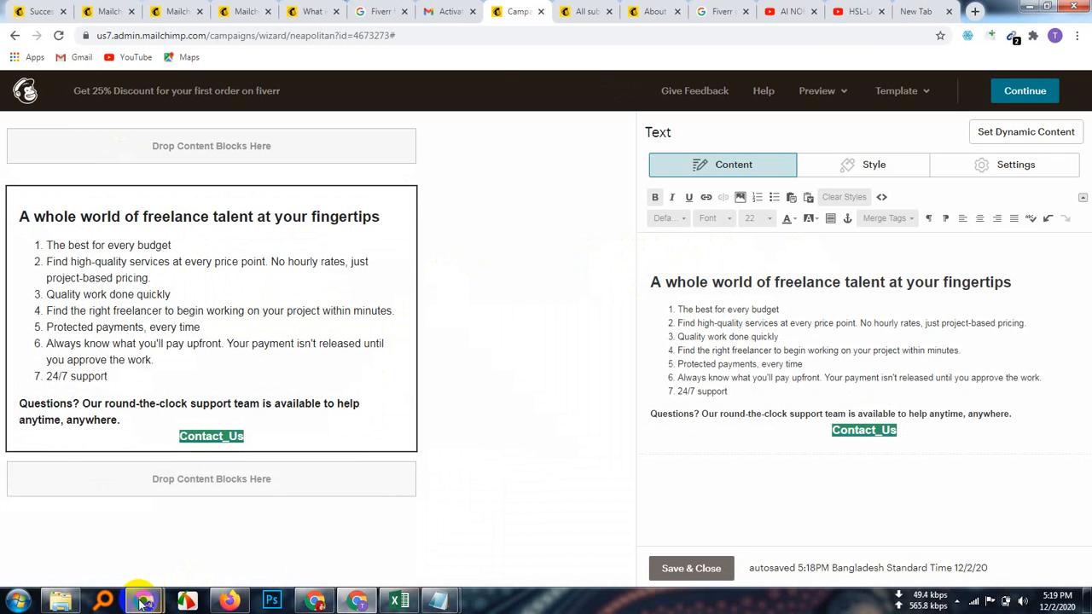
Step: Copy the Fiverr homepage headline 'Find the perfect freelance services for your business'
mouse_move(144, 600)
click(110, 526)
click(244, 11)
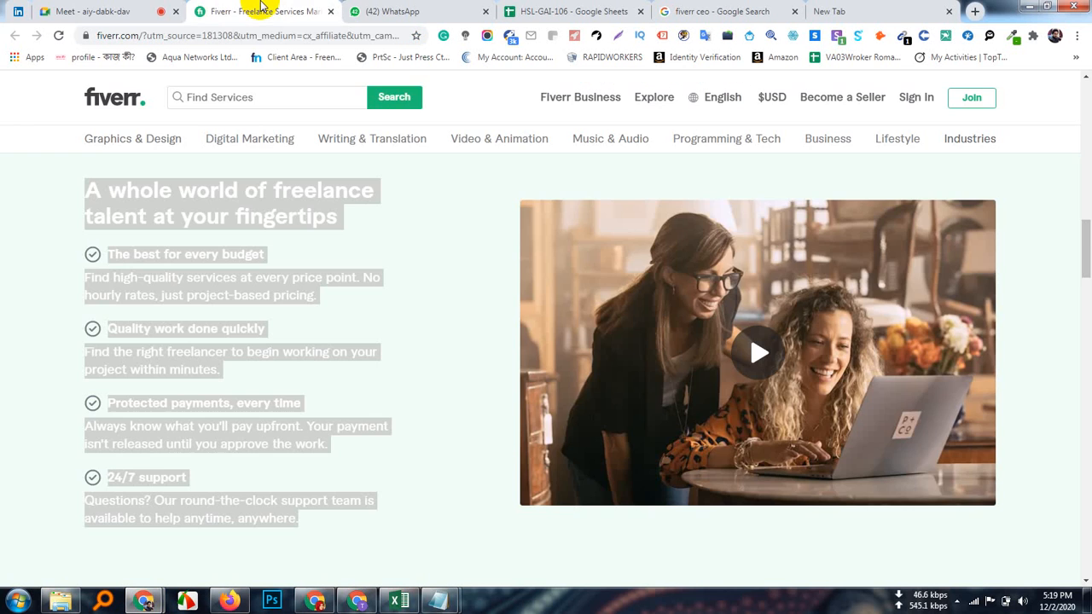
scroll(232, 410, up, 15)
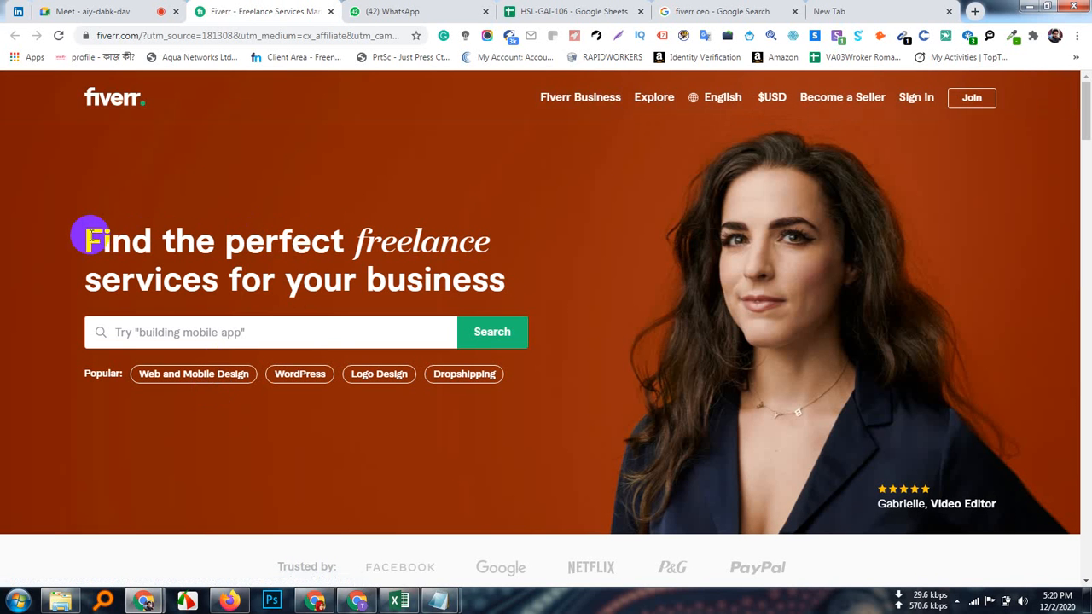
drag(92, 239, 519, 281)
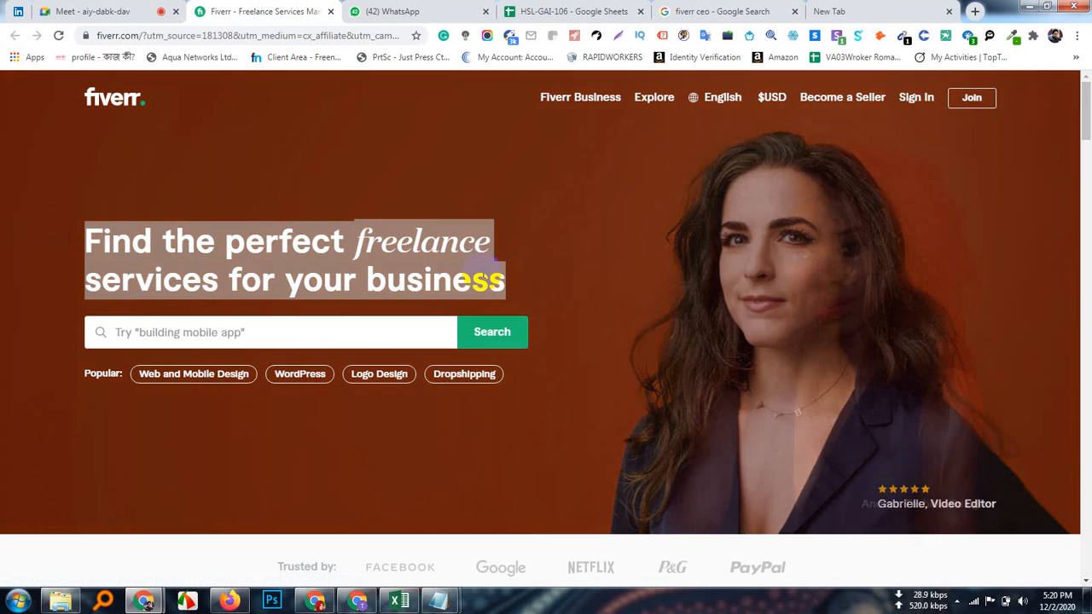
right_click(394, 252)
click(418, 260)
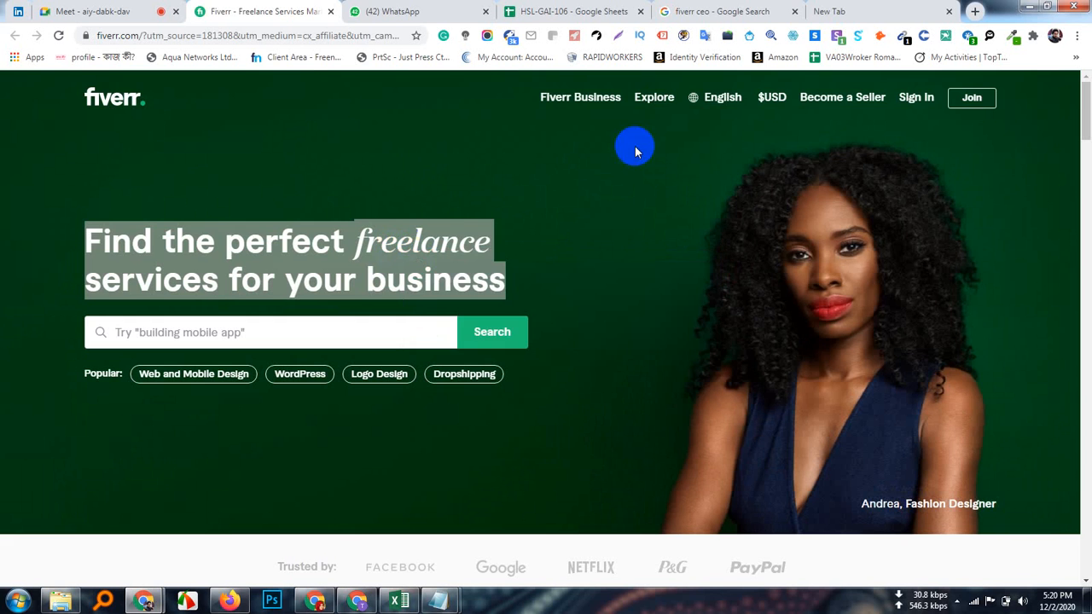
Step: Paste the headline into a new tab's address bar and recopy it as plain text
click(828, 11)
right_click(214, 34)
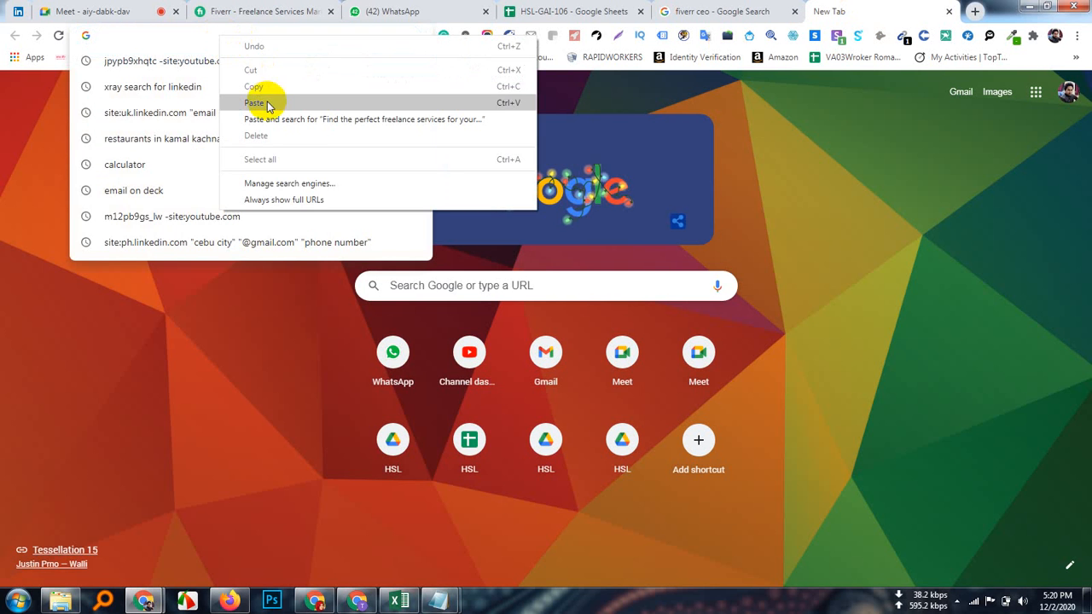
click(262, 103)
triple_click(213, 36)
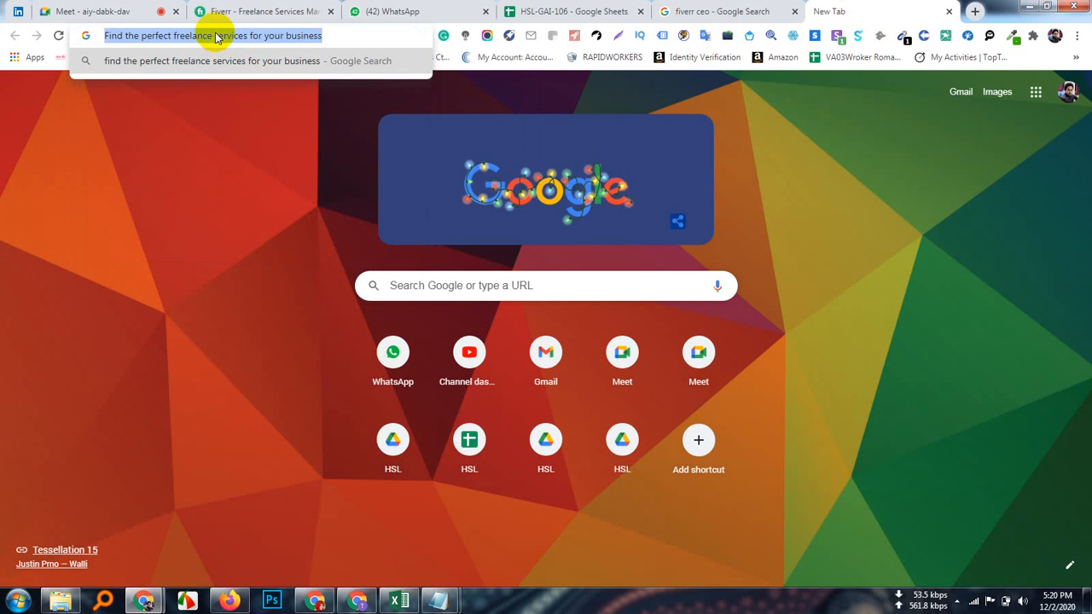
right_click(215, 35)
click(253, 85)
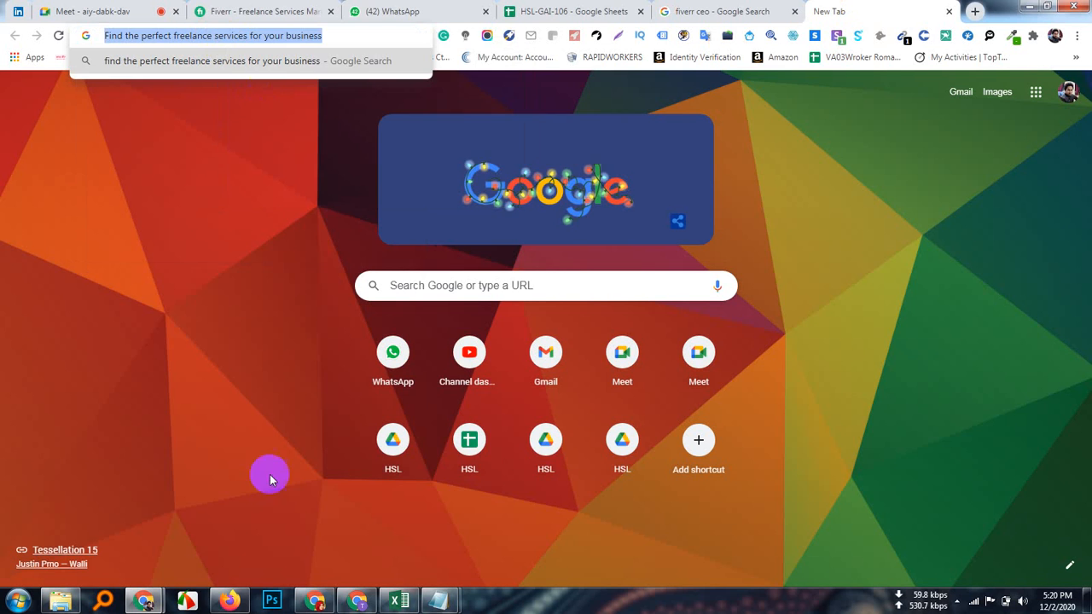
click(358, 600)
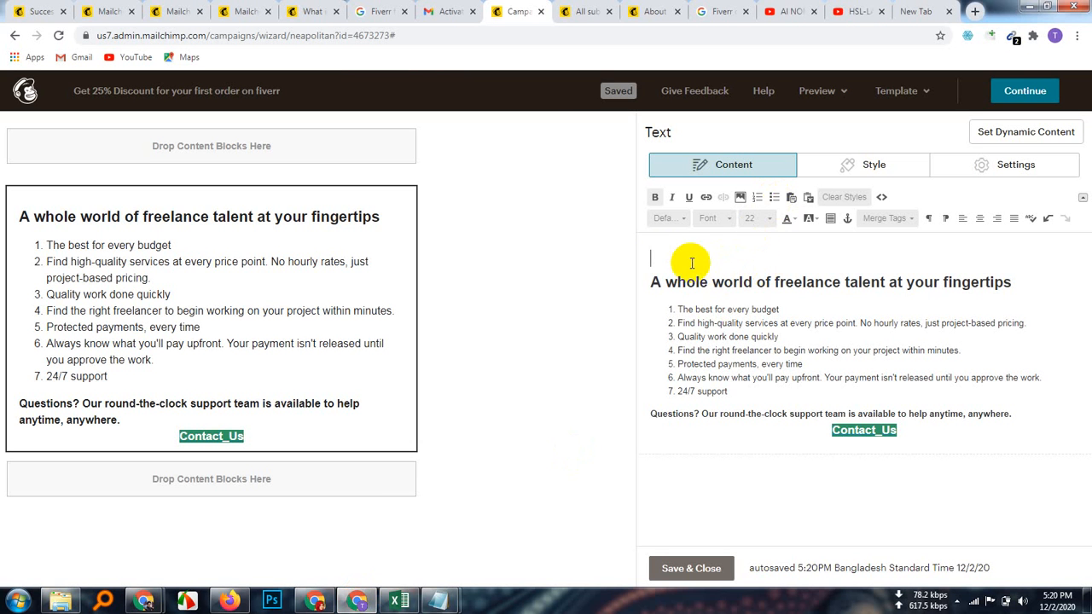
Step: Paste 'Find the perfect freelance services for your business' on the blank line and highlight it #00cc99
right_click(659, 258)
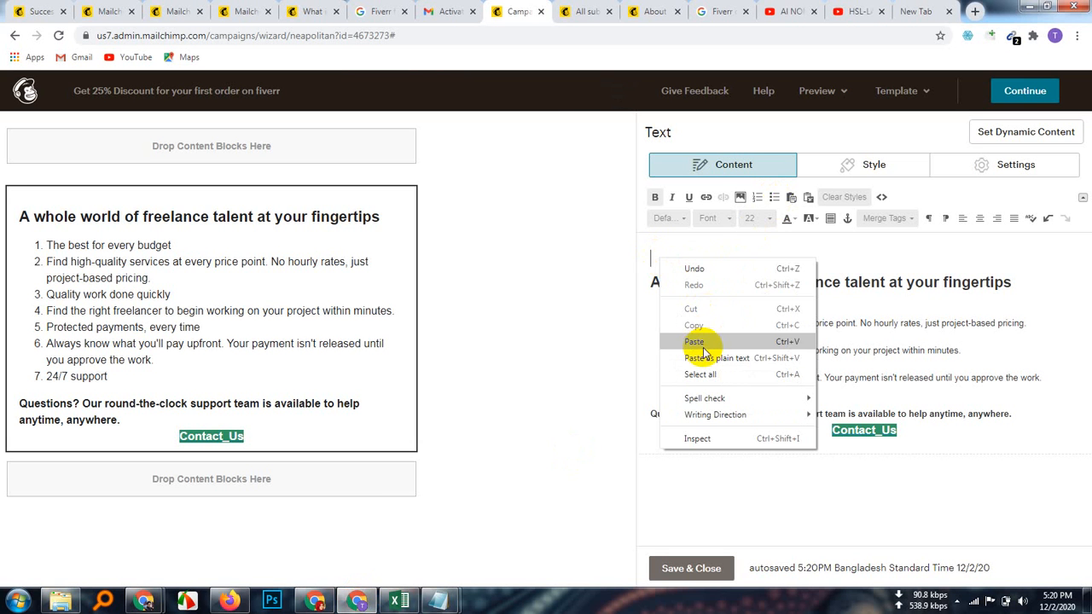
click(705, 343)
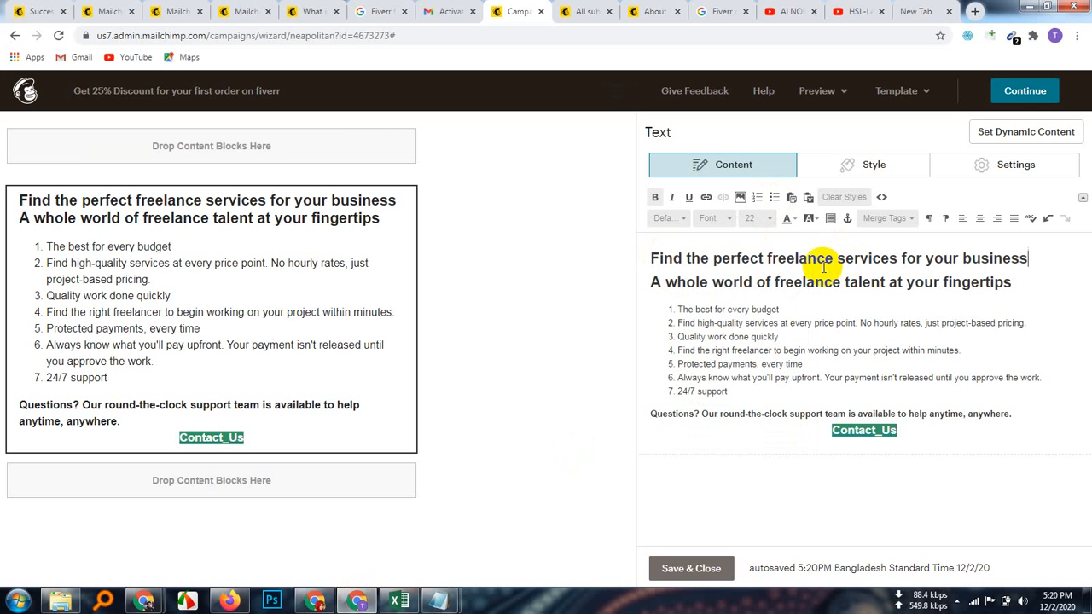
triple_click(805, 257)
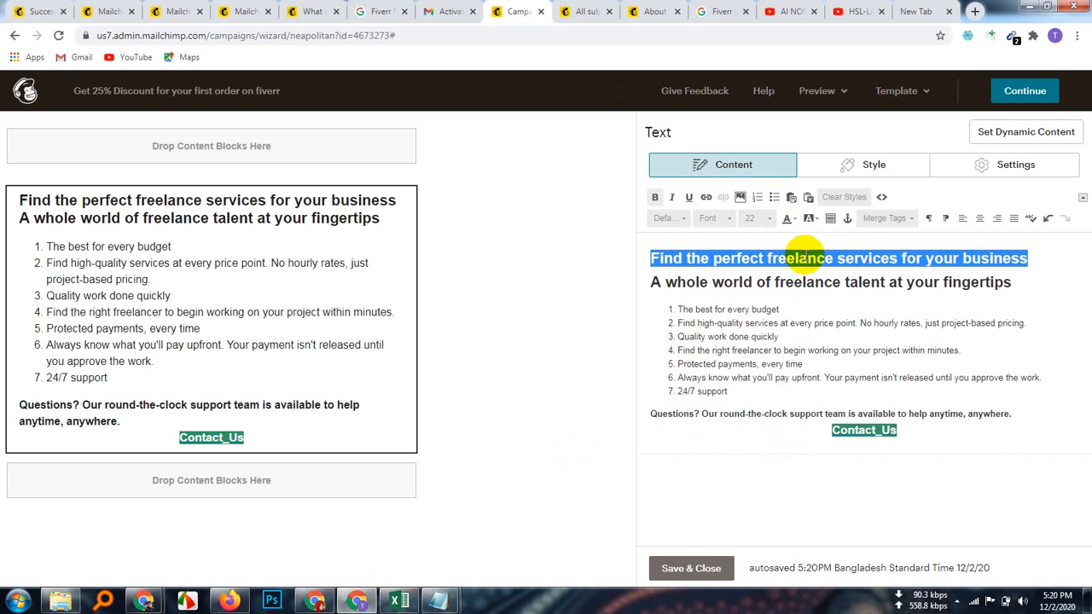
click(810, 219)
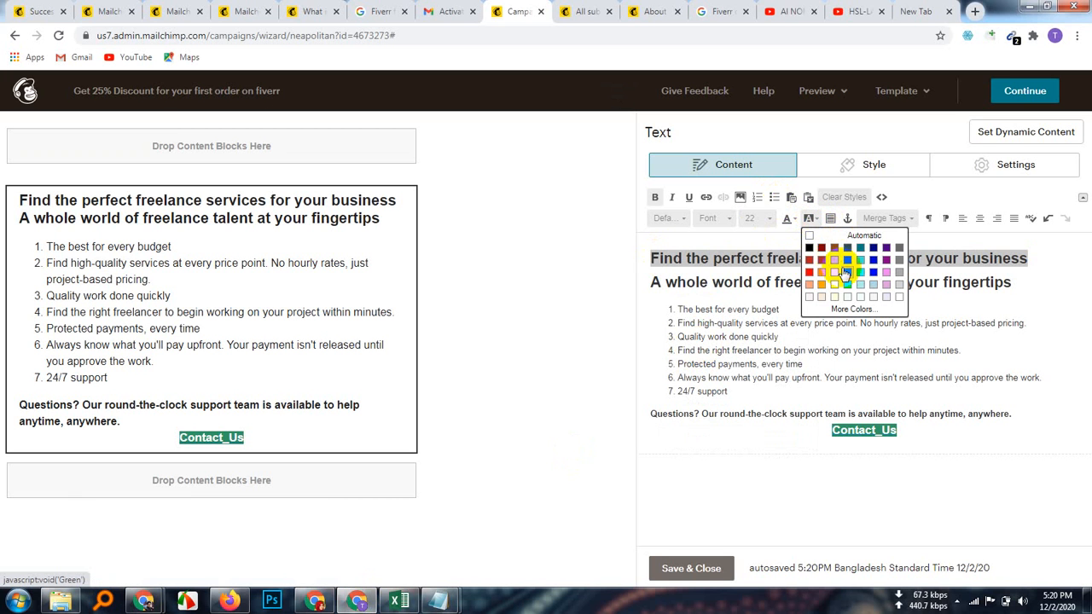
click(853, 309)
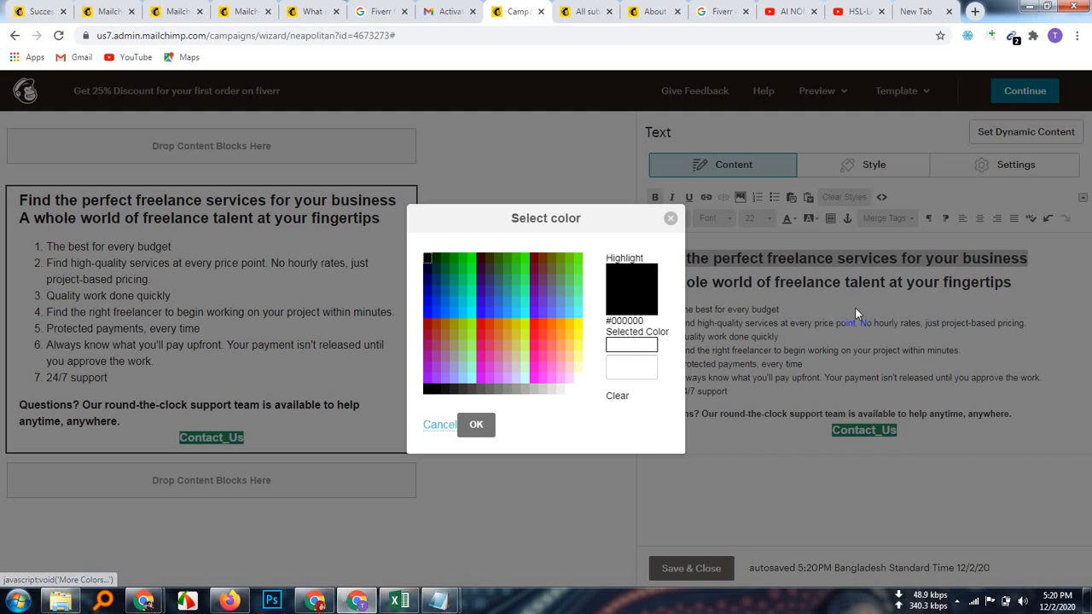
click(462, 291)
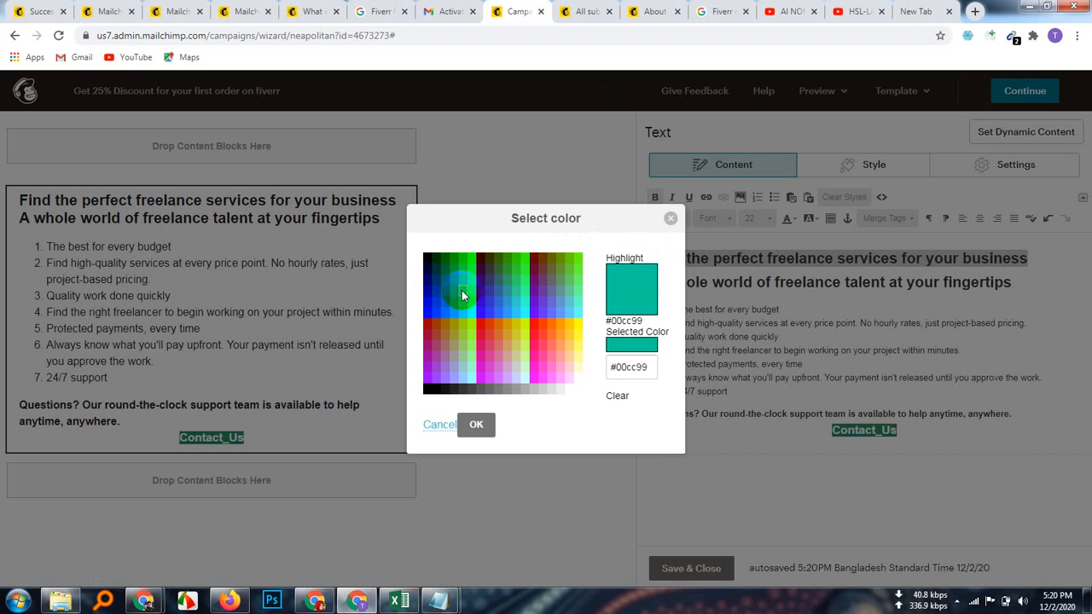
click(477, 425)
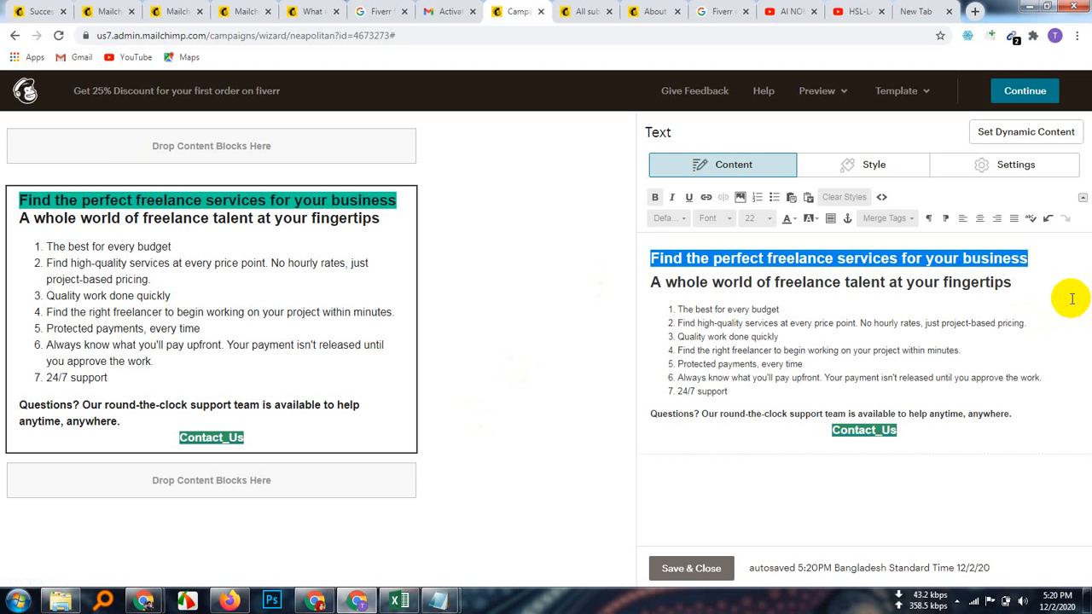
click(1035, 264)
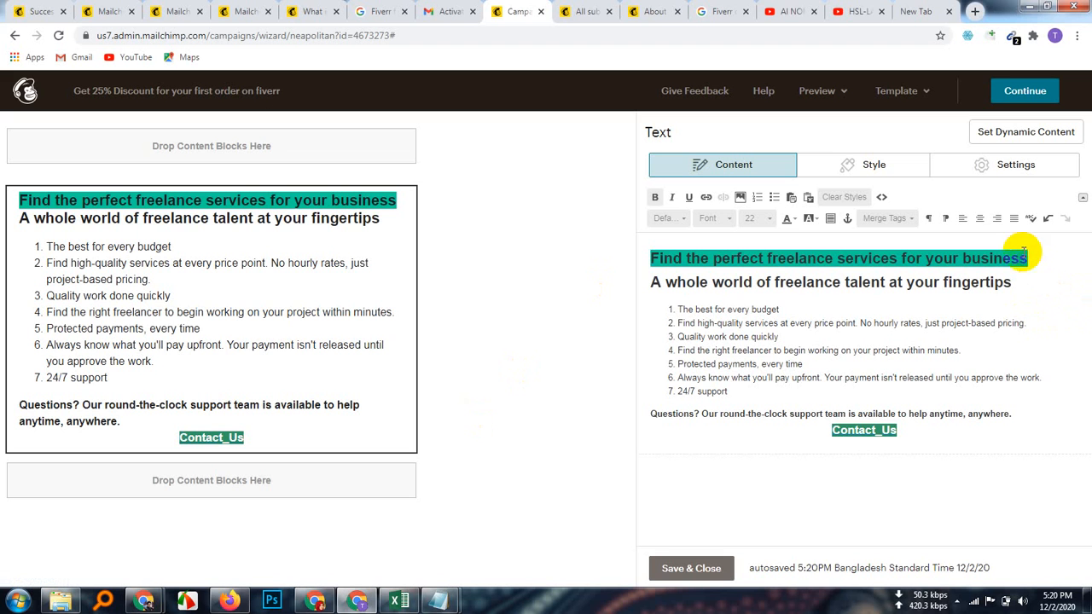
click(979, 219)
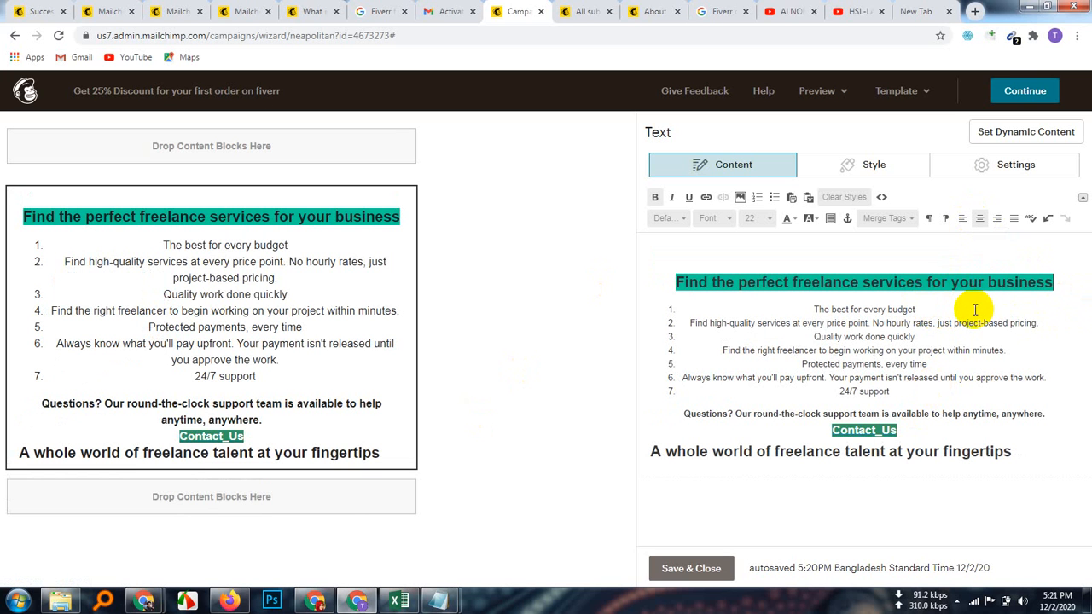
click(959, 221)
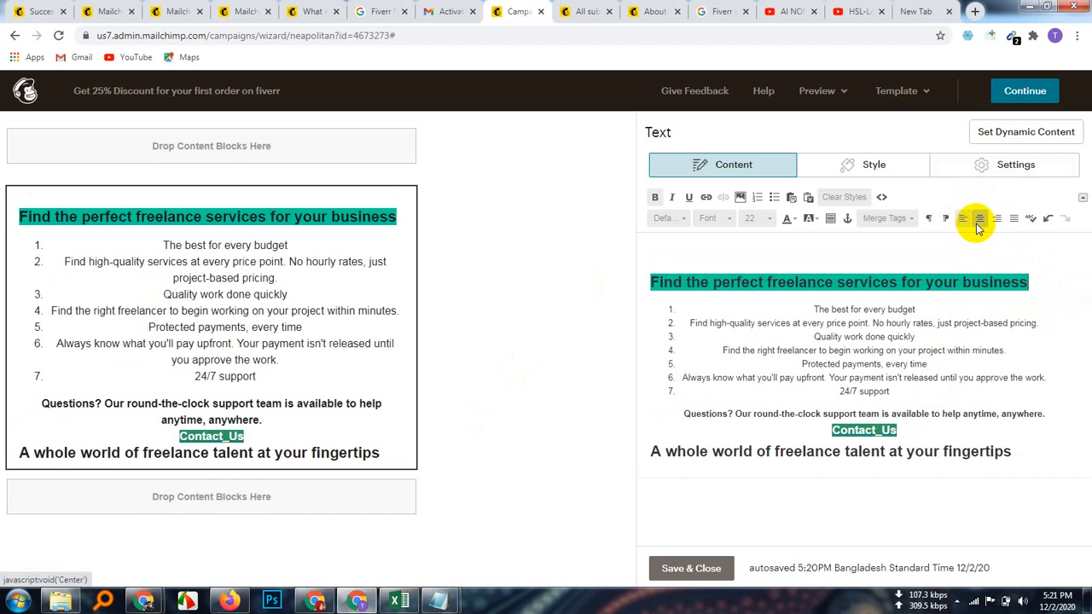
click(978, 222)
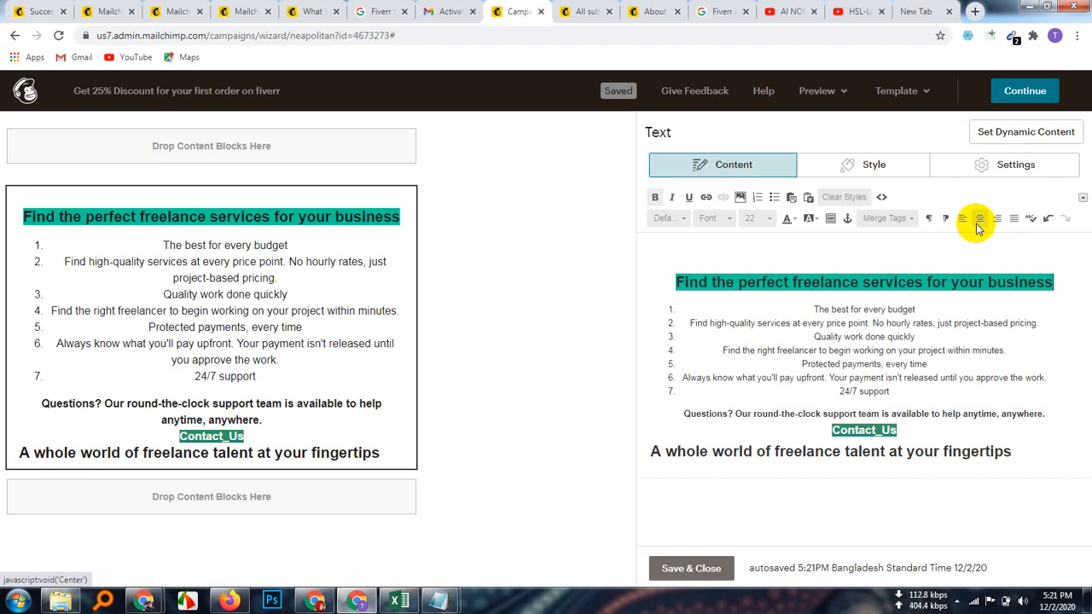
key(ctrl+z)
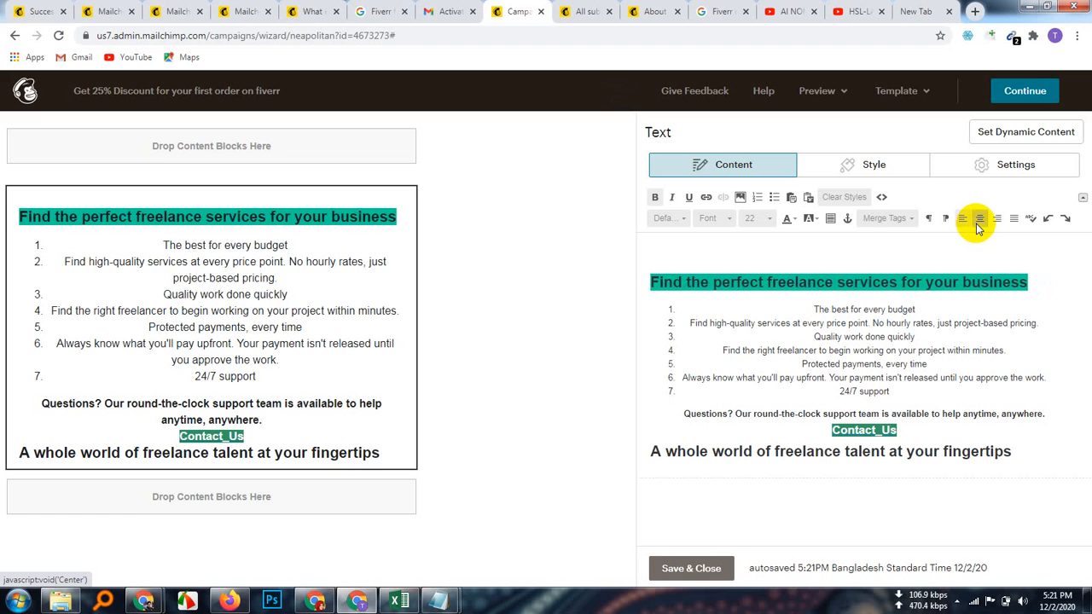
key(ctrl+z)
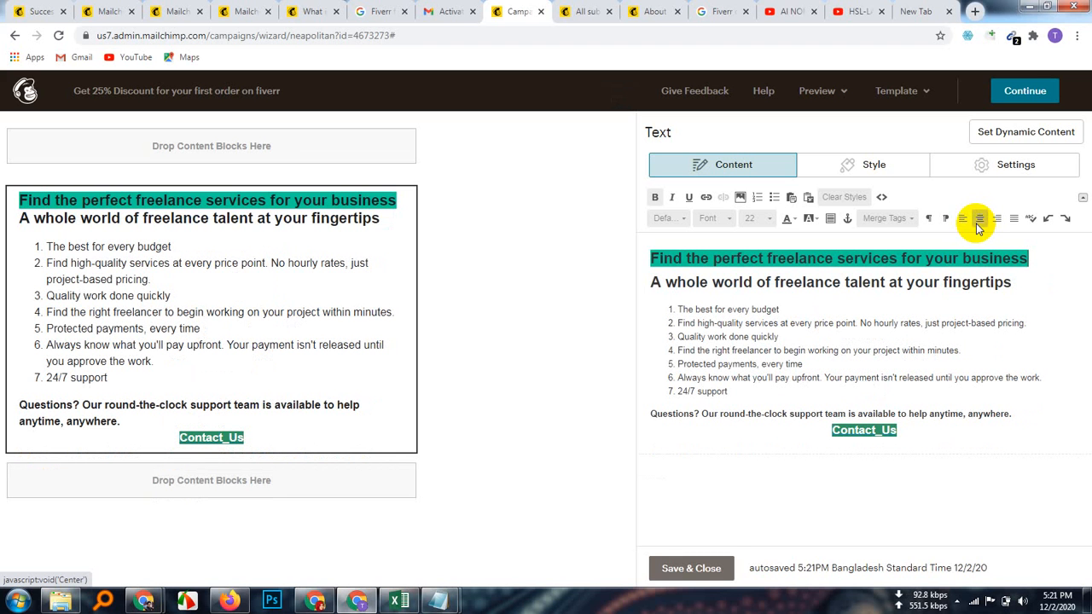
click(1030, 310)
triple_click(865, 258)
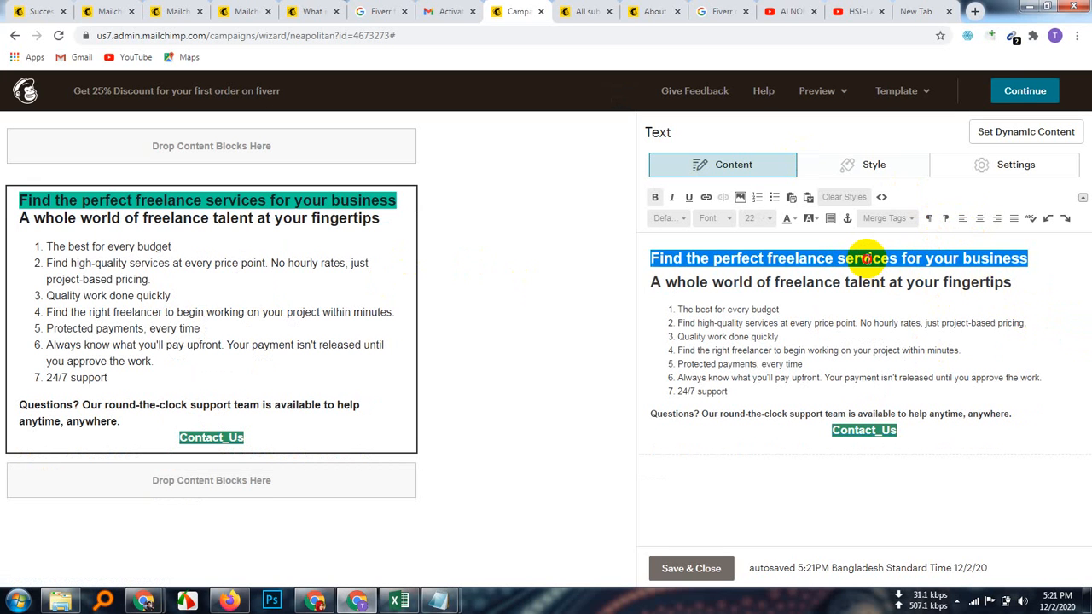
click(793, 219)
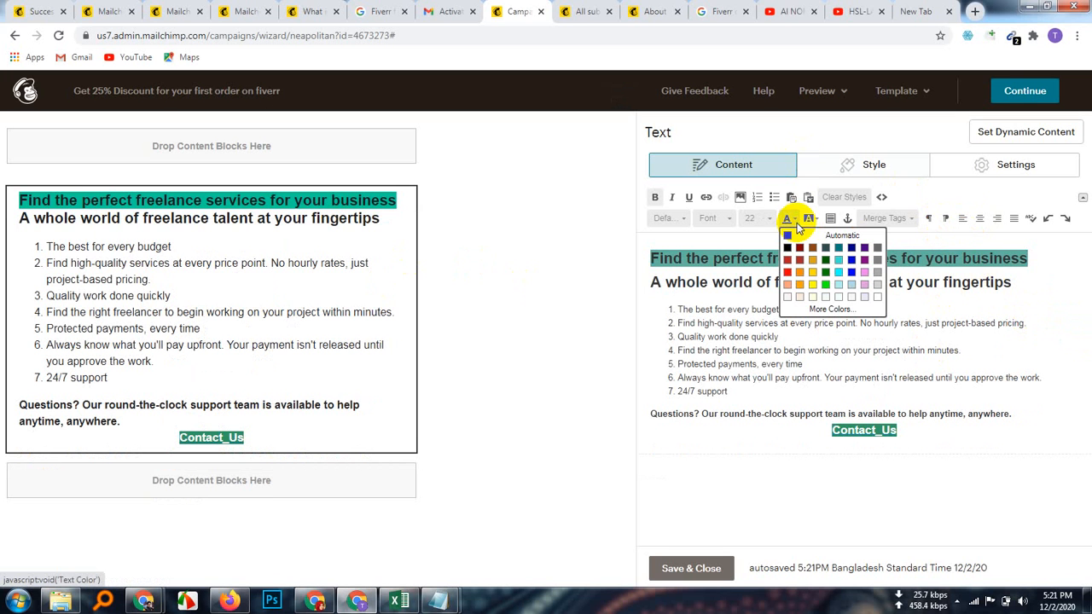
click(877, 298)
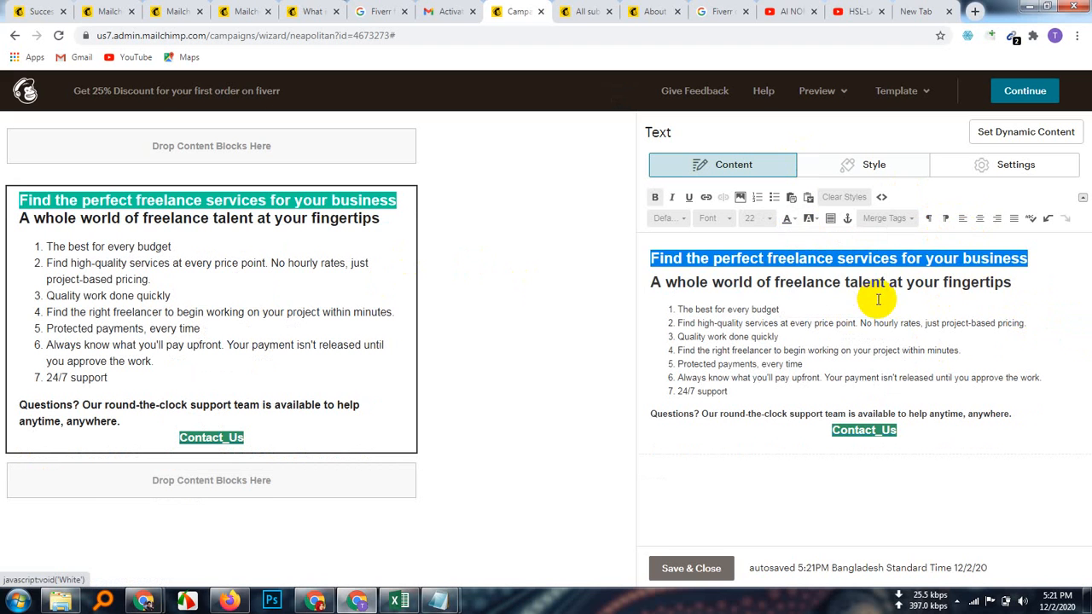
click(1021, 287)
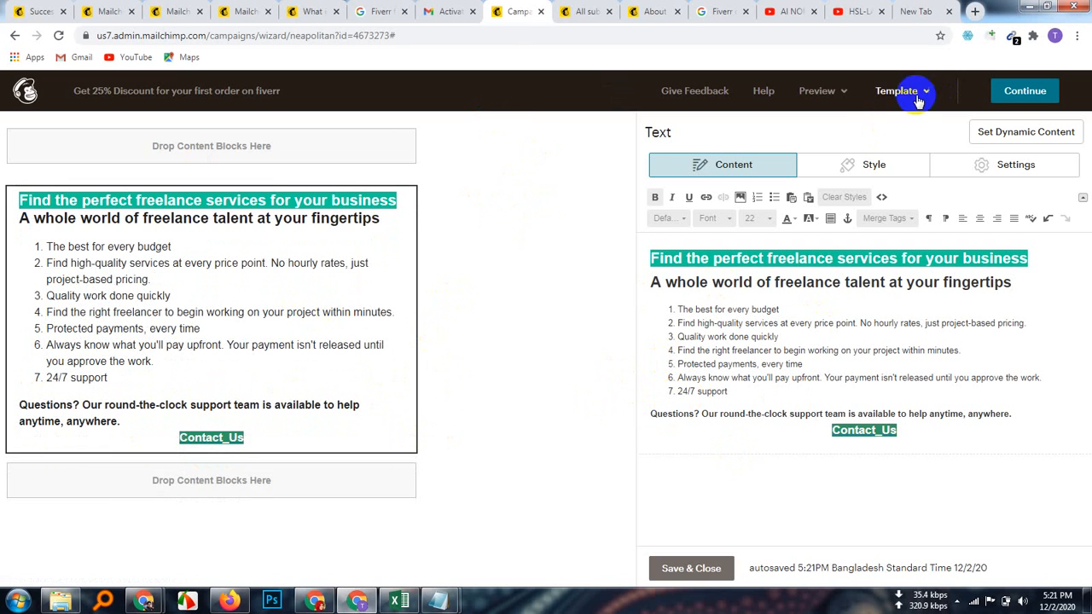
Step: Review the Fiverr email in preview mode, then close the preview
click(845, 92)
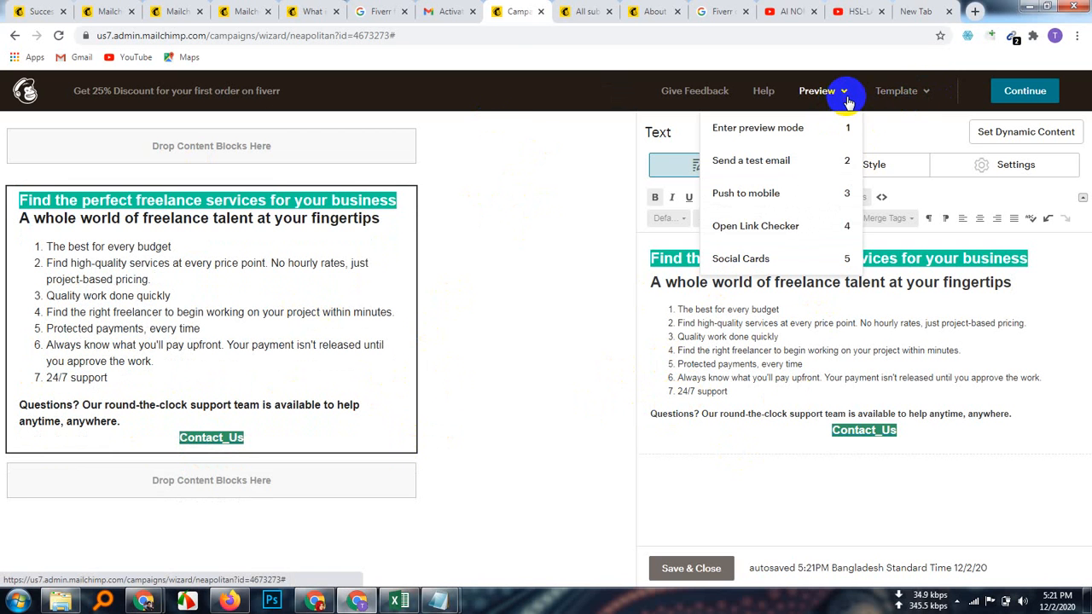
click(786, 133)
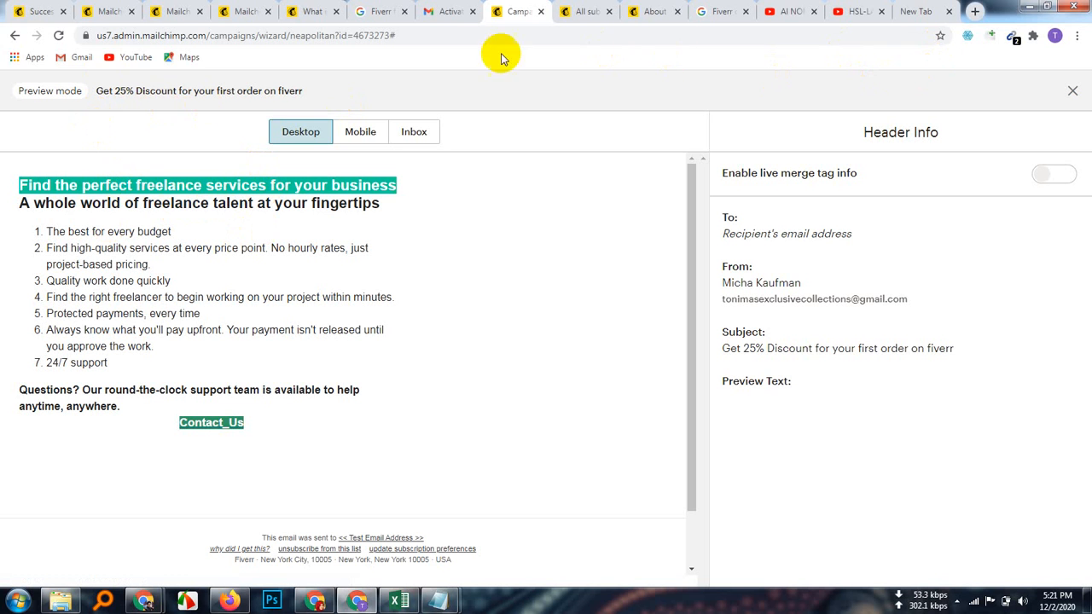
click(1068, 90)
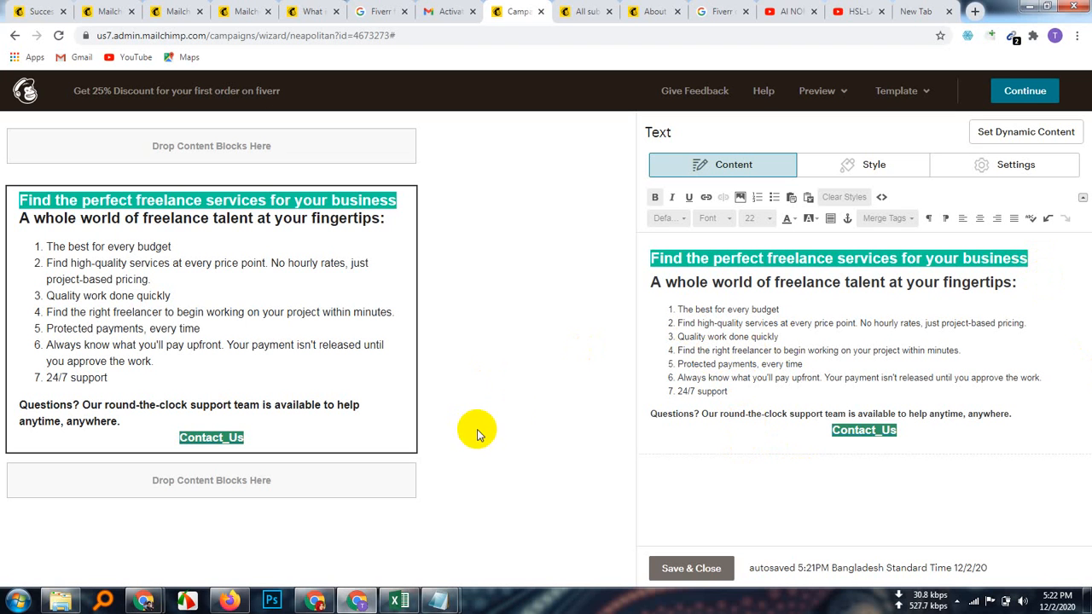
Step: Save & Close the text block, then open the Template dropdown
click(692, 568)
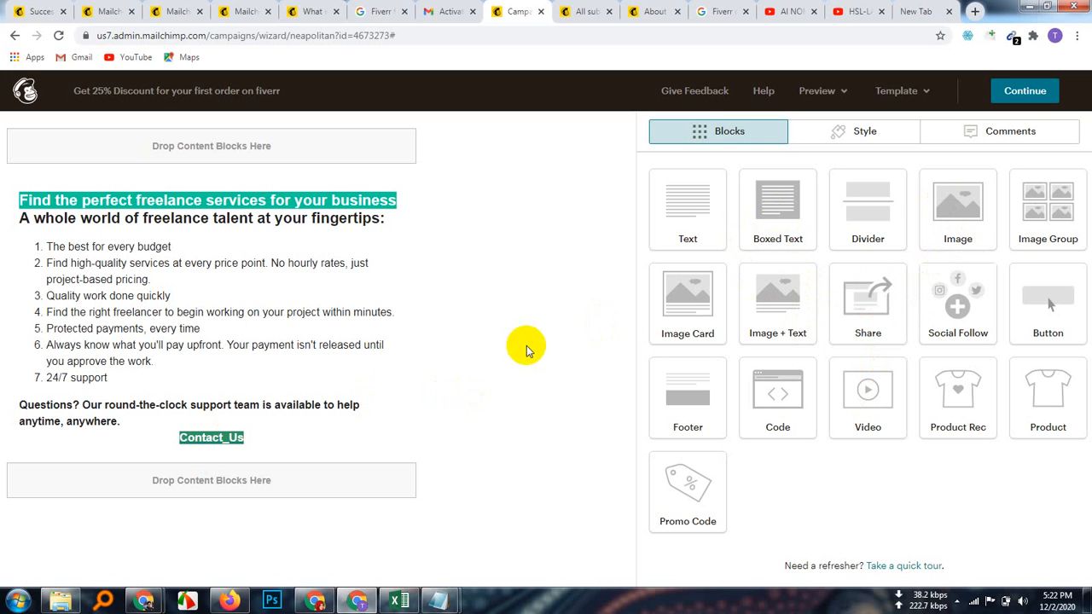
click(927, 93)
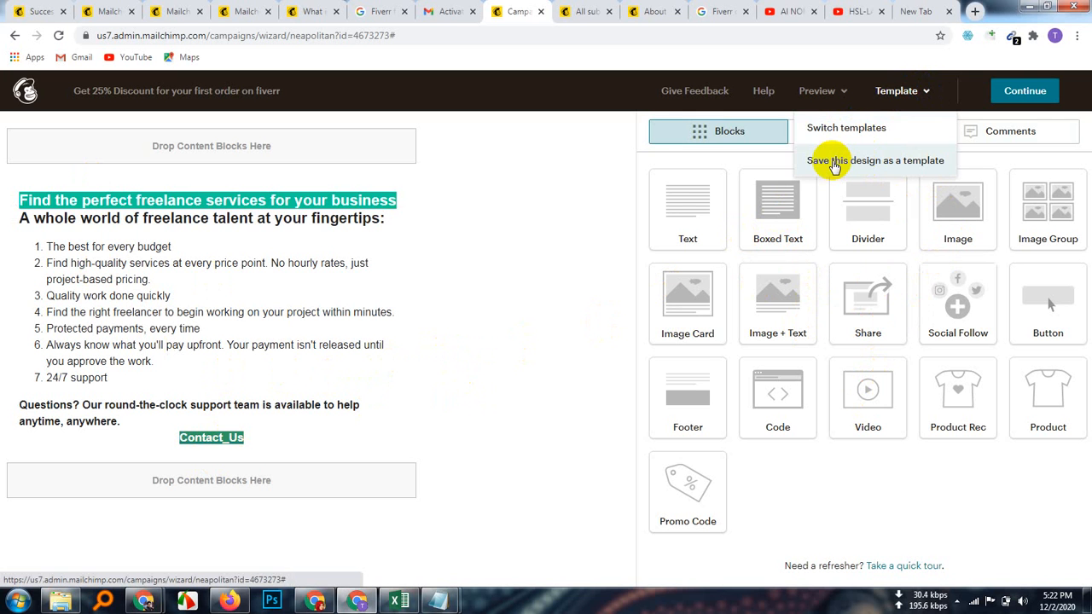
Step: Save the email design as a template named 'Fiverr Affiliate' and dismiss the Template Saved notice
click(857, 161)
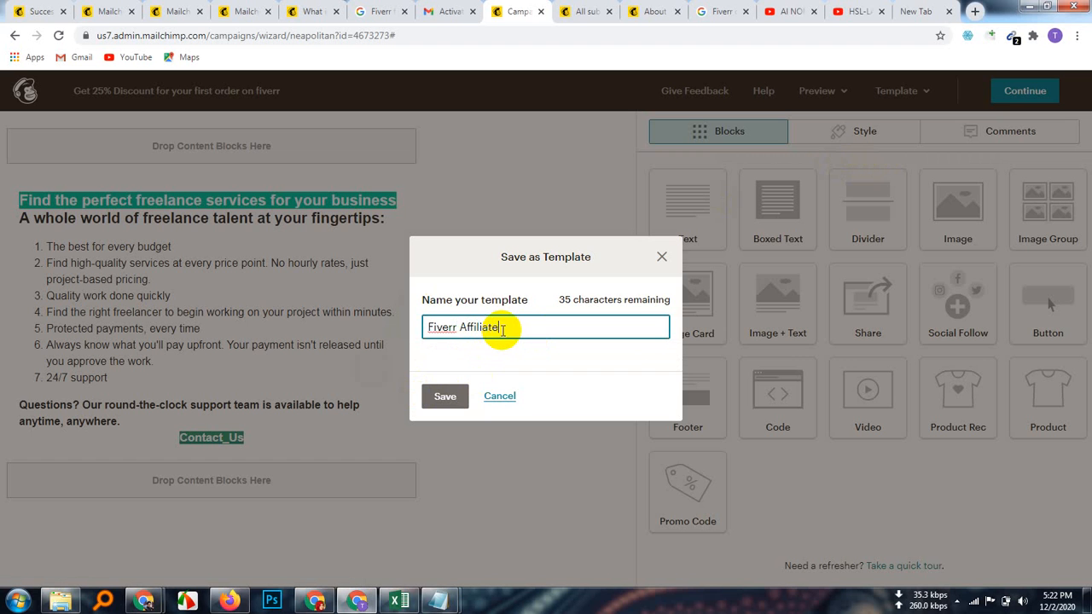
click(444, 397)
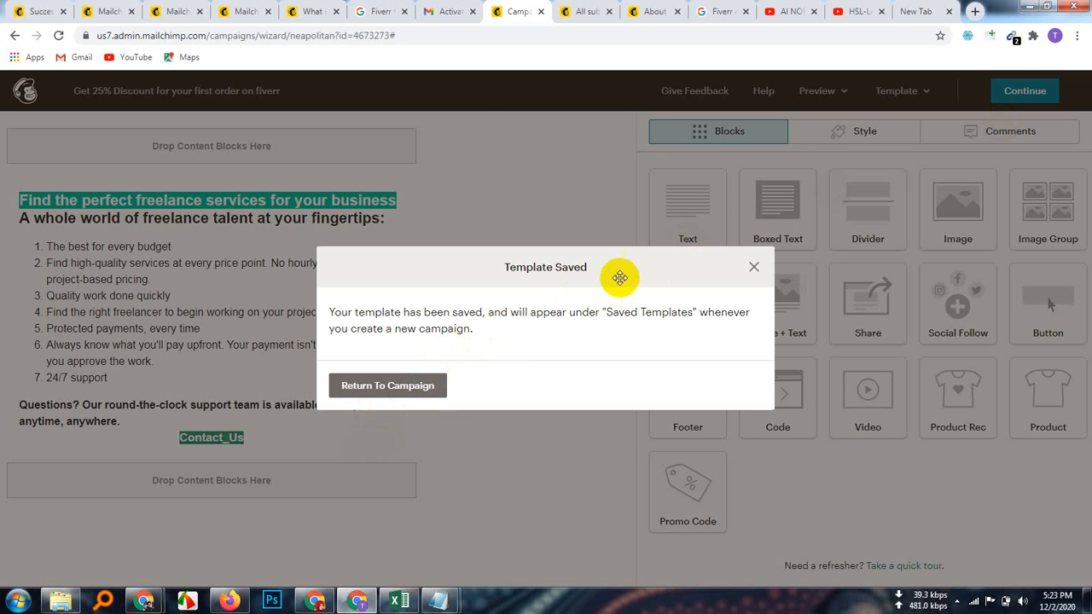
click(311, 13)
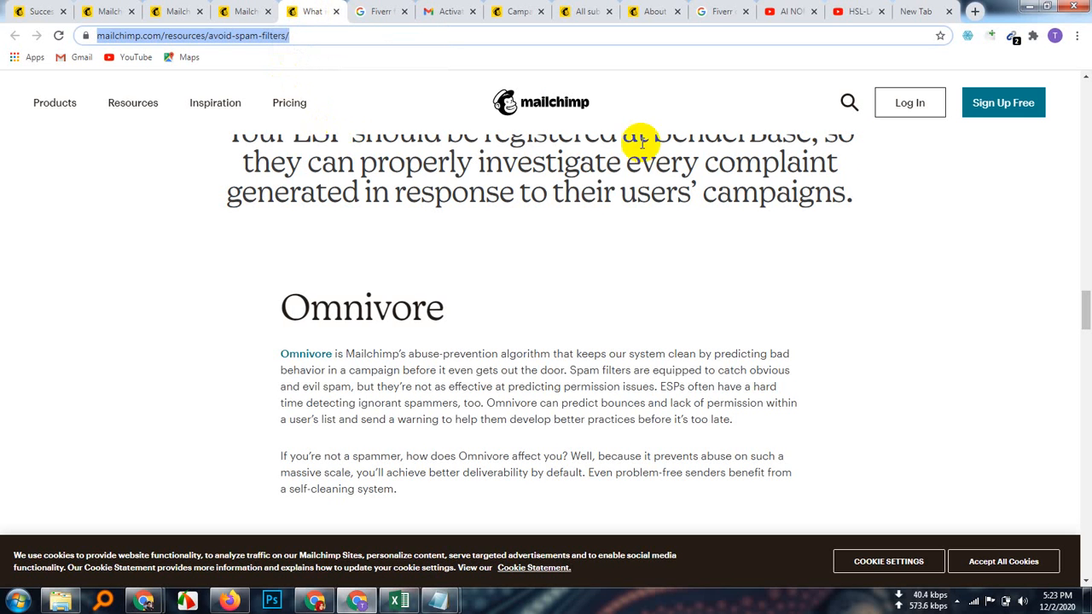
click(652, 11)
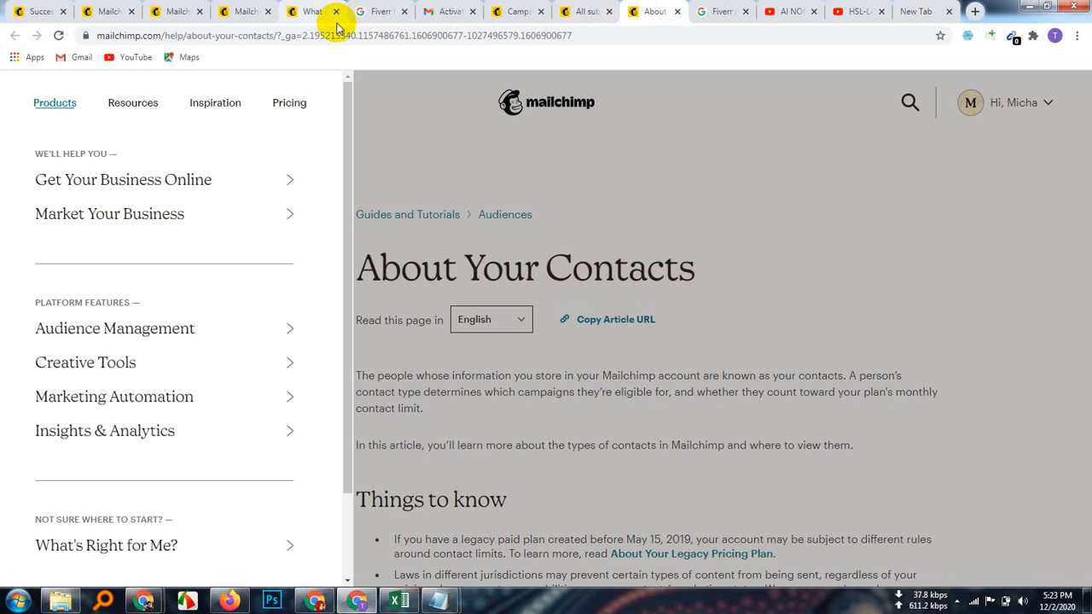
click(510, 12)
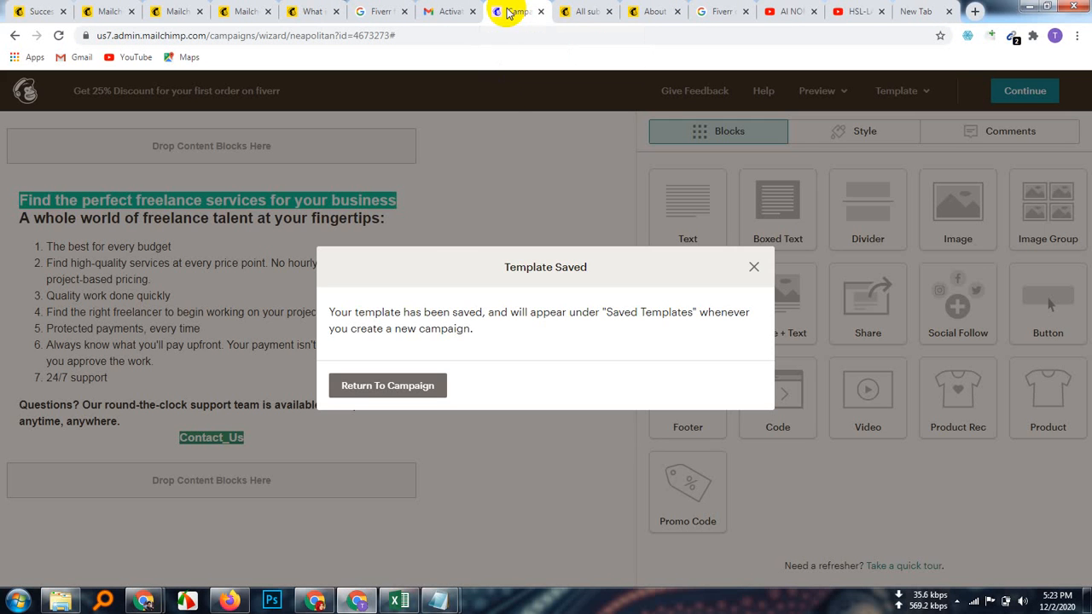
click(407, 388)
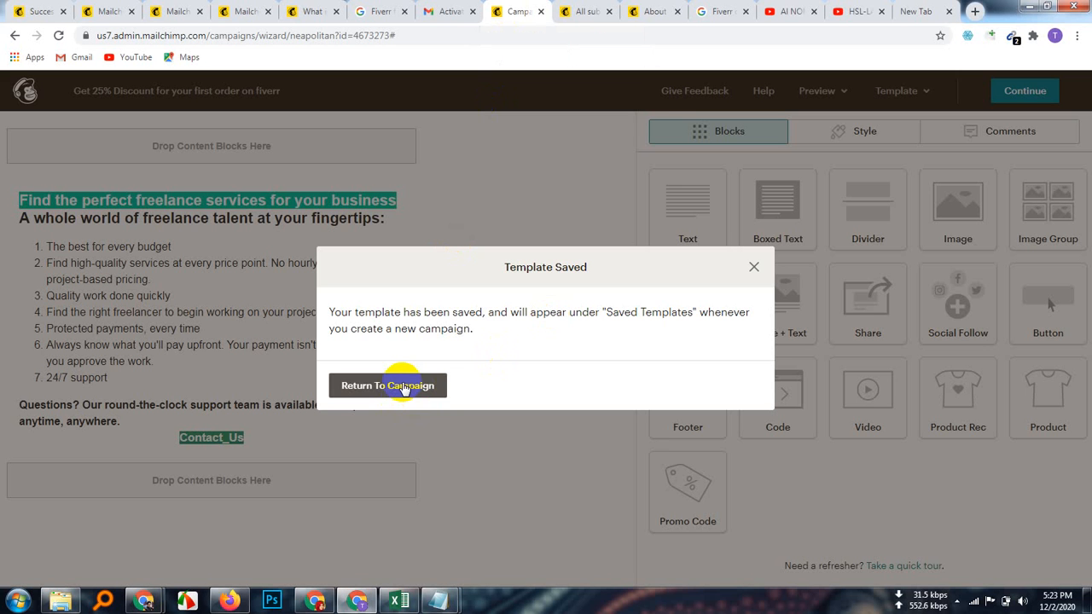
click(757, 271)
click(924, 99)
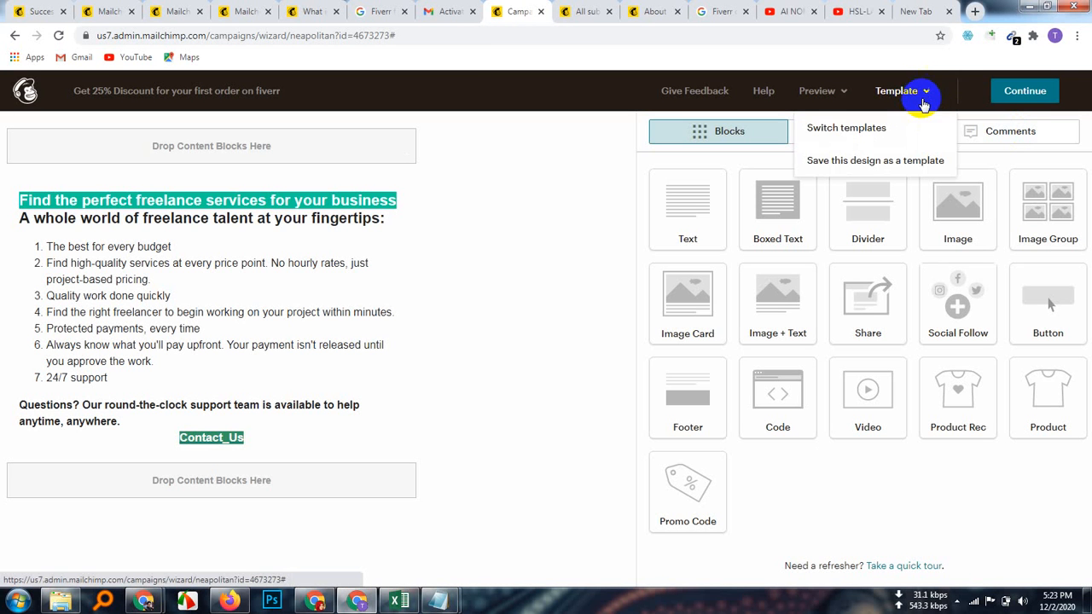
click(845, 136)
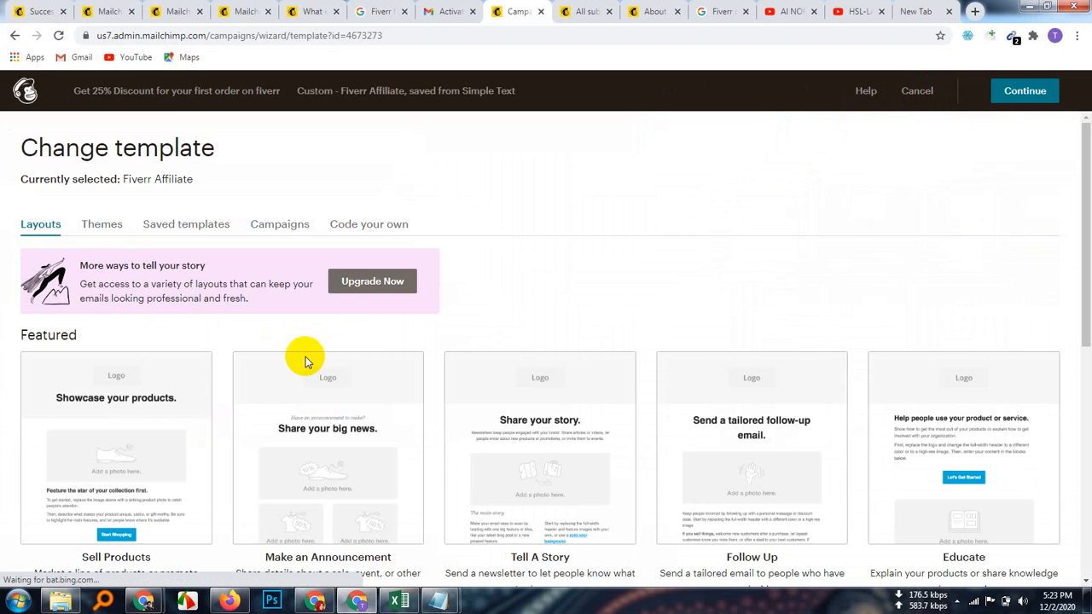
scroll(482, 482, down, 5)
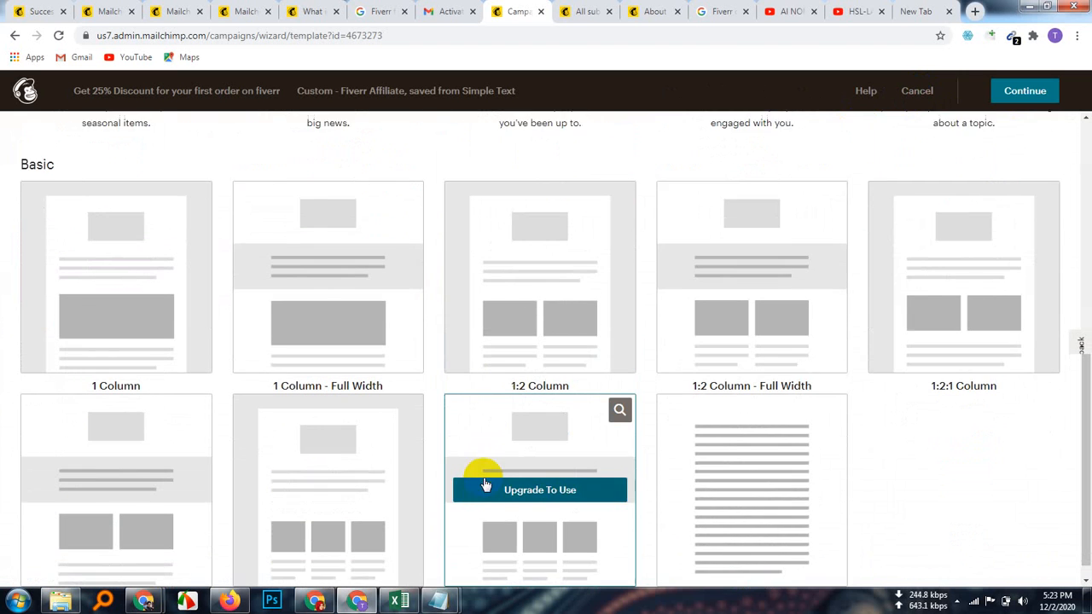
scroll(482, 482, up, 5)
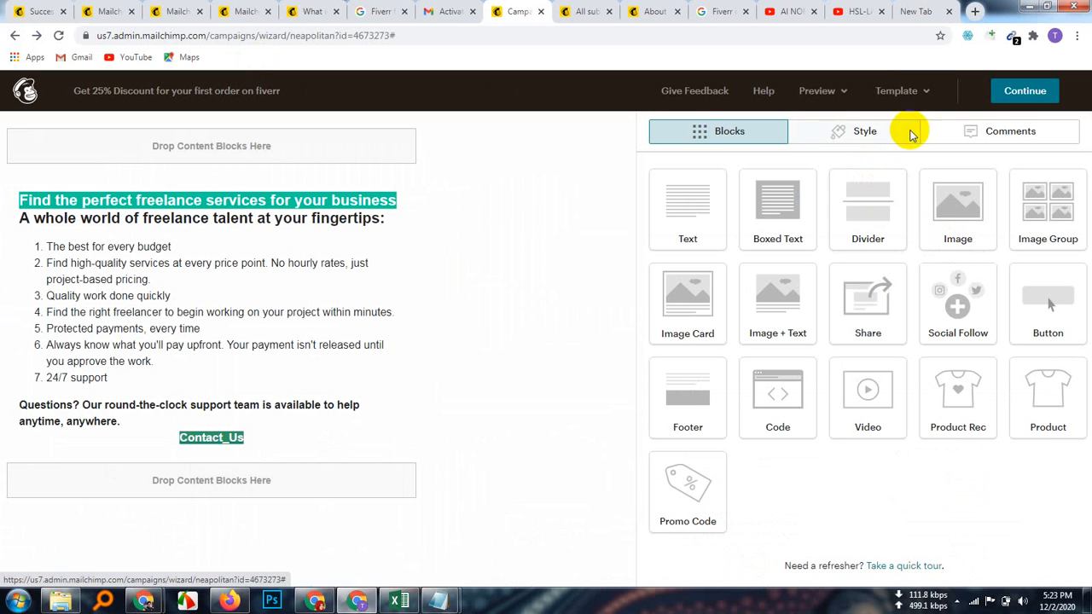
click(925, 93)
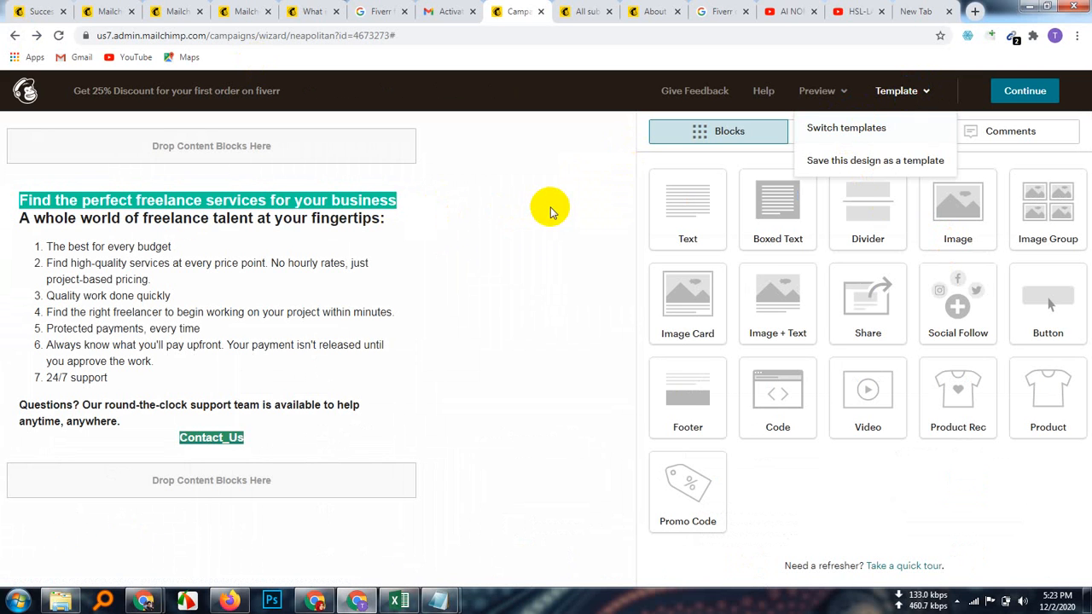
Step: Bring up the Send a Test dialog from Preview and focus its empty recipient field
click(844, 91)
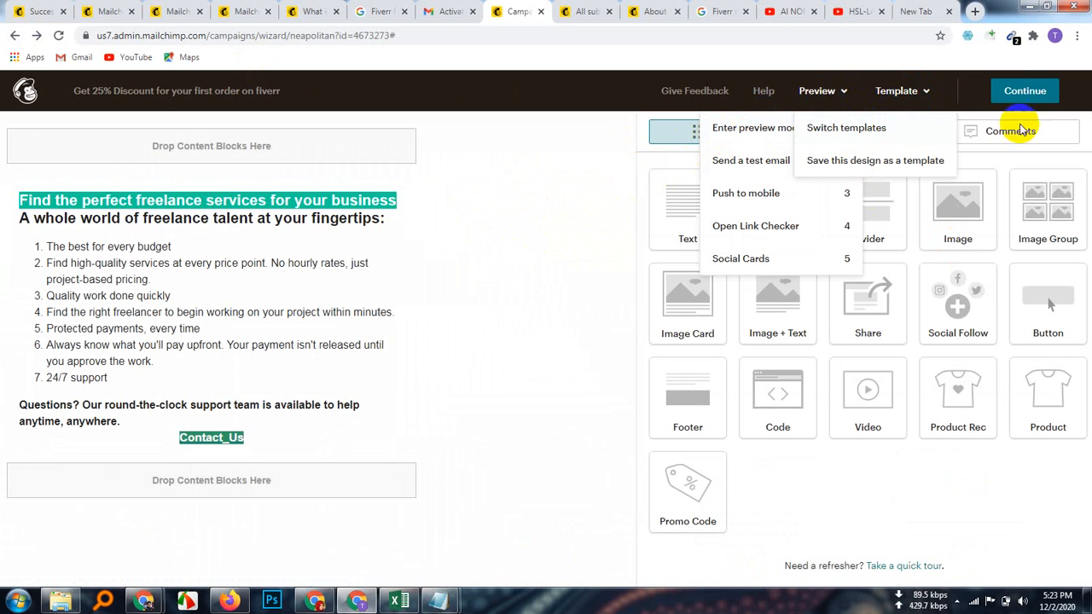
click(929, 94)
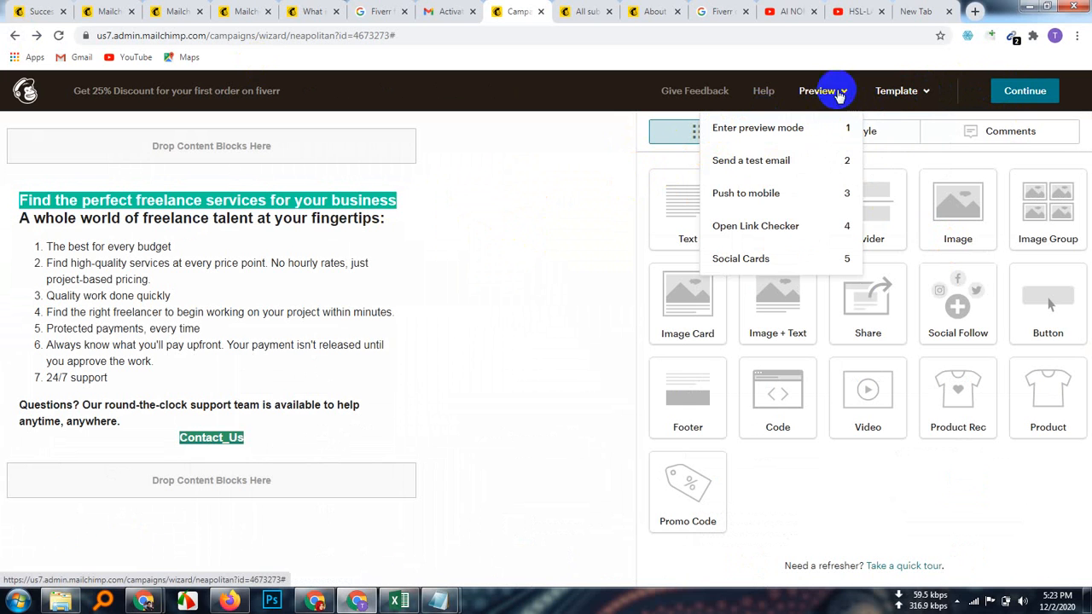
click(794, 162)
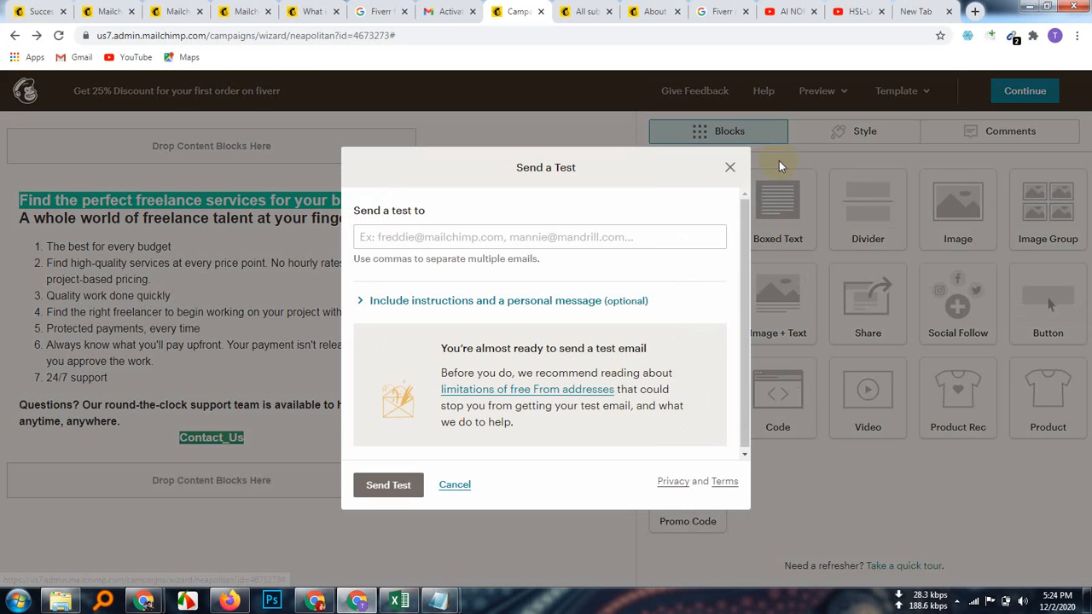
click(403, 238)
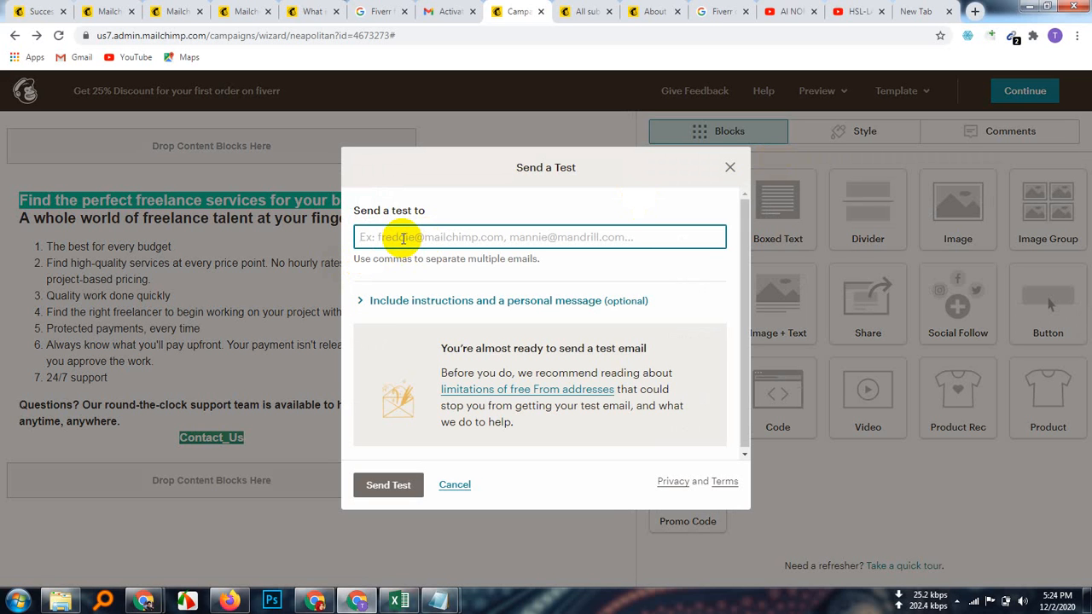
mouse_move(143, 600)
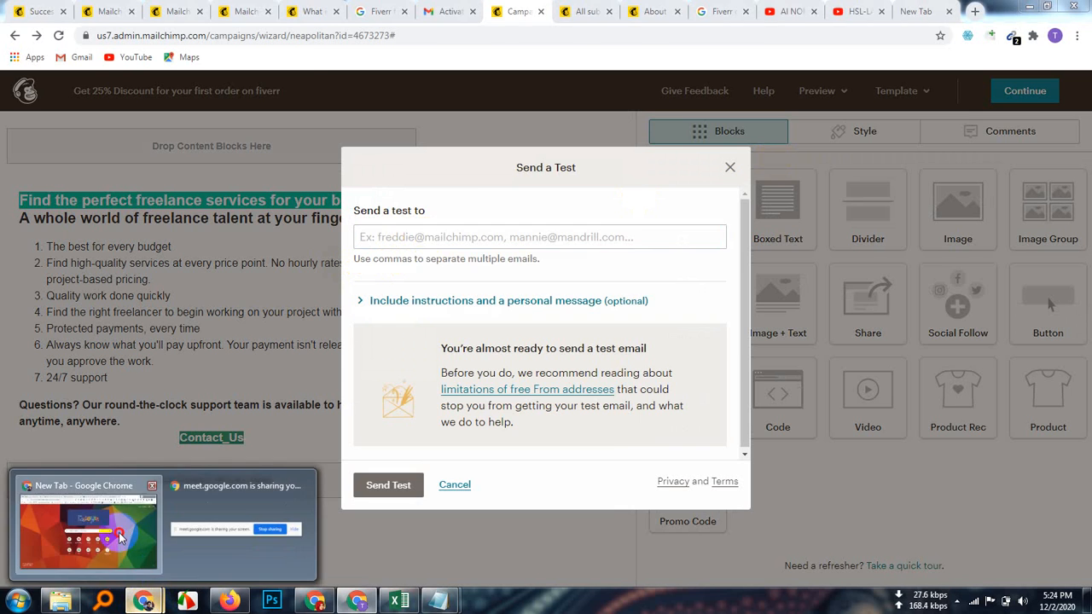
click(120, 536)
Step: Copy the first participant's email from the Meet chat into the 'Send a test to' field
click(89, 11)
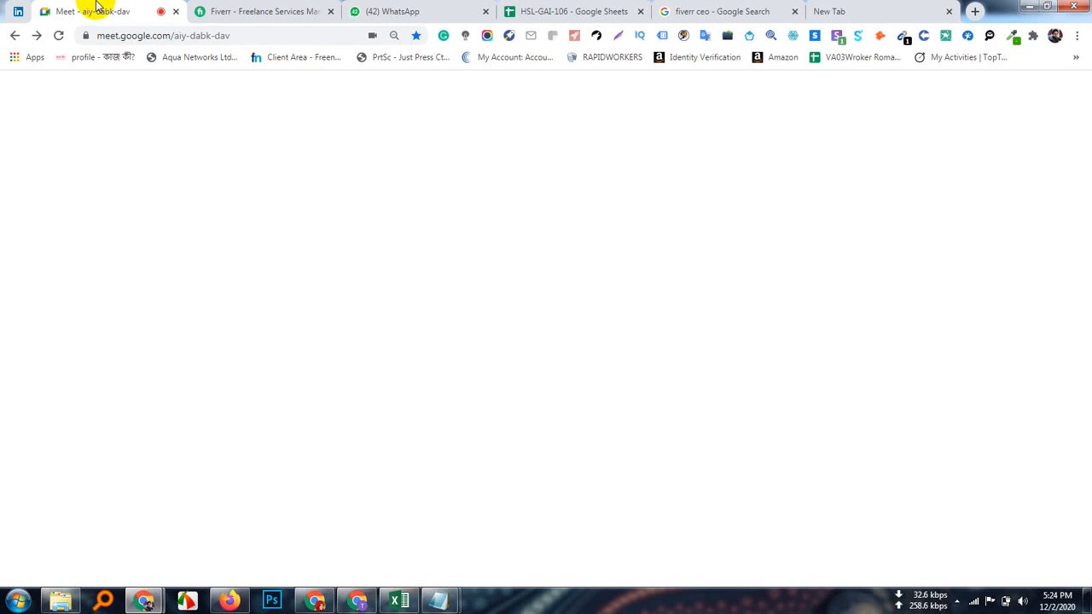
scroll(933, 456, down, 10)
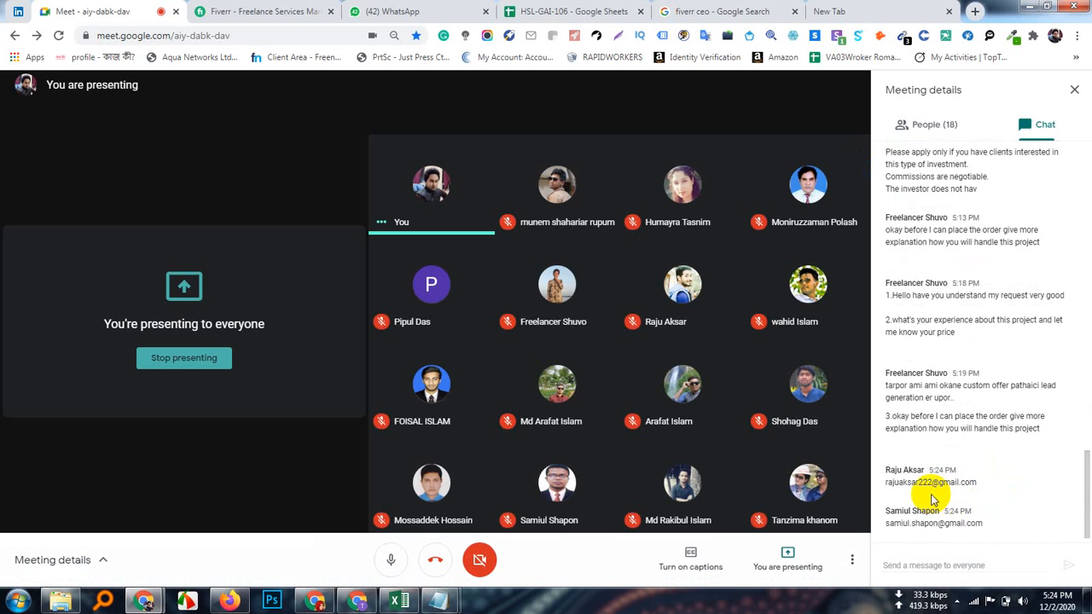
drag(930, 483, 976, 483)
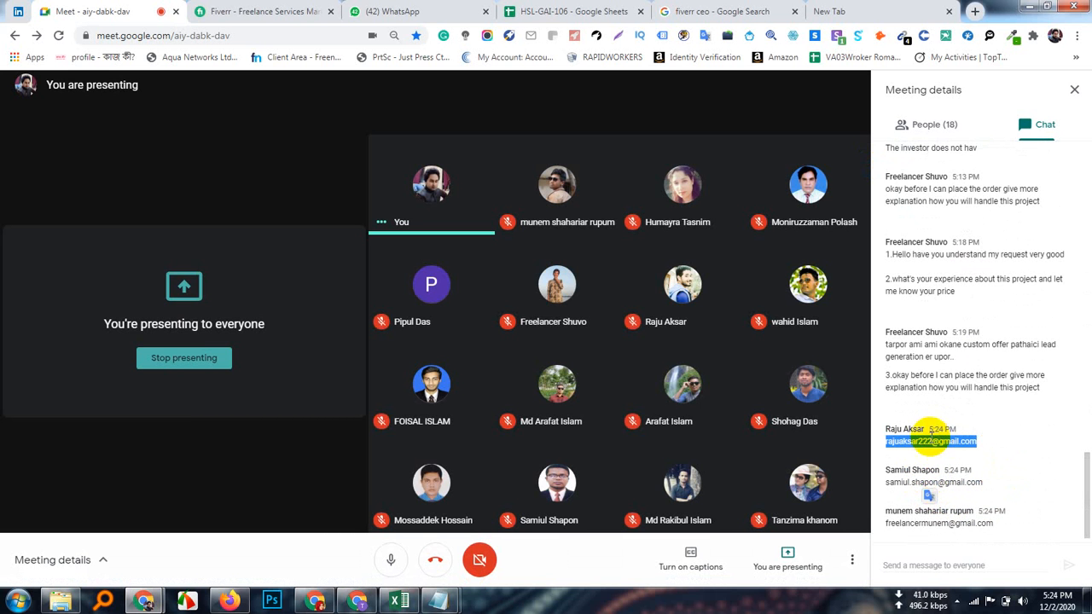
right_click(927, 441)
click(1036, 467)
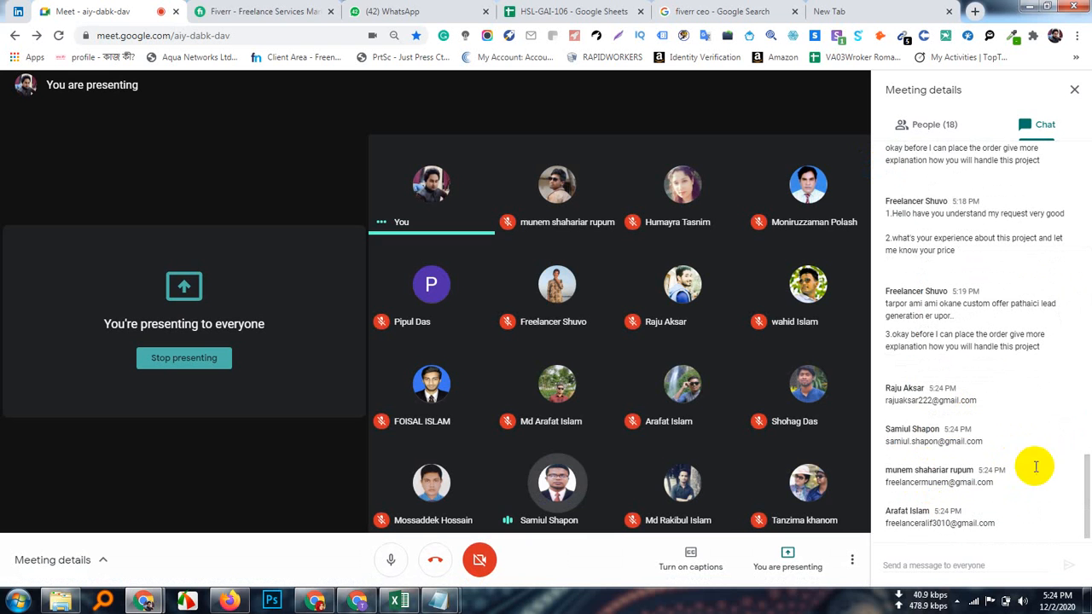
triple_click(931, 400)
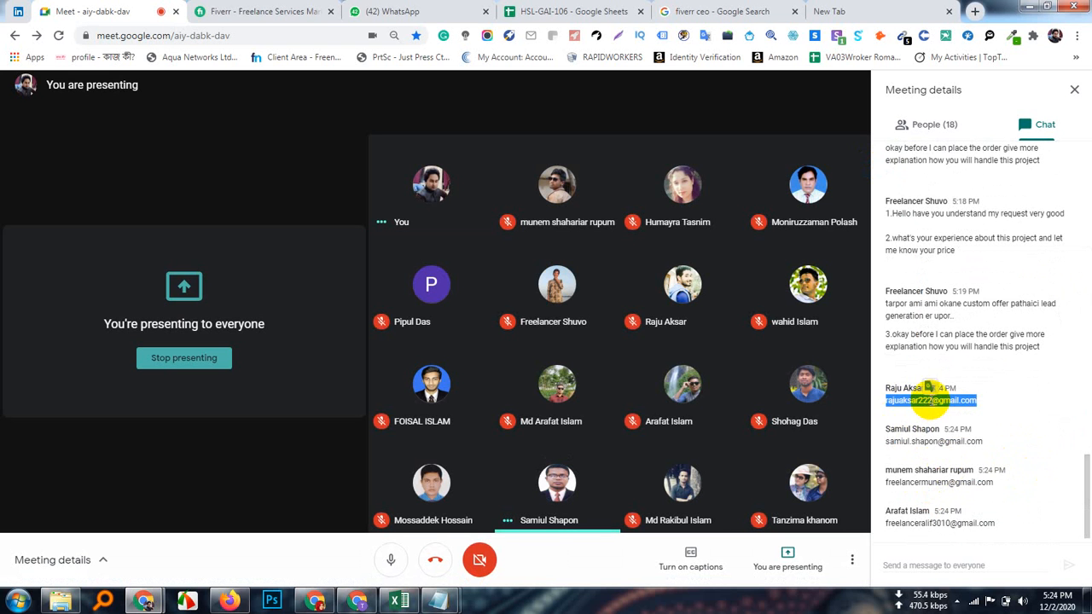
right_click(934, 402)
click(896, 409)
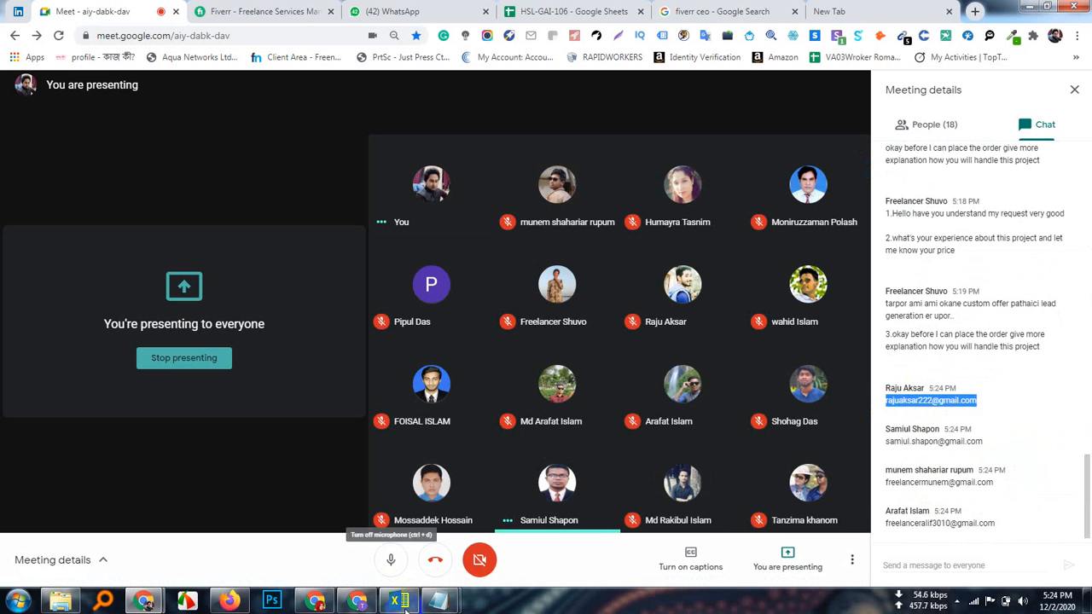
click(356, 602)
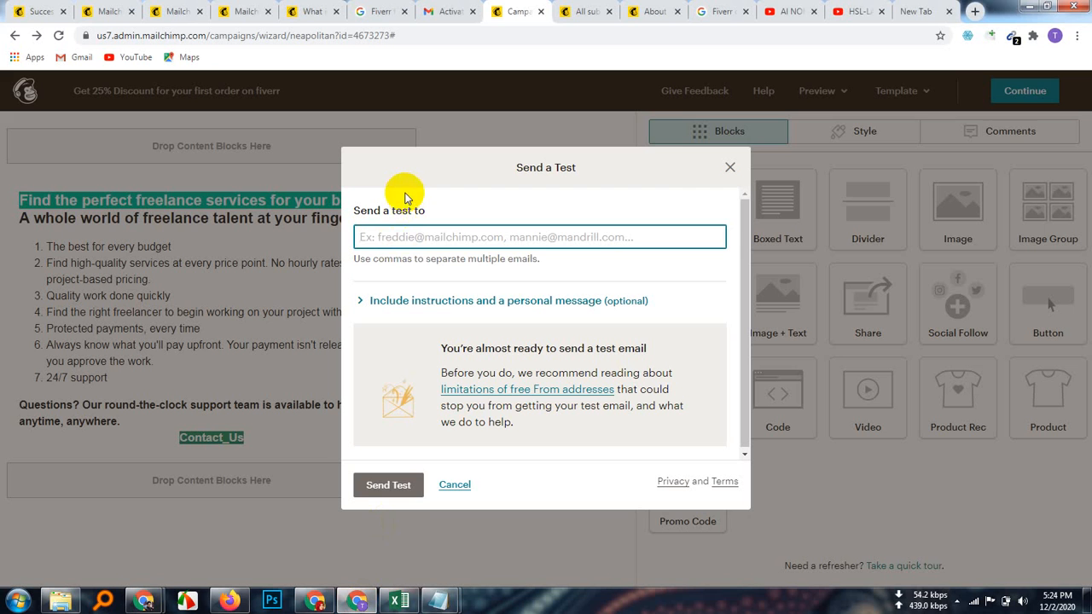
right_click(387, 239)
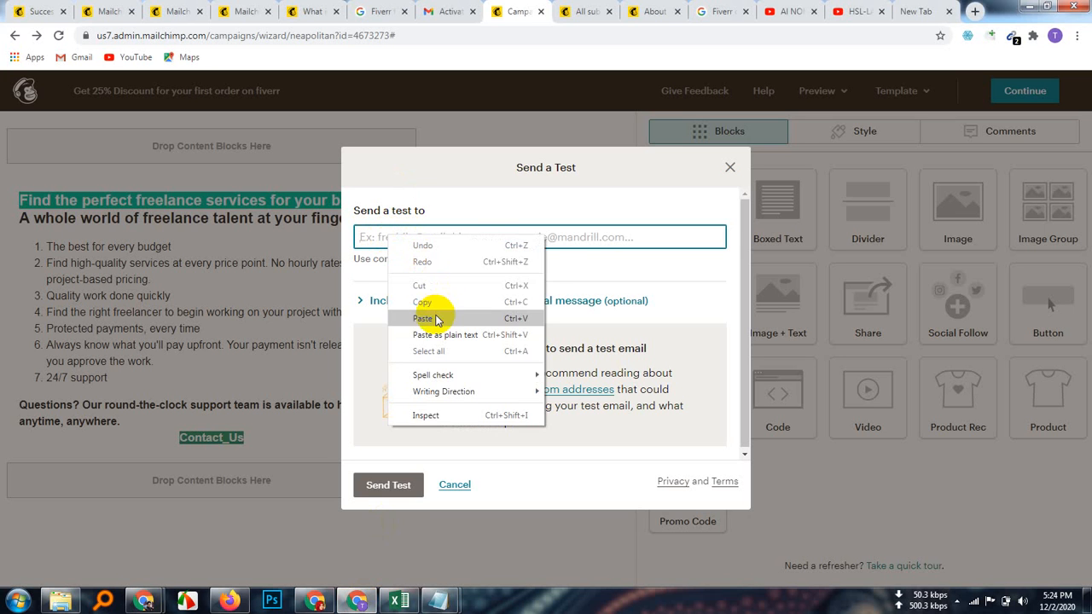
click(431, 317)
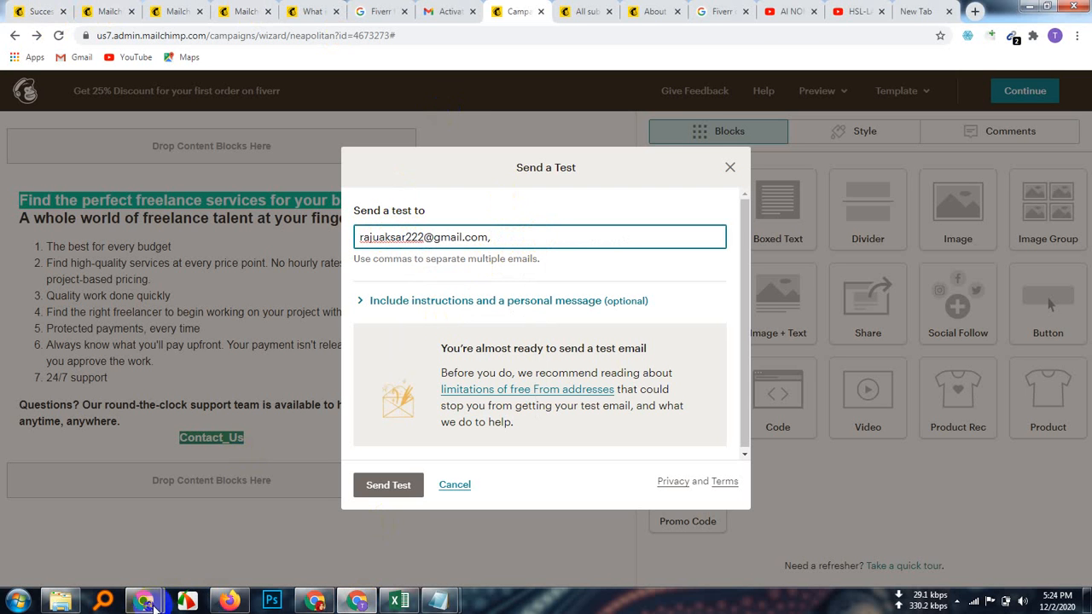
Step: Paste a second participant's email after the first, comma-separated, and send the test
mouse_move(144, 601)
click(101, 548)
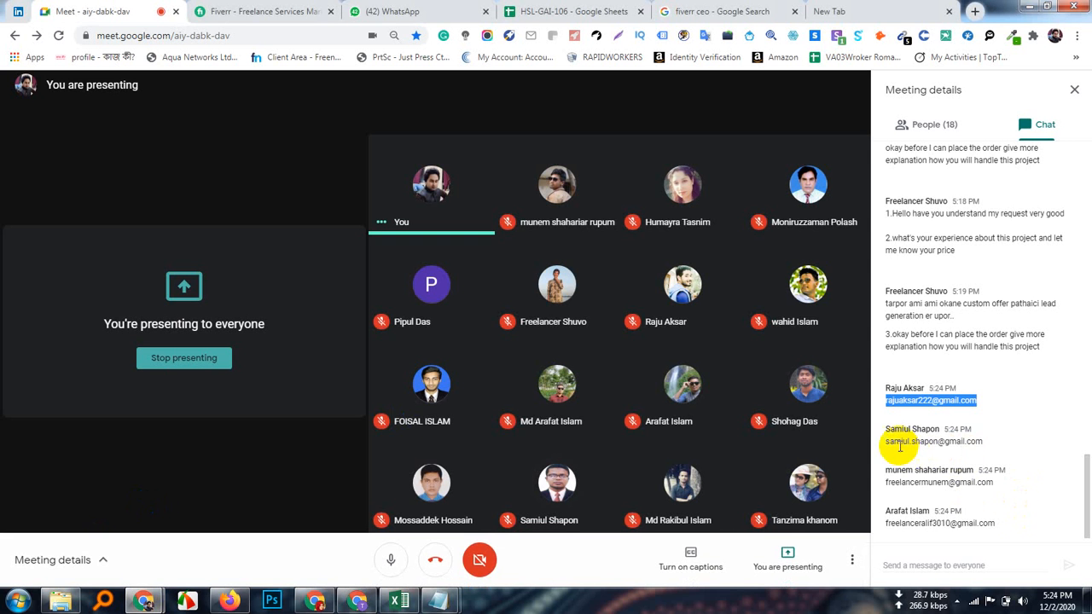
drag(885, 441, 998, 441)
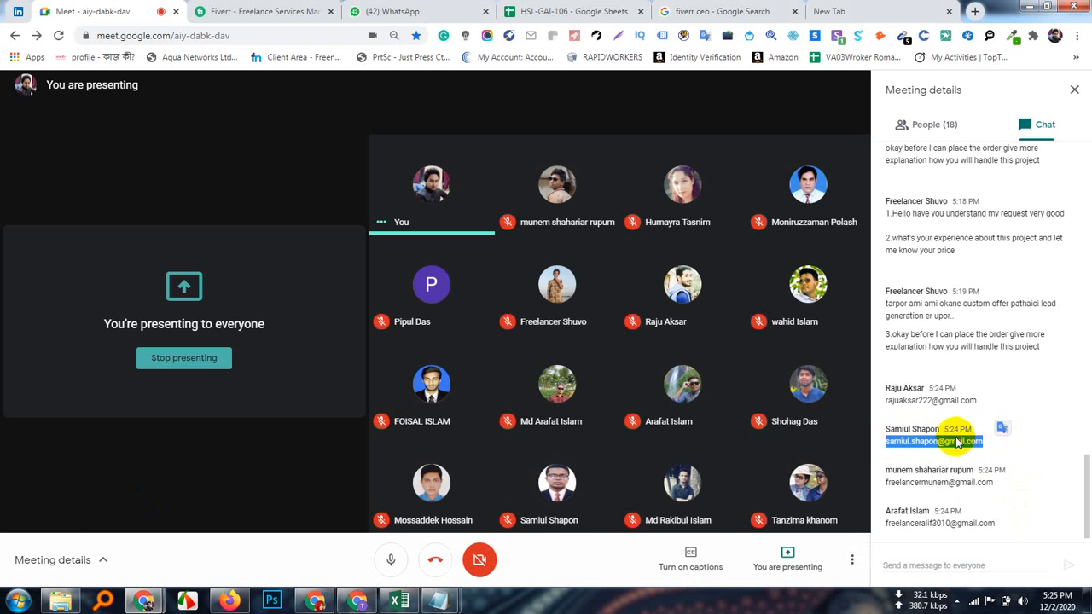
right_click(955, 439)
click(927, 448)
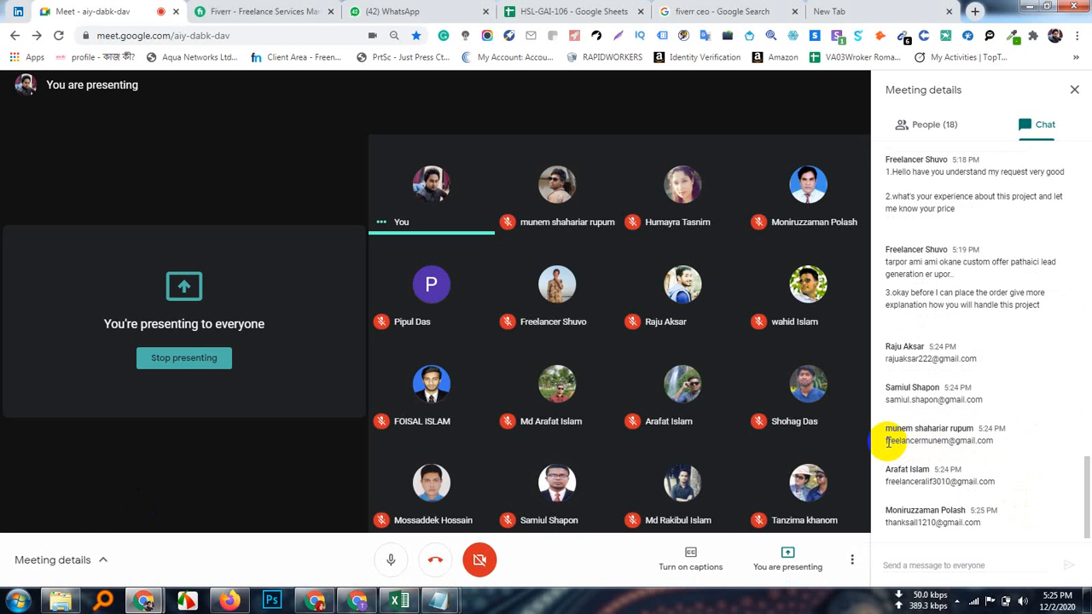
drag(885, 441, 997, 450)
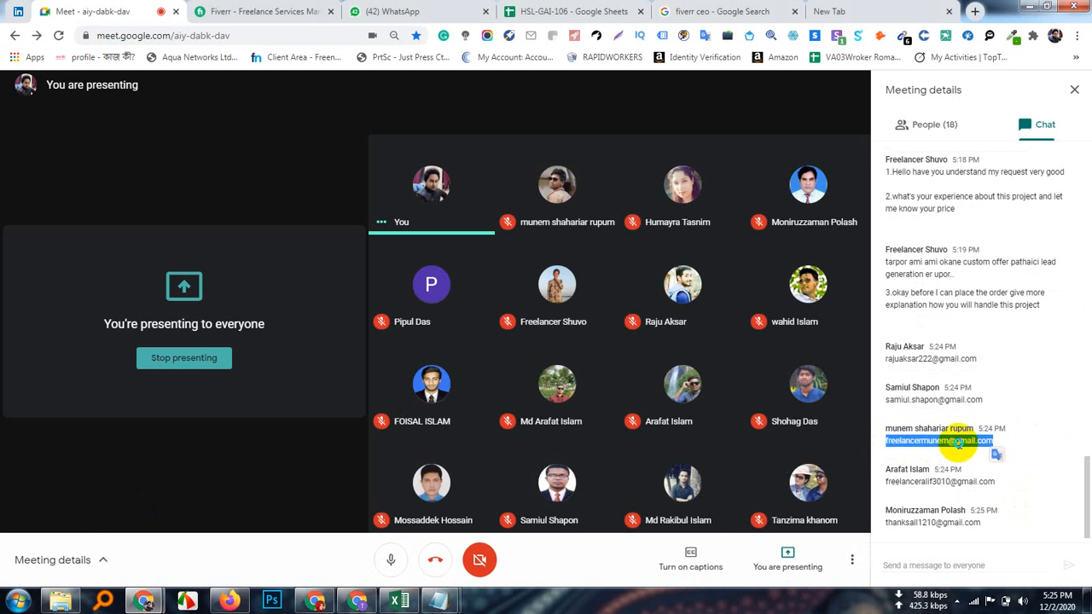
right_click(958, 440)
click(841, 456)
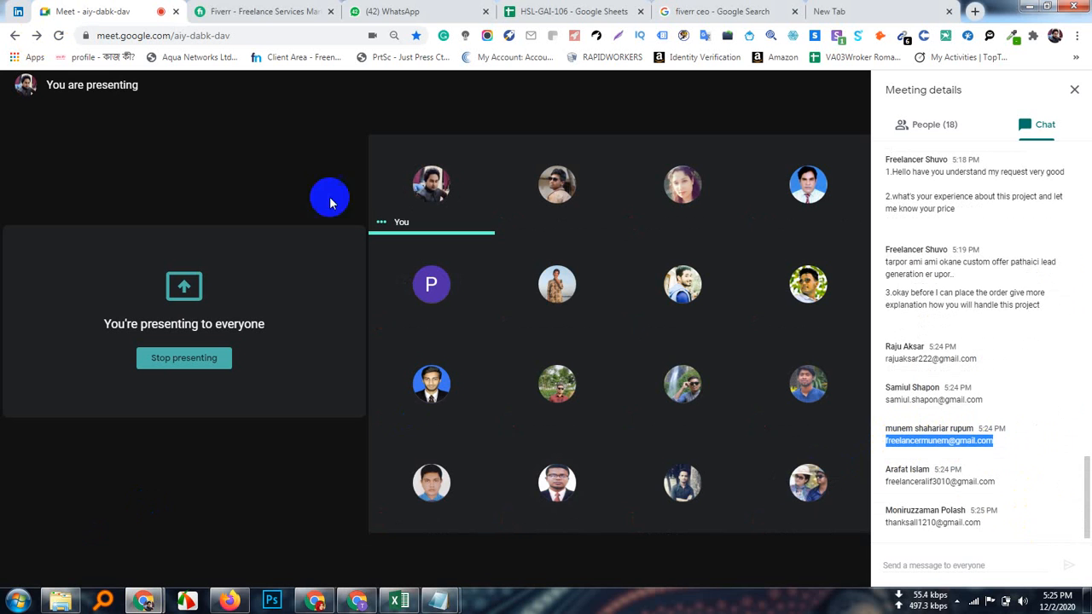
mouse_move(150, 593)
click(137, 529)
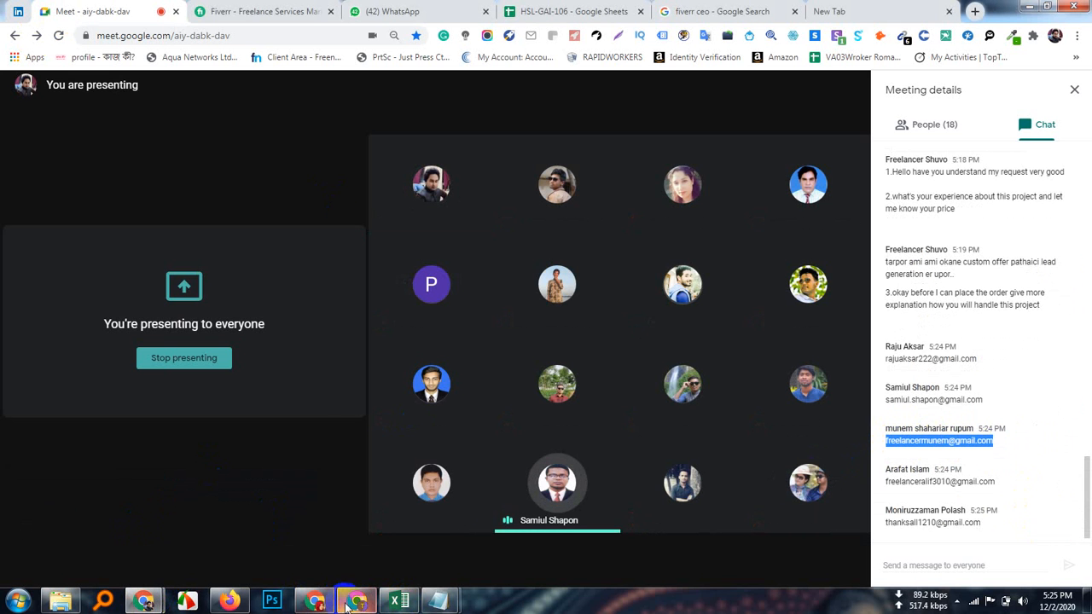
click(309, 603)
right_click(517, 239)
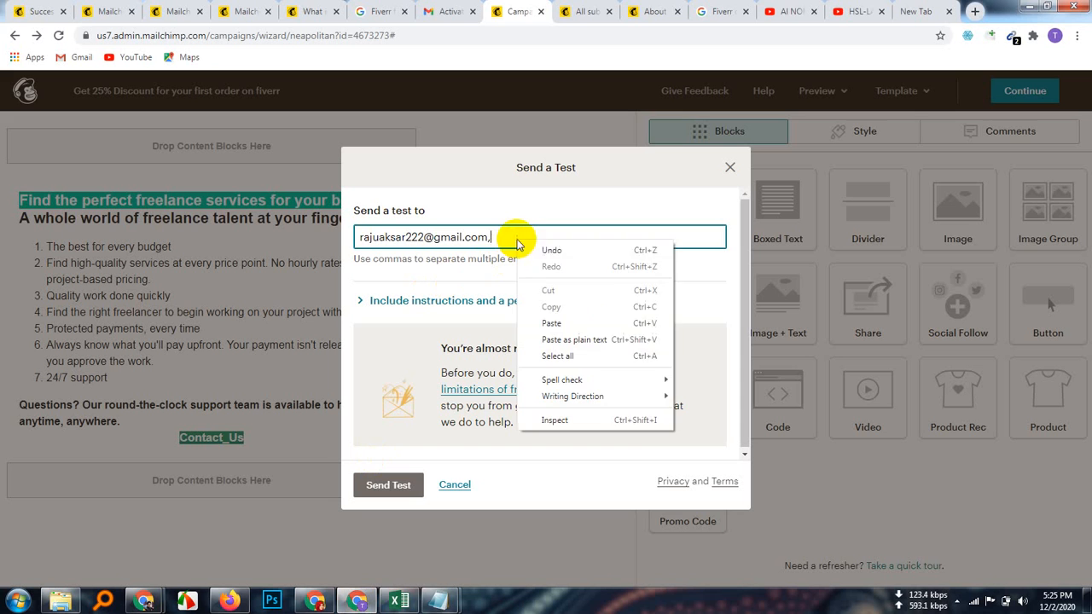
click(565, 317)
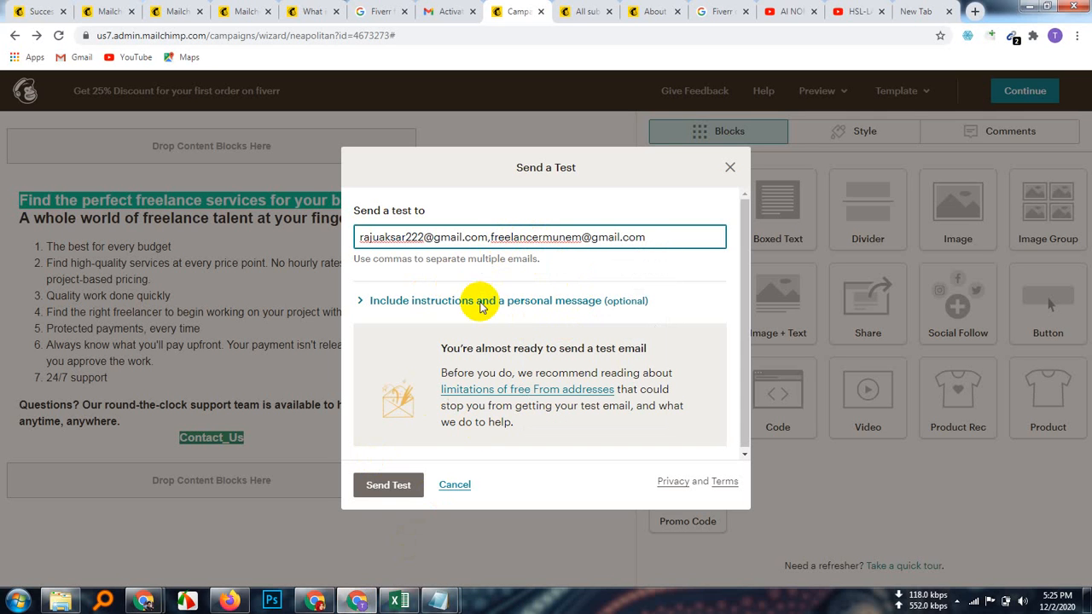
click(380, 485)
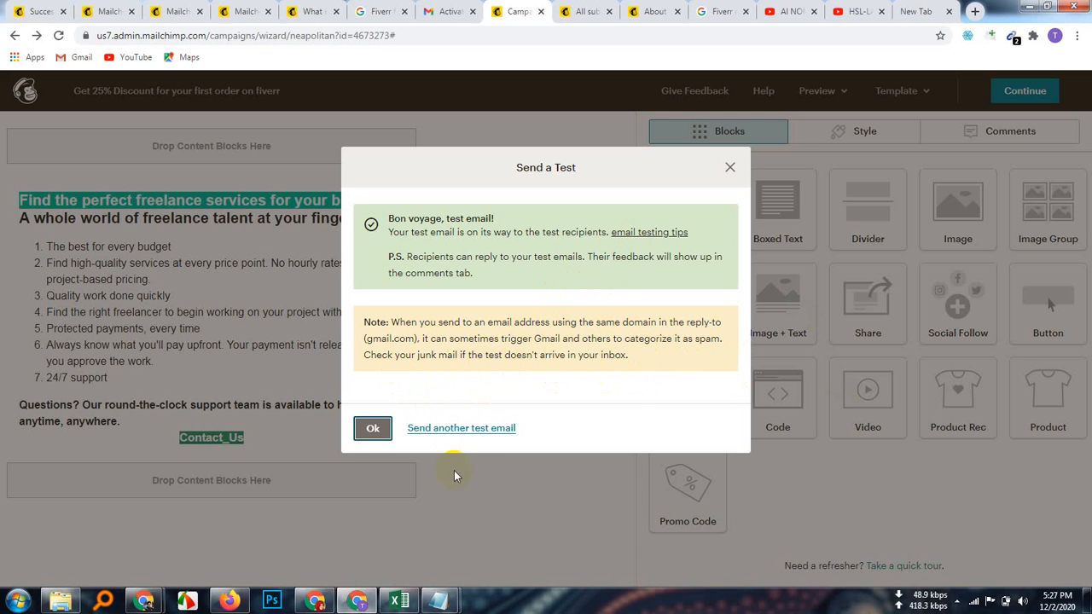
Step: Close the 'Bon voyage' test-sent confirmation to return to the email designer
click(727, 170)
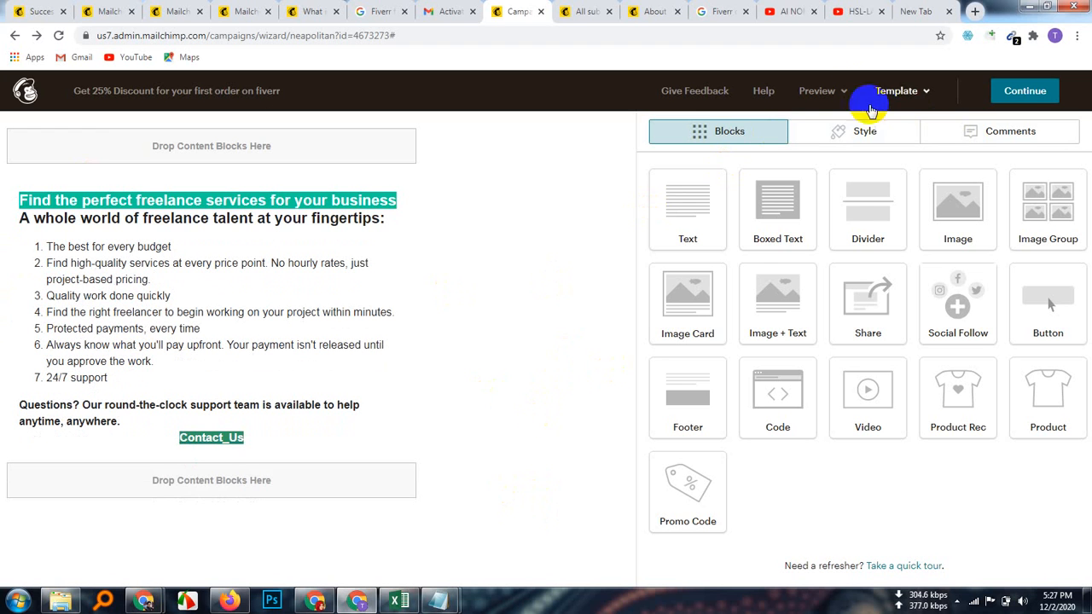
Step: Continue to the checklist and review To, From, Subject, Content and Settings & Tracking for 22 recipients
click(843, 92)
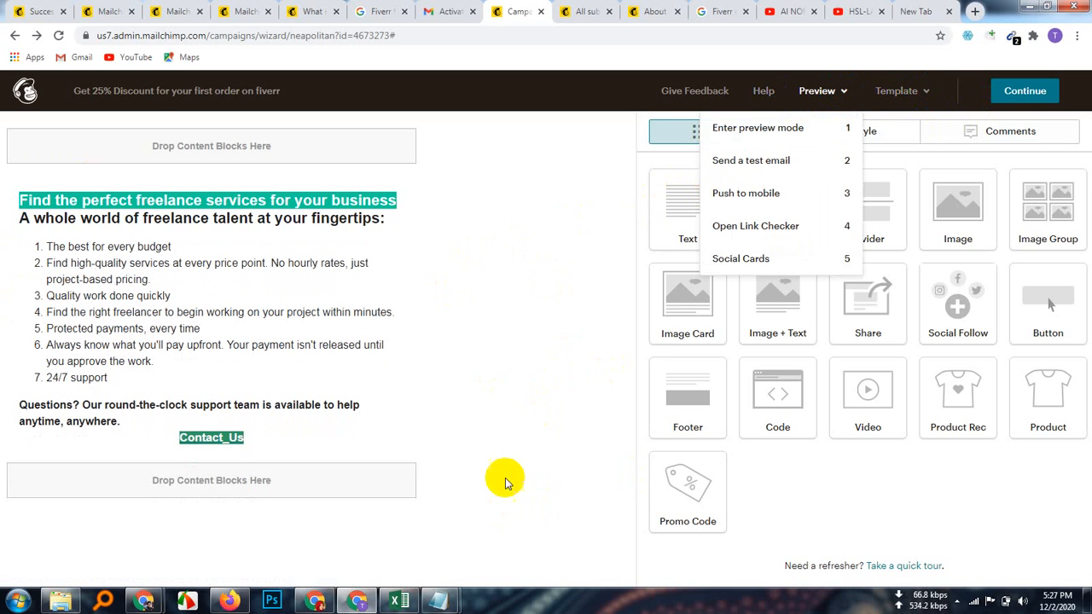
click(1031, 92)
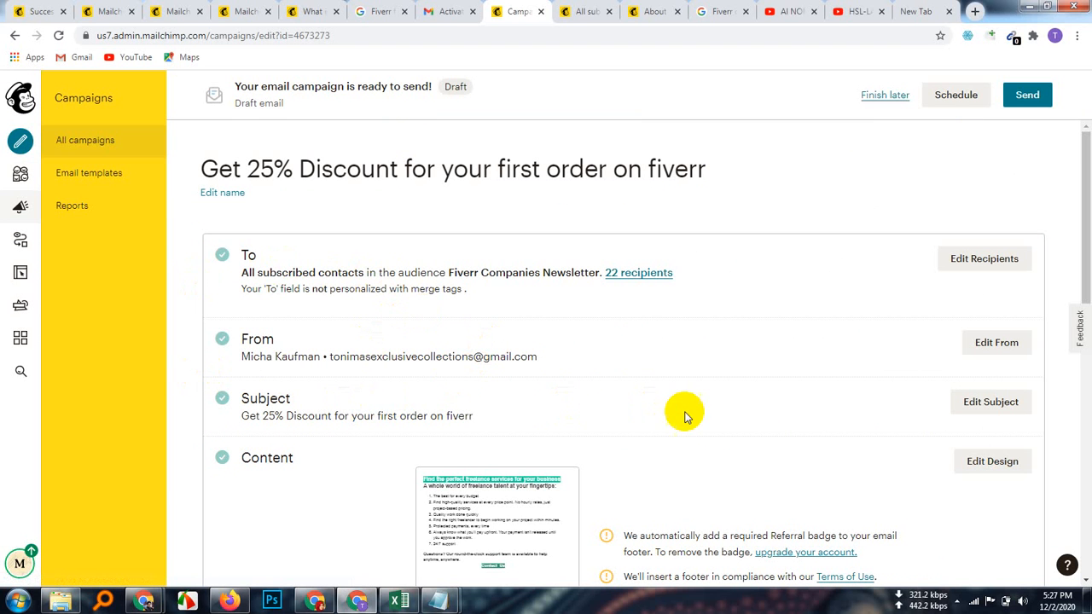
scroll(538, 502, down, 1)
scroll(640, 401, down, 2)
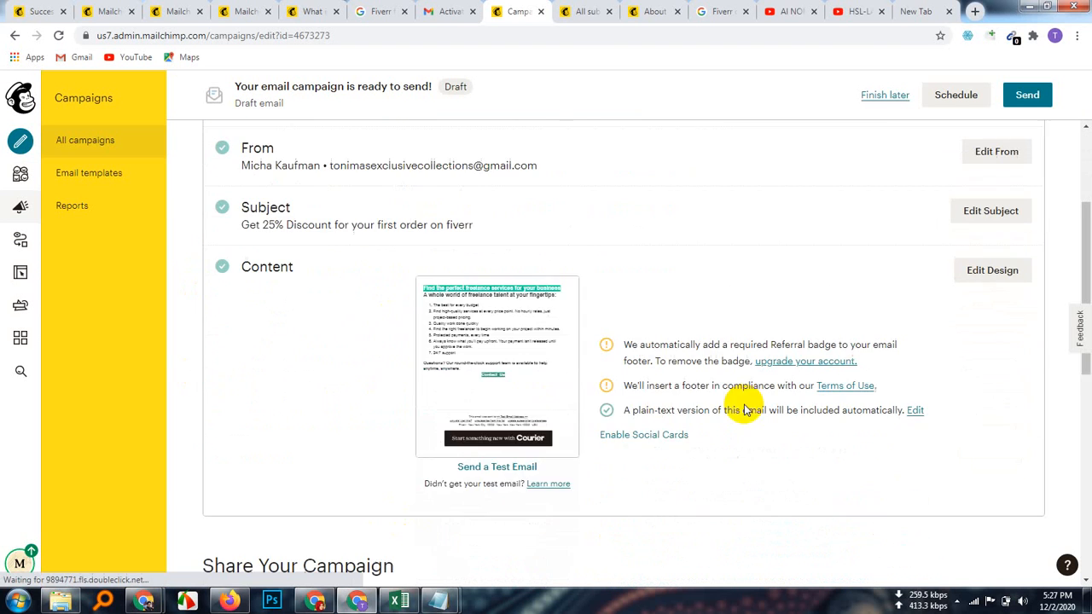
mouse_move(500, 350)
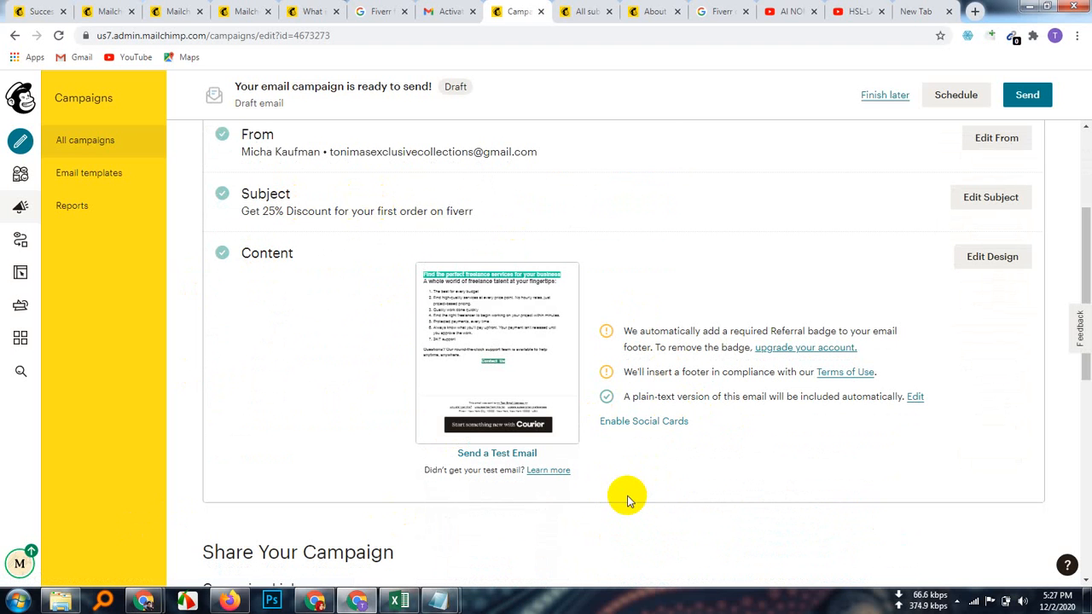
scroll(628, 499, up, 1)
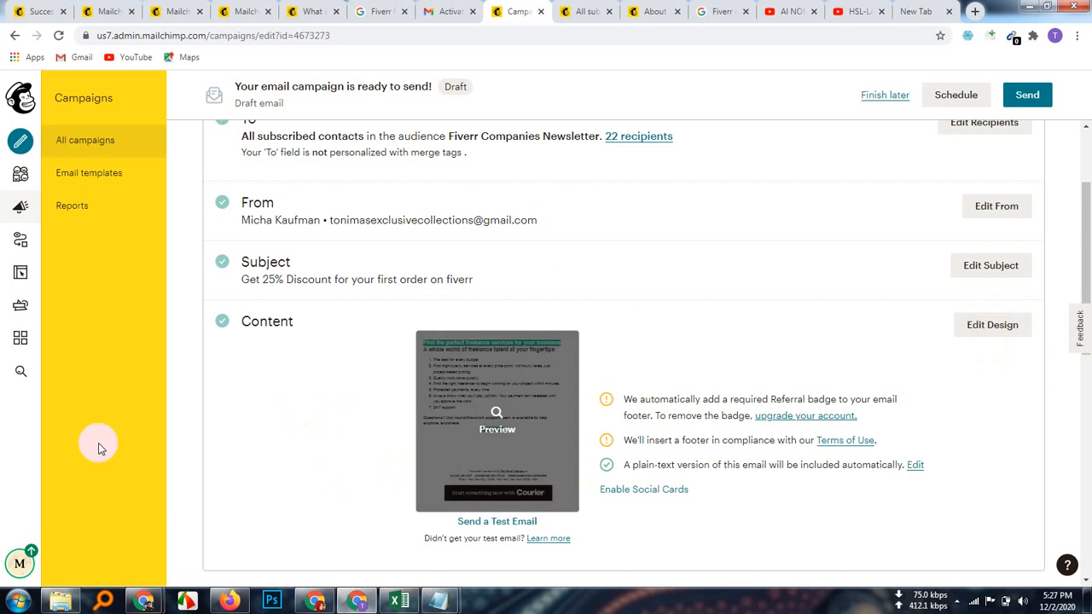
scroll(632, 476, down, 4)
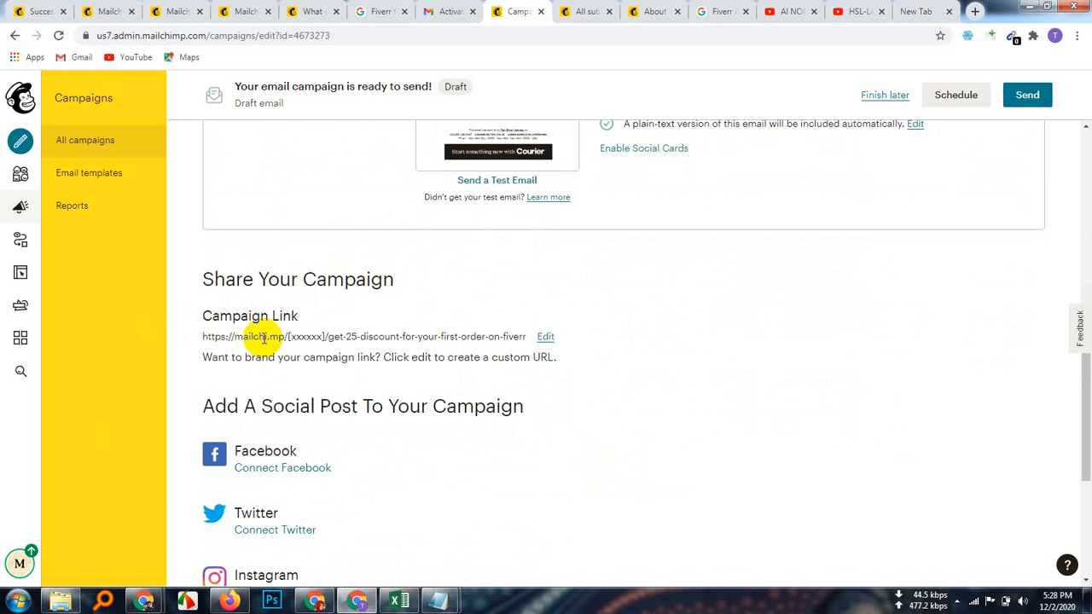
scroll(307, 498, down, 1)
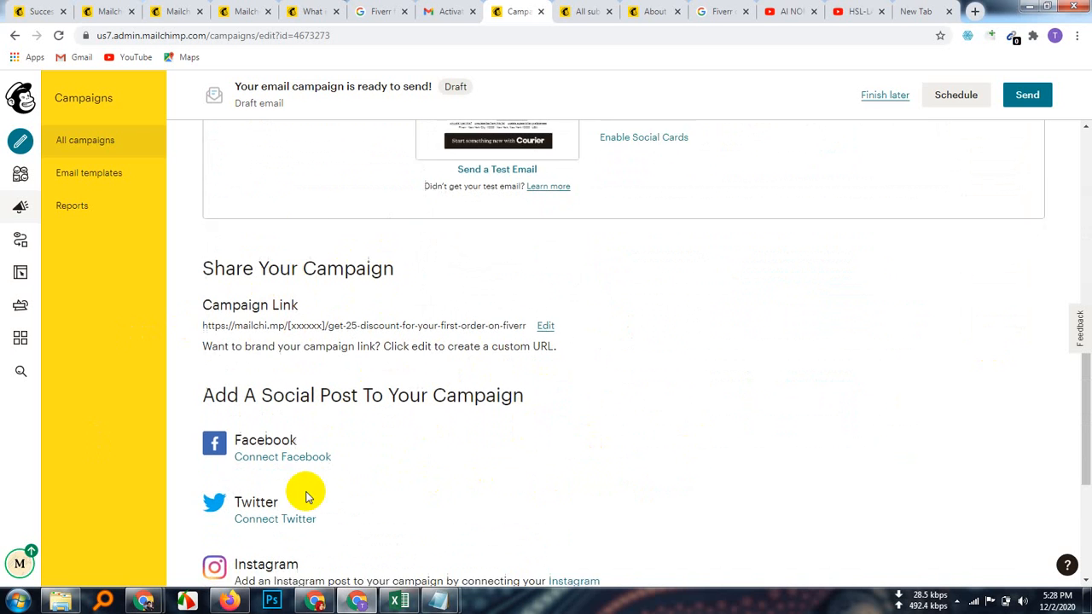
scroll(410, 432, down, 3)
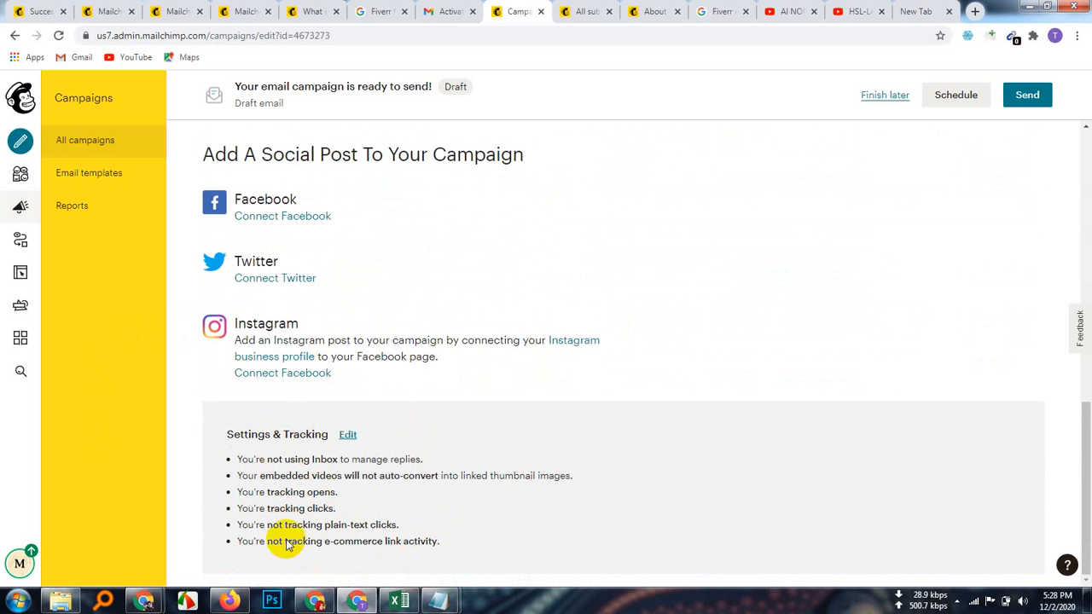
scroll(753, 500, up, 10)
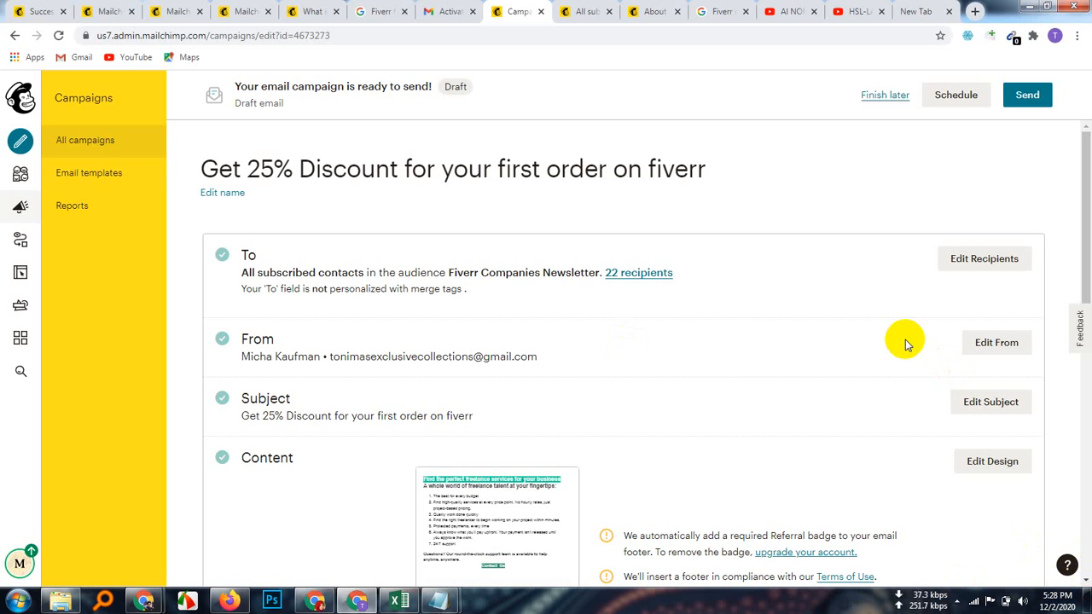
Step: Send the campaign to the 22 subscribers, then open its web link in a new tab
click(1028, 94)
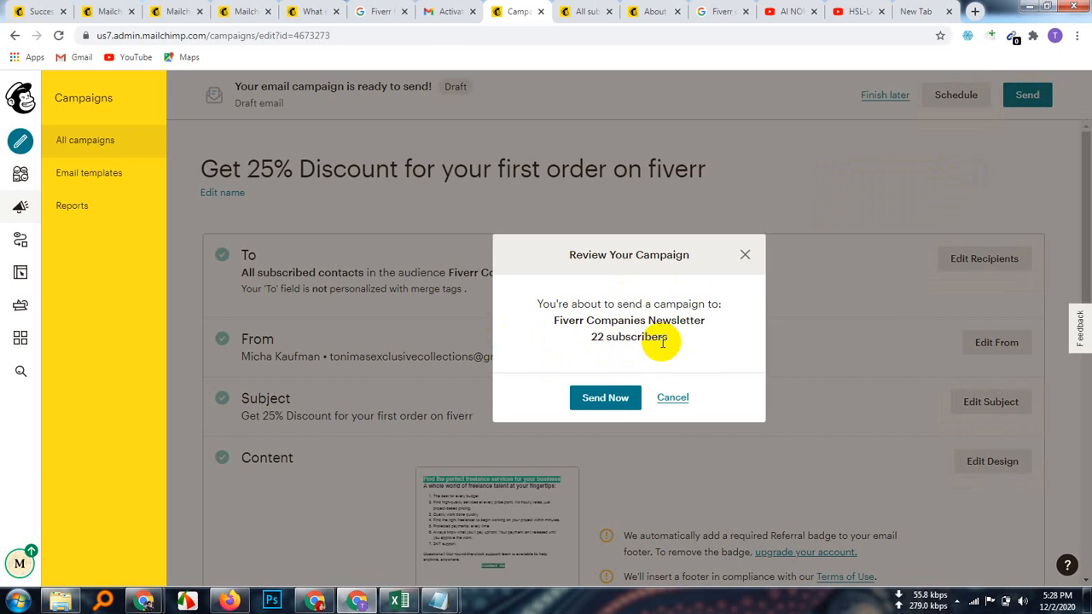
click(605, 399)
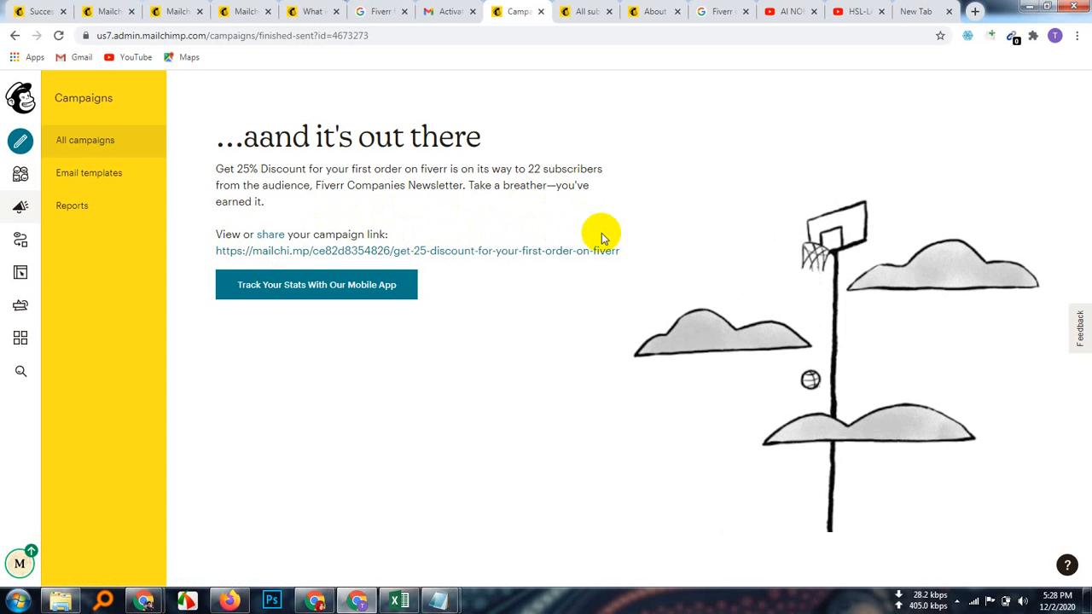
drag(623, 249, 215, 246)
right_click(547, 255)
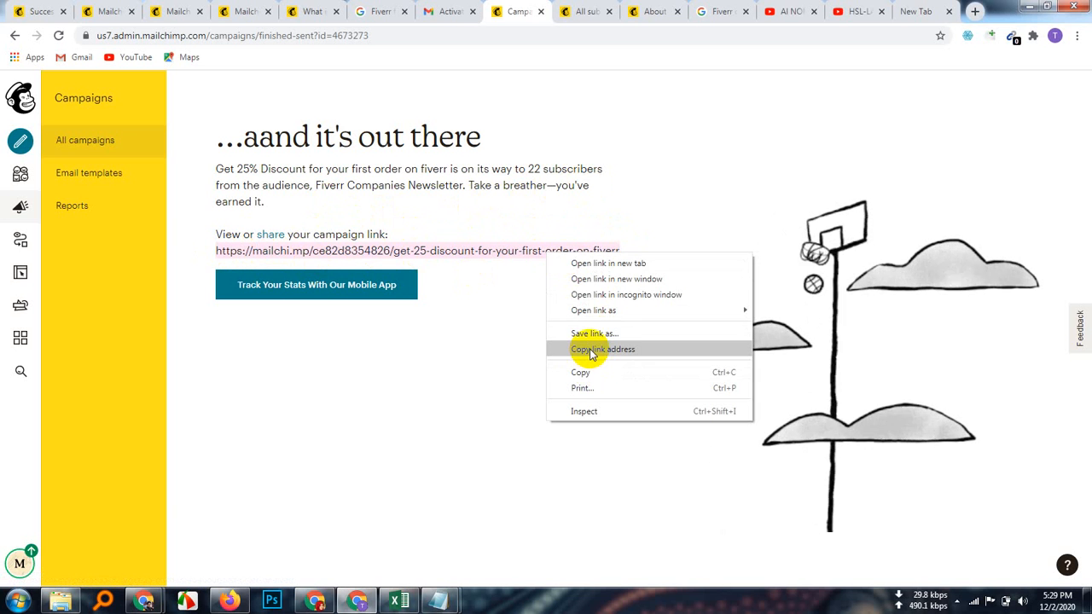
click(608, 264)
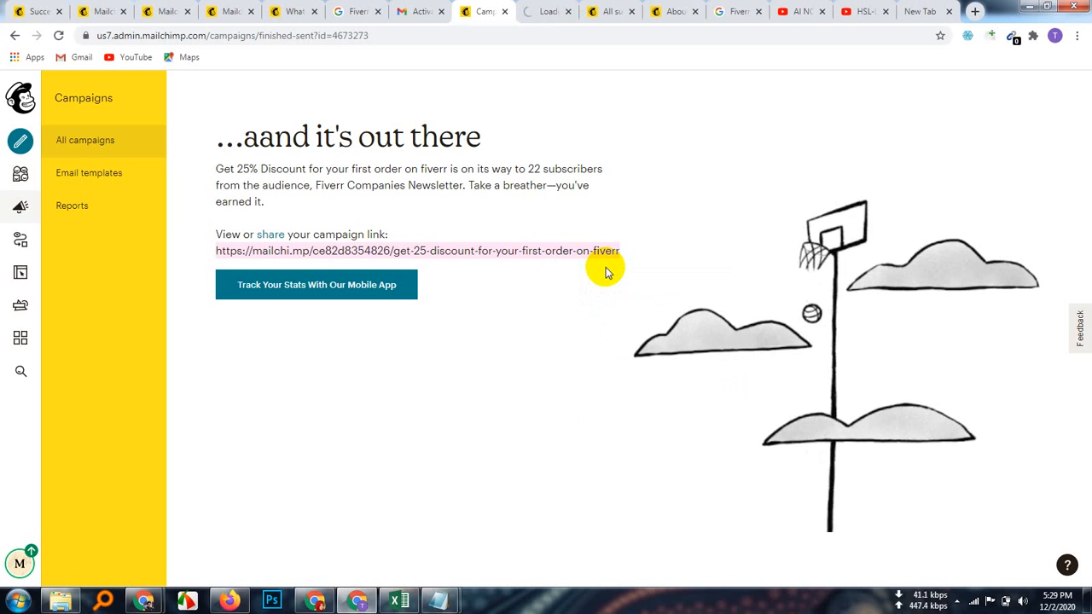
Step: Check the campaign's web version and its Contact_Us link to Fiverr, then return to the confirmation page
click(543, 14)
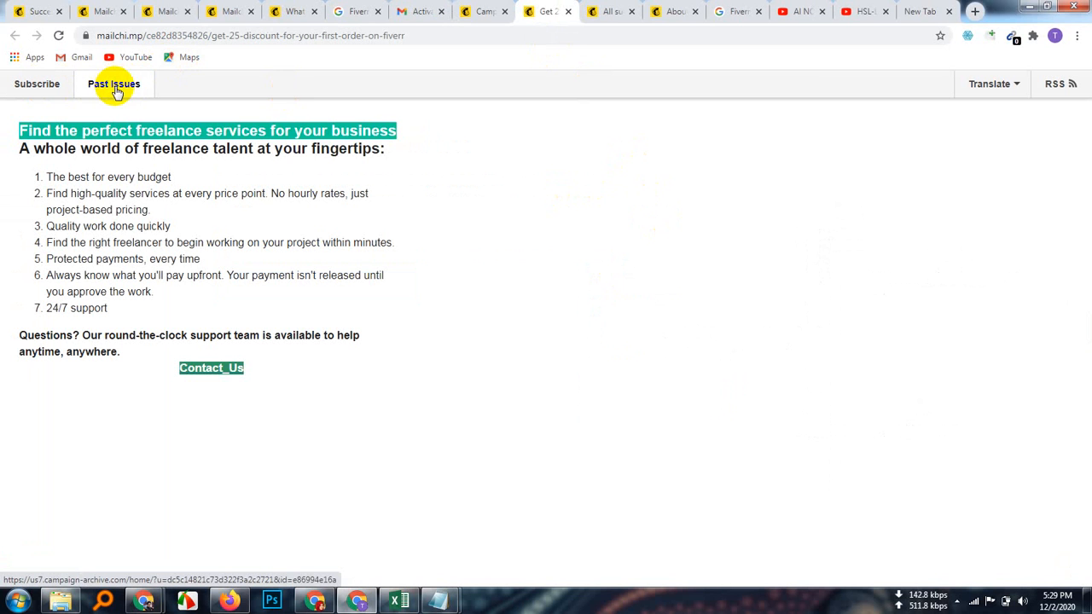
click(211, 372)
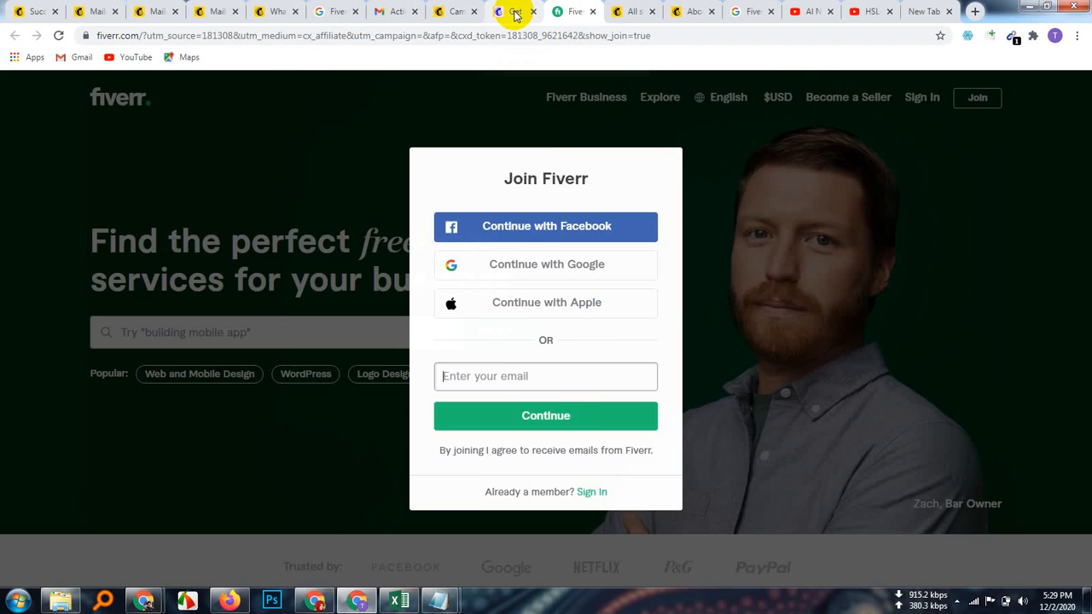
click(513, 12)
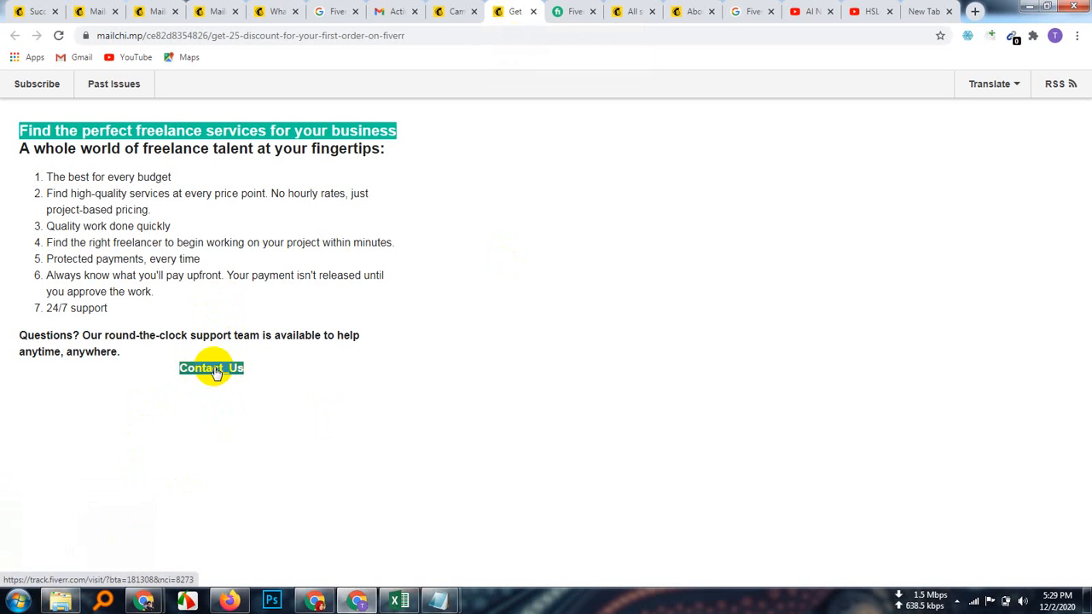
click(560, 12)
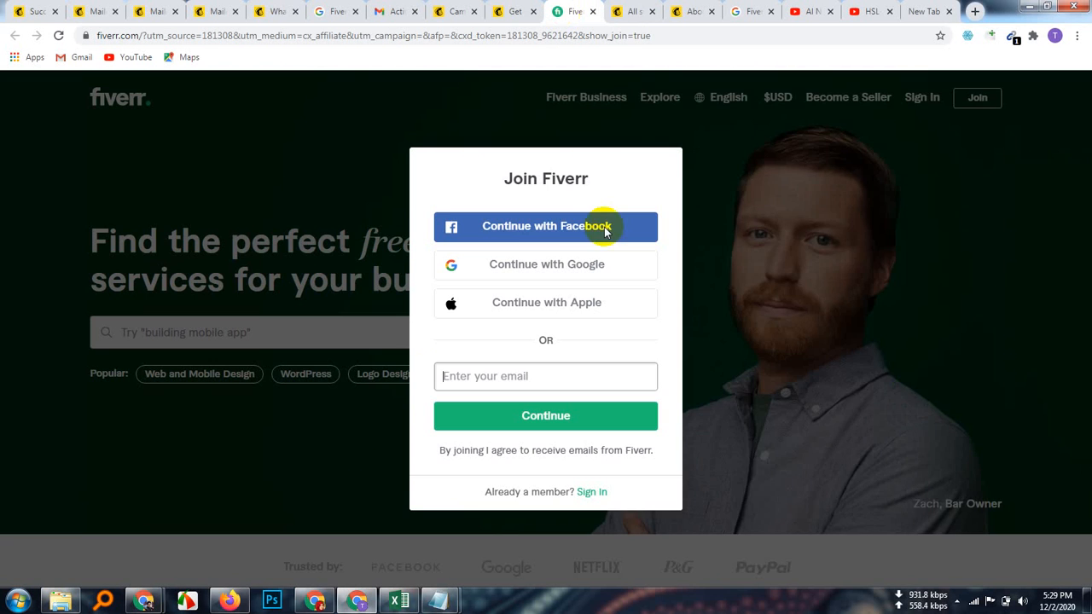
click(518, 16)
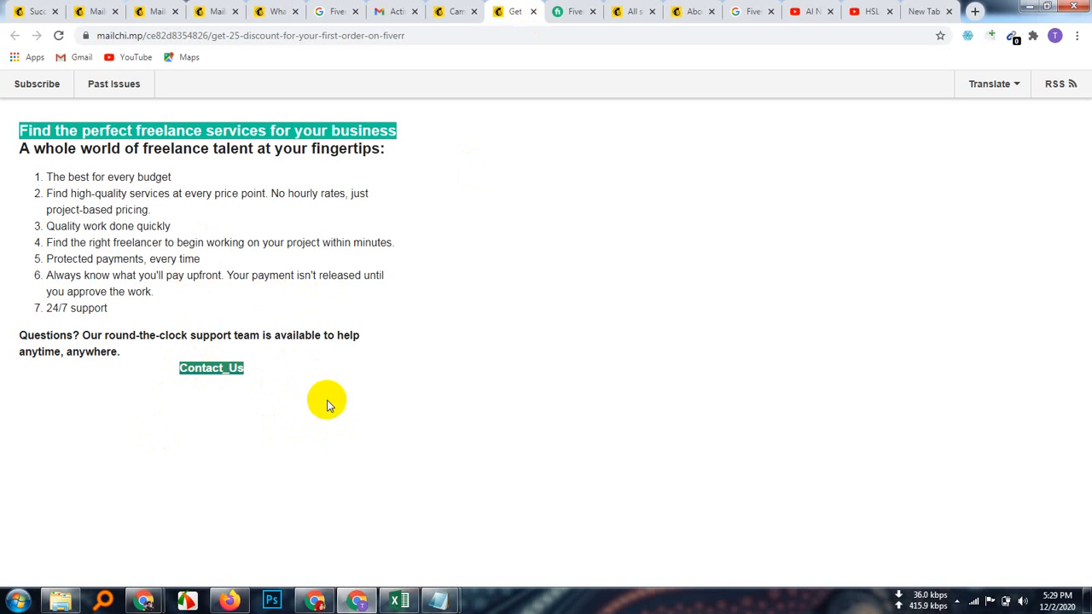
click(453, 11)
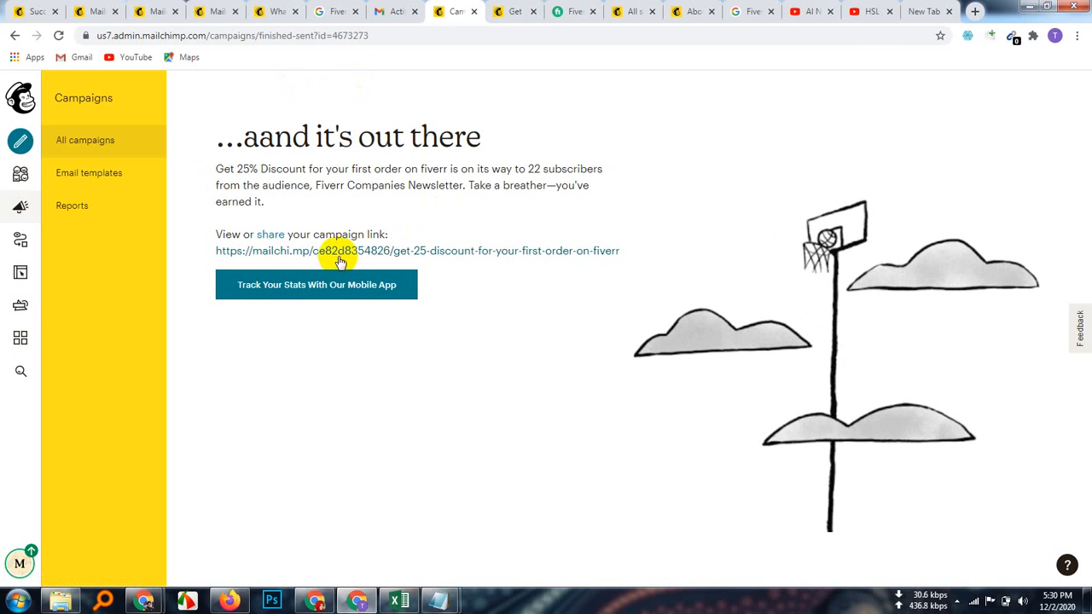
Step: Open Reports and view the Get 25% Discount campaign's report
click(91, 212)
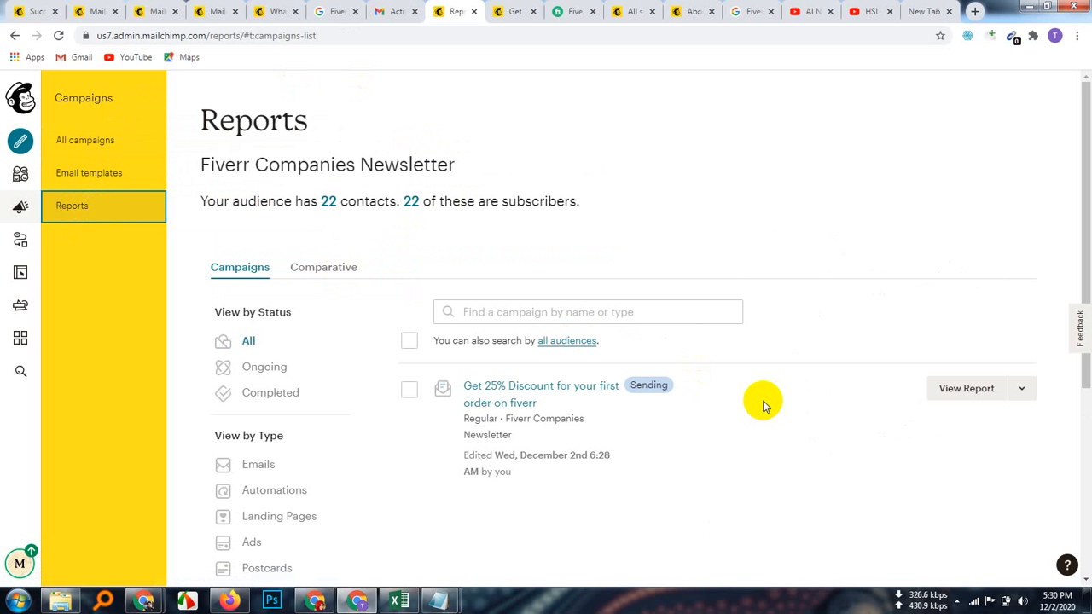
scroll(763, 406, down, 4)
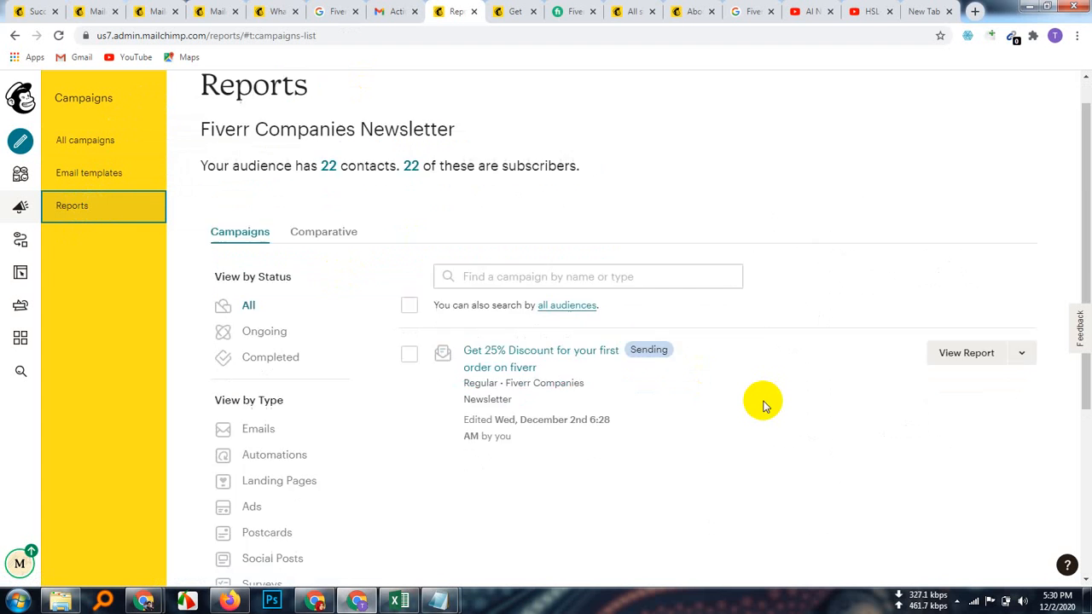
scroll(763, 407, up, 4)
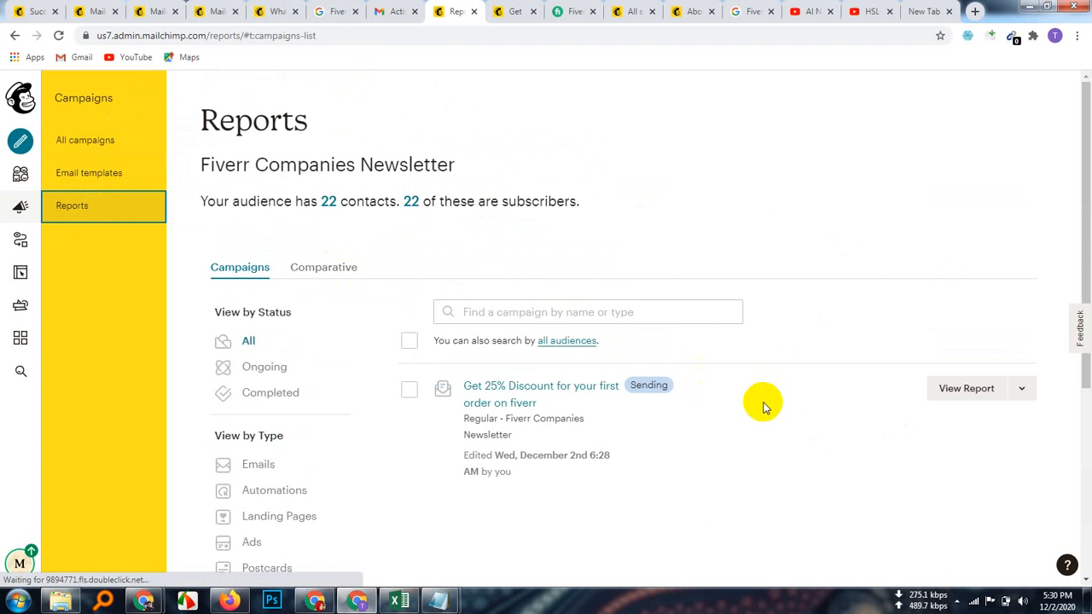
scroll(763, 407, down, 3)
scroll(763, 402, up, 3)
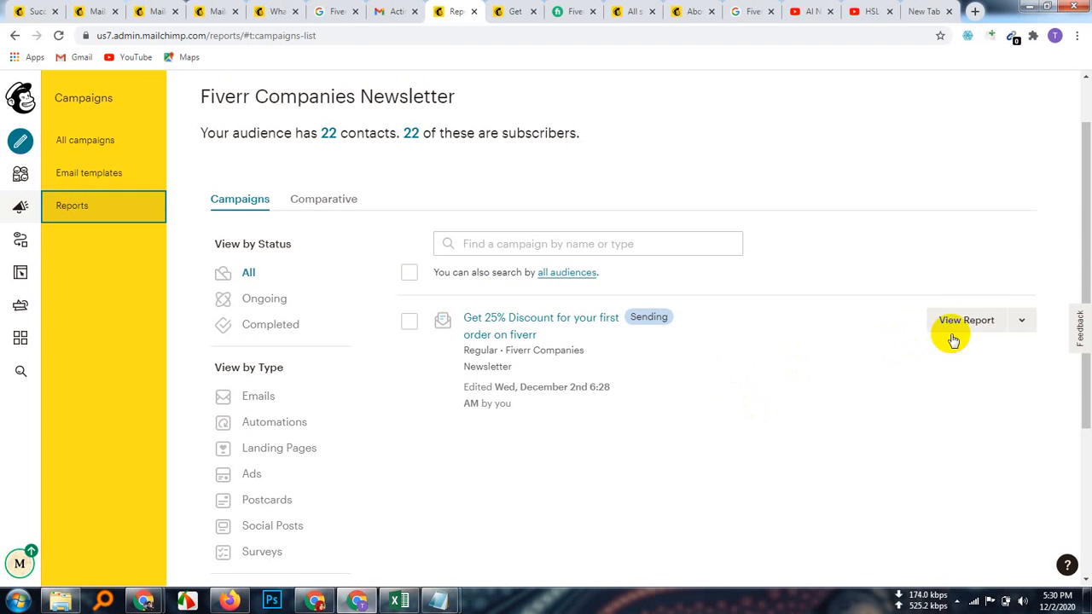
click(960, 332)
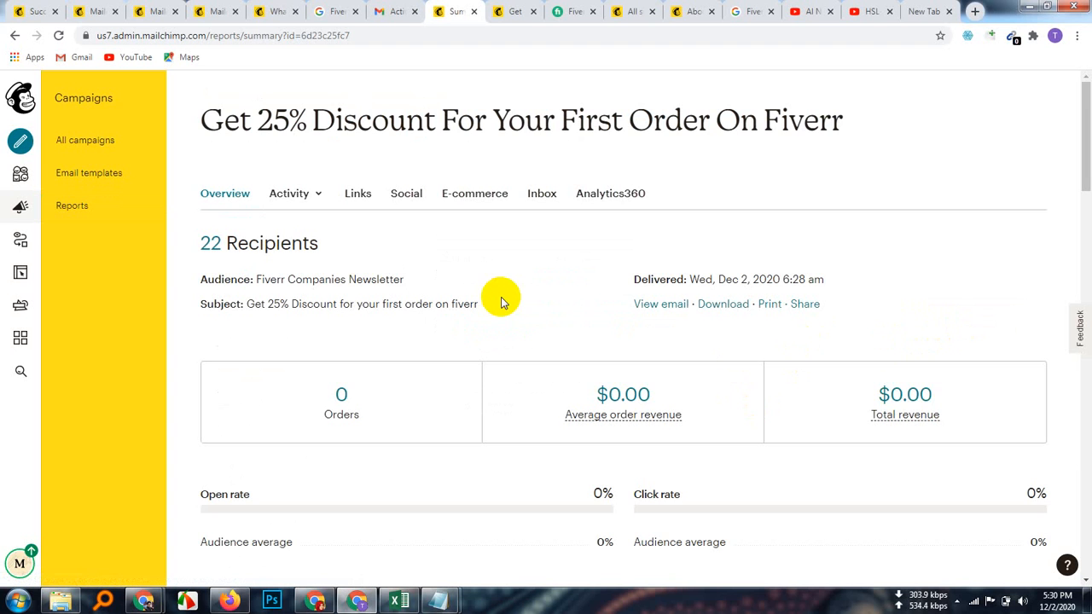
scroll(441, 409, down, 2)
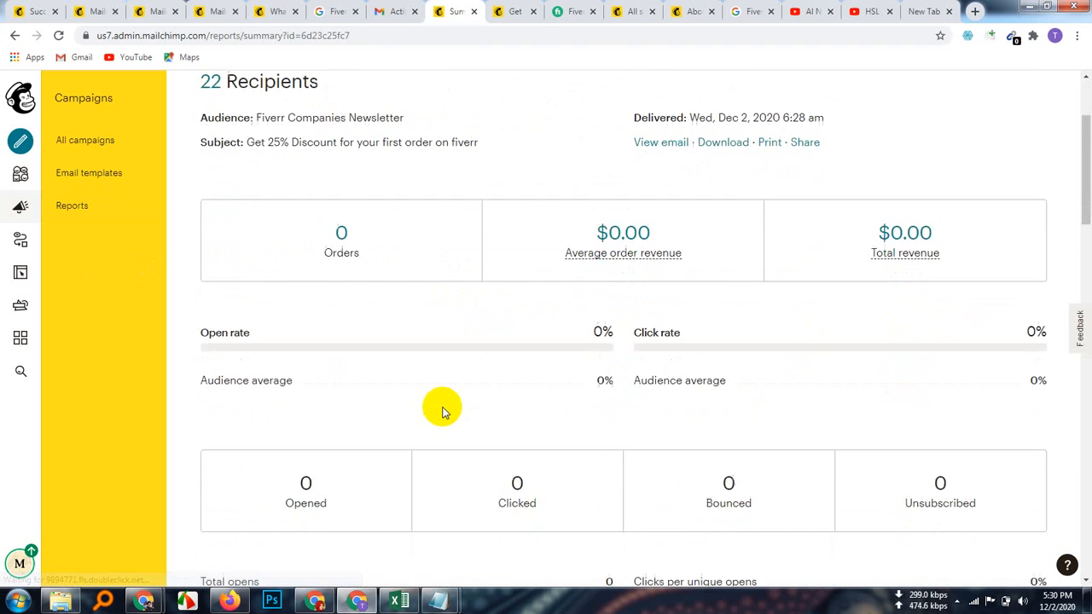
scroll(441, 409, down, 1)
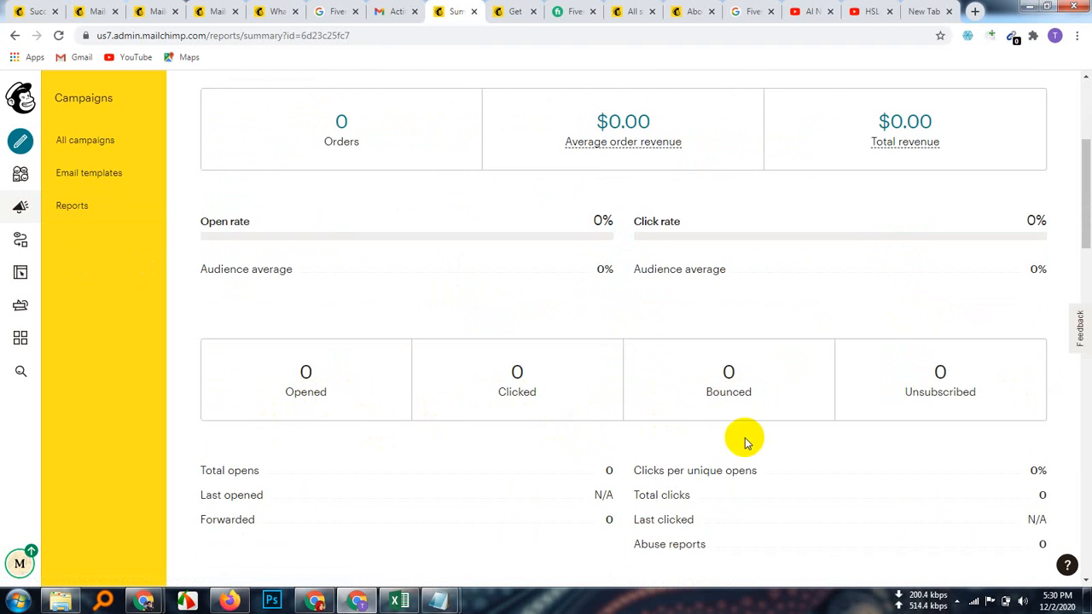
scroll(743, 441, down, 6)
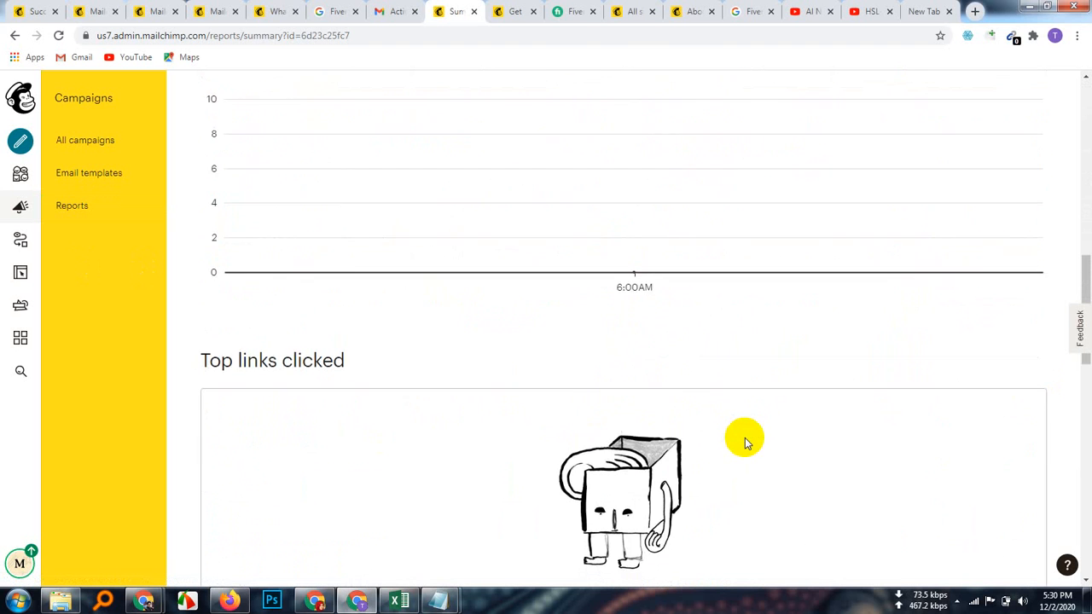
scroll(743, 442, down, 11)
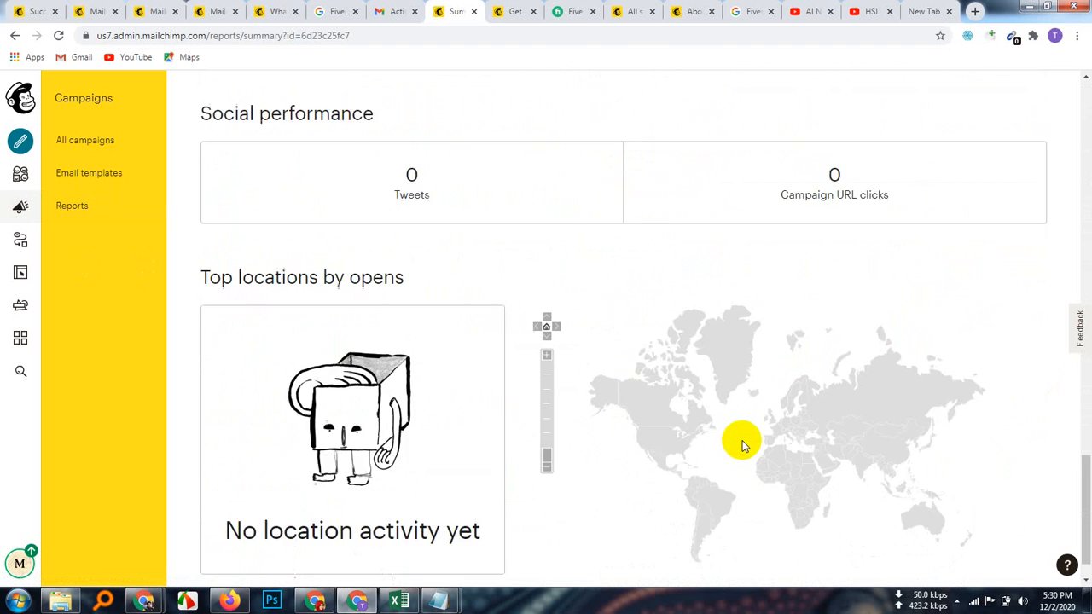
scroll(742, 444, down, 1)
scroll(536, 476, up, 18)
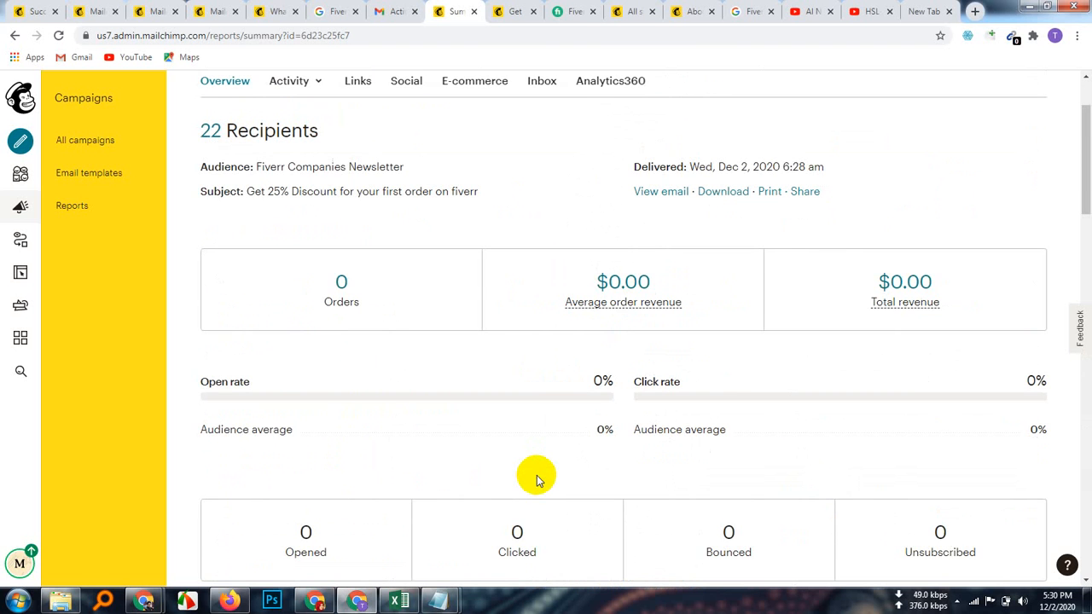
scroll(536, 475, up, 1)
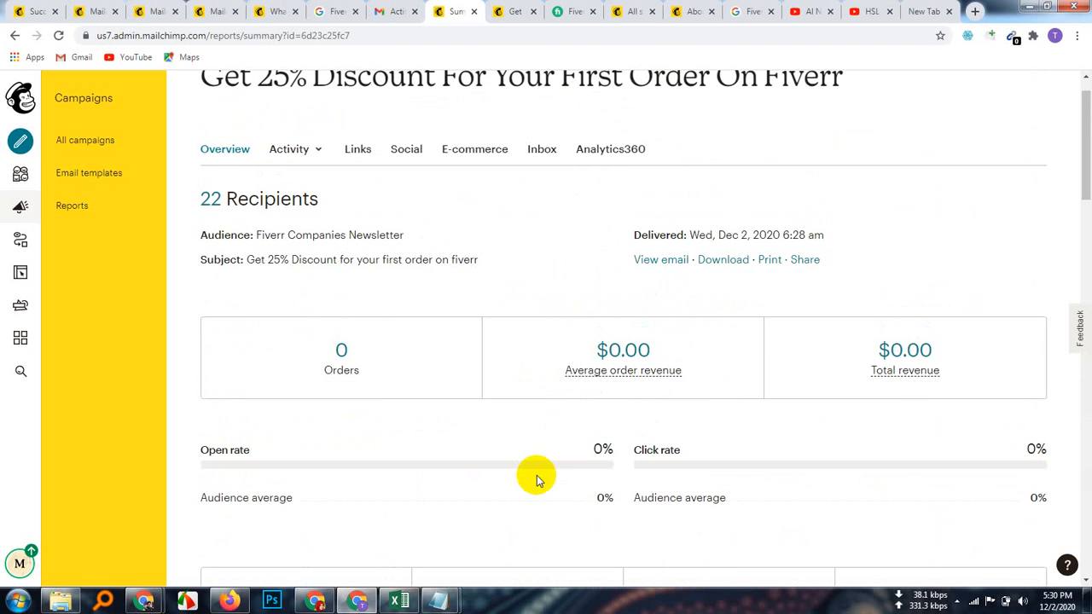
scroll(537, 476, up, 1)
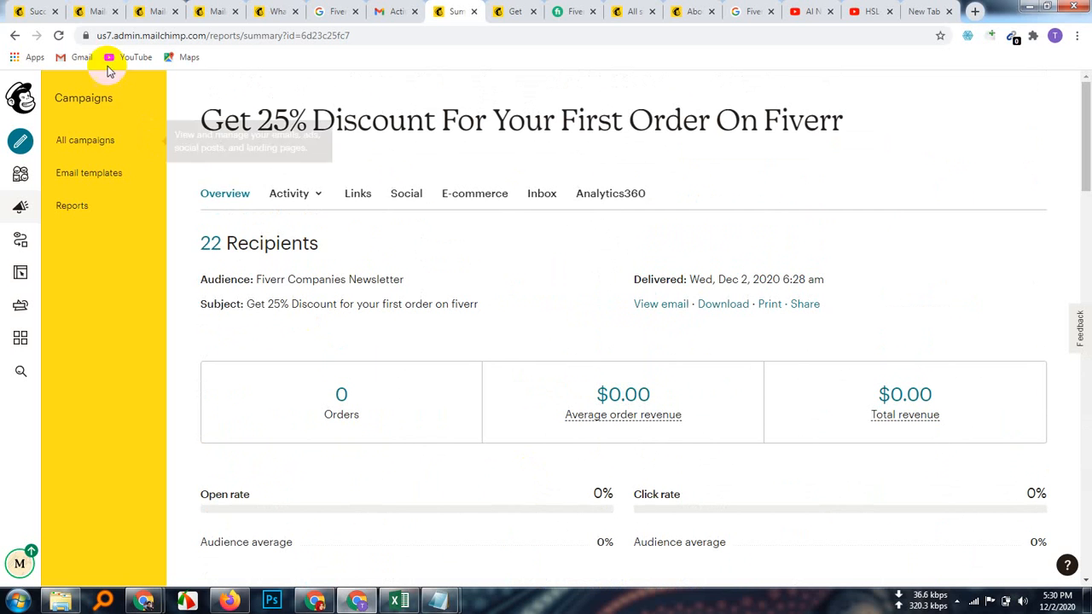
Step: Reload the report and scroll its stats: 22 recipients, 0% opens and clicks
click(58, 35)
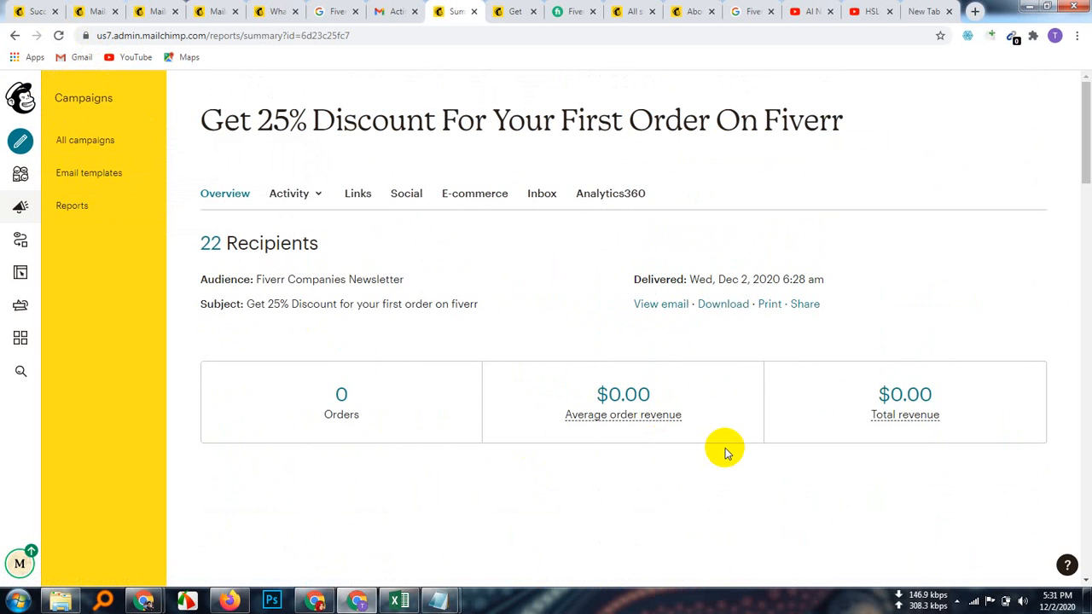
scroll(725, 451, down, 3)
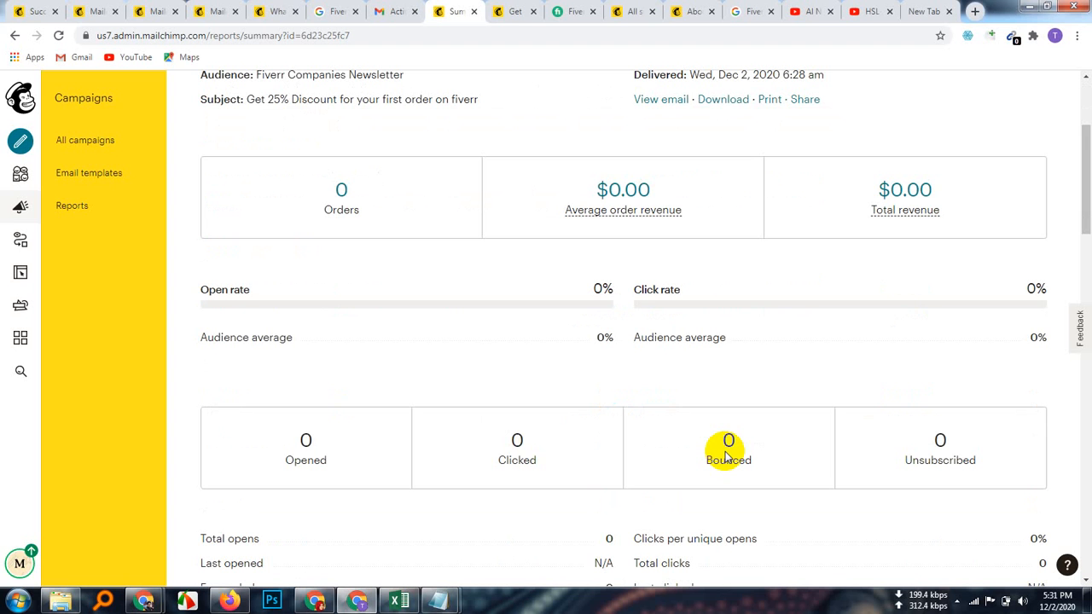
scroll(725, 457, down, 4)
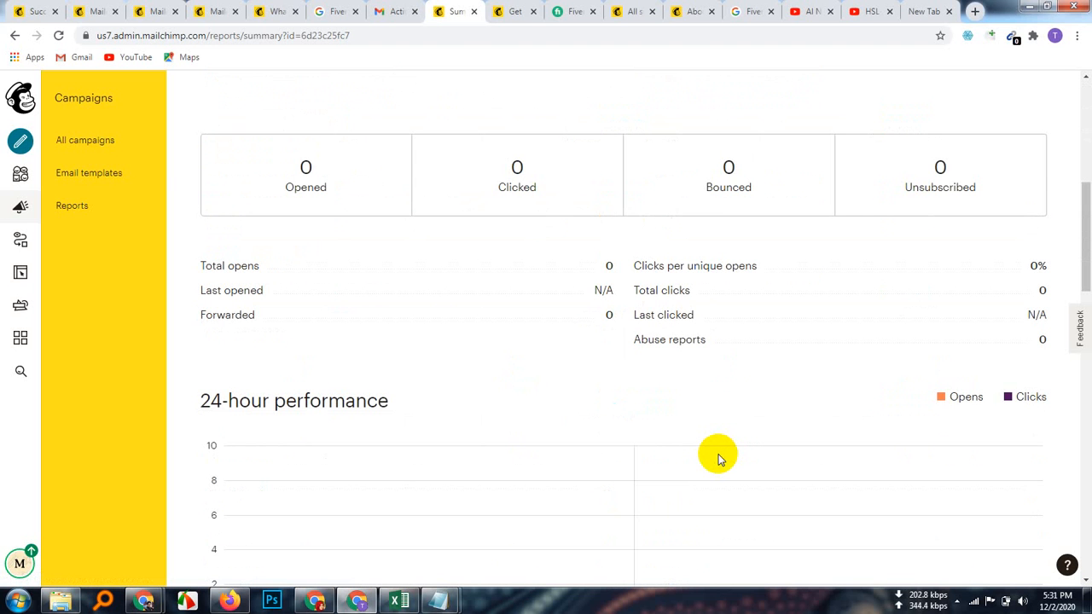
scroll(718, 459, down, 5)
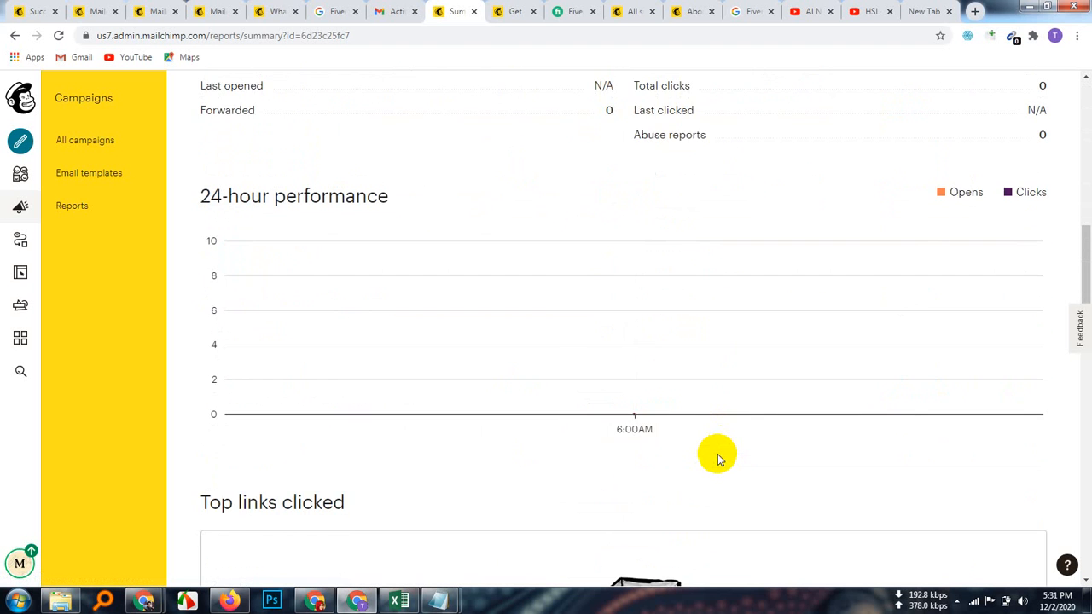
scroll(718, 459, down, 15)
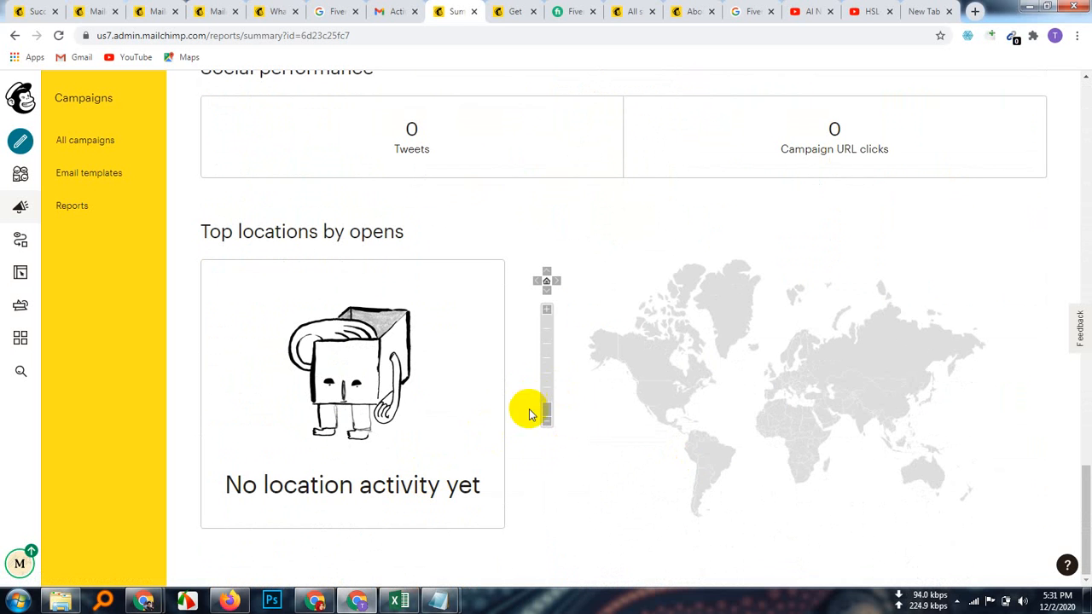
scroll(574, 463, up, 2)
scroll(575, 463, down, 2)
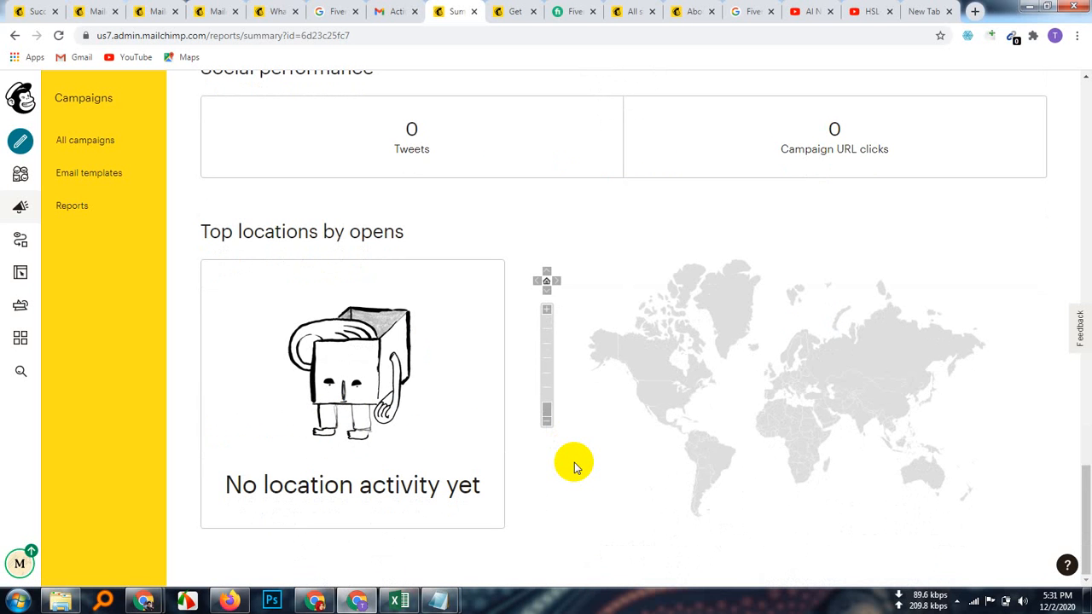
scroll(574, 462, up, 2)
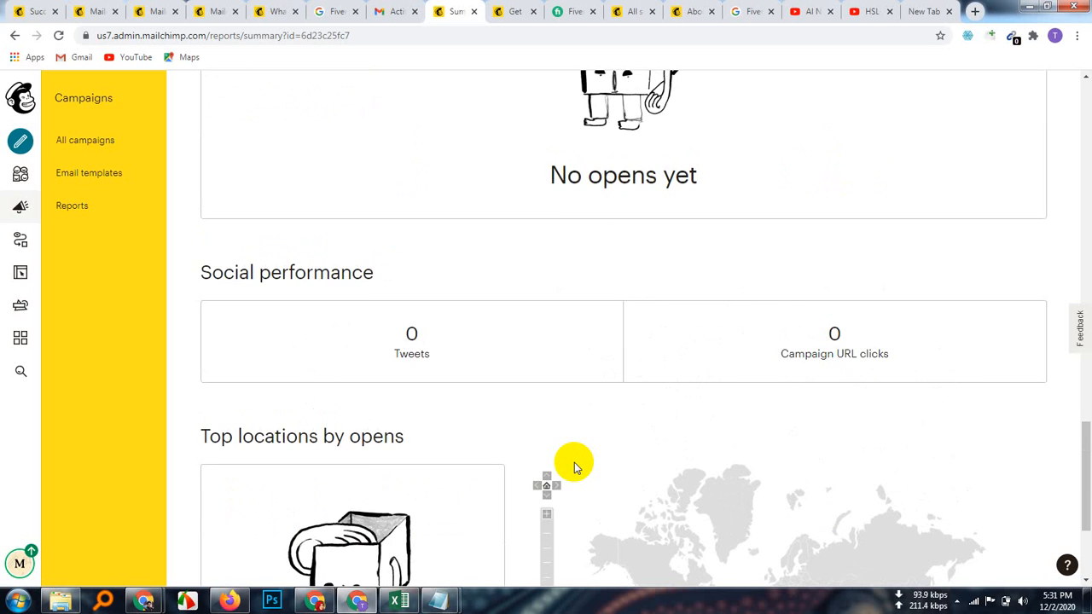
scroll(574, 462, up, 3)
scroll(574, 463, up, 10)
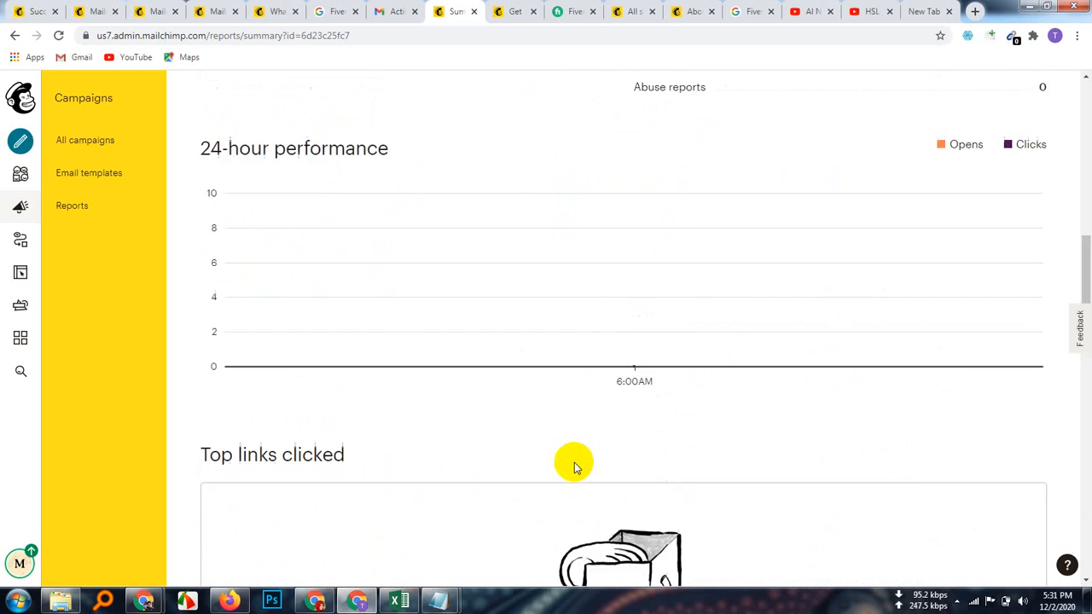
scroll(574, 463, up, 3)
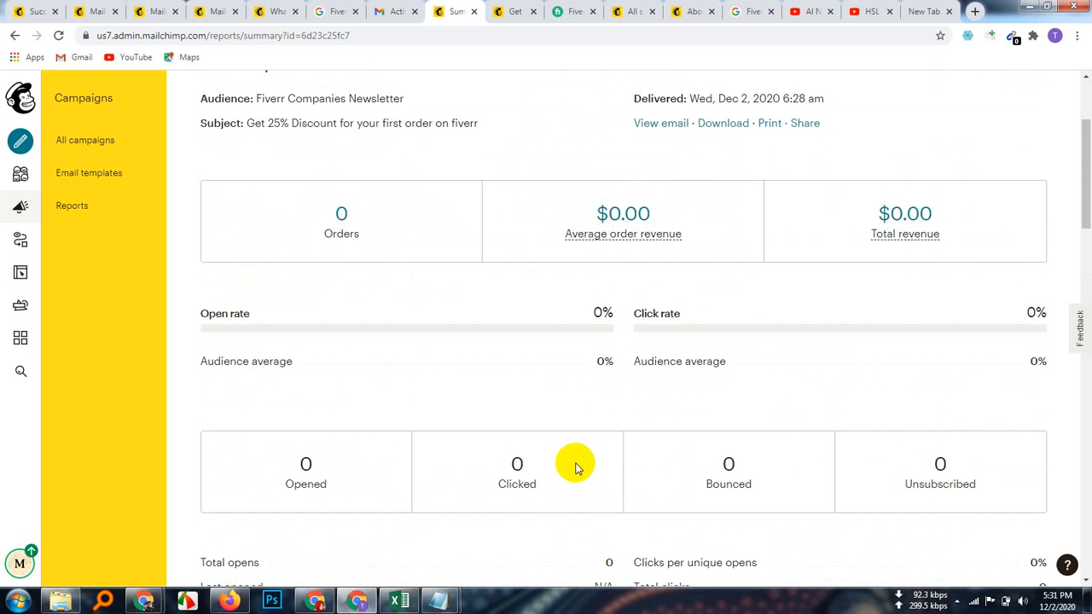
scroll(574, 466, up, 2)
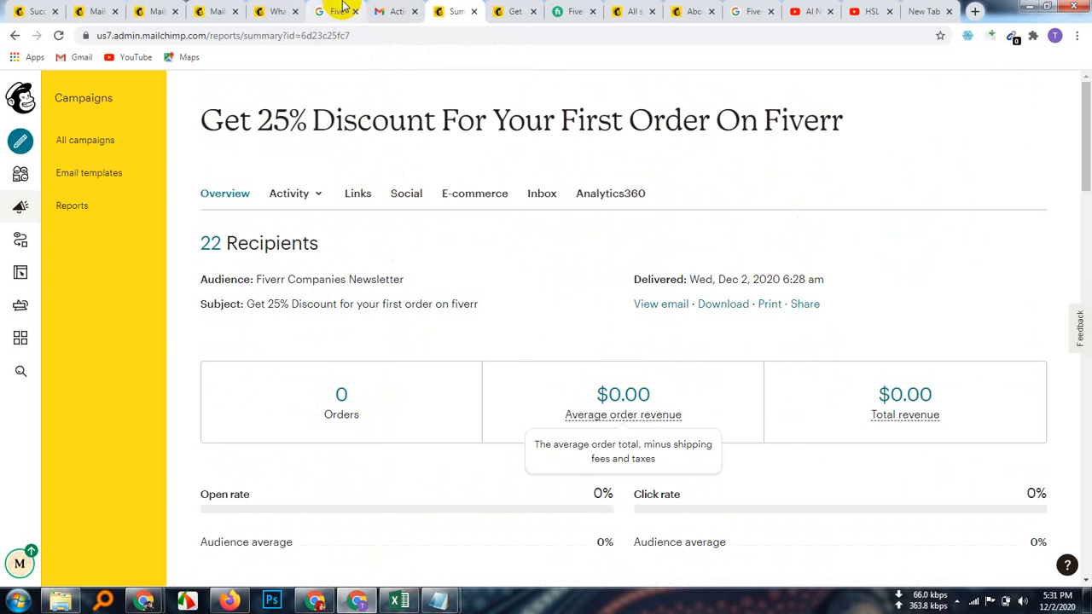
Step: Show the Fiverr Companies Newsletter's All contacts tab listing 22 subscribed contacts
click(390, 11)
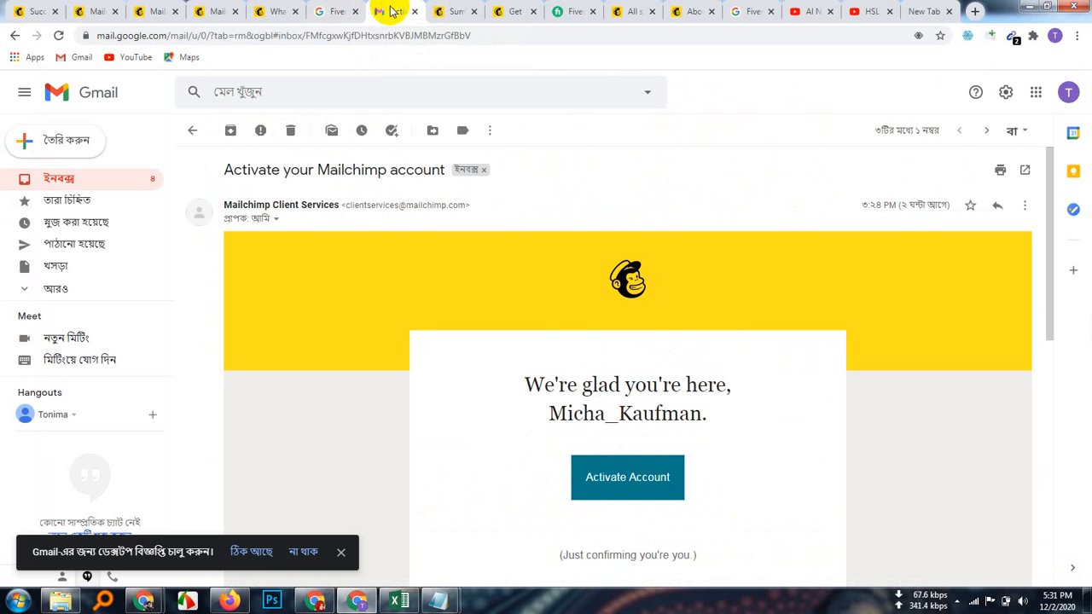
click(333, 10)
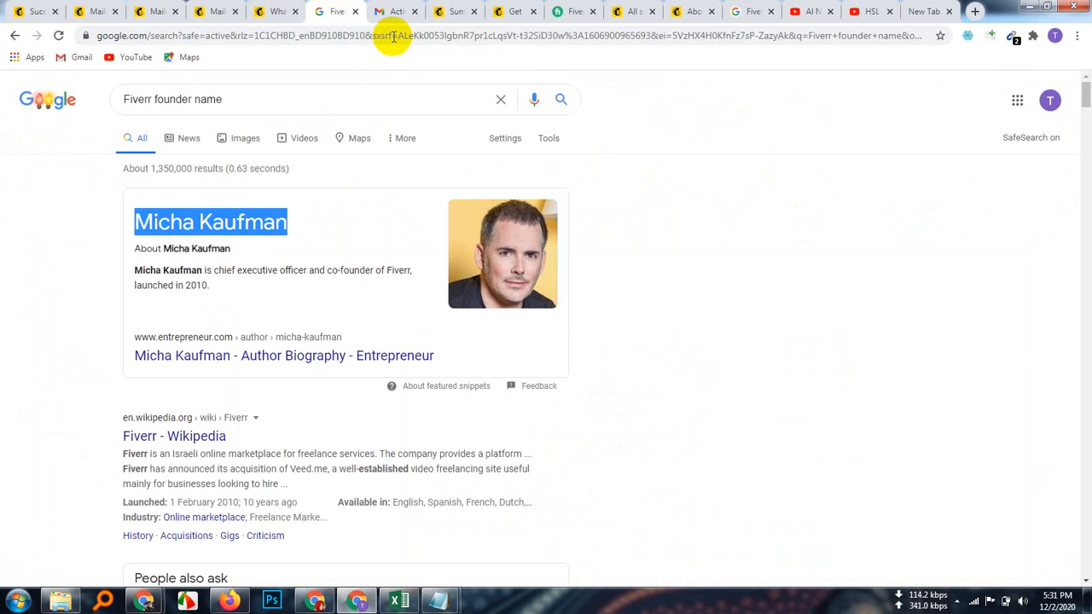
click(398, 12)
click(450, 12)
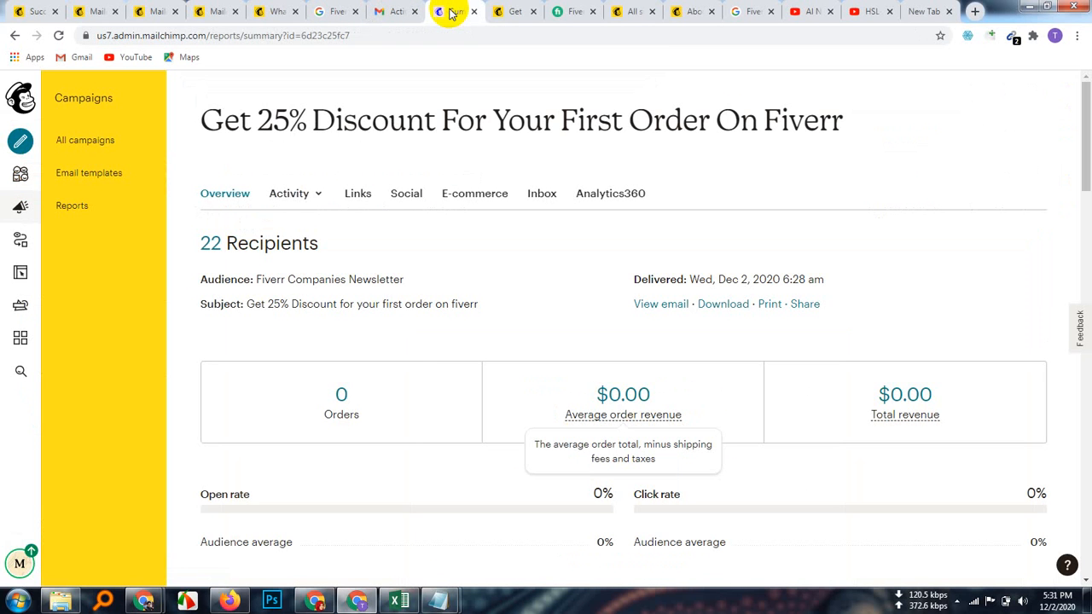
click(516, 11)
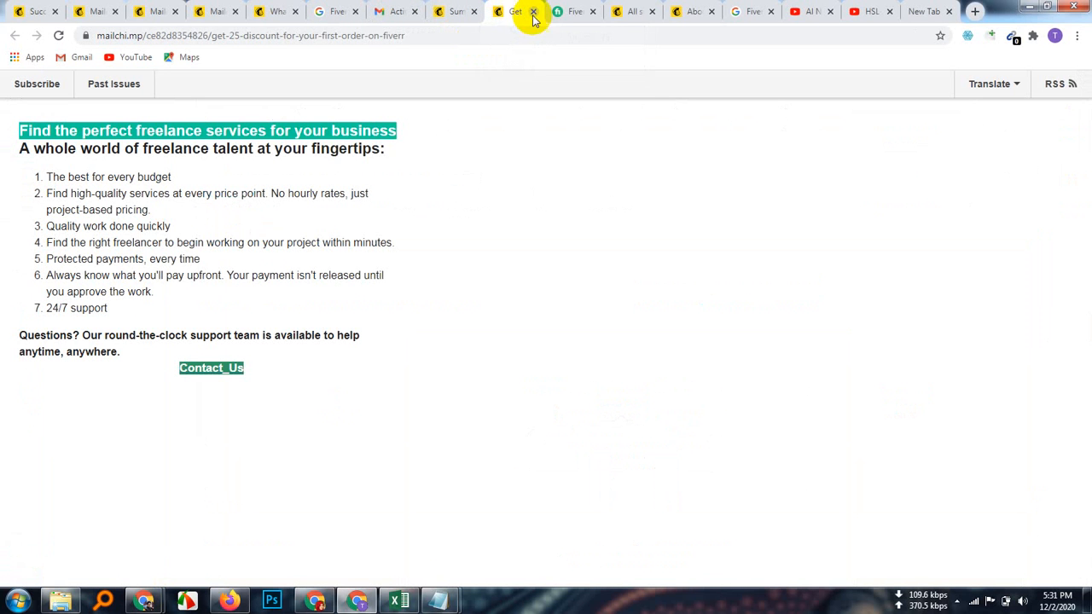
click(571, 12)
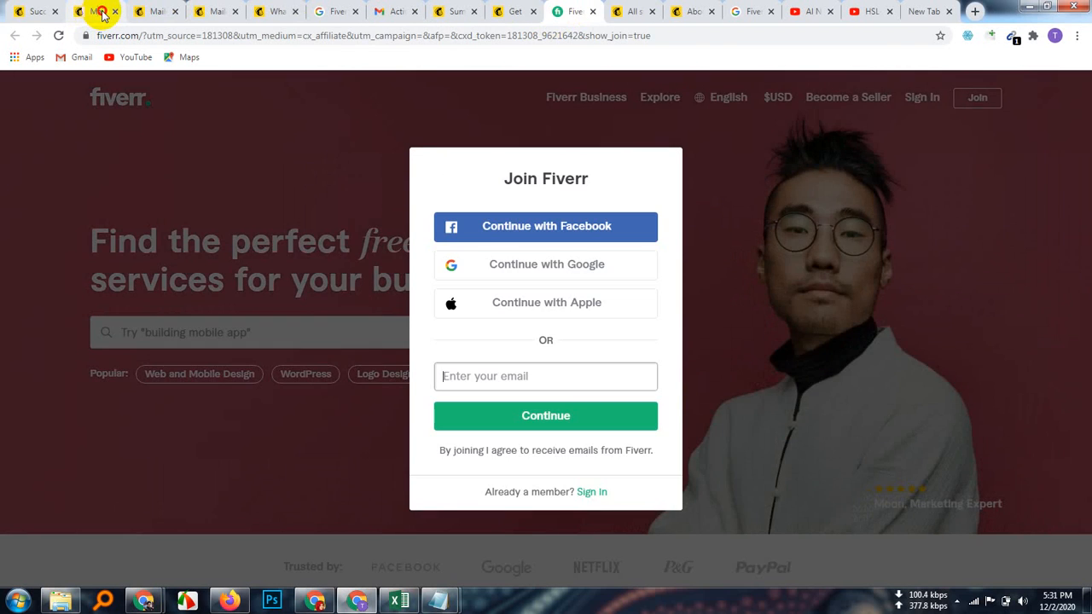
click(102, 12)
click(36, 11)
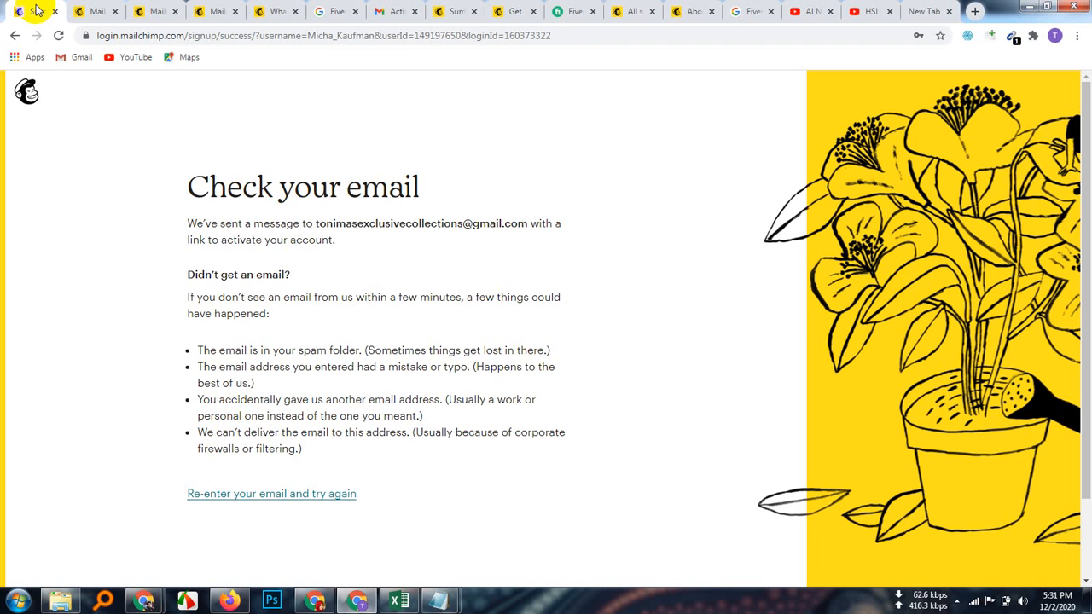
click(158, 10)
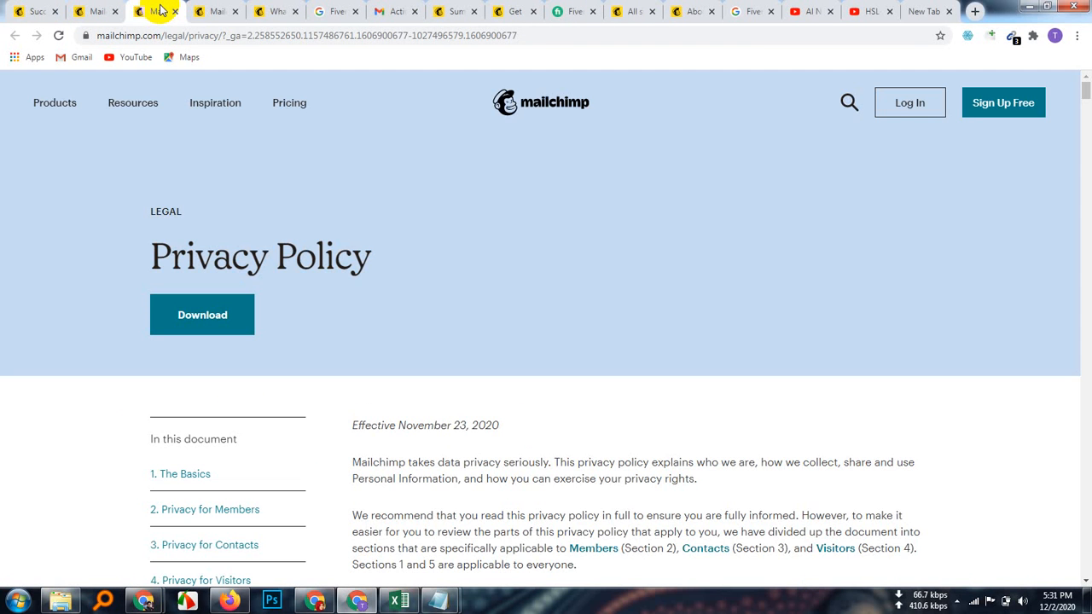
click(214, 11)
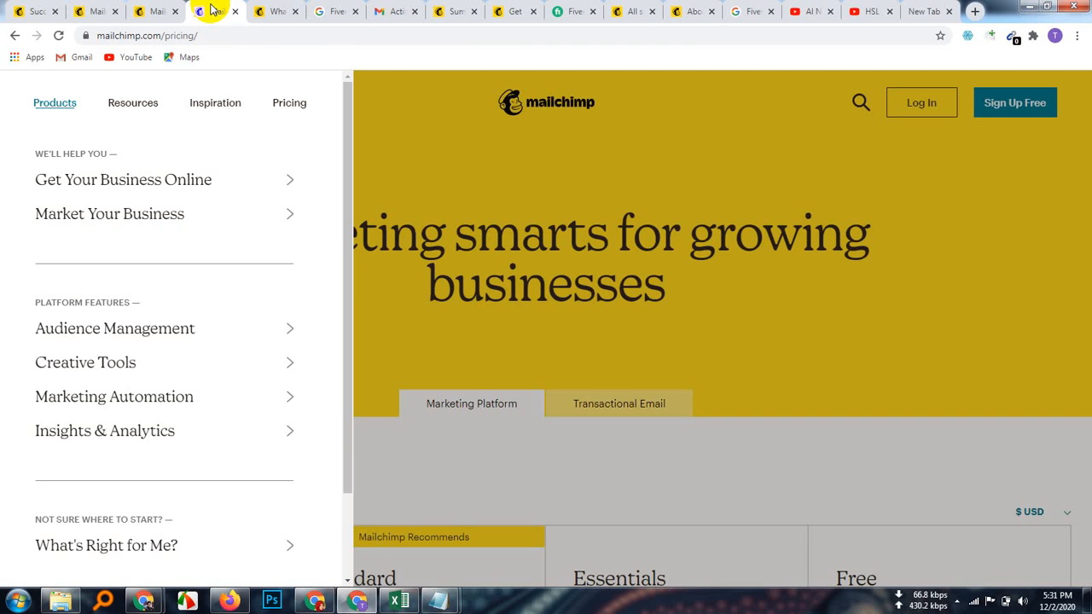
click(633, 15)
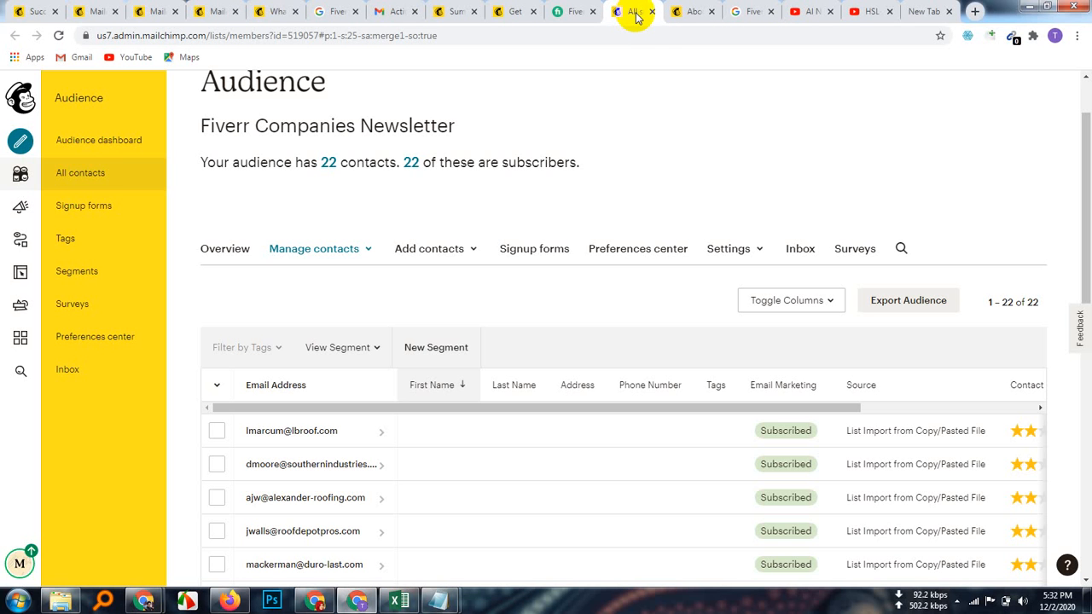
click(58, 35)
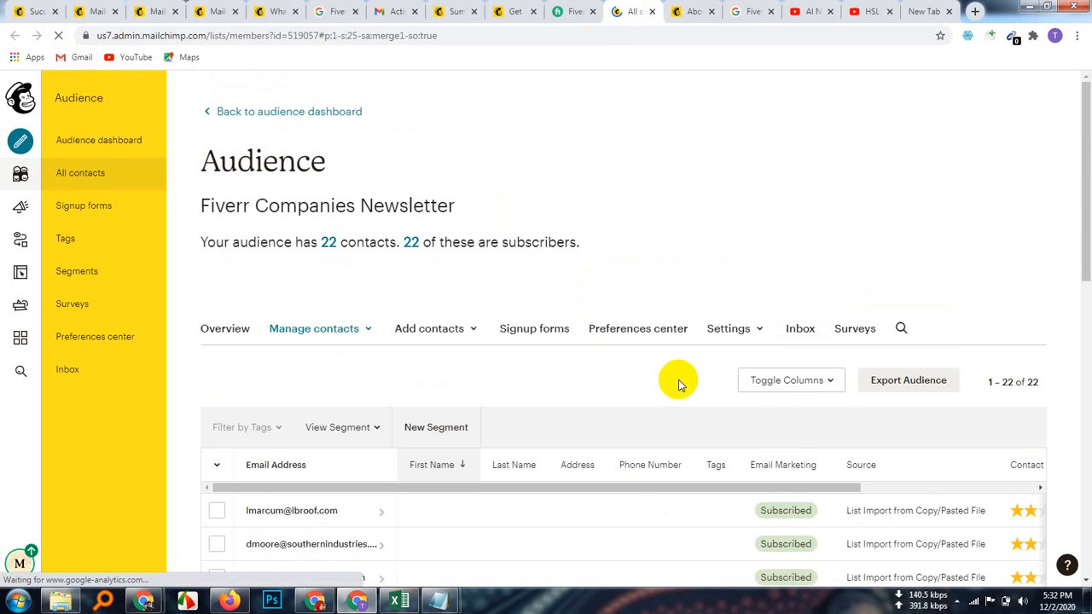
scroll(679, 384, down, 8)
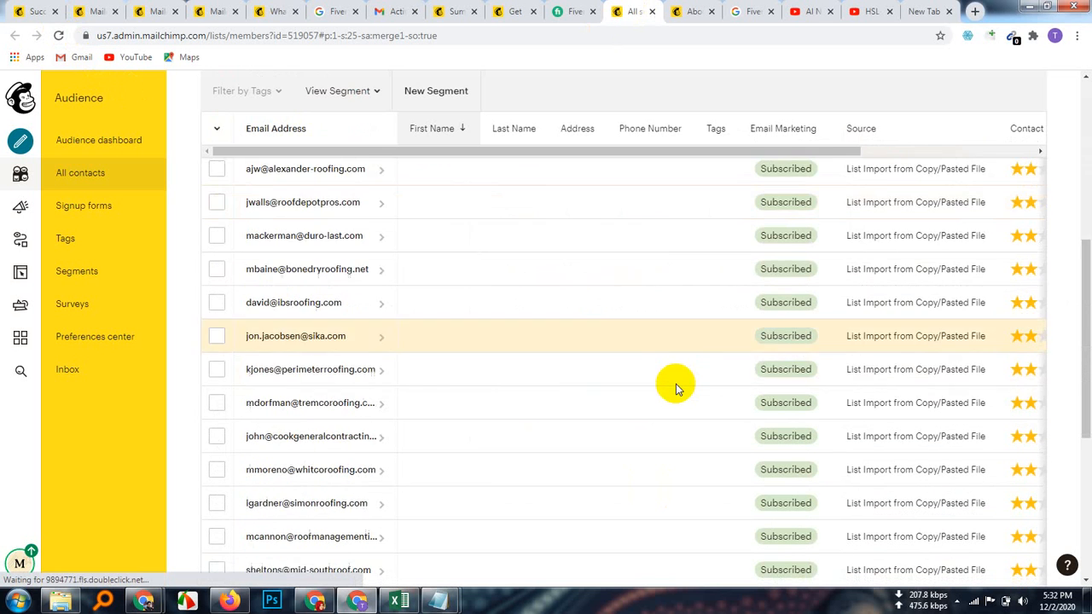
scroll(675, 385, down, 1)
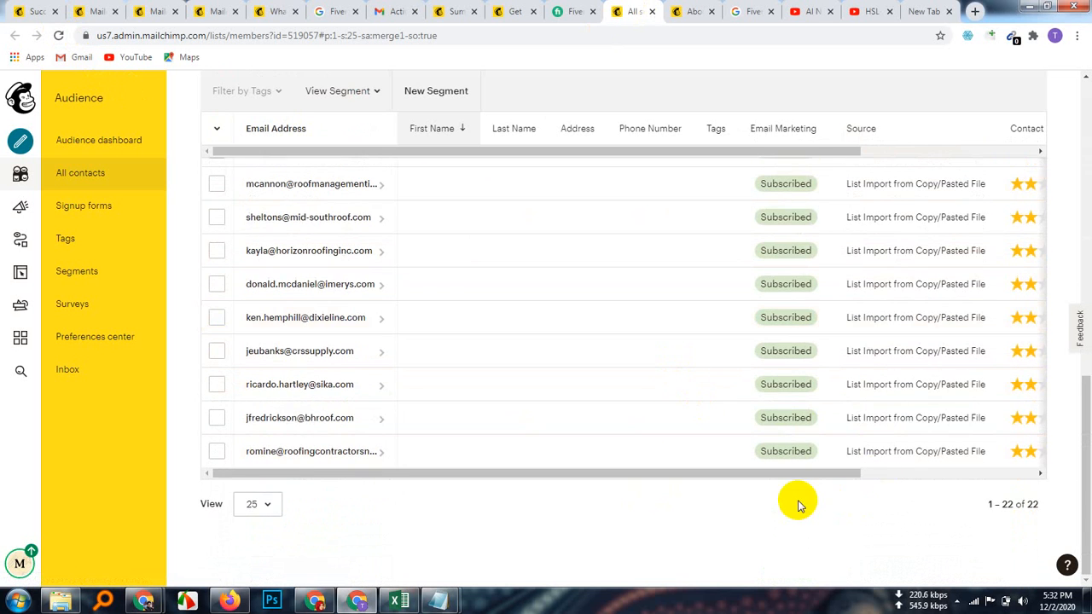
scroll(795, 503, up, 6)
scroll(795, 503, down, 2)
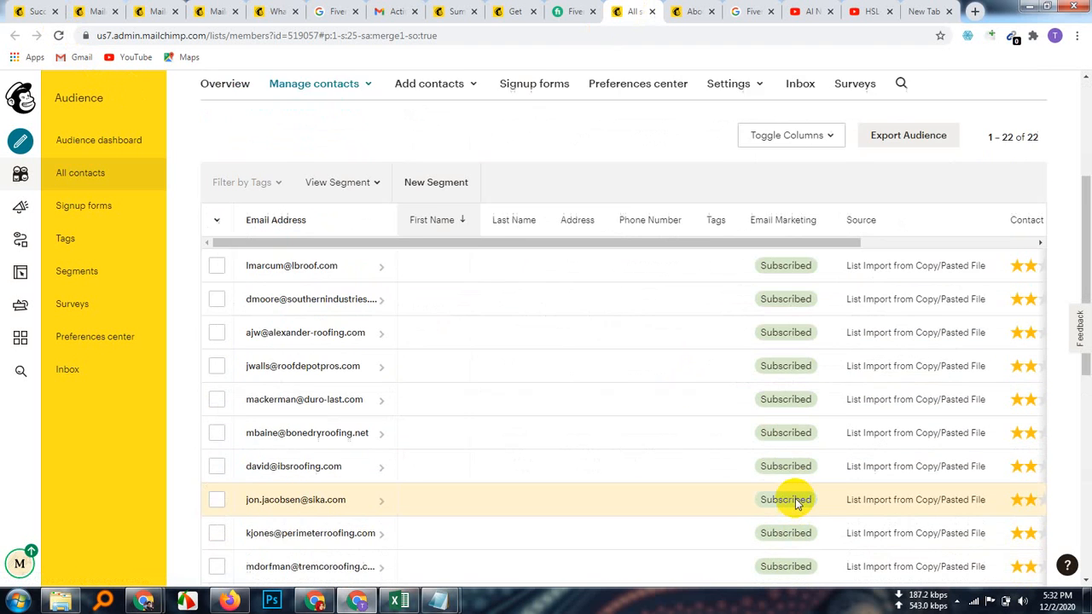
scroll(795, 503, down, 5)
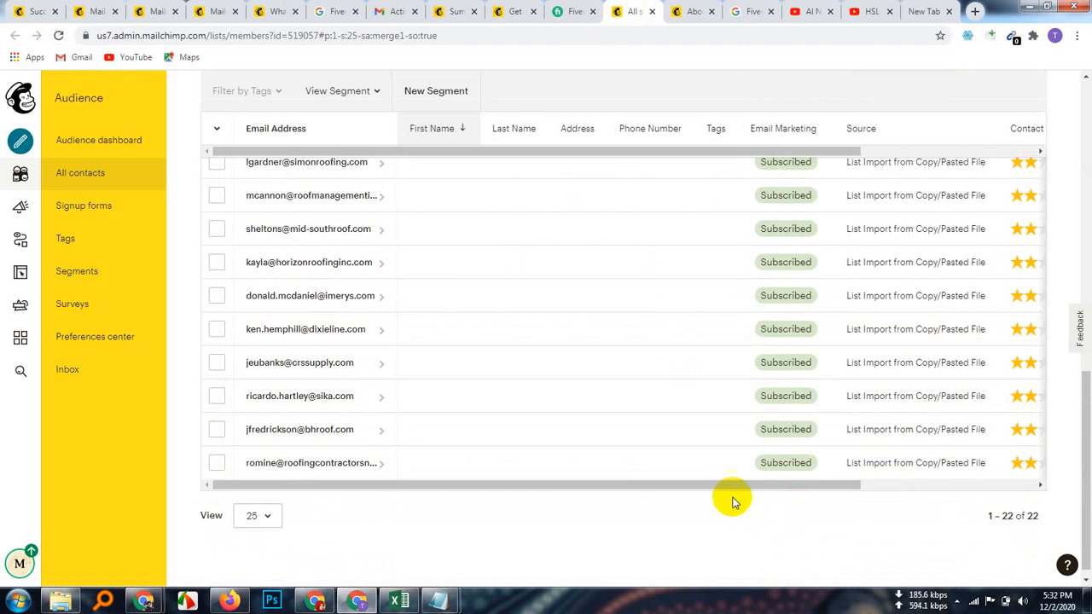
drag(713, 486, 867, 489)
scroll(697, 436, up, 5)
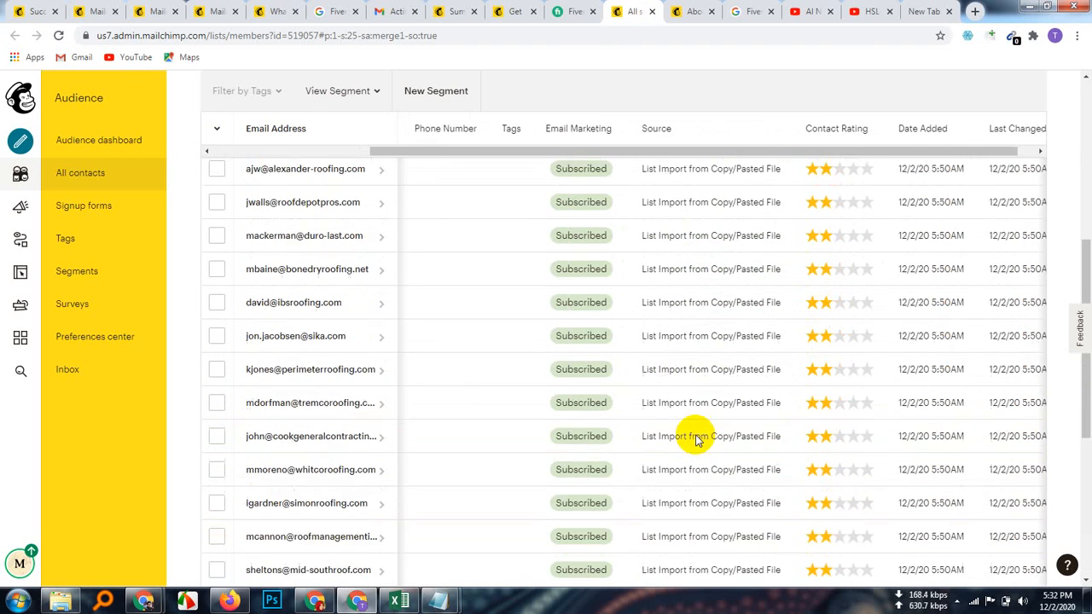
scroll(697, 436, up, 1)
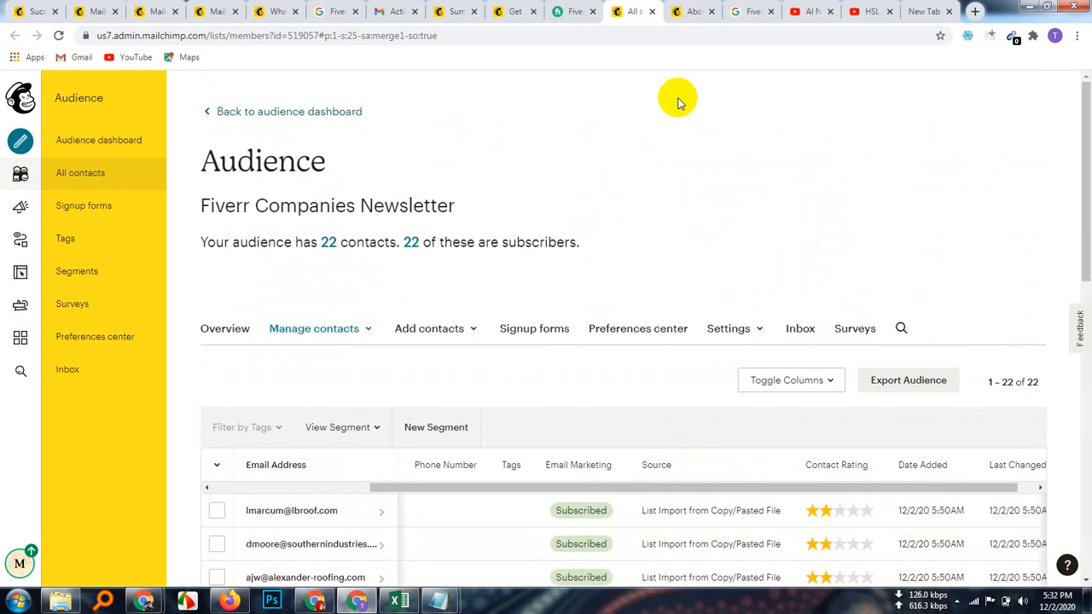
Step: Reload the Get 25% Discount report and scroll through its opens, bounces and top locations
click(691, 12)
click(628, 12)
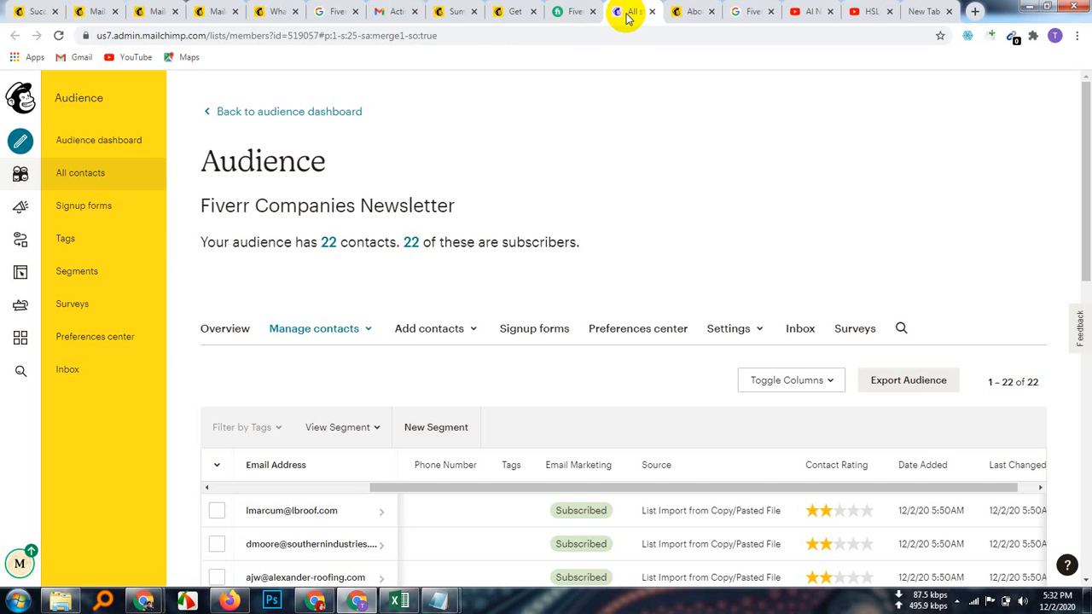
click(510, 13)
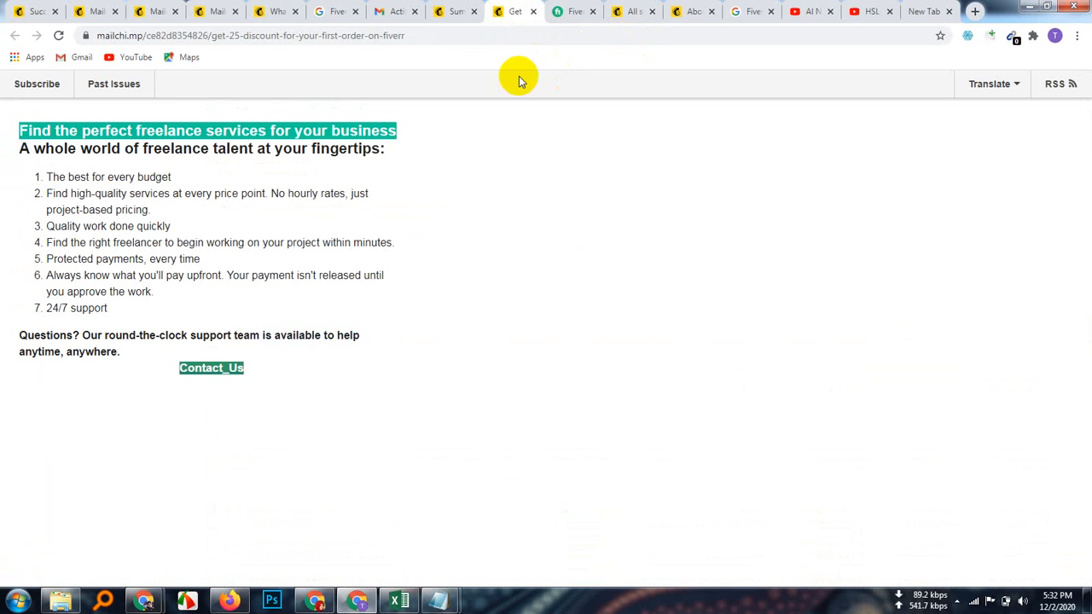
click(453, 11)
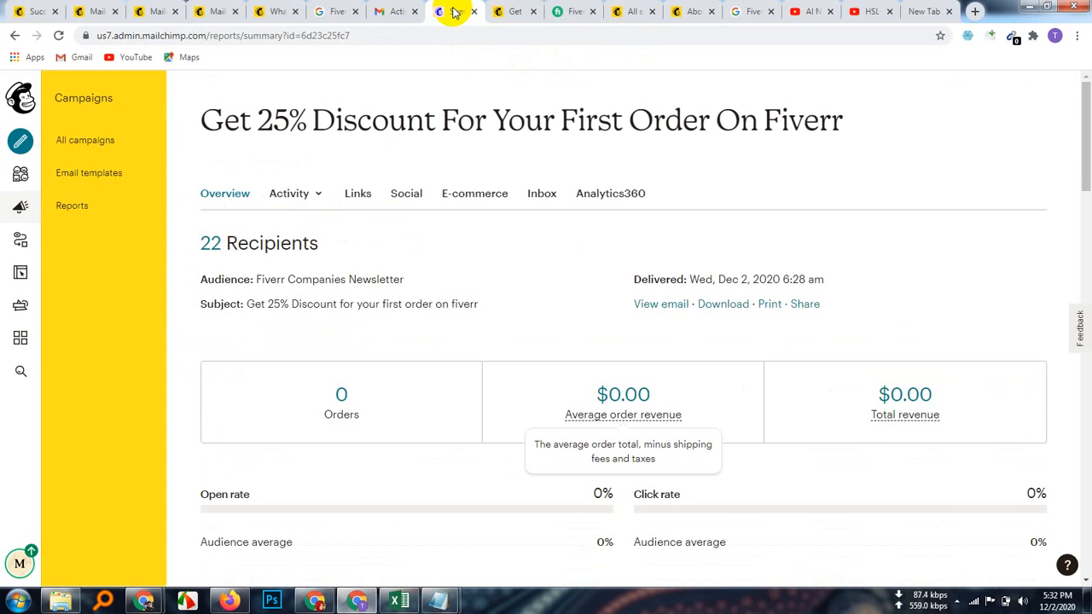
click(58, 36)
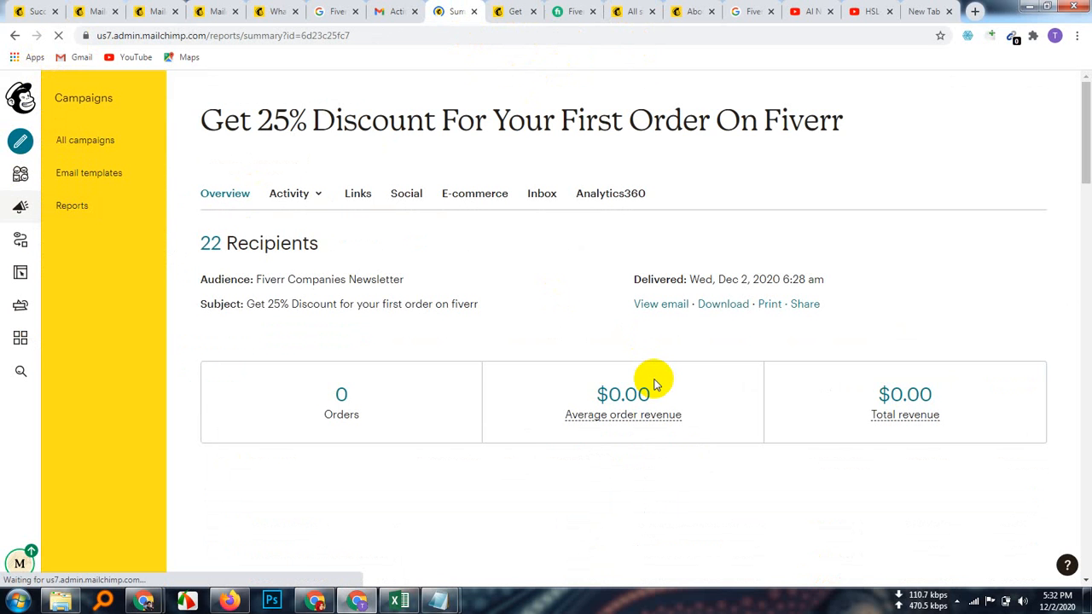
scroll(629, 443, down, 2)
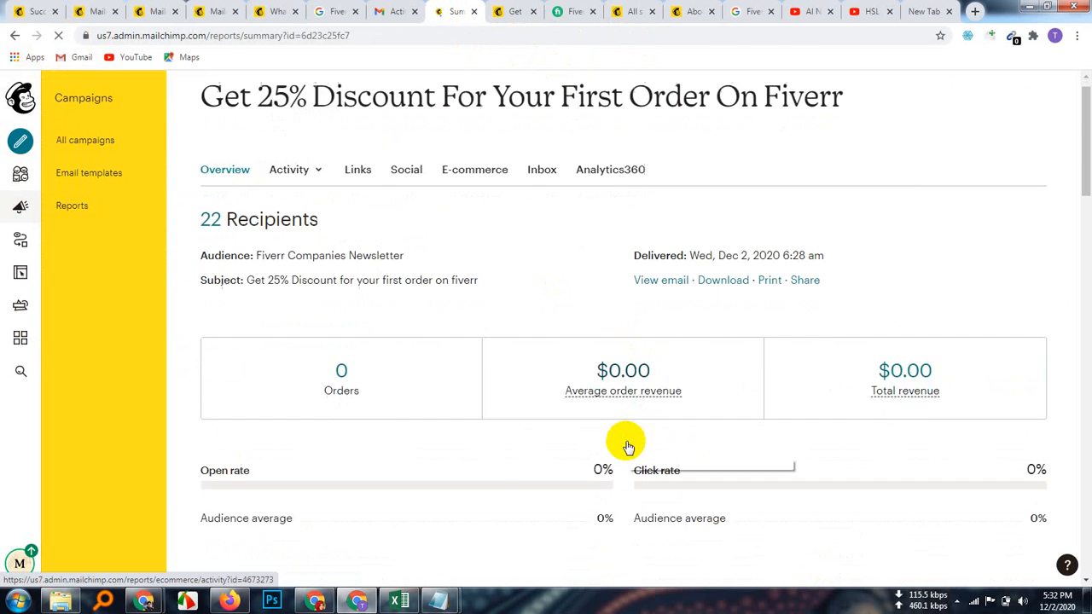
scroll(627, 445, down, 2)
scroll(627, 445, down, 9)
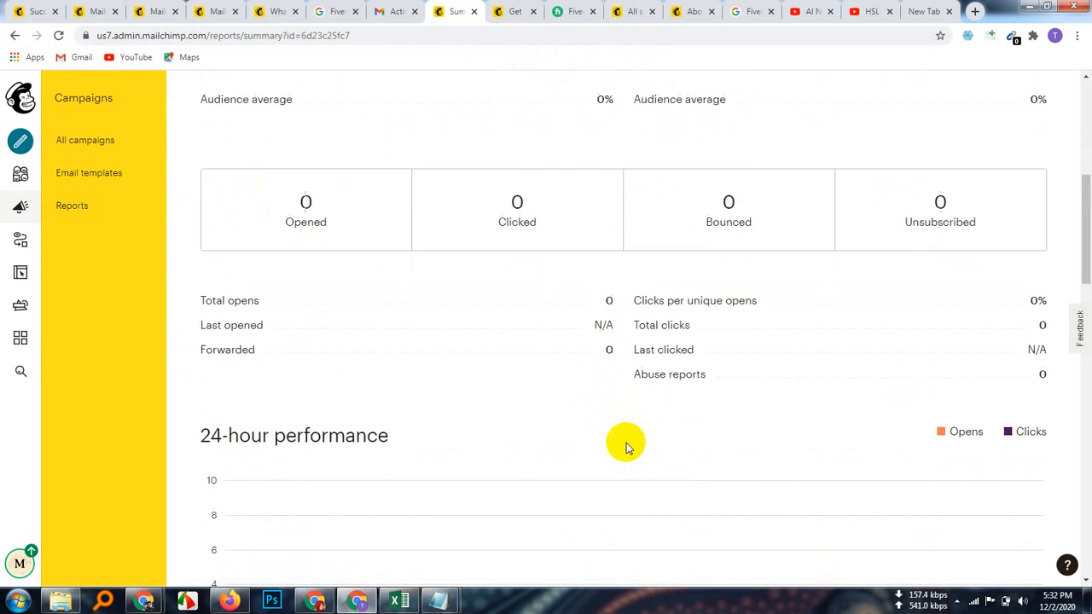
scroll(627, 446, down, 5)
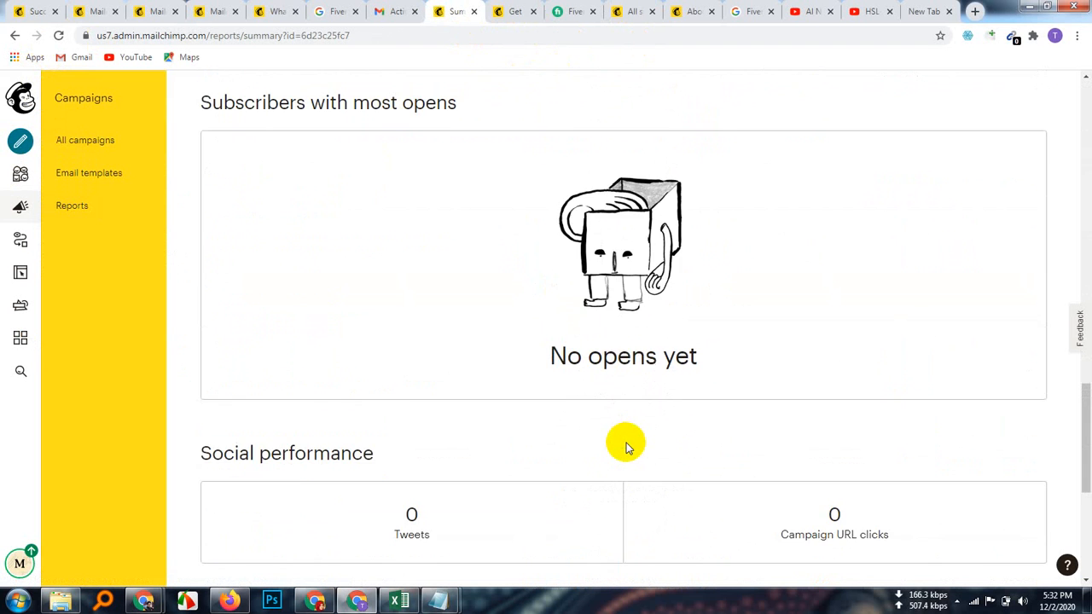
scroll(627, 445, up, 12)
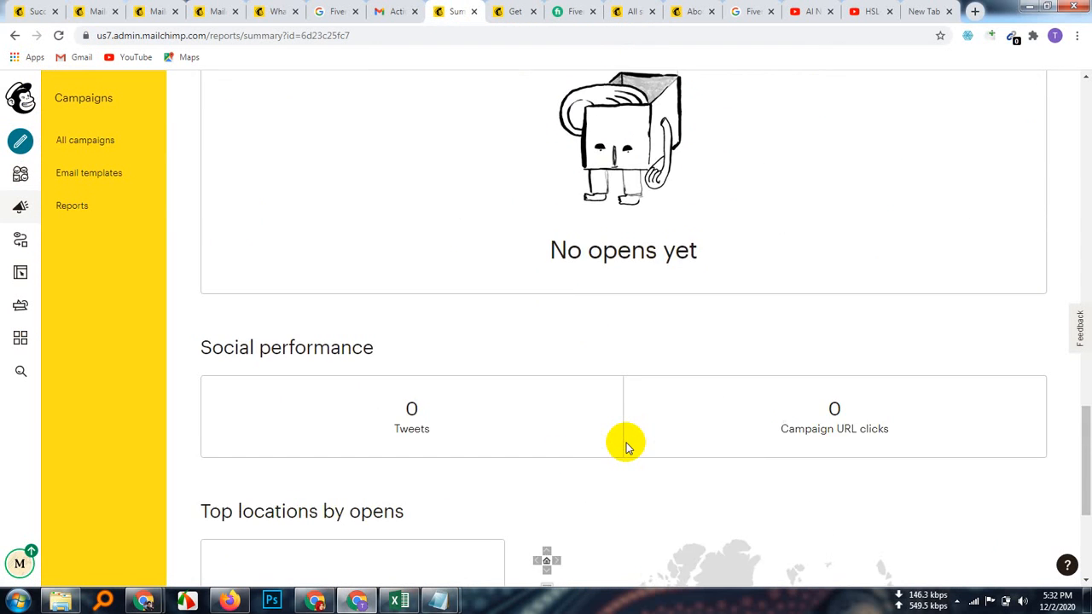
scroll(627, 445, up, 2)
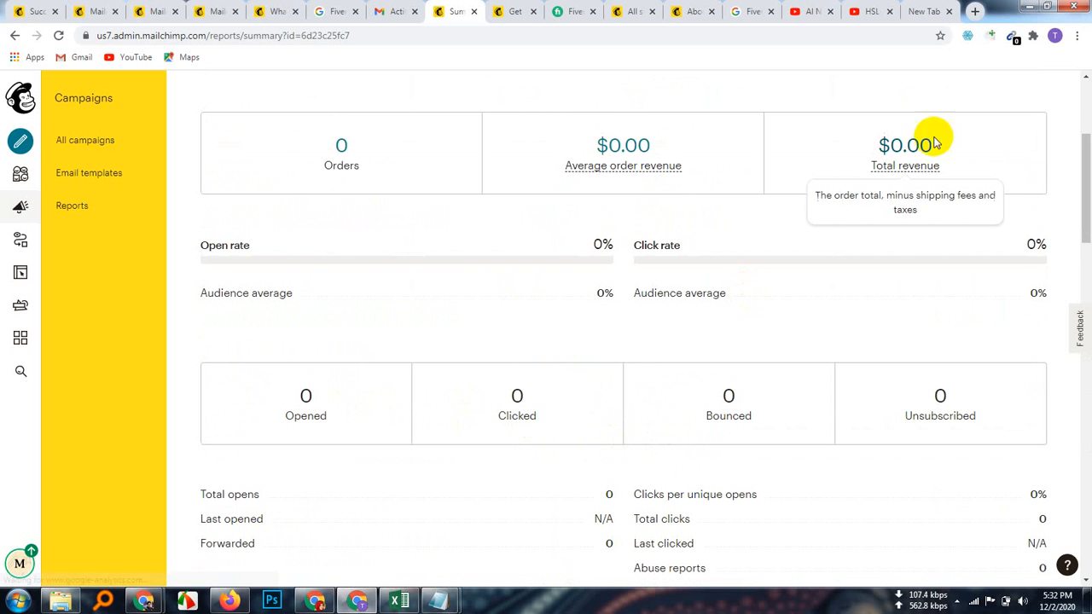
click(1056, 36)
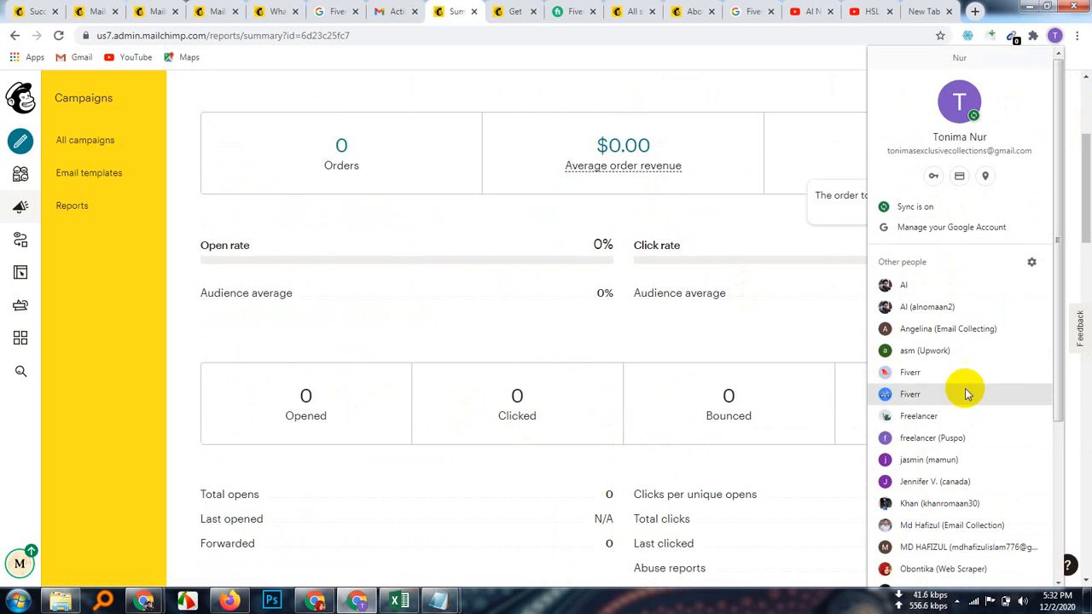
Step: Open a new window in another browser profile and load the shared Mailchimp templates page
scroll(964, 418, down, 5)
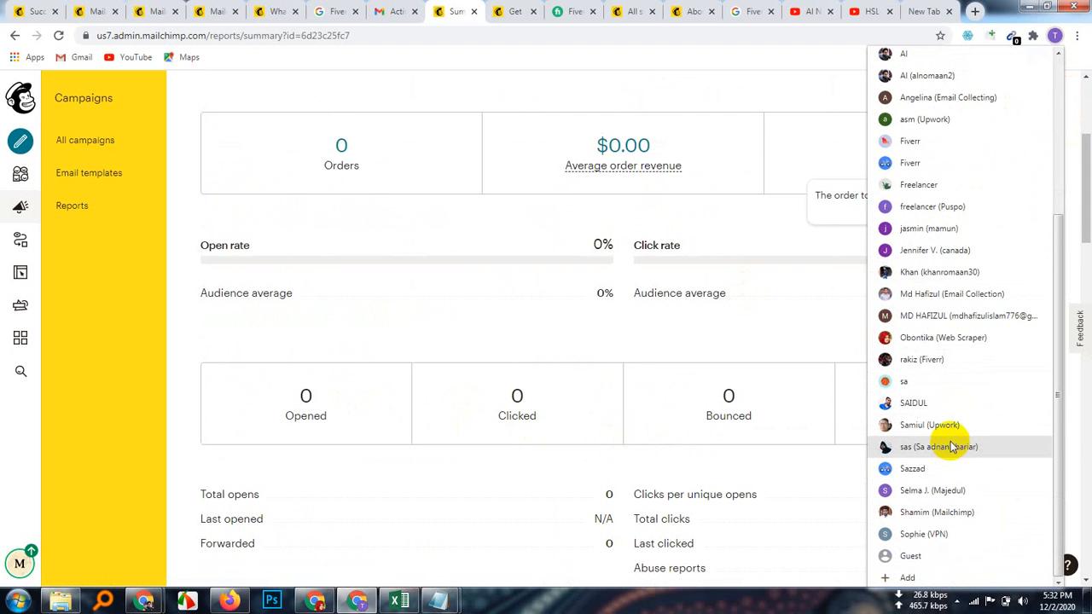
scroll(953, 447, up, 2)
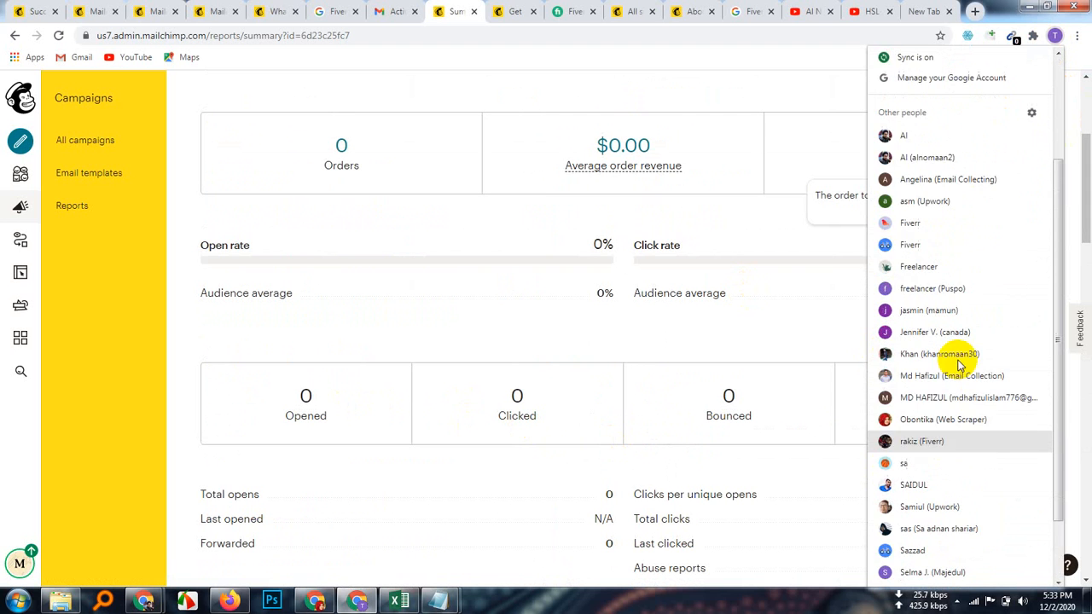
click(947, 294)
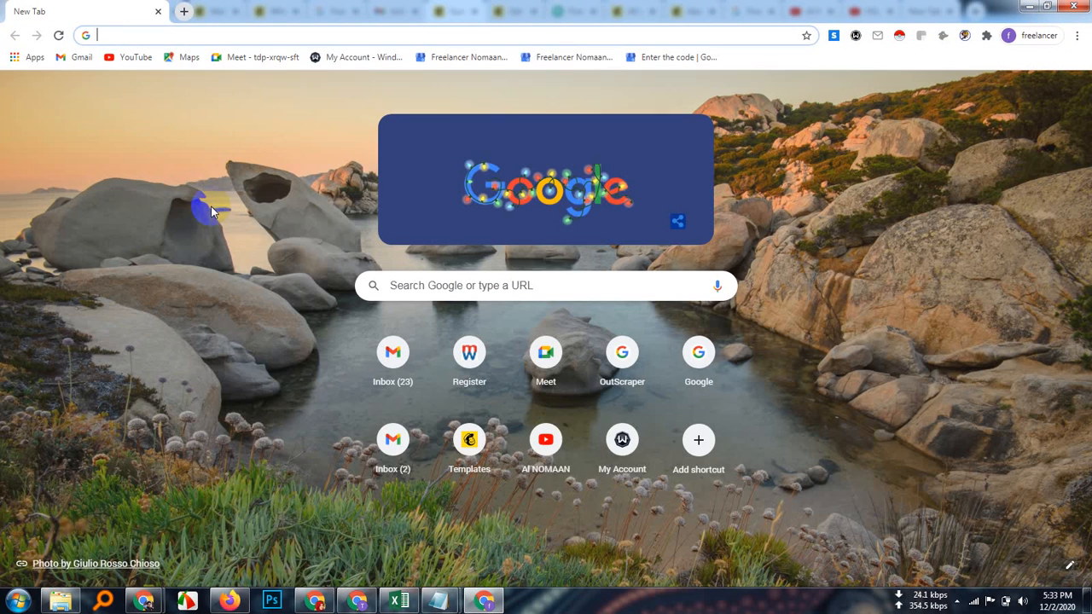
click(466, 442)
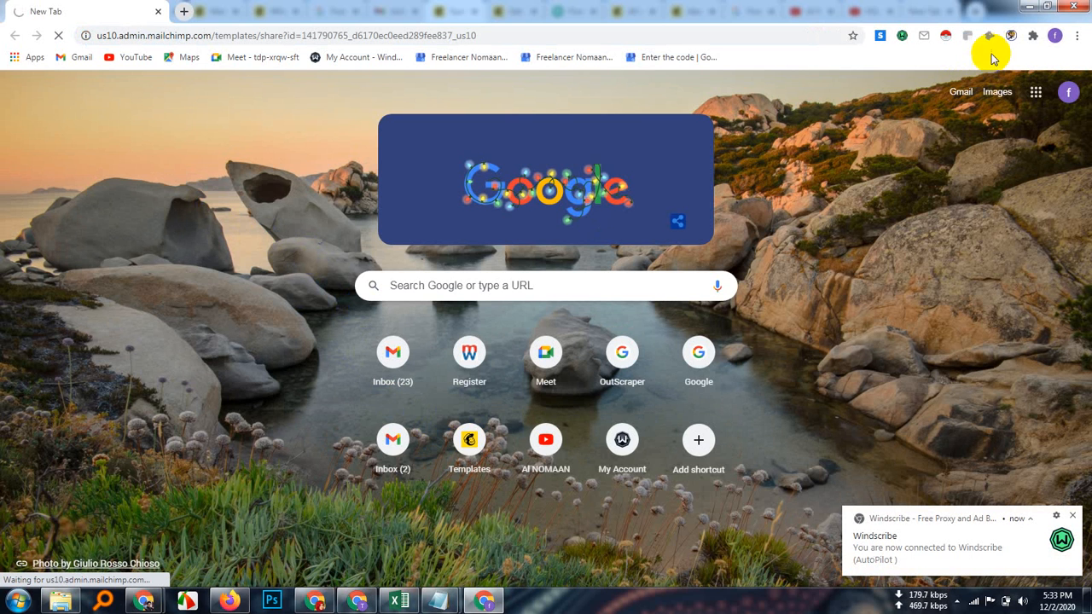
Step: Turn off the Windscribe proxy and postpone Mailchimp's security verification to reach the dashboard
click(901, 38)
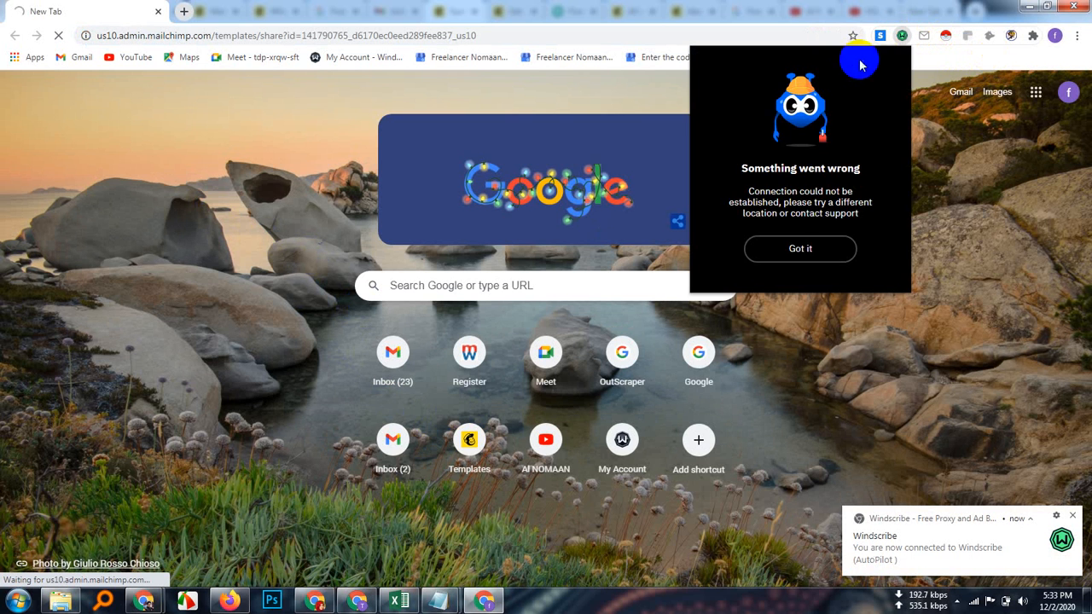
click(802, 245)
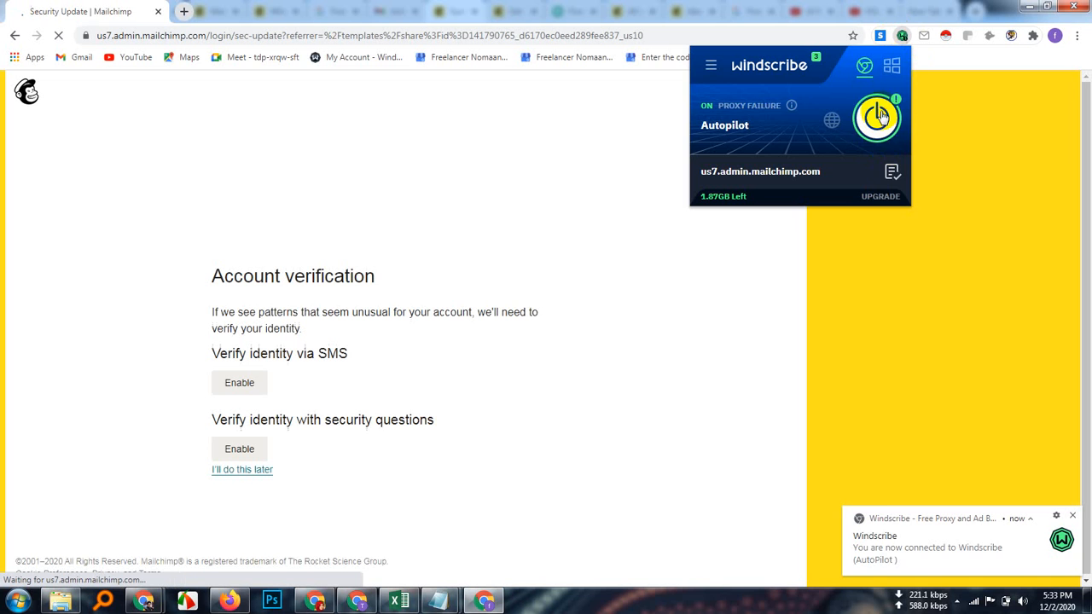
click(876, 118)
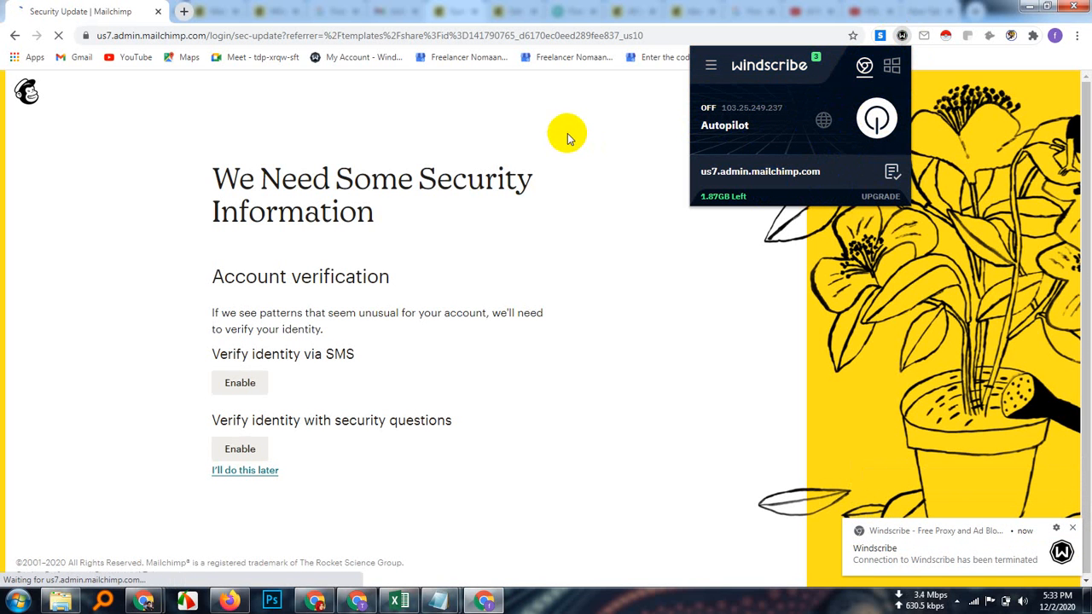
click(571, 126)
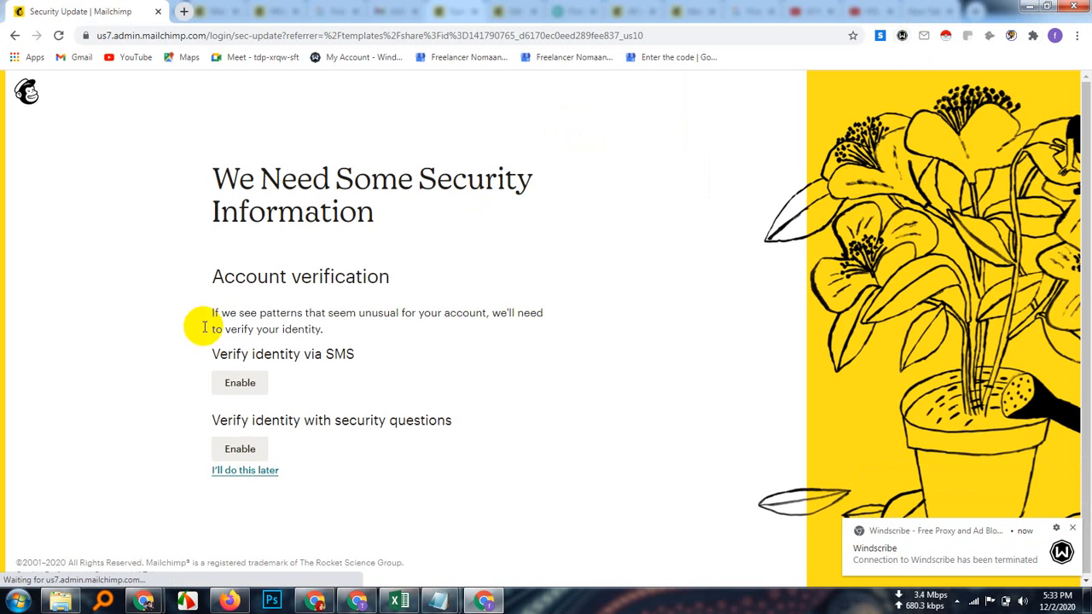
click(260, 472)
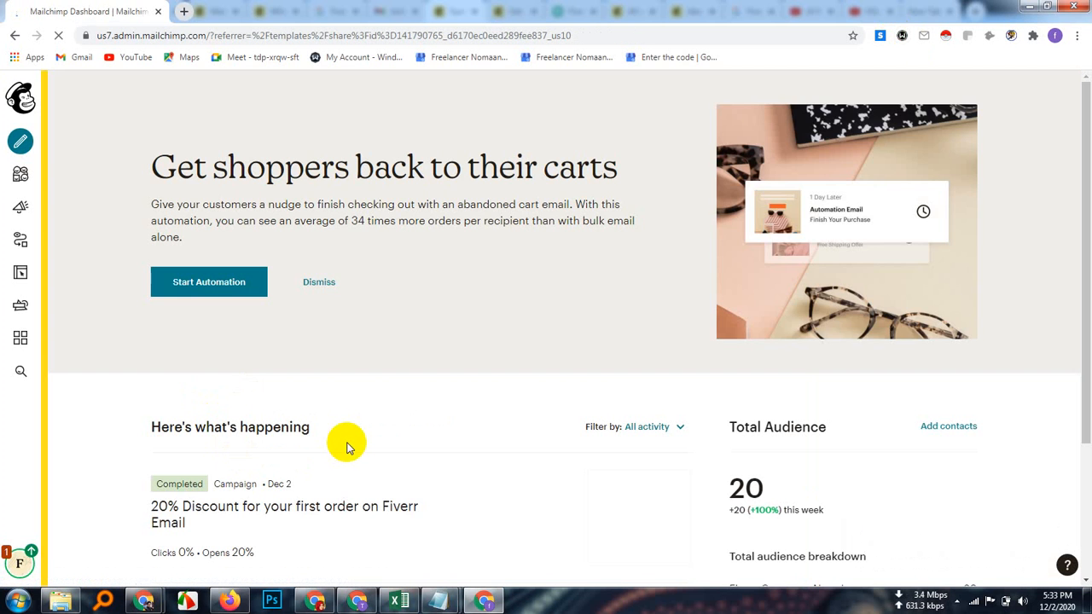
Step: Go to Campaigns > Reports and view the report for the '20% Discount for your first order on Fiverr' campaign
scroll(348, 446, down, 2)
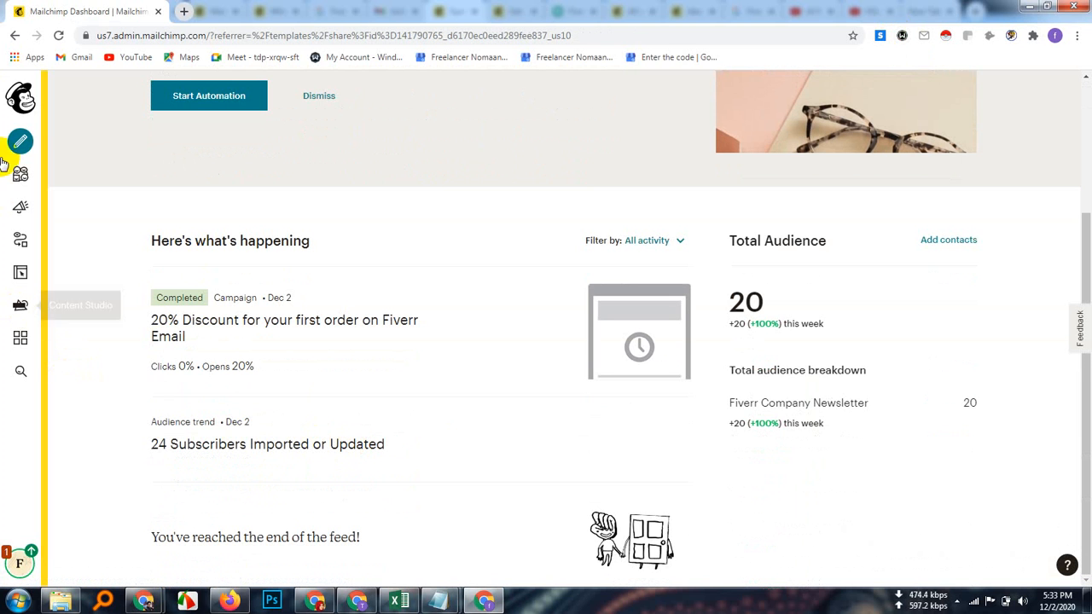
click(21, 208)
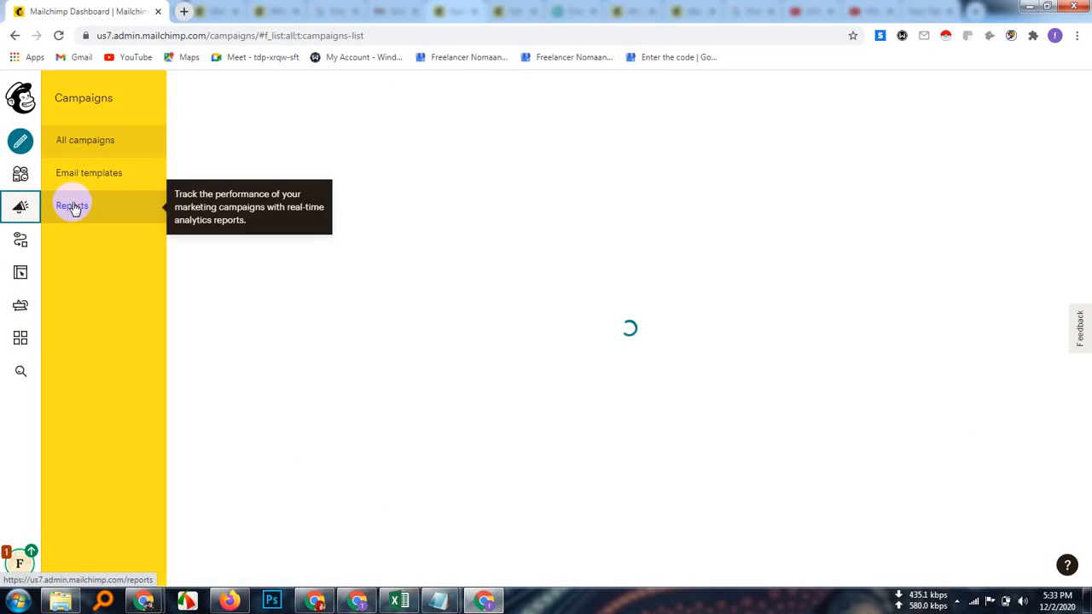
click(72, 207)
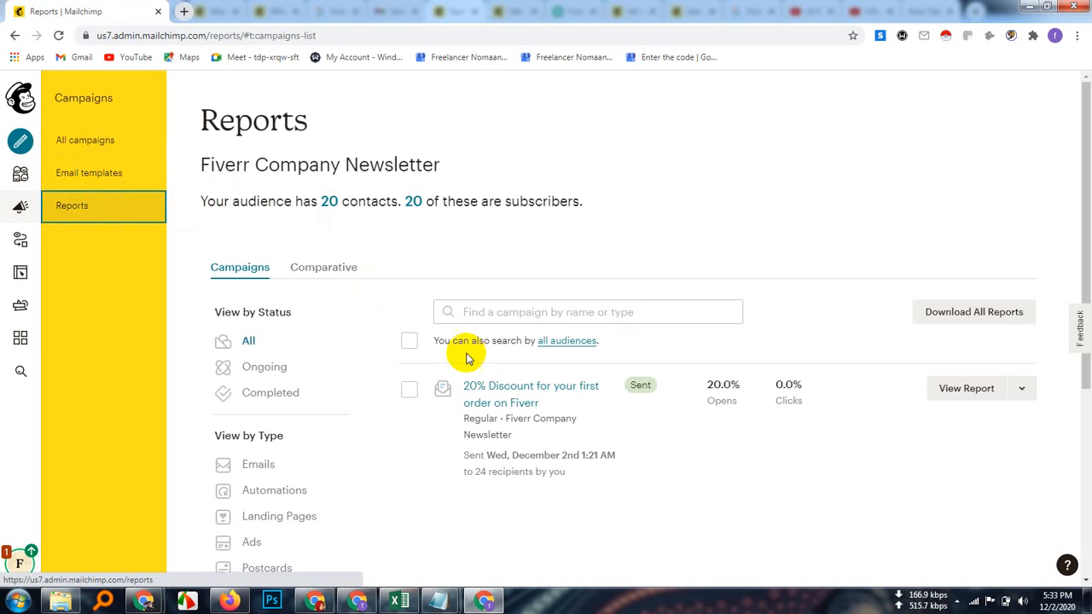
click(952, 391)
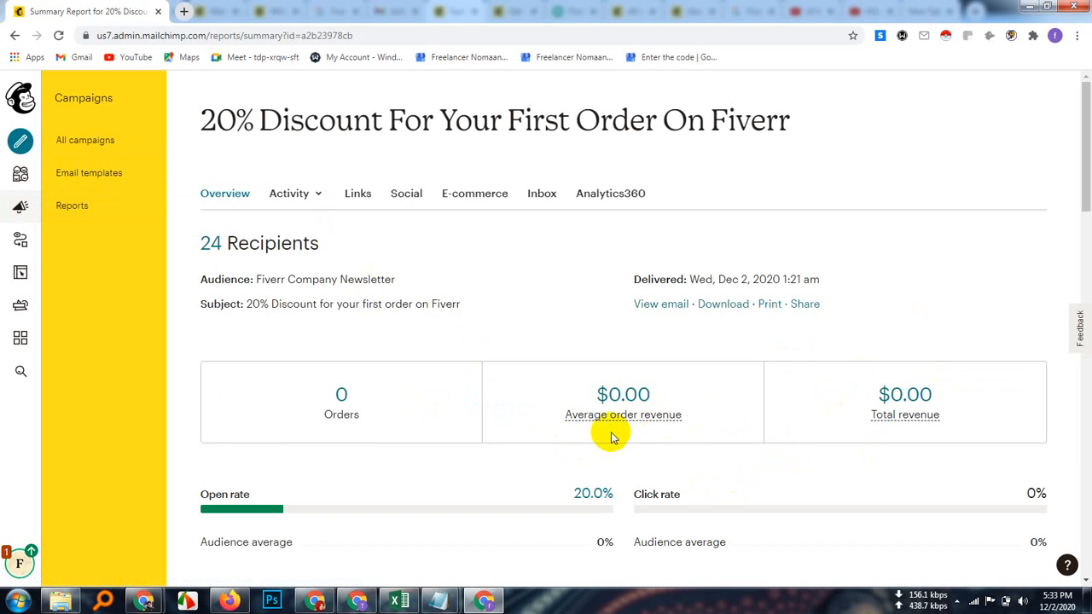
Step: Scroll through the stats boxes, delivery figures, 24-hour opens chart, top links and most-opened subscribers
scroll(605, 439, down, 2)
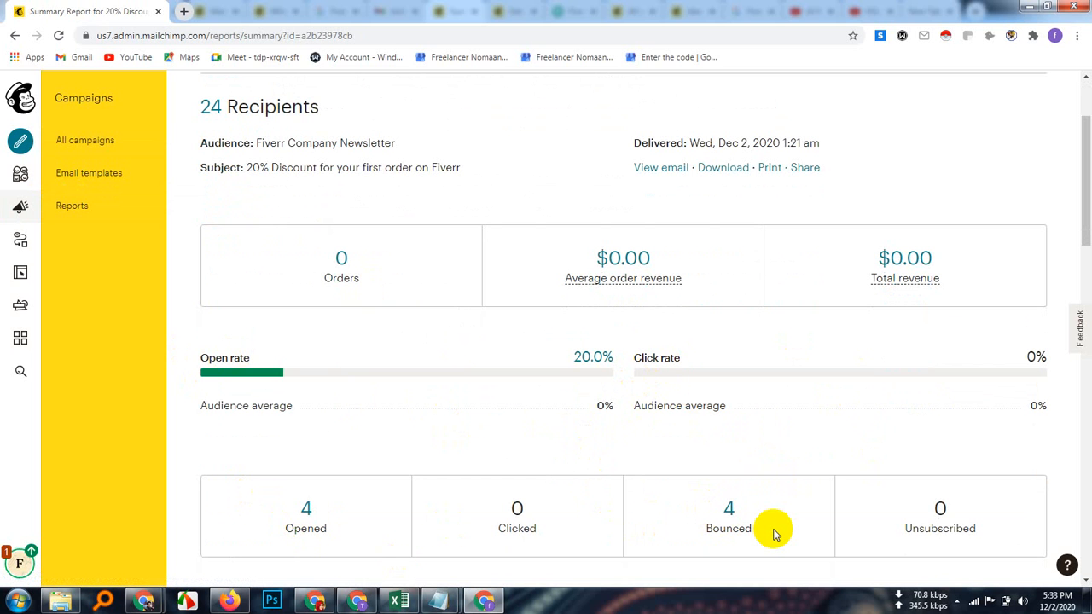
scroll(775, 534, down, 3)
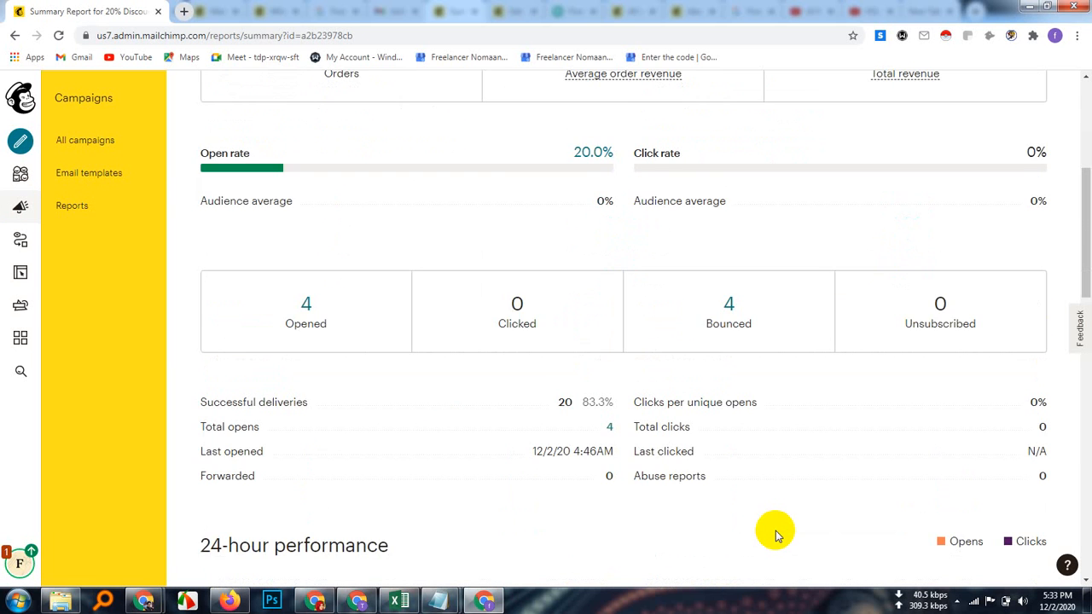
scroll(776, 534, down, 3)
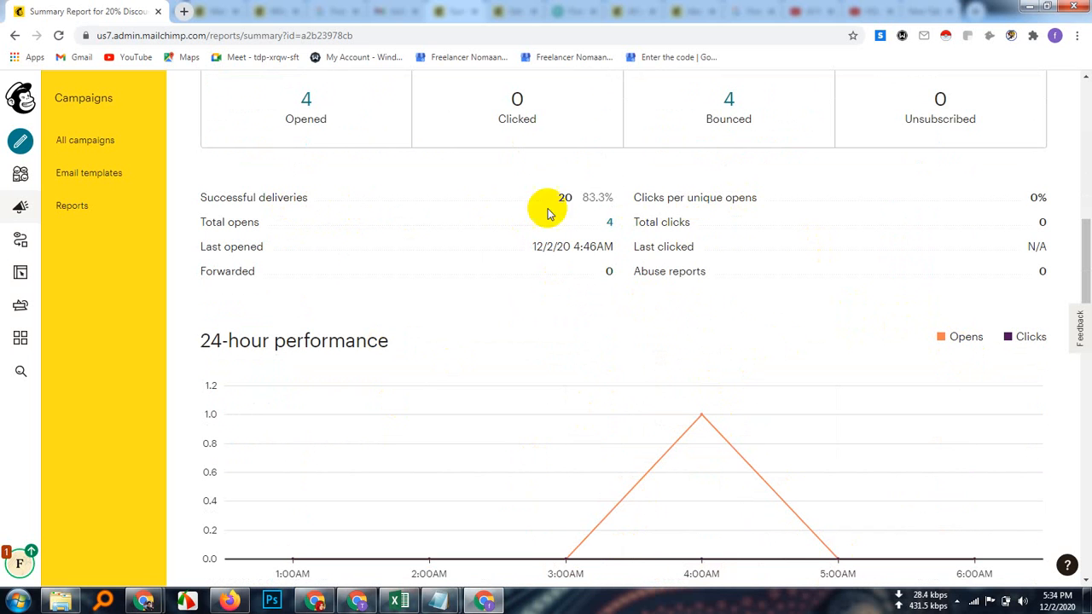
scroll(605, 222, up, 1)
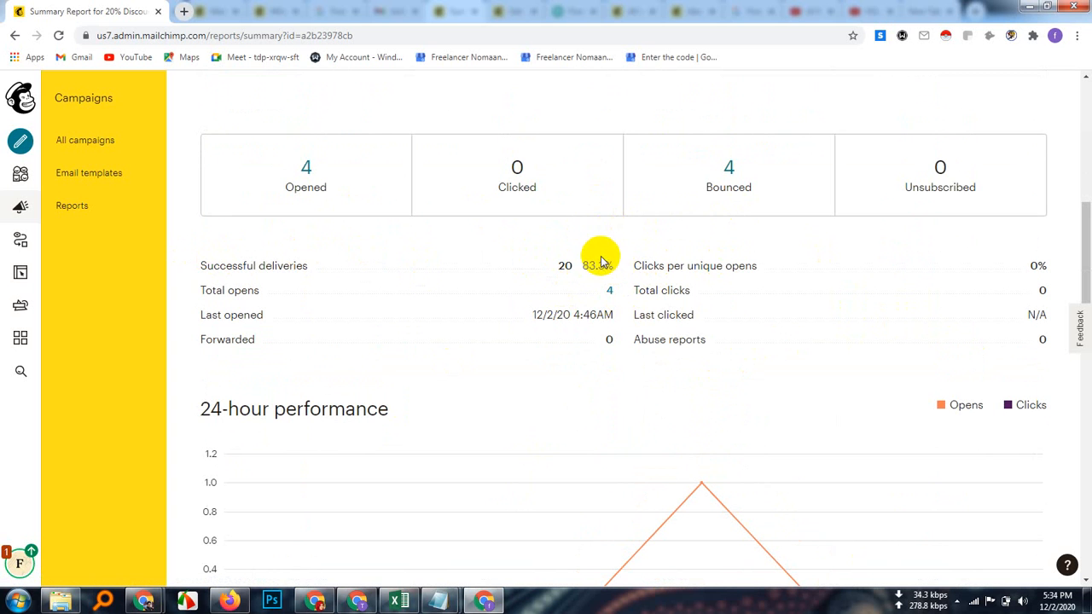
scroll(611, 401, down, 3)
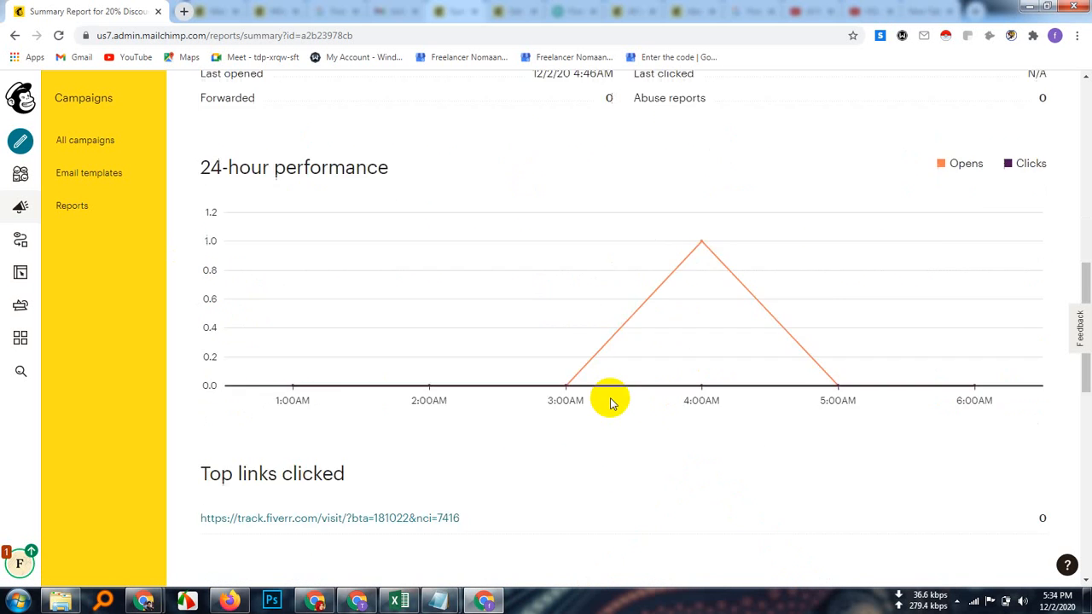
scroll(611, 401, down, 1)
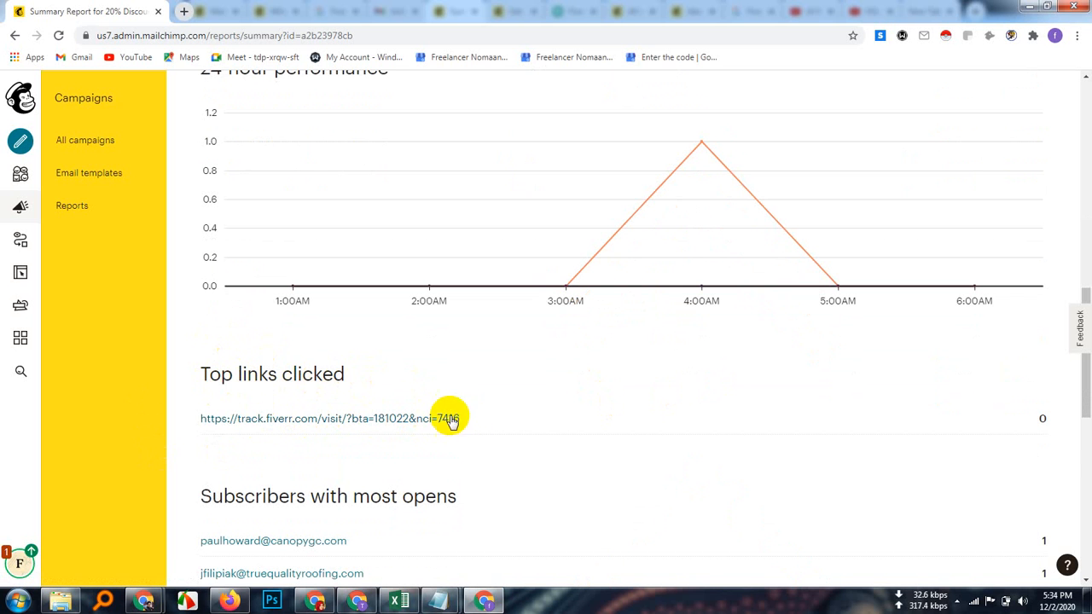
scroll(358, 470, down, 2)
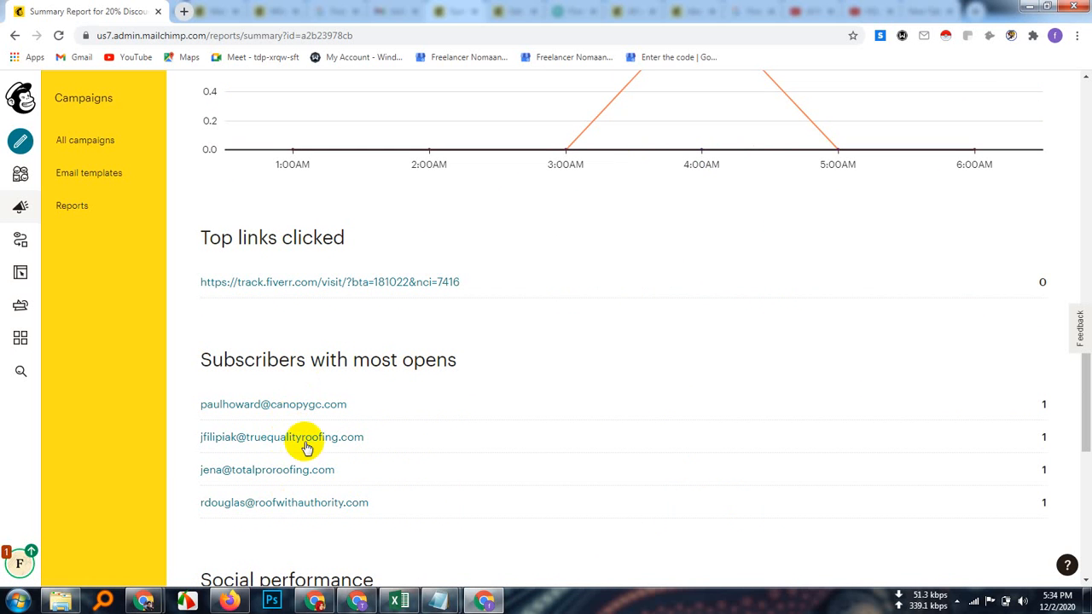
Step: Scroll down to Social performance and Top locations, showing all 4 opens from the USA
scroll(354, 486, down, 1)
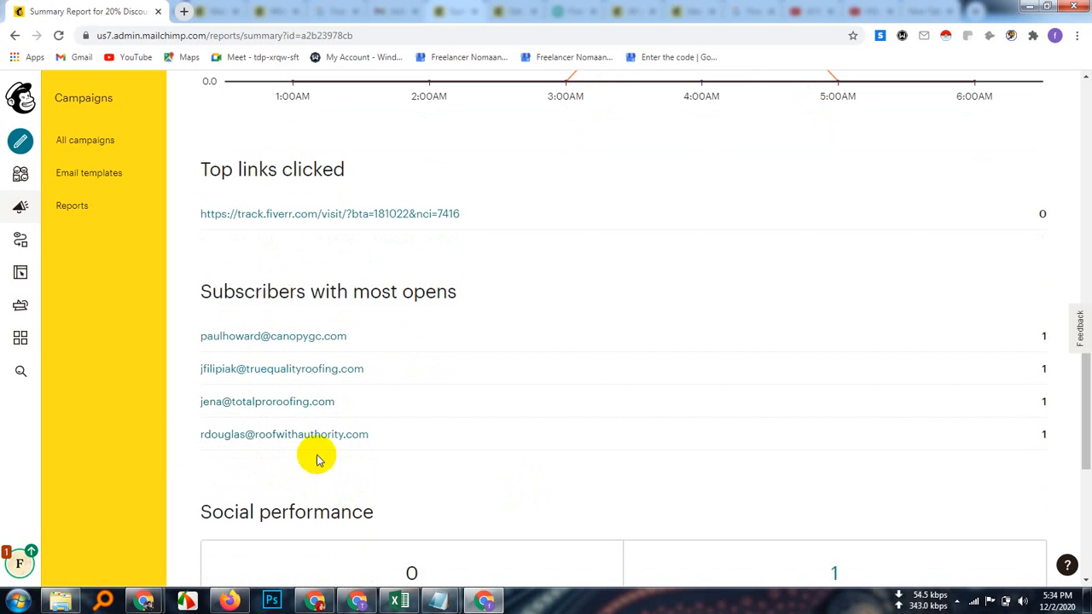
scroll(378, 484, down, 3)
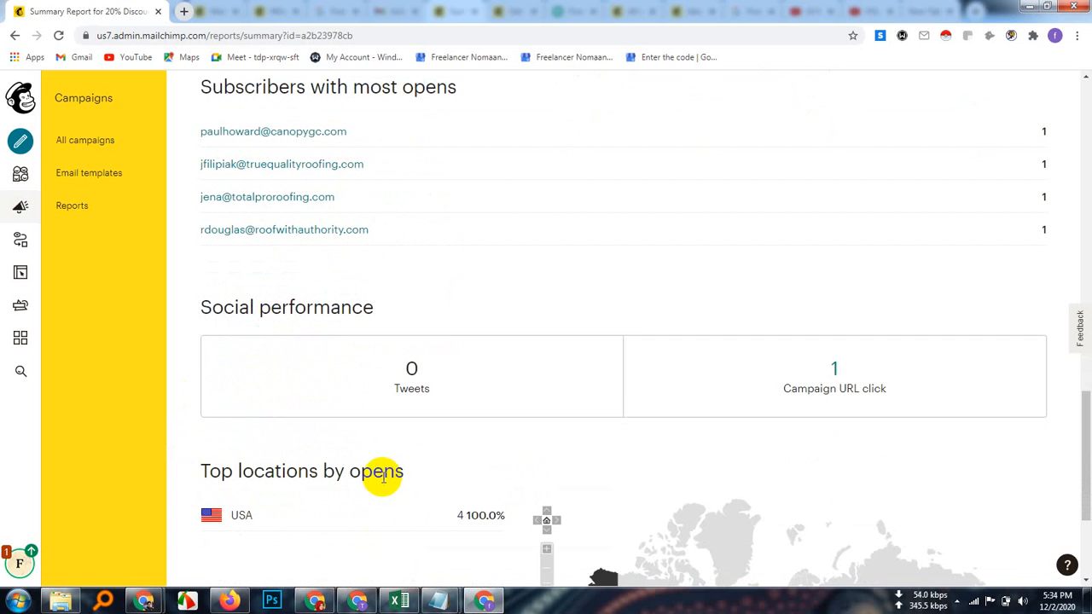
scroll(385, 433, down, 1)
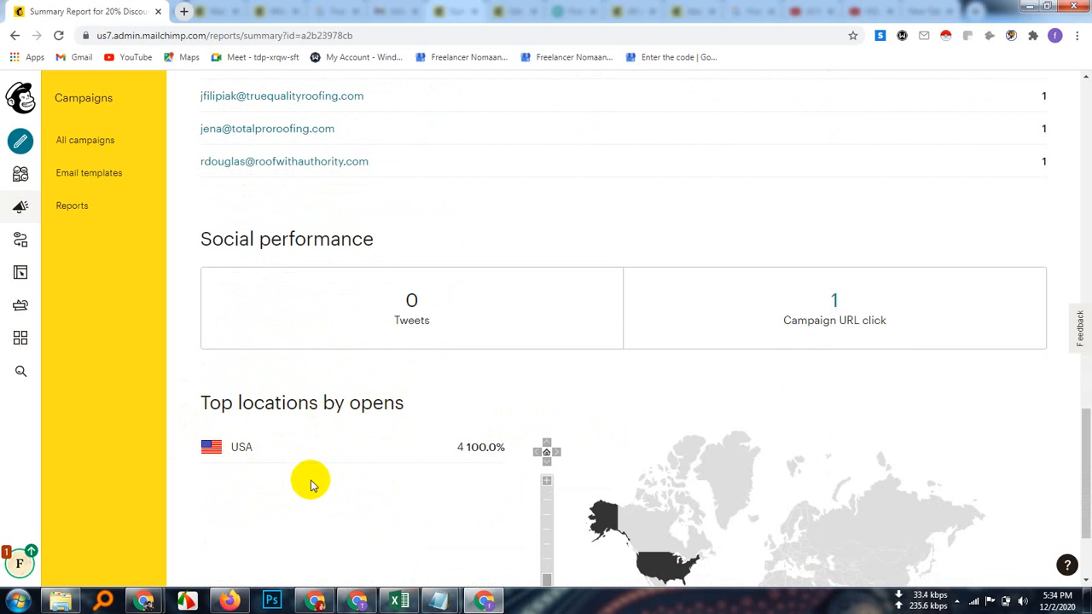
scroll(309, 480, down, 2)
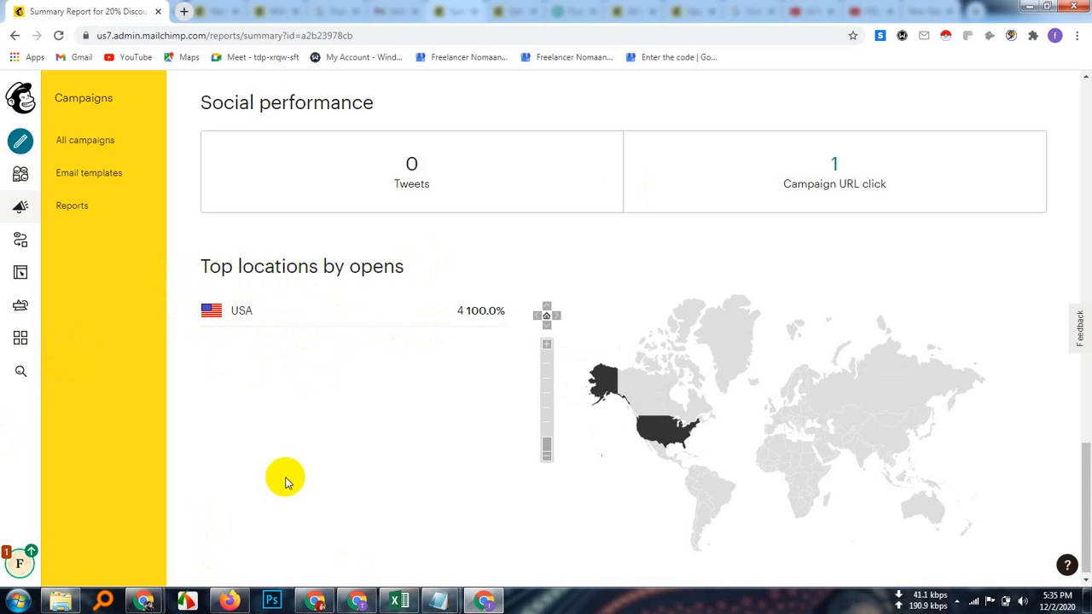
Step: Scroll back up to the report's top, showing the 20.0% open rate and 24 recipients
scroll(286, 482, up, 6)
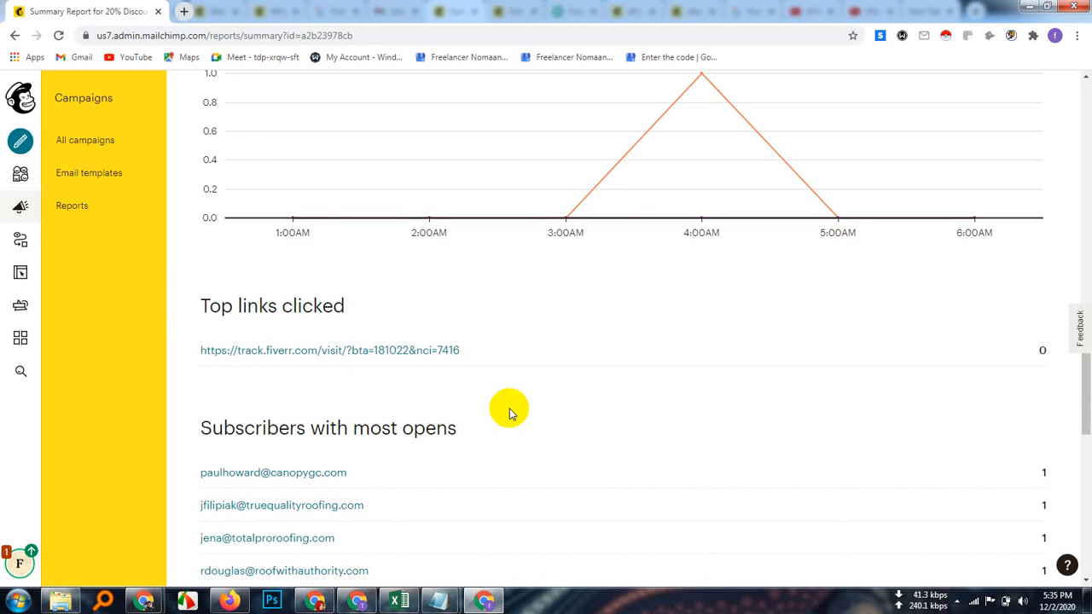
scroll(536, 500, up, 6)
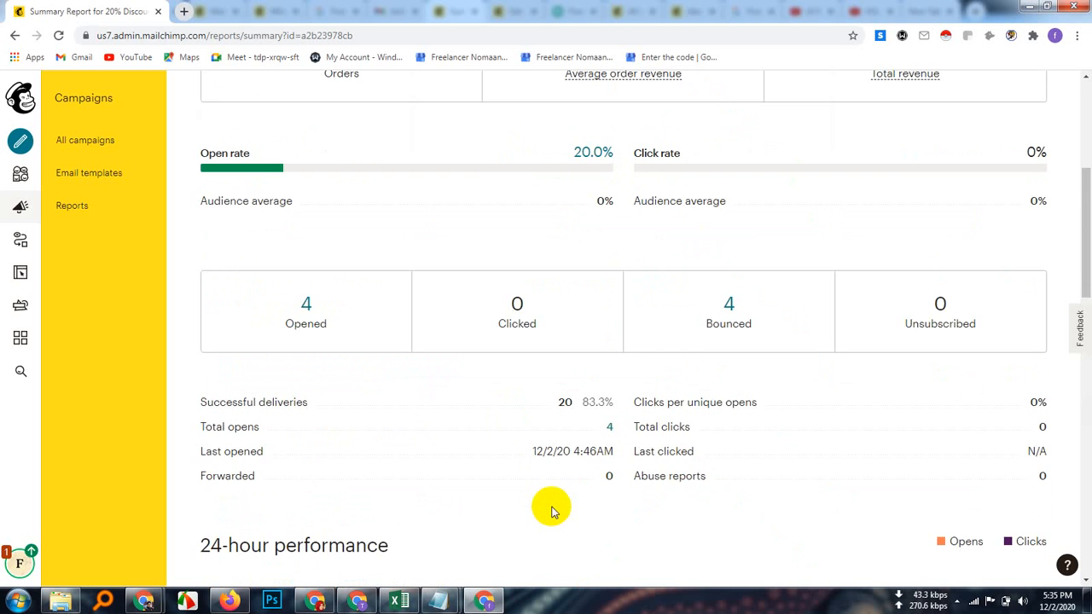
scroll(550, 510, up, 4)
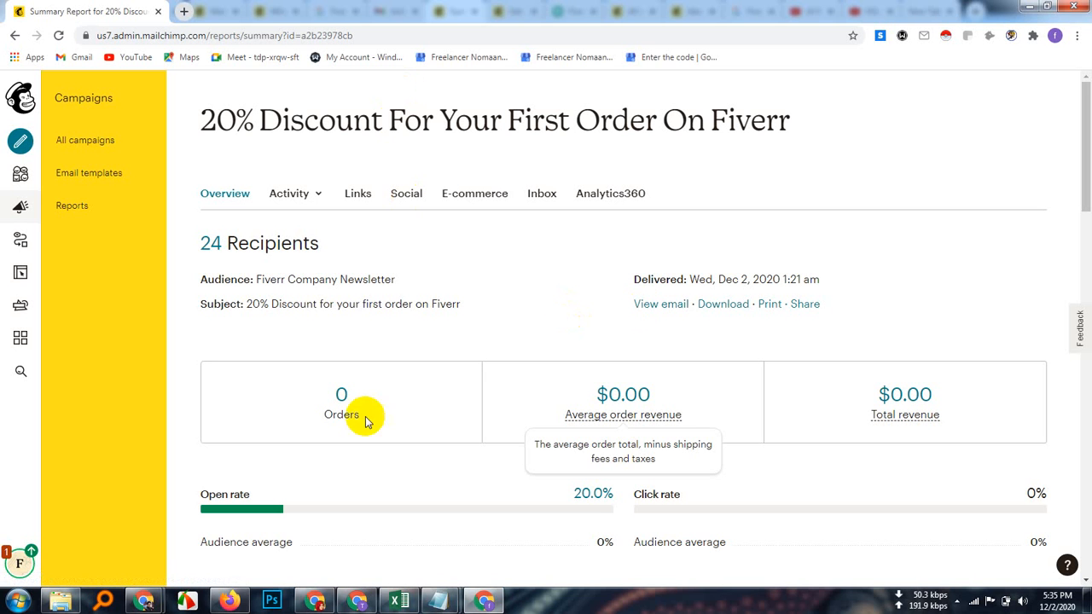
Step: Switch to the Google Meet window and stop presenting the screen to the meeting
mouse_move(147, 602)
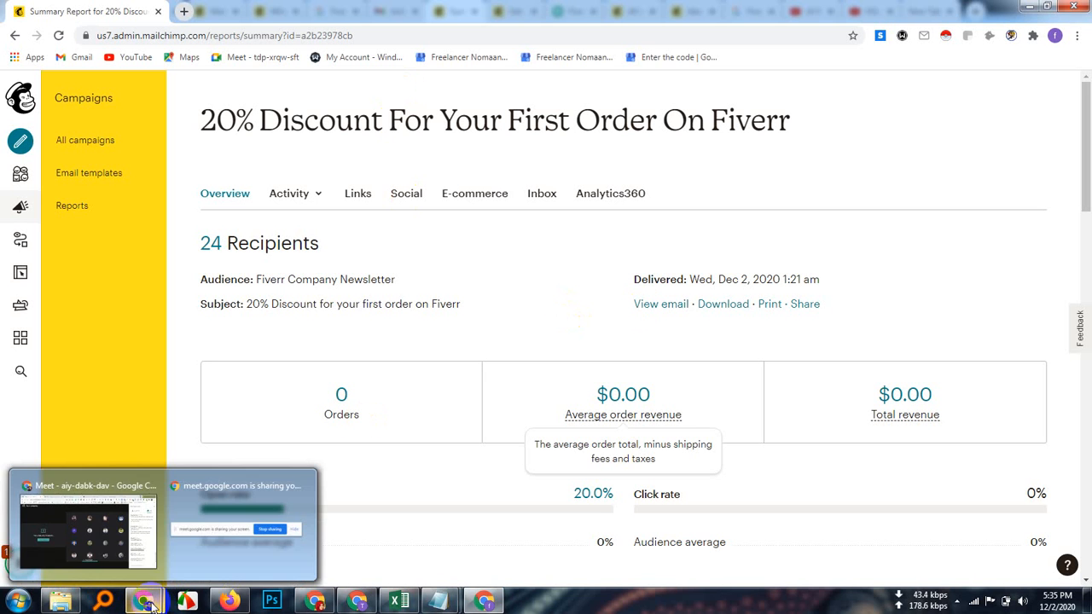
click(97, 532)
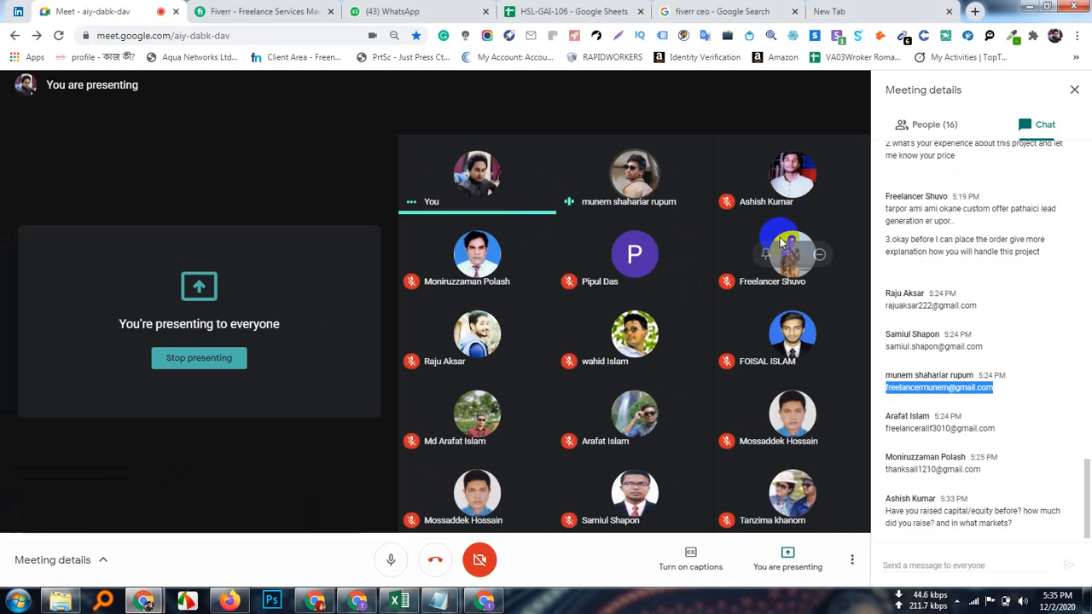
click(796, 574)
click(790, 507)
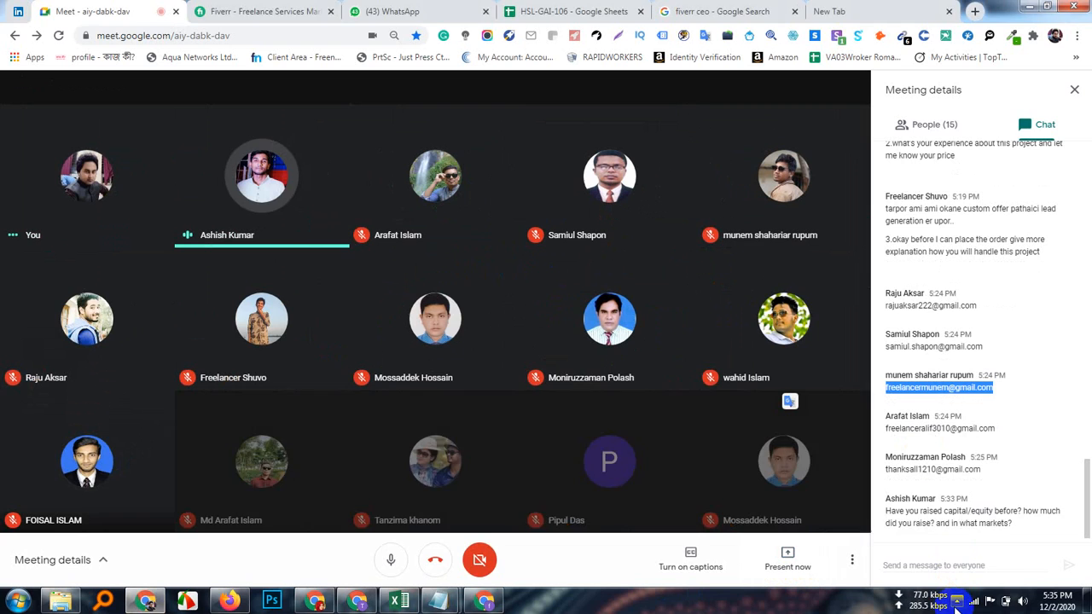
click(956, 600)
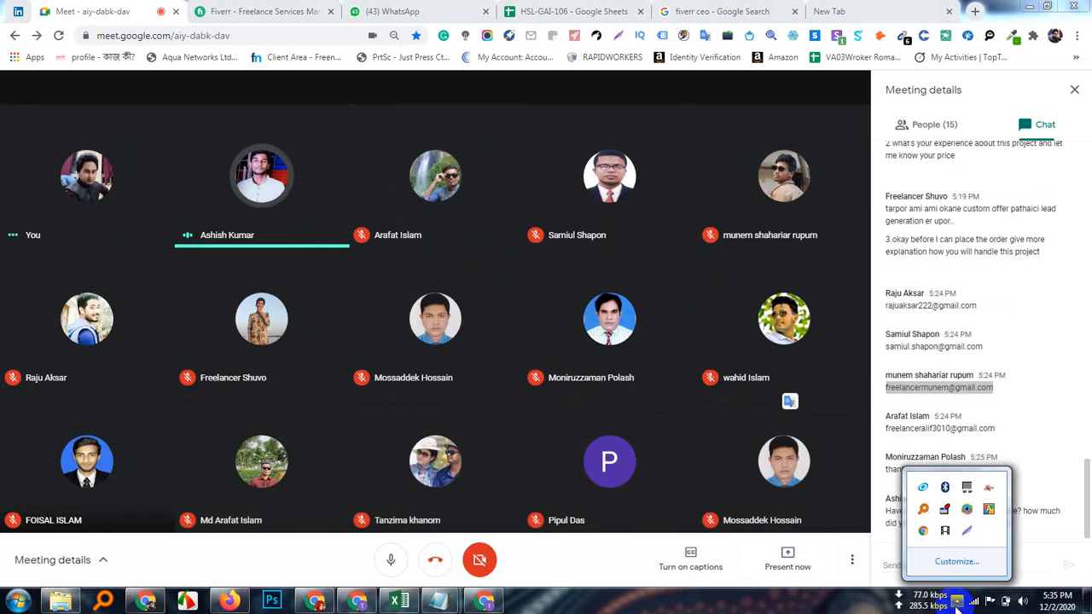